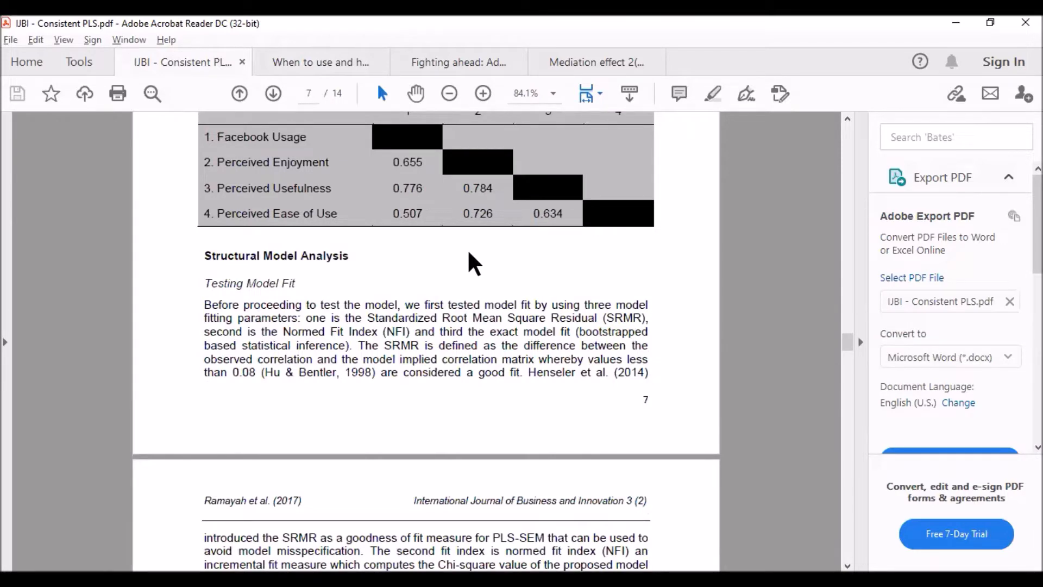
Review the paper's Structural Model Analysis section and the column headings of Table 3, Results of the hypothesis testing.
{"action": "scroll", "coordinate": [474, 263], "scroll_direction": "down", "scroll_amount": 3}
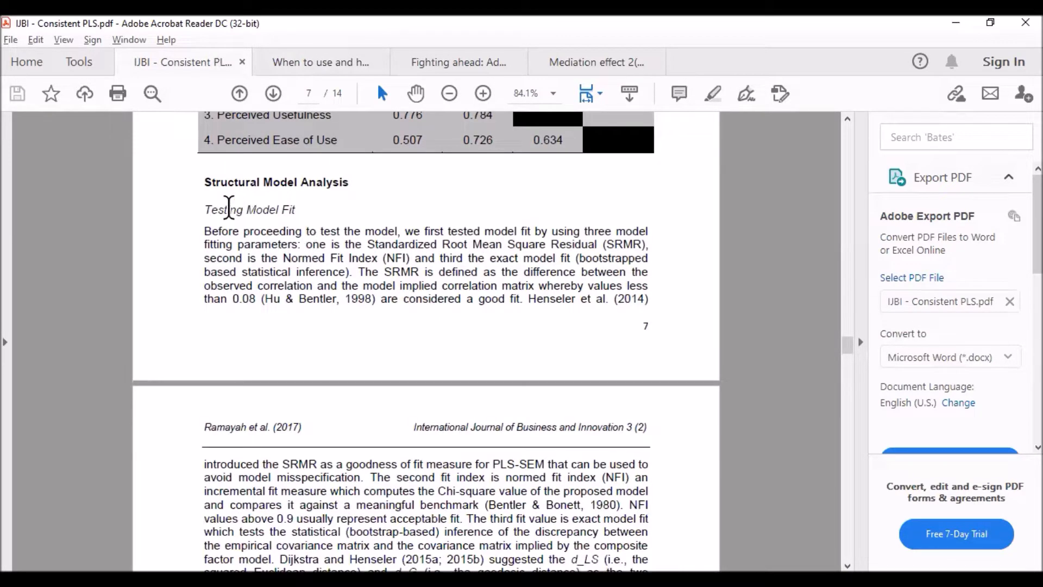
{"action": "left_click_drag", "start_coordinate": [188, 181], "coordinate": [342, 173]}
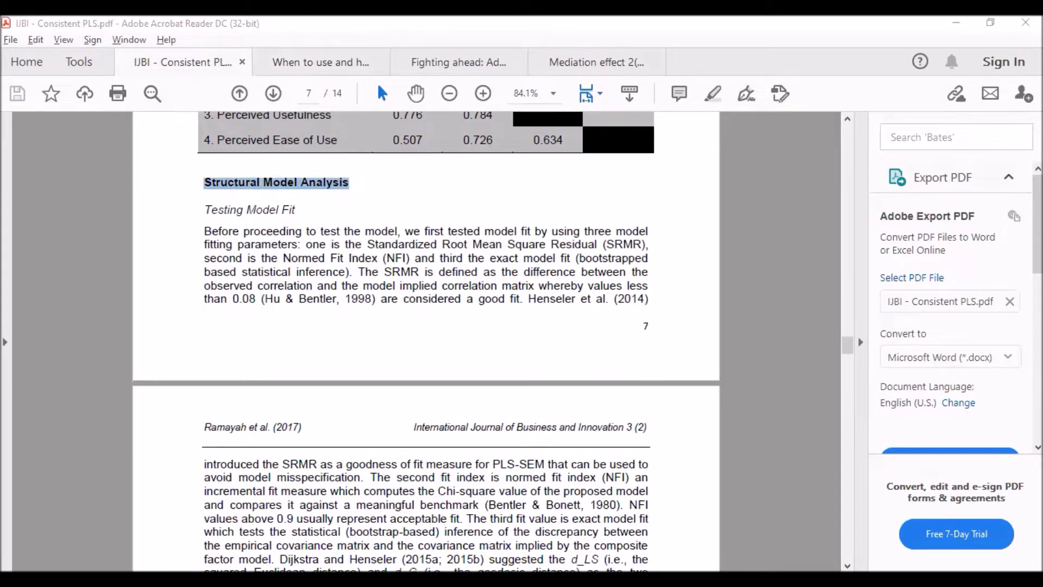
{"action": "left_click", "coordinate": [648, 349]}
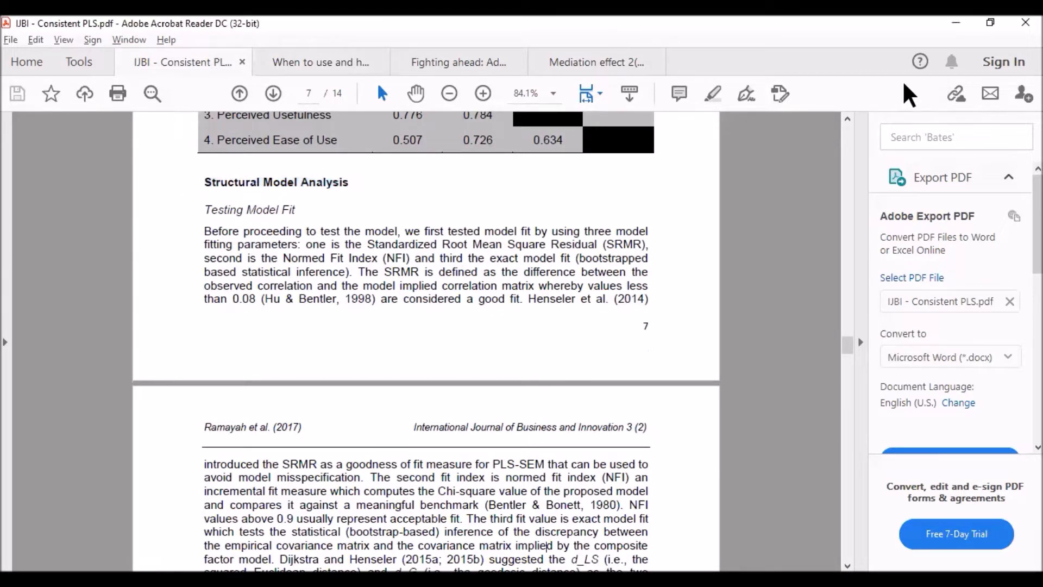
{"action": "scroll", "coordinate": [435, 408], "scroll_direction": "down", "scroll_amount": 15}
{"action": "scroll", "coordinate": [451, 380], "scroll_direction": "down", "scroll_amount": 10}
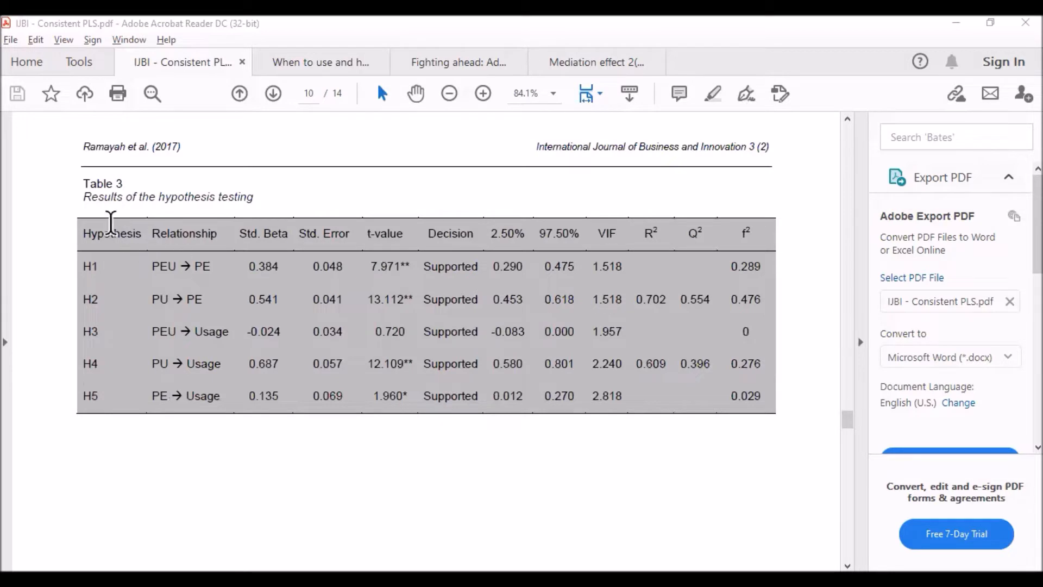
{"action": "left_click_drag", "start_coordinate": [82, 232], "coordinate": [763, 236]}
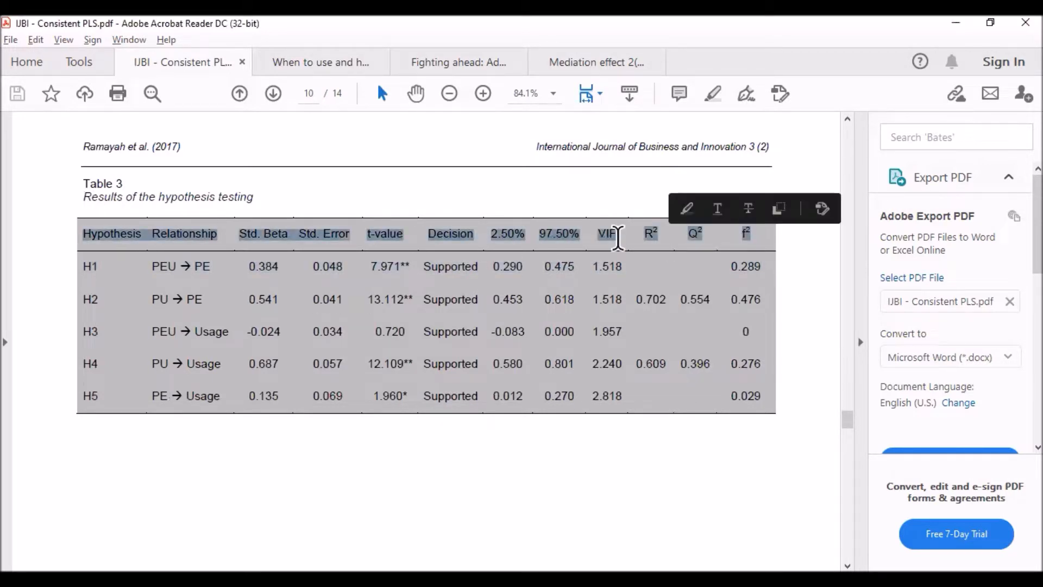
{"action": "left_click", "coordinate": [526, 238]}
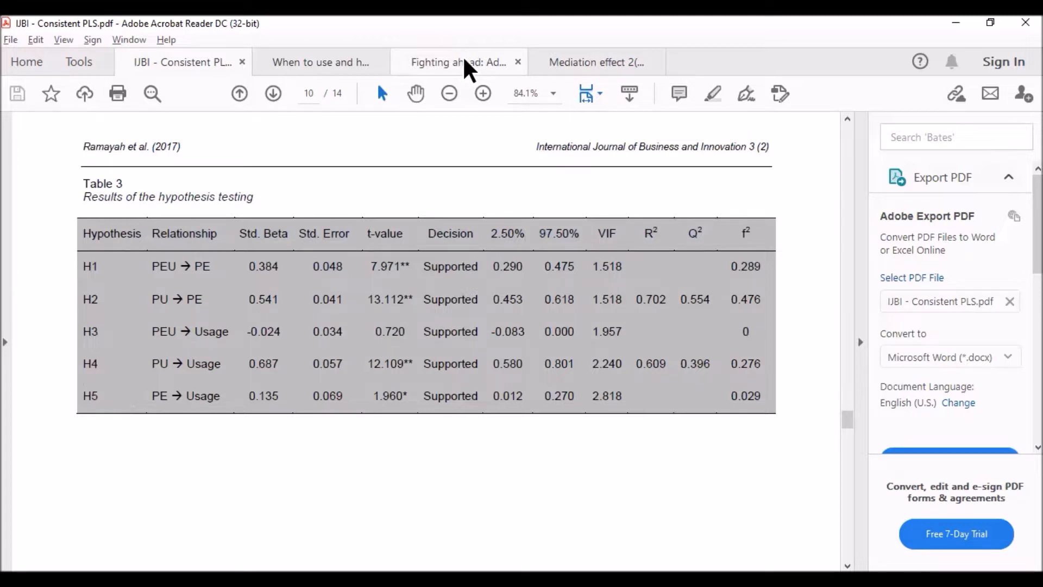
Switch to SmartPLS and examine the path model's constructs and their relationships with Cloud computing adoption.
{"action": "key", "text": "alt+Tab"}
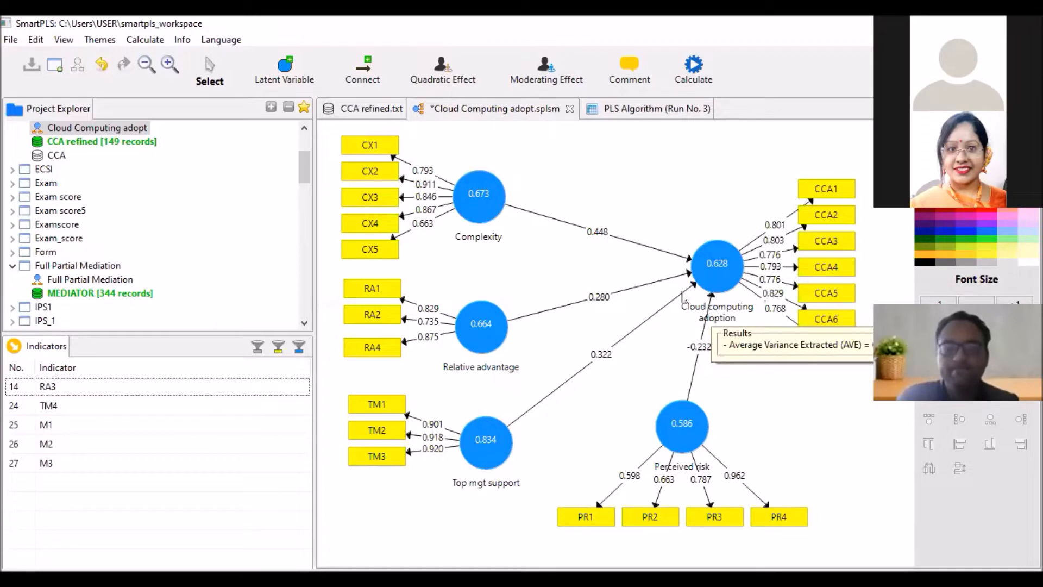
{"action": "mouse_move", "coordinate": [470, 202]}
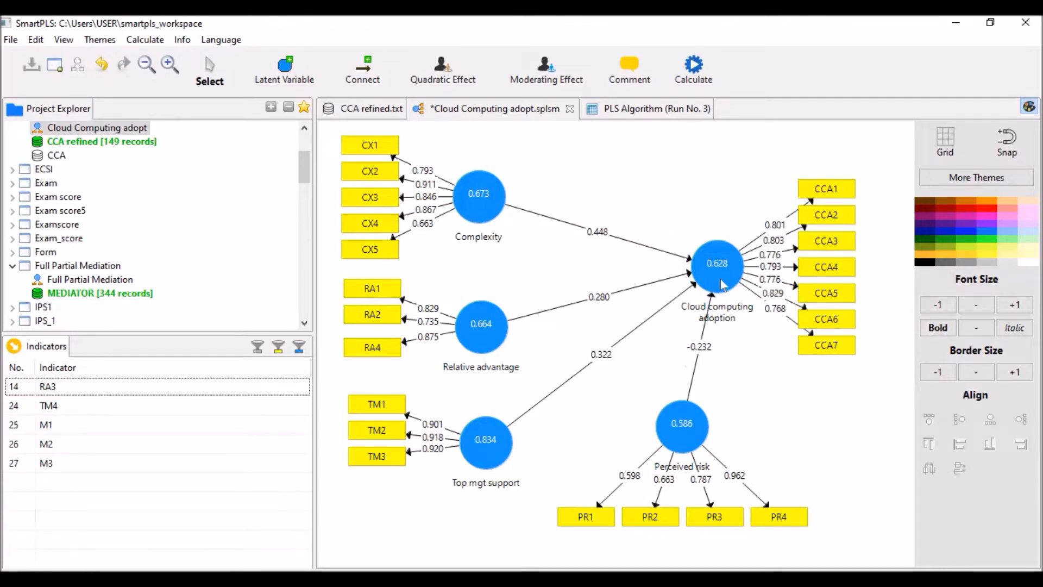
{"action": "mouse_move", "coordinate": [722, 280]}
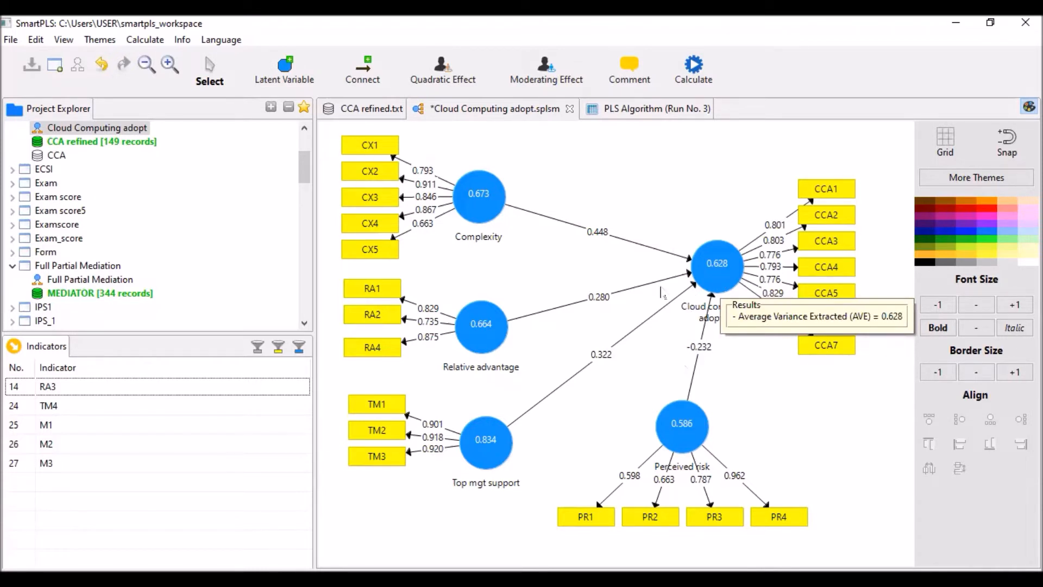
{"action": "left_click", "coordinate": [500, 225]}
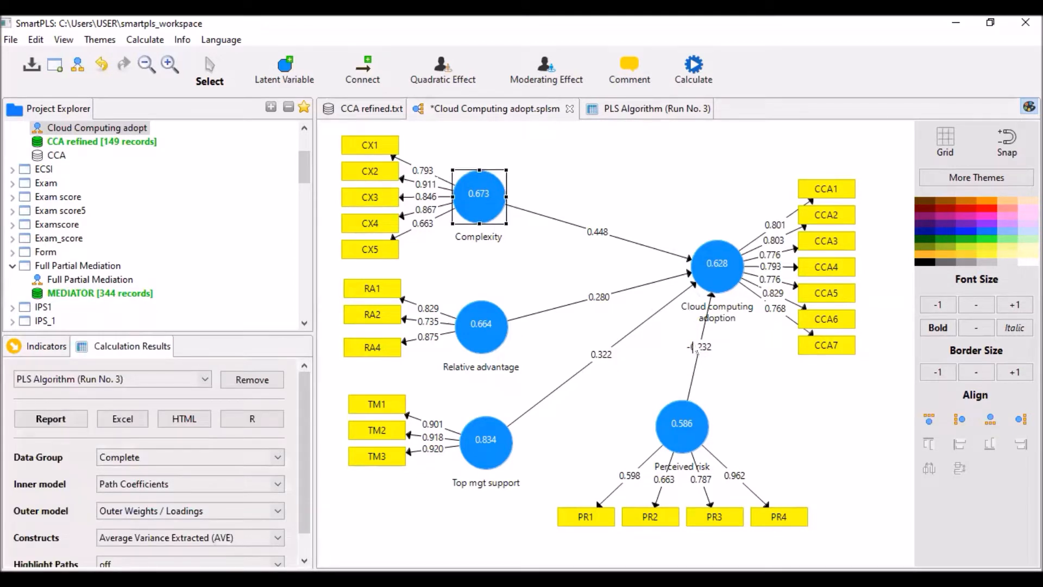
{"action": "left_click", "coordinate": [561, 278]}
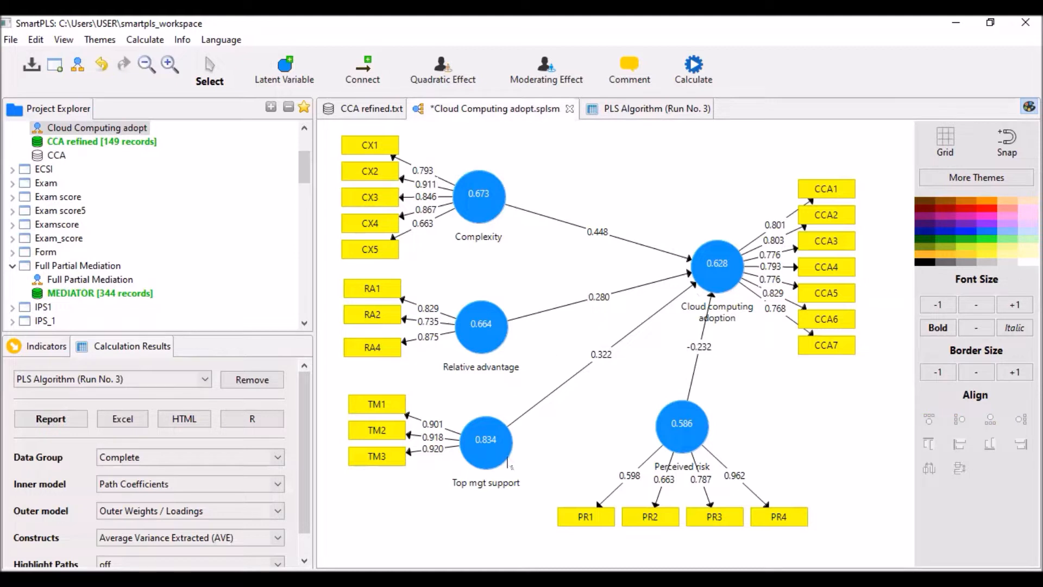
{"action": "mouse_move", "coordinate": [479, 449]}
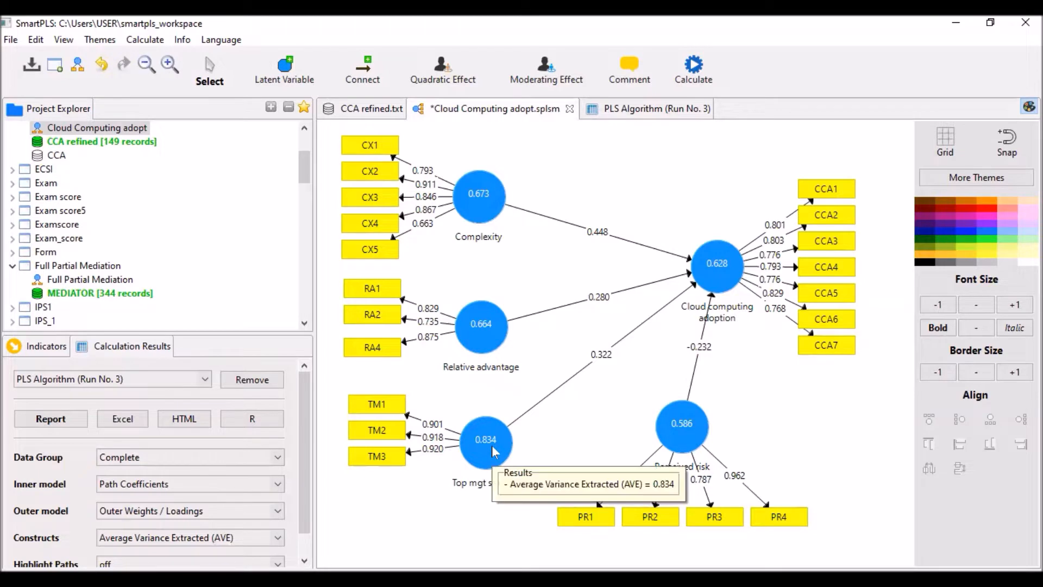
{"action": "left_click", "coordinate": [499, 451]}
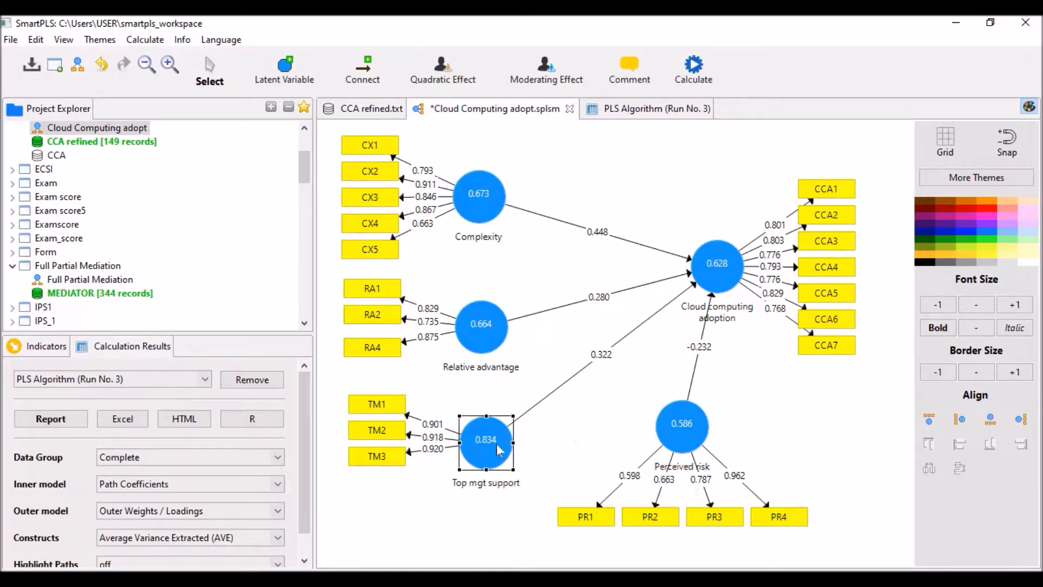
{"action": "mouse_move", "coordinate": [499, 450]}
{"action": "mouse_move", "coordinate": [737, 315]}
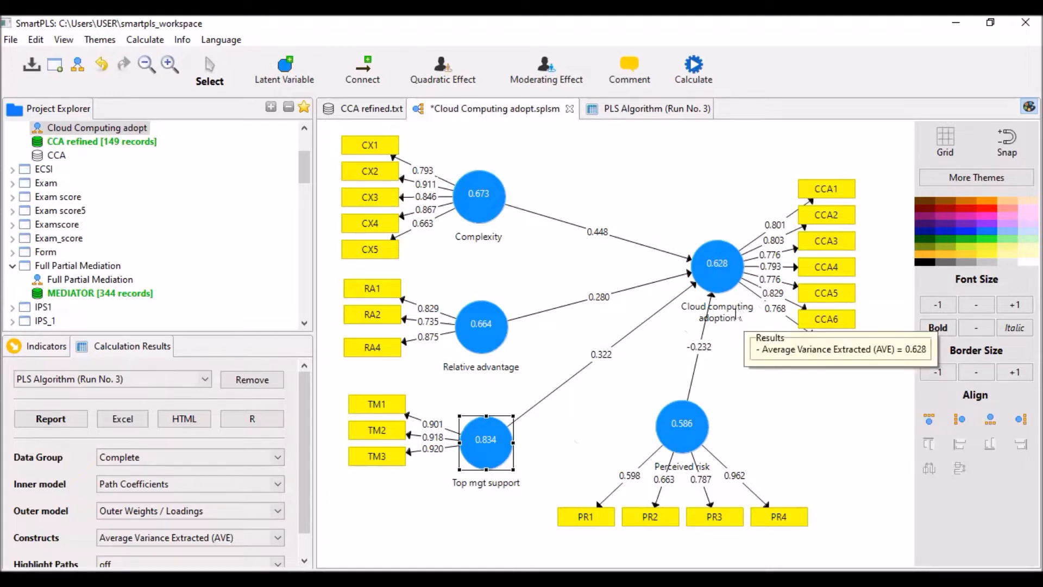
{"action": "left_click", "coordinate": [724, 269]}
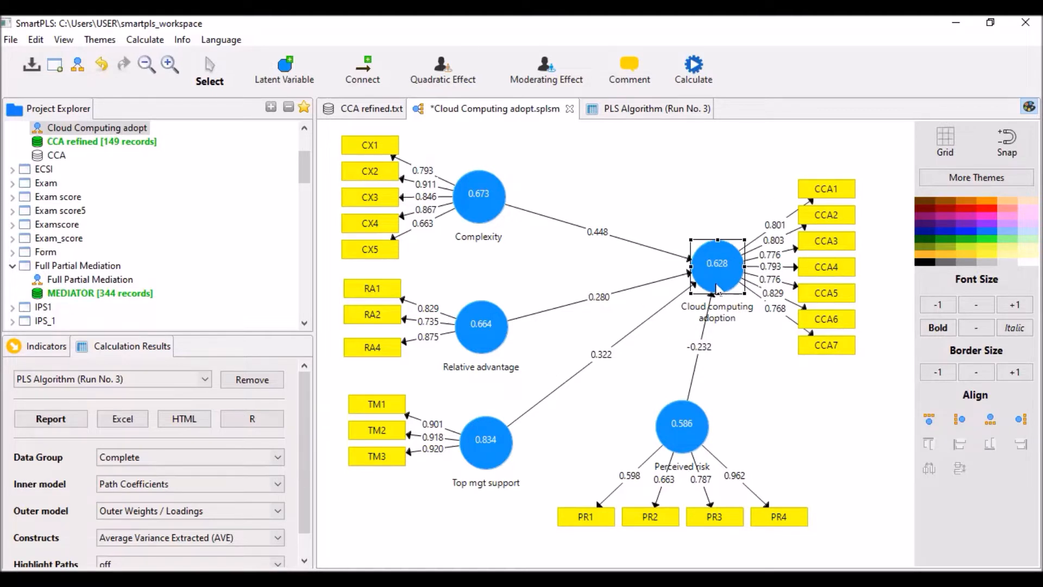
{"action": "mouse_move", "coordinate": [714, 287]}
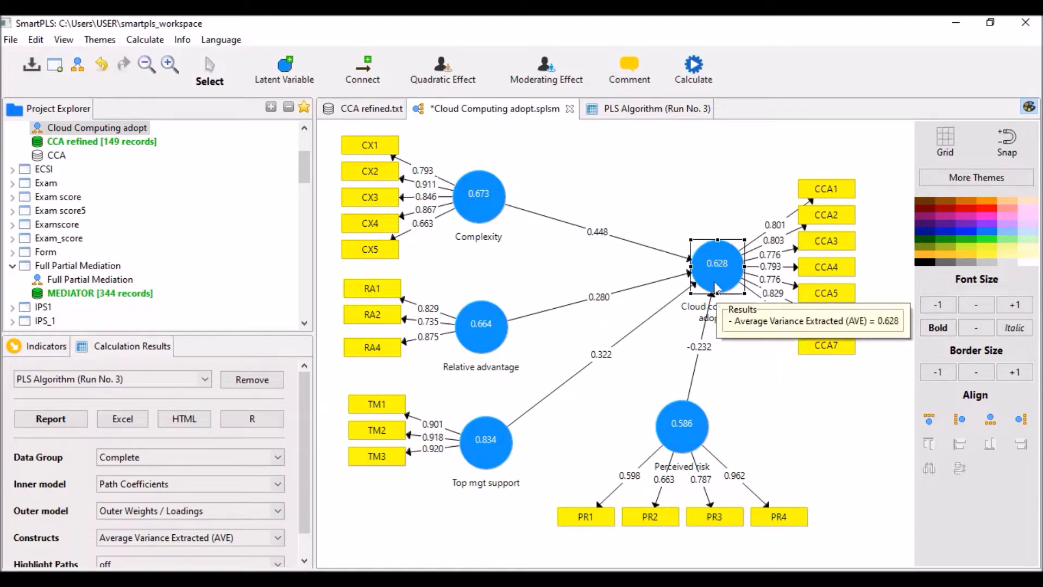
{"action": "left_click", "coordinate": [484, 441]}
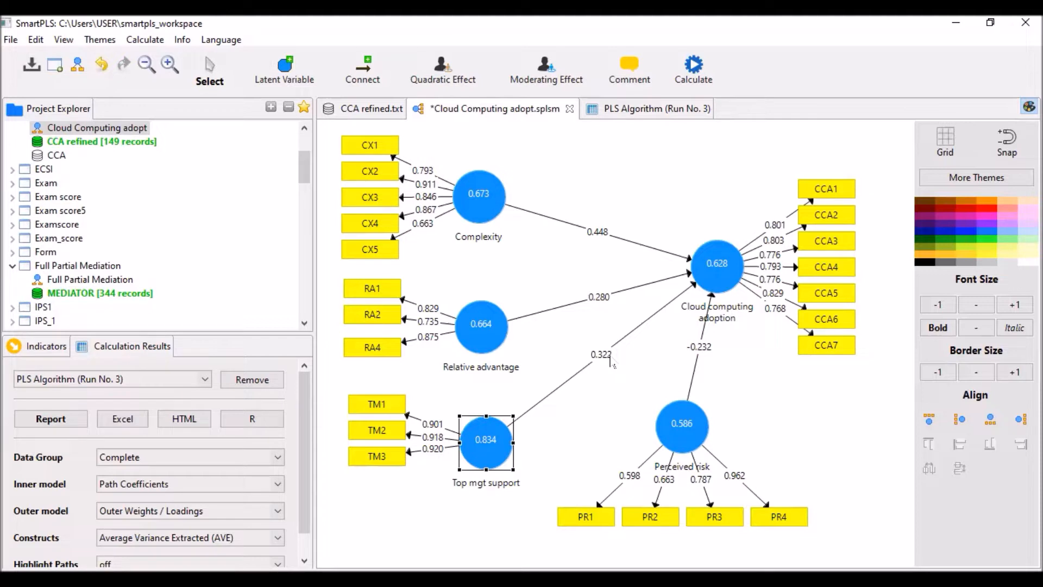
{"action": "left_click", "coordinate": [619, 388]}
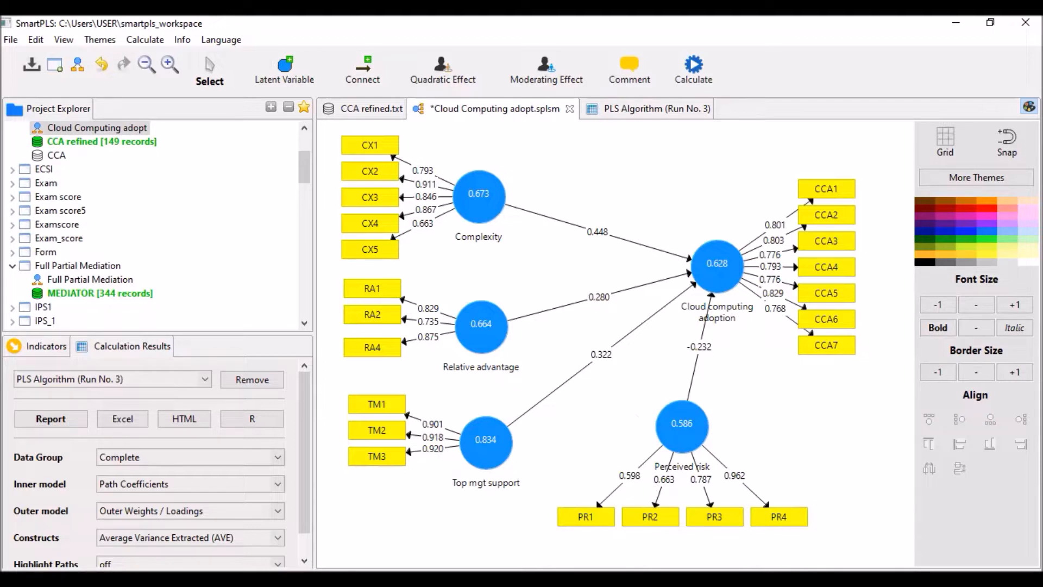
Switch to the Excel workbook and enter the table headings Hypothesis in A45 and Relationships in B45.
{"action": "key", "text": "alt+Tab"}
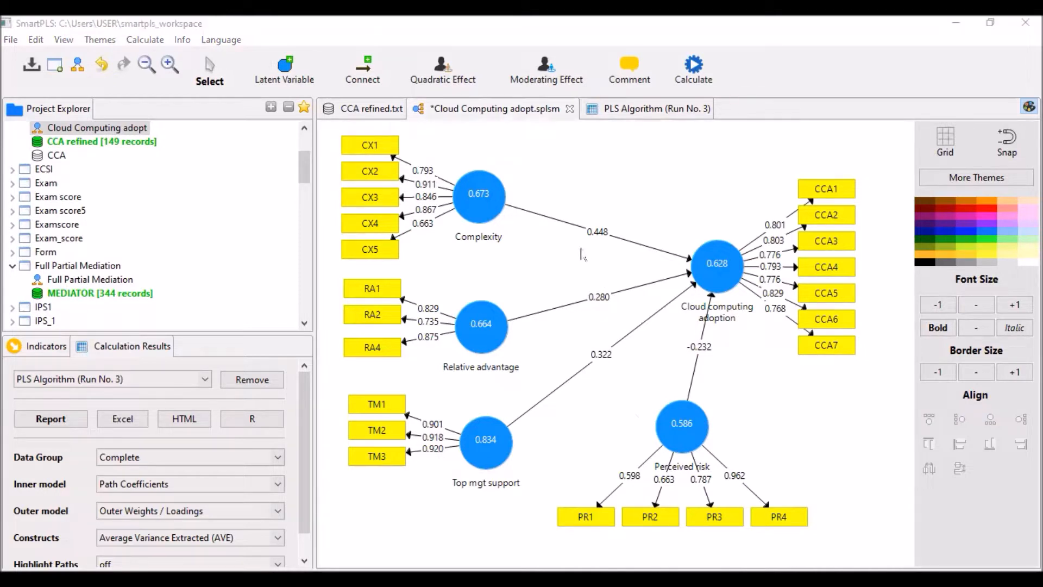
{"action": "left_click", "coordinate": [566, 271]}
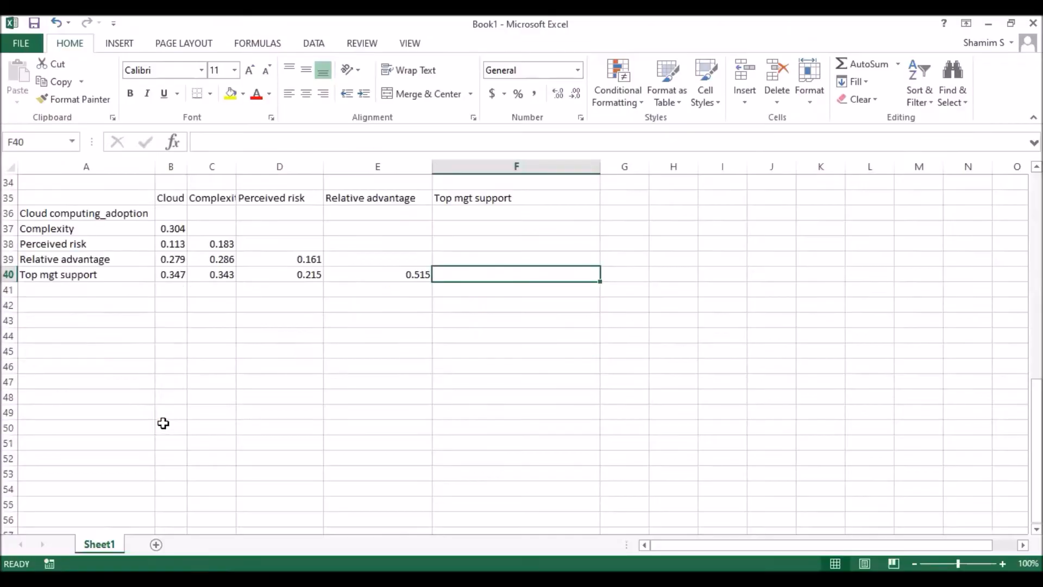
{"action": "left_click", "coordinate": [60, 349]}
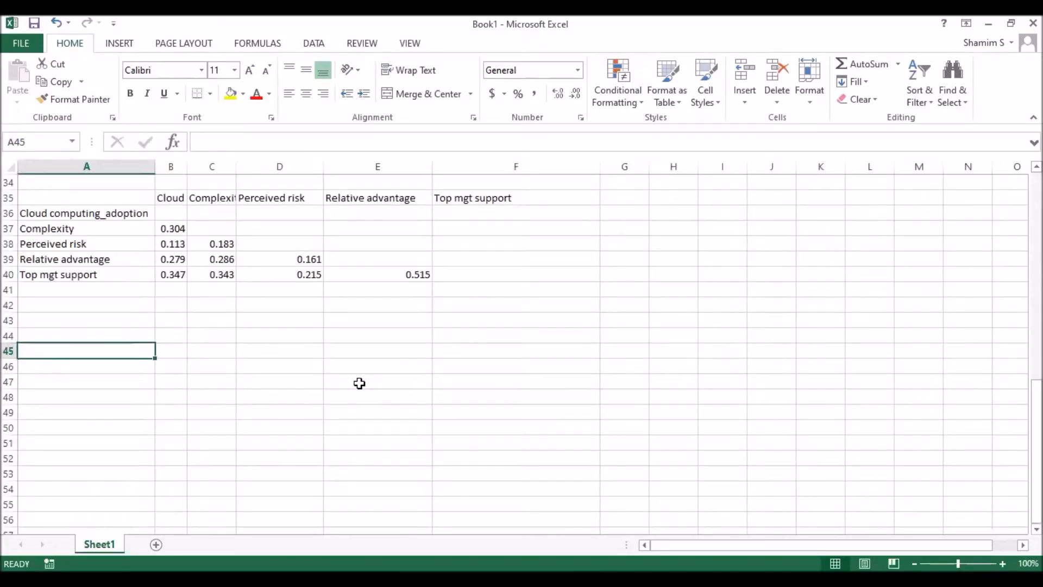
{"action": "type", "text": "Hypothesis"}
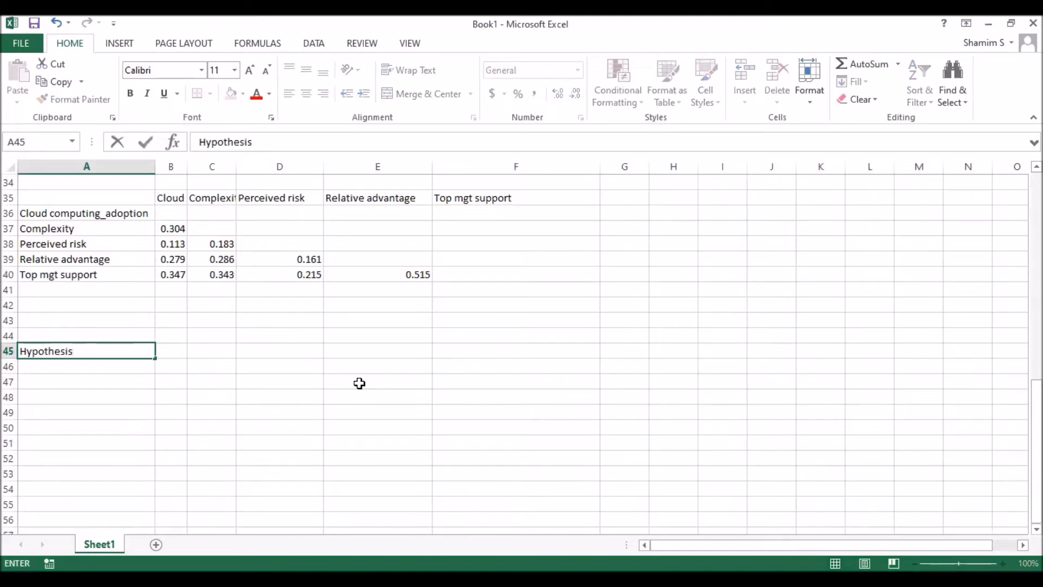
{"action": "key", "text": "Tab"}
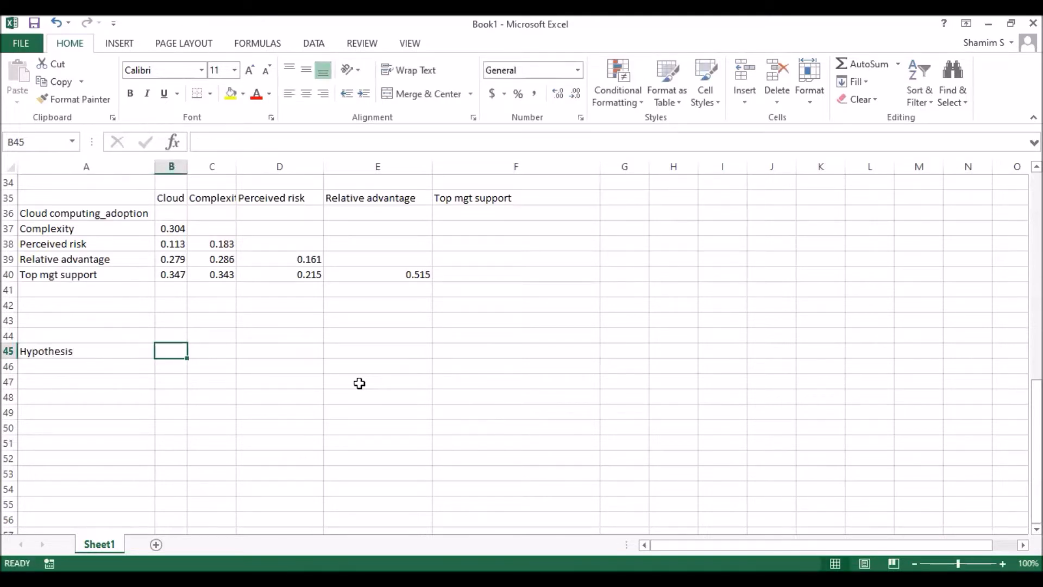
{"action": "type", "text": "Relait"}
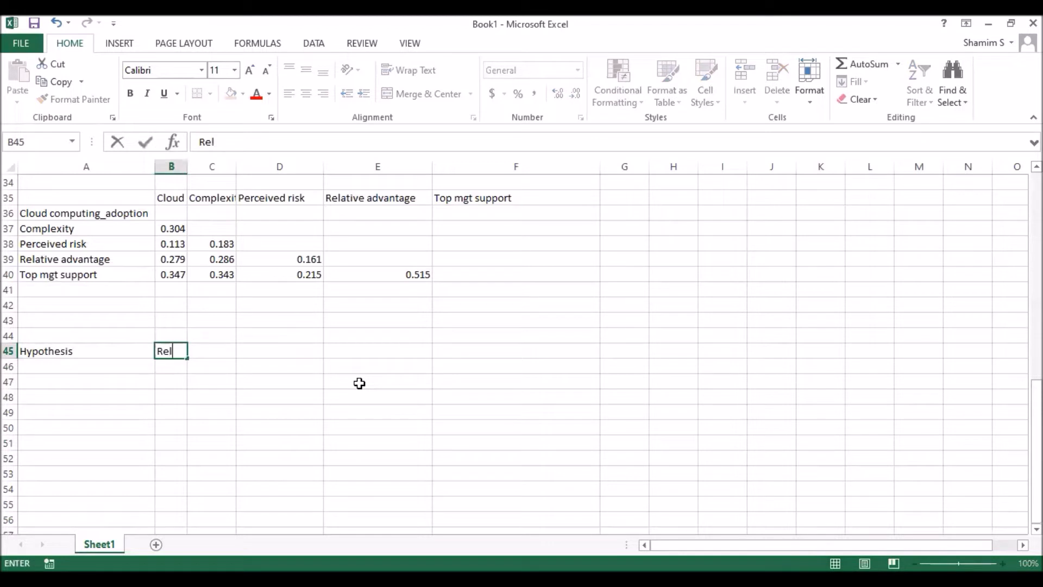
{"action": "key", "text": "BackSpace"}
{"action": "key", "text": "BackSpace"}
{"action": "type", "text": "tionships"}
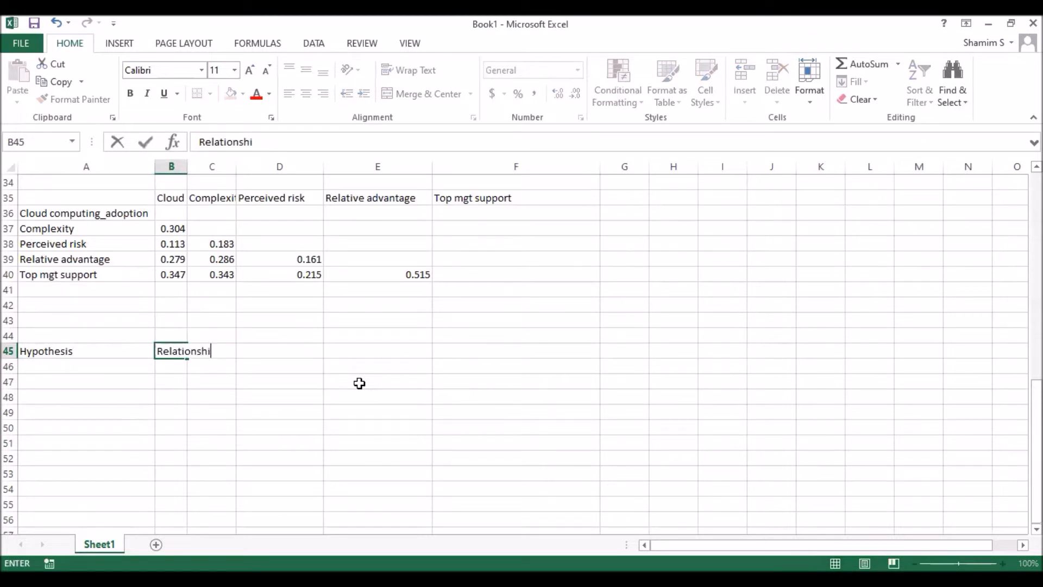
{"action": "key", "text": "Tab"}
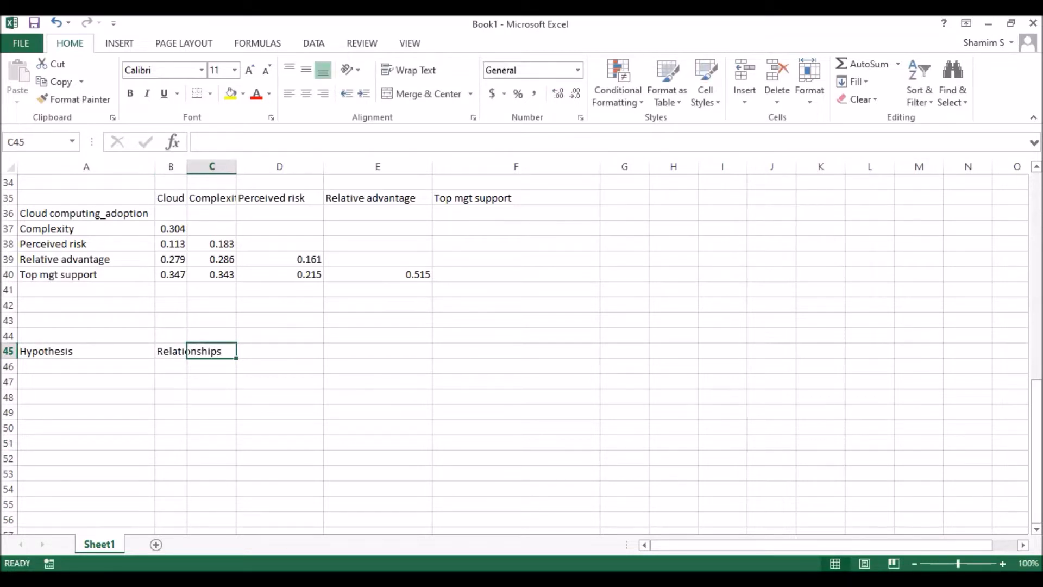
Add the headings Beta in C45 and Std Error in D45 of the hypothesis table.
{"action": "key", "text": "alt+Tab"}
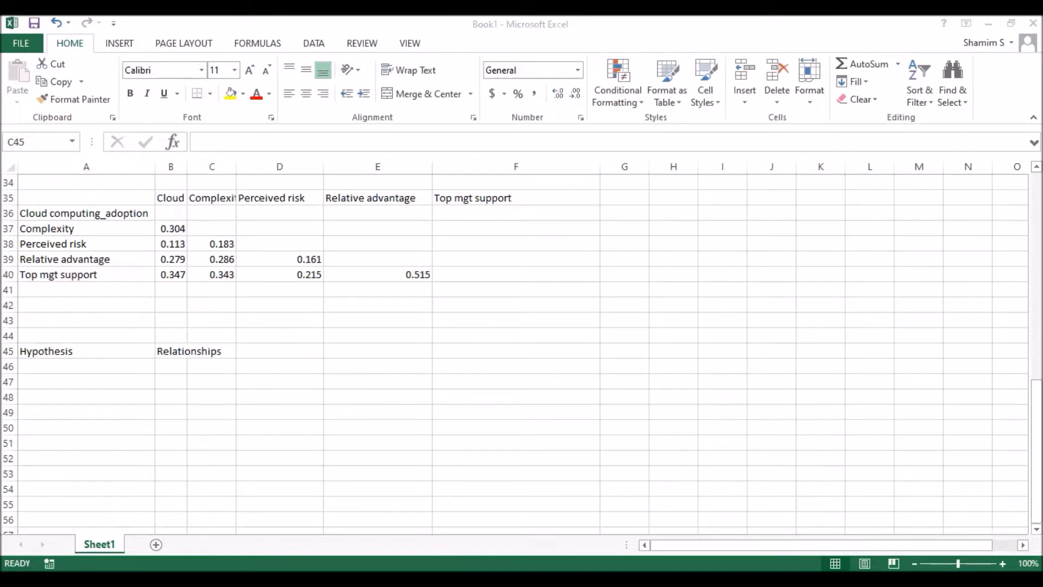
{"action": "key", "text": "alt+Tab"}
{"action": "type", "text": "B"}
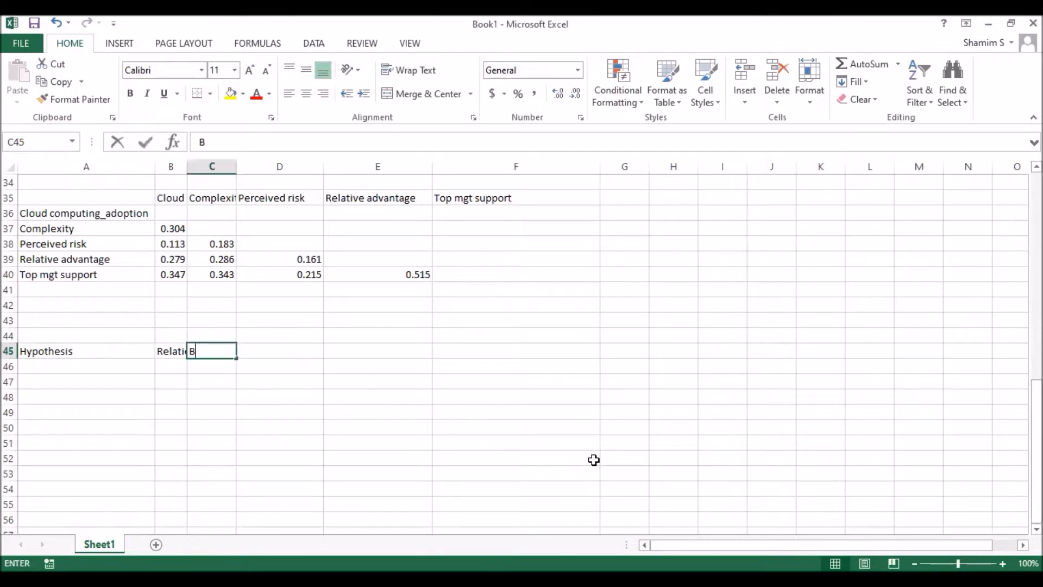
{"action": "type", "text": "eta"}
{"action": "key", "text": "Tab"}
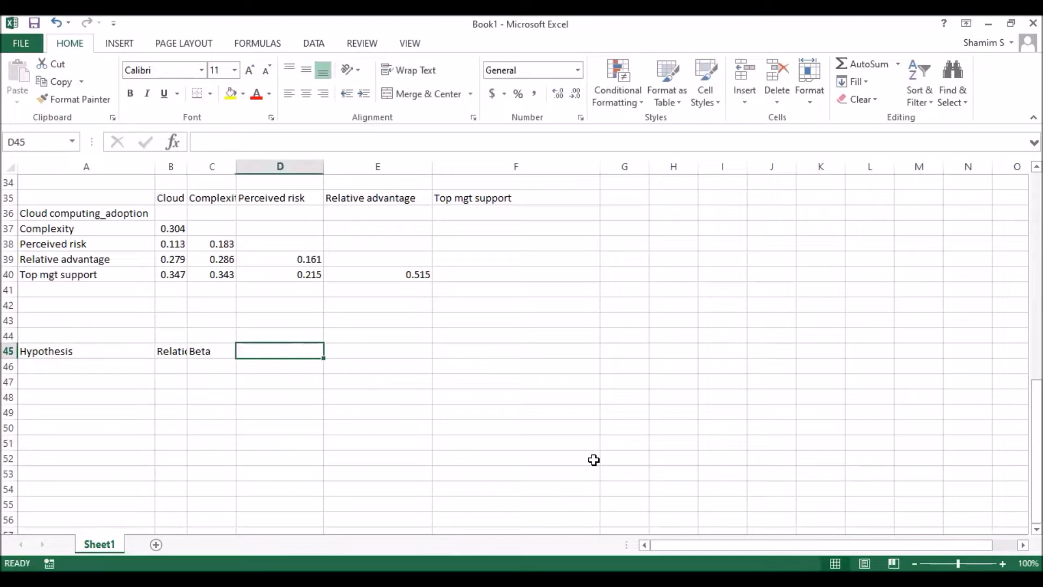
{"action": "type", "text": "Std"}
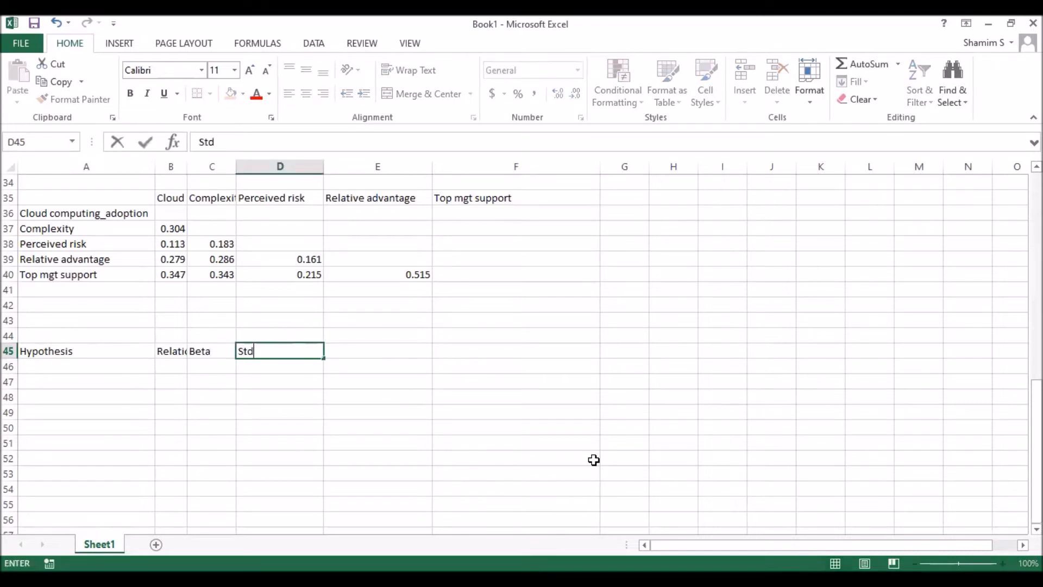
{"action": "type", "text": " Error"}
{"action": "key", "text": "Tab"}
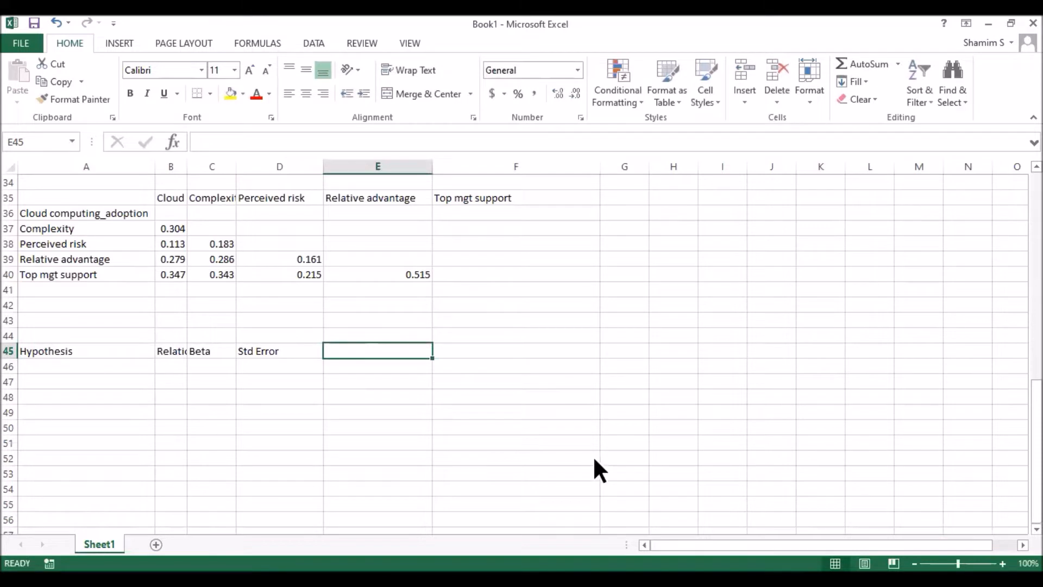
Add the heading t value in E45 of the hypothesis table.
{"action": "key", "text": "alt+Tab"}
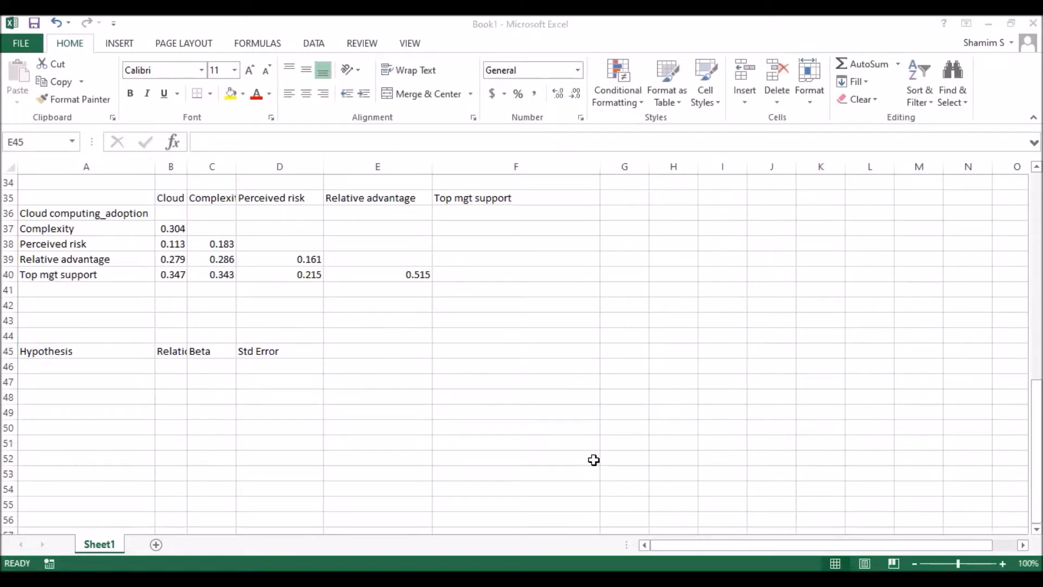
{"action": "key", "text": "alt+Tab"}
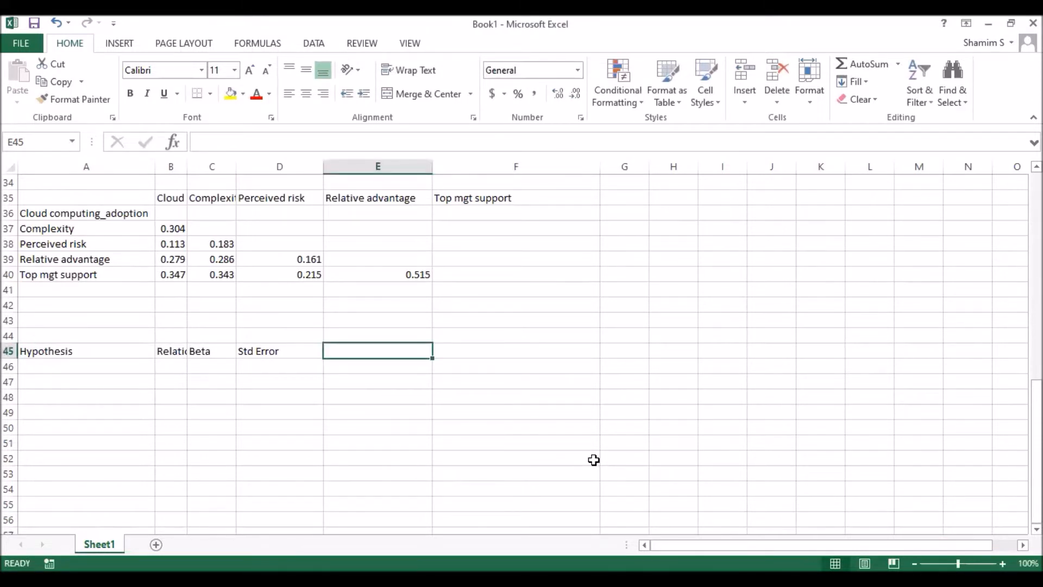
{"action": "type", "text": "T"}
{"action": "key", "text": "BackSpace"}
{"action": "type", "text": "t value"}
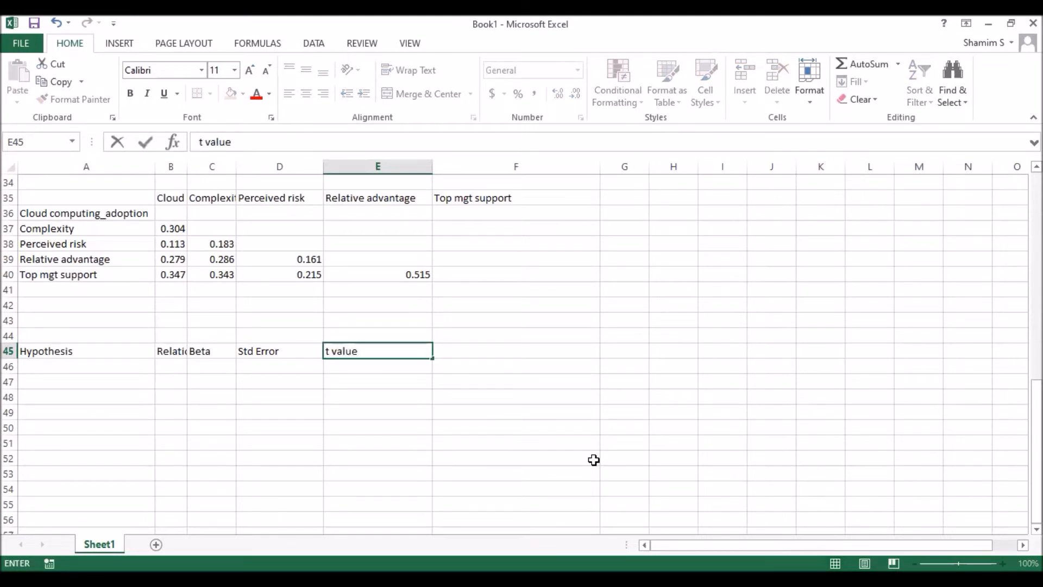
{"action": "key", "text": "Tab"}
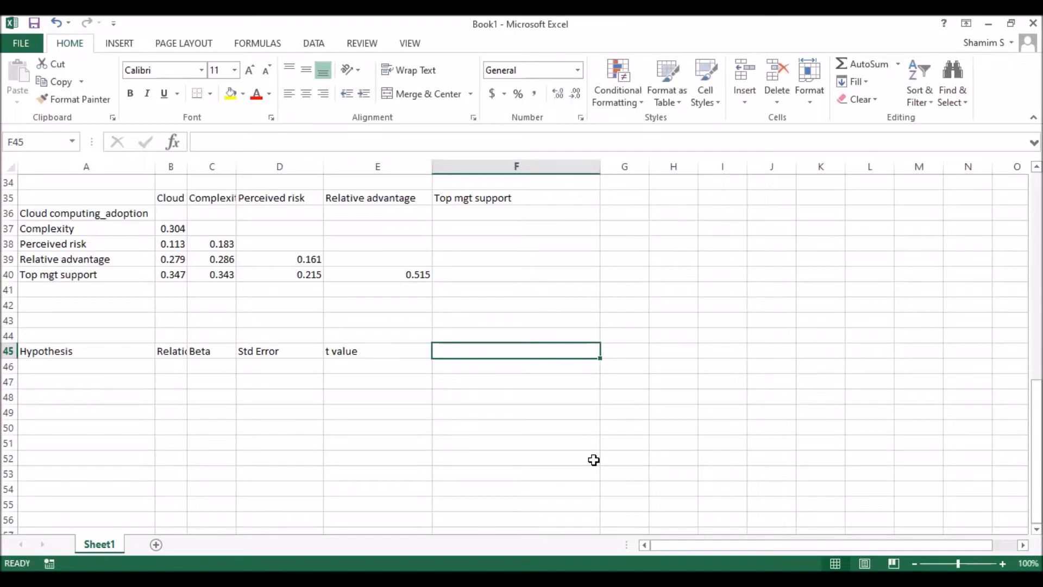
Add the headings P value in F45, 5% in G45 and 95% in H45 of the hypothesis table.
{"action": "type", "text": "P value"}
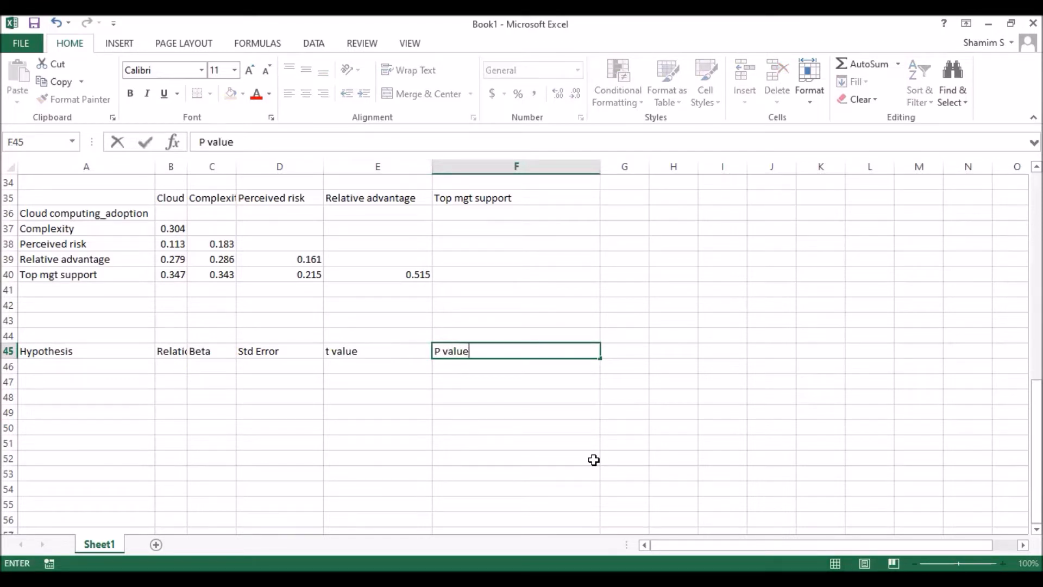
{"action": "key", "text": "Tab"}
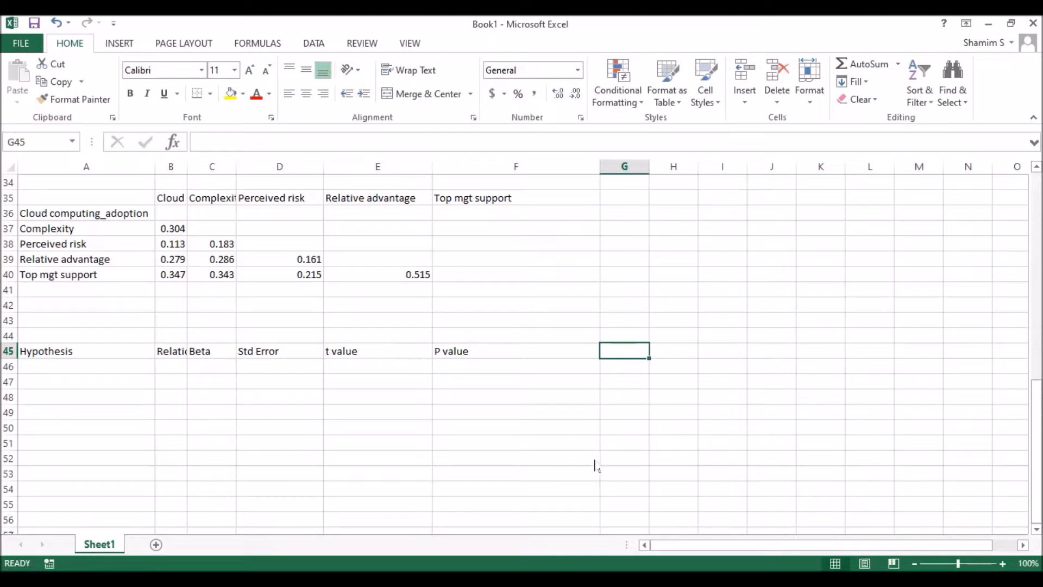
{"action": "key", "text": "alt+Tab"}
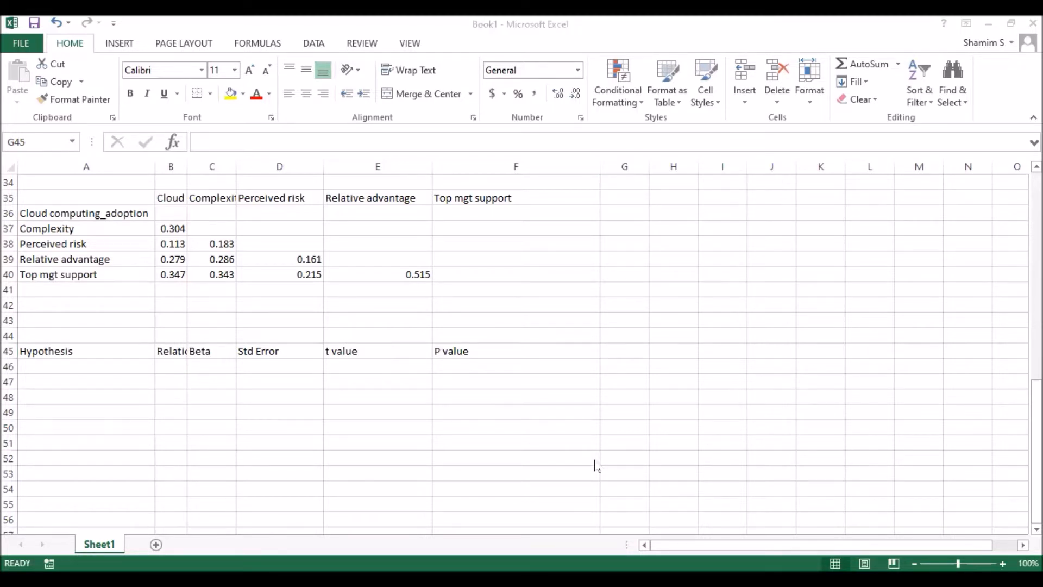
{"action": "key", "text": "alt+Tab"}
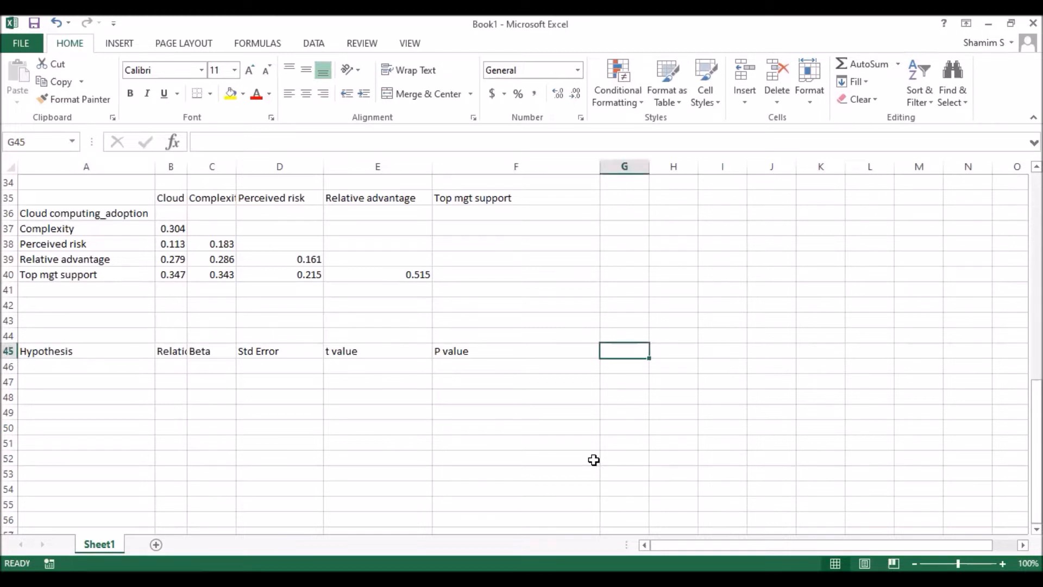
{"action": "type", "text": "5%"}
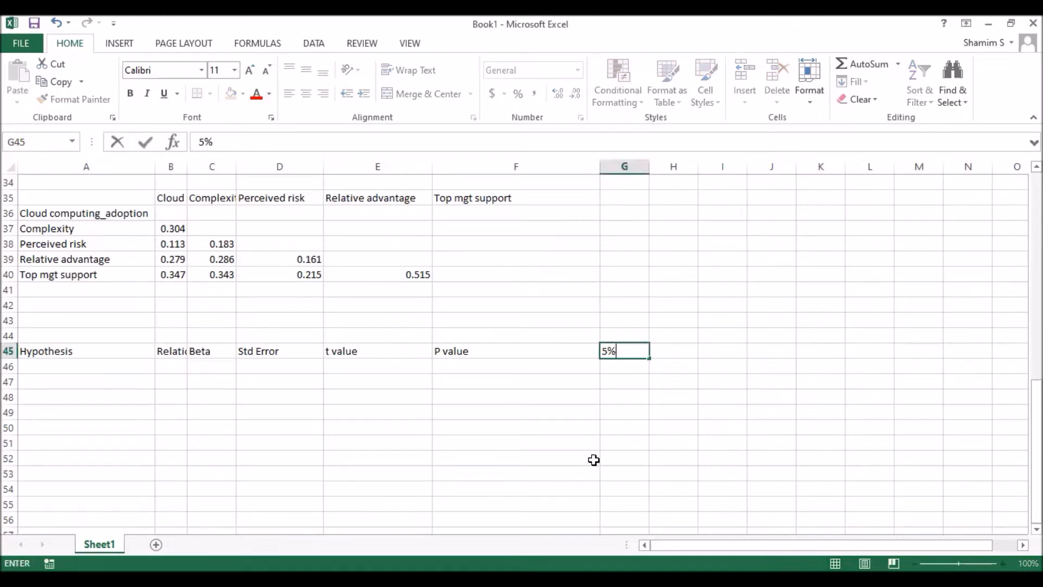
{"action": "key", "text": "Tab"}
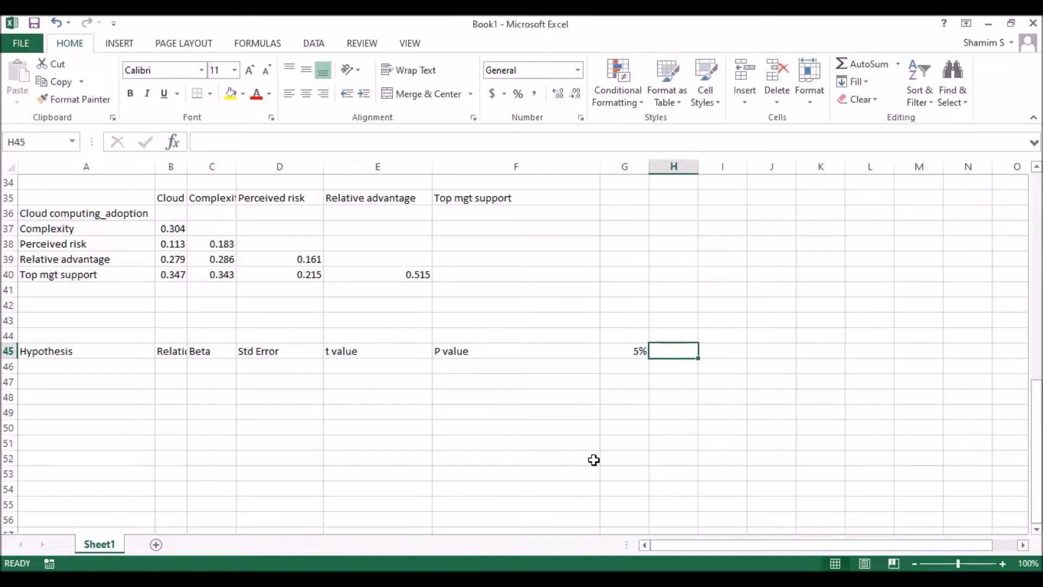
{"action": "type", "text": "9"}
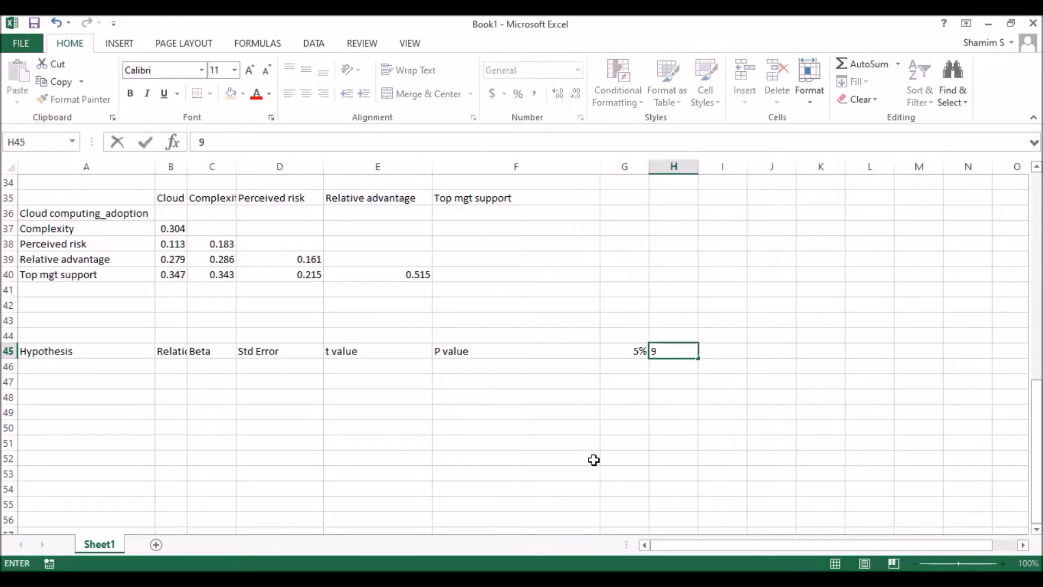
{"action": "type", "text": "5%"}
{"action": "key", "text": "Tab"}
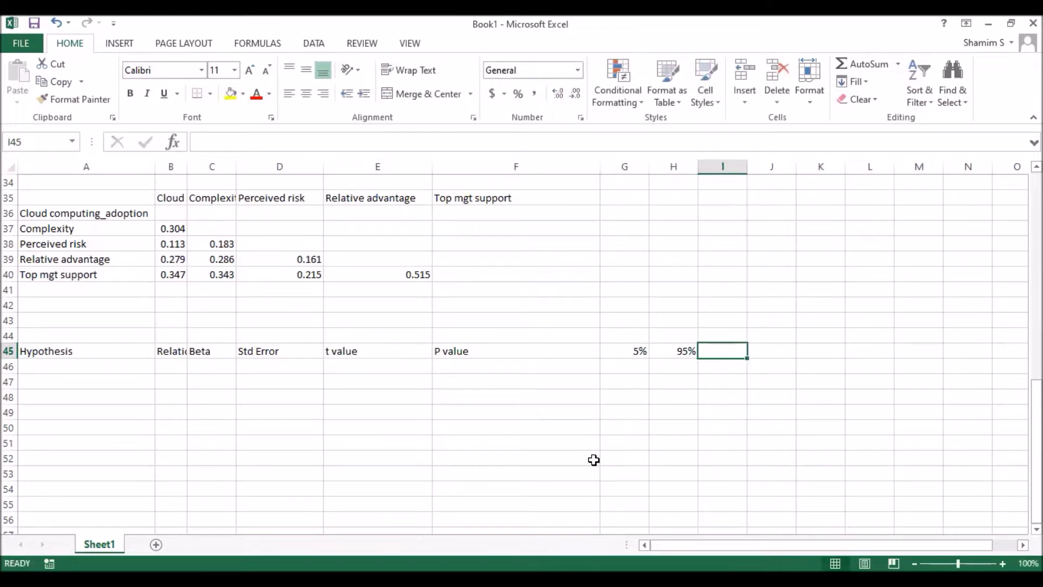
Add the headings Decision in I45 and VIF in J45 of the hypothesis table.
{"action": "type", "text": "Decision"}
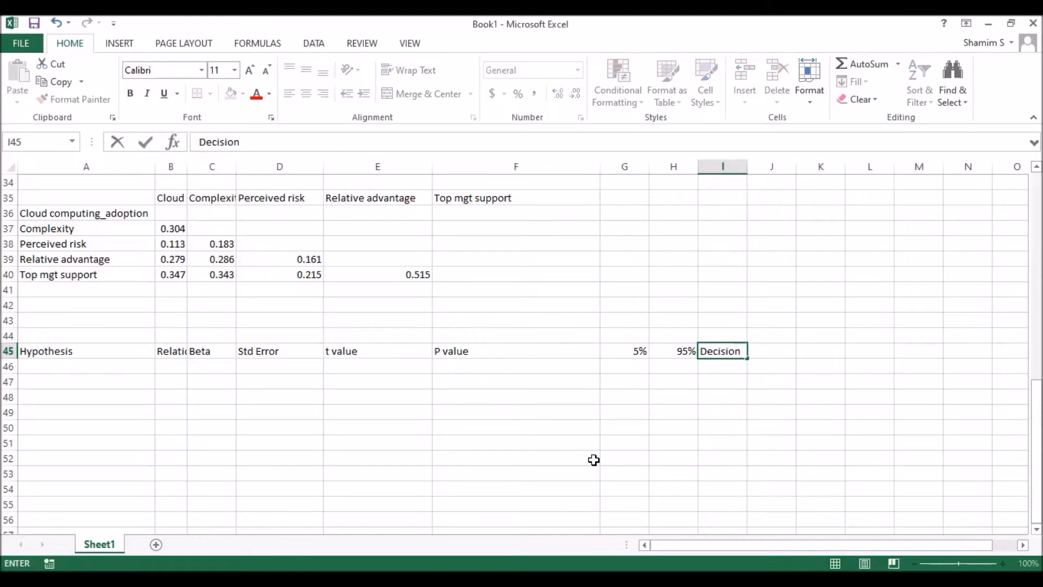
{"action": "key", "text": "Tab"}
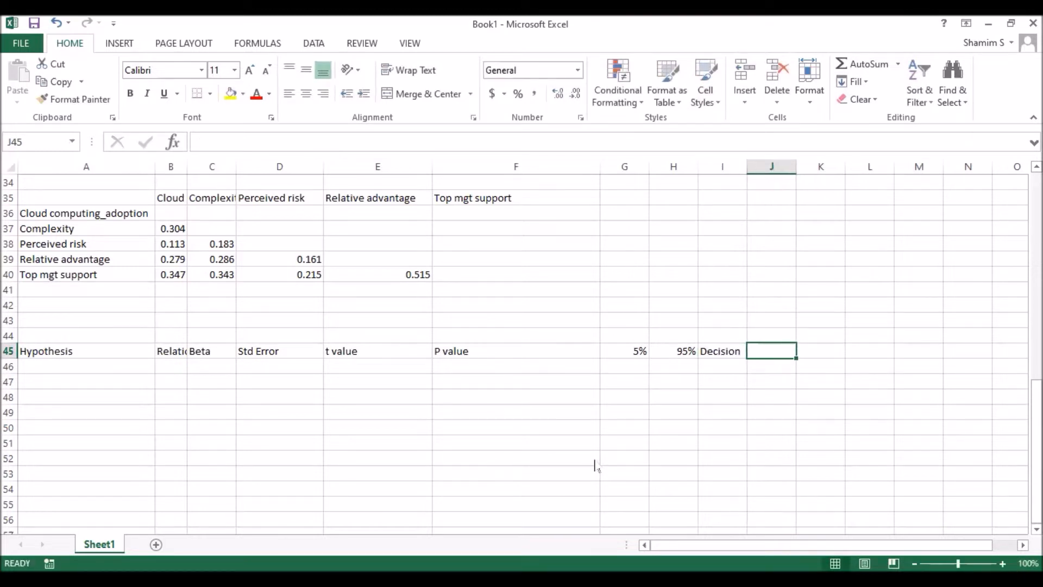
{"action": "key", "text": "alt+Tab"}
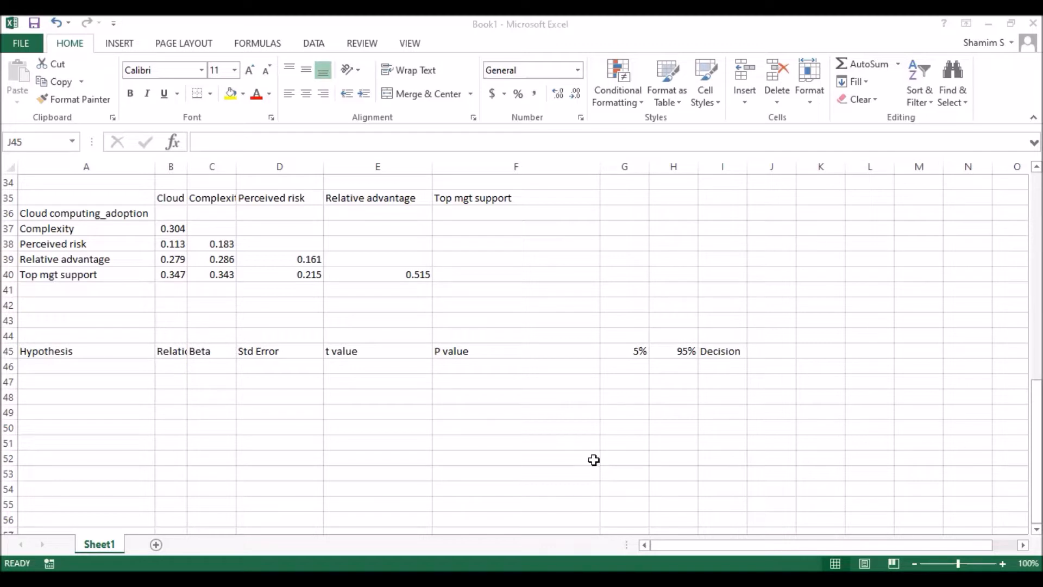
{"action": "key", "text": "alt+Tab"}
{"action": "type", "text": "VIF"}
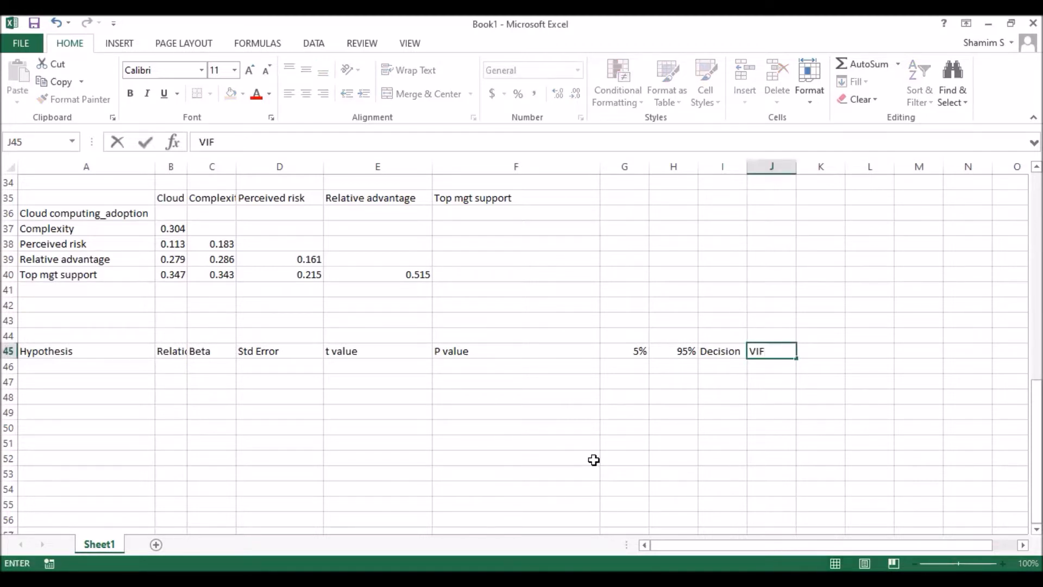
{"action": "key", "text": "Tab"}
Complete the hypothesis table's heading row with R2 in K45, Q2 in L45 and f2 in M45.
{"action": "type", "text": "R"}
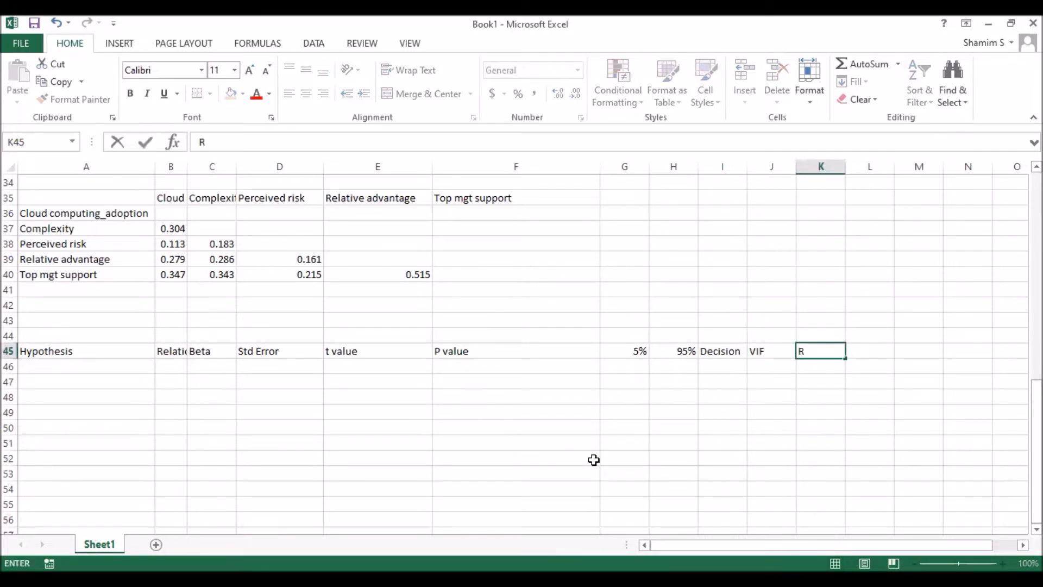
{"action": "type", "text": "2"}
{"action": "key", "text": "Tab"}
{"action": "type", "text": "Q"}
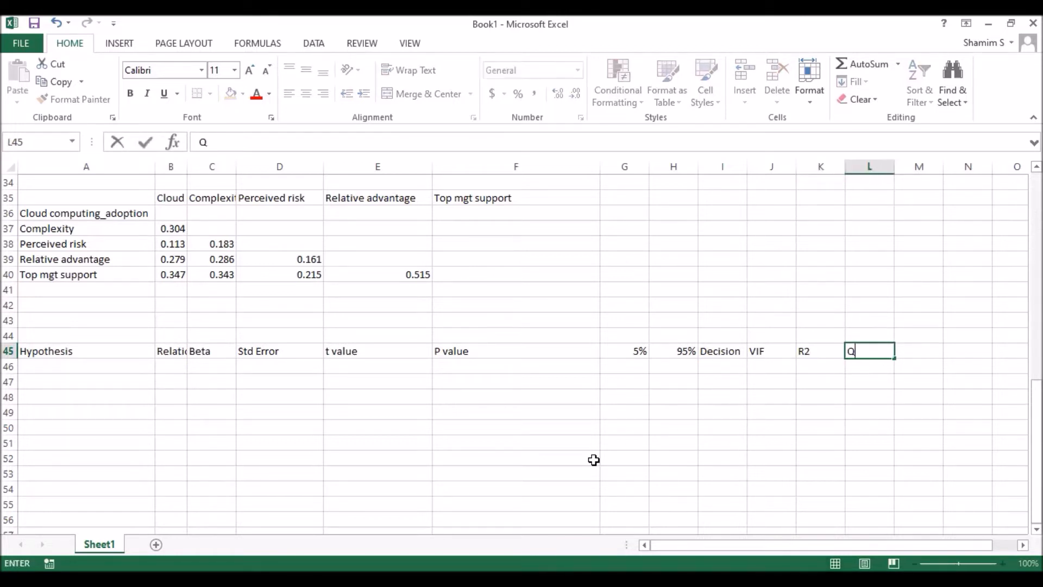
{"action": "type", "text": "2"}
{"action": "key", "text": "Tab"}
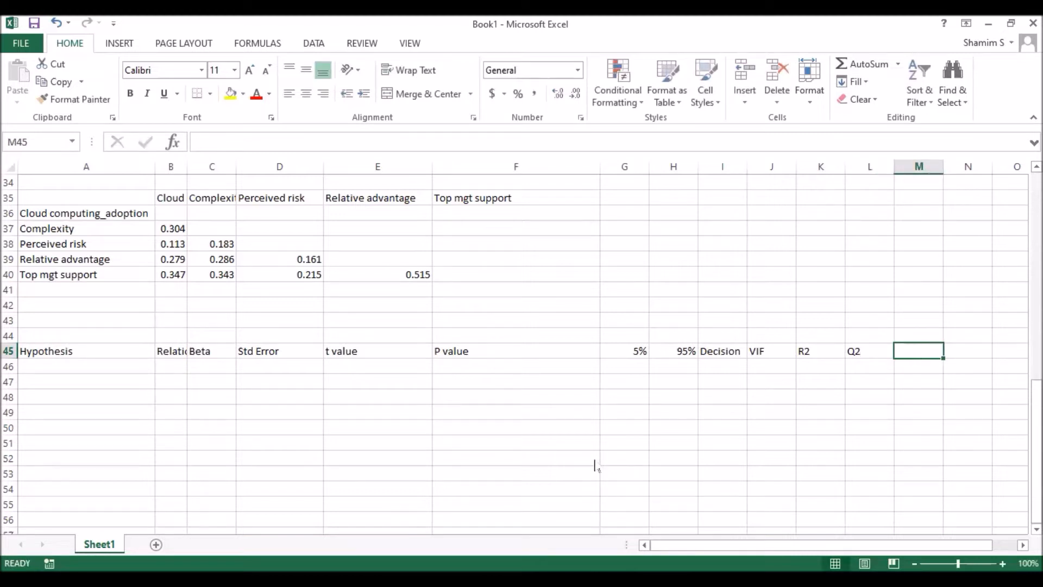
{"action": "type", "text": "f2"}
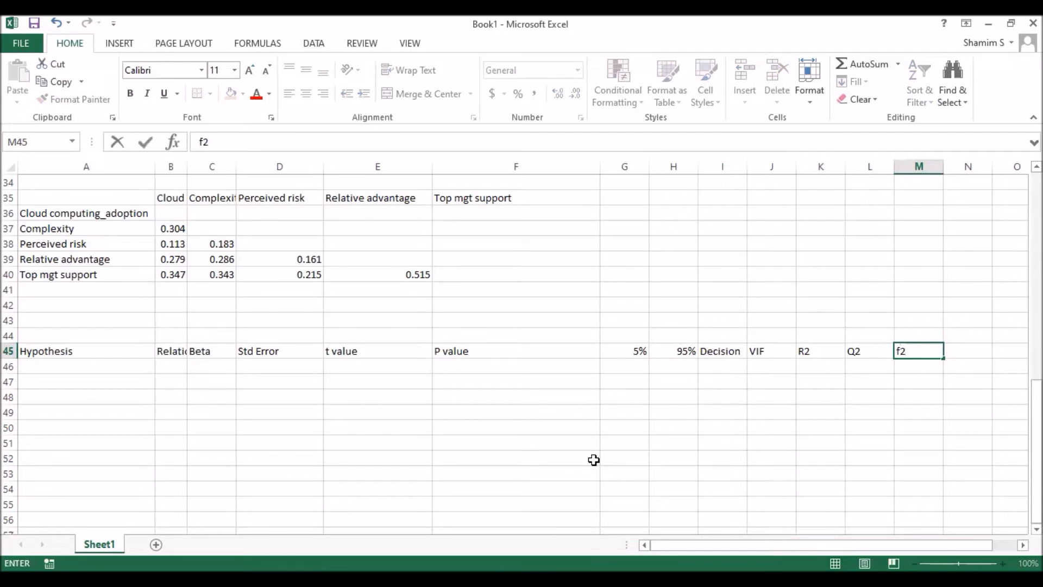
{"action": "left_click", "coordinate": [804, 382]}
{"action": "left_click", "coordinate": [804, 353]}
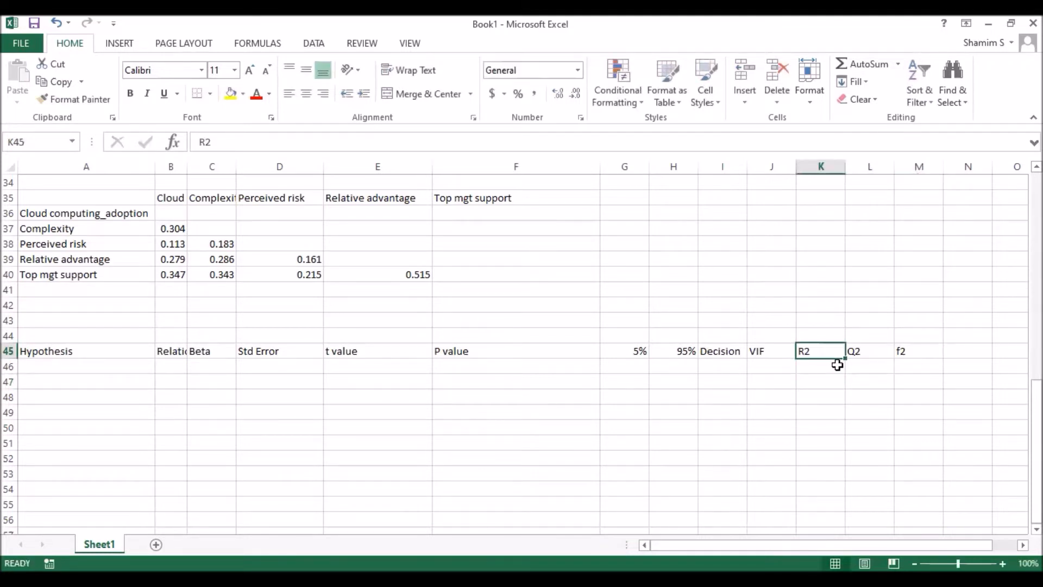
{"action": "left_click", "coordinate": [855, 349]}
{"action": "left_click", "coordinate": [922, 351]}
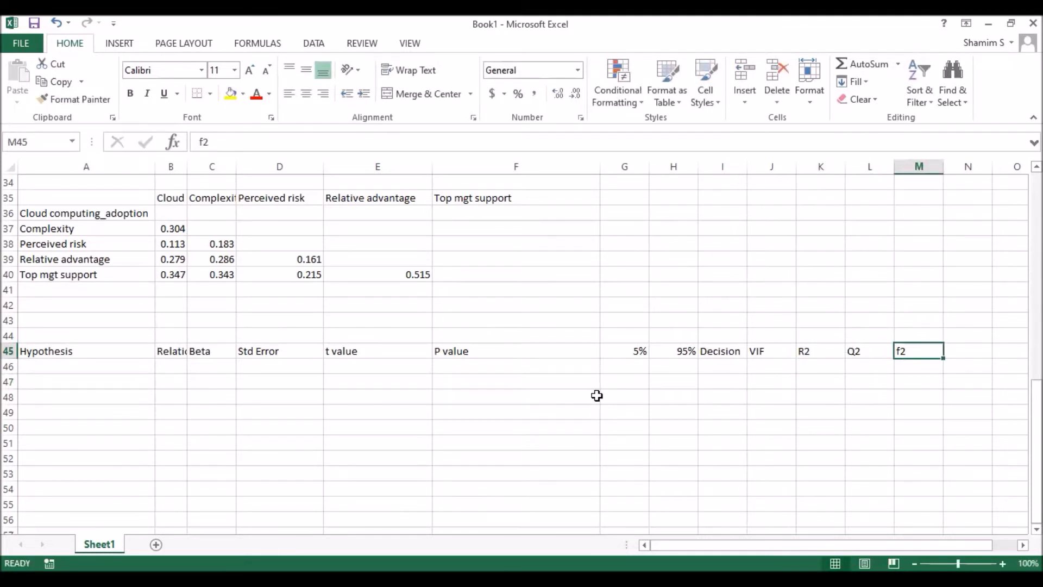
Fill the Hypothesis column with the labels H1 to H4 in A46:A49.
{"action": "left_click", "coordinate": [96, 368]}
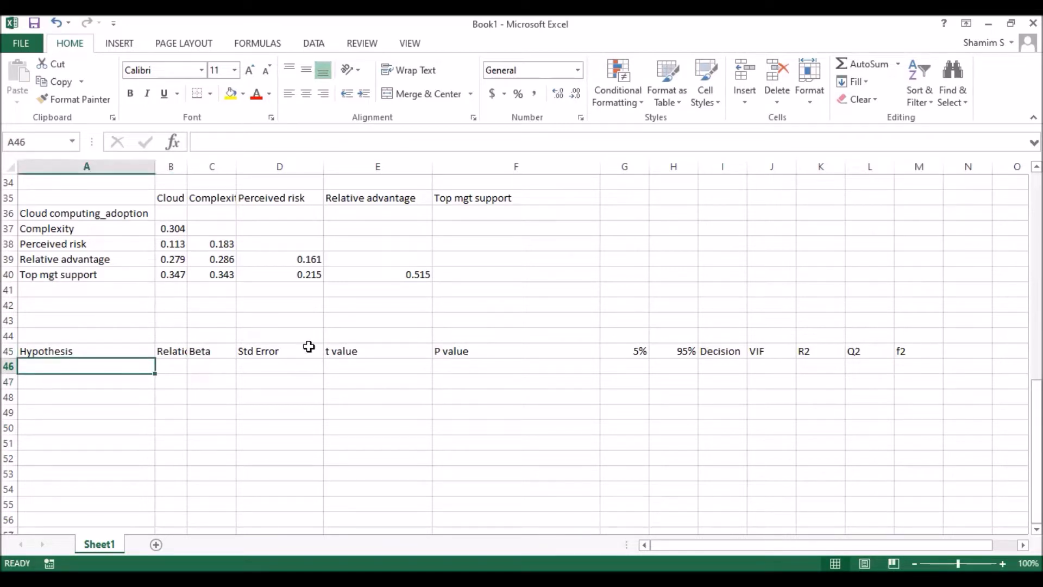
{"action": "type", "text": "H1"}
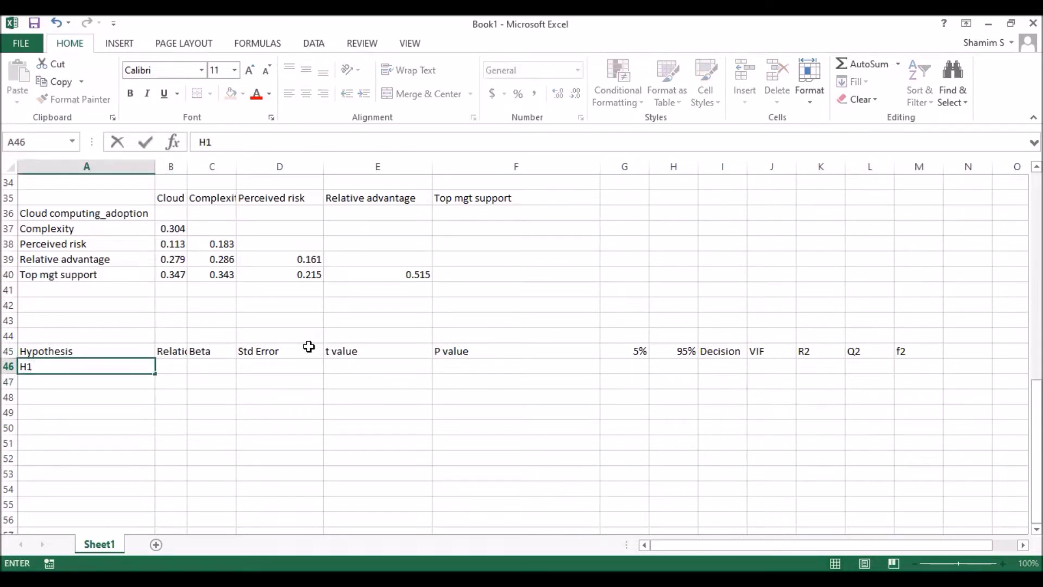
{"action": "key", "text": "Return"}
{"action": "type", "text": "H"}
{"action": "type", "text": "2"}
{"action": "left_click_drag", "start_coordinate": [60, 366], "coordinate": [88, 382]}
{"action": "left_click_drag", "start_coordinate": [155, 389], "coordinate": [109, 412]}
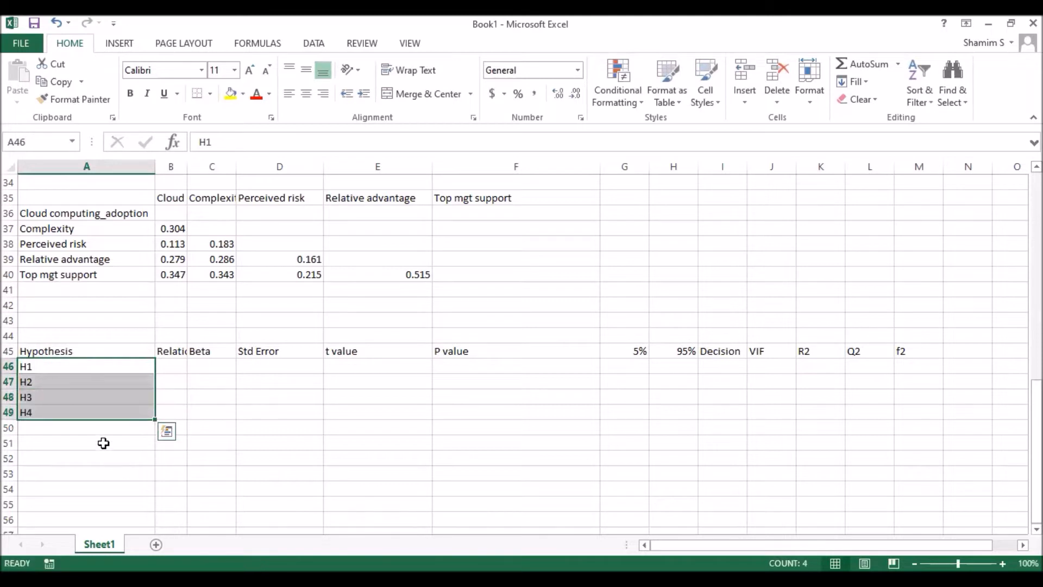
{"action": "left_click", "coordinate": [104, 413]}
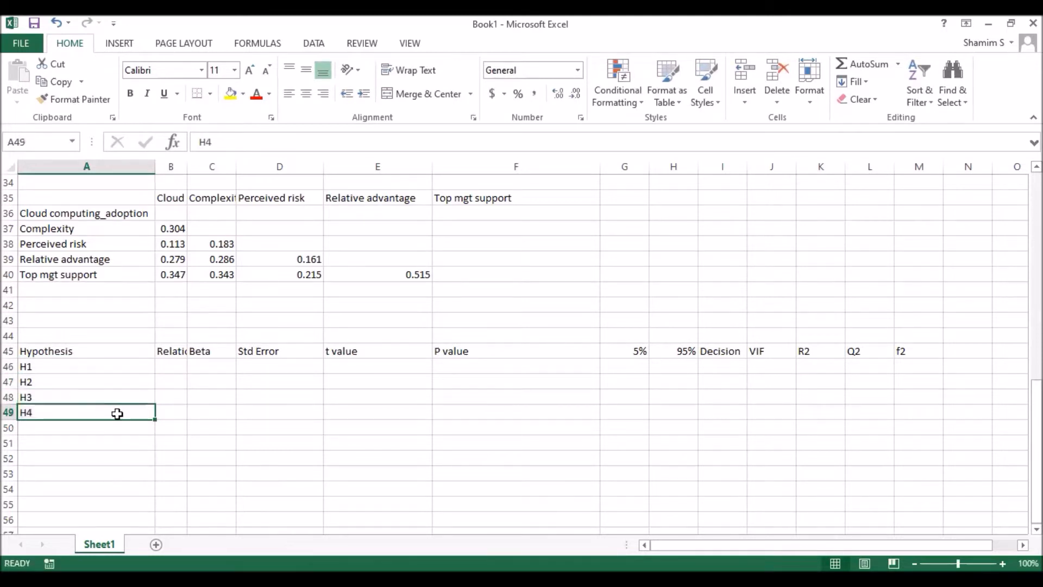
Autofit column B so the Relationships heading fits in full.
{"action": "double_click", "coordinate": [189, 167]}
{"action": "left_click", "coordinate": [235, 368]}
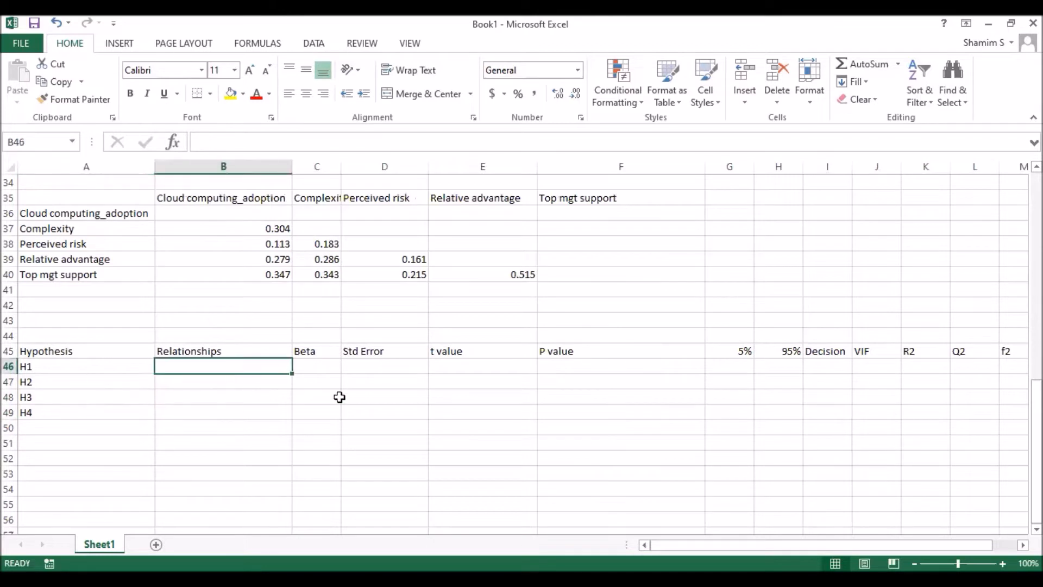
{"action": "left_click", "coordinate": [321, 370]}
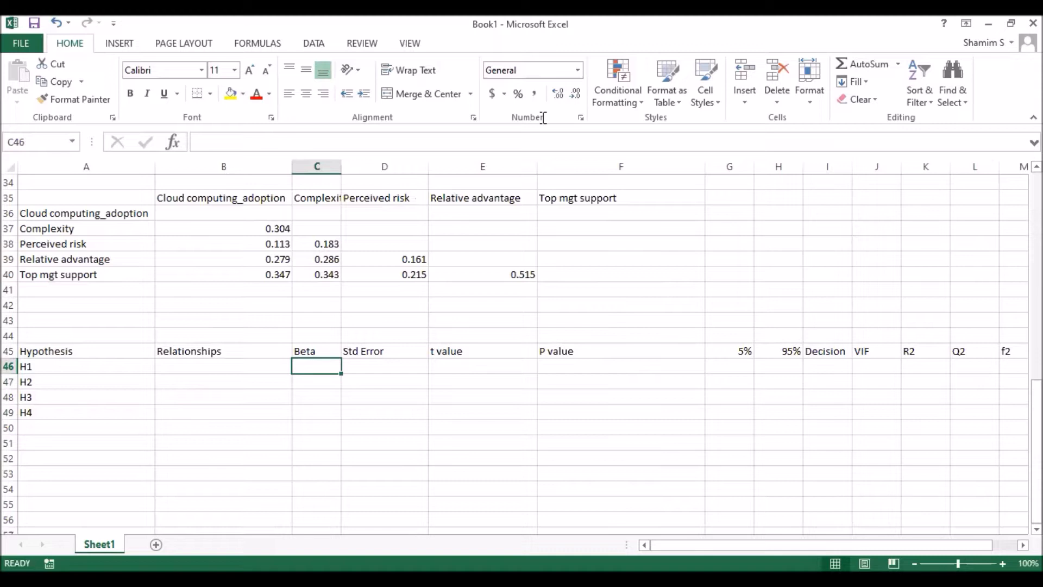
Switch to SmartPLS and run Basic Bootstrapping on the path model with 500 subsamples and a one-tailed test at the 0.05 significance level.
{"action": "key", "text": "alt+Tab"}
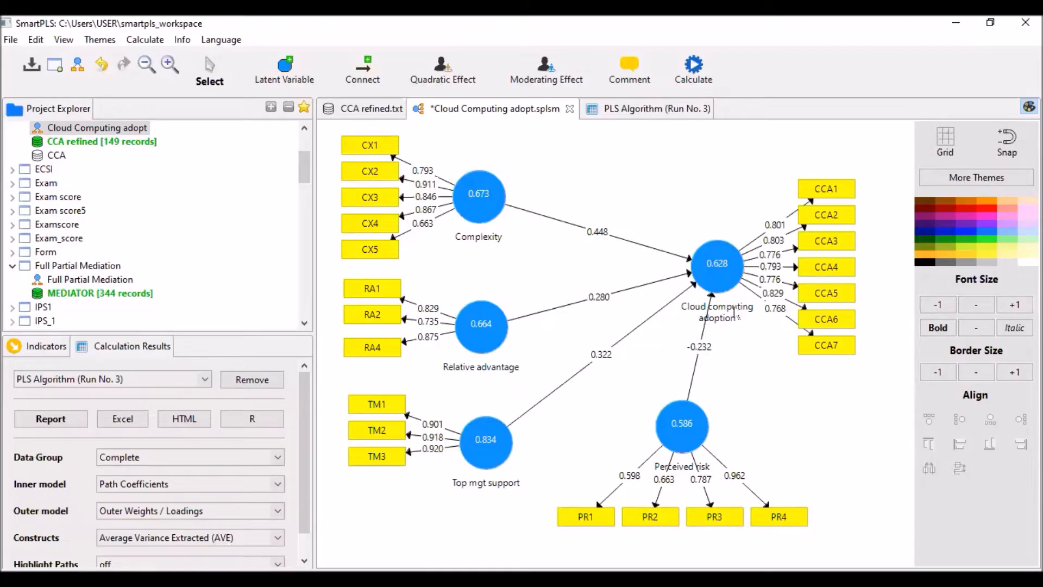
{"action": "mouse_move", "coordinate": [734, 314]}
{"action": "mouse_move", "coordinate": [729, 273]}
{"action": "left_click", "coordinate": [718, 266]}
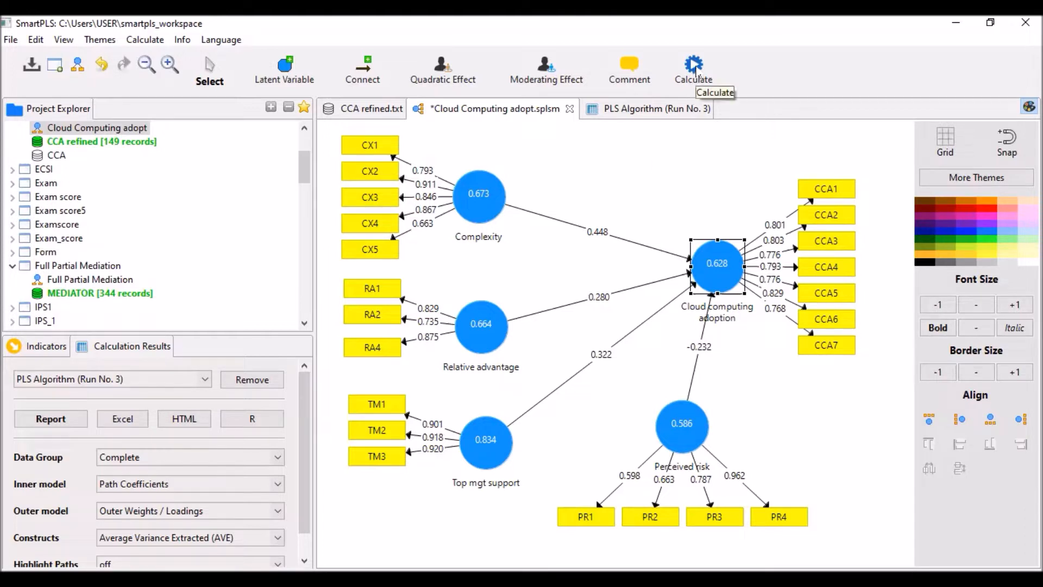
{"action": "left_click", "coordinate": [696, 68]}
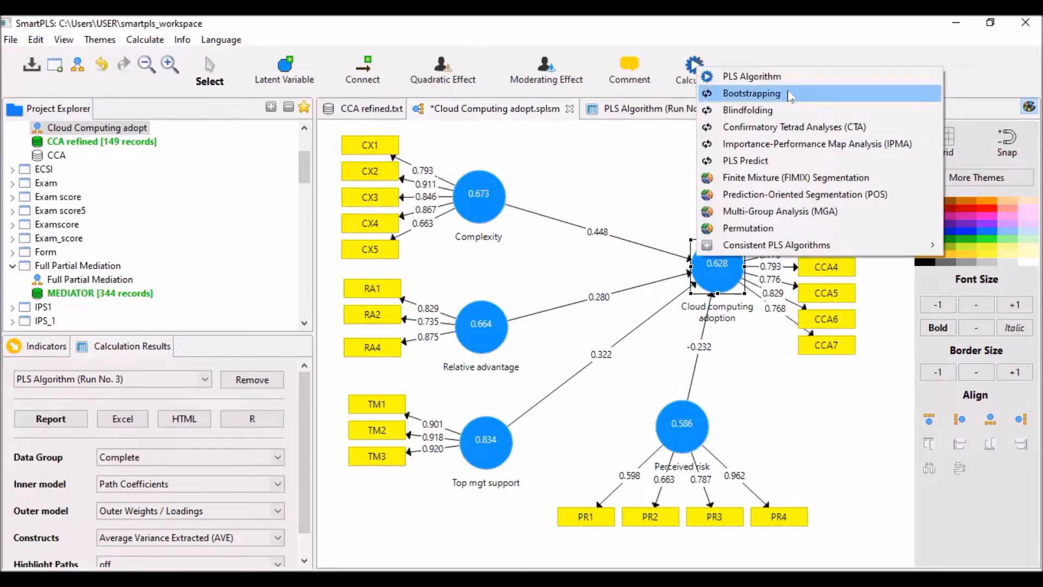
{"action": "left_click", "coordinate": [788, 94]}
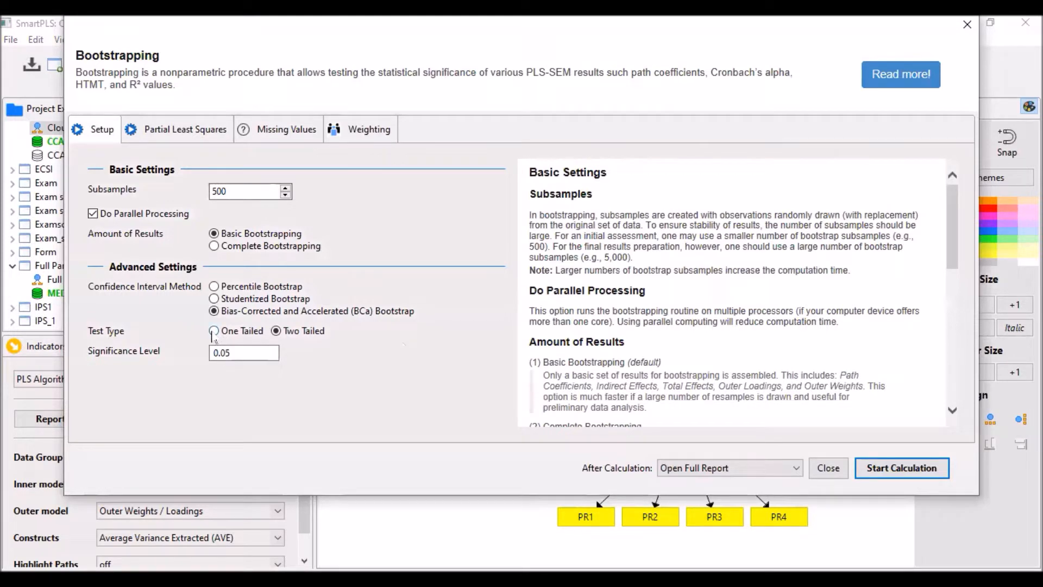
{"action": "left_click", "coordinate": [213, 331]}
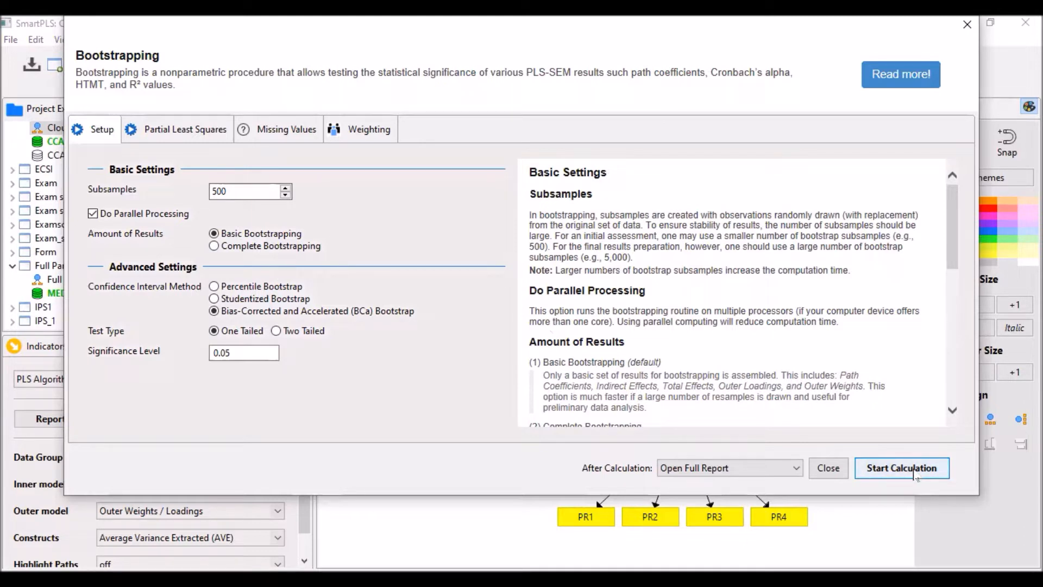
{"action": "left_click", "coordinate": [915, 470]}
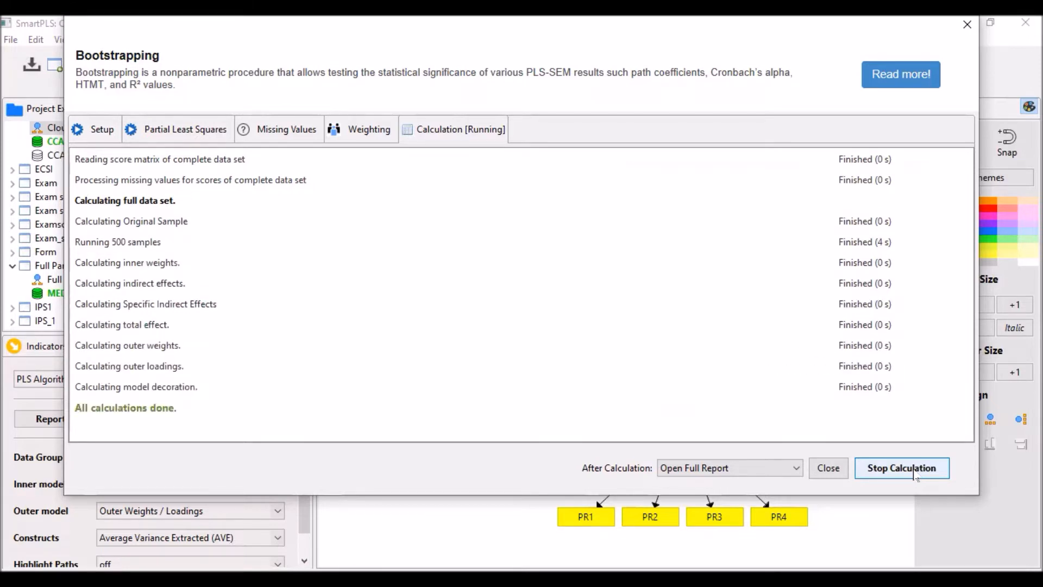
{"action": "left_click", "coordinate": [915, 470]}
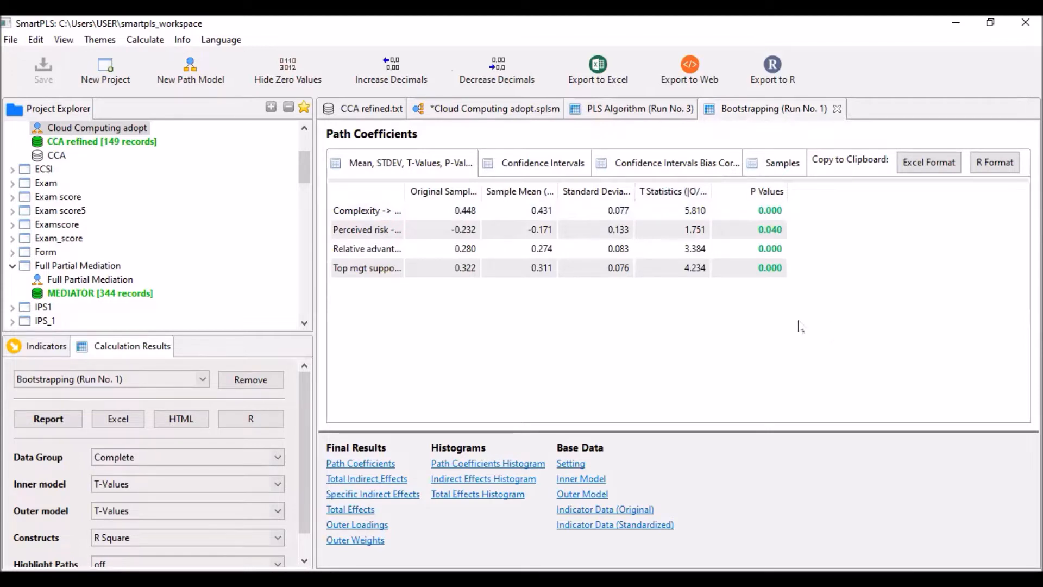
Open the bootstrapping report's Path Coefficients and widen the relationship, sample mean, standard deviation and T statistics columns.
{"action": "left_click", "coordinate": [614, 368]}
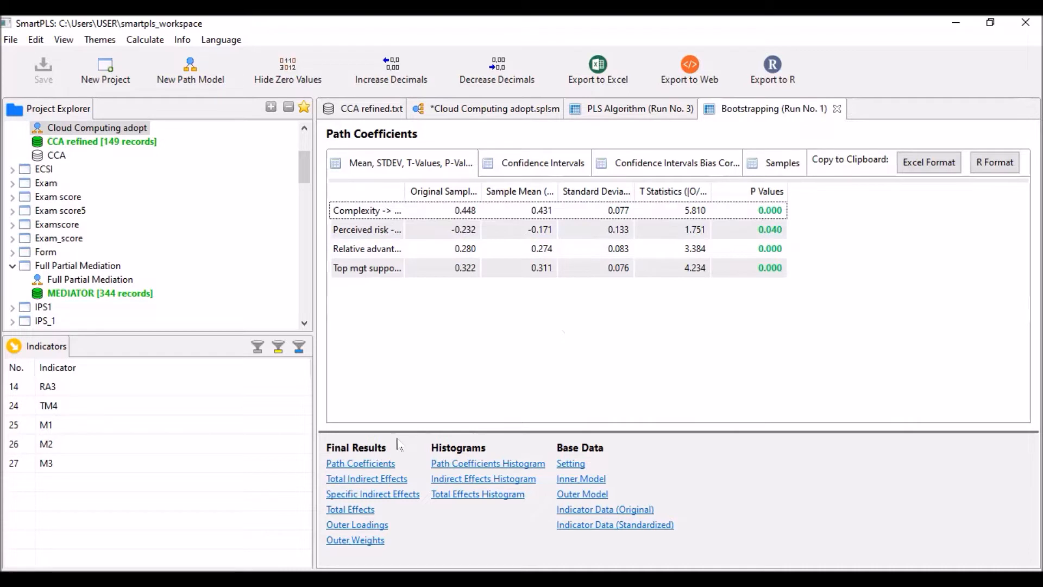
{"action": "left_click", "coordinate": [368, 466]}
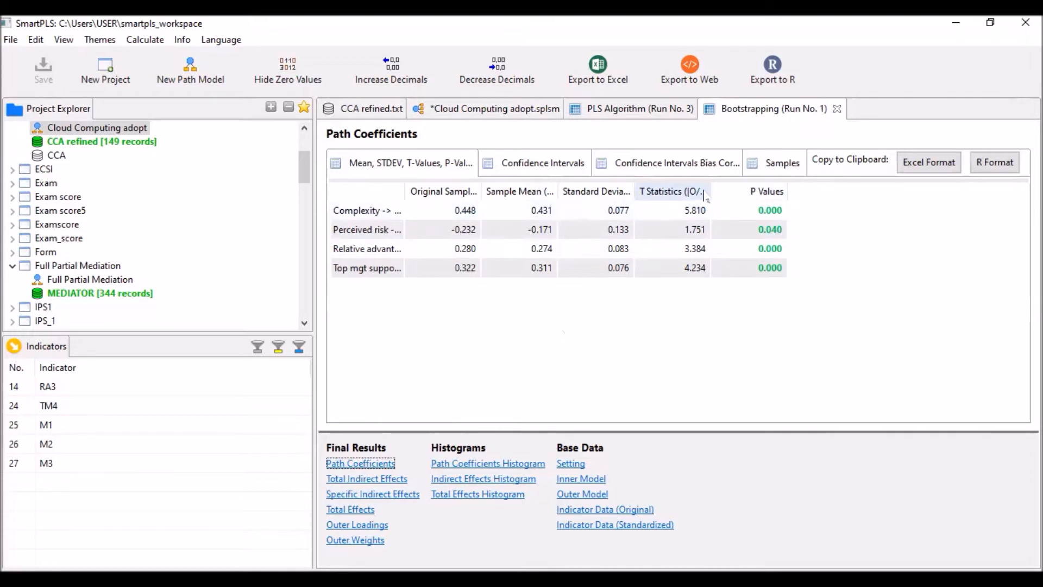
{"action": "left_click_drag", "start_coordinate": [711, 191], "coordinate": [772, 192]}
{"action": "left_click_drag", "start_coordinate": [634, 191], "coordinate": [667, 192]}
{"action": "left_click_drag", "start_coordinate": [557, 190], "coordinate": [581, 190]}
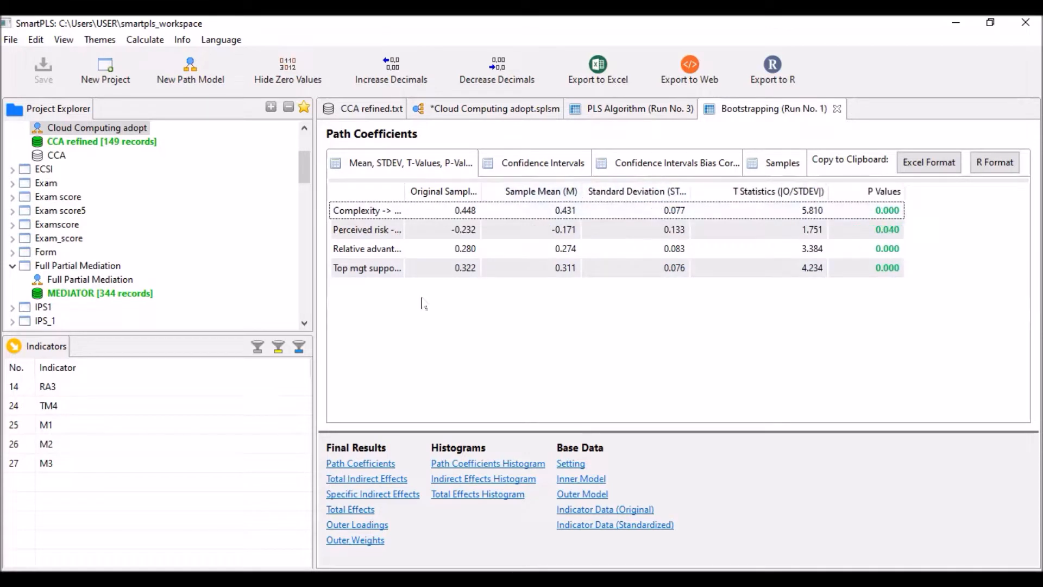
{"action": "left_click_drag", "start_coordinate": [405, 193], "coordinate": [448, 193]}
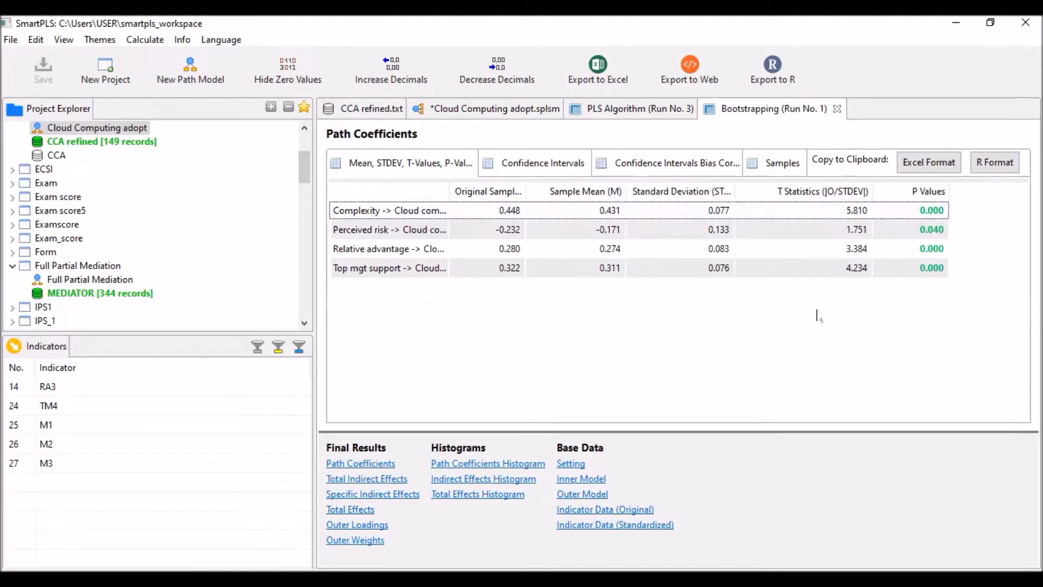
Copy the path coefficients in Excel format to the Excel sheet, with relationships in B46:B49 and the statistics starting at D54.
{"action": "left_click", "coordinate": [939, 169]}
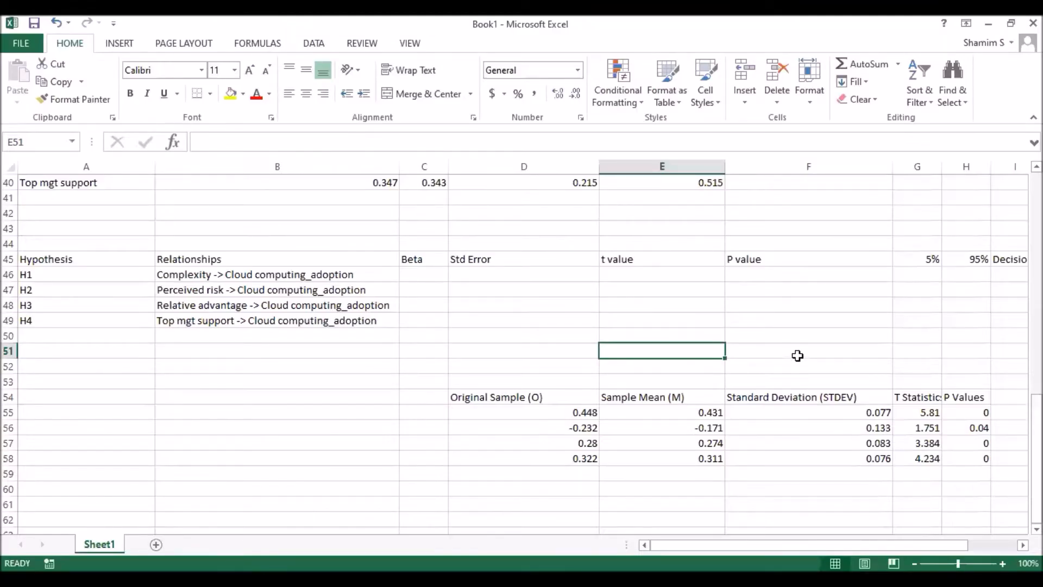
{"action": "left_click_drag", "start_coordinate": [511, 398], "coordinate": [986, 458]}
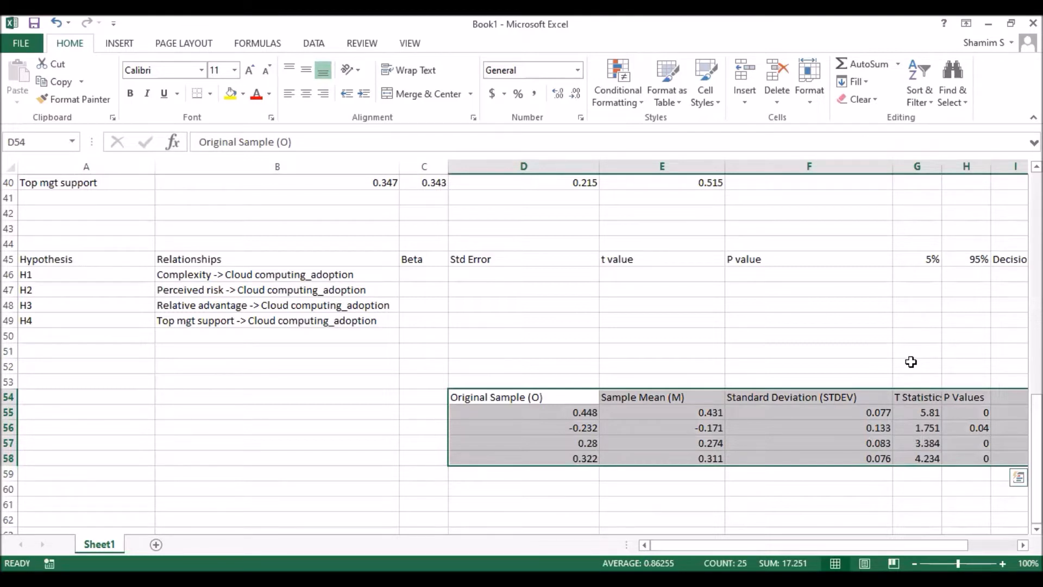
{"action": "left_click", "coordinate": [527, 437]}
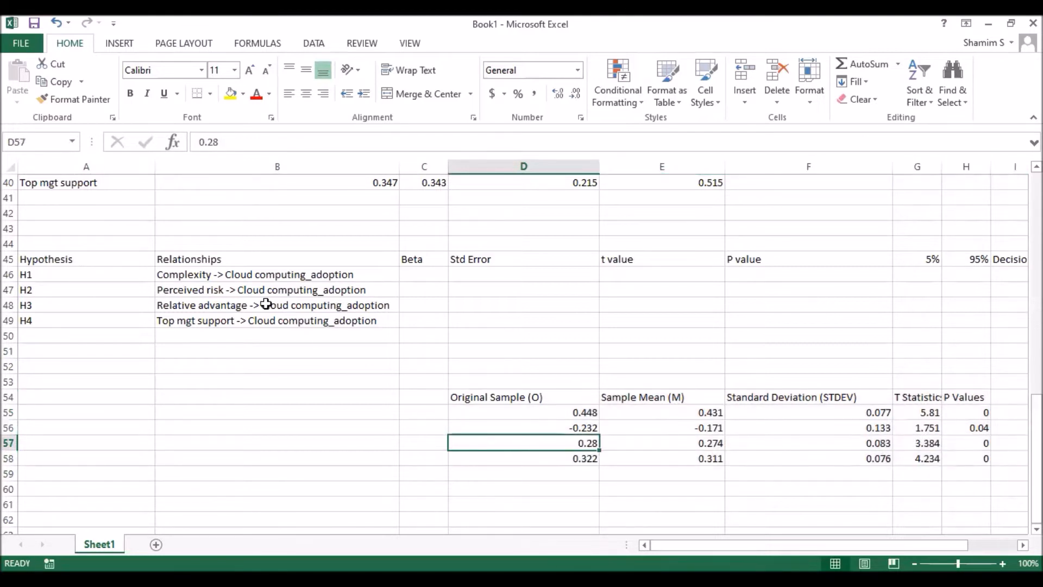
{"action": "left_click_drag", "start_coordinate": [228, 272], "coordinate": [227, 321]}
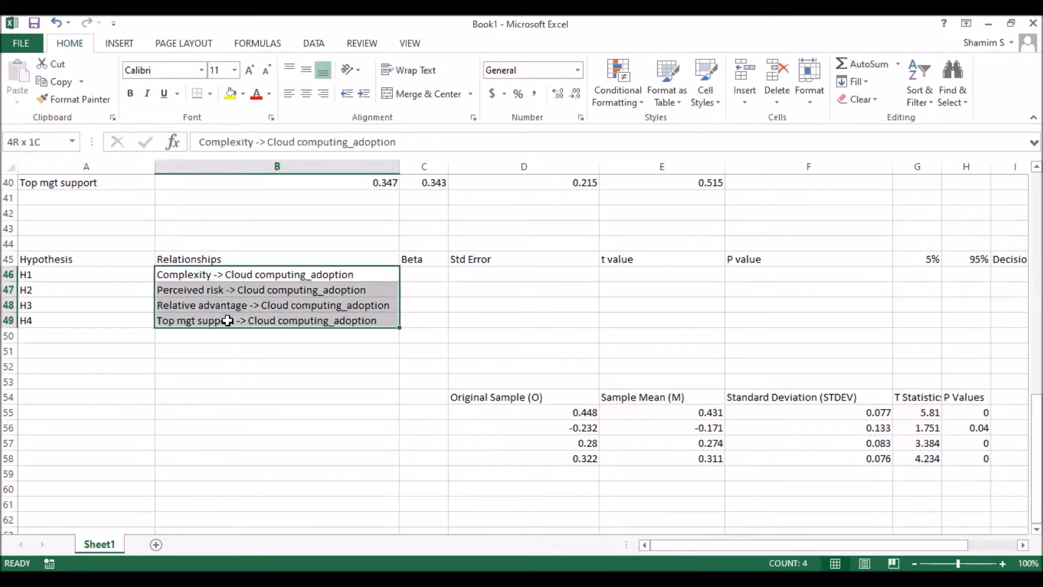
{"action": "left_click_drag", "start_coordinate": [227, 320], "coordinate": [227, 321]}
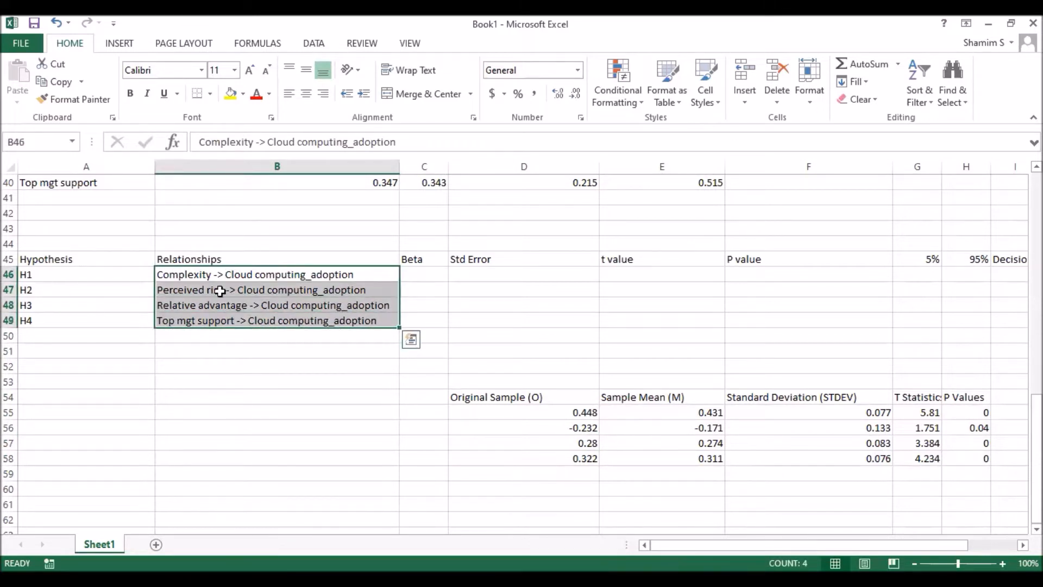
{"action": "left_click", "coordinate": [212, 274]}
{"action": "left_click", "coordinate": [78, 276]}
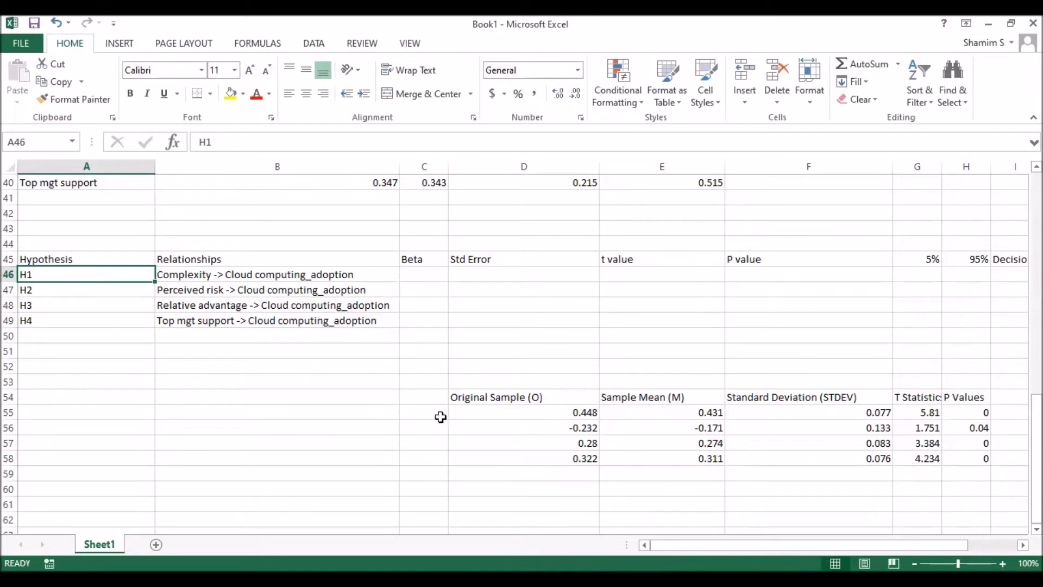
Move the Original Sample values from D55:D58 to the Beta column, C46:C49.
{"action": "left_click", "coordinate": [415, 260]}
{"action": "left_click_drag", "start_coordinate": [422, 274], "coordinate": [423, 322]}
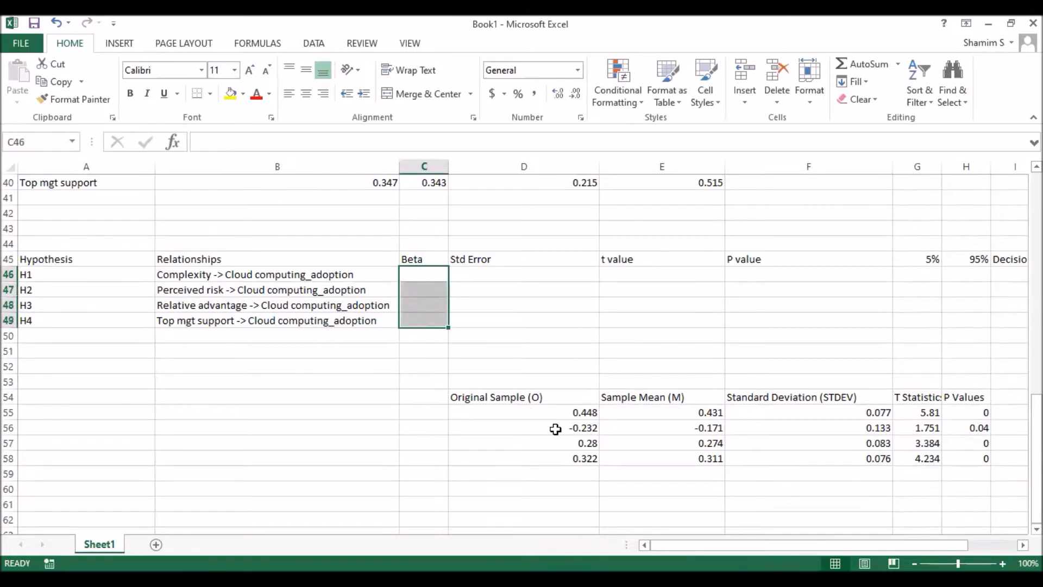
{"action": "left_click_drag", "start_coordinate": [512, 396], "coordinate": [690, 461]}
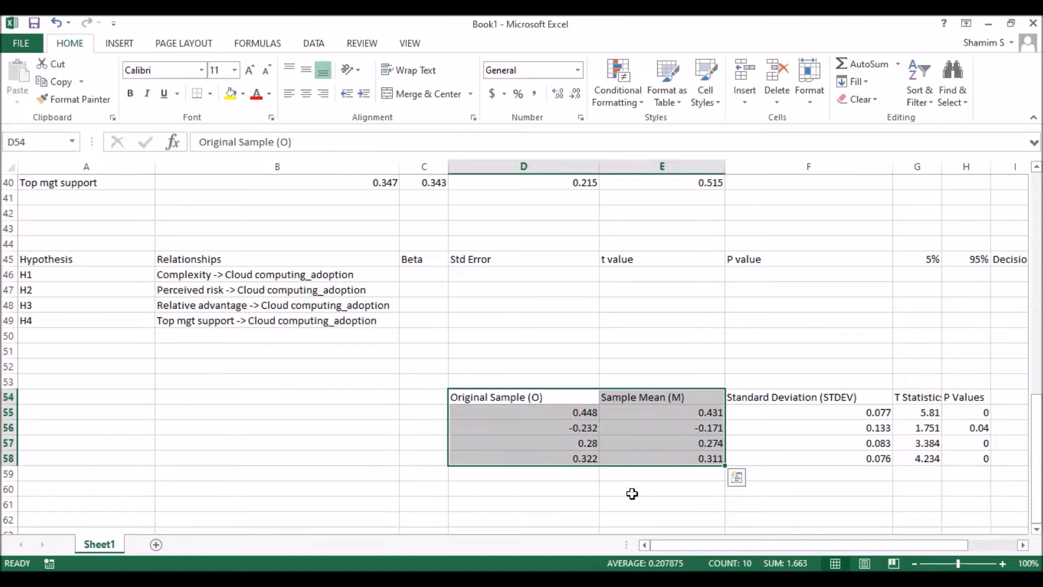
{"action": "left_click", "coordinate": [650, 487]}
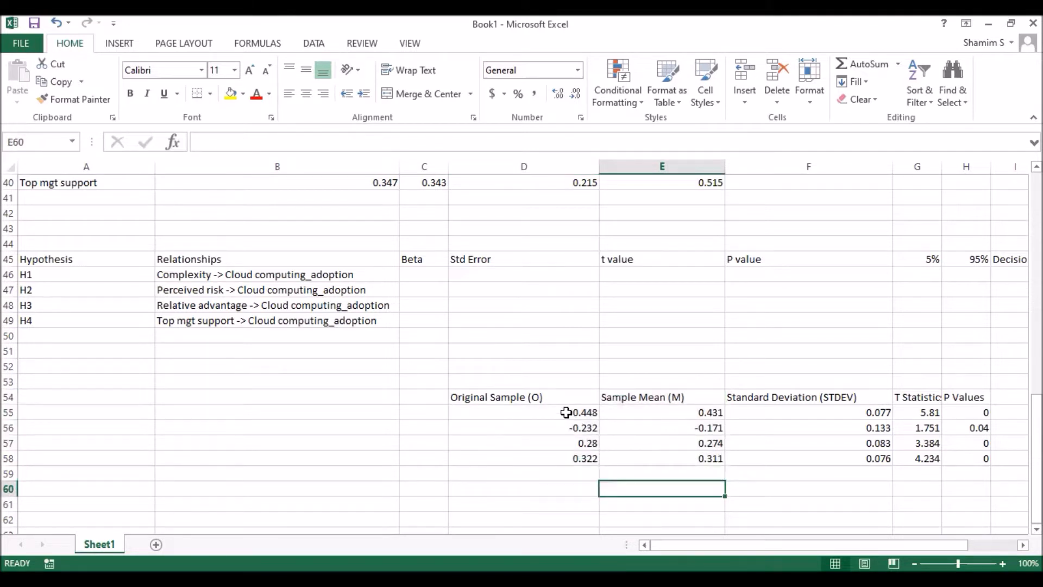
{"action": "left_click", "coordinate": [568, 414]}
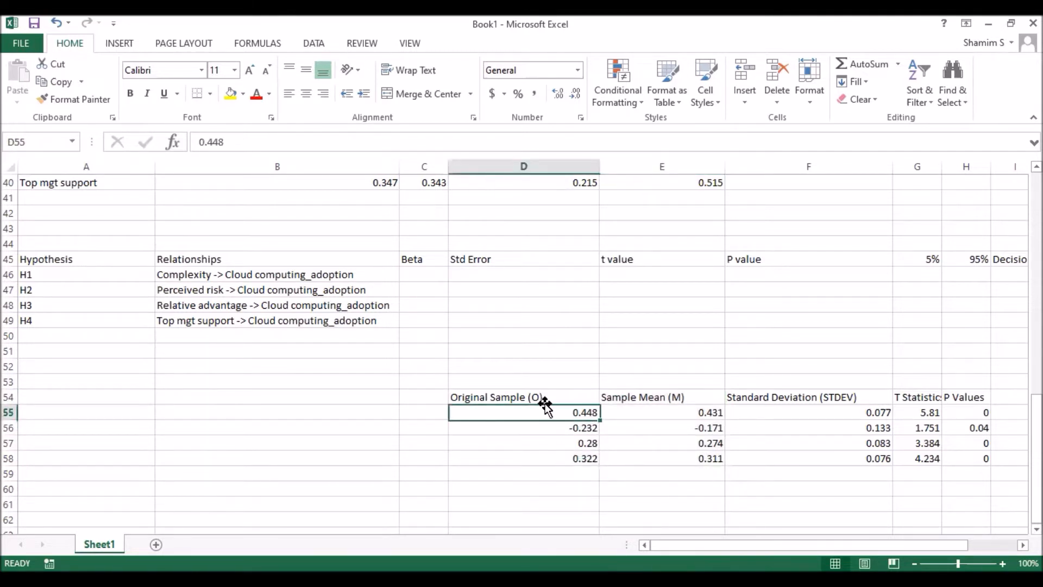
{"action": "key", "text": "ctrl+shift+Down"}
{"action": "left_click_drag", "start_coordinate": [522, 386], "coordinate": [419, 273]}
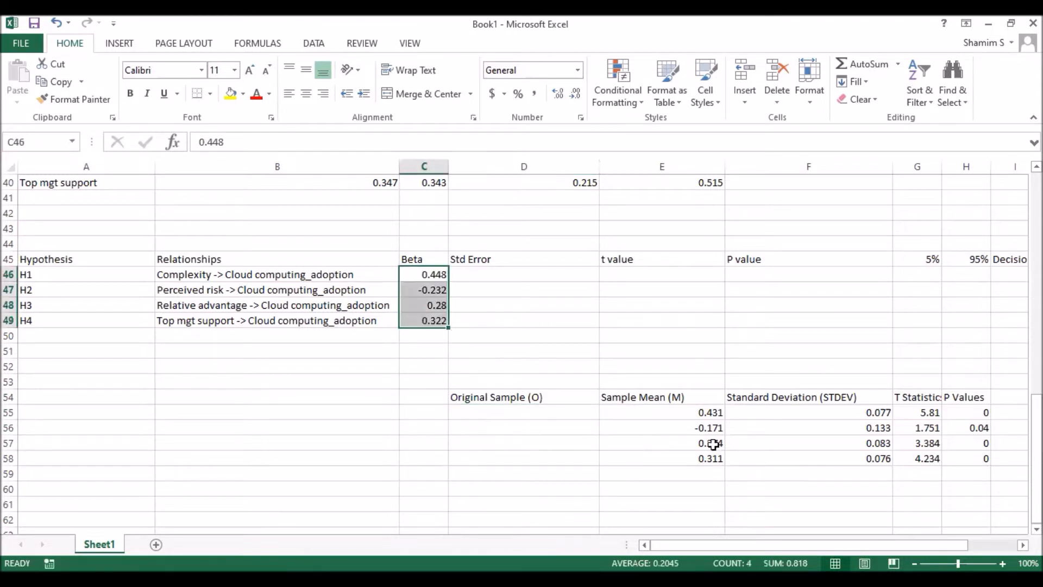
Move the standard deviations to D46:D49 under Std Error and the T statistics and P values to E46:F49.
{"action": "left_click", "coordinate": [663, 401]}
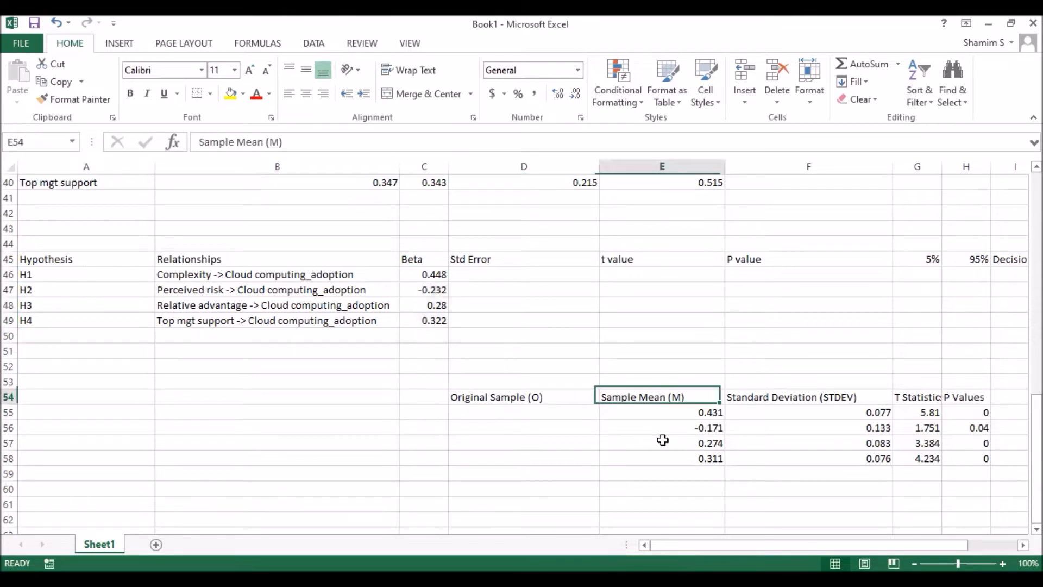
{"action": "key", "text": "ctrl+shift+Down"}
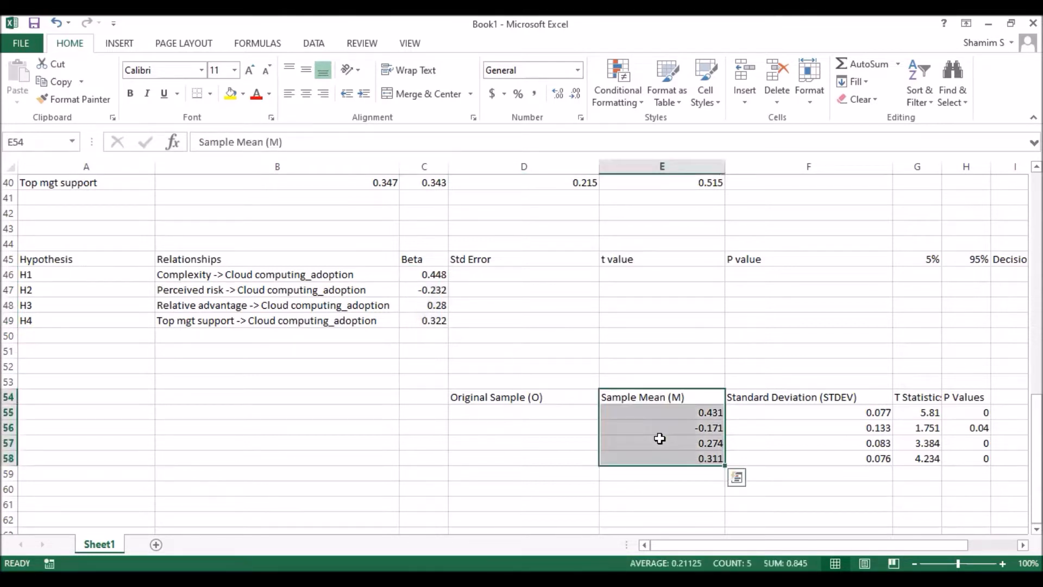
{"action": "left_click", "coordinate": [684, 413]}
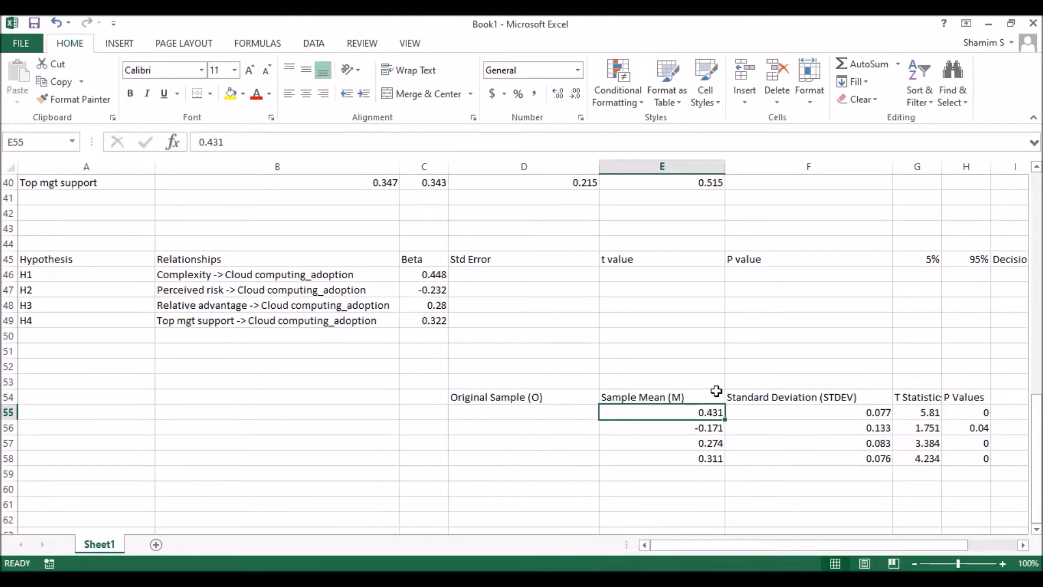
{"action": "left_click_drag", "start_coordinate": [851, 412], "coordinate": [854, 460]}
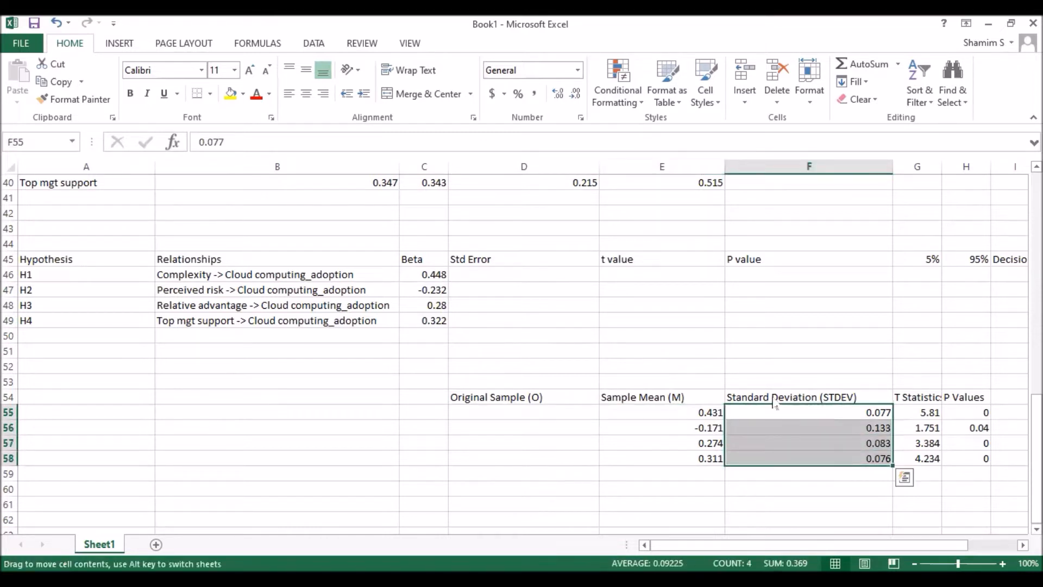
{"action": "left_click_drag", "start_coordinate": [520, 301], "coordinate": [508, 270]}
{"action": "left_click", "coordinate": [585, 367]}
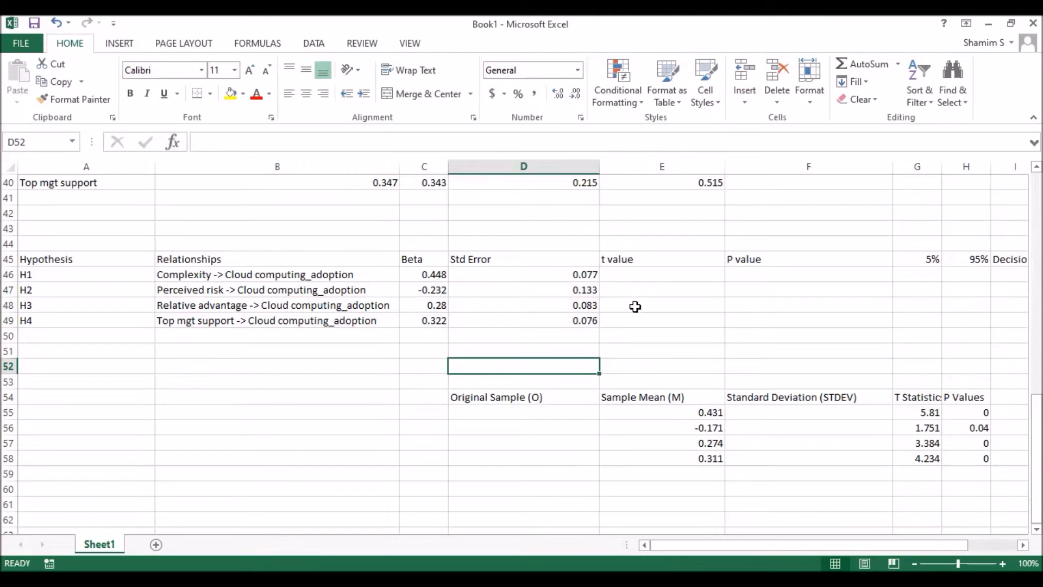
{"action": "left_click_drag", "start_coordinate": [920, 412], "coordinate": [979, 458]}
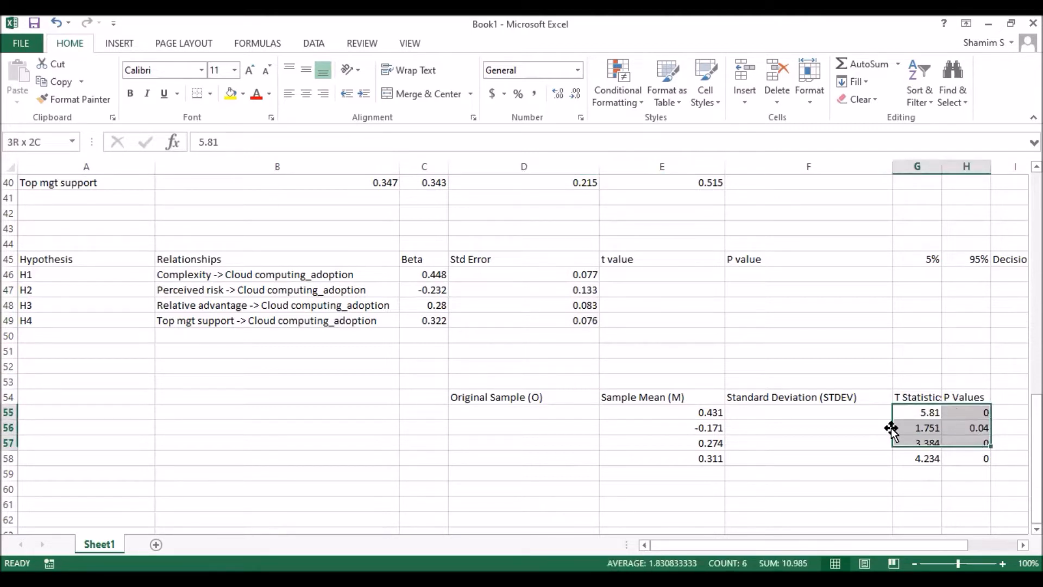
{"action": "left_click_drag", "start_coordinate": [691, 293], "coordinate": [674, 278]}
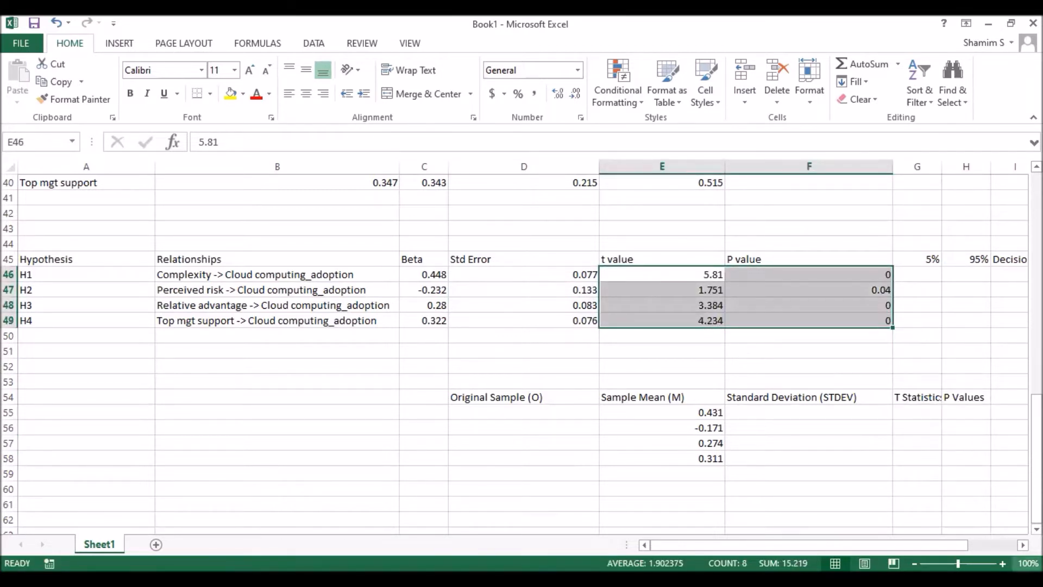
Switch to SmartPLS and copy the bias-corrected confidence intervals of the path coefficients in Excel format for the 5% and 95% columns.
{"action": "left_click", "coordinate": [1023, 545]}
{"action": "scroll", "coordinate": [697, 361], "scroll_direction": "right", "scroll_amount": 1}
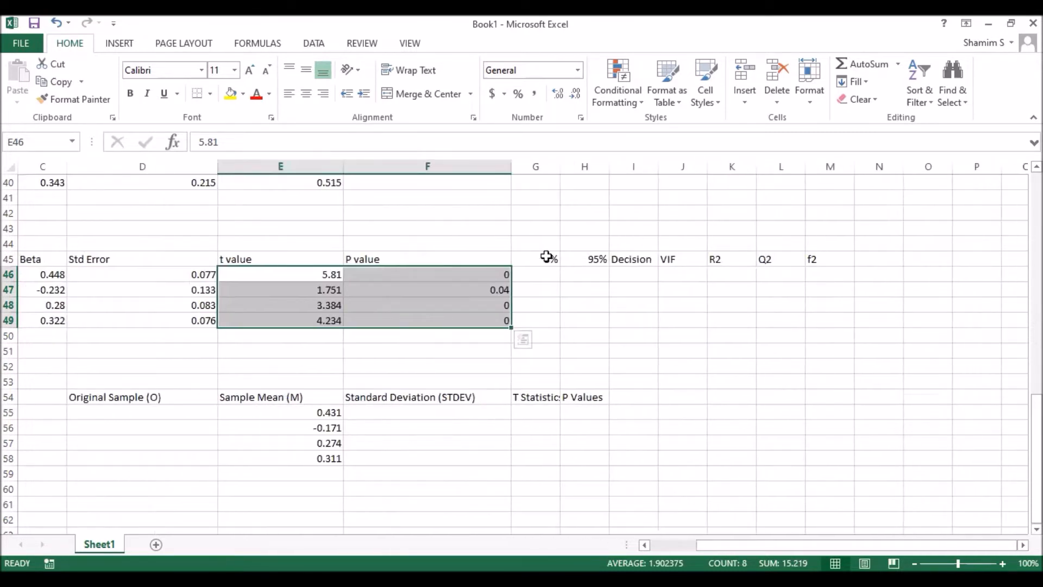
{"action": "left_click_drag", "start_coordinate": [540, 256], "coordinate": [588, 255]}
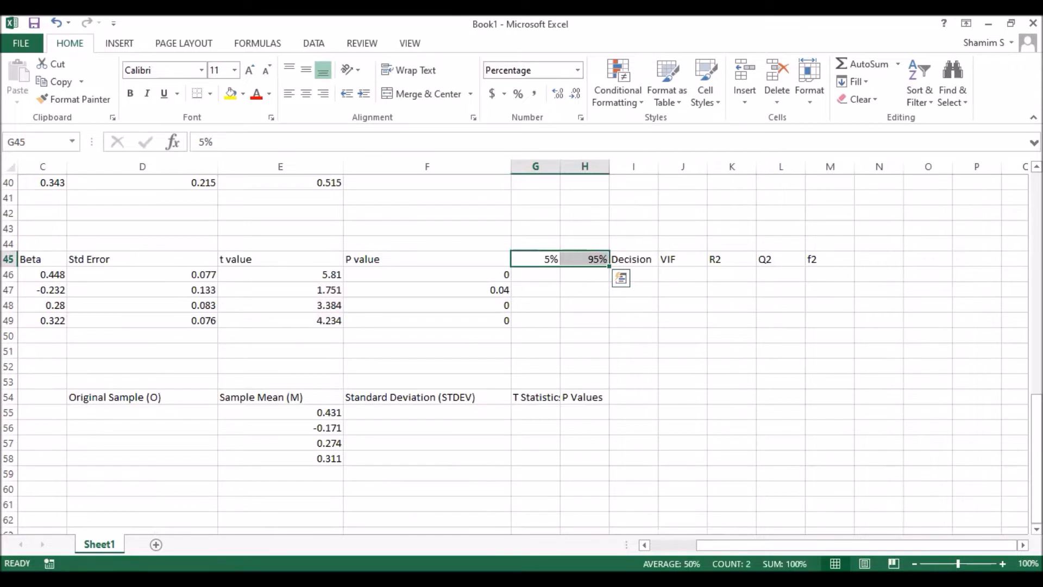
{"action": "key", "text": "alt+Tab"}
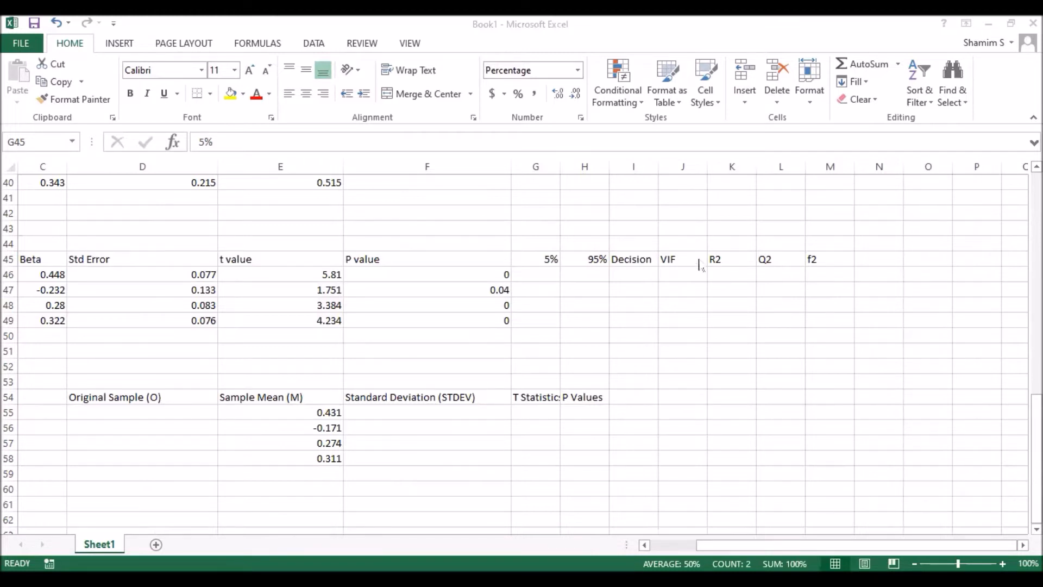
{"action": "key", "text": "alt+Tab"}
{"action": "left_click", "coordinate": [656, 163]}
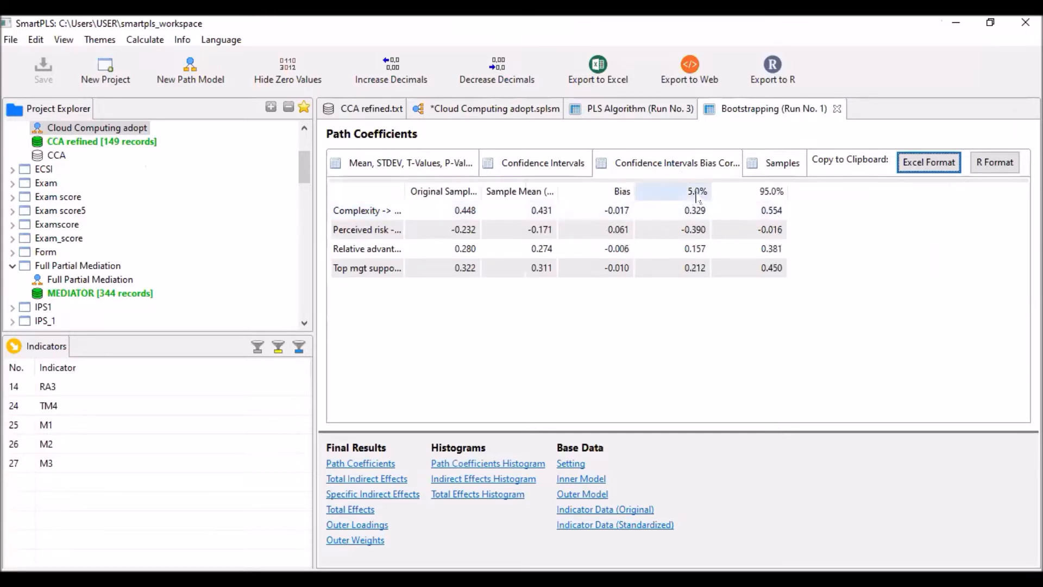
{"action": "left_click", "coordinate": [934, 164]}
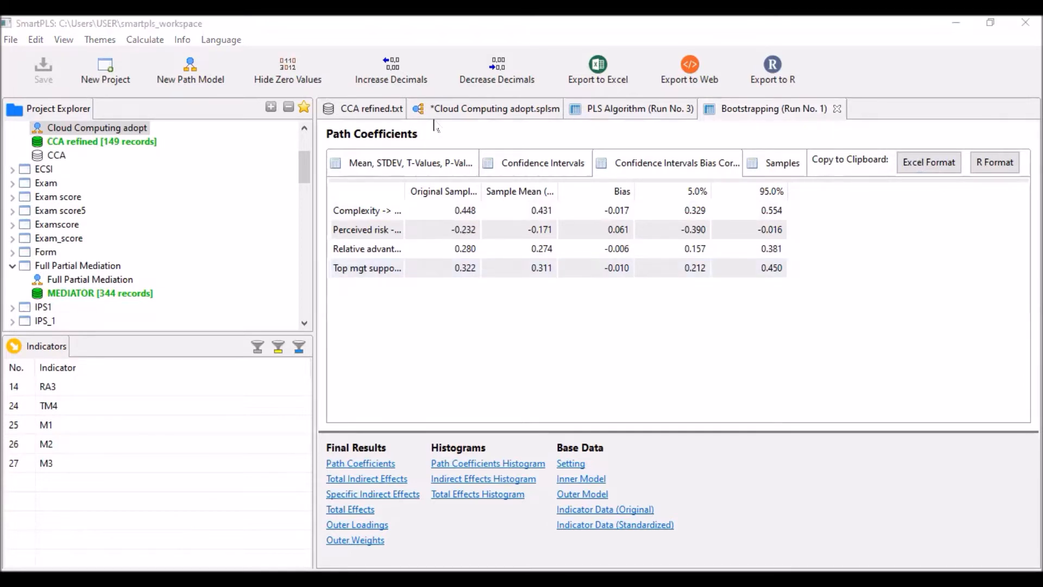
Switch to Excel, paste the confidence intervals at J55, and move the lower and upper bound values to G46:H49.
{"action": "key", "text": "alt+Tab"}
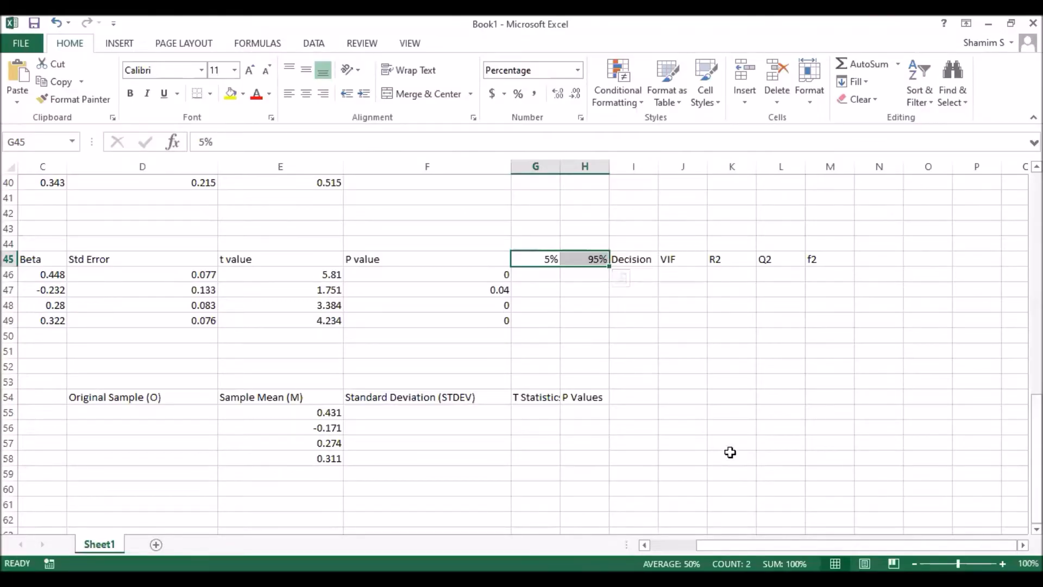
{"action": "left_click", "coordinate": [671, 406]}
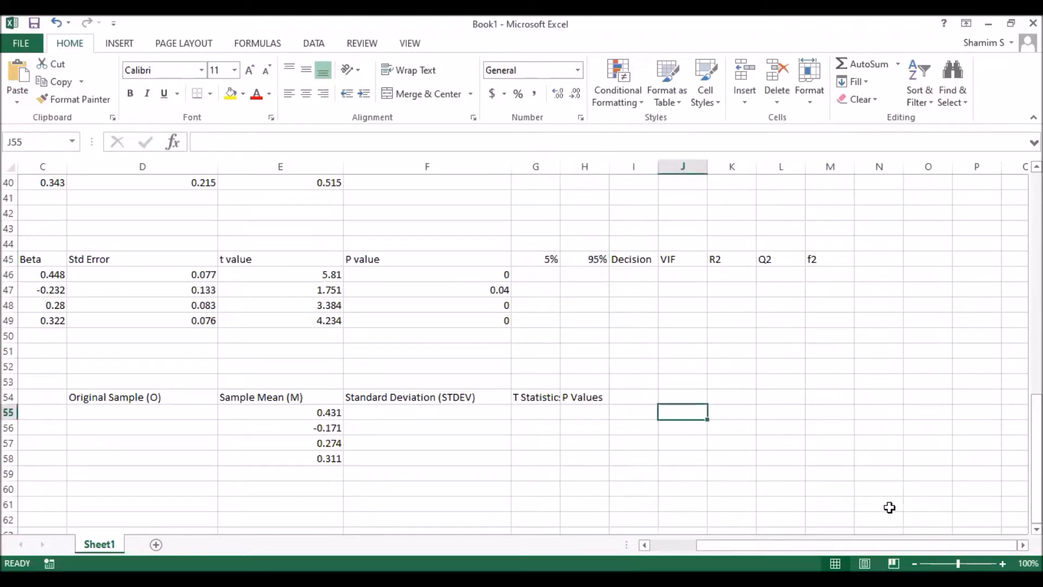
{"action": "key", "text": "ctrl+v"}
{"action": "left_click", "coordinate": [858, 525]}
{"action": "left_click_drag", "start_coordinate": [891, 428], "coordinate": [942, 486]}
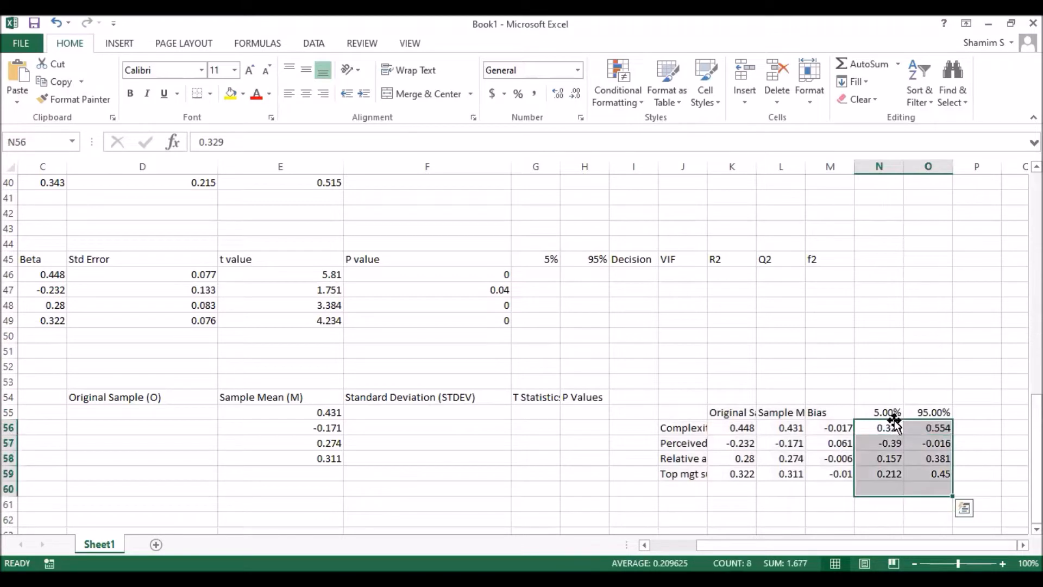
{"action": "left_click_drag", "start_coordinate": [674, 322], "coordinate": [551, 284]}
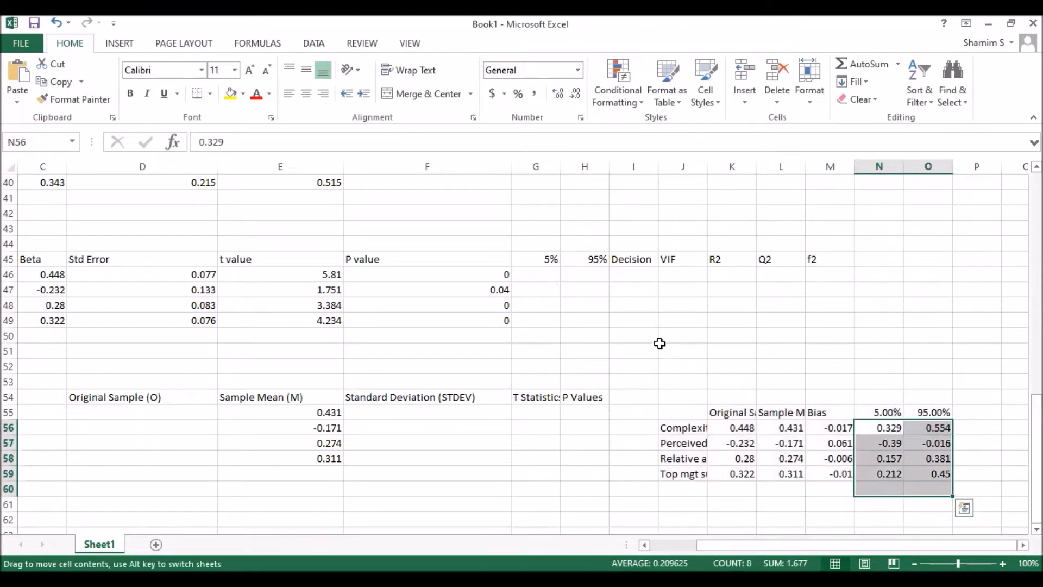
Delete the leftover bootstrapping data below the hypothesis table in D53:P60.
{"action": "left_click", "coordinate": [709, 378]}
{"action": "left_click_drag", "start_coordinate": [142, 380], "coordinate": [969, 486]}
{"action": "key", "text": "Delete"}
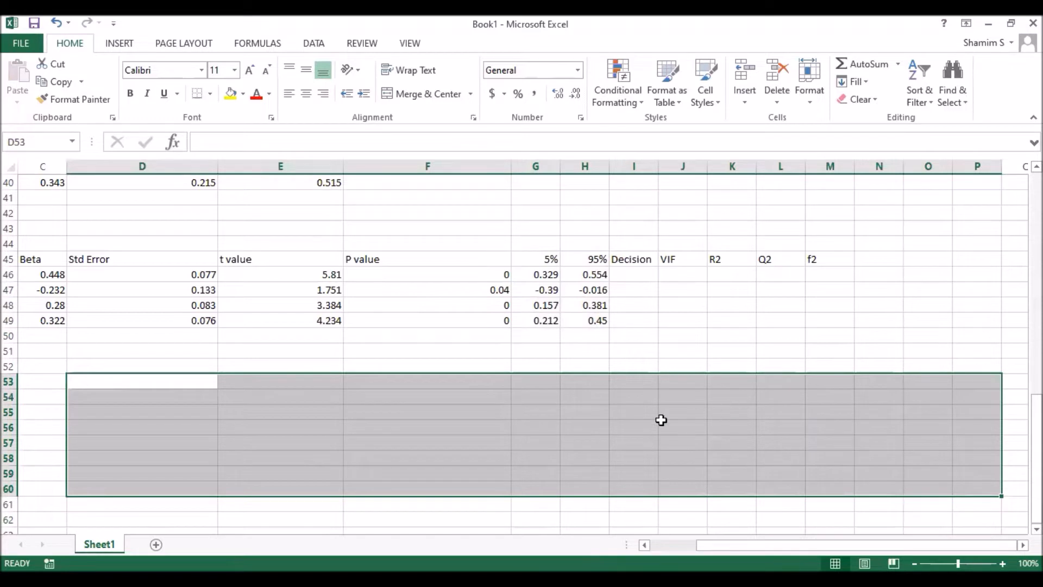
{"action": "left_click", "coordinate": [780, 351]}
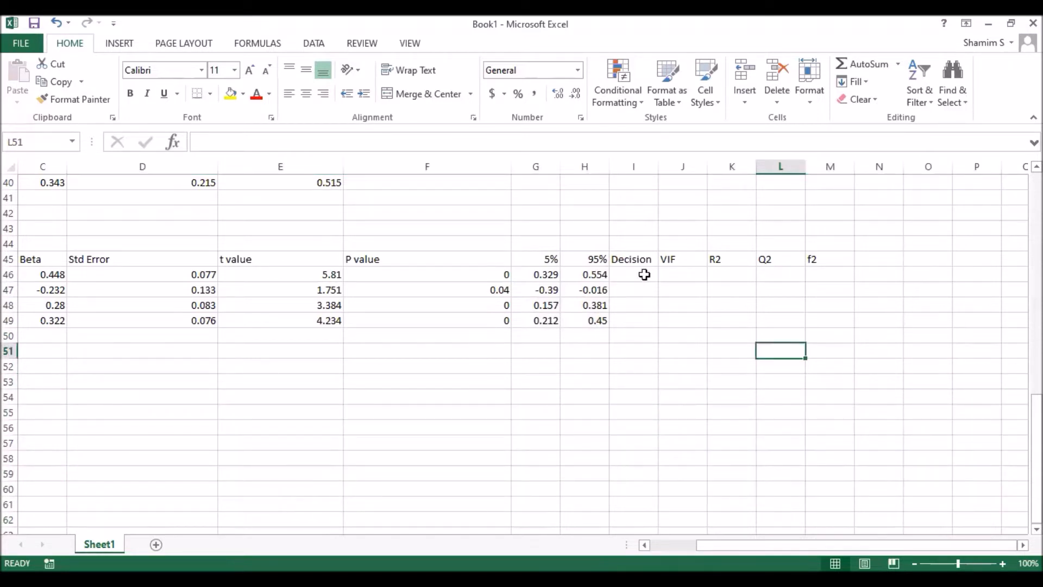
Narrow columns A, D, E and F of the hypothesis table so they fit their headings and values closely.
{"action": "left_click_drag", "start_coordinate": [630, 274], "coordinate": [640, 319]}
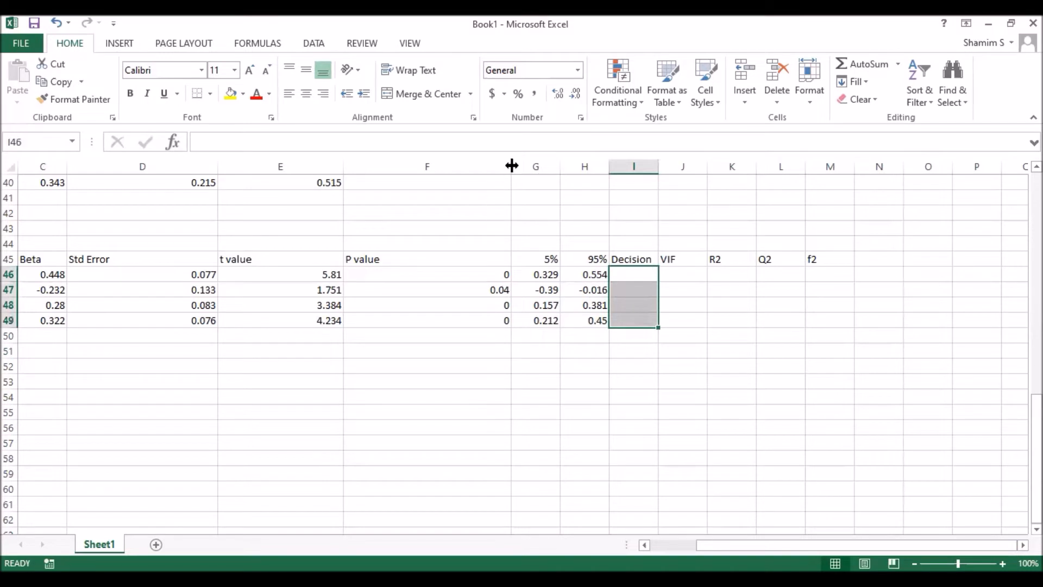
{"action": "left_click_drag", "start_coordinate": [511, 166], "coordinate": [466, 165]}
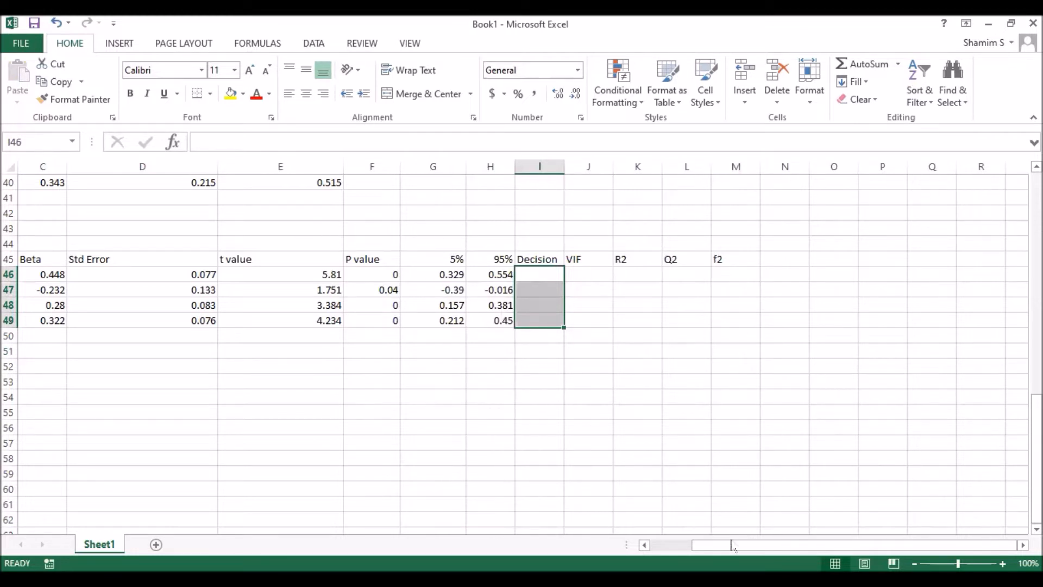
{"action": "left_click_drag", "start_coordinate": [706, 546], "coordinate": [657, 546]}
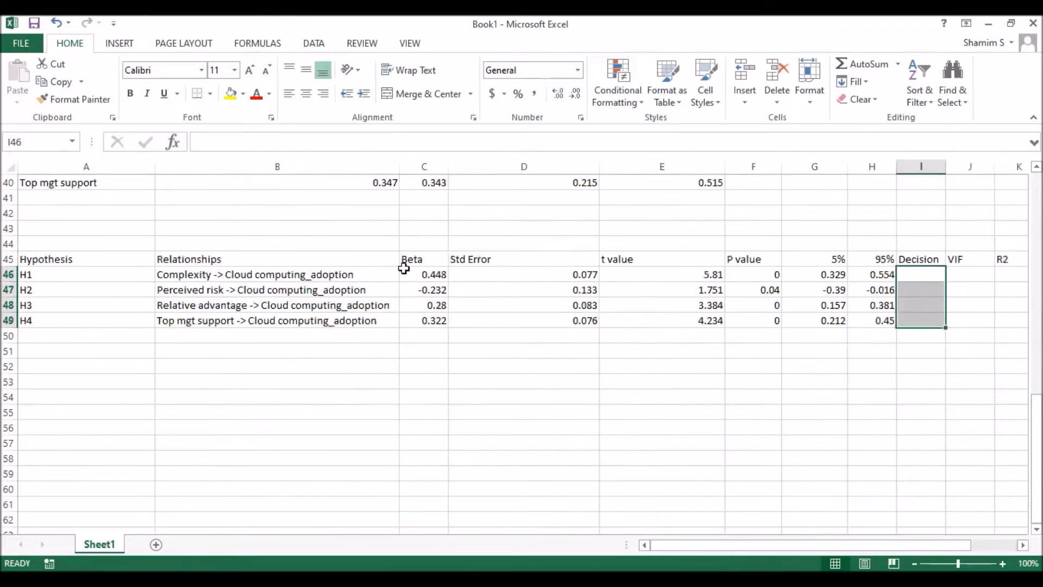
{"action": "left_click_drag", "start_coordinate": [158, 164], "coordinate": [86, 164]}
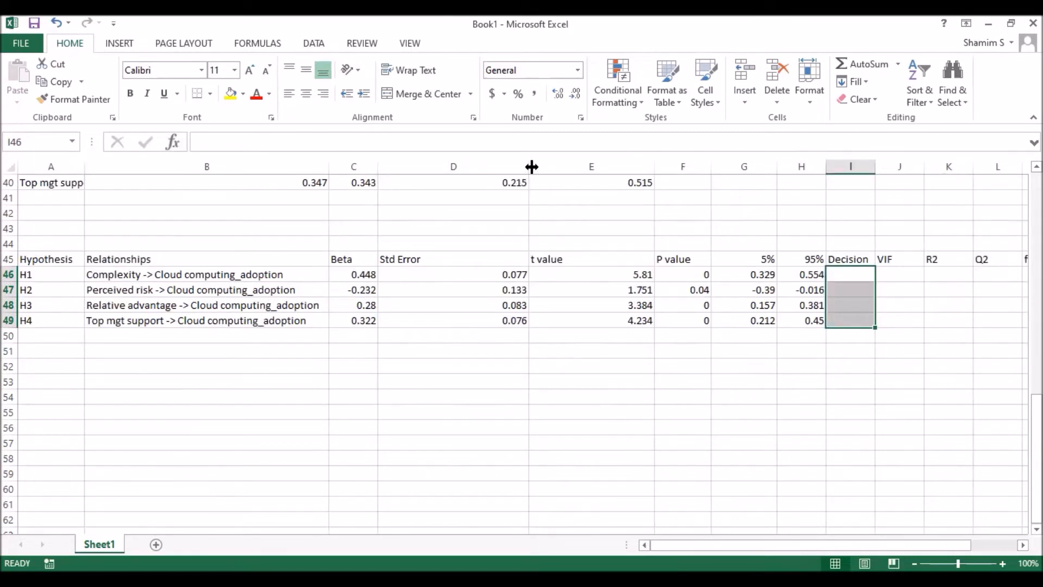
{"action": "left_click_drag", "start_coordinate": [430, 184], "coordinate": [427, 183]}
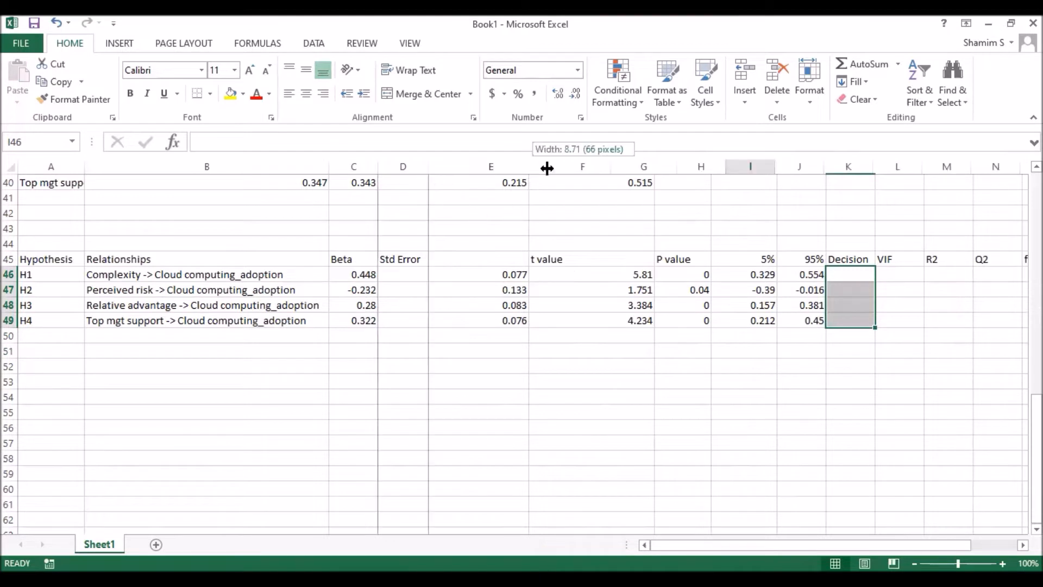
{"action": "left_click_drag", "start_coordinate": [554, 167], "coordinate": [481, 181]}
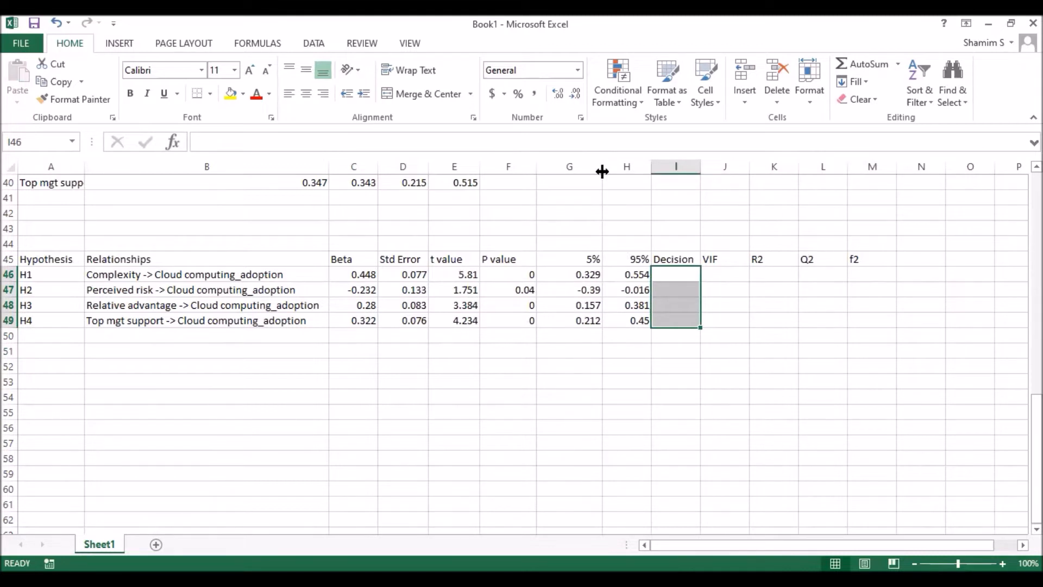
Narrow columns G and H of the hypothesis table, and format C46:M49 to show three decimal places.
{"action": "left_click_drag", "start_coordinate": [588, 171], "coordinate": [631, 167]}
{"action": "left_click", "coordinate": [748, 372]}
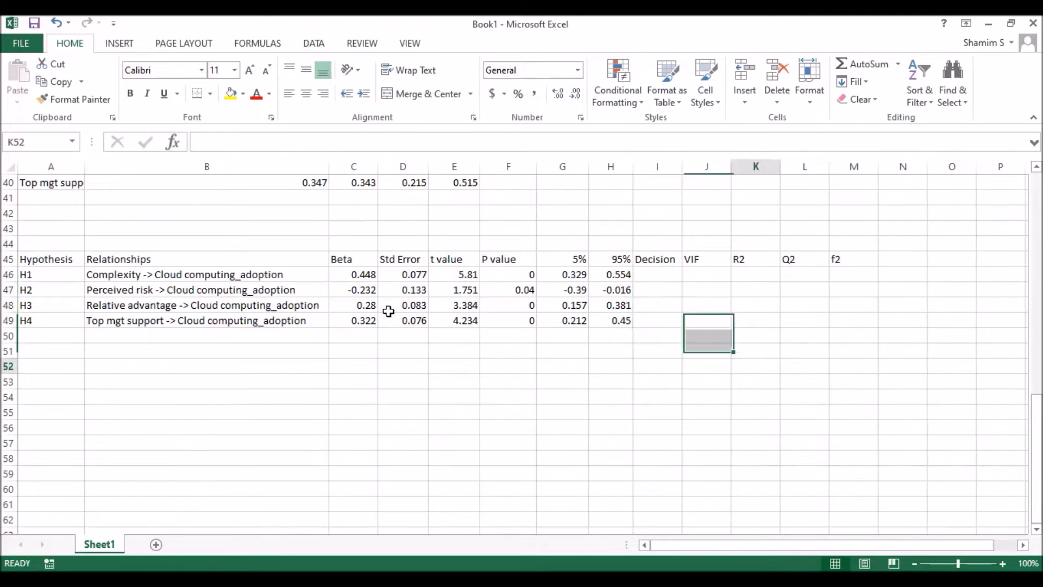
{"action": "left_click", "coordinate": [348, 274]}
{"action": "left_click_drag", "start_coordinate": [512, 310], "coordinate": [727, 319]}
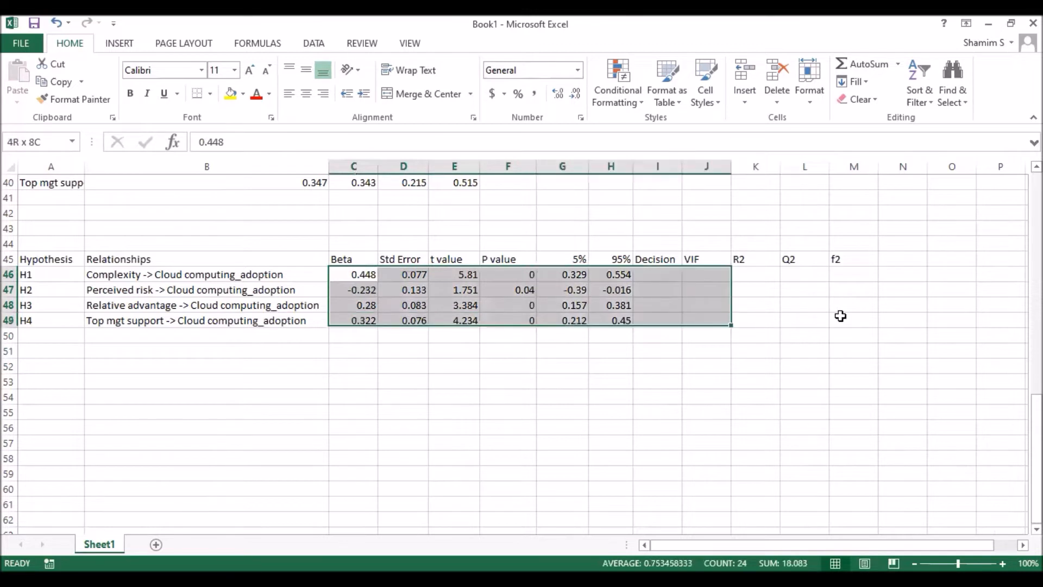
{"action": "left_click_drag", "start_coordinate": [841, 316], "coordinate": [842, 317]}
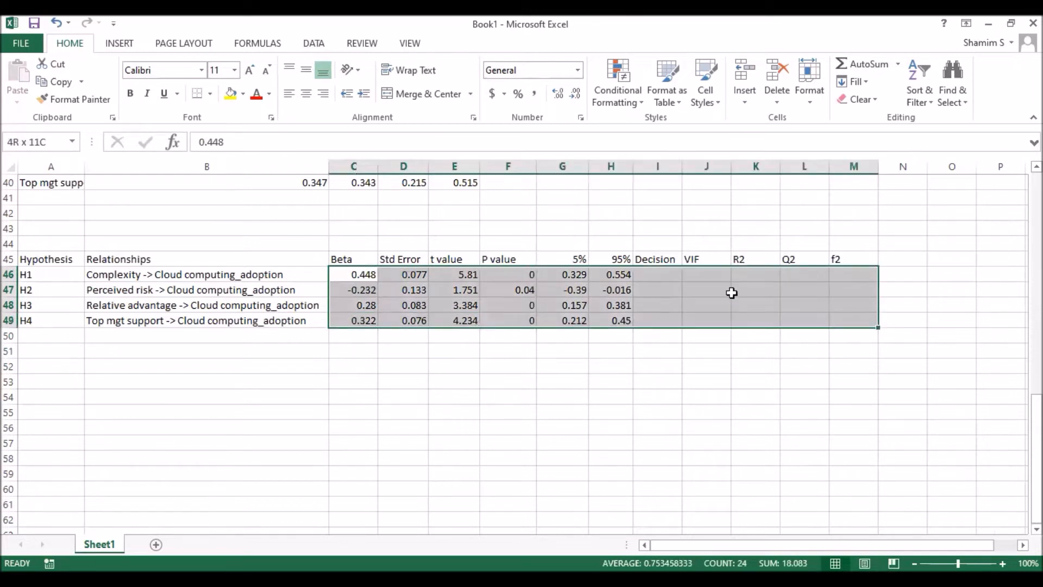
{"action": "left_click", "coordinate": [576, 97]}
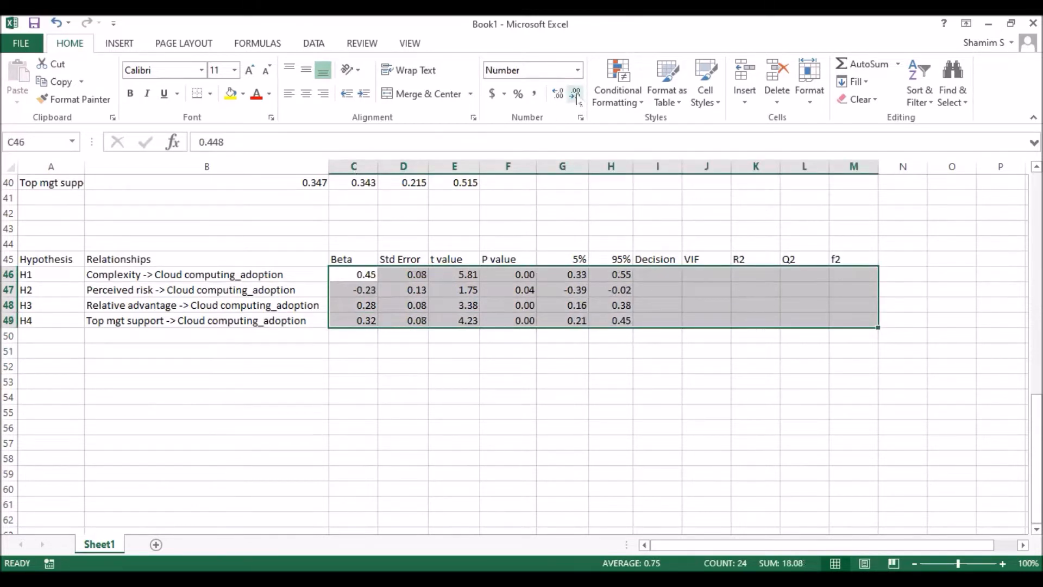
{"action": "left_click", "coordinate": [575, 95]}
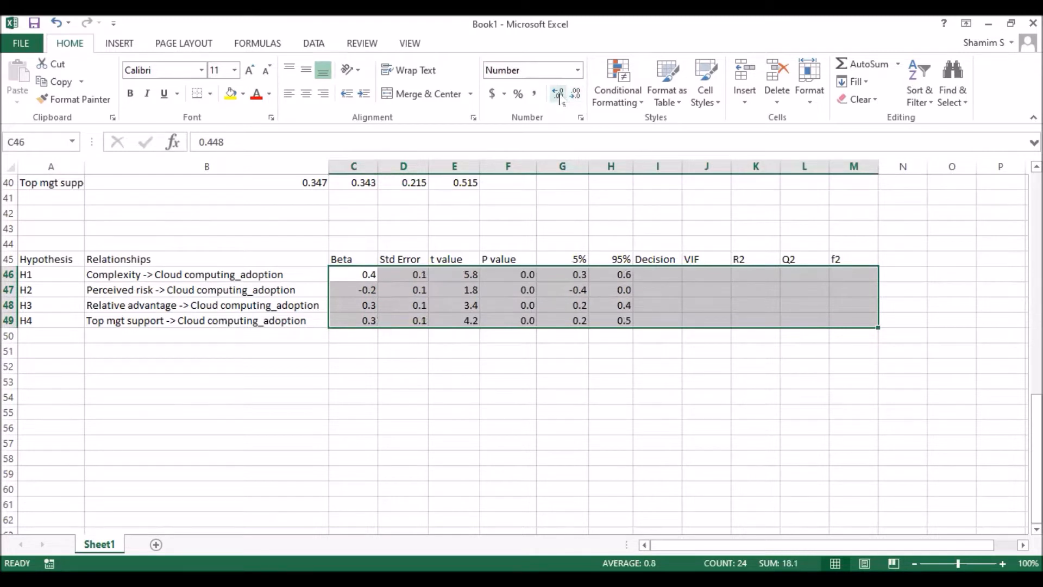
{"action": "left_click", "coordinate": [559, 95]}
{"action": "left_click", "coordinate": [559, 96]}
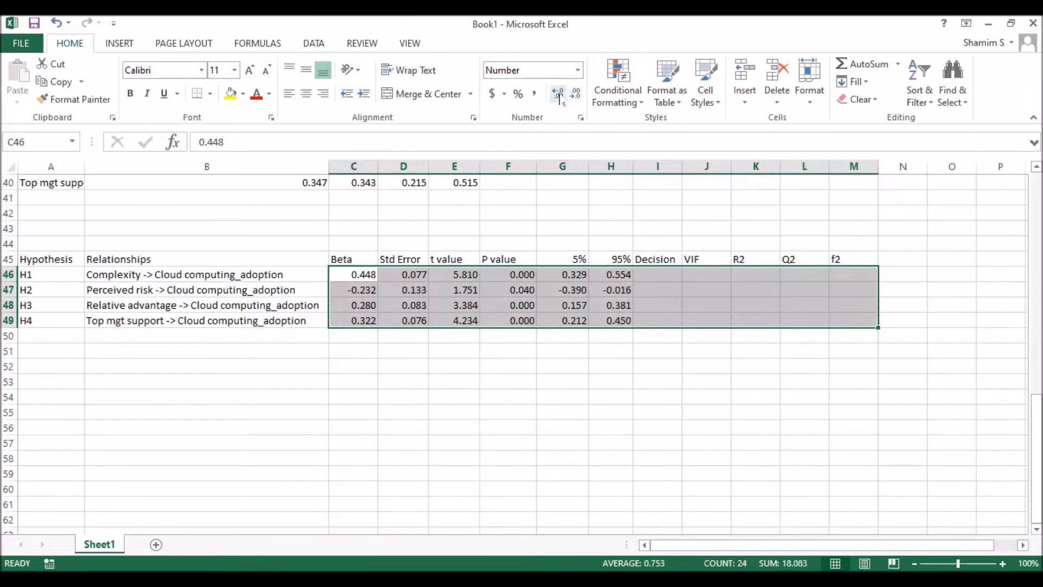
{"action": "left_click", "coordinate": [646, 365]}
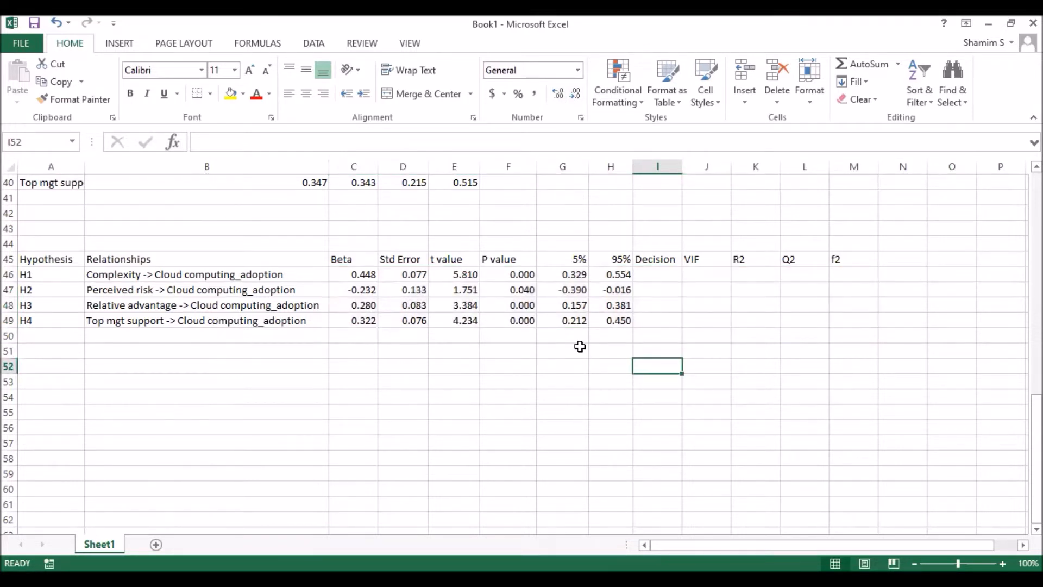
Examine the significance statistics in E46:H49, concentrating on H1's relationship, beta, t value, P value and 5% and 95% confidence bounds.
{"action": "left_click", "coordinate": [565, 387]}
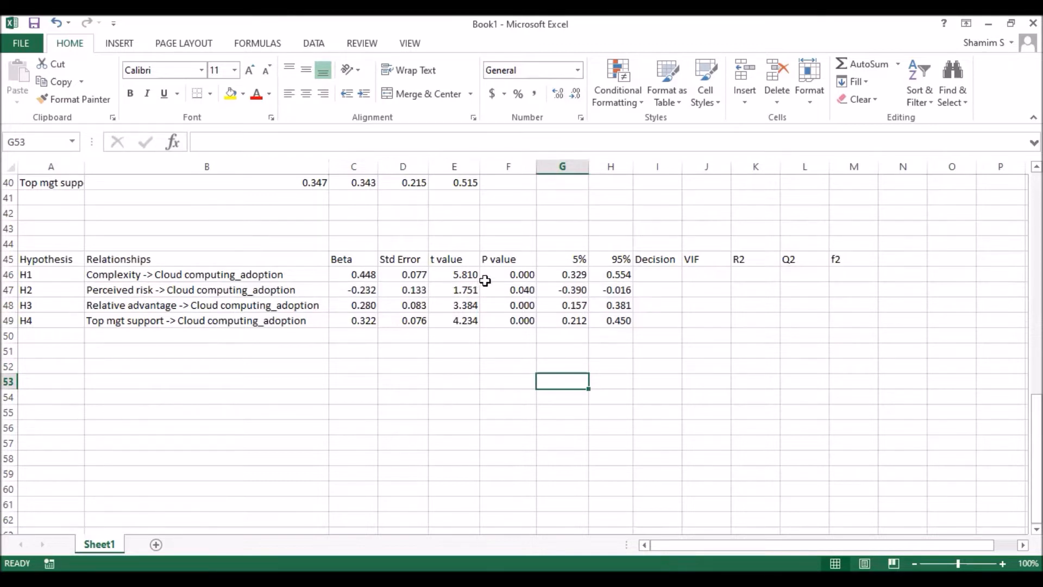
{"action": "left_click_drag", "start_coordinate": [603, 278], "coordinate": [618, 320]}
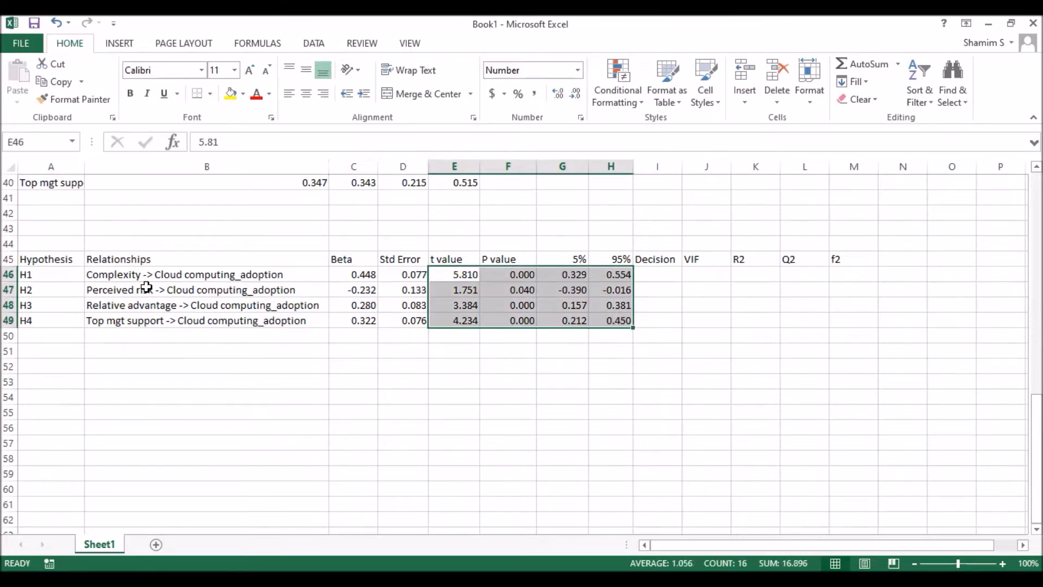
{"action": "left_click", "coordinate": [116, 276]}
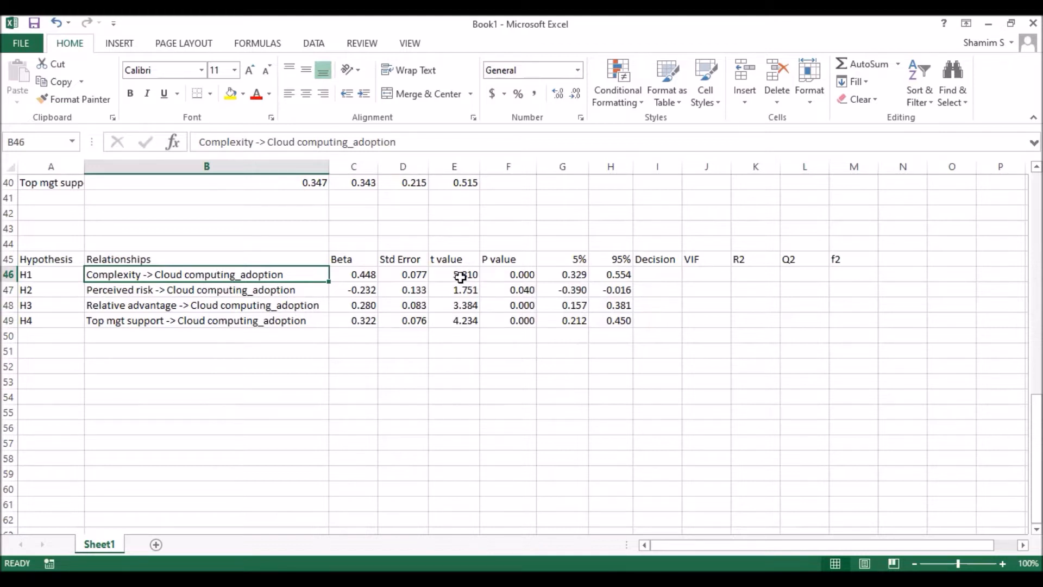
{"action": "left_click", "coordinate": [355, 275]}
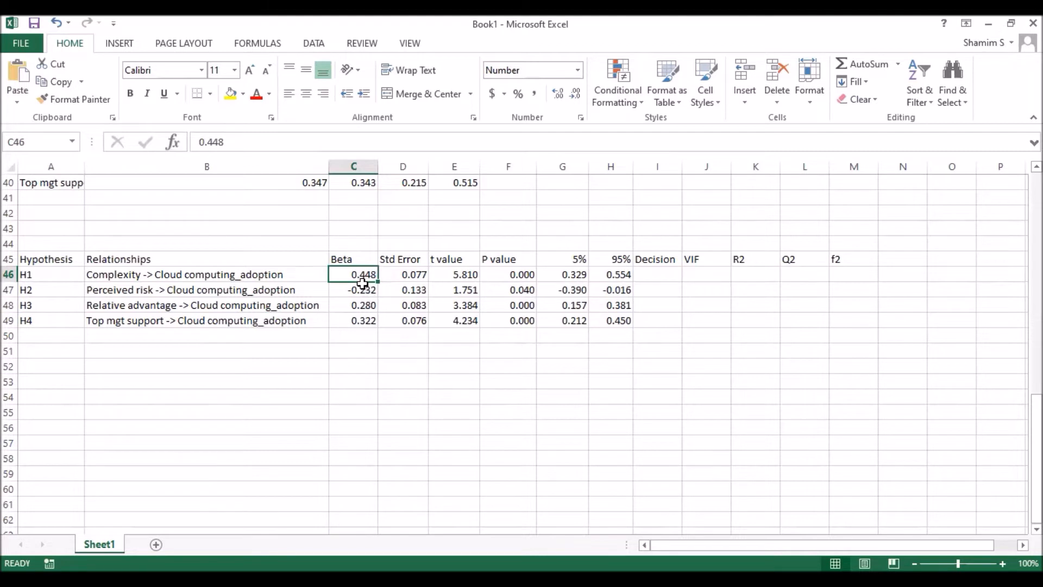
{"action": "left_click", "coordinate": [468, 277]}
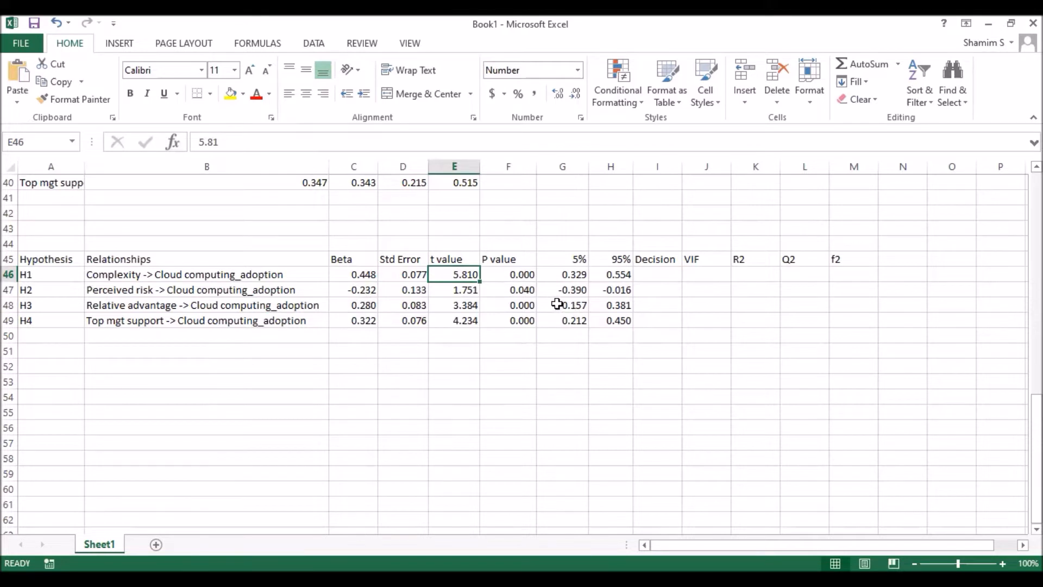
{"action": "key", "text": "Right"}
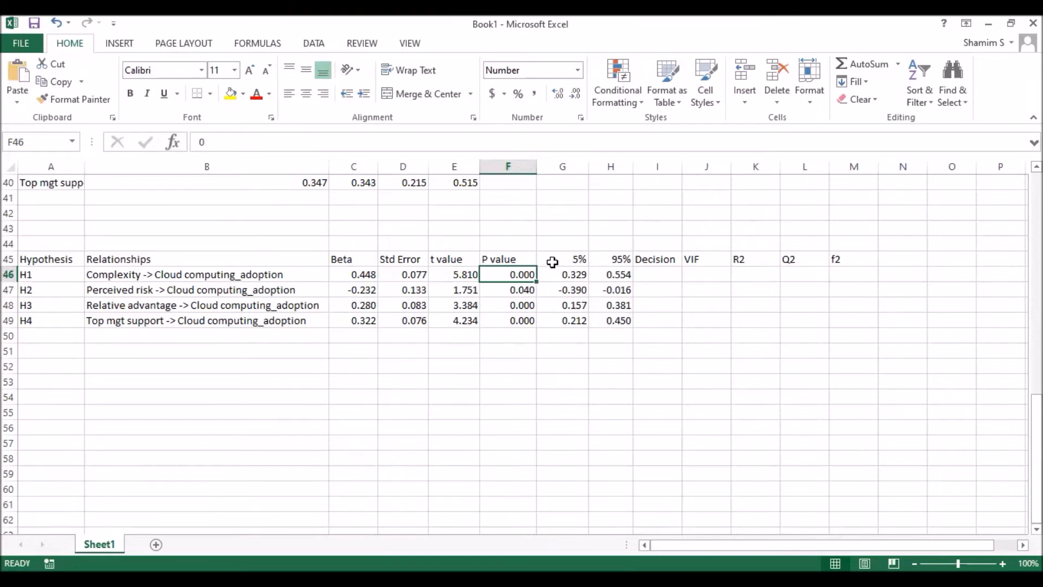
{"action": "left_click_drag", "start_coordinate": [568, 259], "coordinate": [607, 261]}
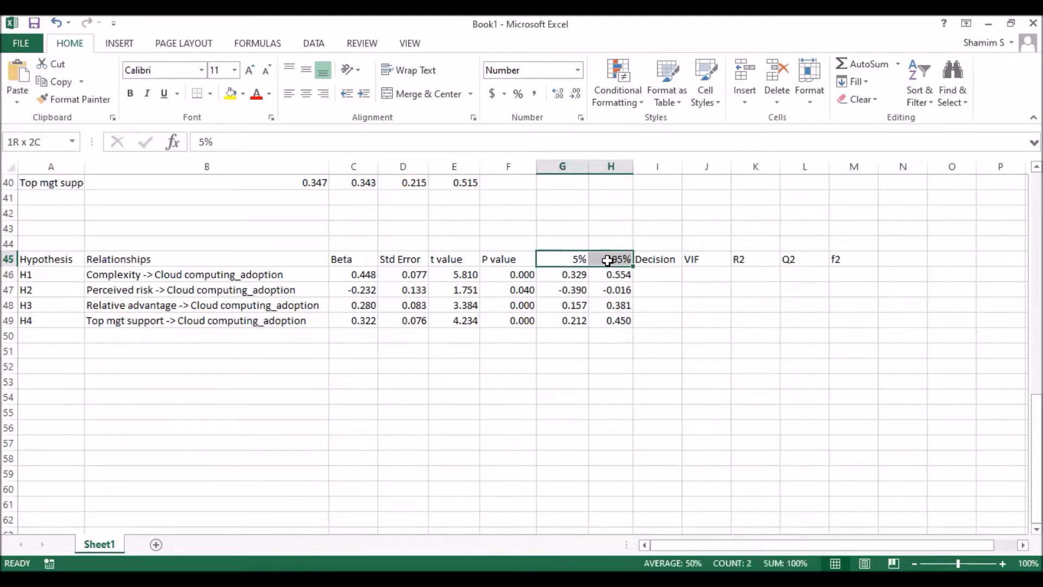
{"action": "left_click", "coordinate": [616, 337]}
{"action": "left_click_drag", "start_coordinate": [564, 273], "coordinate": [610, 277]}
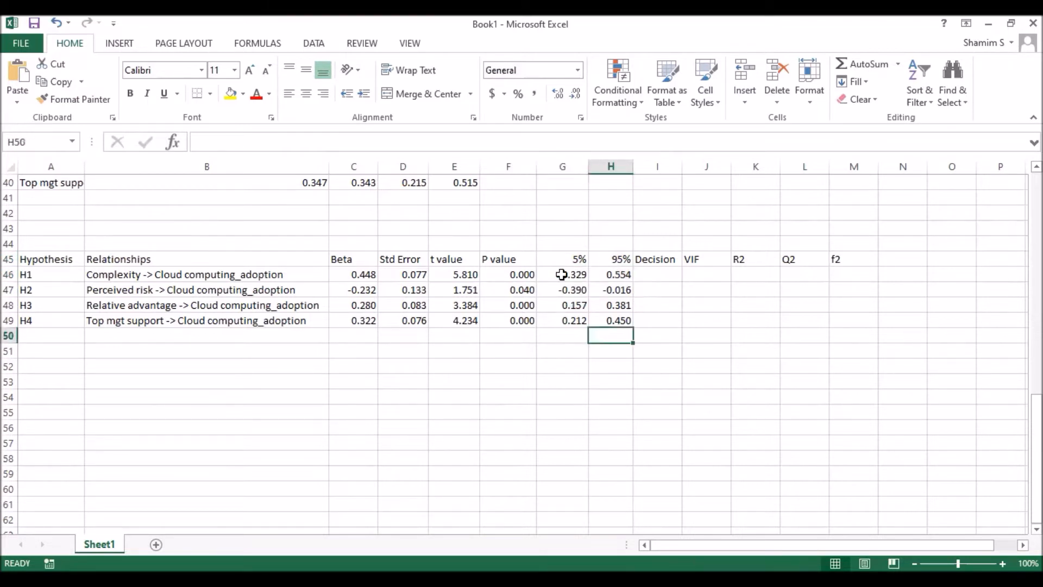
{"action": "left_click_drag", "start_coordinate": [561, 274], "coordinate": [610, 275]}
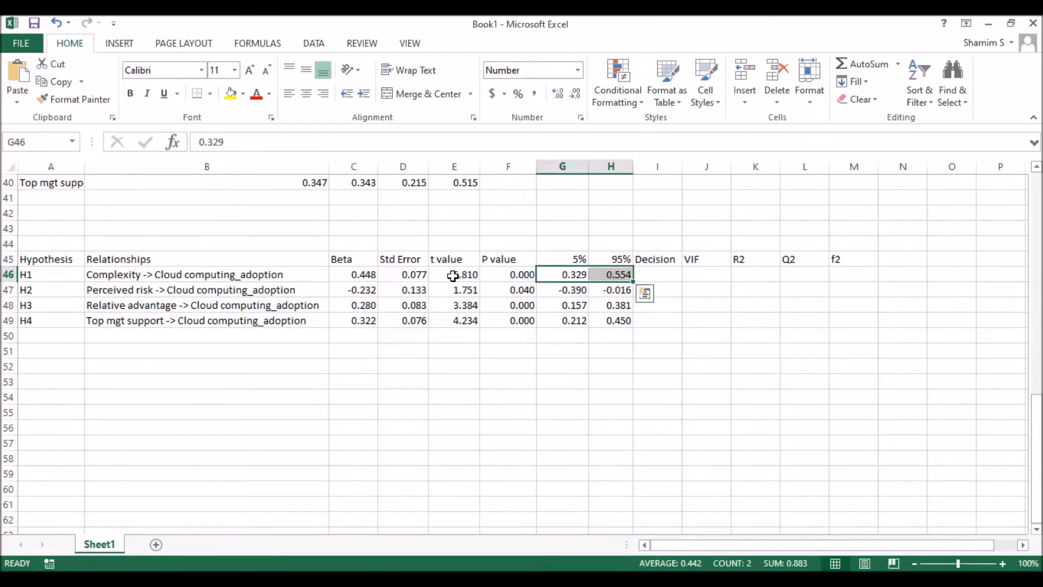
{"action": "key", "text": "Left"}
{"action": "key", "text": "Left"}
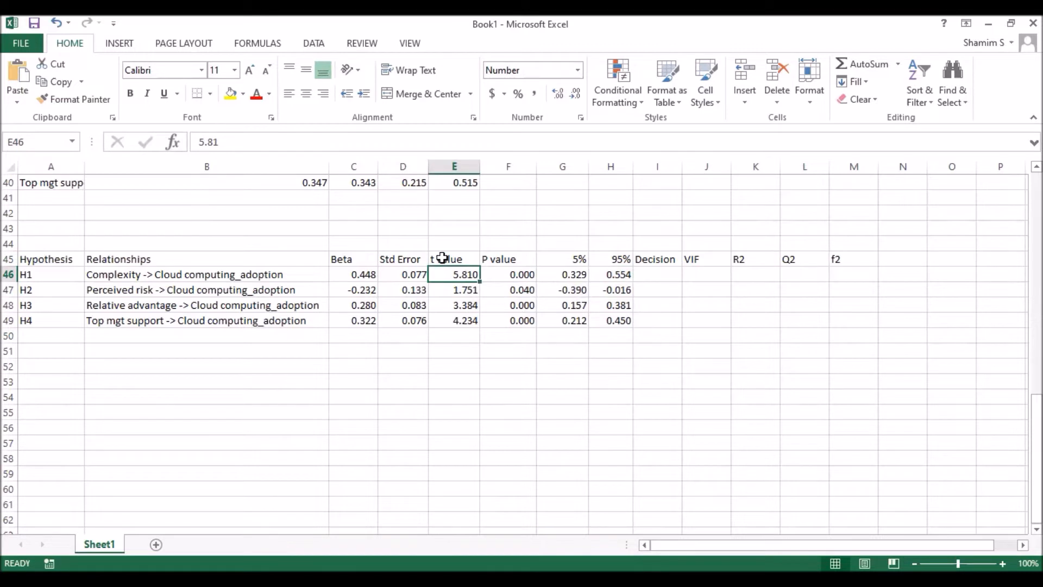
Examine H1's P value and the lower and upper bounds of its confidence interval in G46:H46.
{"action": "left_click", "coordinate": [519, 271]}
{"action": "left_click_drag", "start_coordinate": [565, 275], "coordinate": [614, 272]}
{"action": "key", "text": "ctrl+c"}
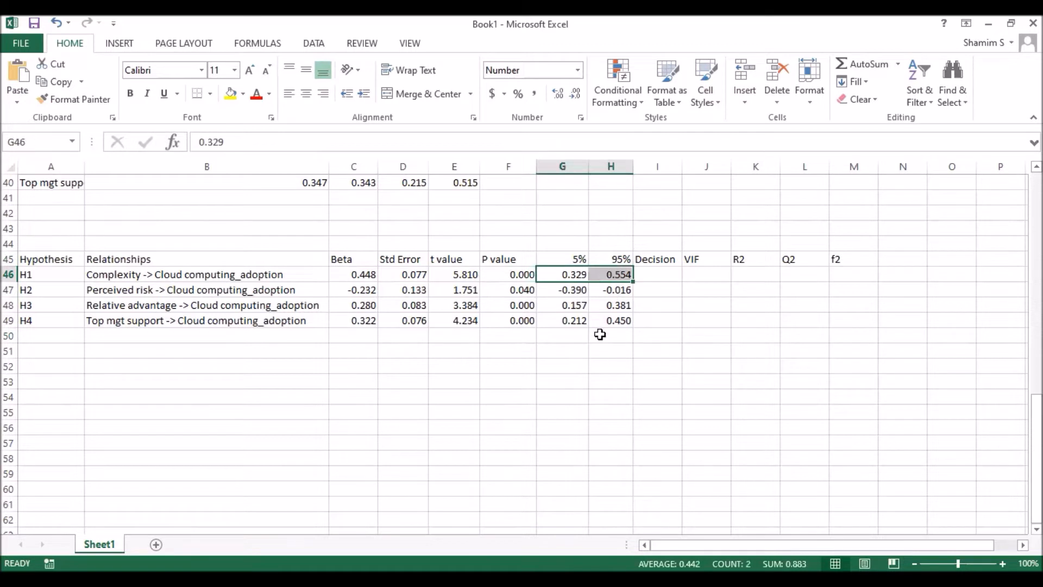
{"action": "left_click", "coordinate": [600, 334]}
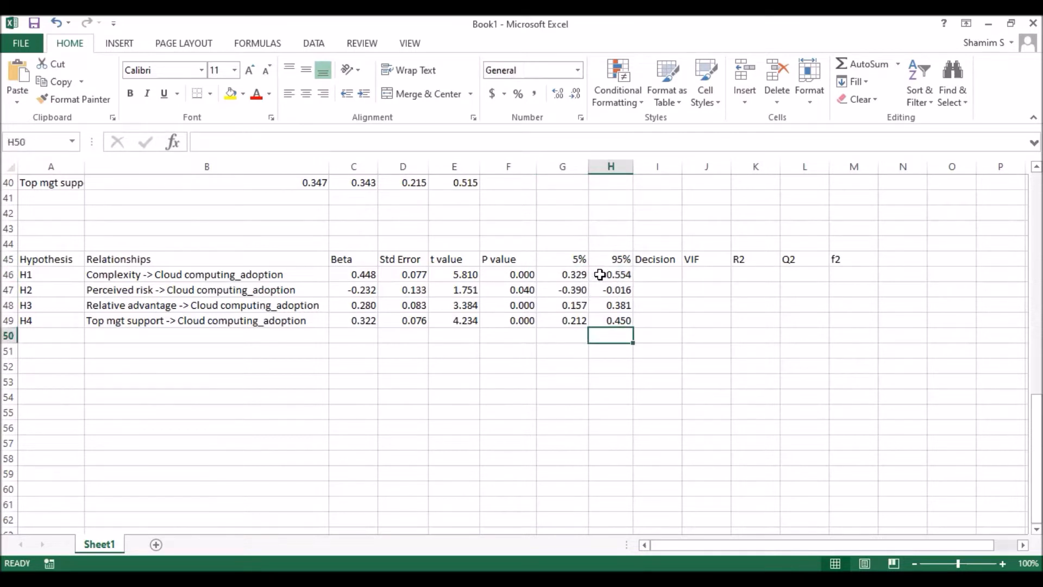
{"action": "left_click_drag", "start_coordinate": [565, 275], "coordinate": [603, 273]}
{"action": "key", "text": "ctrl+v"}
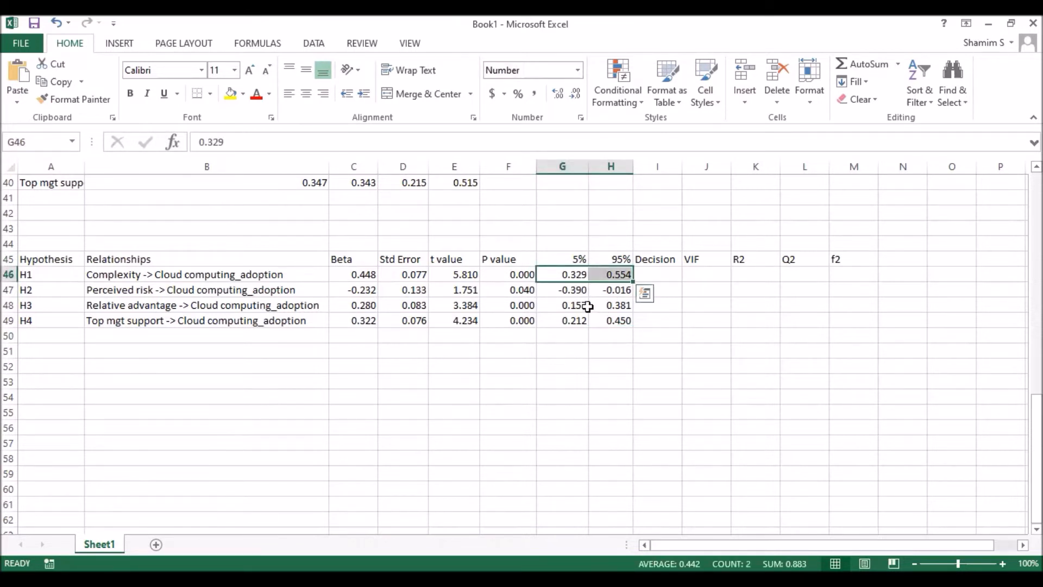
{"action": "left_click", "coordinate": [596, 318]}
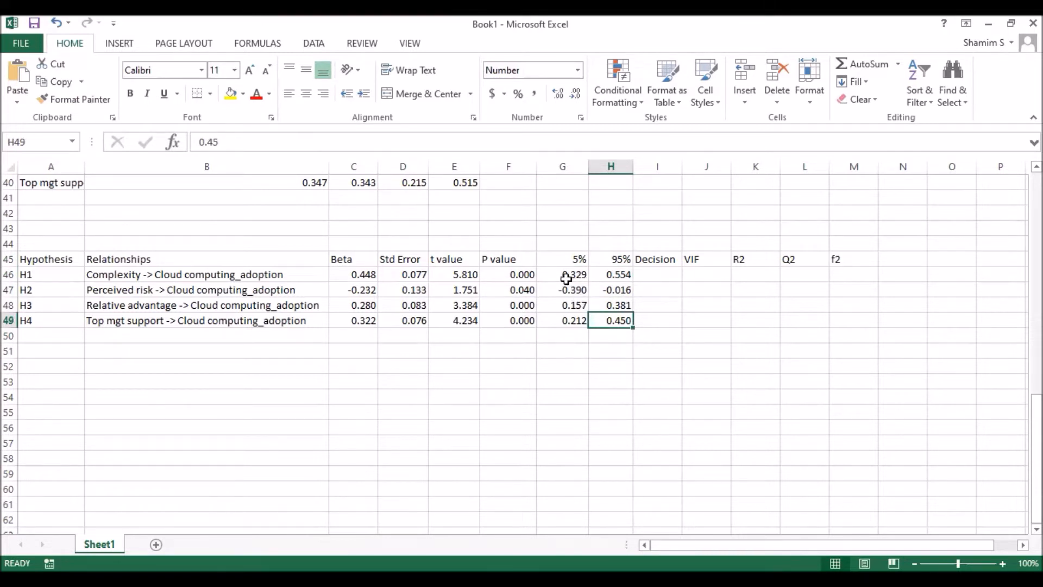
{"action": "left_click", "coordinate": [614, 272]}
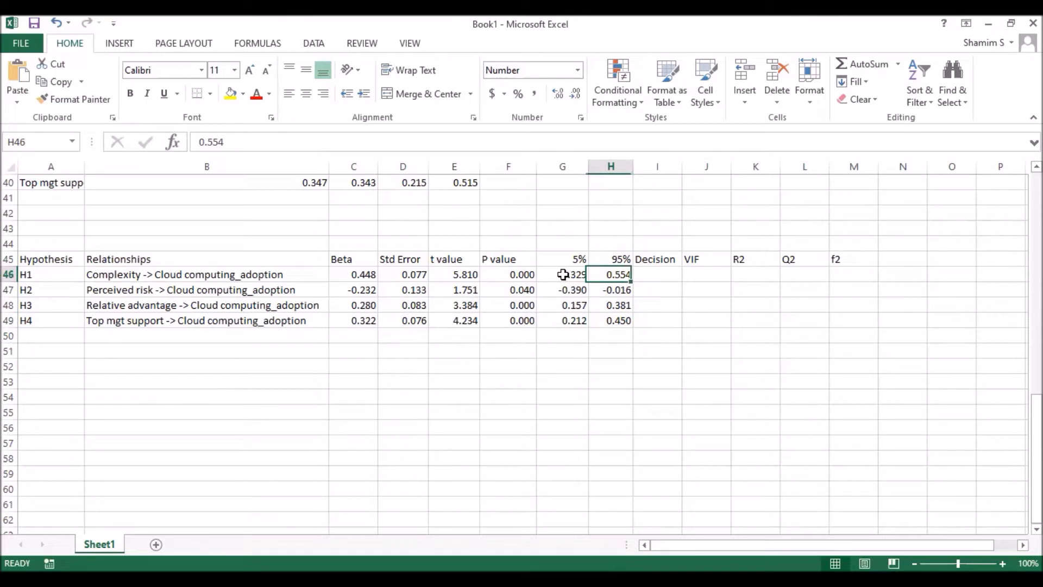
{"action": "left_click", "coordinate": [565, 275]}
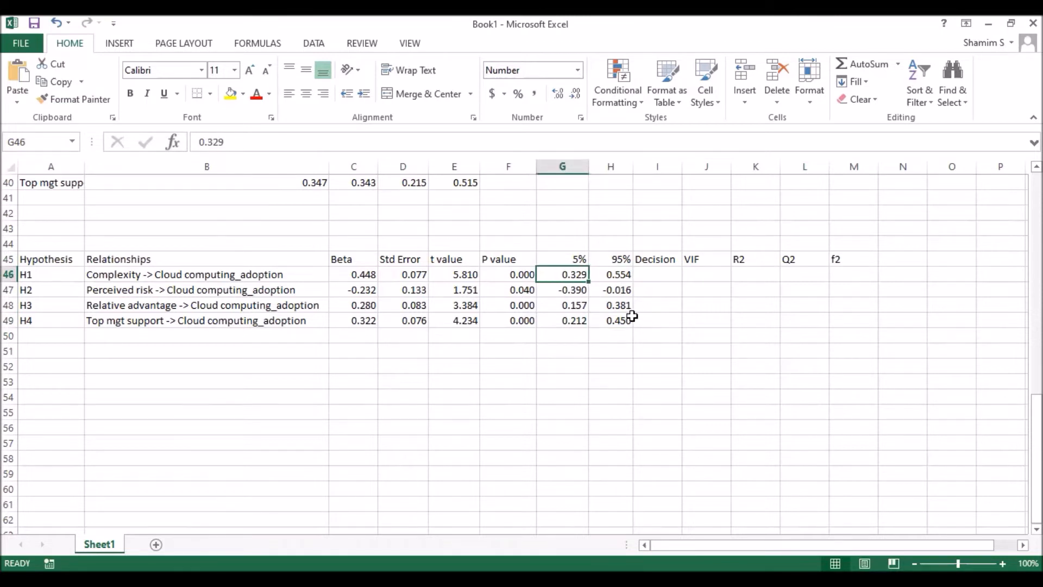
{"action": "left_click", "coordinate": [622, 277]}
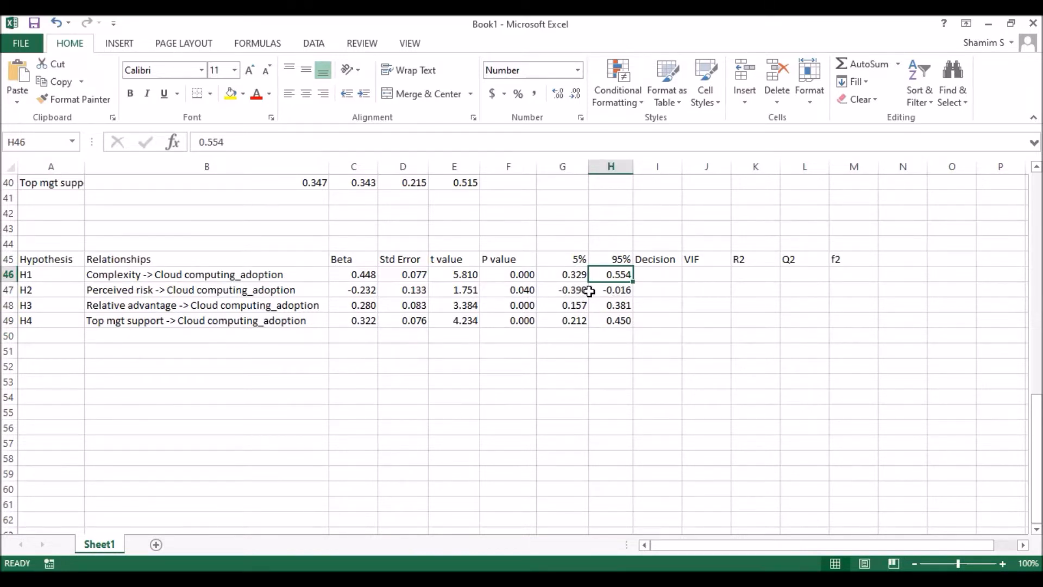
{"action": "left_click", "coordinate": [562, 275]}
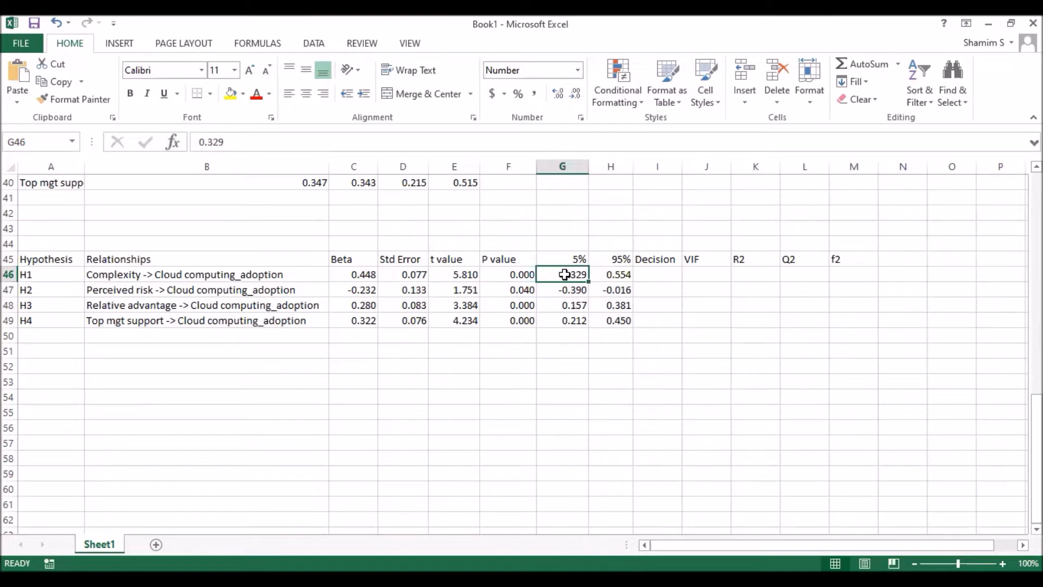
{"action": "left_click", "coordinate": [620, 273], "text": "shift"}
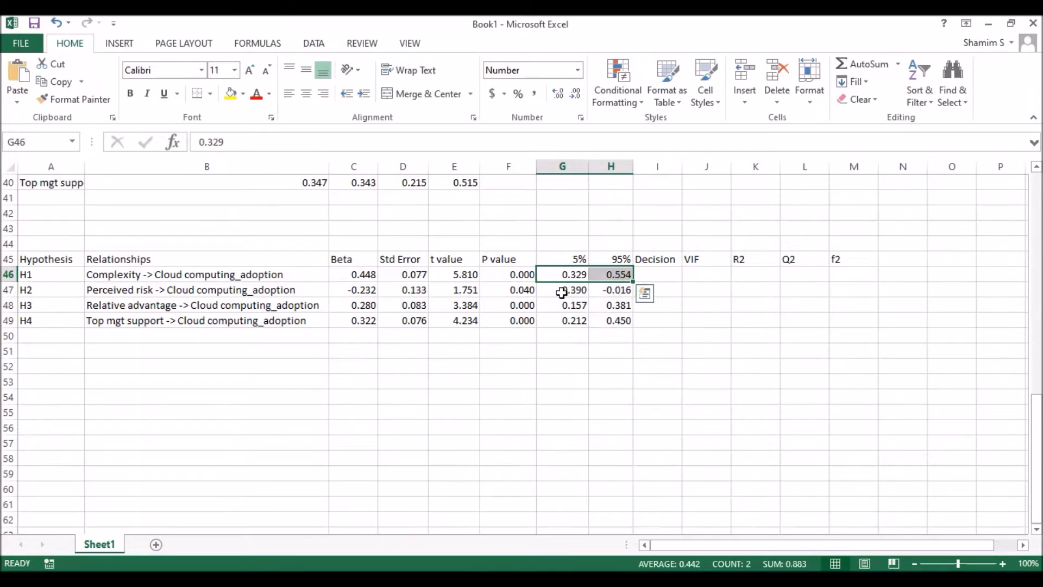
Compare the confidence intervals of H1 and H2 in G46:H47, and check H1's interval against its P value and t value.
{"action": "left_click_drag", "start_coordinate": [568, 289], "coordinate": [622, 293]}
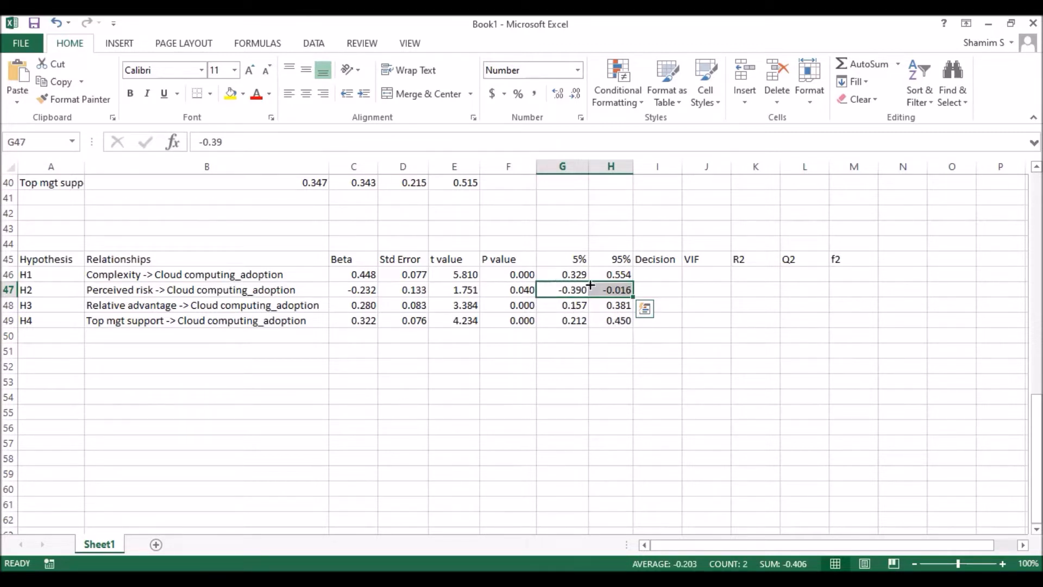
{"action": "left_click", "coordinate": [568, 275]}
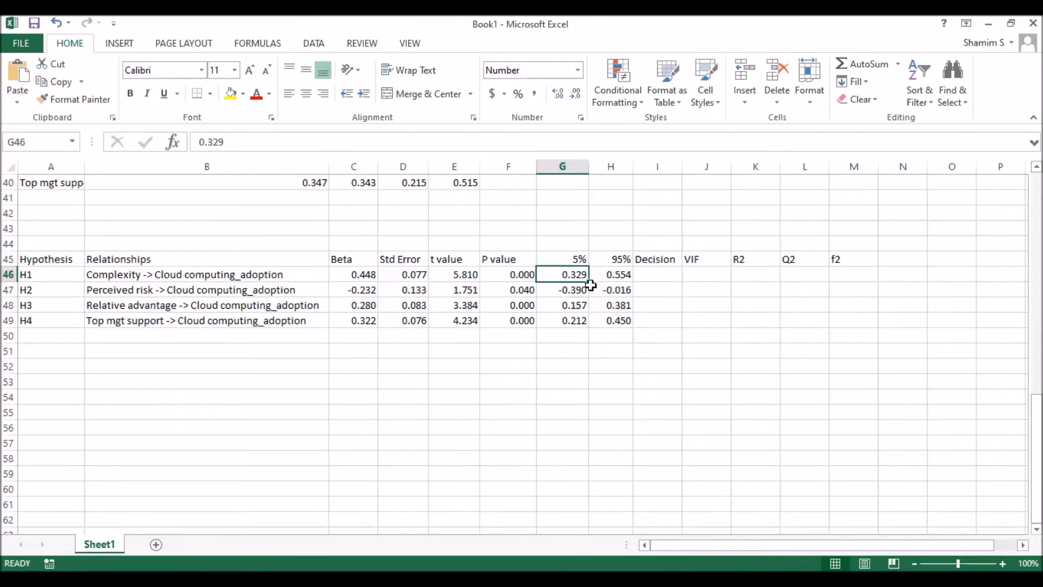
{"action": "left_click", "coordinate": [629, 283]}
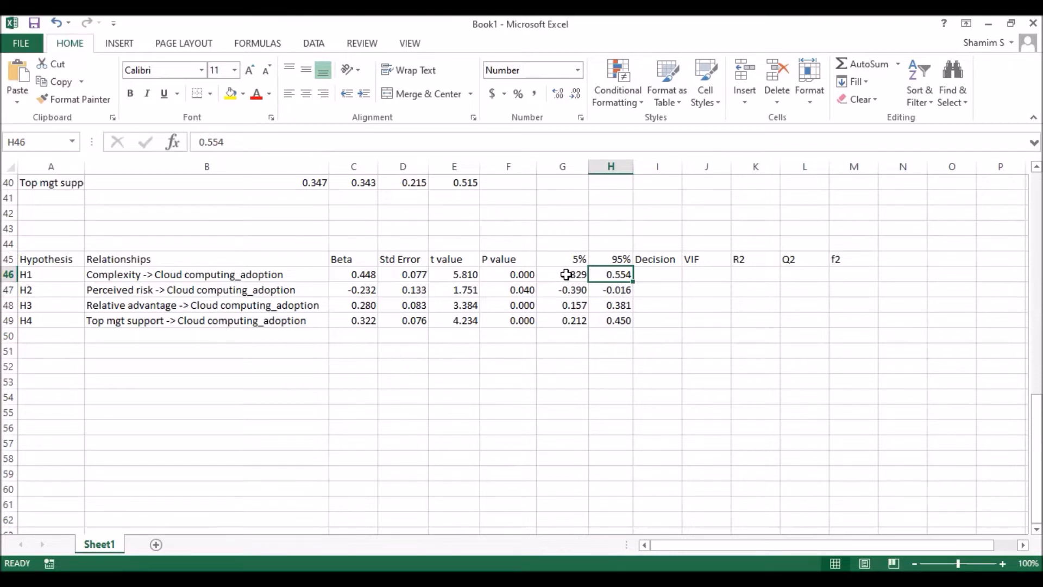
{"action": "left_click_drag", "start_coordinate": [570, 274], "coordinate": [609, 274]}
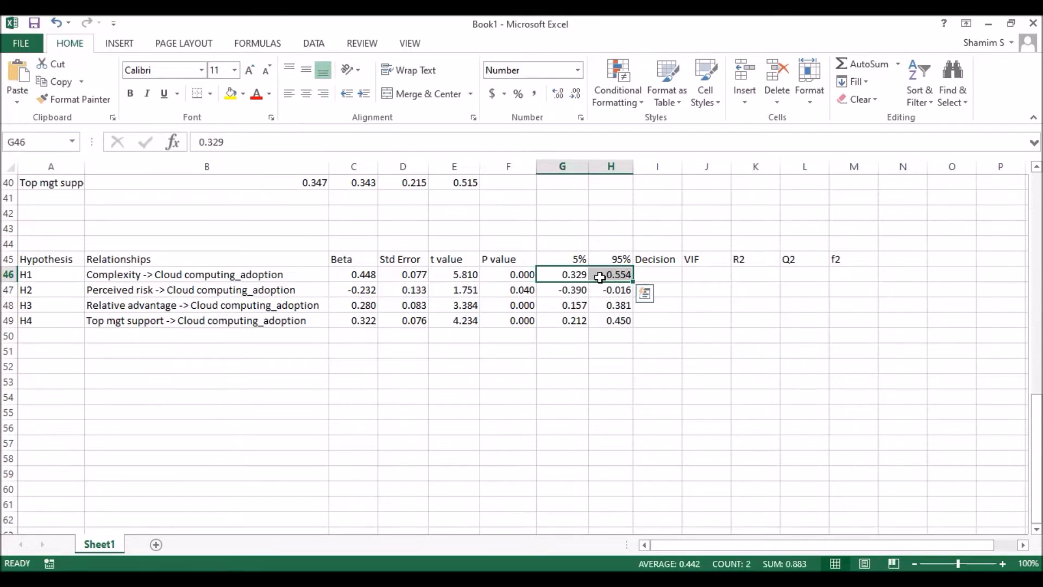
{"action": "left_click", "coordinate": [618, 275]}
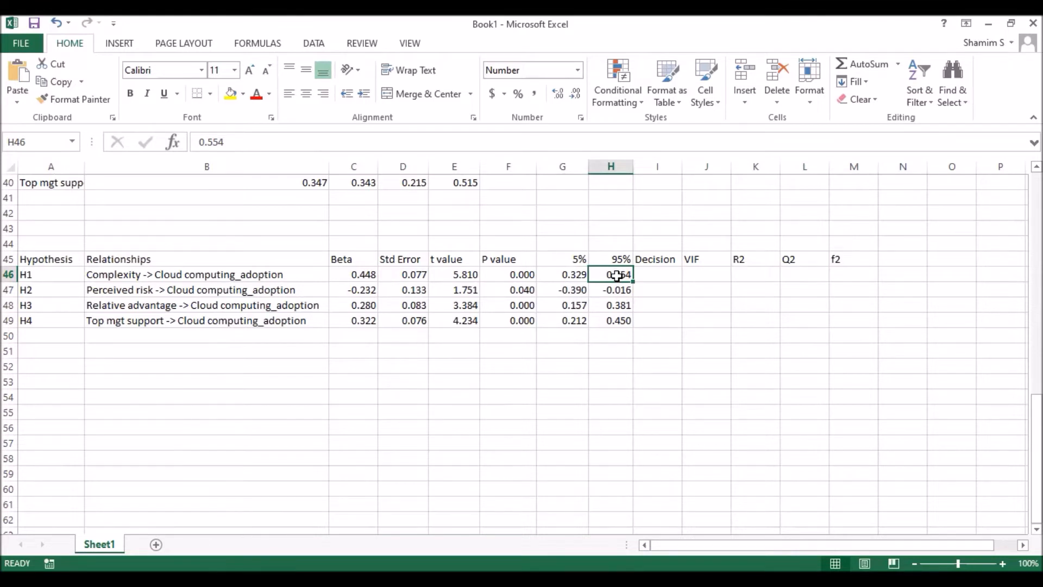
{"action": "left_click", "coordinate": [568, 274]}
{"action": "left_click_drag", "start_coordinate": [619, 276], "coordinate": [567, 297]}
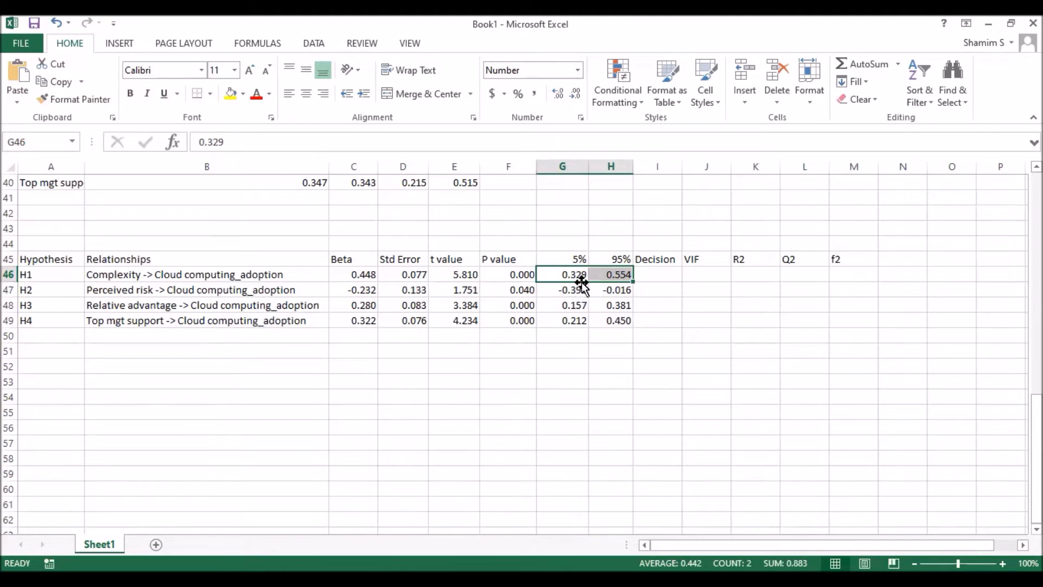
{"action": "left_click", "coordinate": [497, 273]}
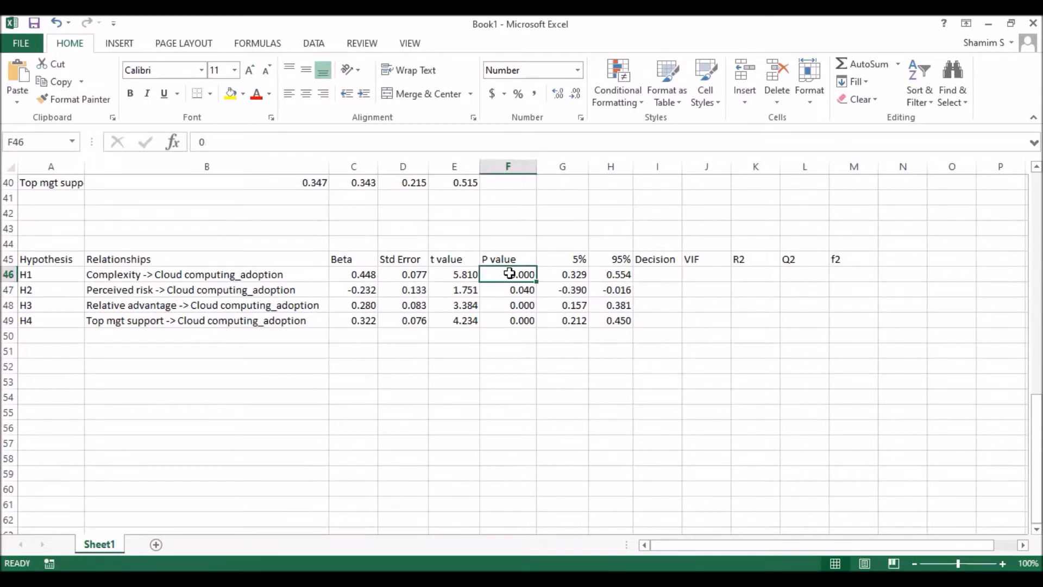
{"action": "left_click", "coordinate": [449, 272]}
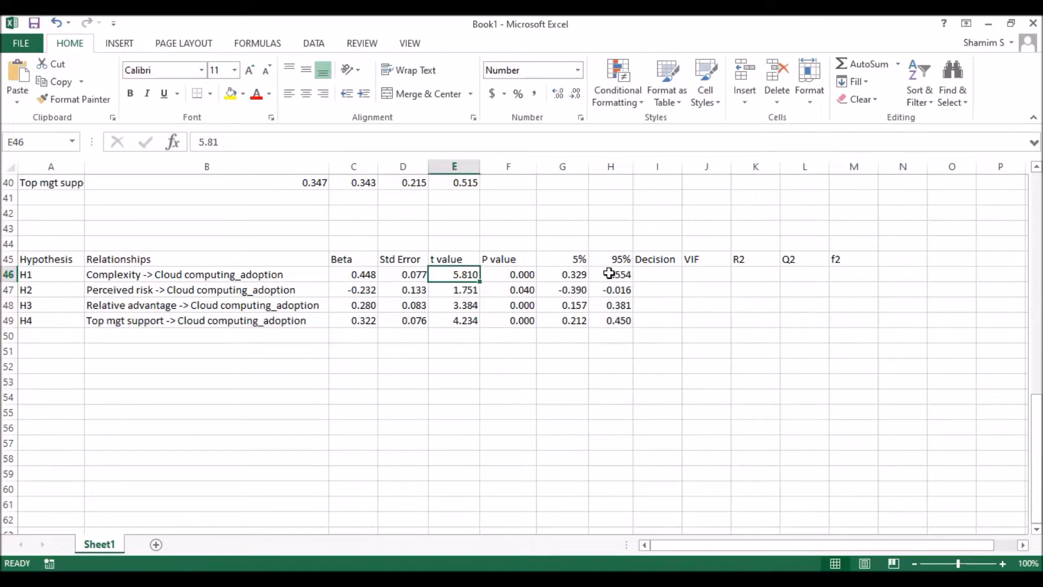
{"action": "left_click_drag", "start_coordinate": [565, 275], "coordinate": [609, 273]}
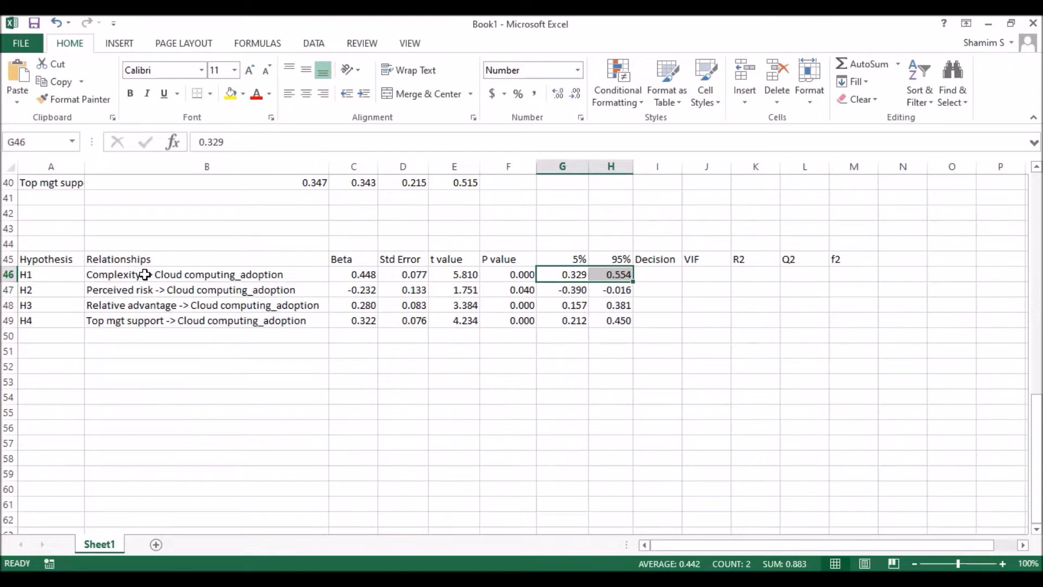
Check H1's relationship against its beta, and enter "Not supported" as the H1 decision in I46.
{"action": "left_click", "coordinate": [126, 276]}
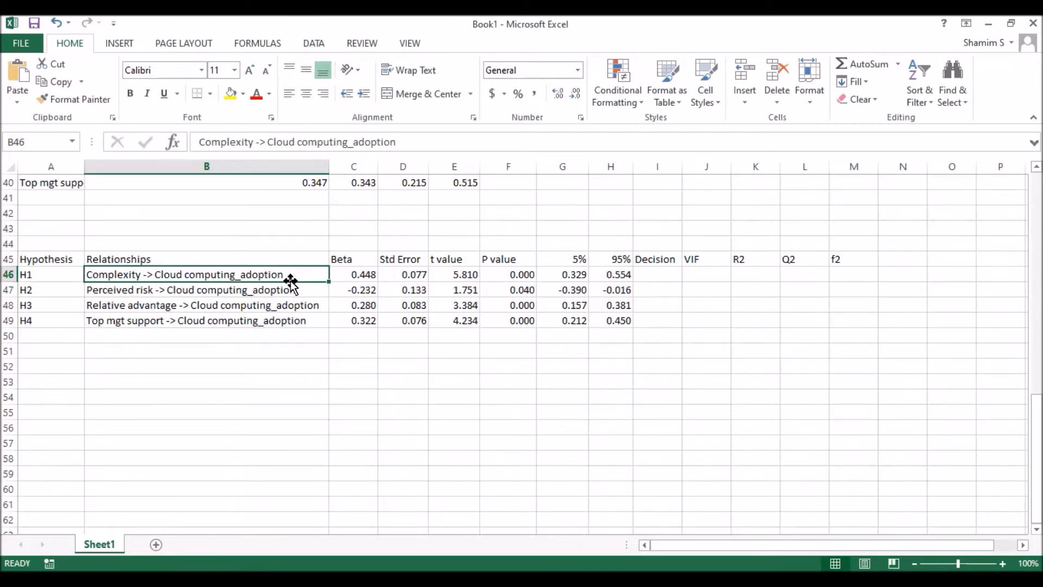
{"action": "left_click", "coordinate": [654, 277]}
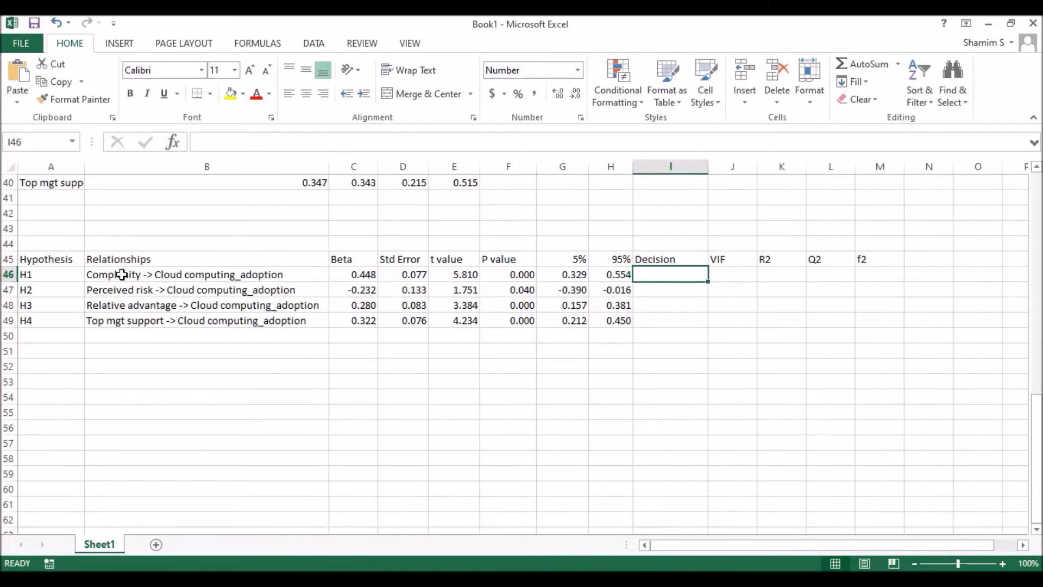
{"action": "left_click", "coordinate": [350, 274]}
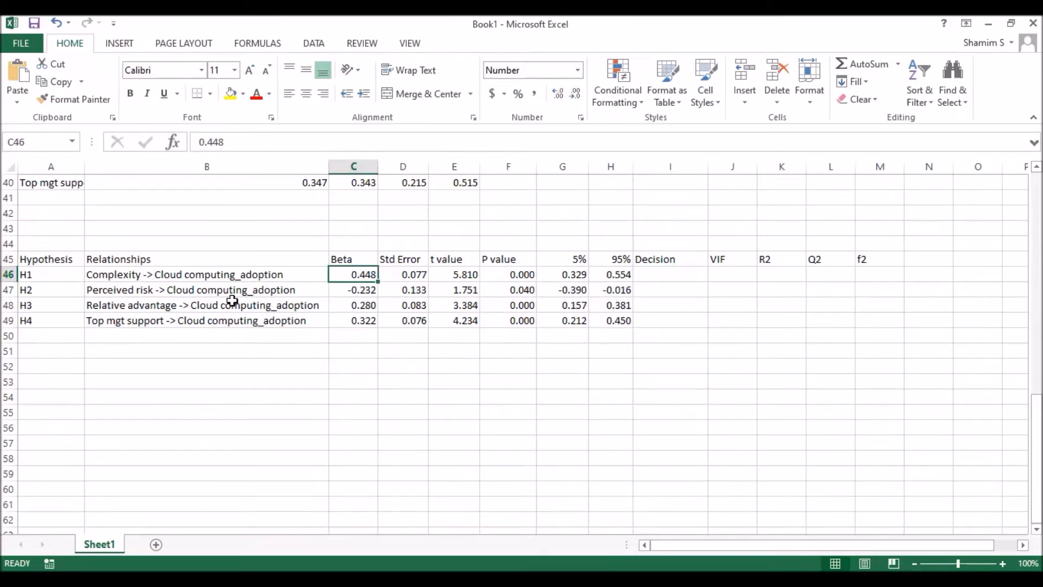
{"action": "left_click", "coordinate": [122, 279]}
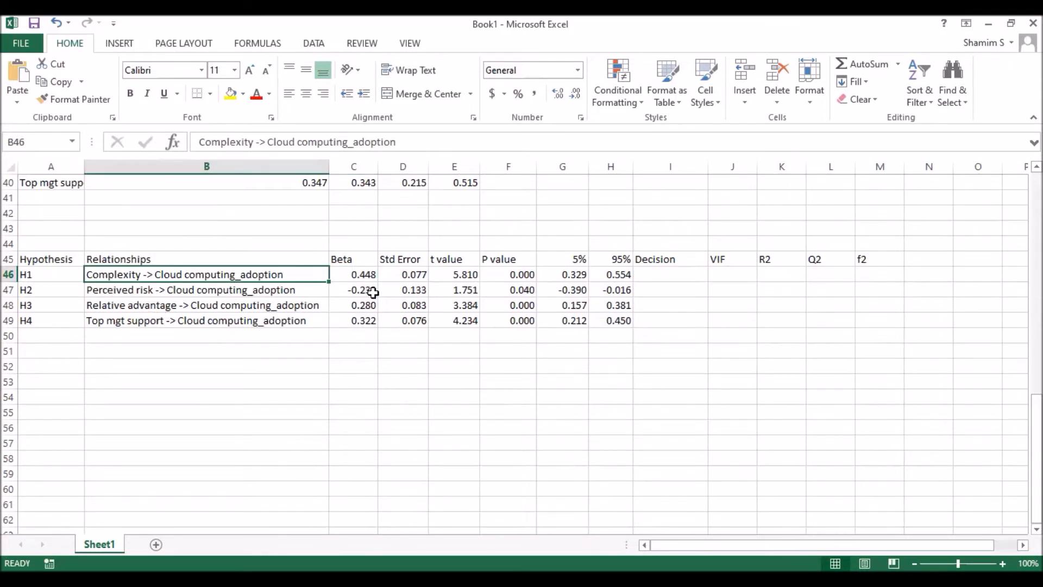
{"action": "key", "text": "Right"}
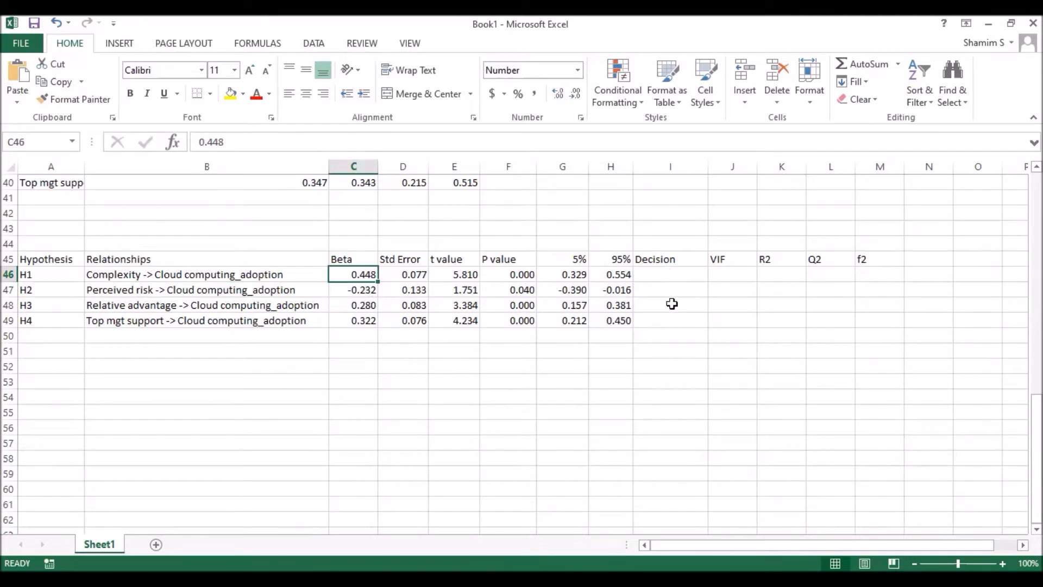
{"action": "left_click", "coordinate": [671, 276]}
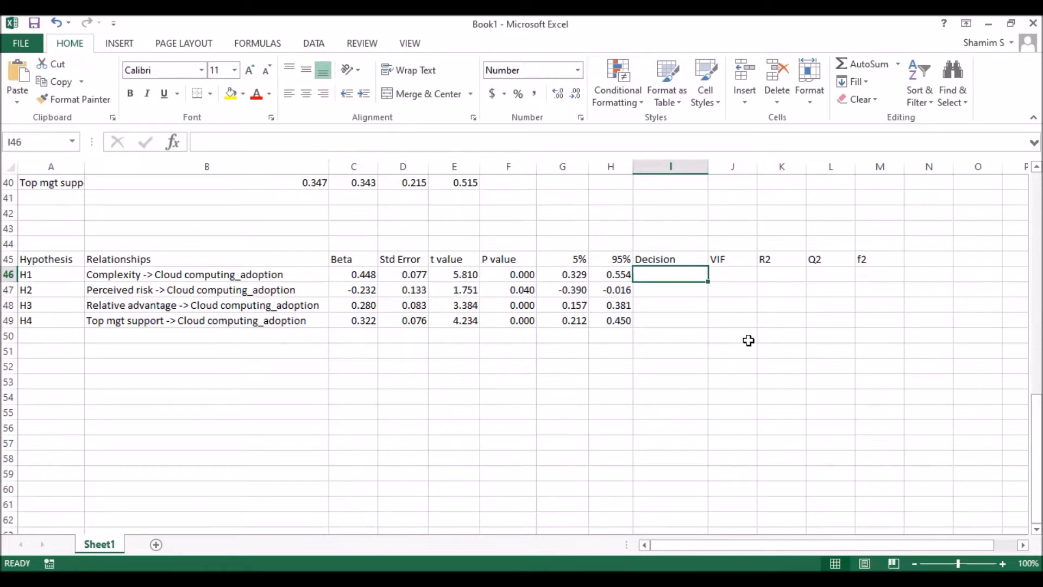
{"action": "type", "text": "Non"}
{"action": "key", "text": "BackSpace"}
{"action": "type", "text": "t supported"}
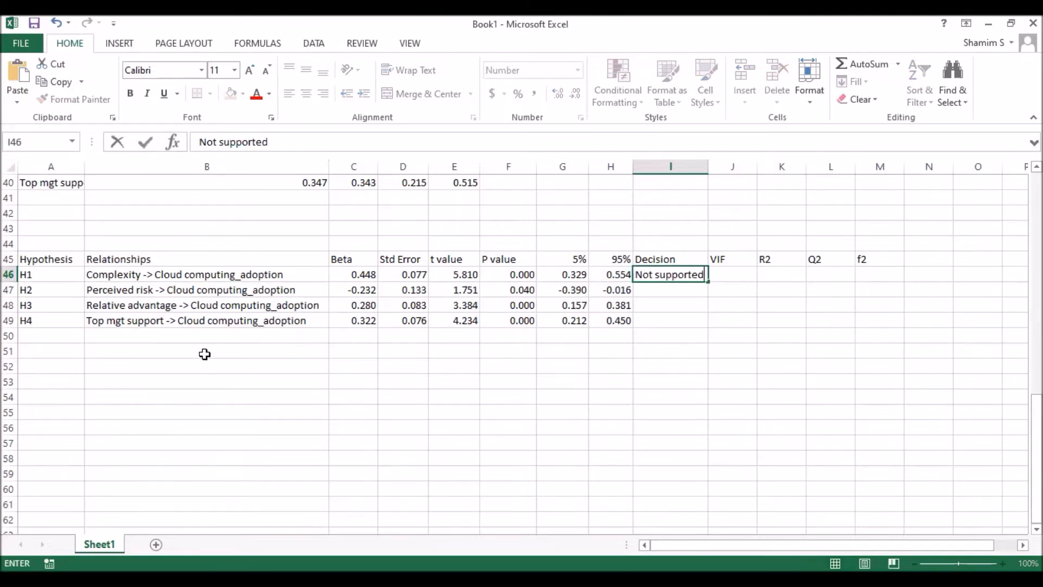
{"action": "key", "text": "Down"}
{"action": "key", "text": "Down"}
{"action": "key", "text": "Down"}
{"action": "key", "text": "Down"}
Review H4's relationship, beta, t value, P value and confidence bounds, and enter "Supported" as its decision in I49.
{"action": "left_click", "coordinate": [192, 324]}
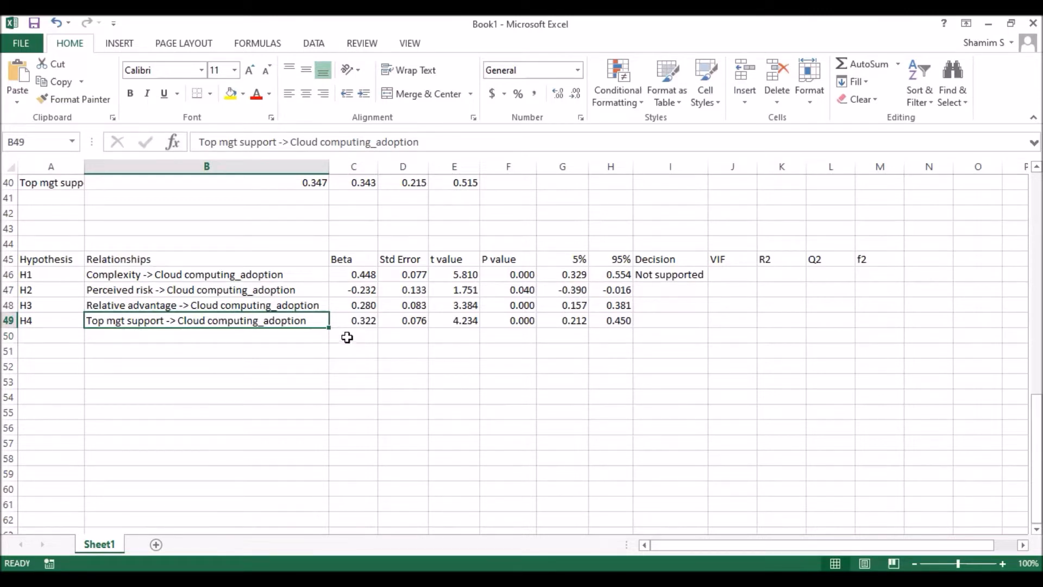
{"action": "left_click", "coordinate": [365, 325]}
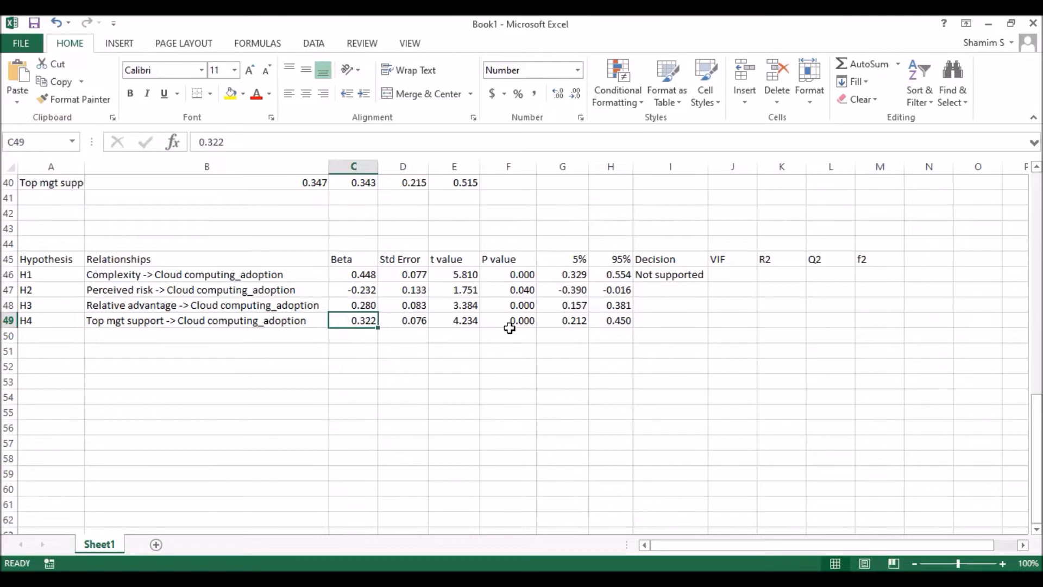
{"action": "left_click", "coordinate": [469, 321]}
{"action": "left_click", "coordinate": [575, 319]}
{"action": "left_click_drag", "start_coordinate": [628, 325], "coordinate": [470, 325]}
{"action": "left_click_drag", "start_coordinate": [452, 259], "coordinate": [624, 289]}
{"action": "left_click_drag", "start_coordinate": [616, 324], "coordinate": [616, 323]}
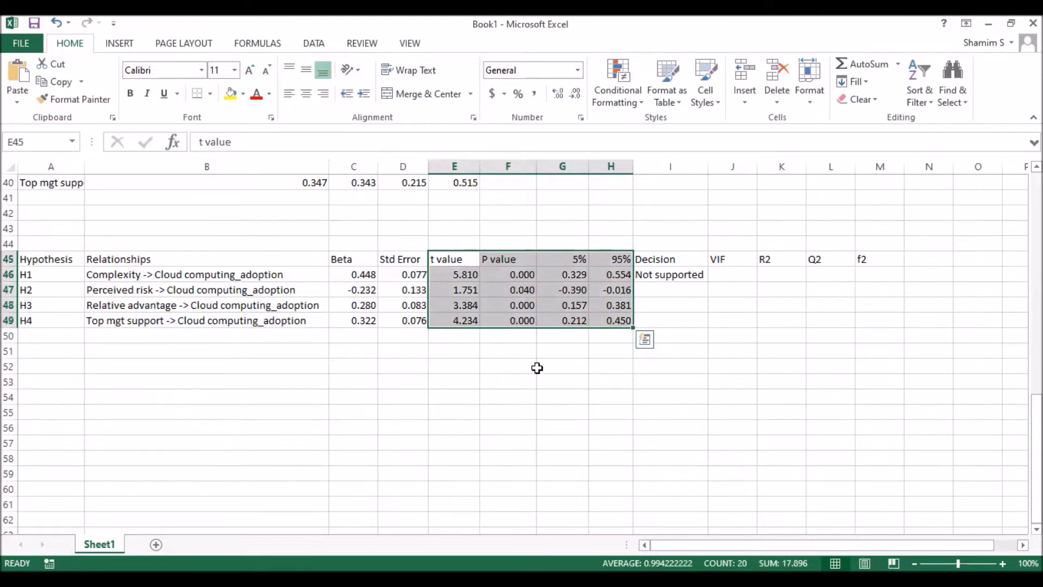
{"action": "left_click_drag", "start_coordinate": [454, 320], "coordinate": [598, 320]}
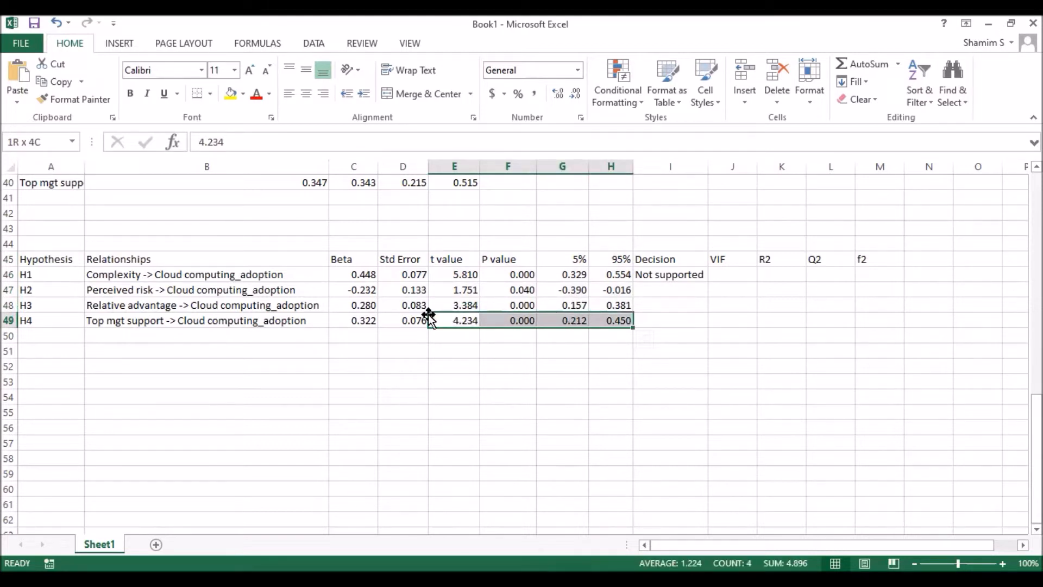
{"action": "left_click", "coordinate": [658, 322]}
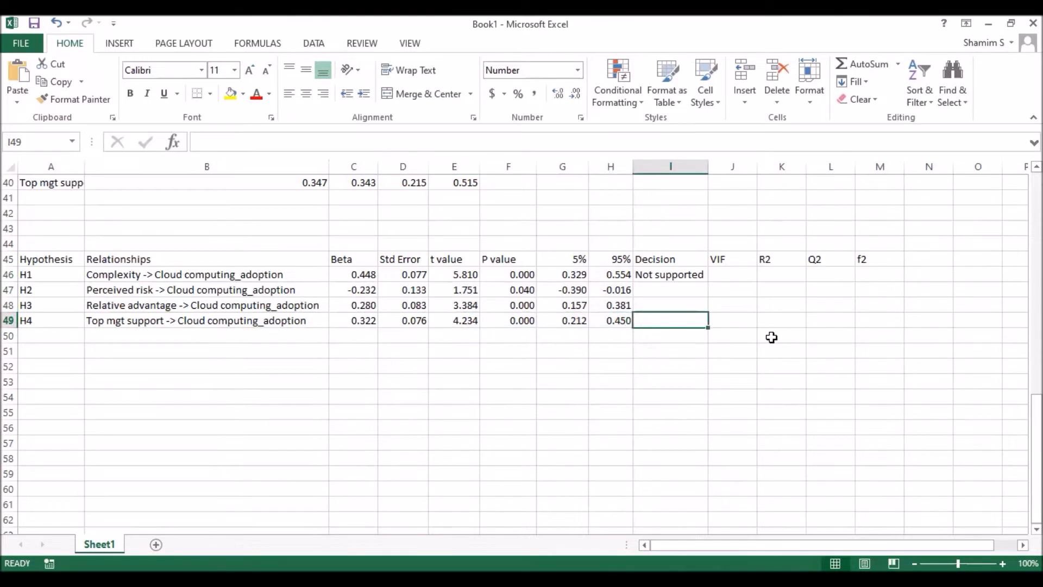
{"action": "type", "text": "Supported"}
{"action": "left_click", "coordinate": [630, 386]}
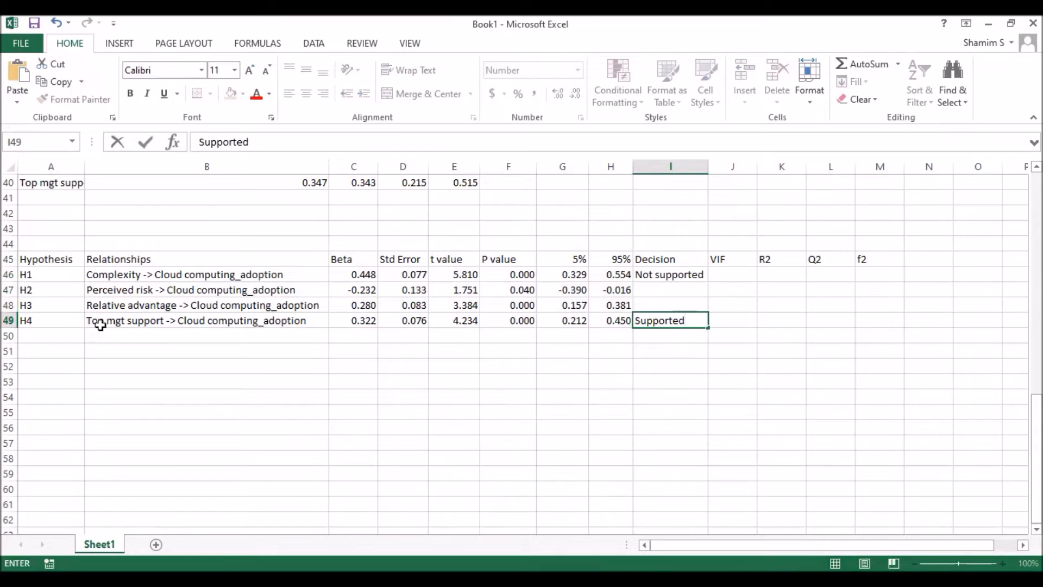
Review H2's beta, t value, P value and confidence interval, and fill the "Supported" decision from I49 up through I47.
{"action": "left_click", "coordinate": [183, 292]}
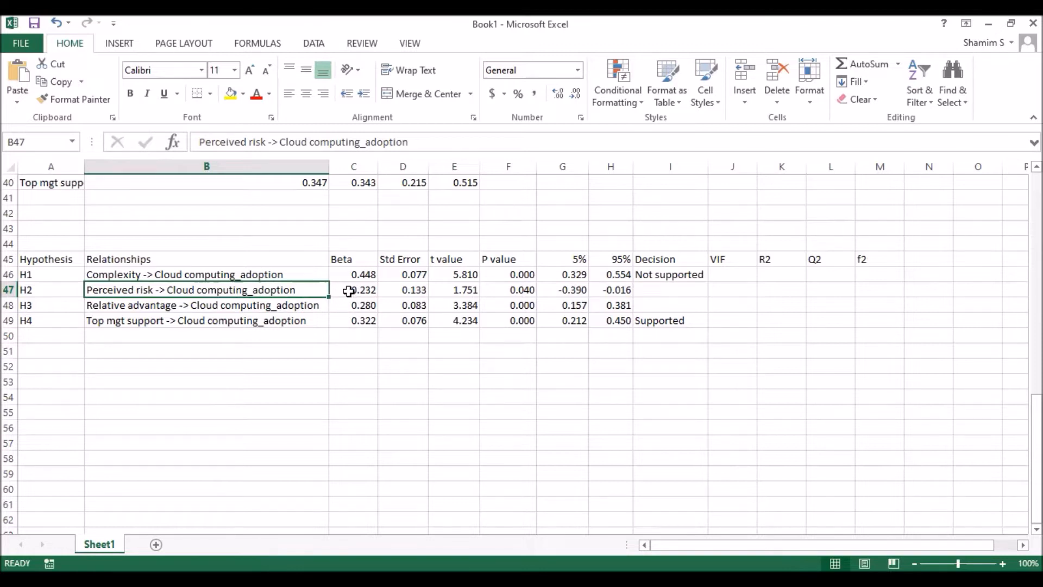
{"action": "key", "text": "Right"}
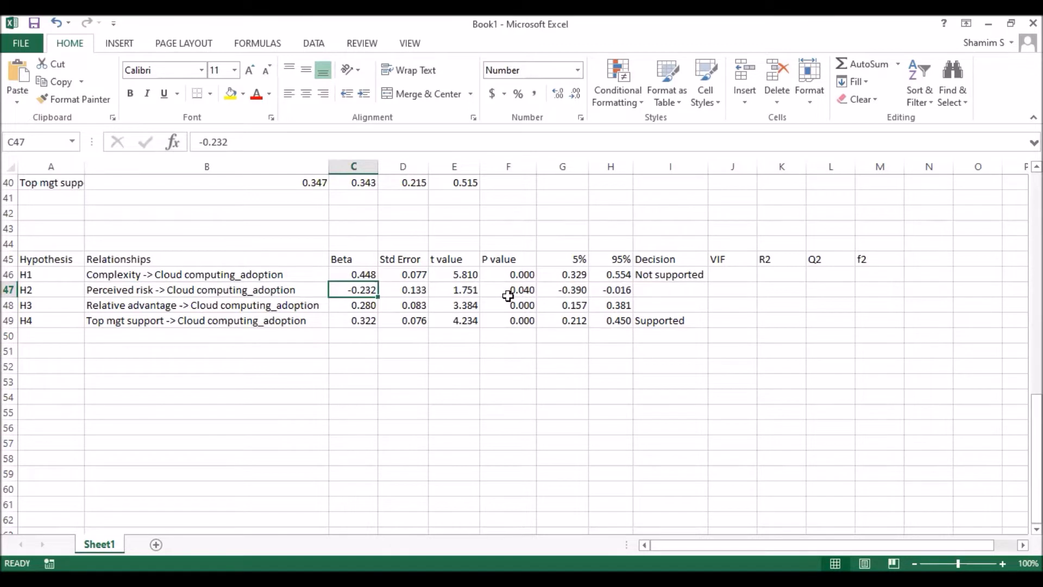
{"action": "key", "text": "Right"}
{"action": "key", "text": "Right"}
{"action": "key", "text": "Right"}
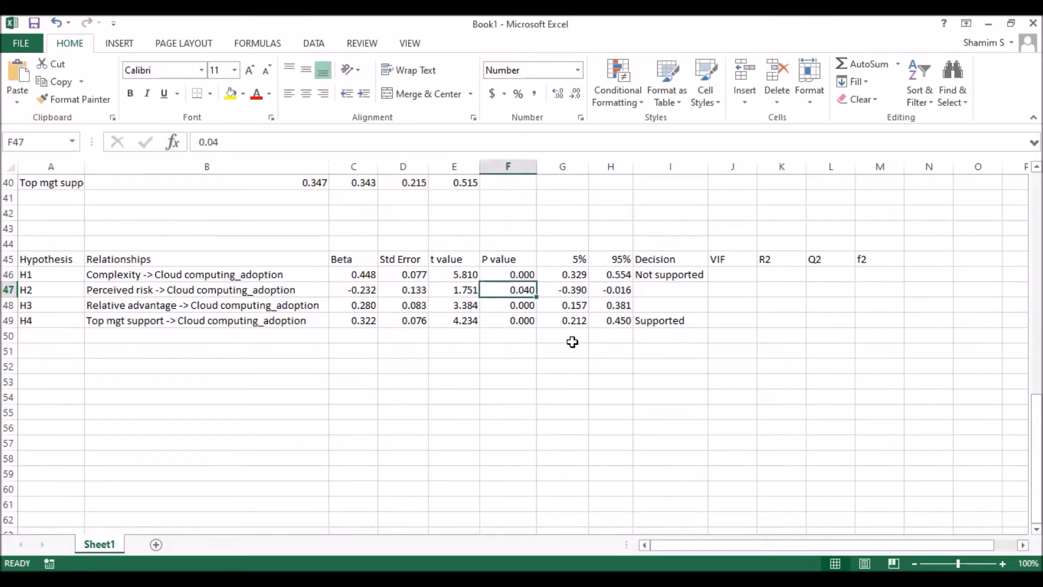
{"action": "left_click", "coordinate": [454, 291]}
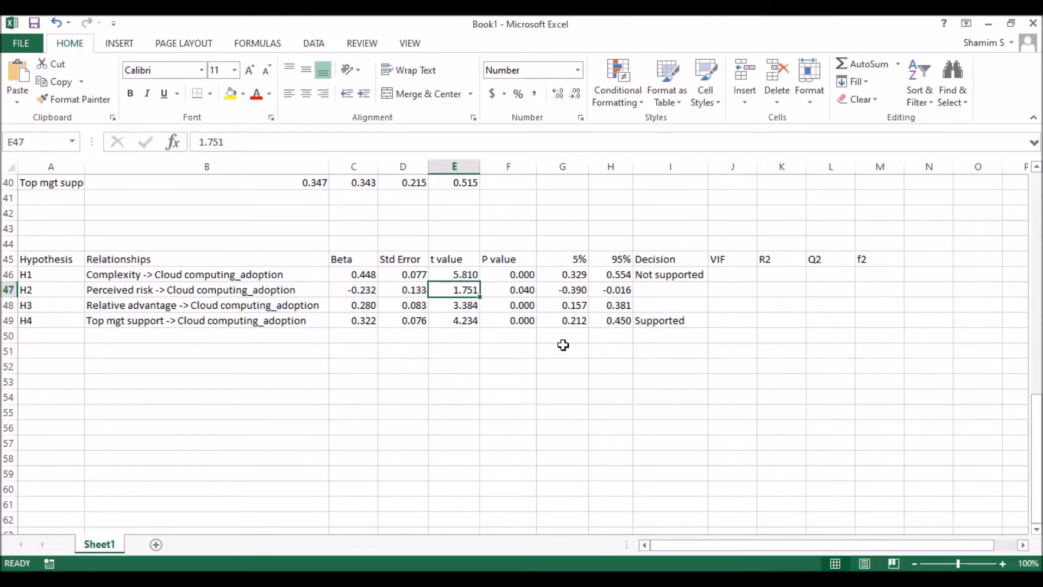
{"action": "key", "text": "Right"}
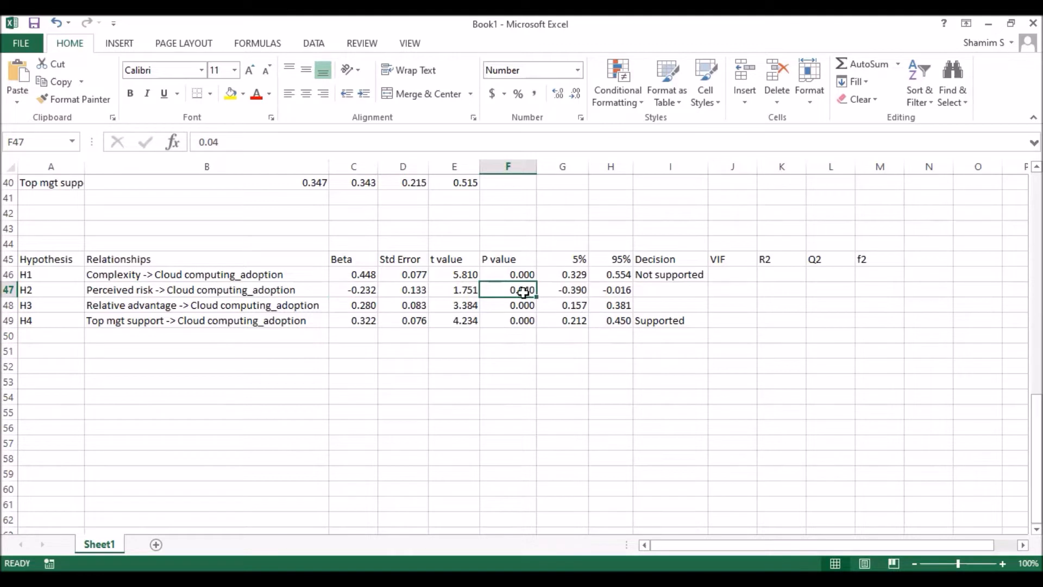
{"action": "left_click_drag", "start_coordinate": [565, 289], "coordinate": [622, 289]}
{"action": "key", "text": "Right"}
{"action": "key", "text": "Right"}
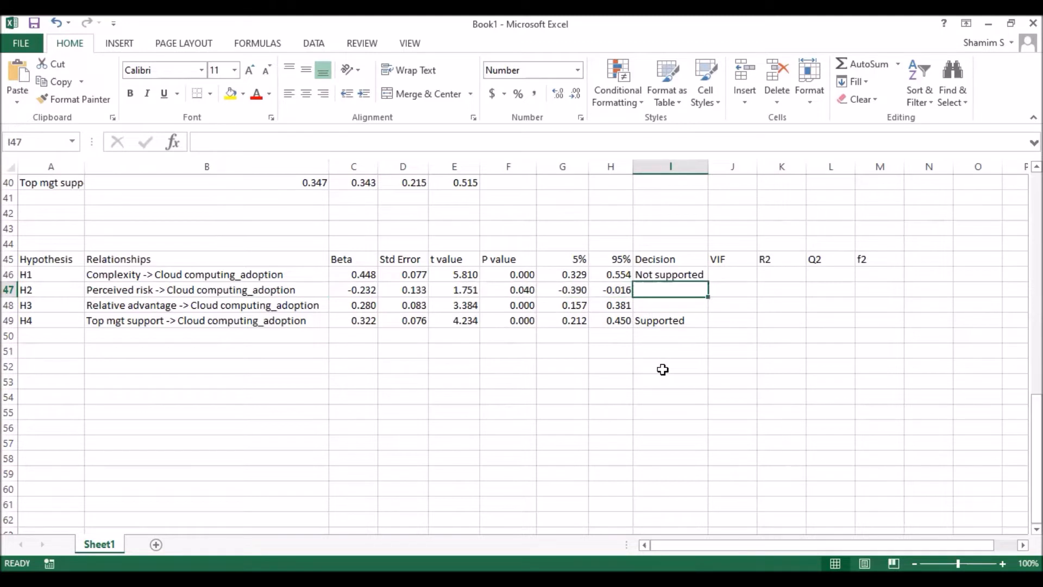
{"action": "left_click", "coordinate": [654, 319]}
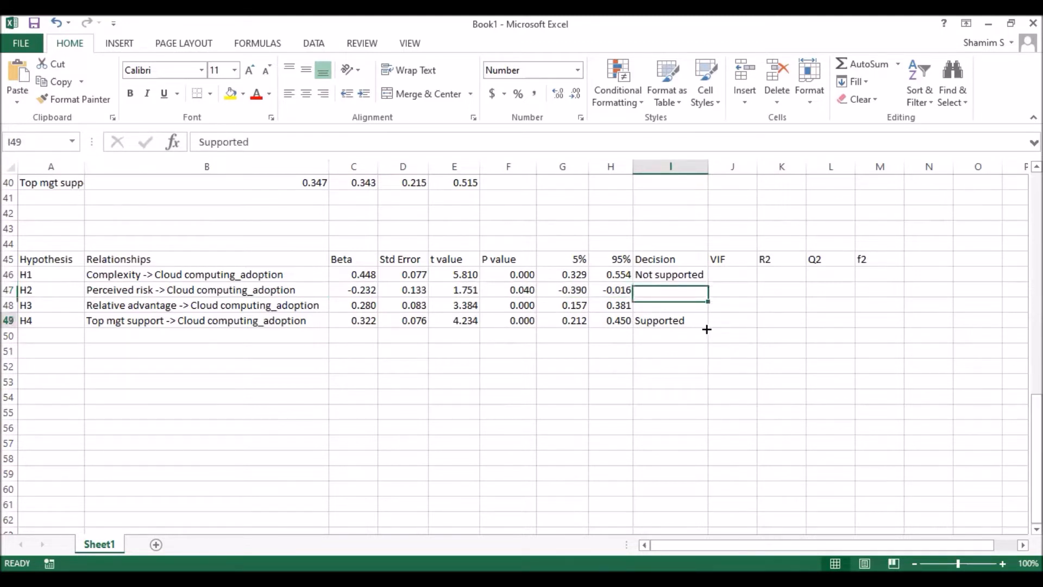
{"action": "left_click_drag", "start_coordinate": [706, 328], "coordinate": [705, 289]}
Examine H1's relationship and beta in row 46, comparing them with its t value, P value, 5% bound and decision.
{"action": "left_click", "coordinate": [140, 277]}
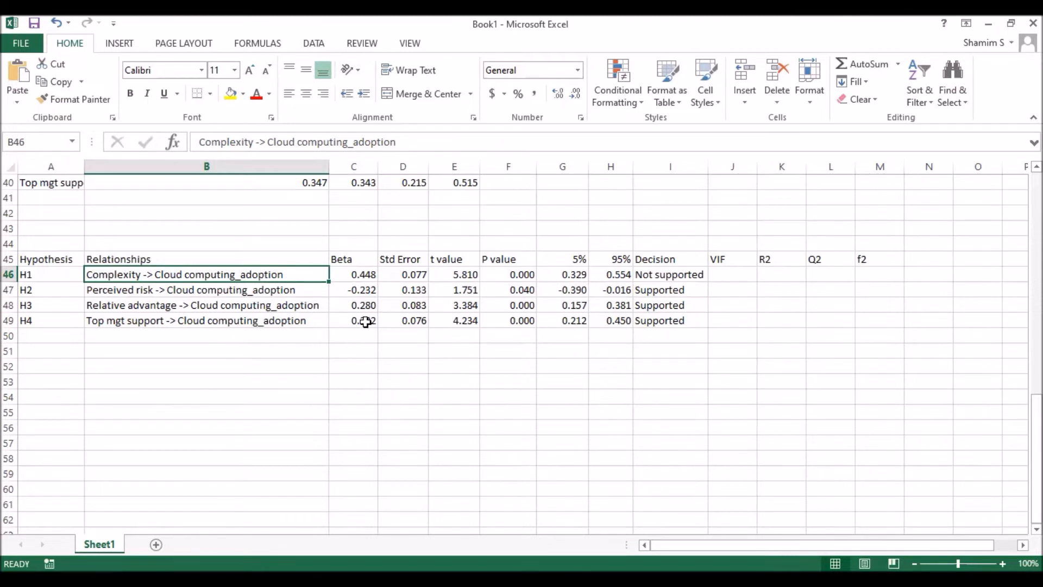
{"action": "left_click", "coordinate": [359, 275]}
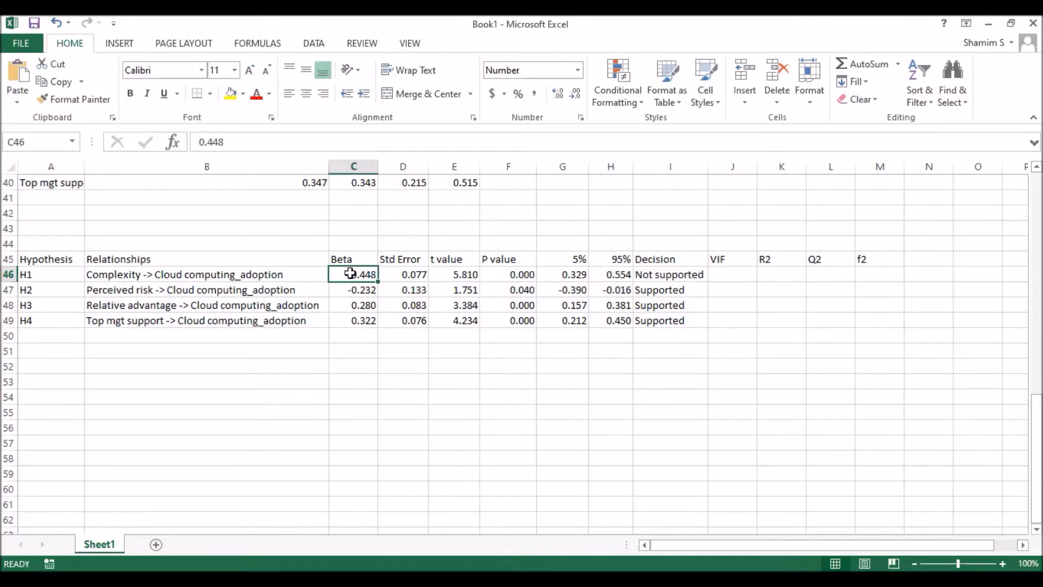
{"action": "left_click", "coordinate": [349, 307]}
{"action": "left_click", "coordinate": [349, 274]}
{"action": "left_click", "coordinate": [109, 274]}
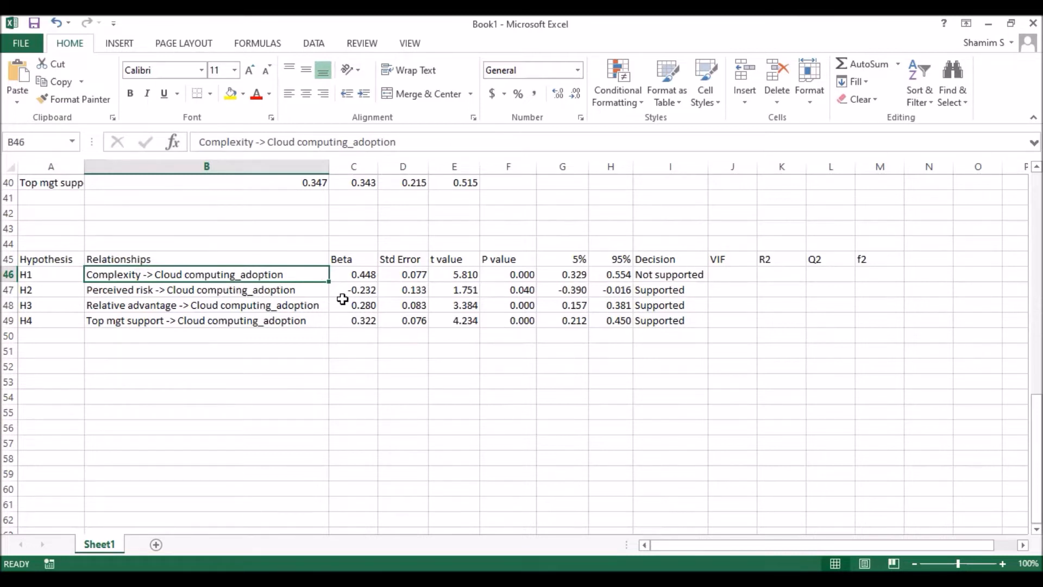
{"action": "left_click", "coordinate": [362, 274]}
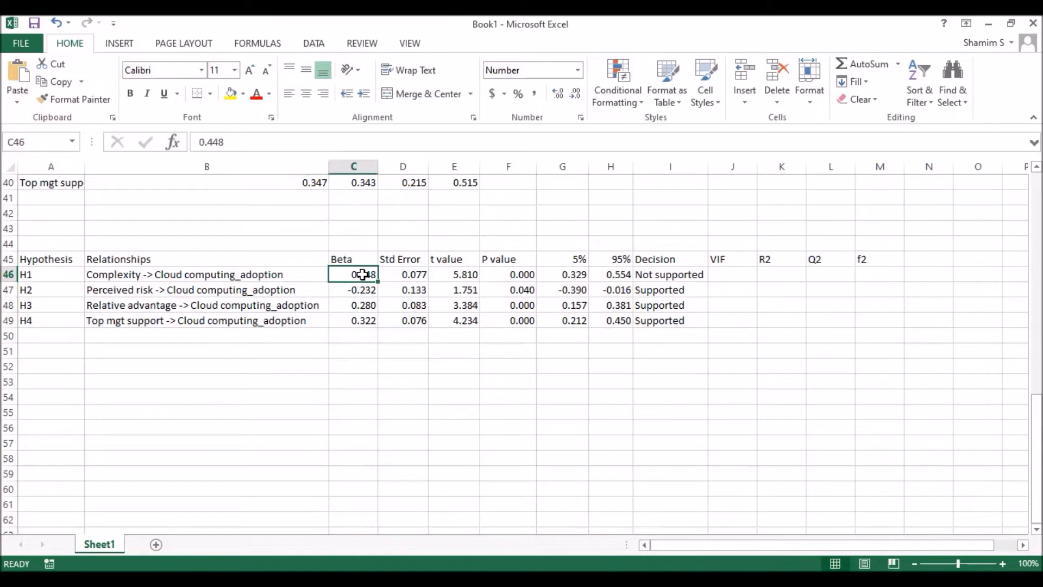
{"action": "left_click", "coordinate": [449, 273]}
{"action": "left_click_drag", "start_coordinate": [449, 273], "coordinate": [565, 273]}
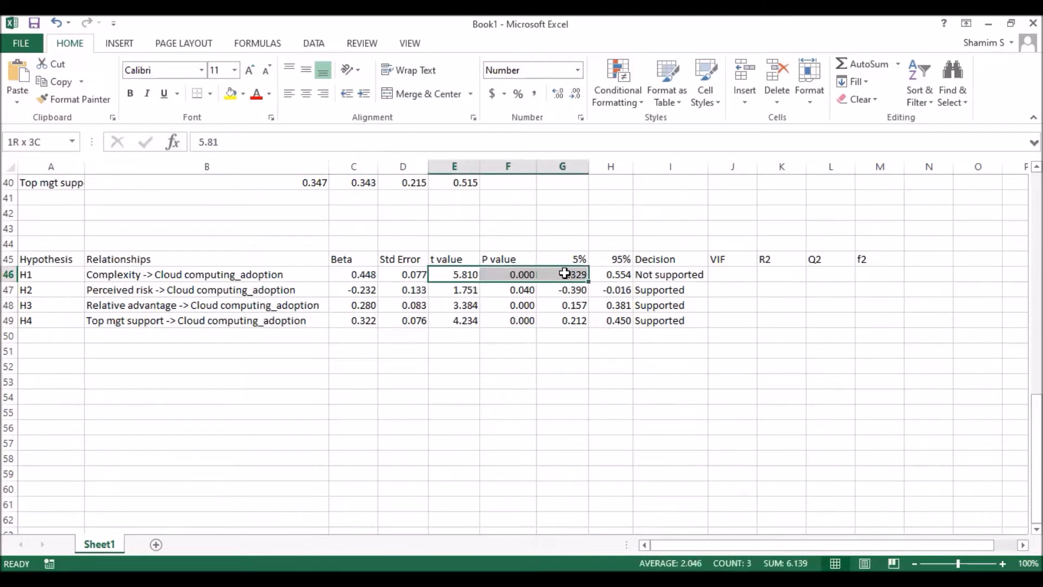
{"action": "left_click", "coordinate": [363, 274]}
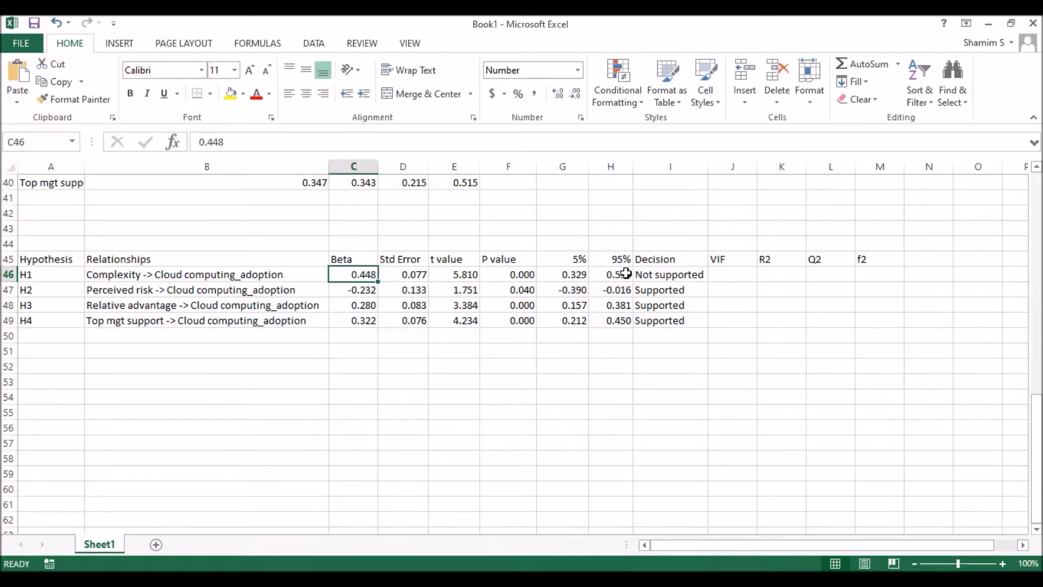
{"action": "left_click", "coordinate": [662, 277]}
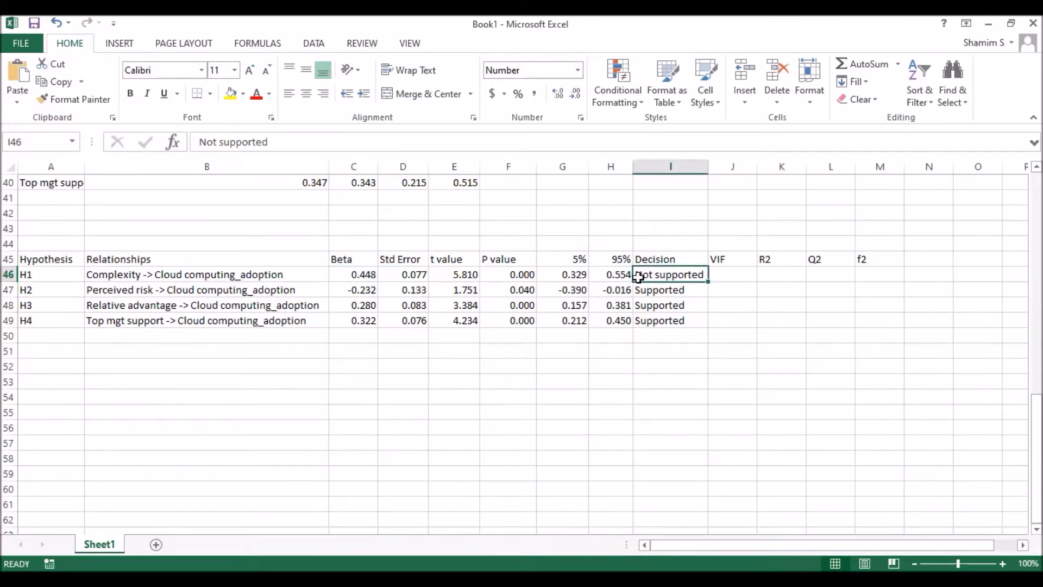
Weigh H1's hypothesized relationship and decision against its significance statistics in E46:H46.
{"action": "left_click", "coordinate": [254, 273]}
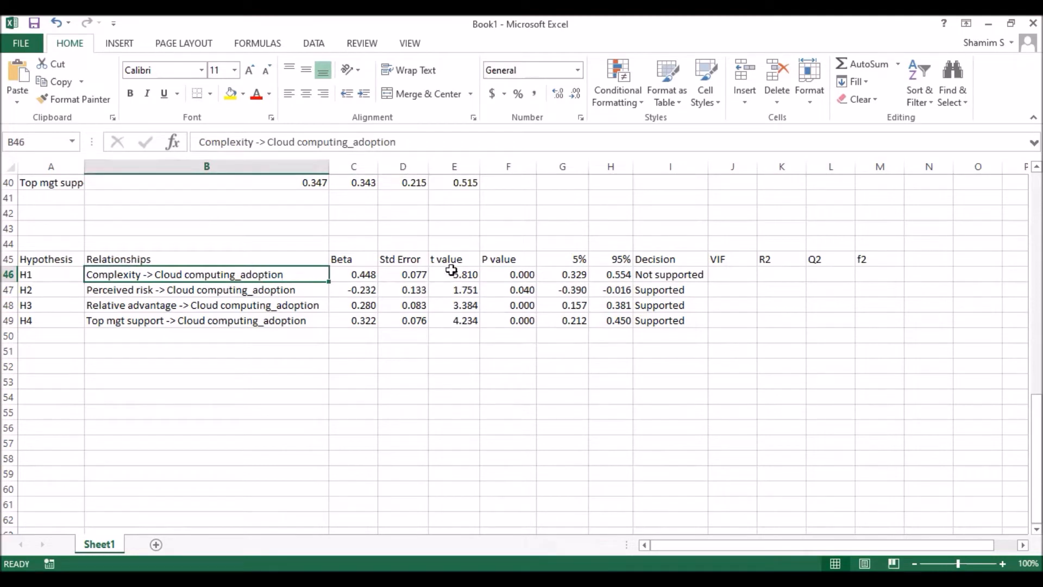
{"action": "left_click_drag", "start_coordinate": [446, 275], "coordinate": [552, 274]}
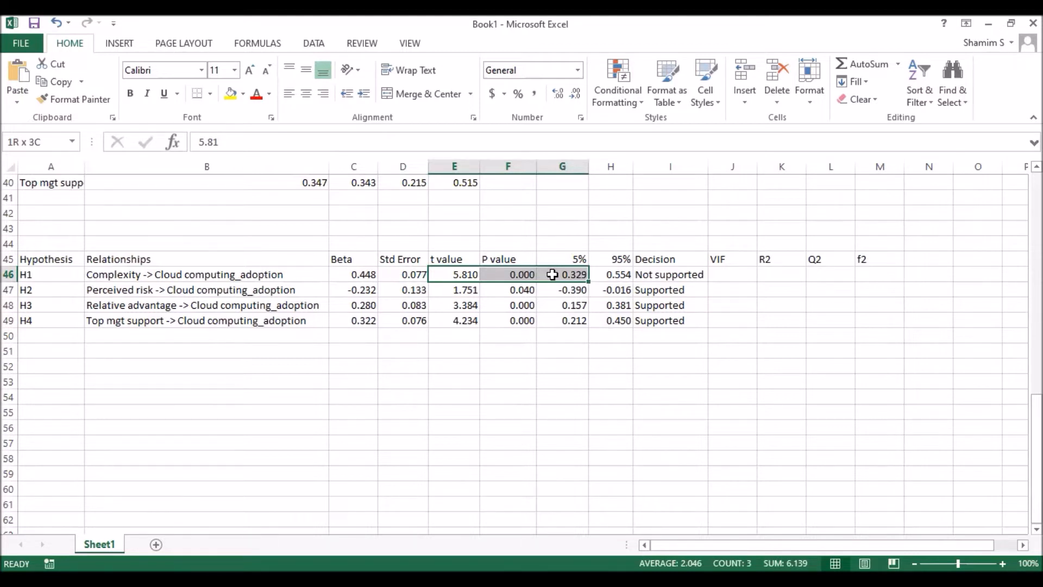
{"action": "left_click_drag", "start_coordinate": [552, 274], "coordinate": [552, 274]}
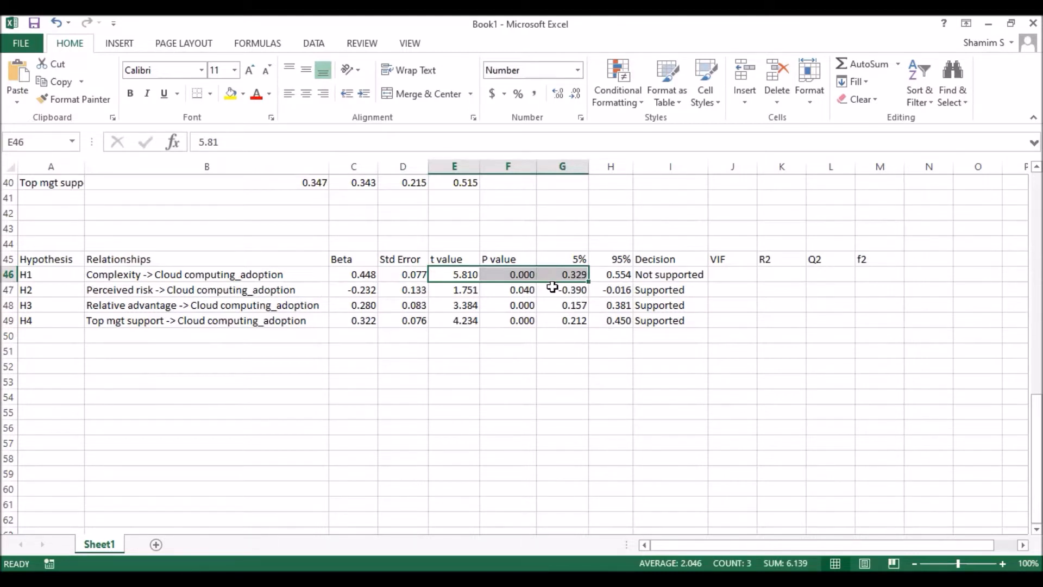
{"action": "left_click", "coordinate": [270, 276]}
{"action": "left_click", "coordinate": [671, 275]}
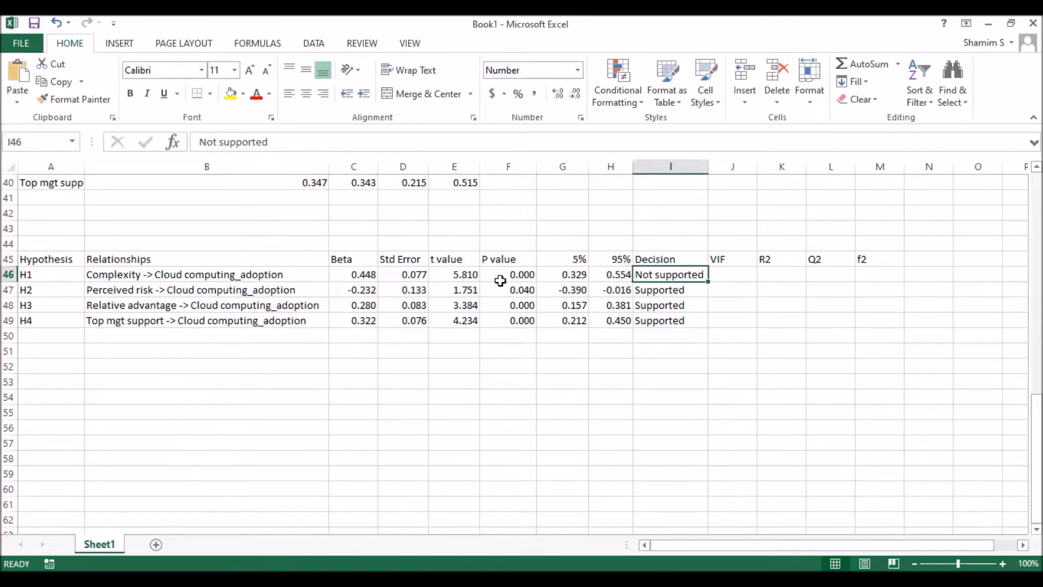
{"action": "left_click", "coordinate": [189, 273]}
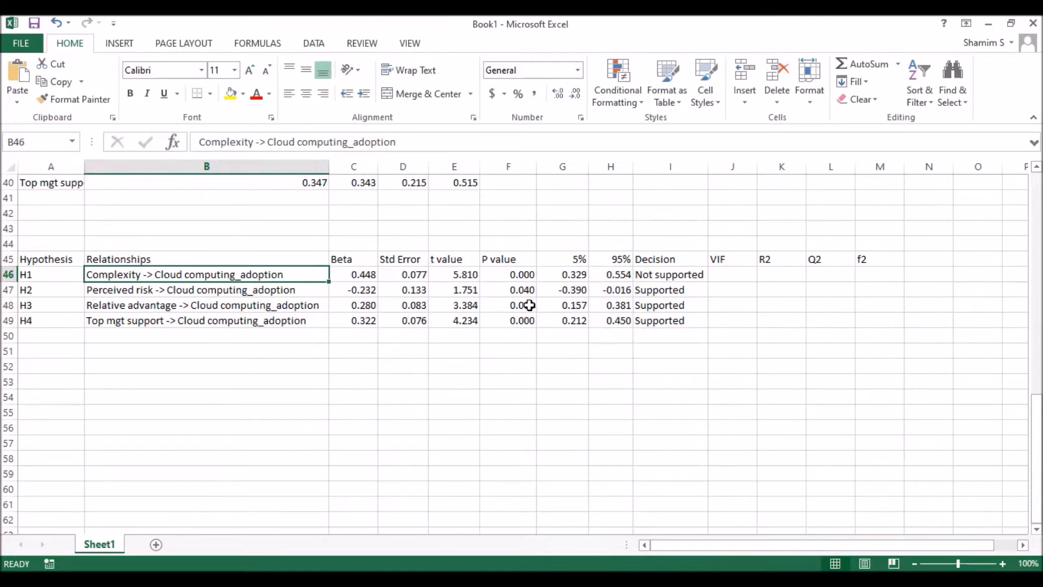
{"action": "left_click", "coordinate": [665, 278]}
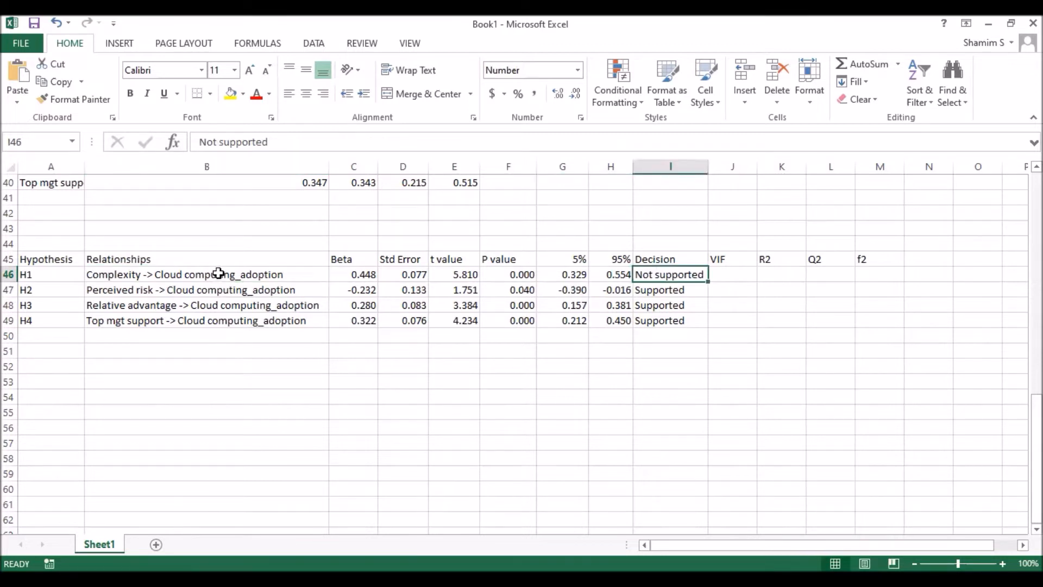
{"action": "left_click", "coordinate": [218, 273]}
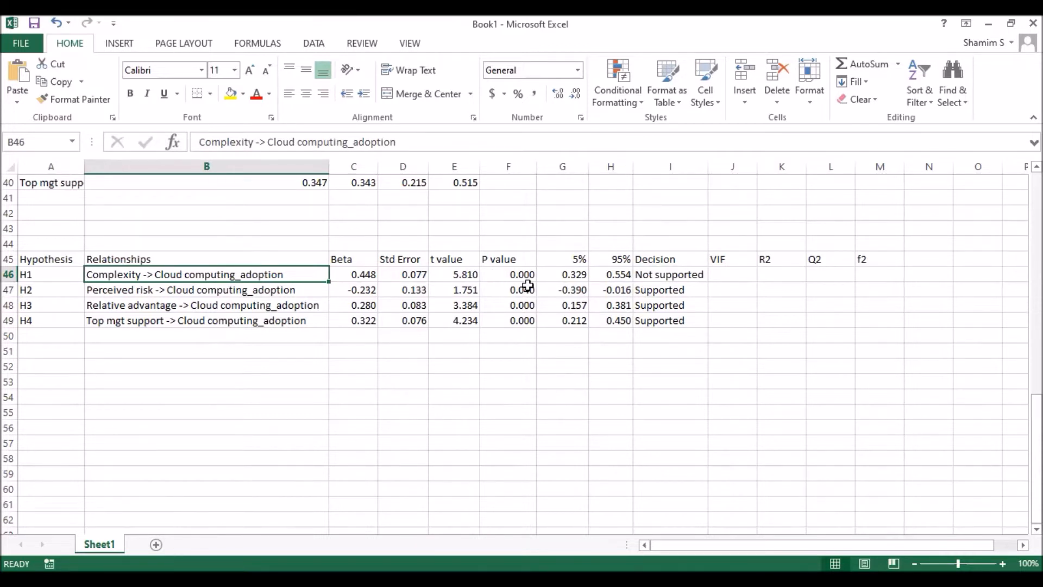
{"action": "left_click_drag", "start_coordinate": [452, 272], "coordinate": [615, 273]}
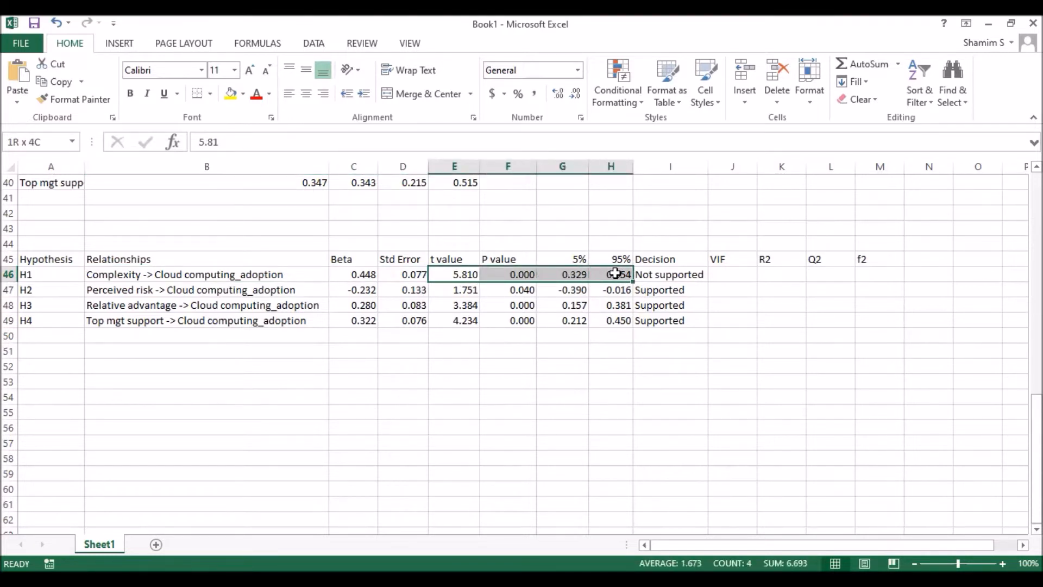
Recheck H1's beta and relationship in row 46 against its significance statistics and the decision in I46.
{"action": "left_click_drag", "start_coordinate": [615, 274], "coordinate": [614, 274]}
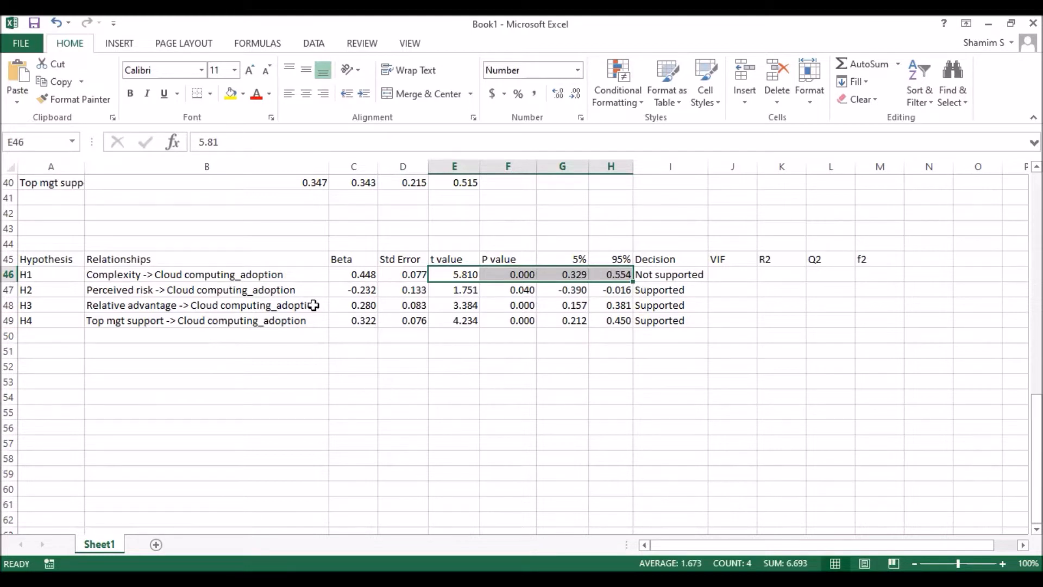
{"action": "left_click", "coordinate": [350, 276]}
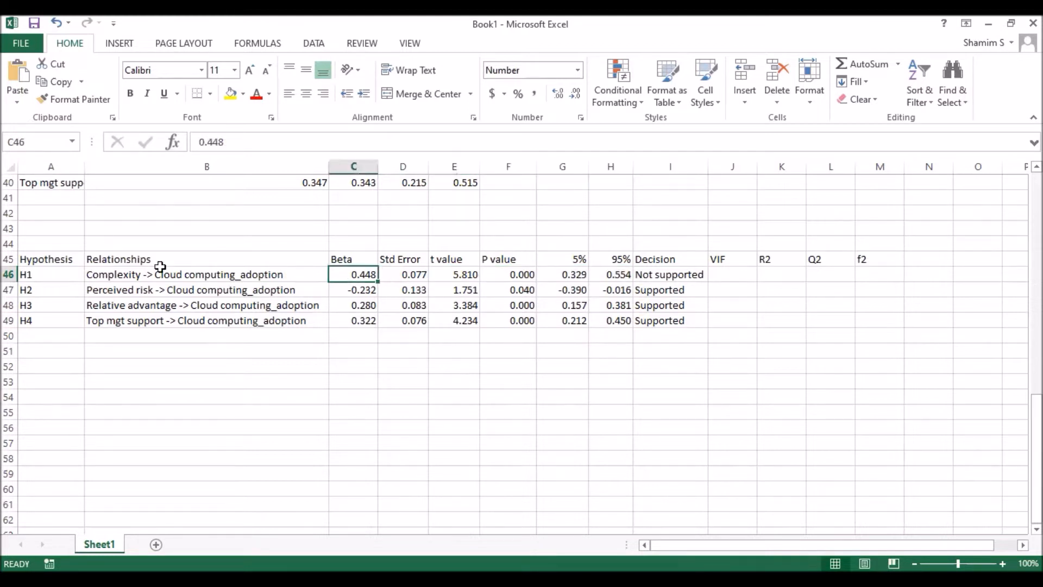
{"action": "left_click", "coordinate": [134, 276]}
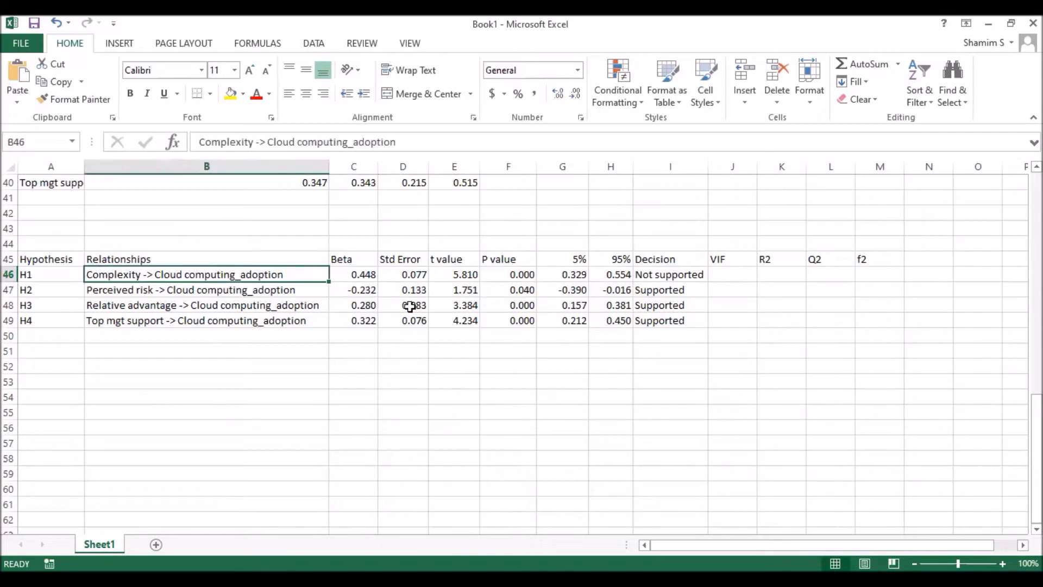
{"action": "left_click", "coordinate": [683, 276]}
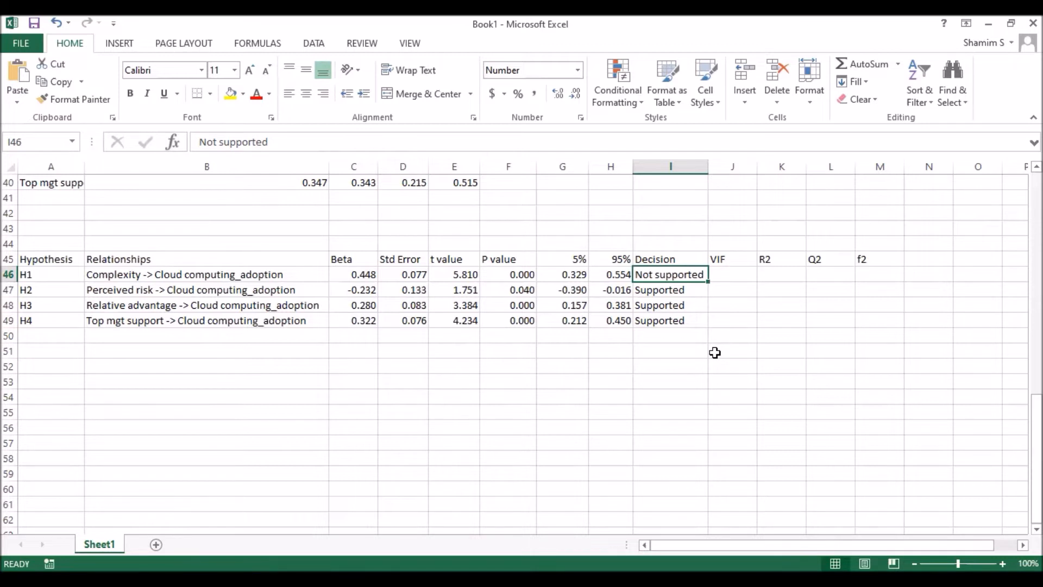
Review the H1 to H4 results in A46:H49 and the VIF cells J46:J49 that still need values.
{"action": "left_click", "coordinate": [732, 274]}
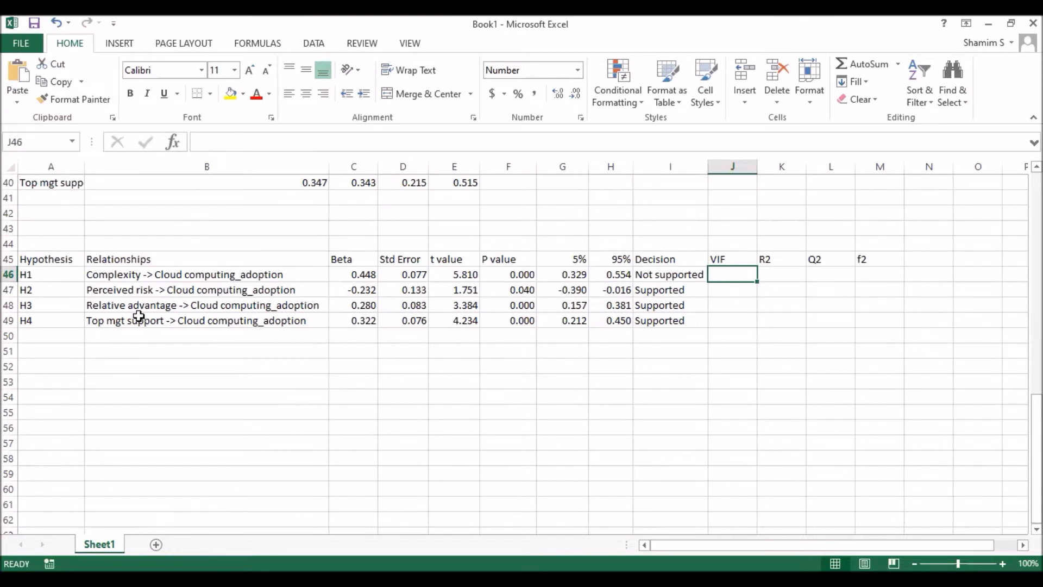
{"action": "left_click_drag", "start_coordinate": [45, 275], "coordinate": [630, 320]}
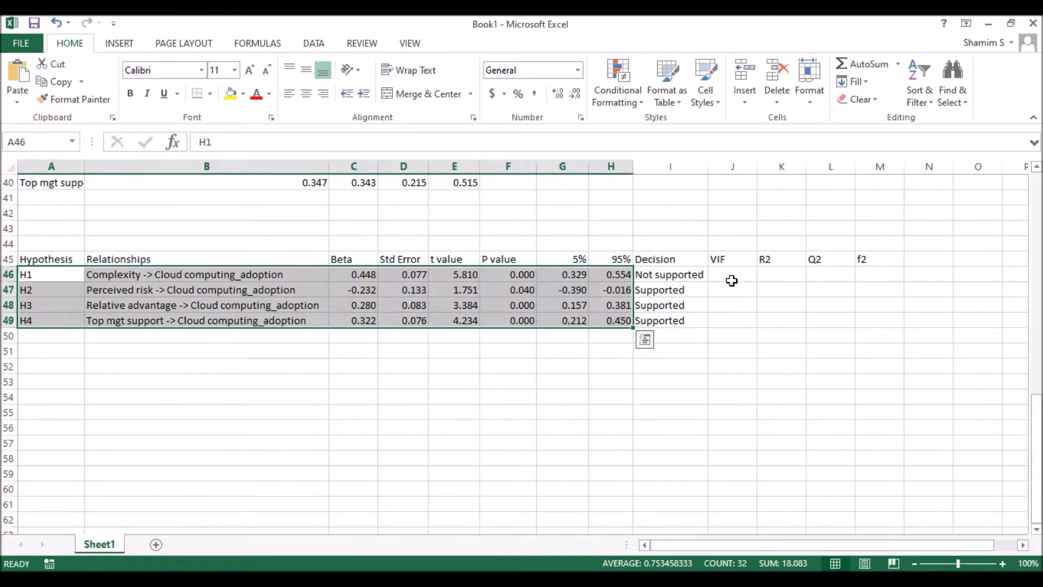
{"action": "left_click_drag", "start_coordinate": [731, 281], "coordinate": [738, 317]}
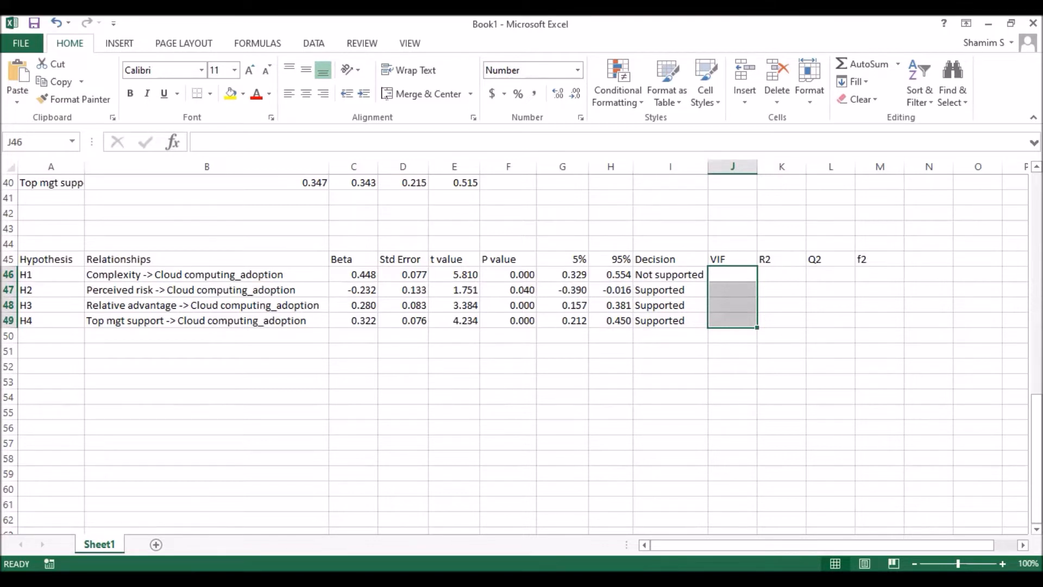
Switch to SmartPLS and compare the PLS Algorithm (Run No. 3) report with the Bootstrapping (Run No. 1) report.
{"action": "key", "text": "alt+Tab"}
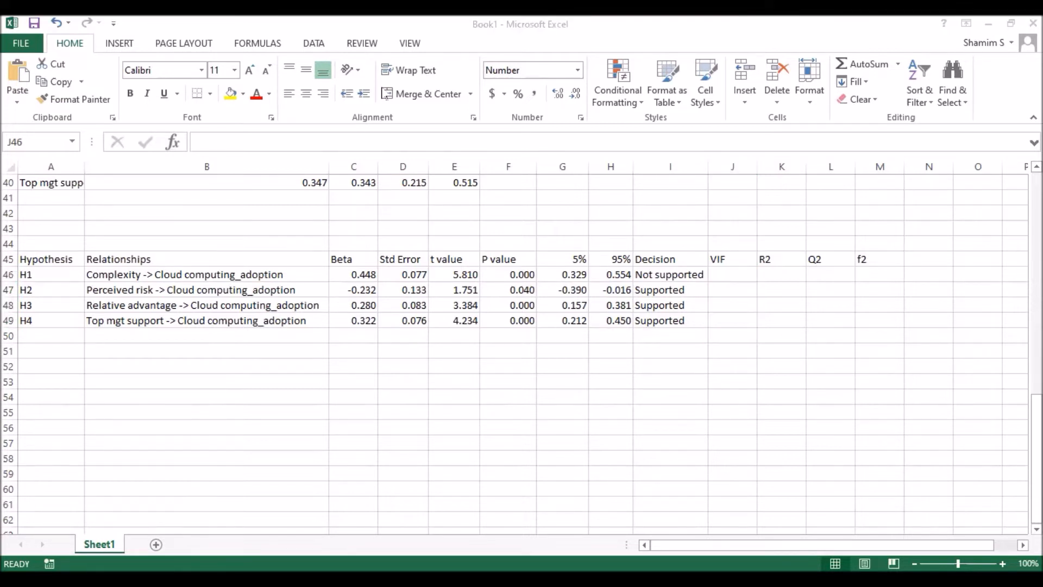
{"action": "key", "text": "alt+Tab"}
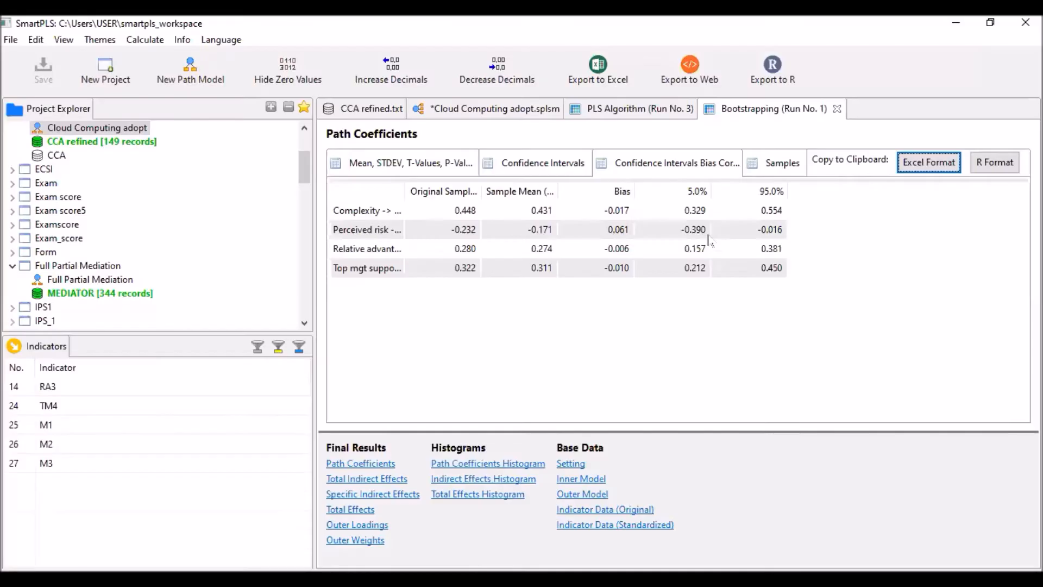
{"action": "key", "text": "alt+Tab"}
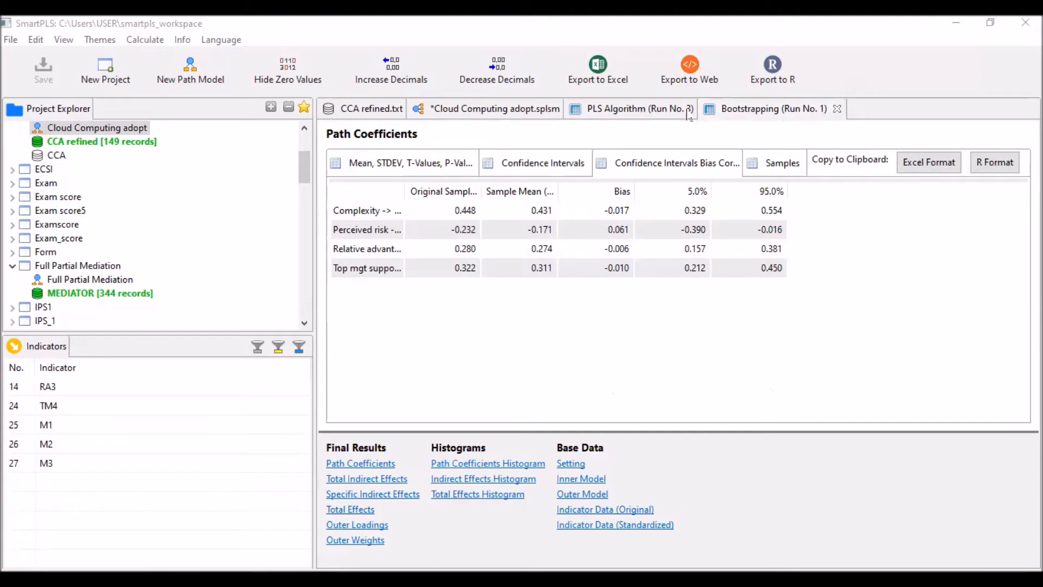
{"action": "left_click", "coordinate": [635, 113]}
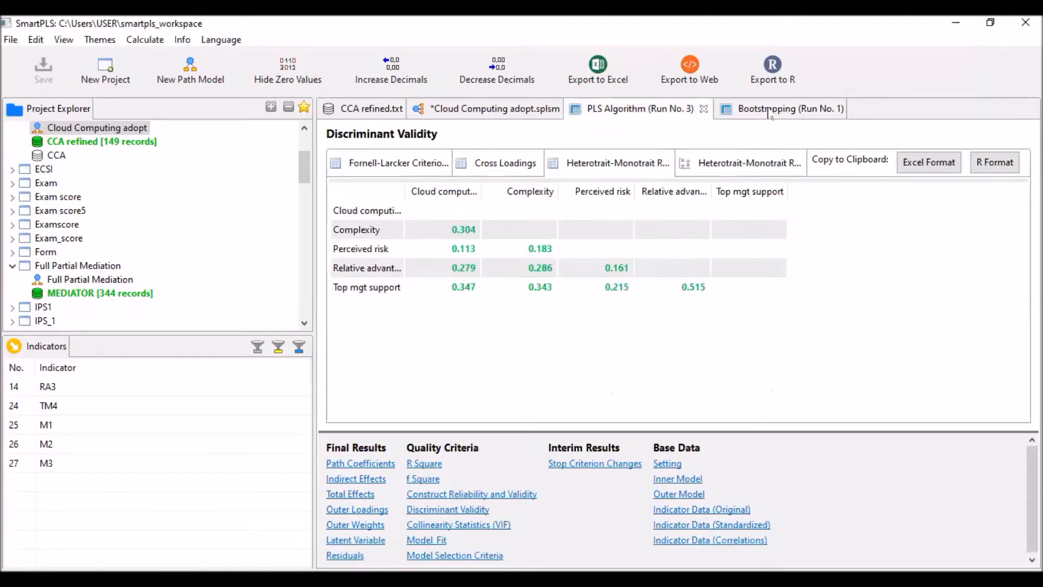
{"action": "left_click", "coordinate": [784, 115]}
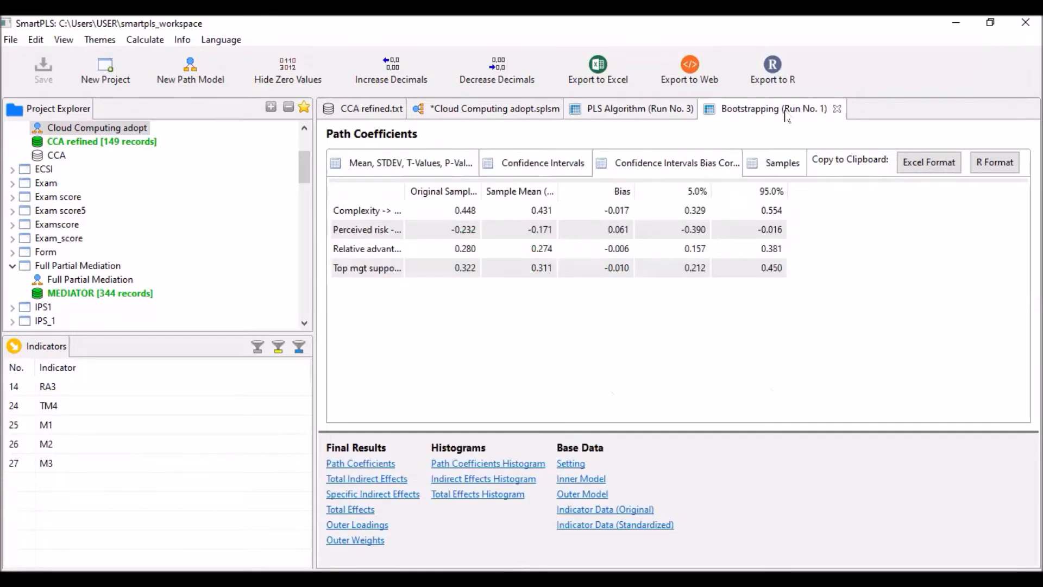
{"action": "left_click", "coordinate": [627, 114]}
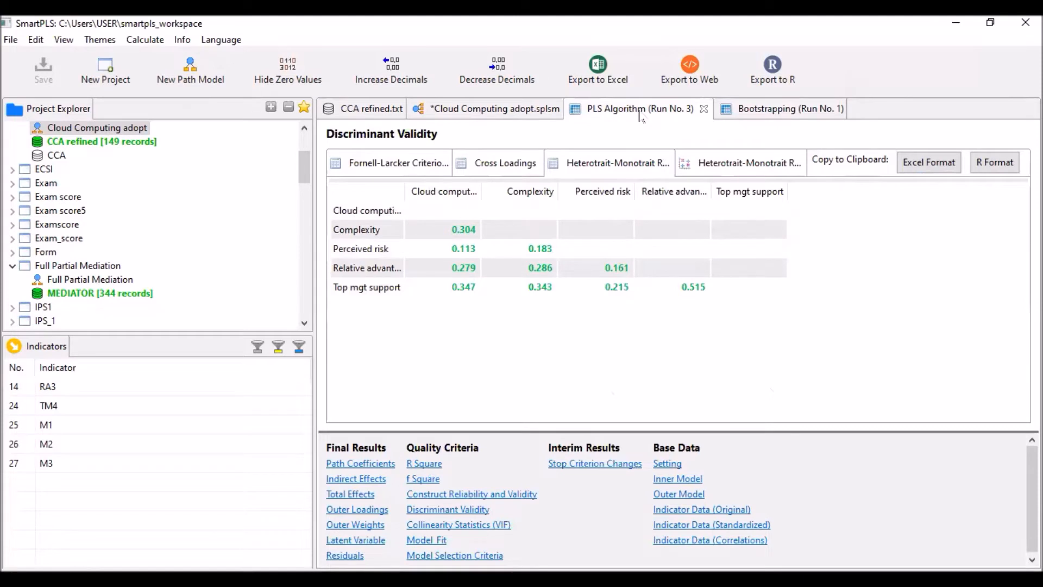
{"action": "left_click", "coordinate": [767, 114]}
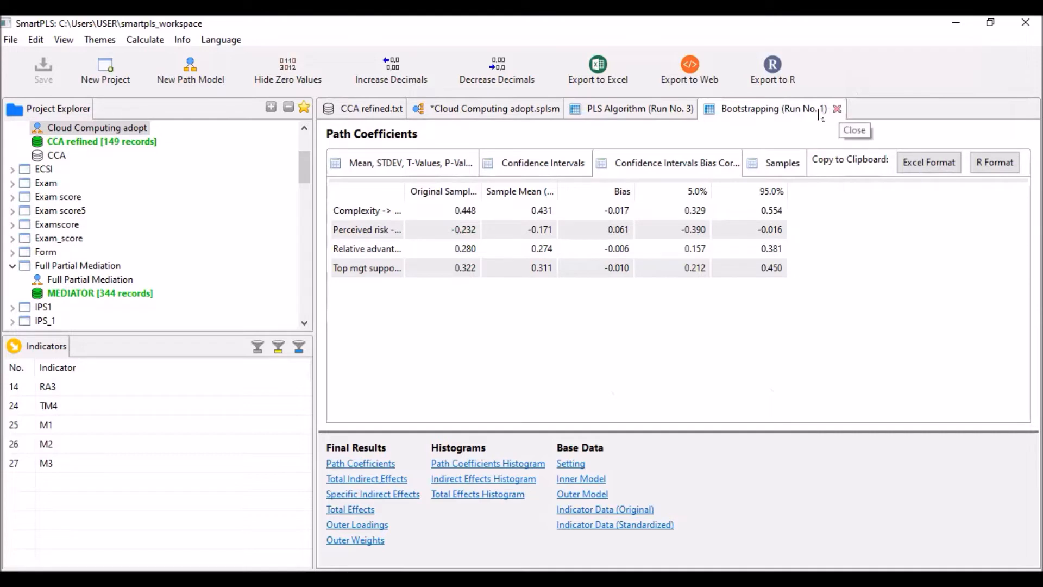
{"action": "left_click", "coordinate": [628, 110]}
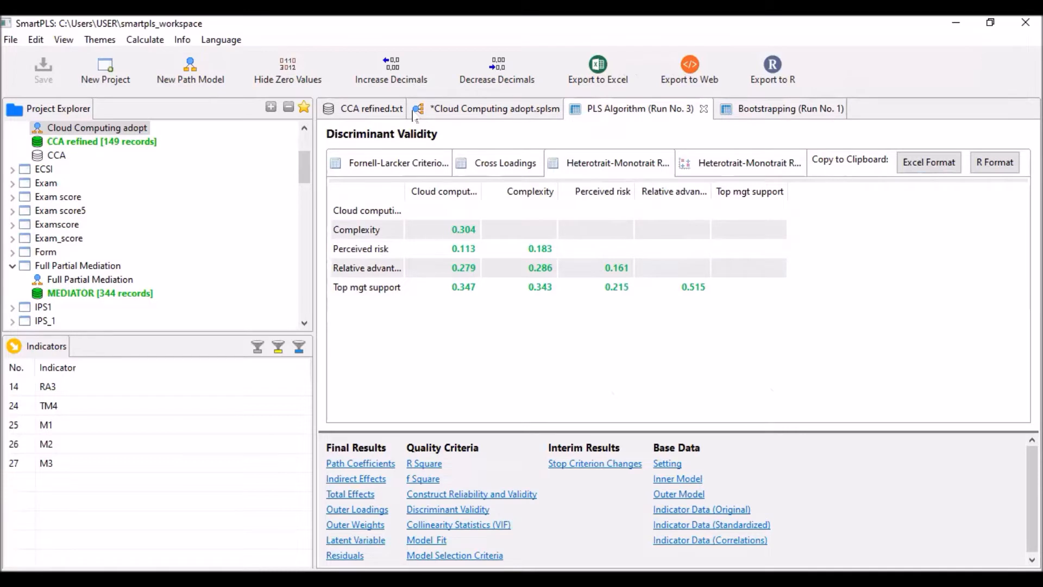
Bring up the Cloud Computing adopt path model and look over the calculation methods available for it.
{"action": "left_click", "coordinate": [148, 40]}
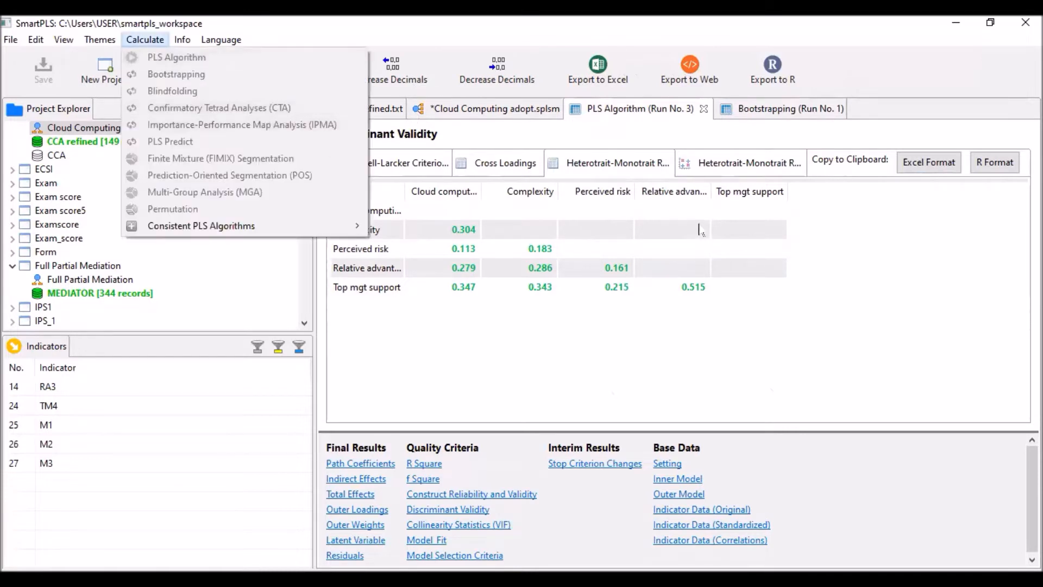
{"action": "left_click", "coordinate": [830, 265]}
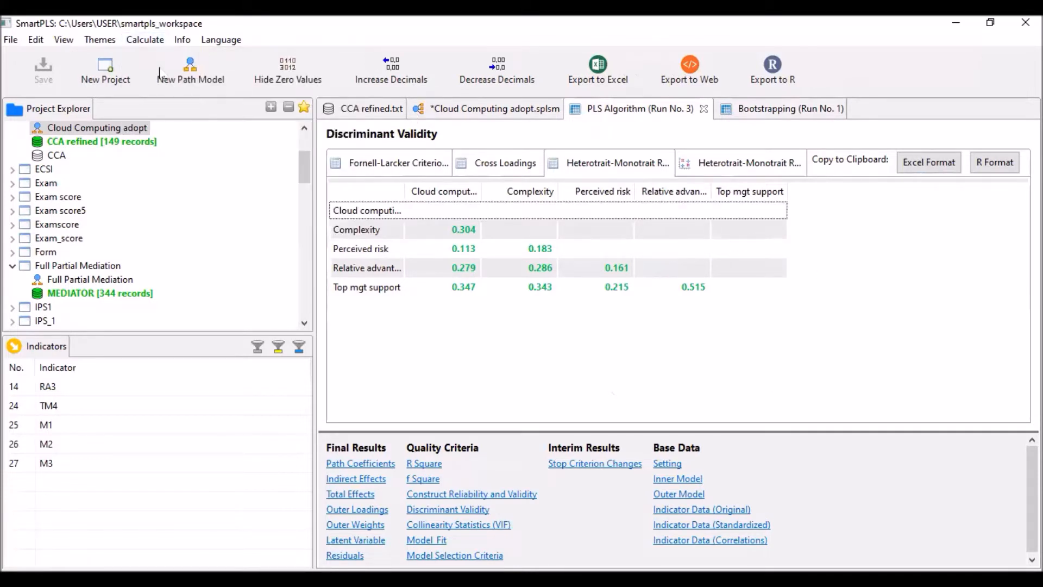
{"action": "left_click", "coordinate": [144, 43]}
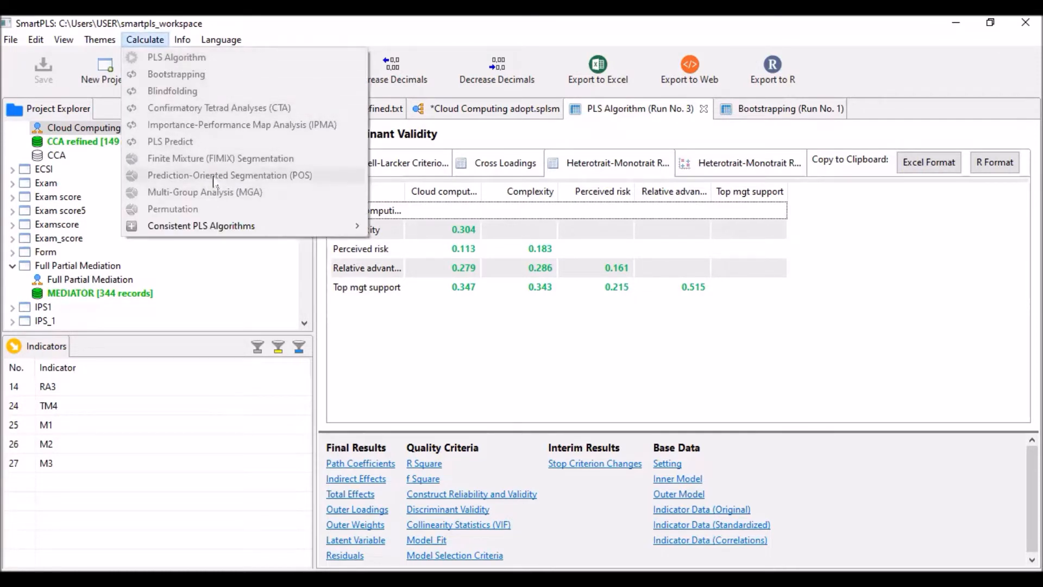
{"action": "left_click", "coordinate": [854, 288]}
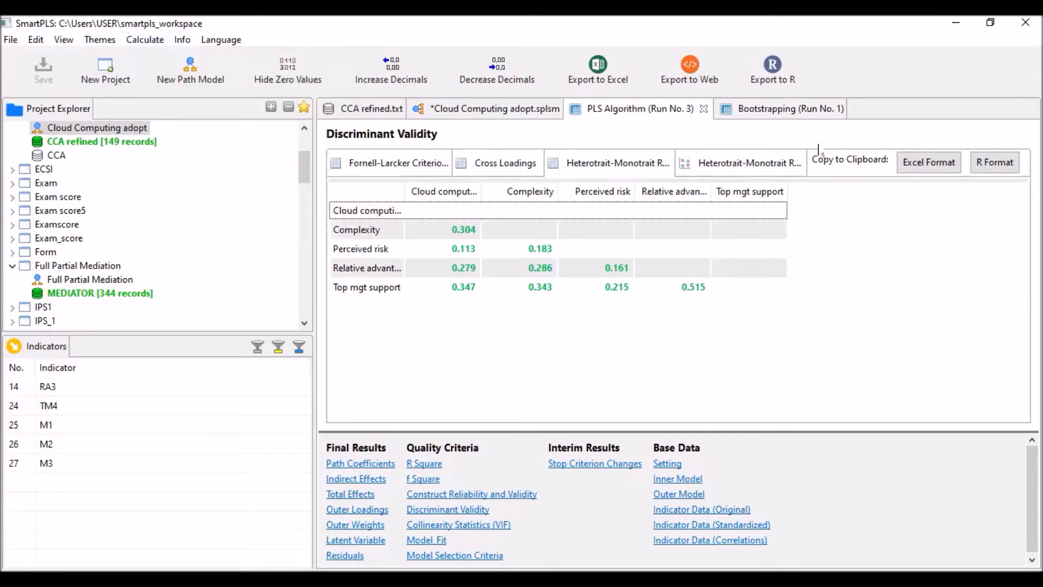
{"action": "left_click", "coordinate": [793, 113]}
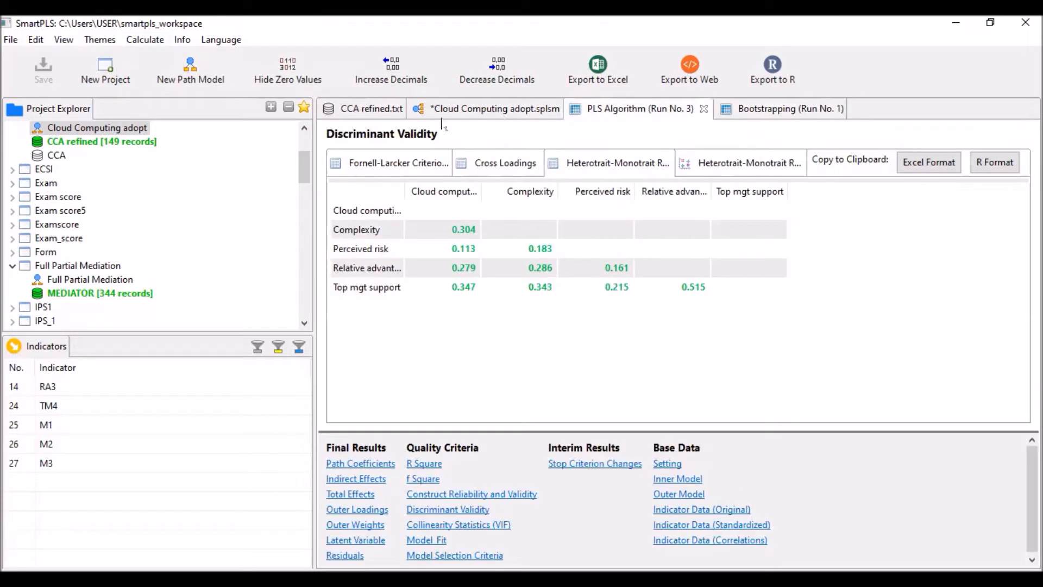
{"action": "left_click", "coordinate": [490, 111]}
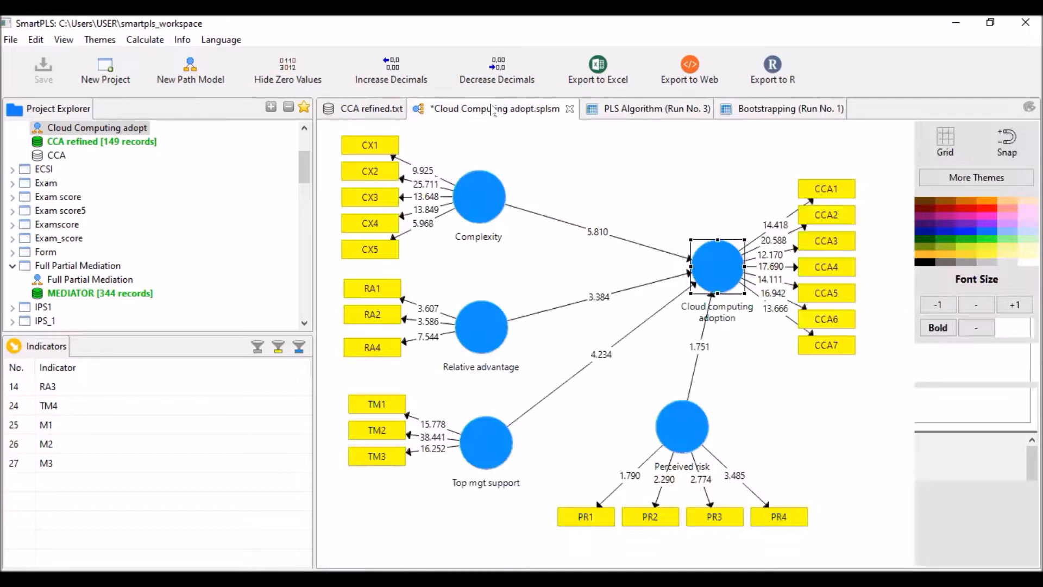
{"action": "left_click", "coordinate": [136, 42]}
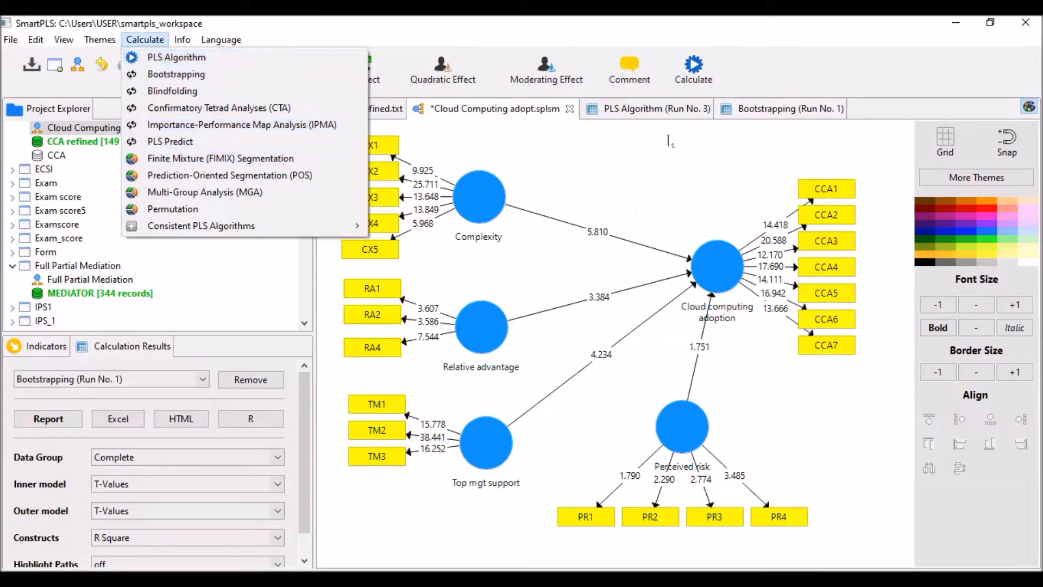
Open the Collinearity Statistics (VIF) results in the PLS Algorithm (Run No. 3) report.
{"action": "left_click", "coordinate": [656, 112]}
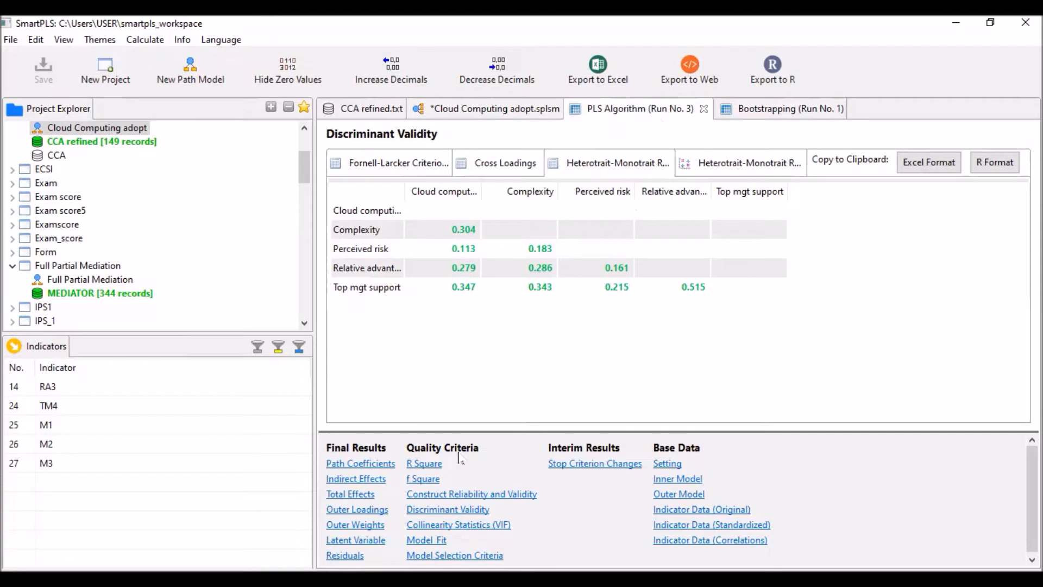
{"action": "left_click", "coordinate": [470, 530]}
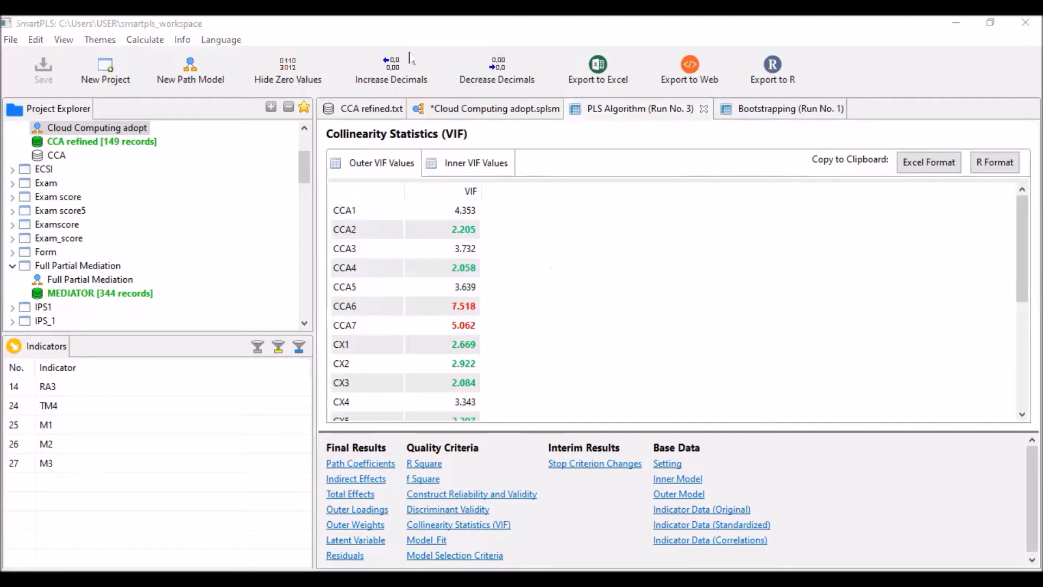
Switch to Adobe Acrobat Reader and examine the VIF ≥ 5 collinearity threshold in the "When to use and how to report the results of PLS-SEM" guidelines.
{"action": "key", "text": "alt+Tab"}
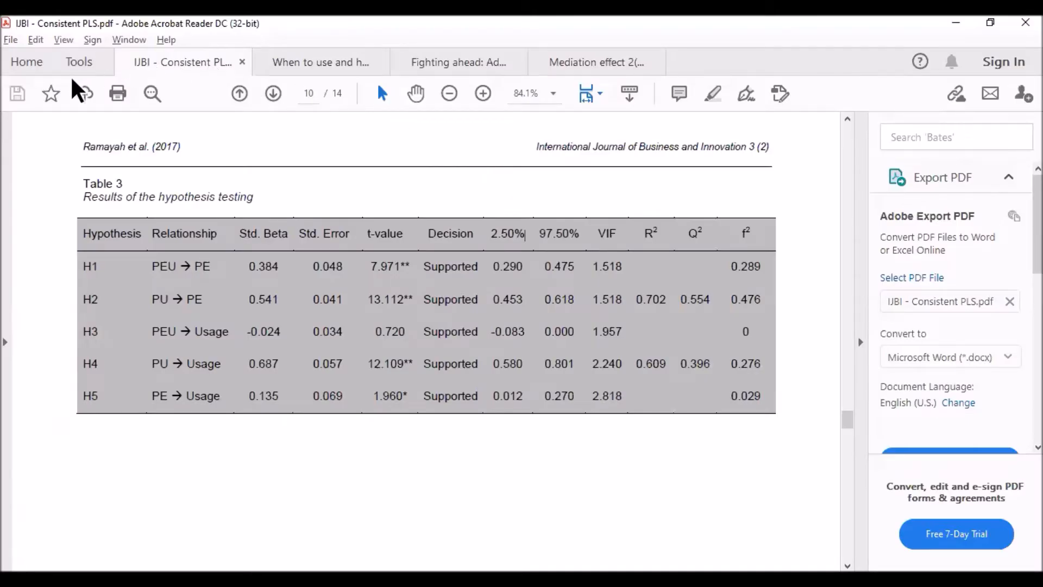
{"action": "left_click", "coordinate": [315, 64]}
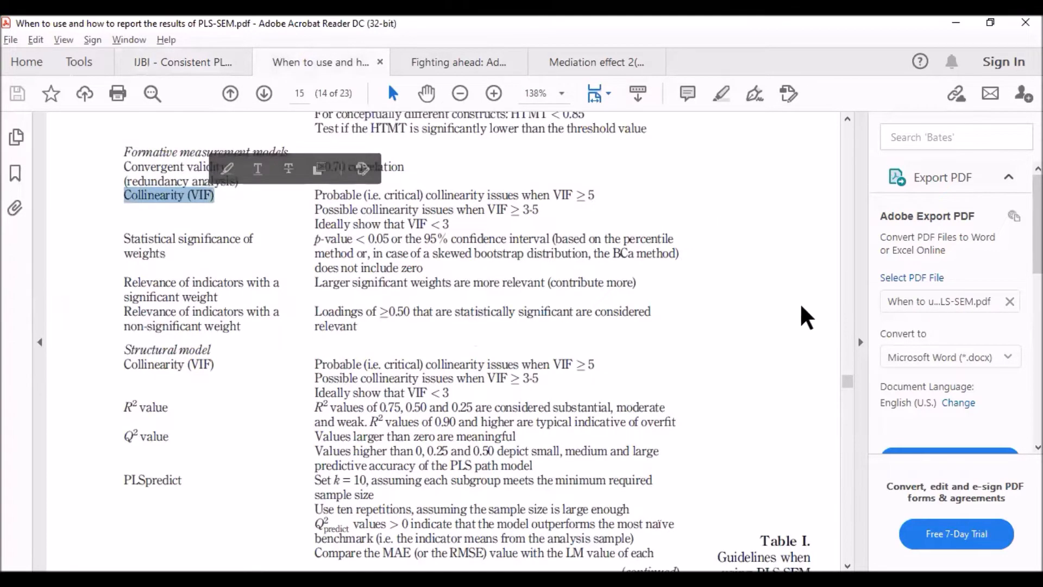
{"action": "scroll", "coordinate": [803, 314], "scroll_direction": "up", "scroll_amount": 3}
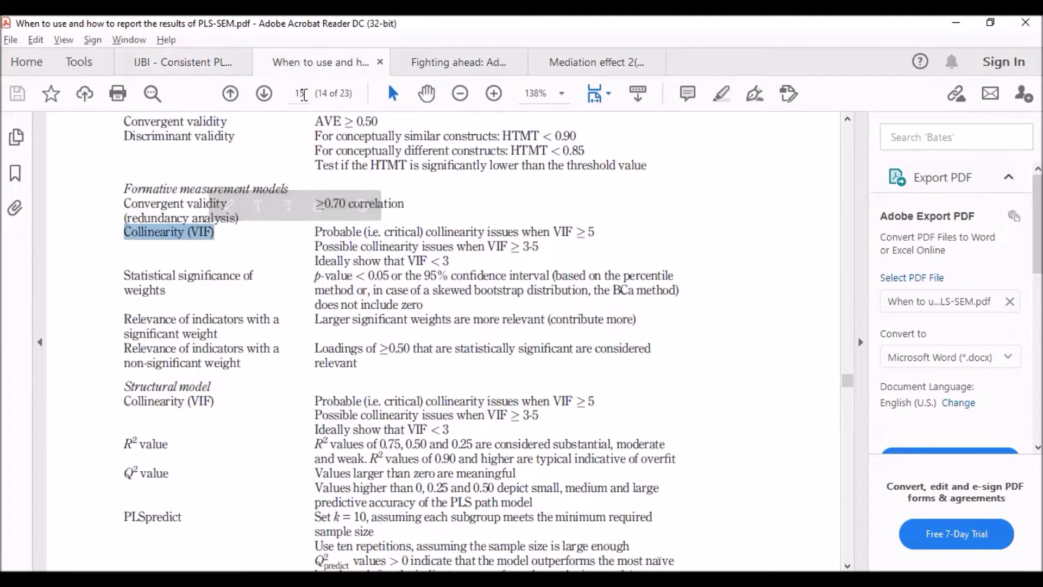
{"action": "left_click", "coordinate": [293, 95]}
{"action": "left_click", "coordinate": [487, 289]}
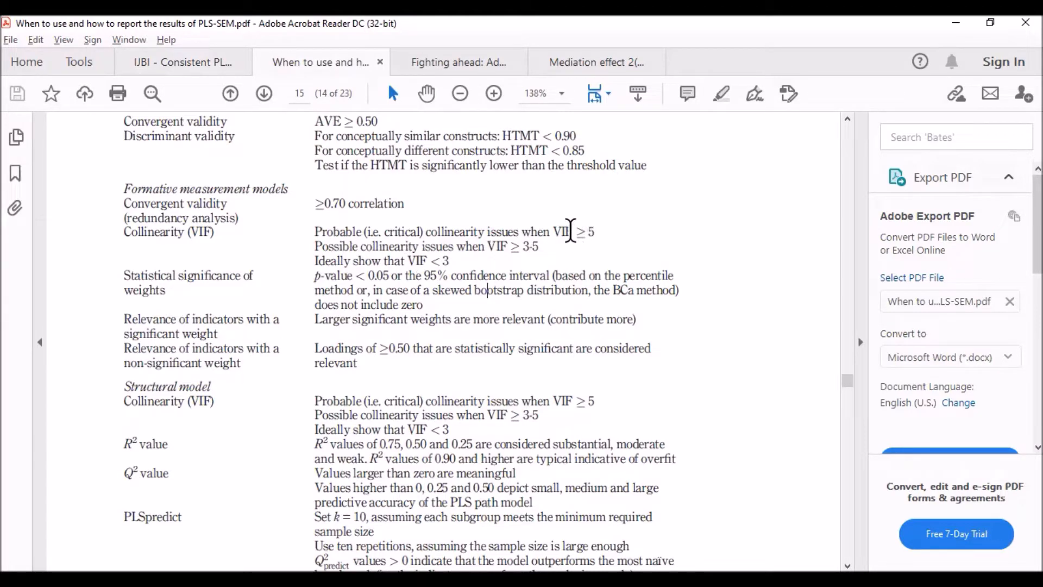
{"action": "left_click_drag", "start_coordinate": [598, 230], "coordinate": [560, 232]}
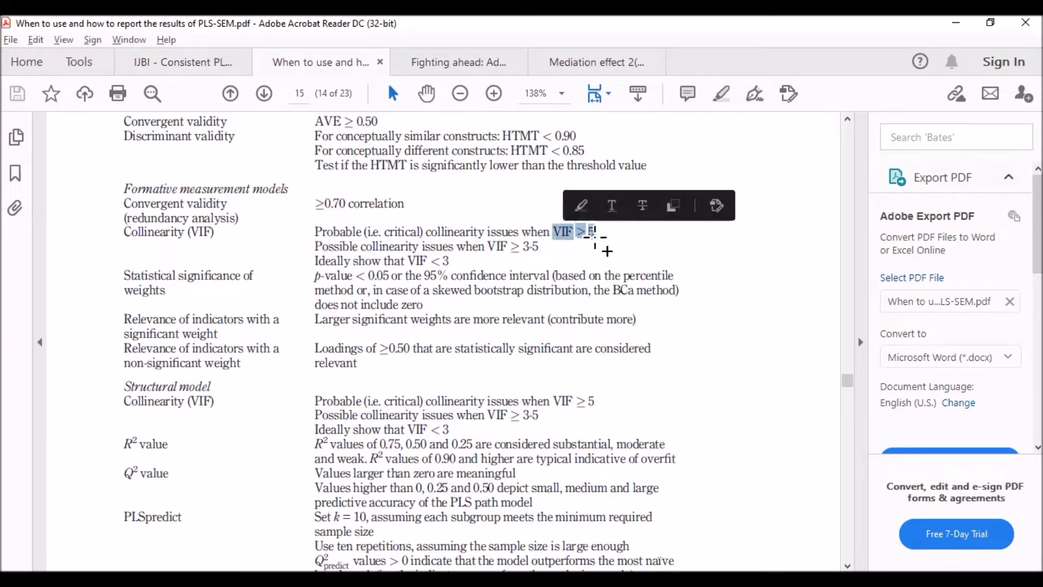
{"action": "left_click", "coordinate": [532, 231]}
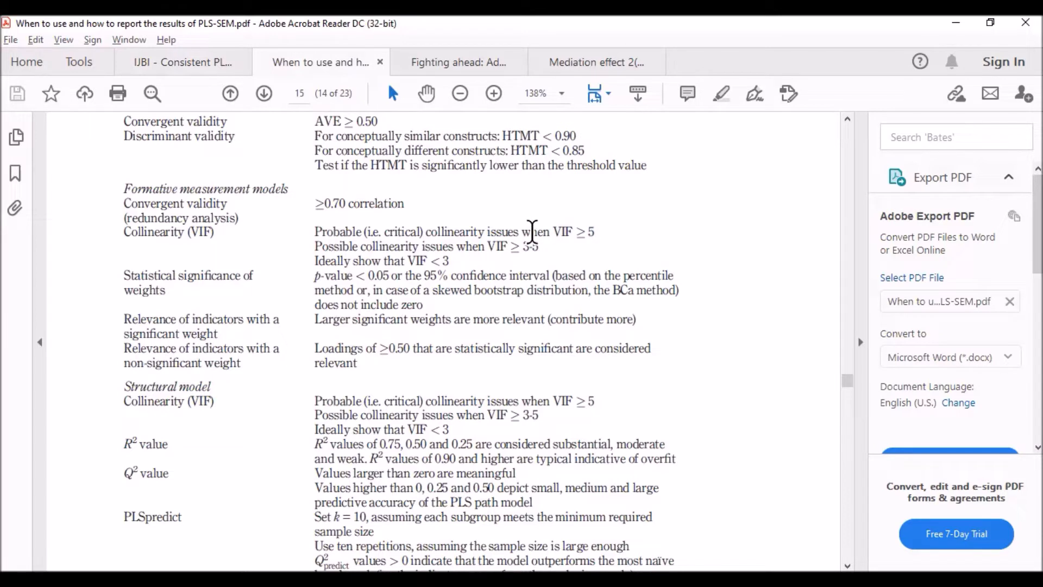
{"action": "left_click_drag", "start_coordinate": [596, 233], "coordinate": [552, 233]}
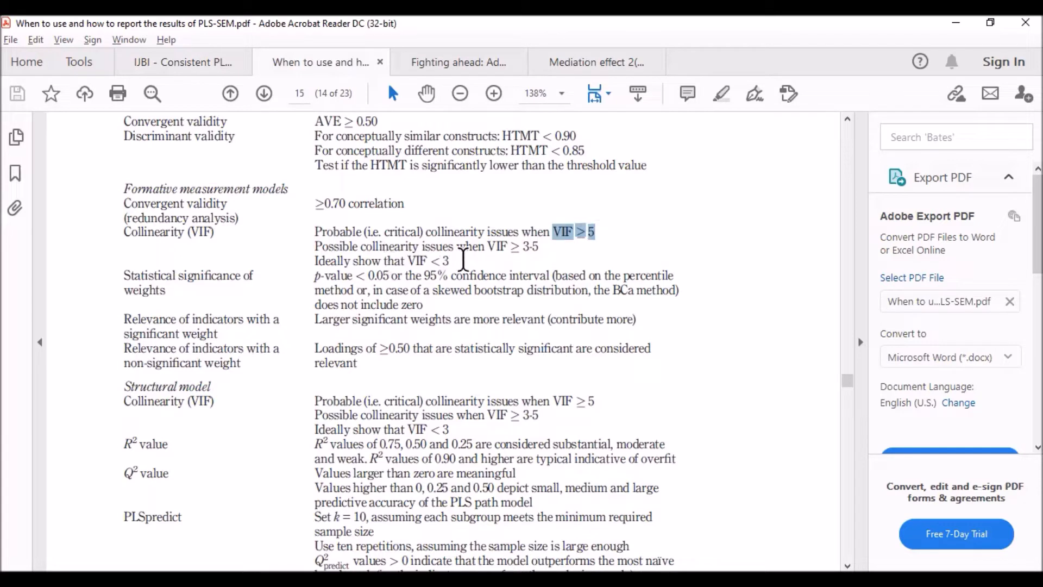
Compare the guideline thresholds for possible collinearity (VIF ≥ 3-5) and the ideal level (VIF < 3), and leave the PDF.
{"action": "left_click", "coordinate": [491, 246]}
{"action": "left_click_drag", "start_coordinate": [491, 246], "coordinate": [528, 250]}
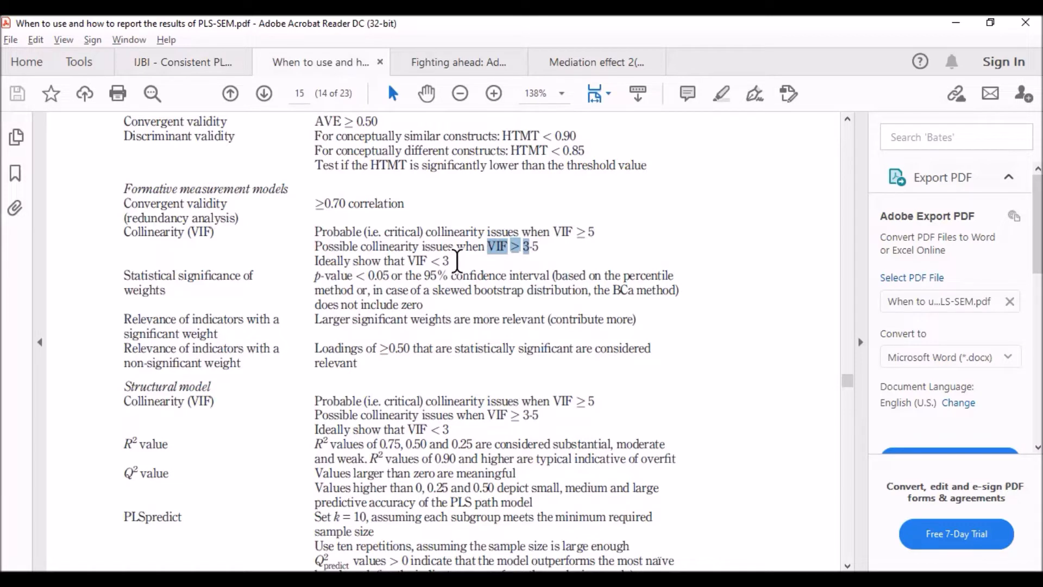
{"action": "left_click_drag", "start_coordinate": [451, 260], "coordinate": [429, 261]}
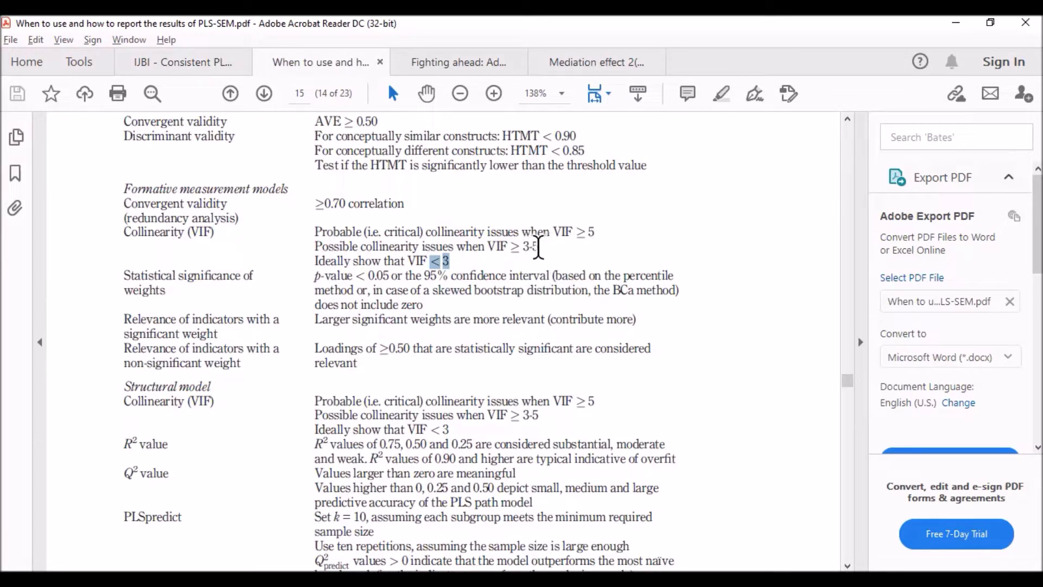
{"action": "left_click_drag", "start_coordinate": [539, 248], "coordinate": [353, 252]}
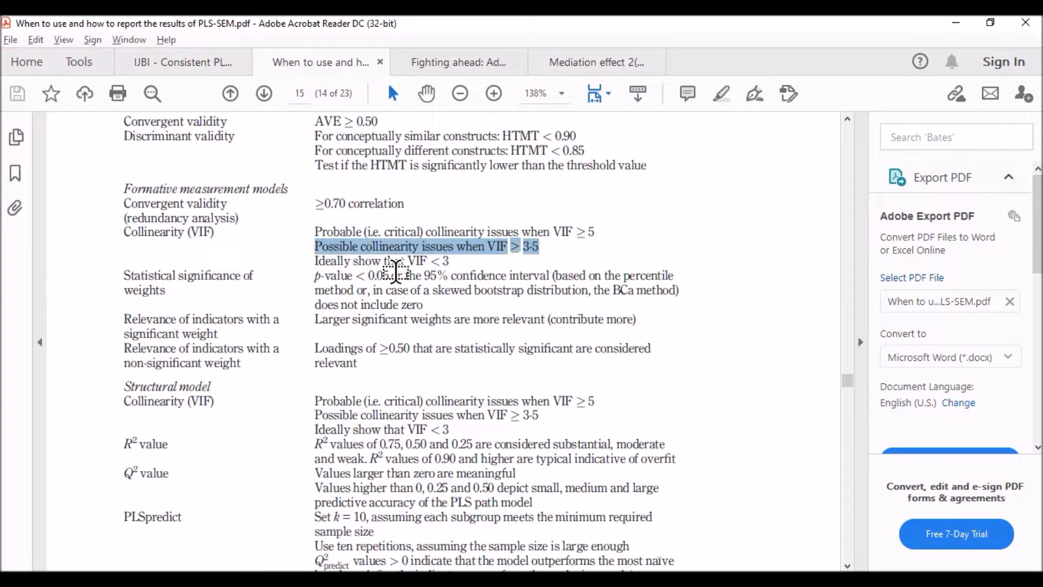
{"action": "key", "text": "alt+Tab"}
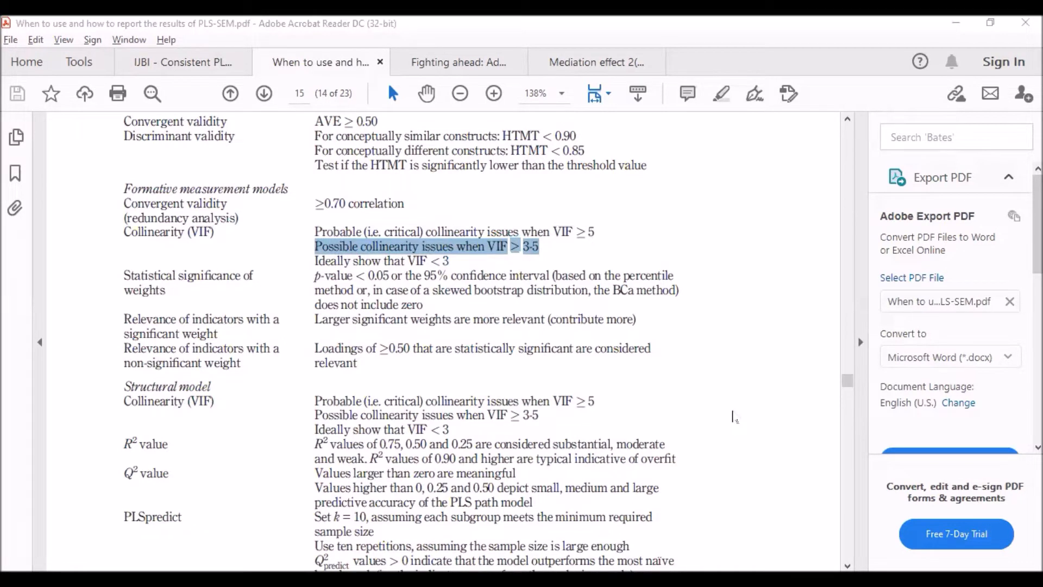
Switch to SmartPLS and copy the Inner VIF Values table to the clipboard in Excel format.
{"action": "key", "text": "alt+Tab"}
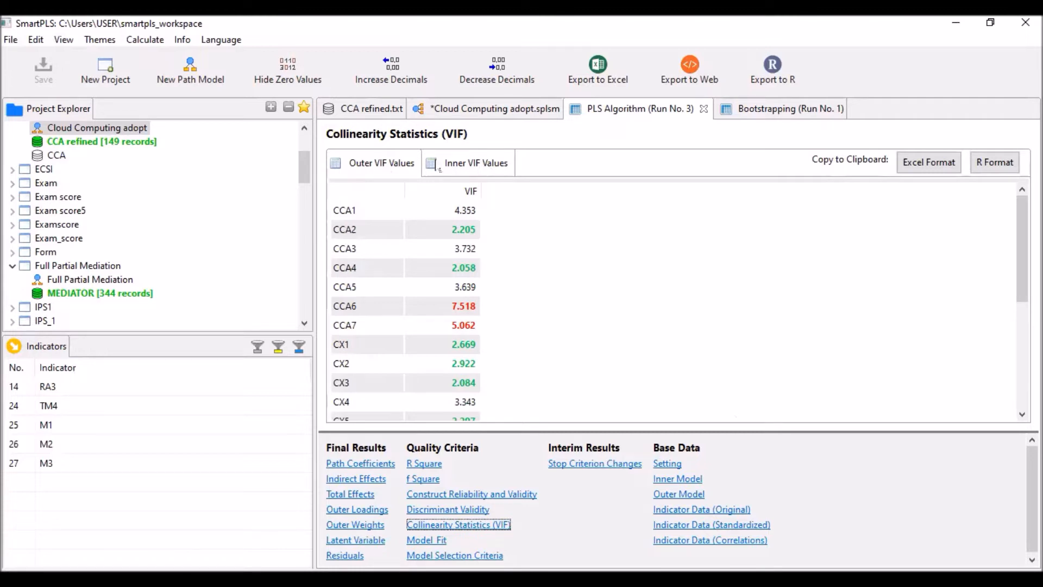
{"action": "left_click", "coordinate": [474, 172]}
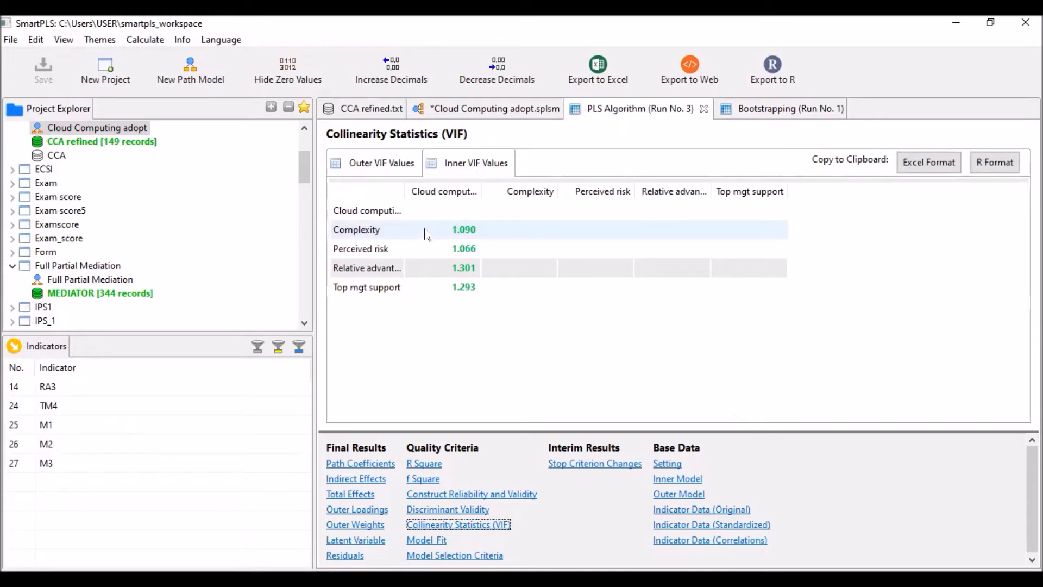
{"action": "left_click", "coordinate": [356, 230]}
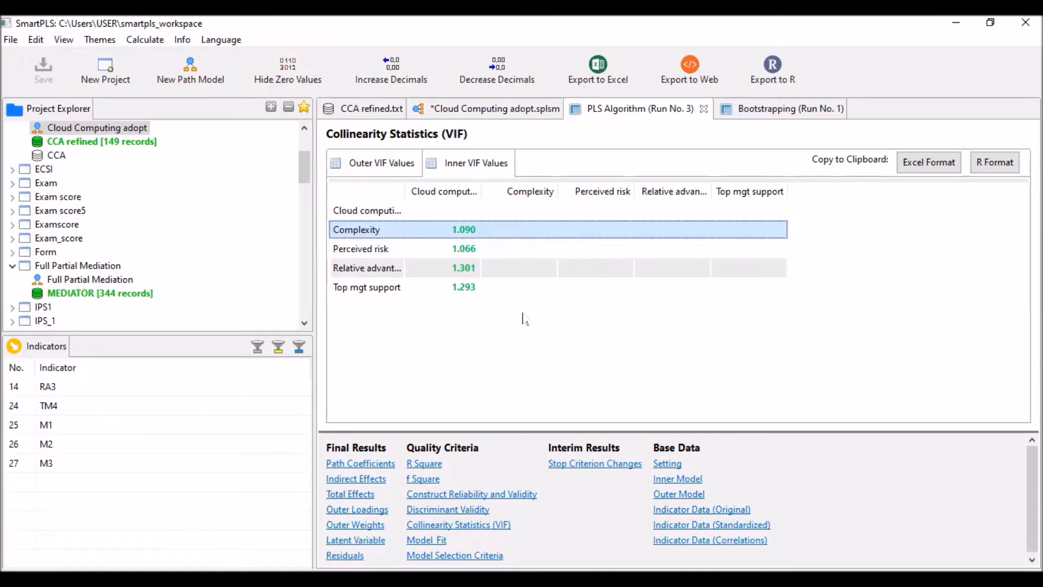
{"action": "left_click", "coordinate": [935, 169]}
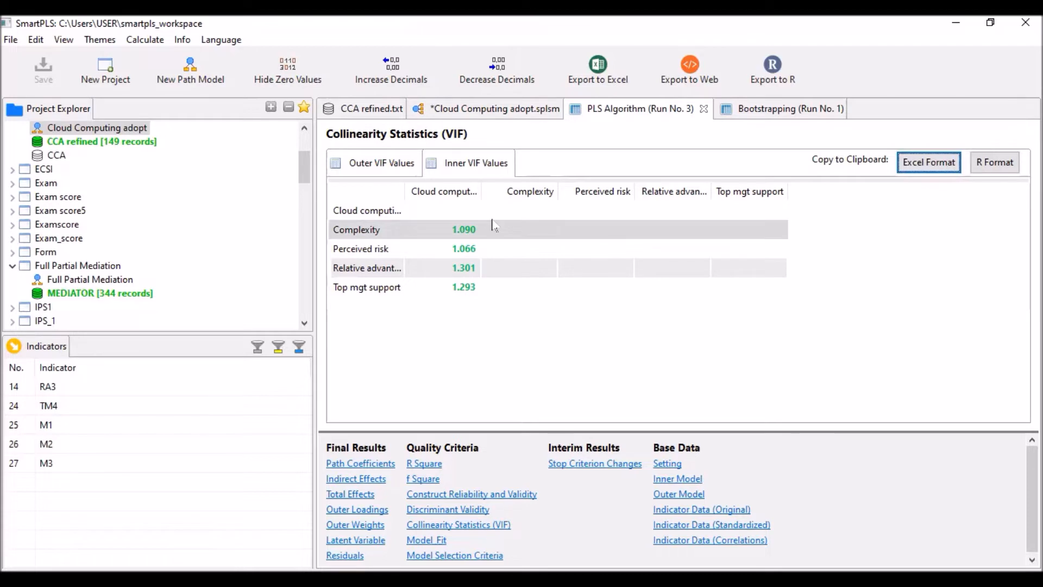
Switch to Excel, paste the inner VIF table at K58, and move its four values into the VIF column for H1 to H4.
{"action": "key", "text": "alt+Tab"}
{"action": "left_click", "coordinate": [775, 452]}
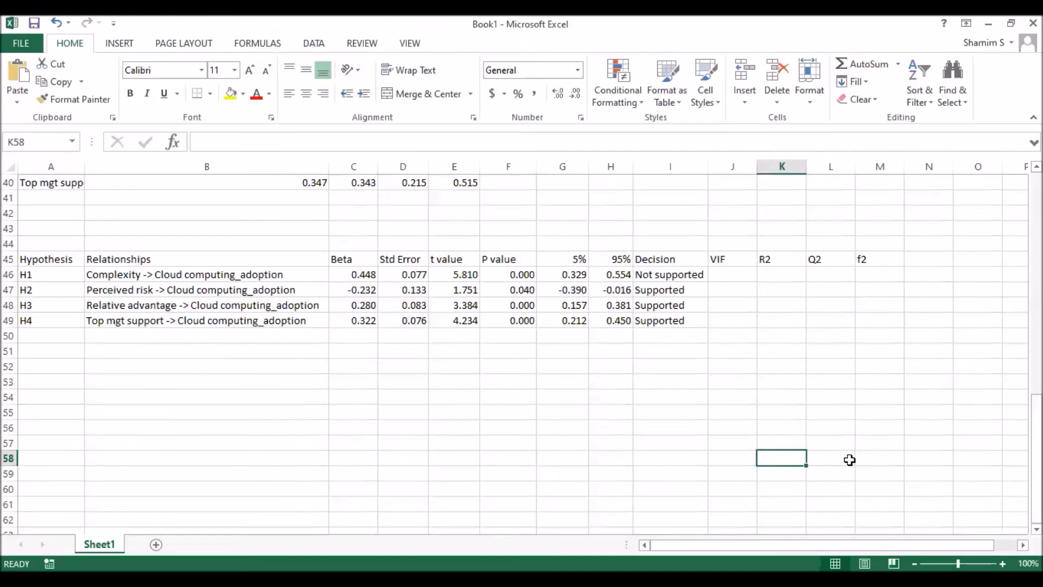
{"action": "key", "text": "ctrl+v"}
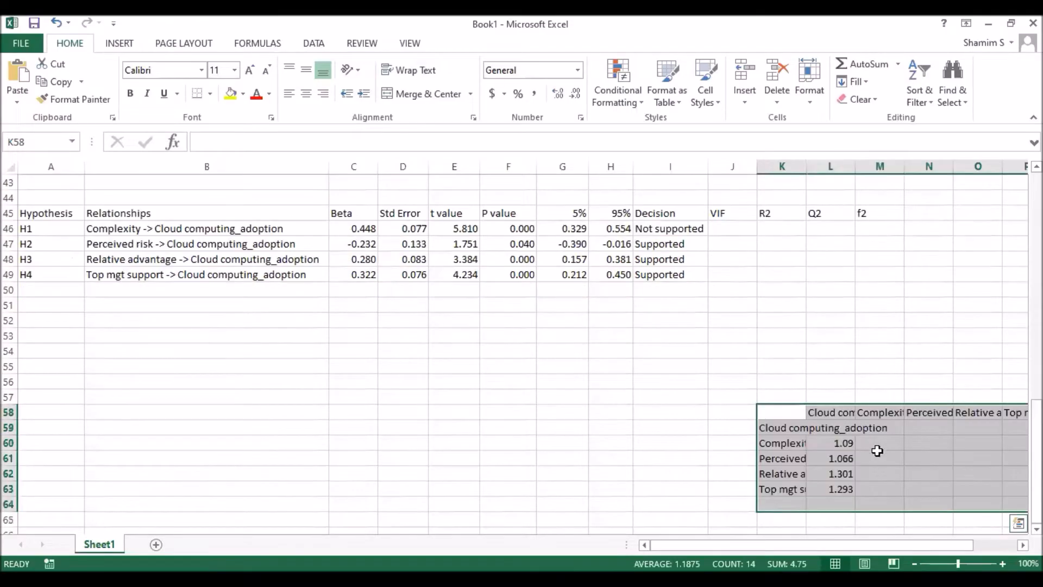
{"action": "left_click_drag", "start_coordinate": [840, 442], "coordinate": [840, 488]}
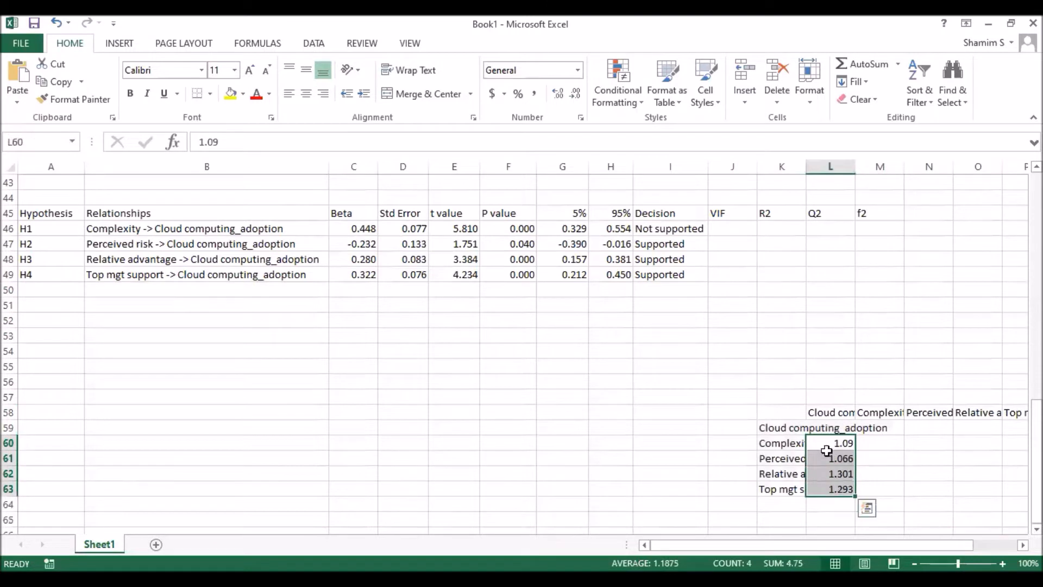
{"action": "left_click_drag", "start_coordinate": [826, 436], "coordinate": [743, 235]}
Clear the leftover pasted VIF table labels below the hypothesis results table.
{"action": "left_click_drag", "start_coordinate": [754, 400], "coordinate": [850, 482]}
{"action": "key", "text": "Delete"}
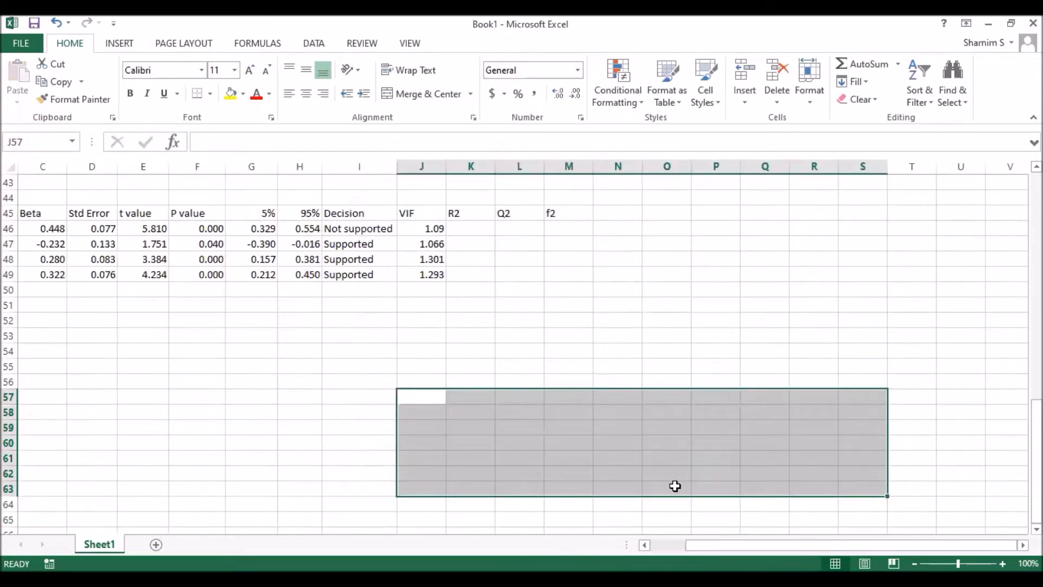
{"action": "scroll", "coordinate": [586, 417], "scroll_direction": "left", "scroll_amount": 2}
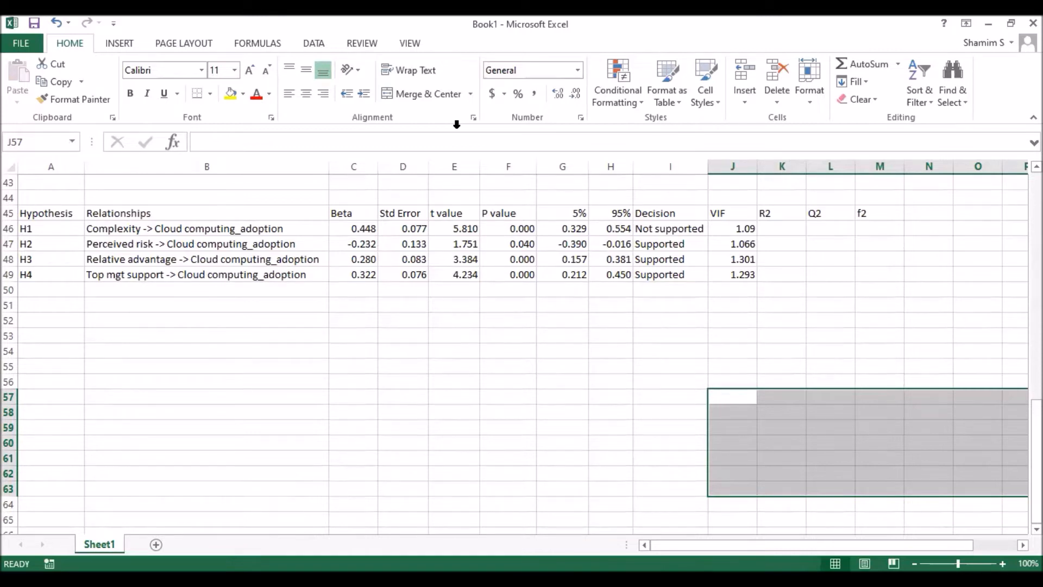
Switch to SmartPLS and examine how the predictor constructs link to Cloud computing adoption in the Cloud Computing adopt path model.
{"action": "key", "text": "alt+Tab"}
{"action": "left_click", "coordinate": [504, 111]}
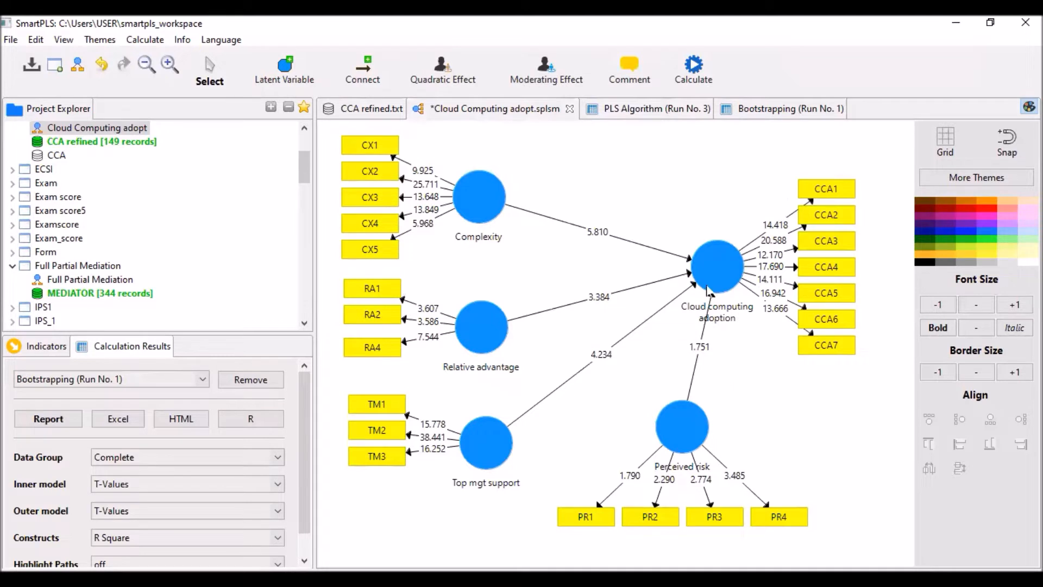
{"action": "left_click", "coordinate": [719, 267]}
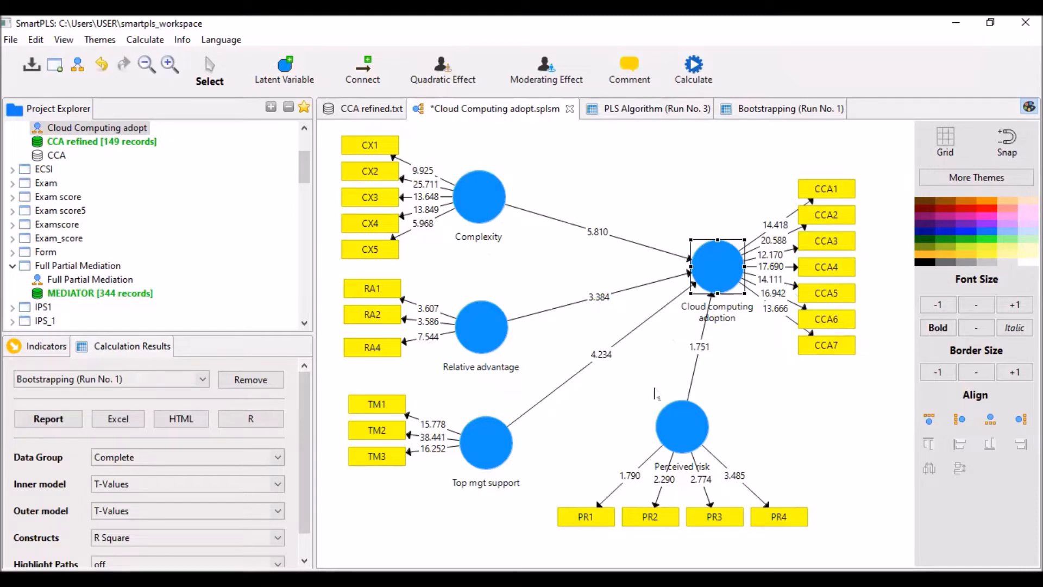
{"action": "left_click", "coordinate": [680, 431]}
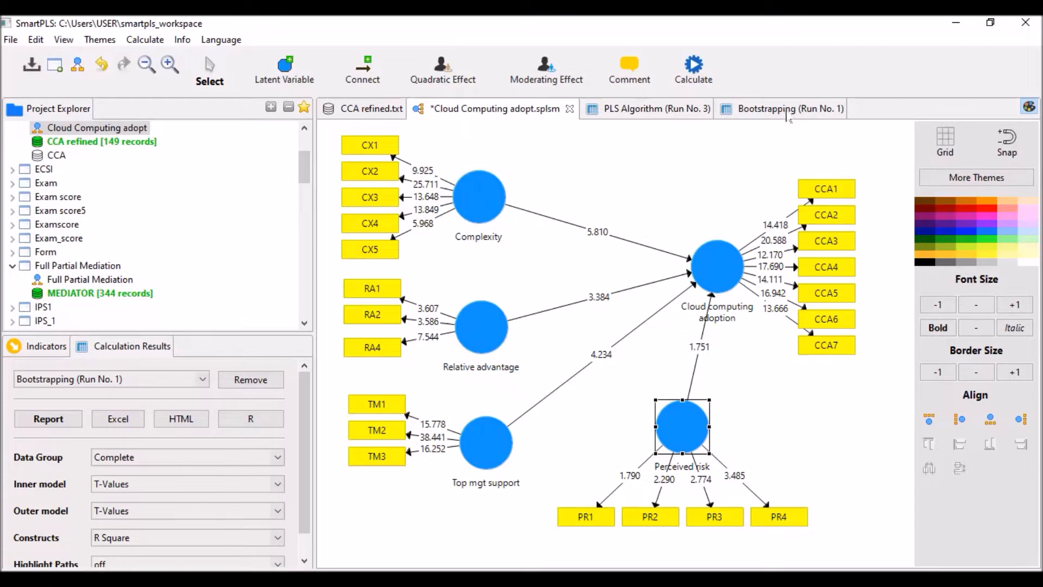
{"action": "left_click", "coordinate": [478, 214]}
{"action": "left_click", "coordinate": [469, 318]}
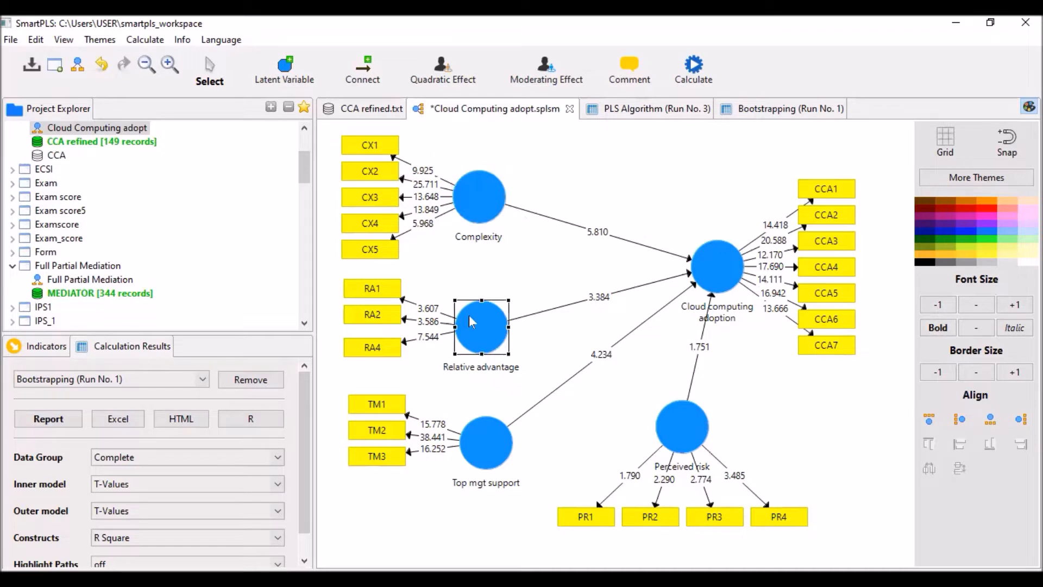
Shift the Complexity, Relative advantage and Top mgt support constructs slightly closer to Cloud computing adoption in the path model.
{"action": "left_click_drag", "start_coordinate": [481, 196], "coordinate": [491, 190]}
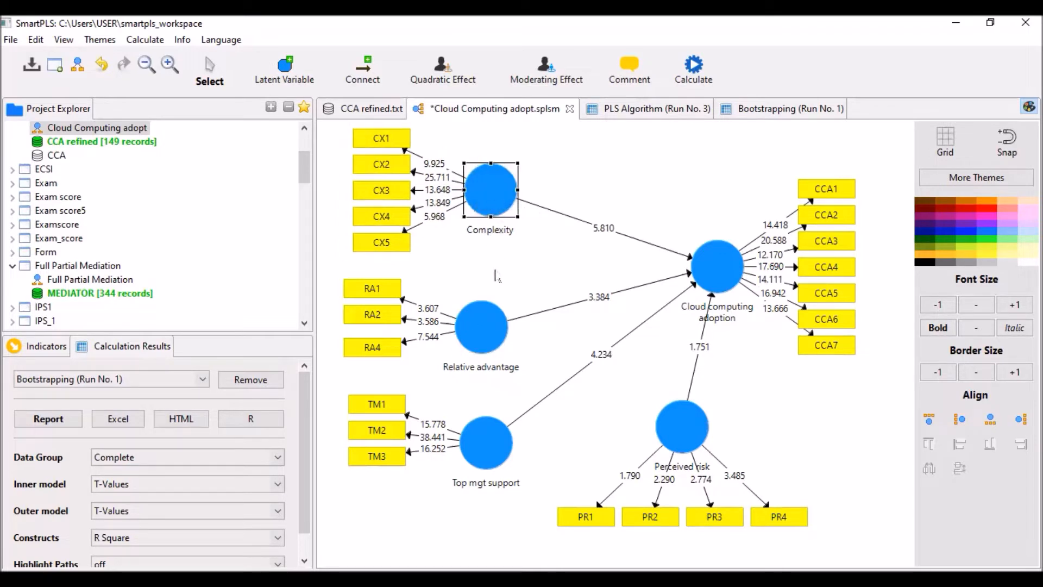
{"action": "left_click_drag", "start_coordinate": [478, 325], "coordinate": [488, 328]}
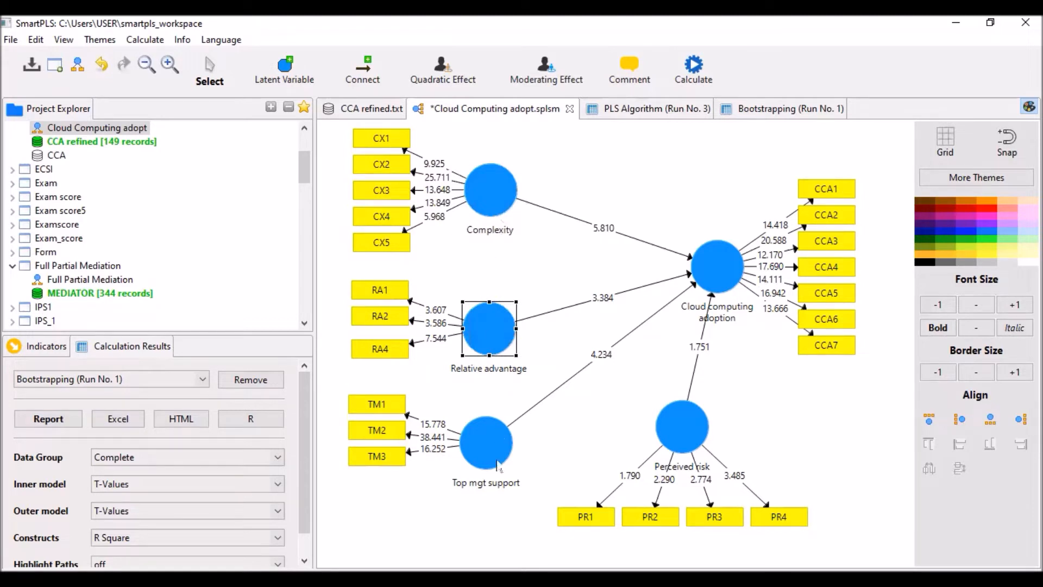
{"action": "left_click_drag", "start_coordinate": [485, 447], "coordinate": [493, 448]}
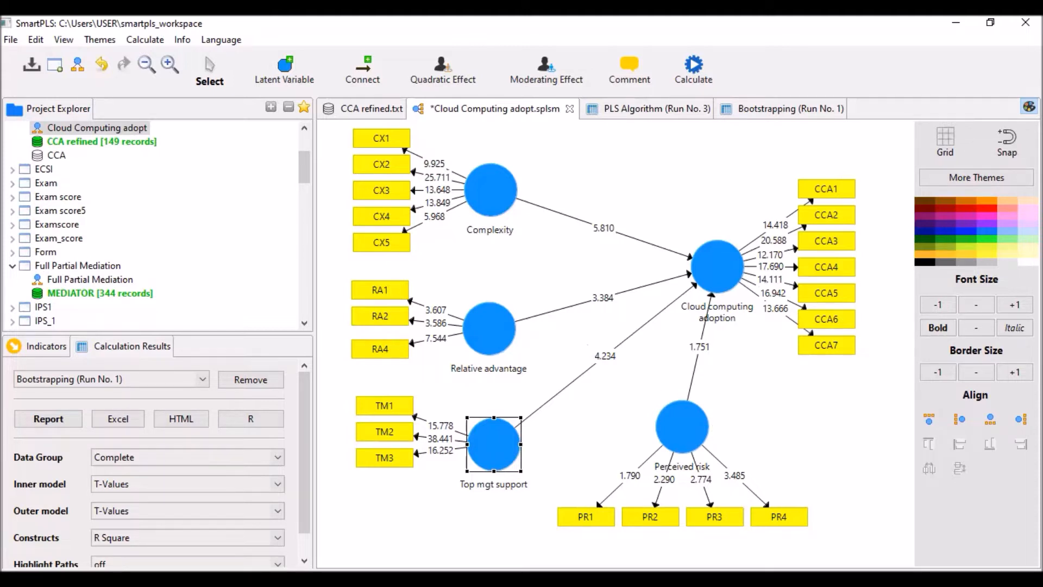
Open the R Square results in the PLS Algorithm (Run No. 3) report and copy the matrix in Excel format.
{"action": "key", "text": "alt+Tab"}
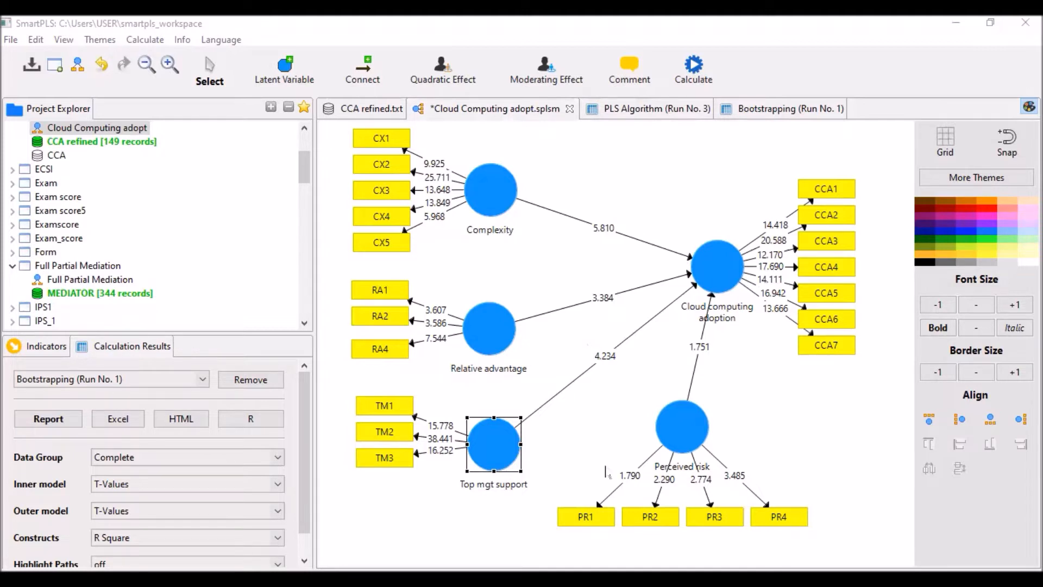
{"action": "left_click", "coordinate": [566, 332]}
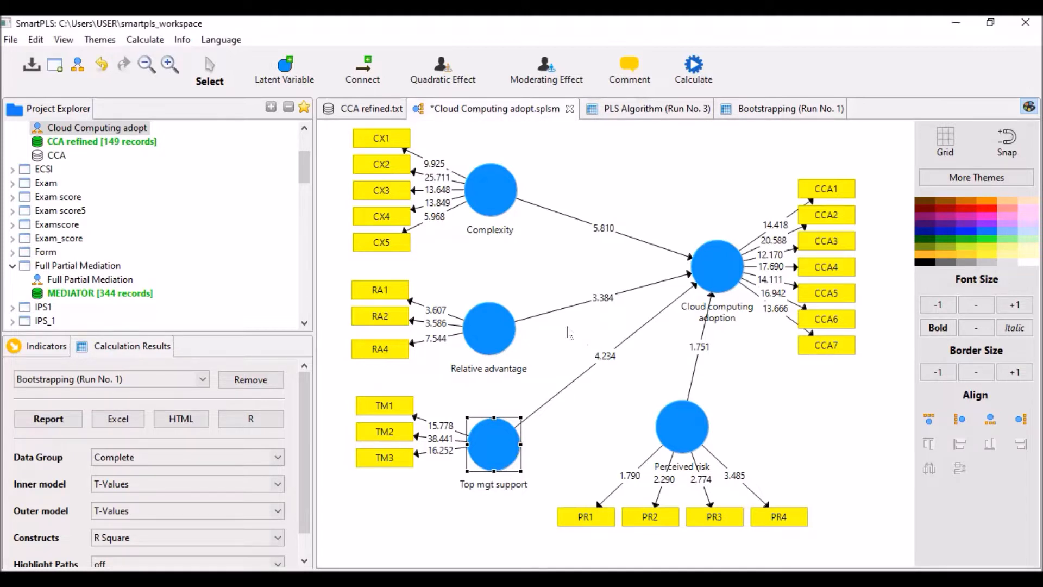
{"action": "left_click", "coordinate": [717, 278]}
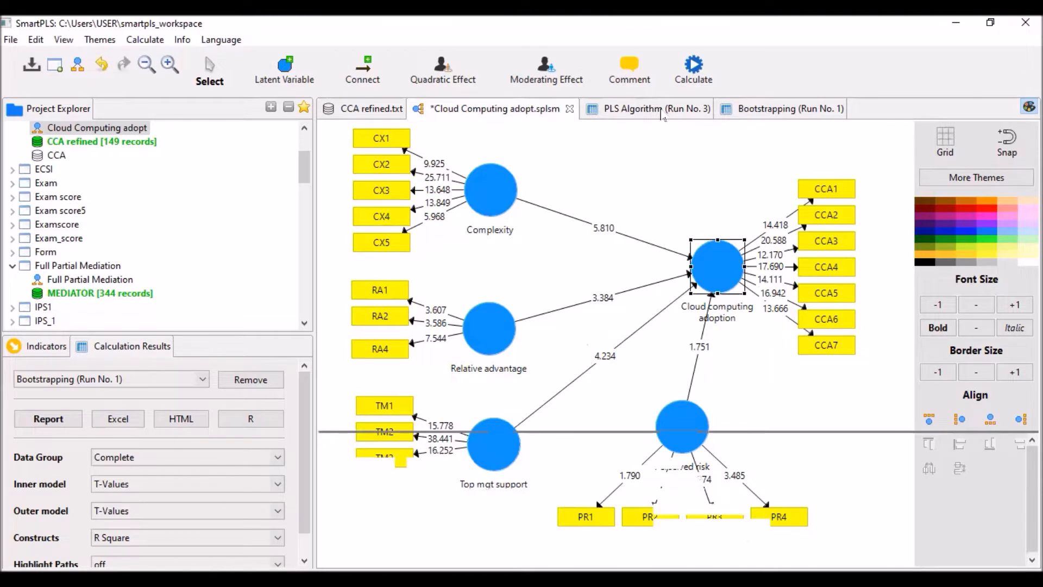
{"action": "left_click", "coordinate": [662, 109]}
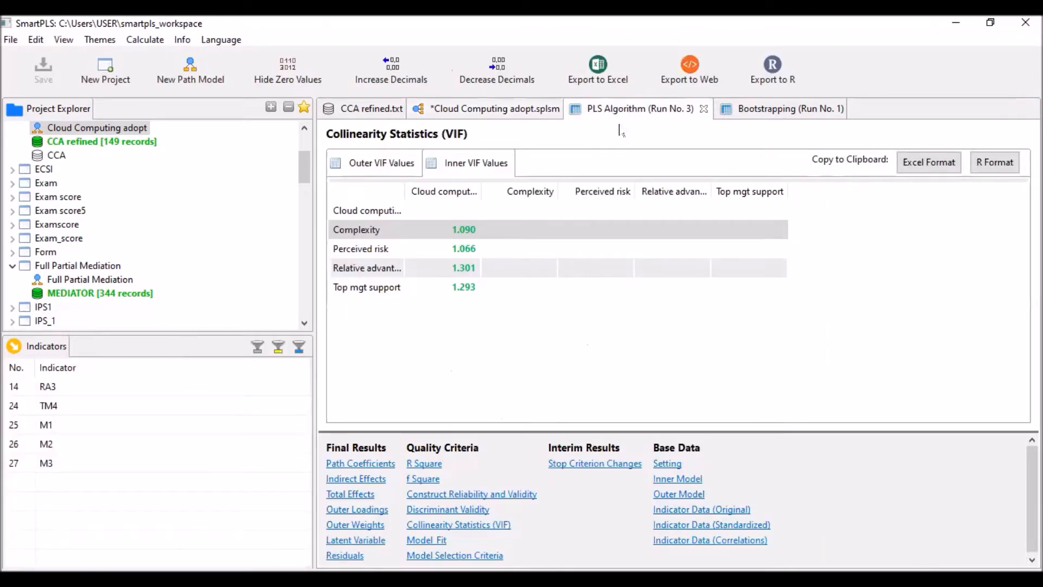
{"action": "left_click", "coordinate": [413, 464]}
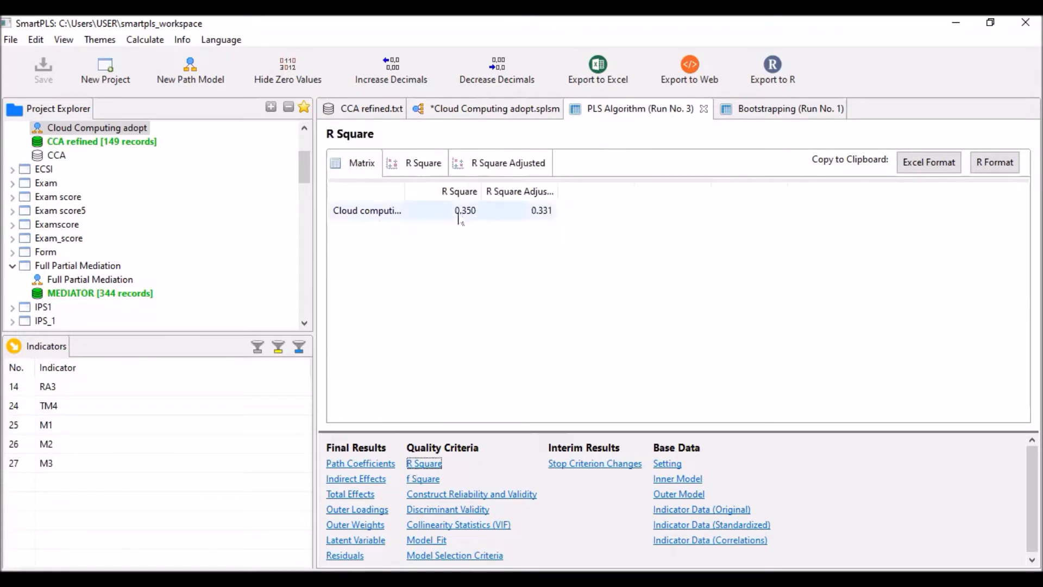
{"action": "left_click", "coordinate": [926, 164]}
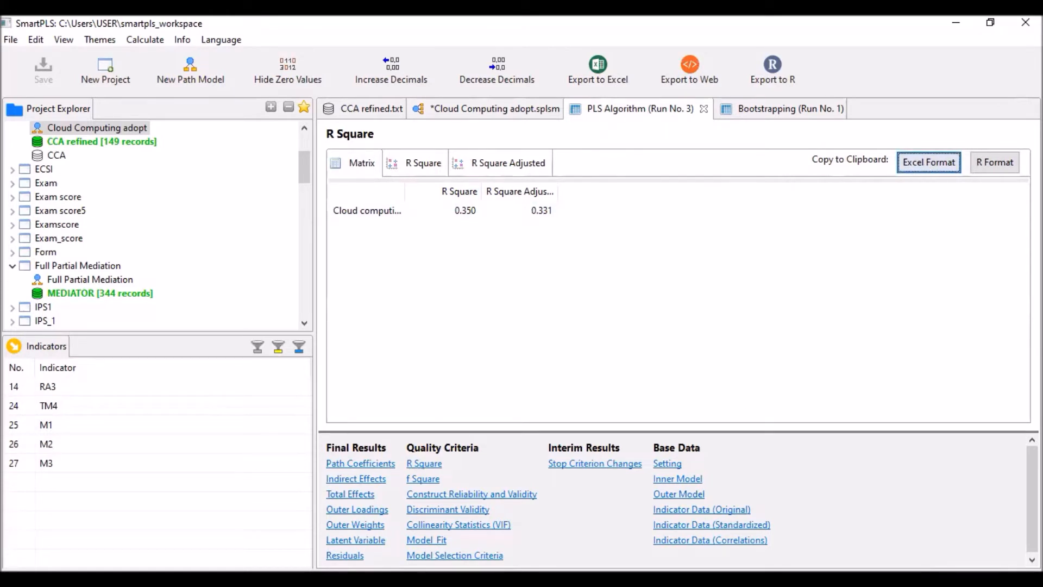
Open the f Square results in the PLS Algorithm (Run No. 3) report and copy the matrix in Excel format.
{"action": "key", "text": "alt+Tab"}
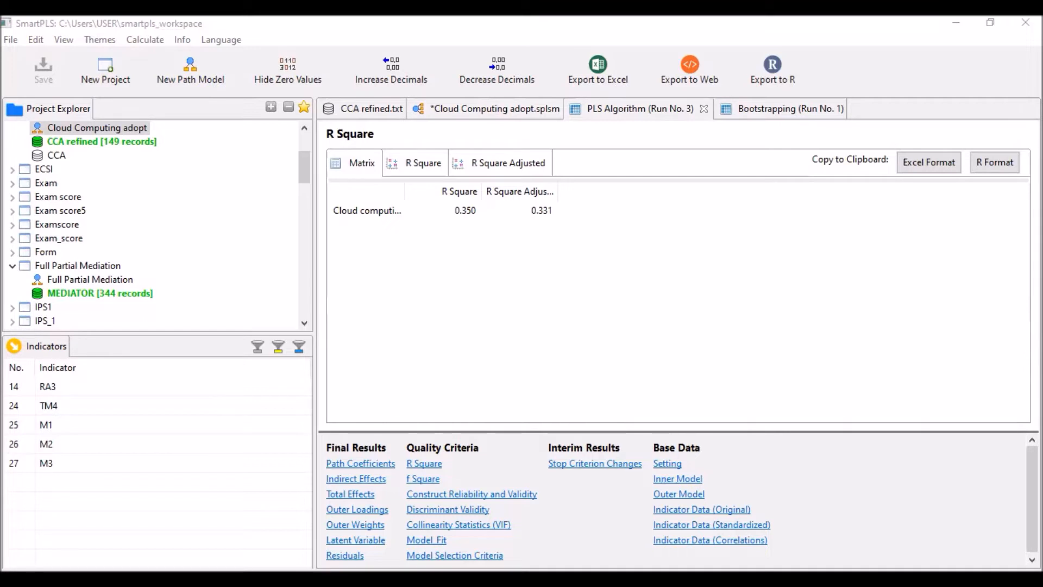
{"action": "left_click", "coordinate": [657, 282]}
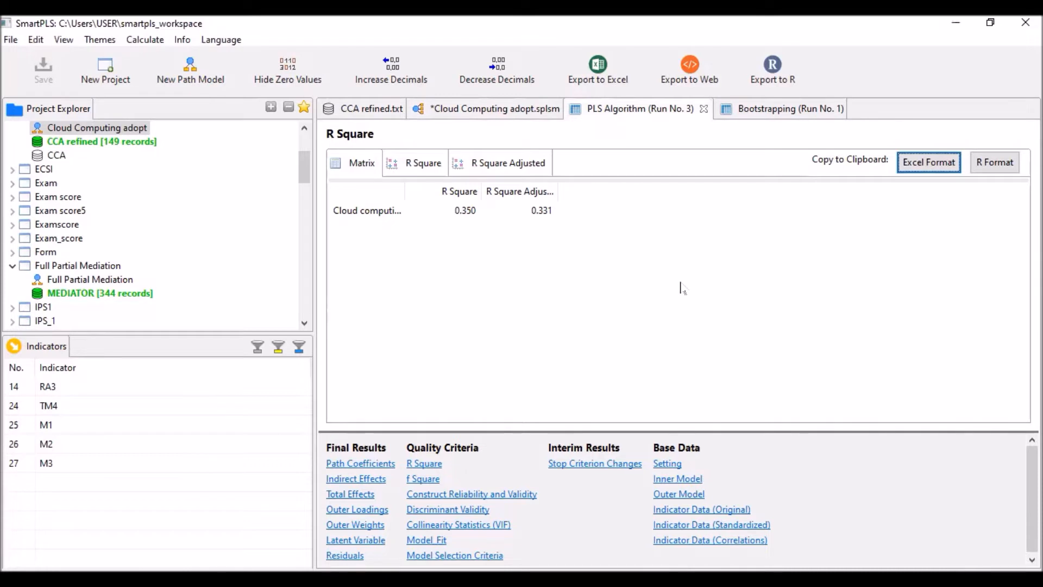
{"action": "left_click", "coordinate": [424, 480]}
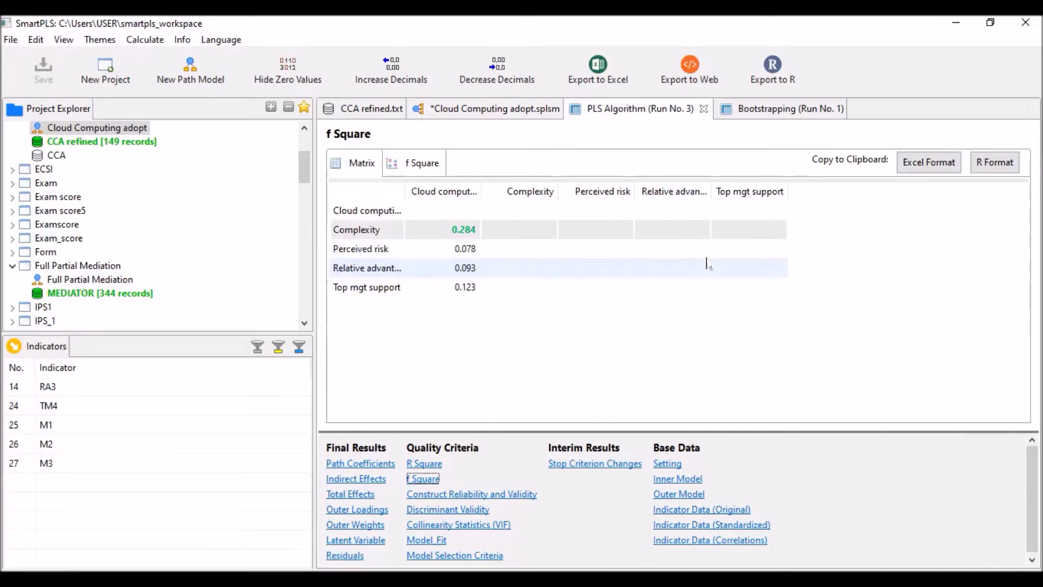
{"action": "left_click", "coordinate": [931, 163]}
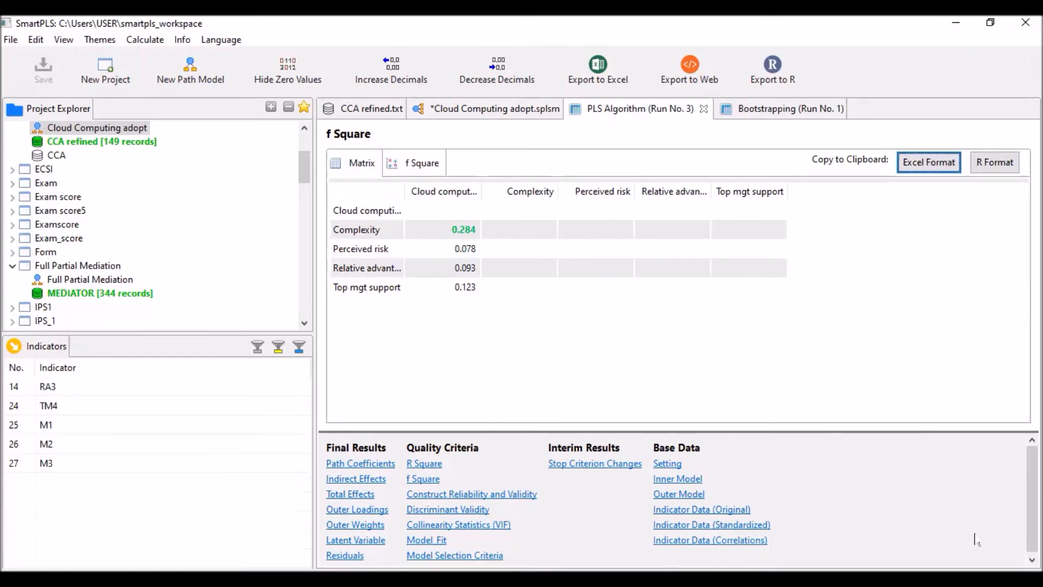
Switch to Excel, paste the f Square matrix at K52, and copy its four values into the f2 column for H1 to H4.
{"action": "key", "text": "alt+Tab"}
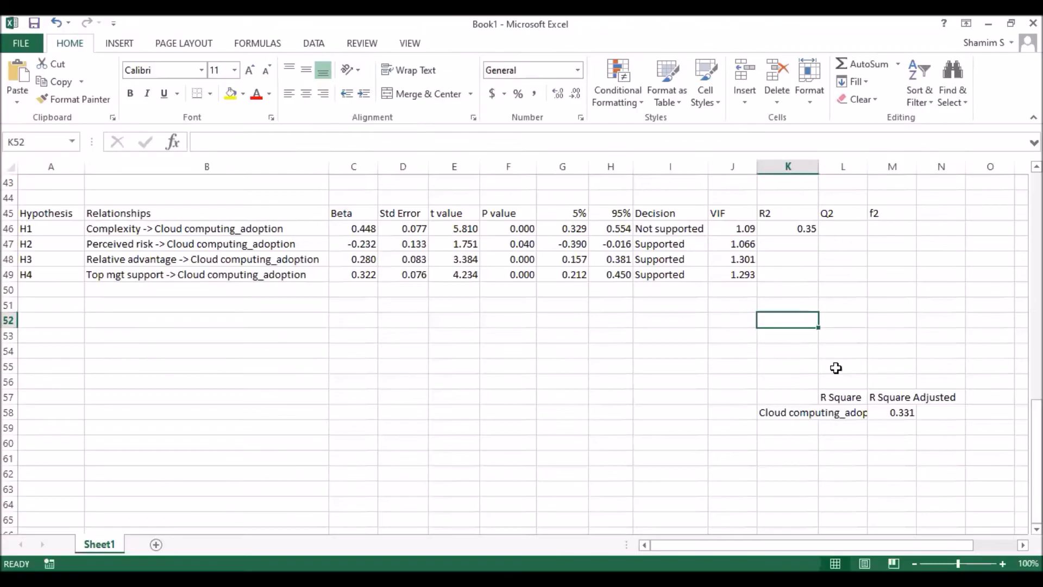
{"action": "key", "text": "ctrl+v"}
{"action": "left_click_drag", "start_coordinate": [847, 353], "coordinate": [844, 400]}
{"action": "key", "text": "ctrl+c"}
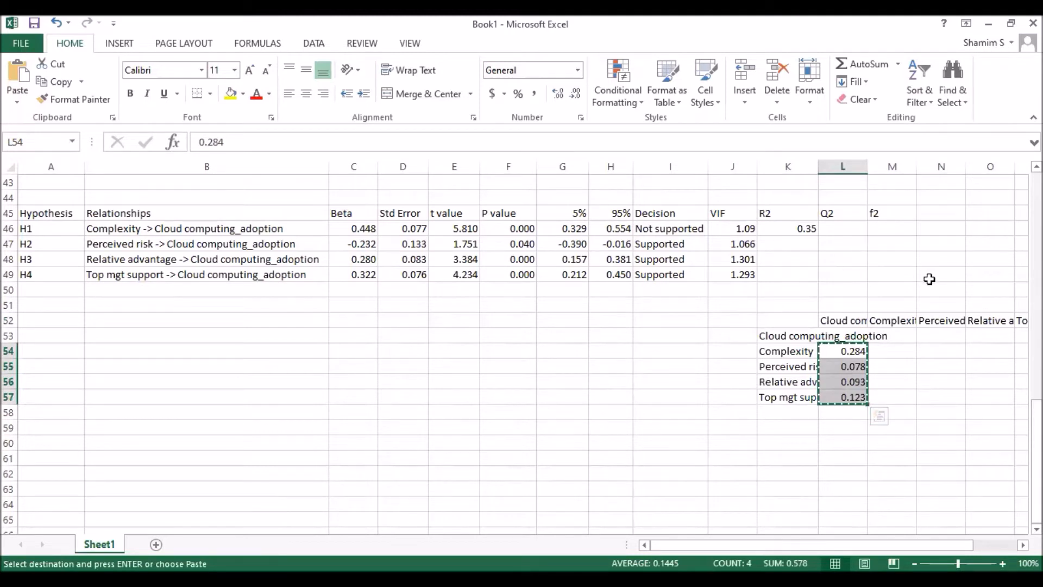
{"action": "left_click", "coordinate": [896, 229]}
{"action": "key", "text": "ctrl+v"}
Check the f2 values of H1 to H4 against the pasted f Square matrix and the order of the relationships.
{"action": "left_click", "coordinate": [777, 348]}
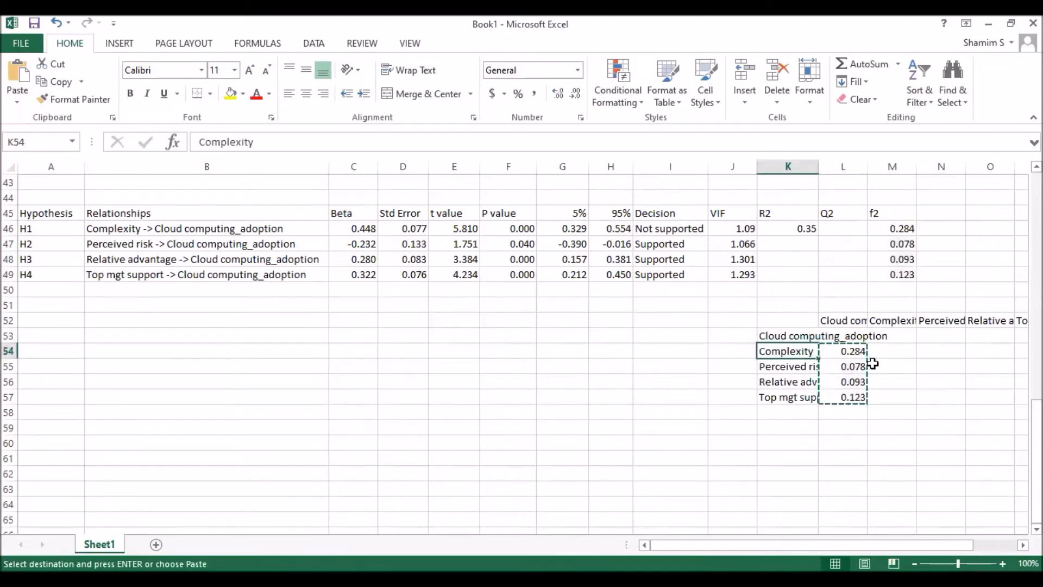
{"action": "left_click", "coordinate": [901, 231]}
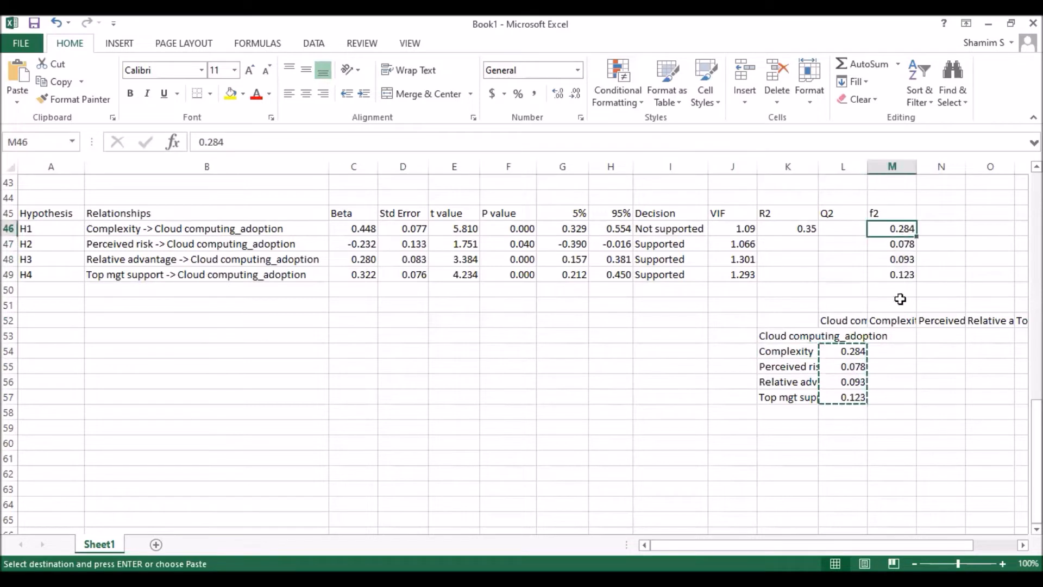
{"action": "left_click_drag", "start_coordinate": [787, 352], "coordinate": [830, 349]}
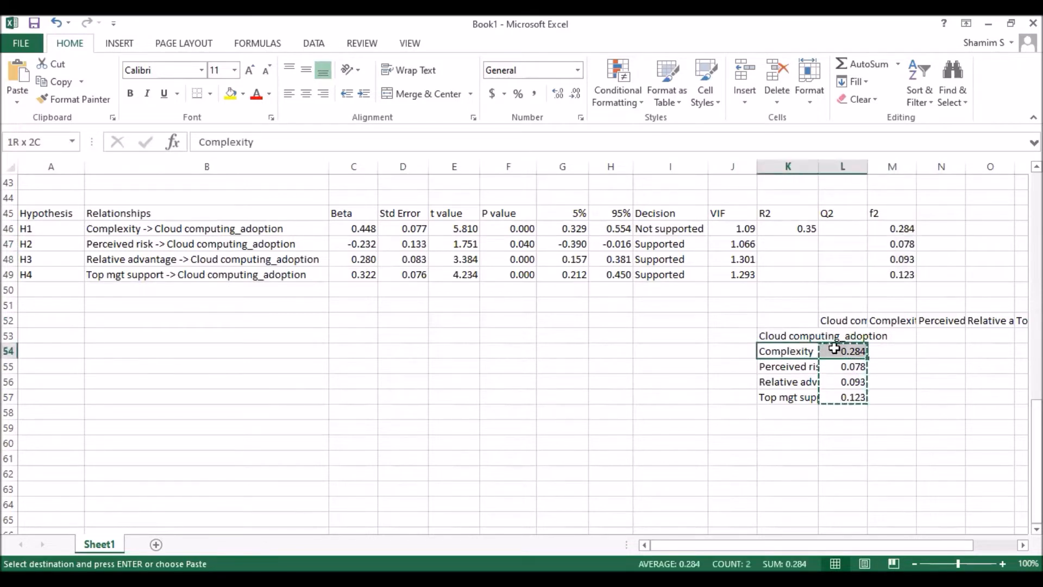
{"action": "left_click", "coordinate": [97, 232]}
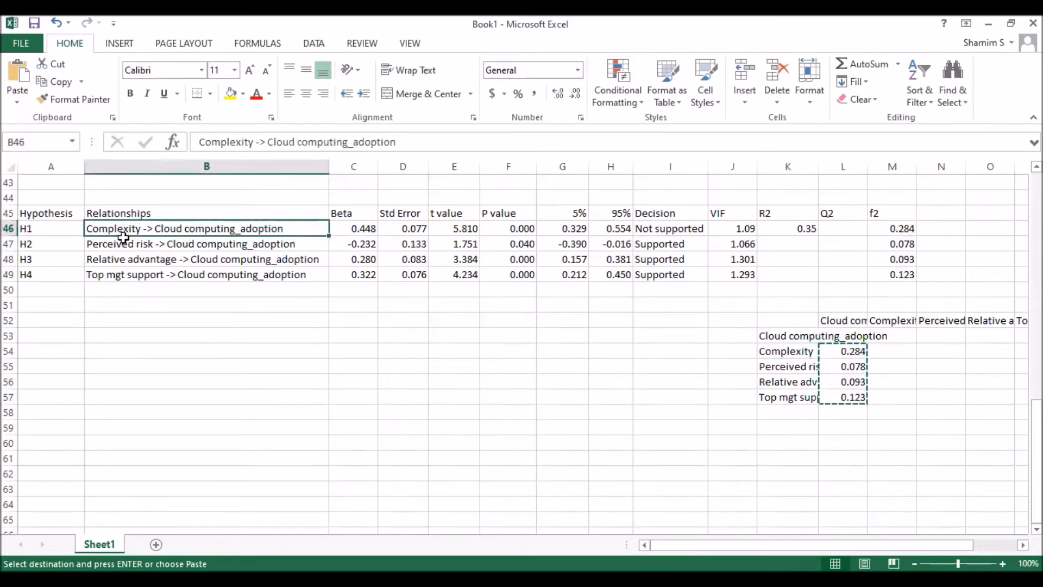
{"action": "left_click", "coordinate": [109, 242]}
{"action": "left_click", "coordinate": [111, 264]}
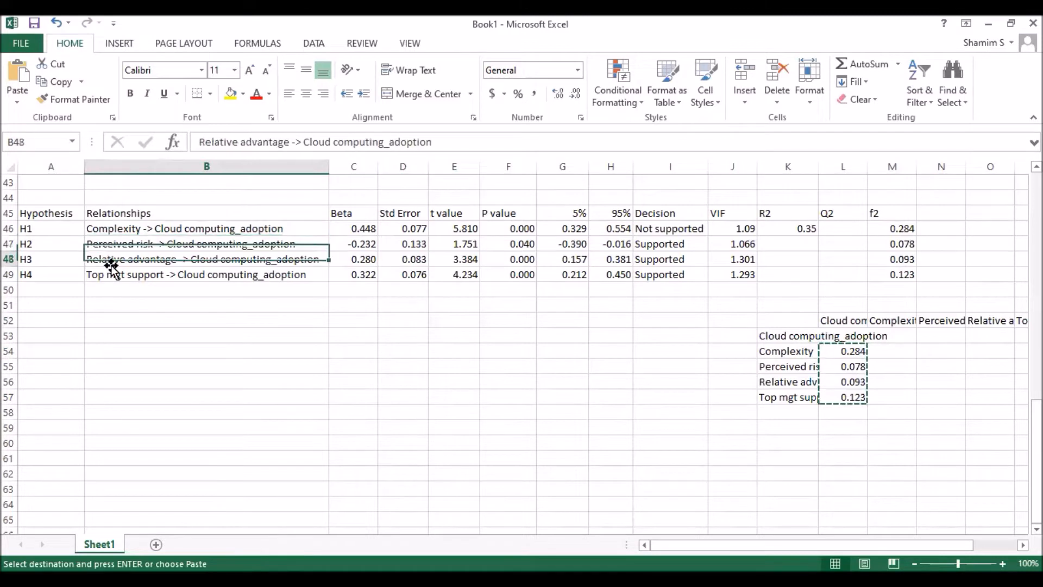
{"action": "left_click", "coordinate": [113, 274]}
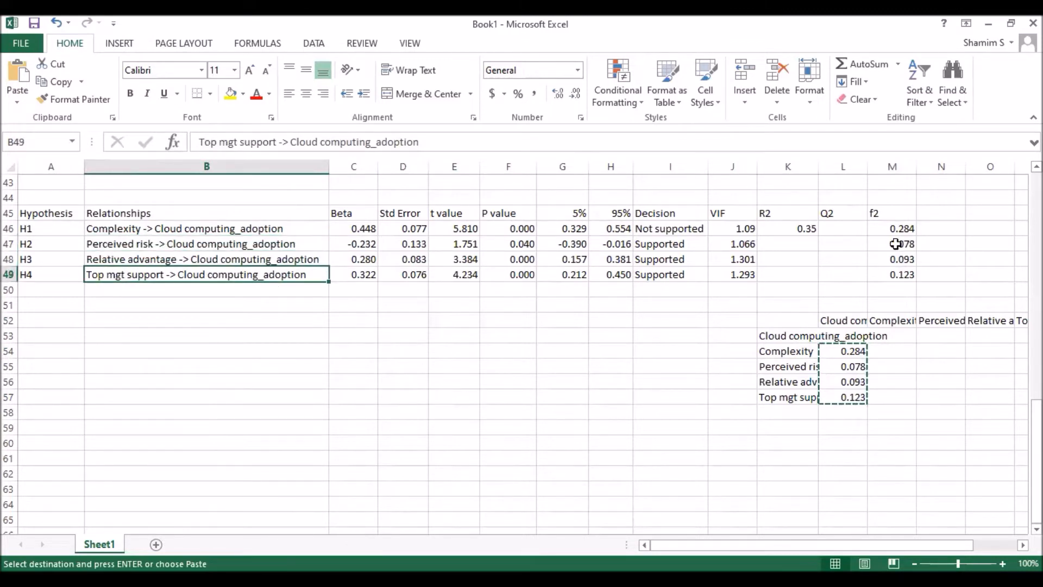
{"action": "left_click_drag", "start_coordinate": [896, 229], "coordinate": [898, 276]}
{"action": "left_click", "coordinate": [962, 243]}
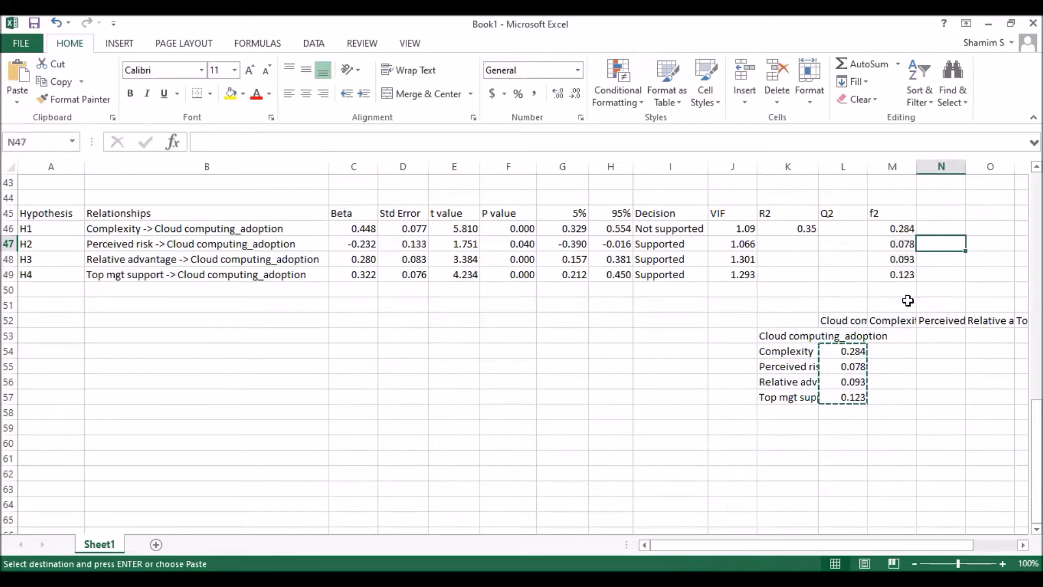
Select the f2 values of H1 to H4, switch to SmartPLS, and widen the Cloud computing_adoption column of the f Square matrix.
{"action": "left_click", "coordinate": [886, 233]}
{"action": "left_click_drag", "start_coordinate": [886, 232], "coordinate": [878, 275]}
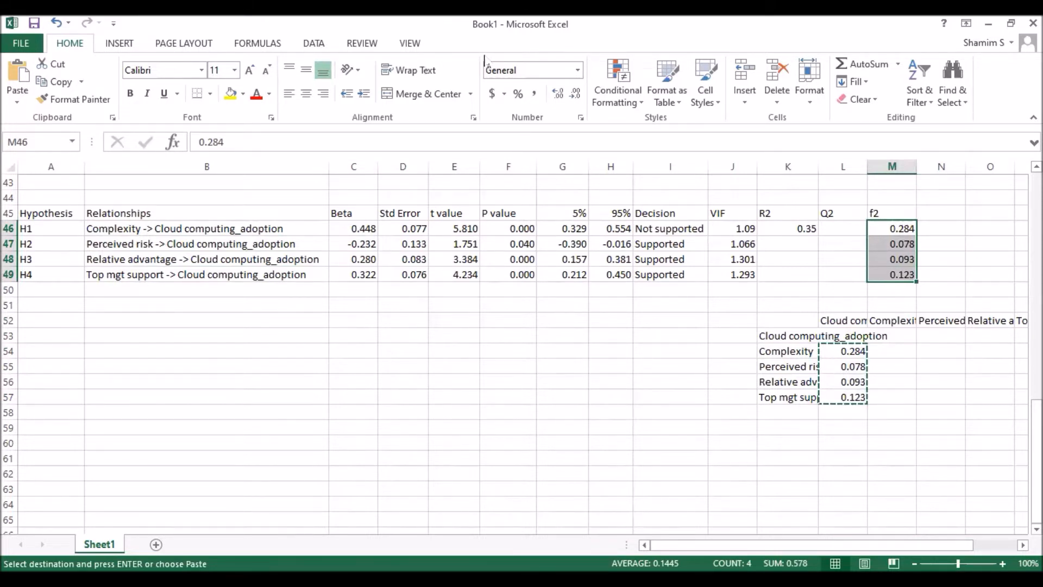
{"action": "key", "text": "alt+Tab"}
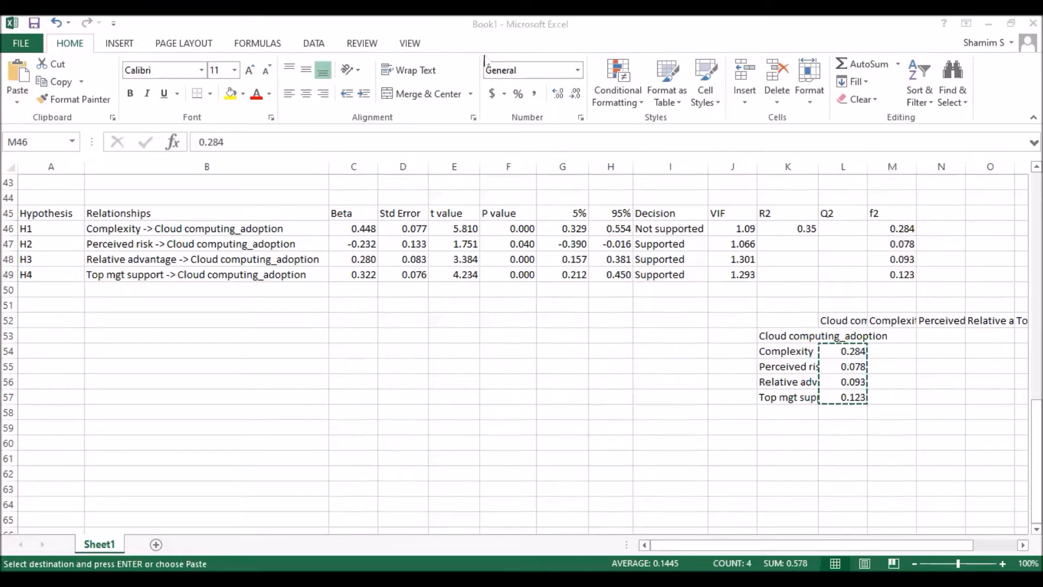
{"action": "key", "text": "alt+Tab"}
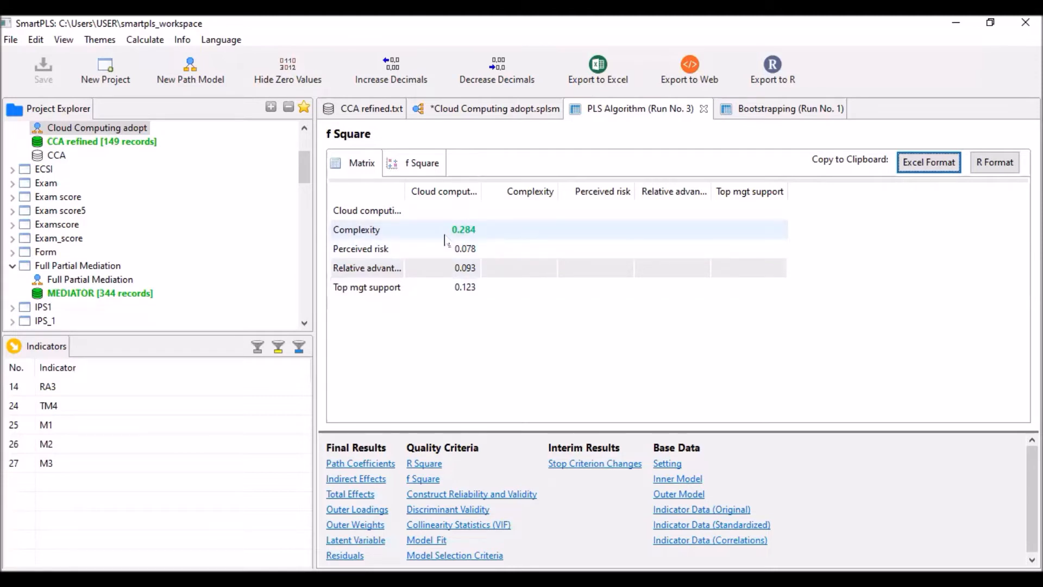
{"action": "left_click_drag", "start_coordinate": [479, 191], "coordinate": [538, 194]}
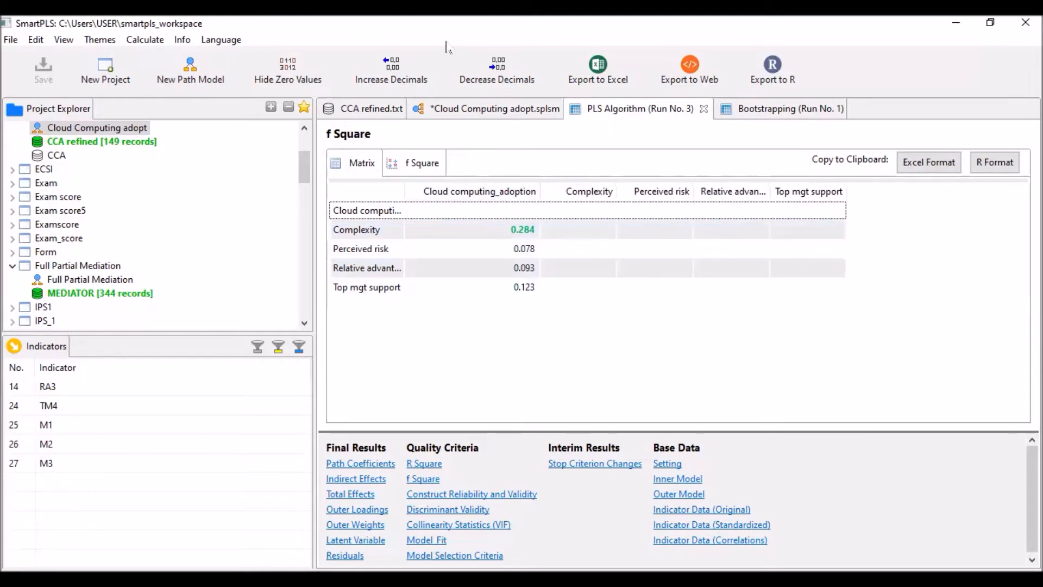
Switch to Acrobat Reader and read the rule-of-thumb thresholds for small, medium and large f2 effect sizes in the PLS-SEM reporting article.
{"action": "key", "text": "alt+Tab"}
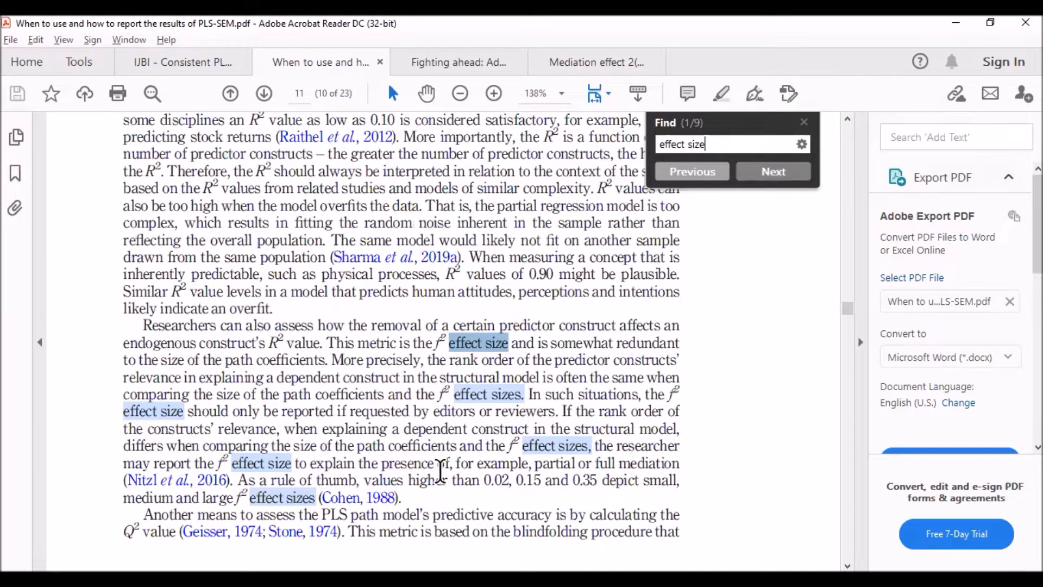
{"action": "left_click", "coordinate": [444, 485]}
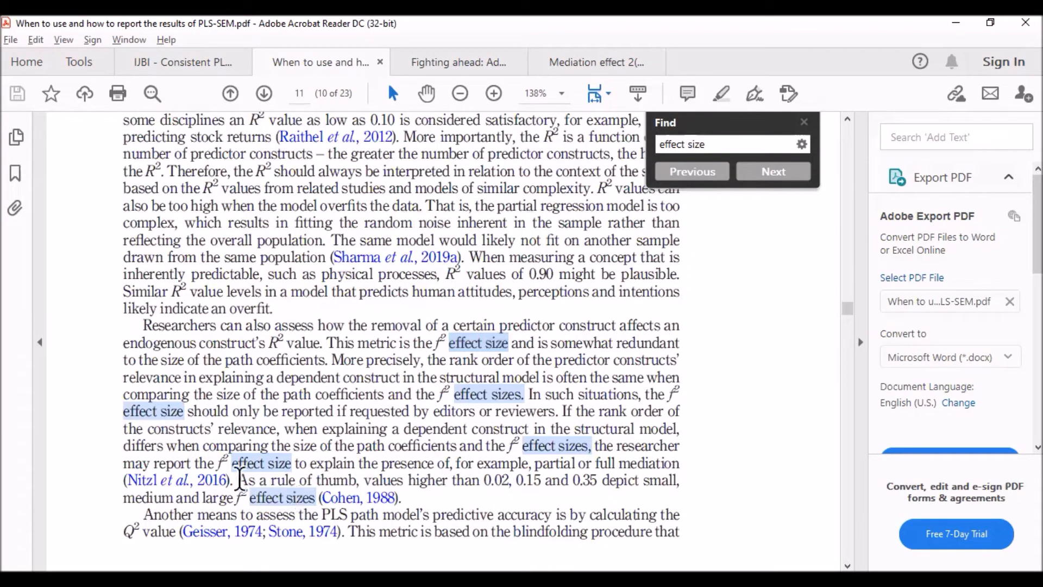
{"action": "left_click_drag", "start_coordinate": [239, 479], "coordinate": [365, 477]}
{"action": "mouse_move", "coordinate": [426, 485]}
{"action": "left_mouse_down"}
{"action": "mouse_move", "coordinate": [531, 494]}
{"action": "mouse_move", "coordinate": [543, 510]}
{"action": "mouse_move", "coordinate": [547, 490]}
{"action": "mouse_move", "coordinate": [678, 482]}
{"action": "left_mouse_up"}
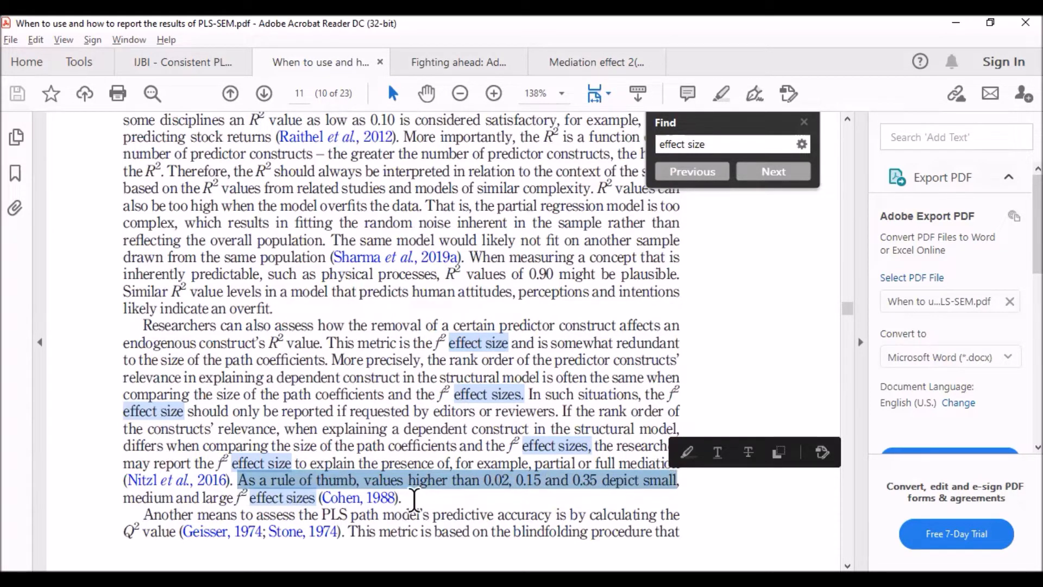
{"action": "left_click", "coordinate": [411, 492]}
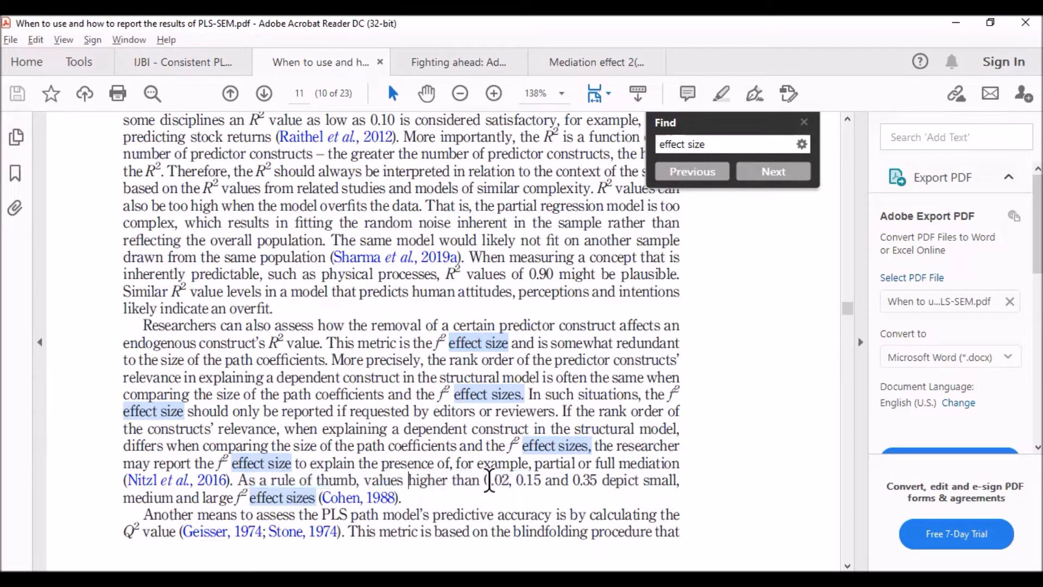
{"action": "left_click_drag", "start_coordinate": [484, 480], "coordinate": [511, 485]}
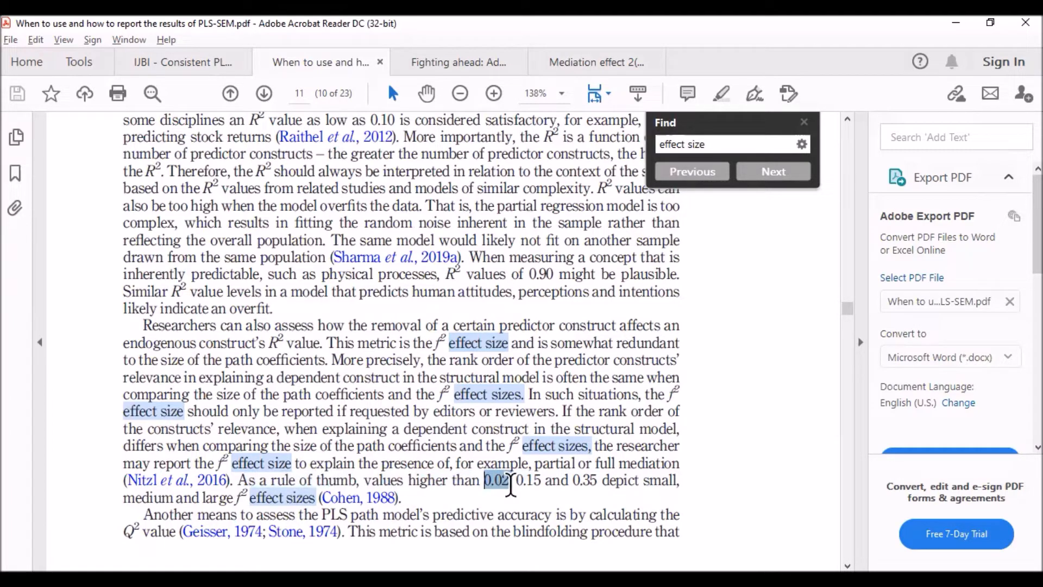
{"action": "left_click_drag", "start_coordinate": [516, 480], "coordinate": [598, 482]}
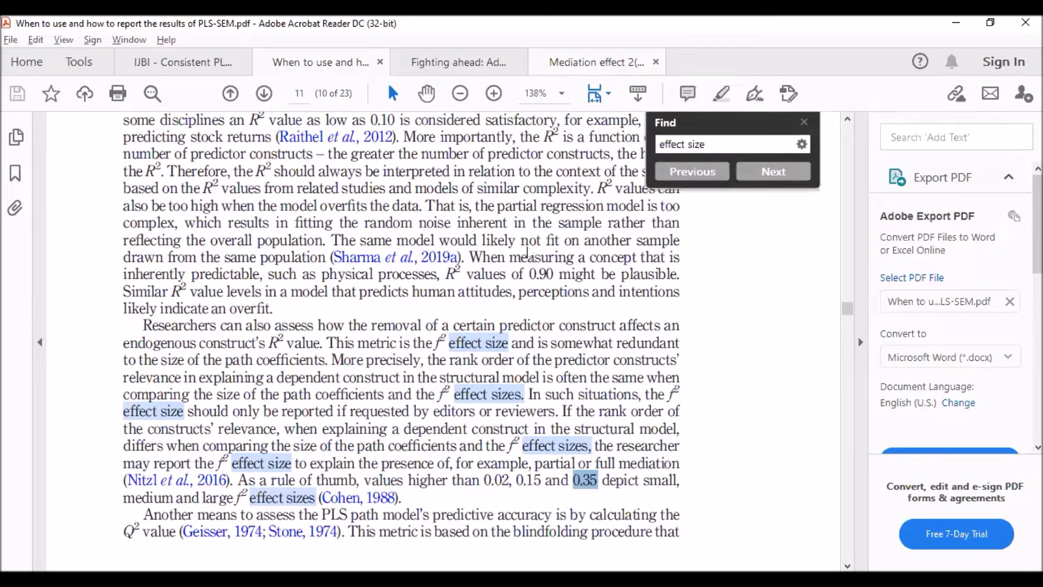
Switch back to SmartPLS, widen the construct name column of the f Square matrix, and examine the effect size of Perceived risk.
{"action": "key", "text": "alt+Tab"}
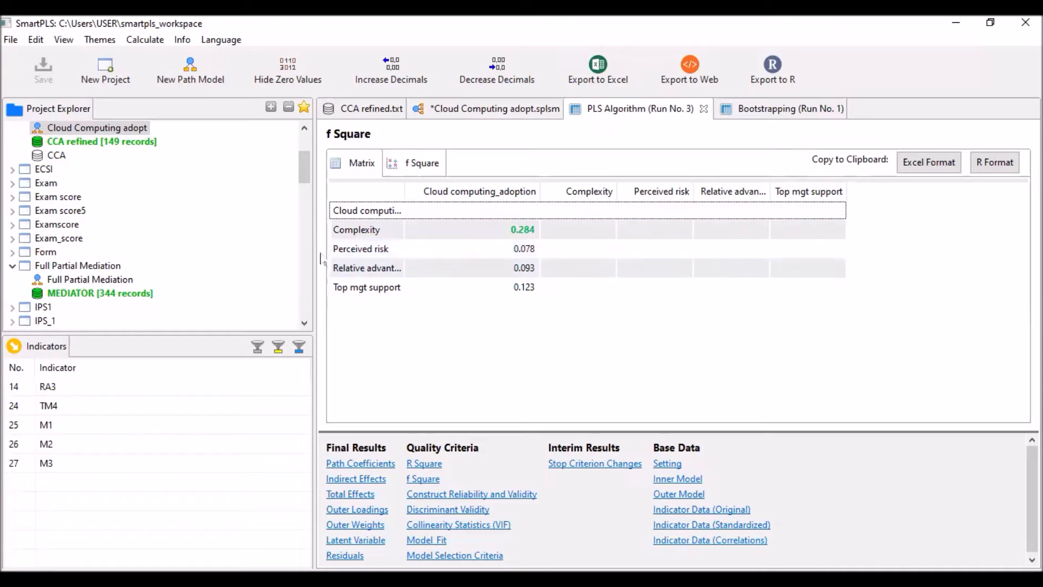
{"action": "left_click_drag", "start_coordinate": [405, 192], "coordinate": [471, 208]}
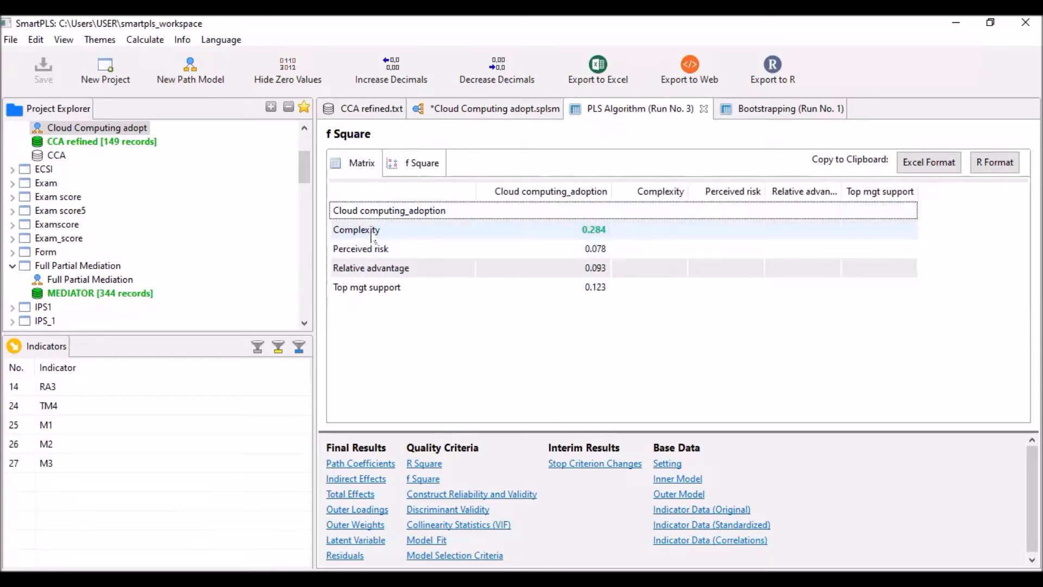
{"action": "left_click", "coordinate": [602, 254]}
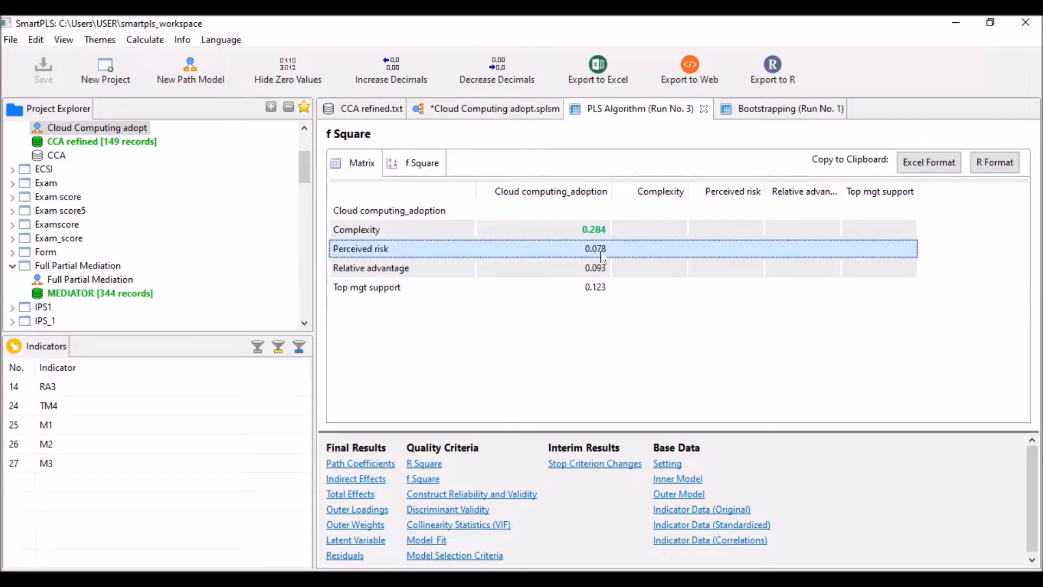
Open the Cloud Computing adopt model and set its inner model display to Path Coefficients and P-Values.
{"action": "left_click", "coordinate": [481, 112]}
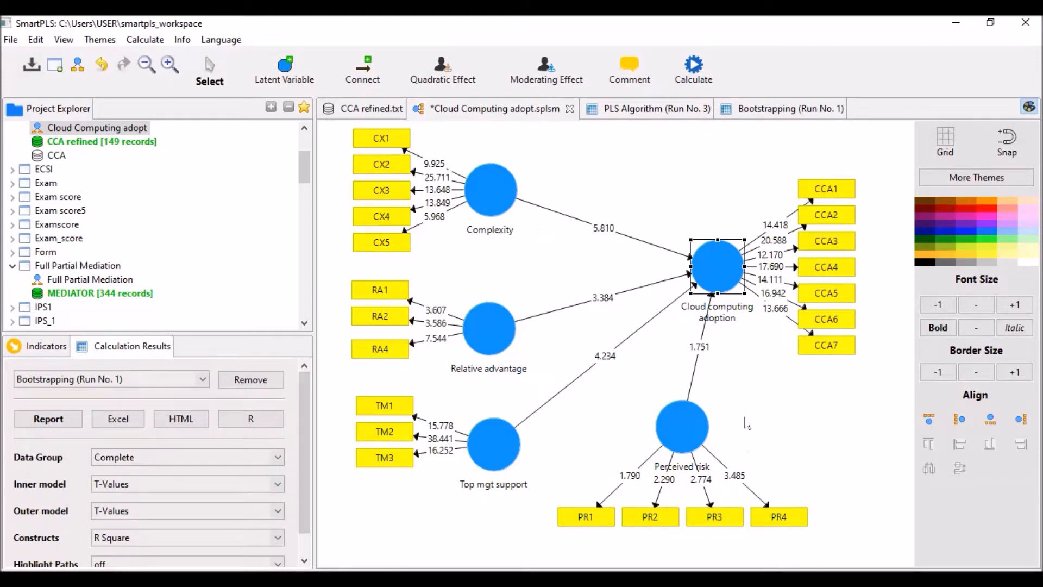
{"action": "left_click", "coordinate": [604, 229]}
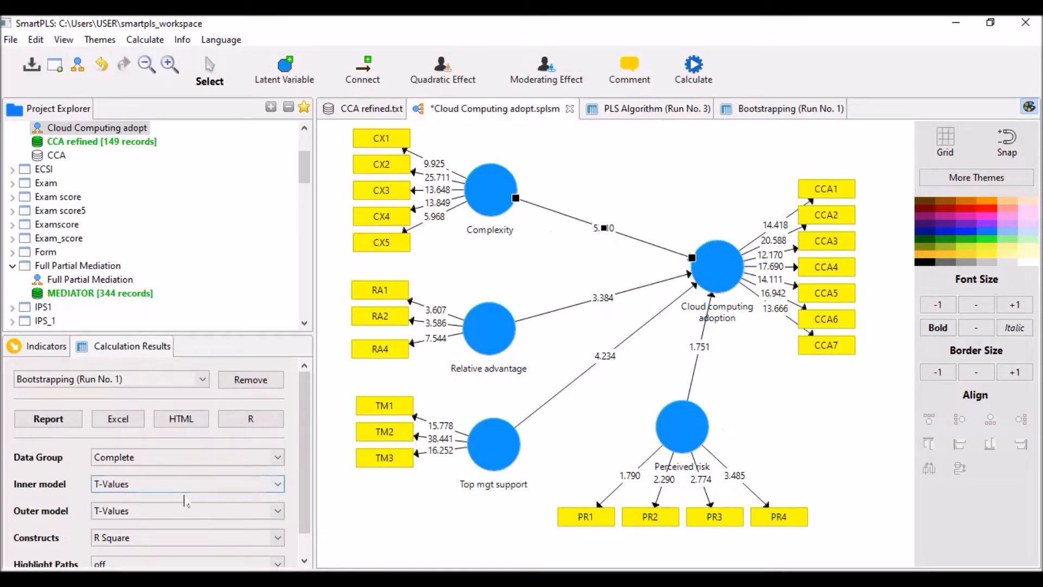
{"action": "left_click", "coordinate": [200, 510]}
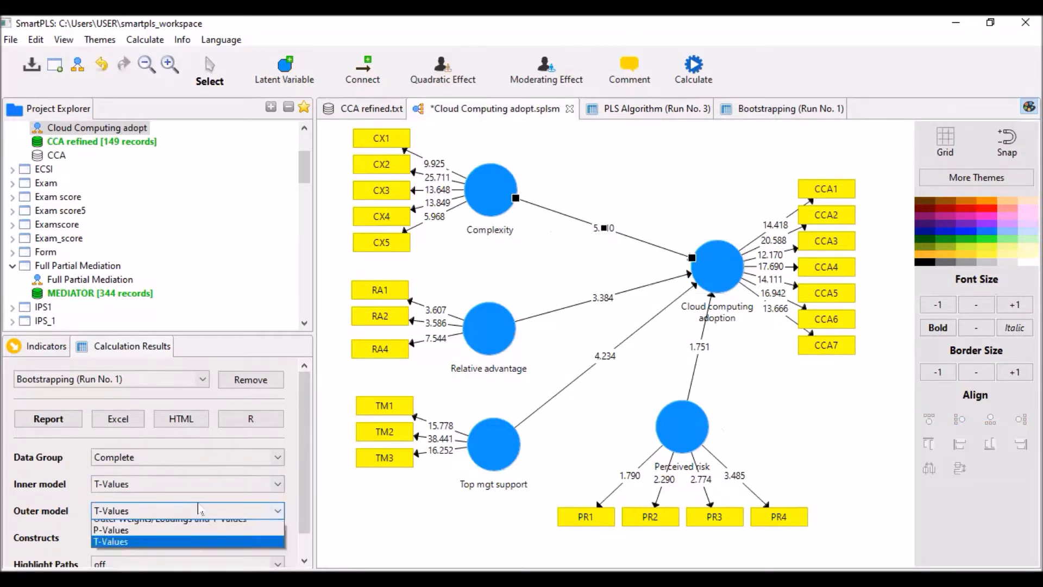
{"action": "left_click", "coordinate": [62, 518]}
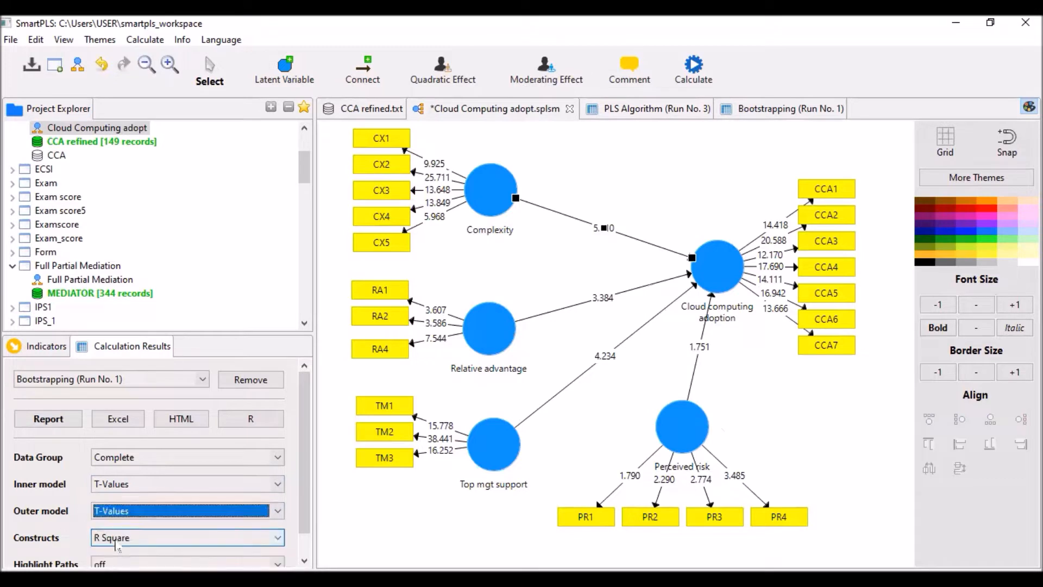
{"action": "left_click", "coordinate": [116, 539]}
{"action": "left_click", "coordinate": [65, 537]}
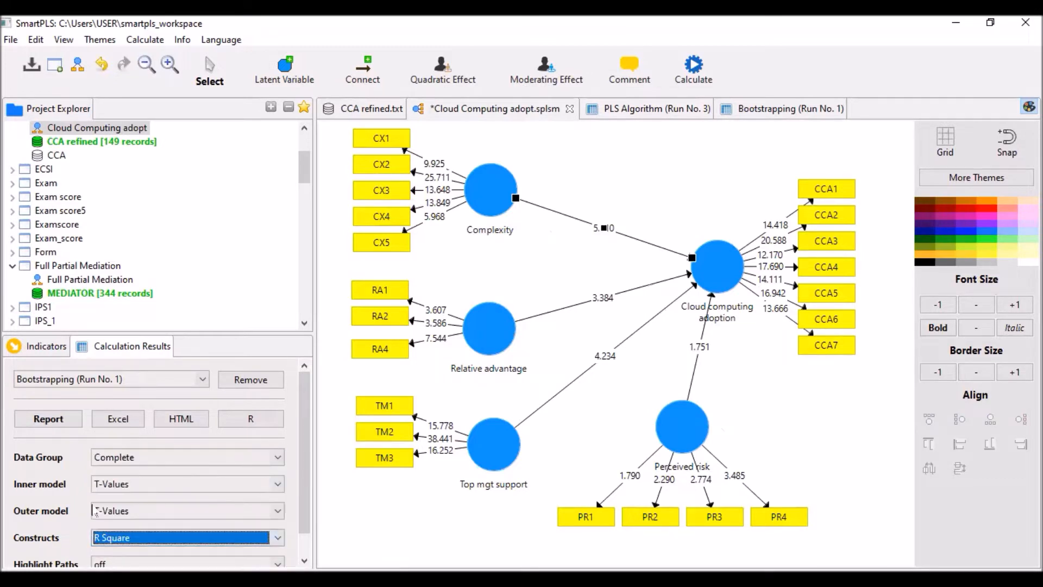
{"action": "left_click", "coordinate": [145, 485]}
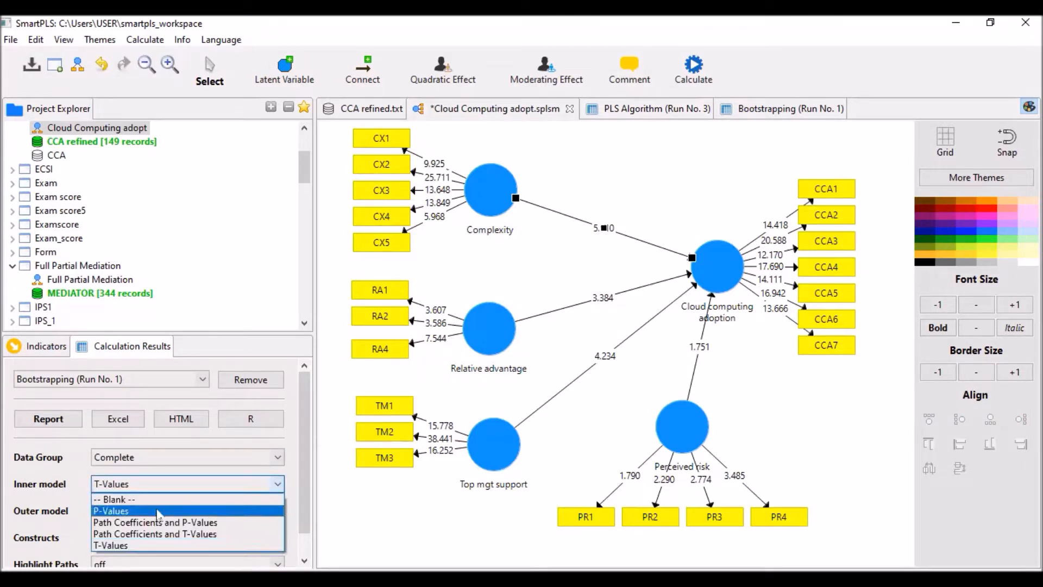
{"action": "left_click", "coordinate": [161, 523]}
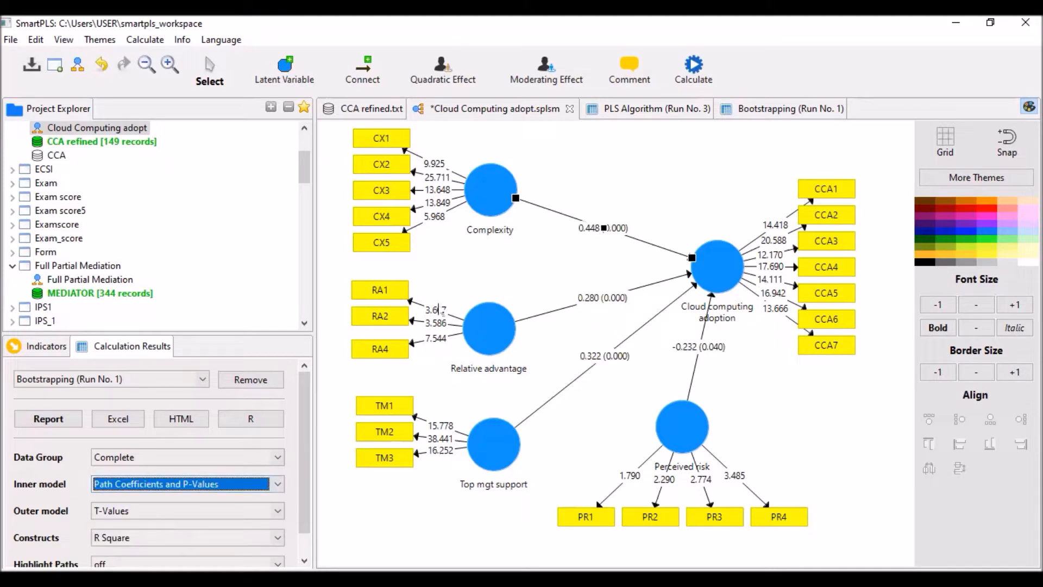
{"action": "left_click", "coordinate": [642, 169]}
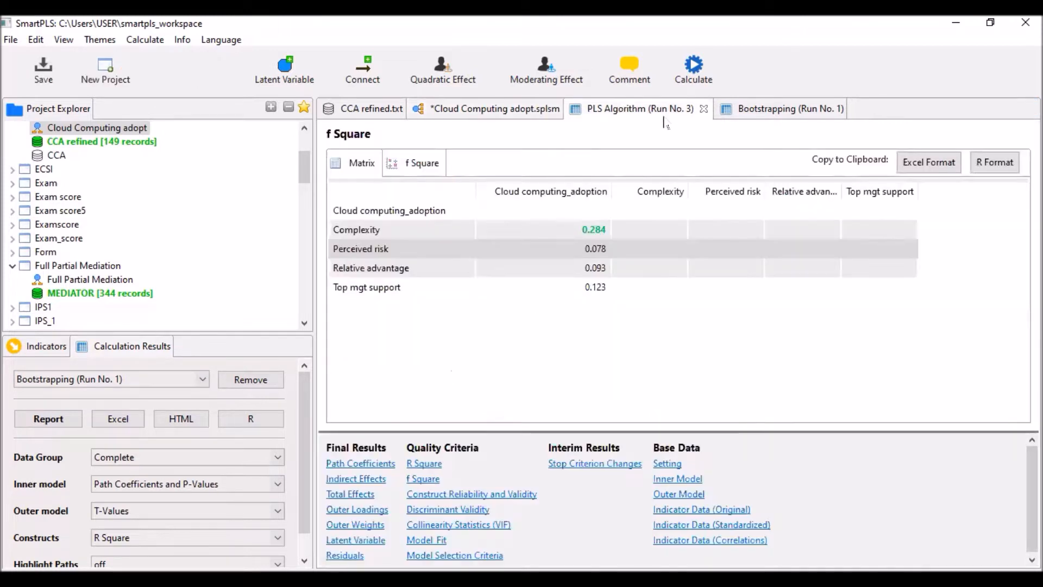
Compare the f Square effect sizes with the path coefficients from each predictor construct to Cloud computing adoption in the model.
{"action": "left_click", "coordinate": [664, 116]}
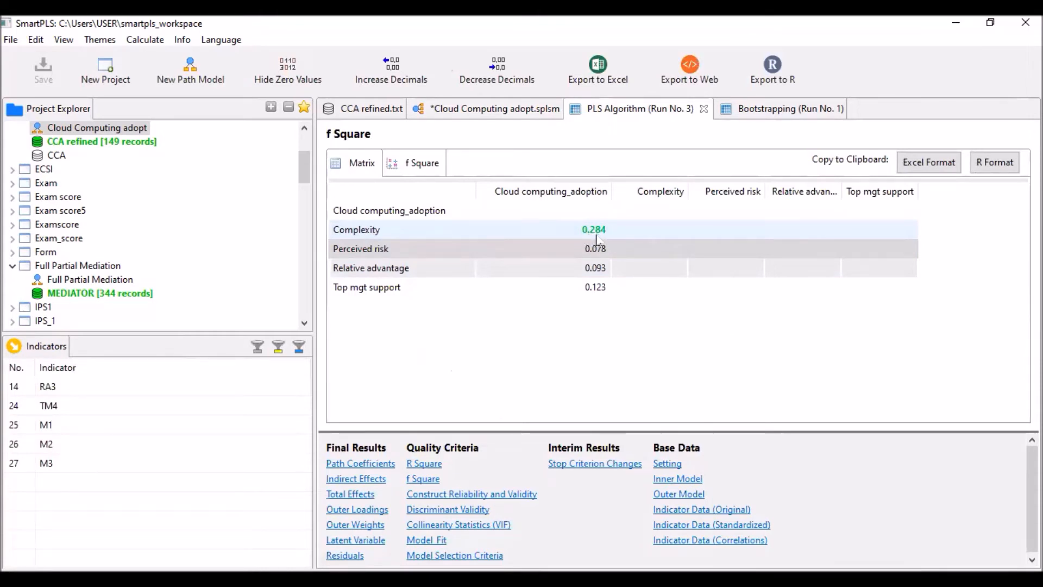
{"action": "left_click", "coordinate": [494, 110]}
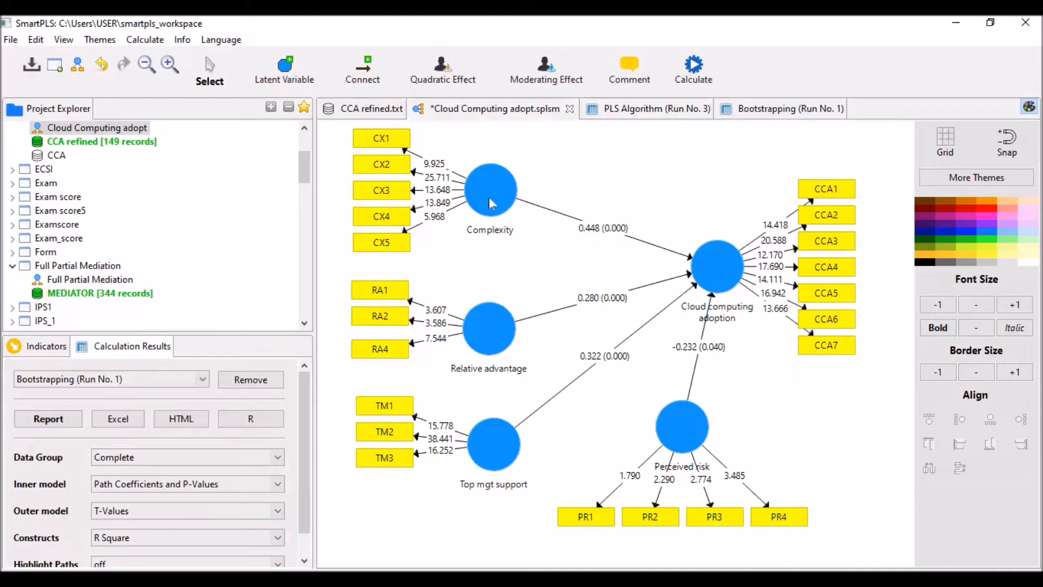
{"action": "left_click", "coordinate": [691, 443]}
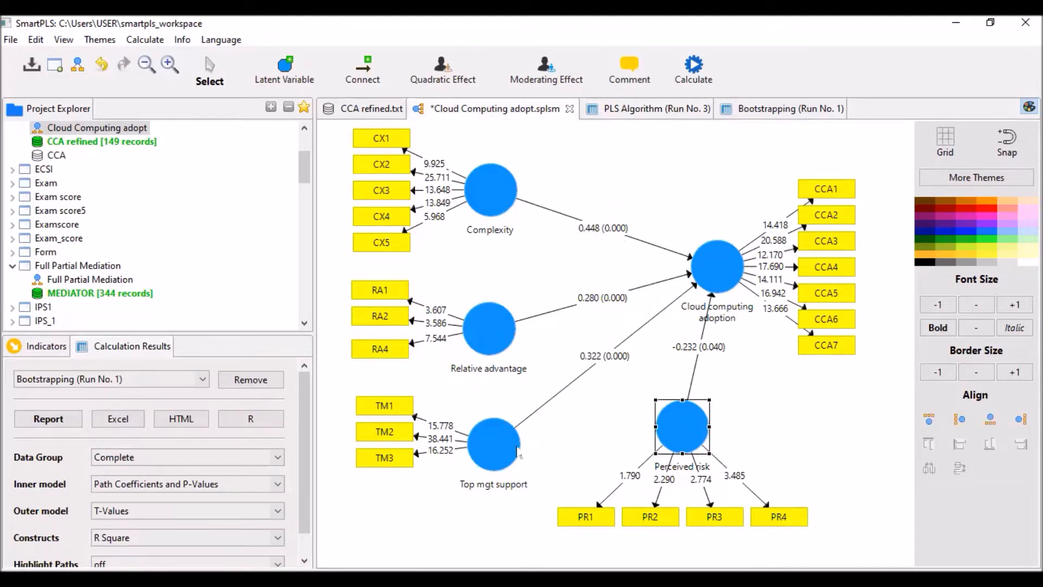
{"action": "left_click", "coordinate": [495, 192]}
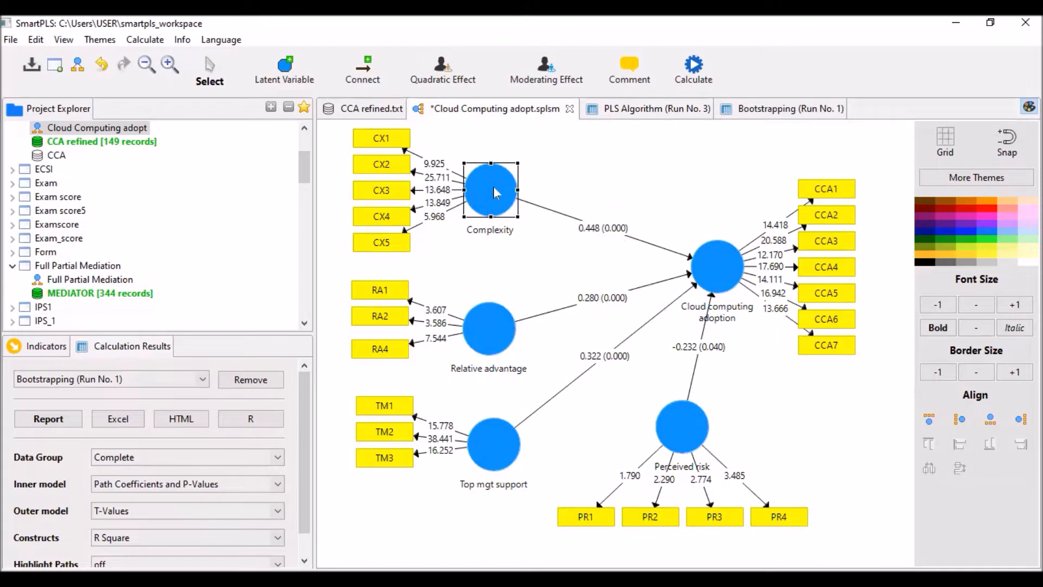
{"action": "left_click", "coordinate": [590, 232]}
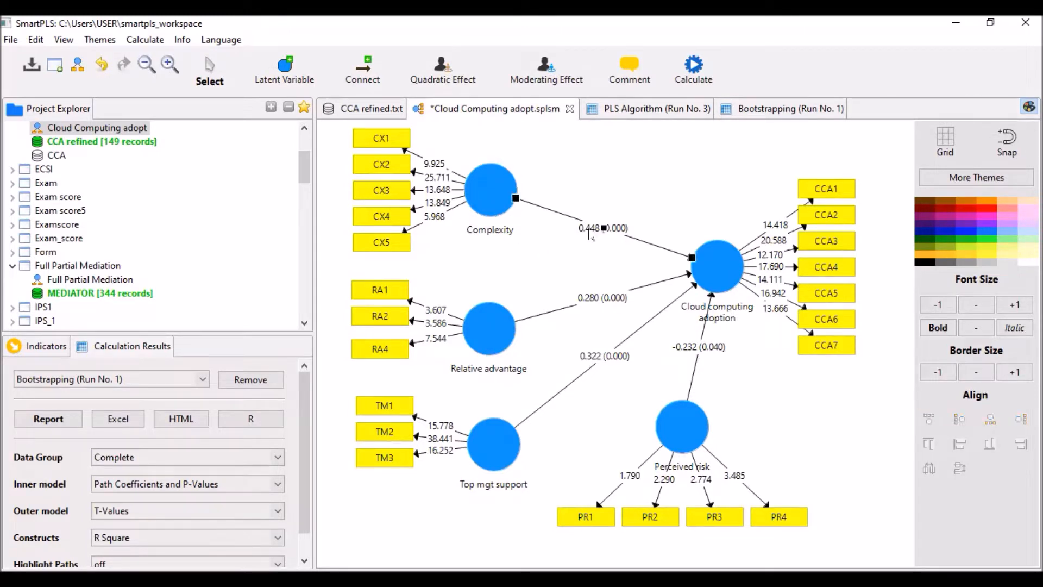
{"action": "left_click", "coordinate": [489, 333]}
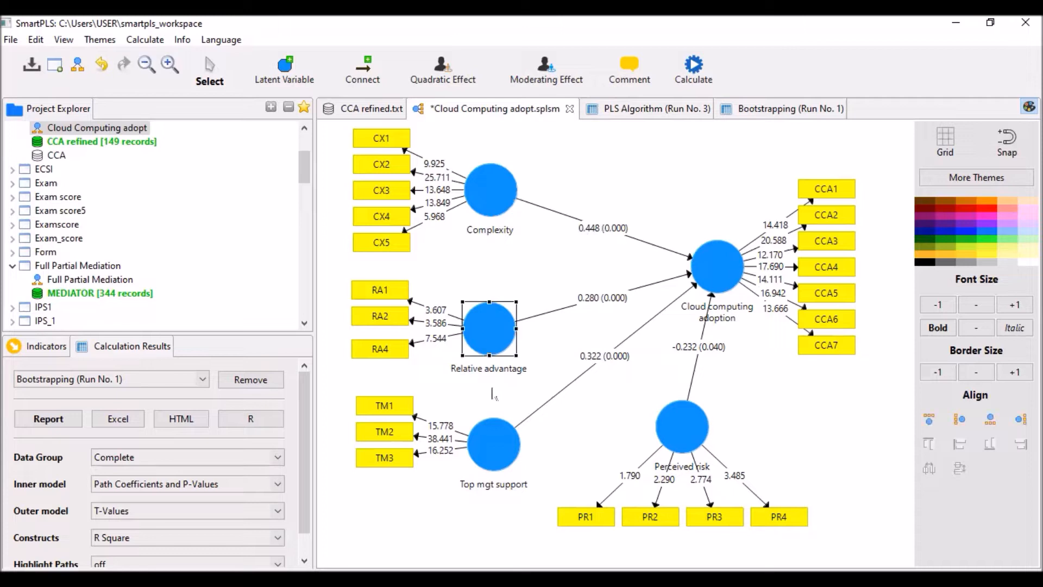
{"action": "left_click", "coordinate": [497, 442]}
{"action": "left_click", "coordinate": [684, 443]}
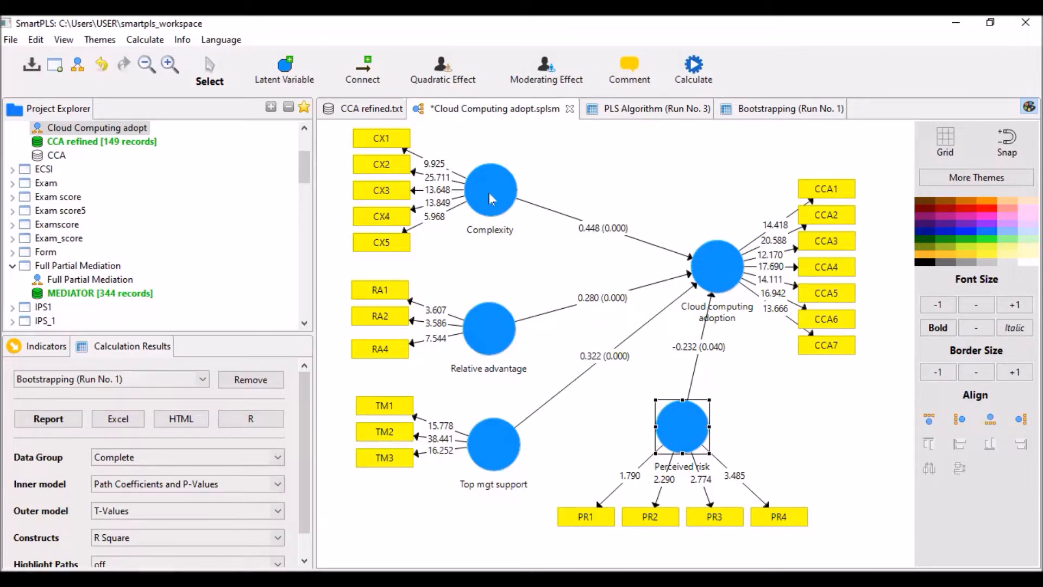
{"action": "left_click", "coordinate": [714, 267]}
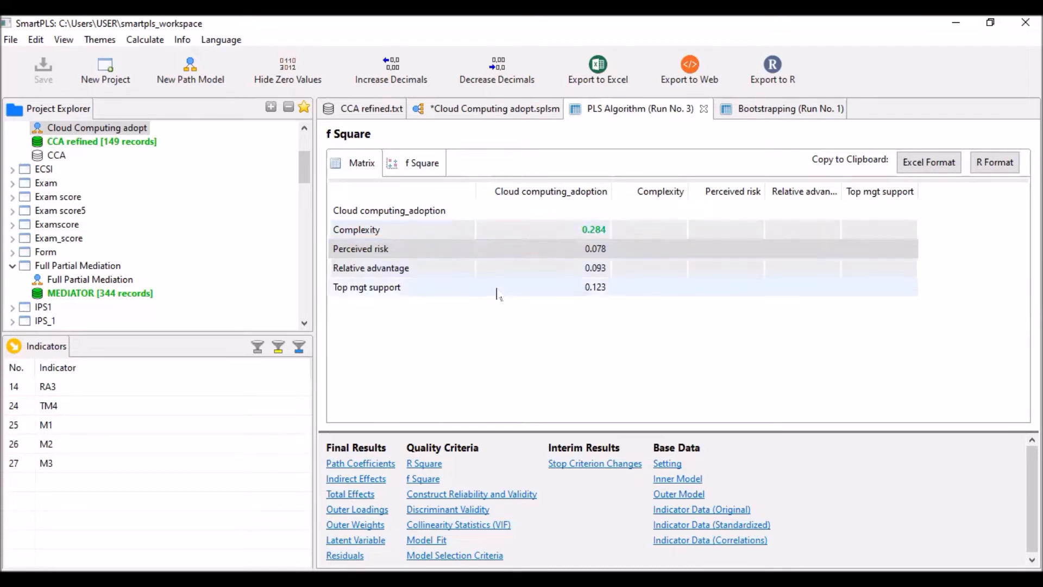
Examine the effect sizes of Complexity and Perceived risk in the f Square matrix of the PLS Algorithm (Run No. 3) report.
{"action": "left_click", "coordinate": [394, 250]}
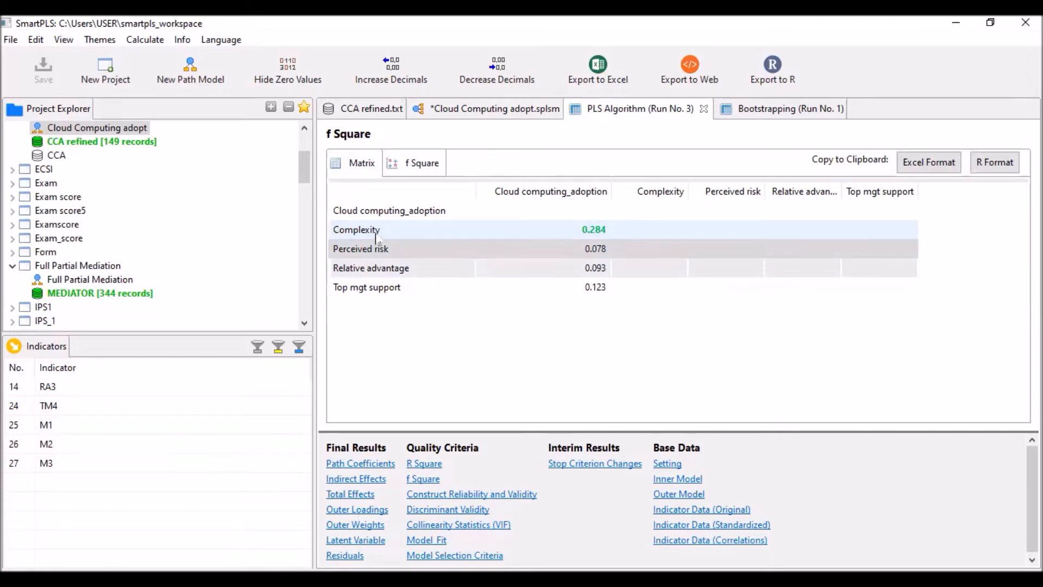
{"action": "left_click", "coordinate": [595, 233]}
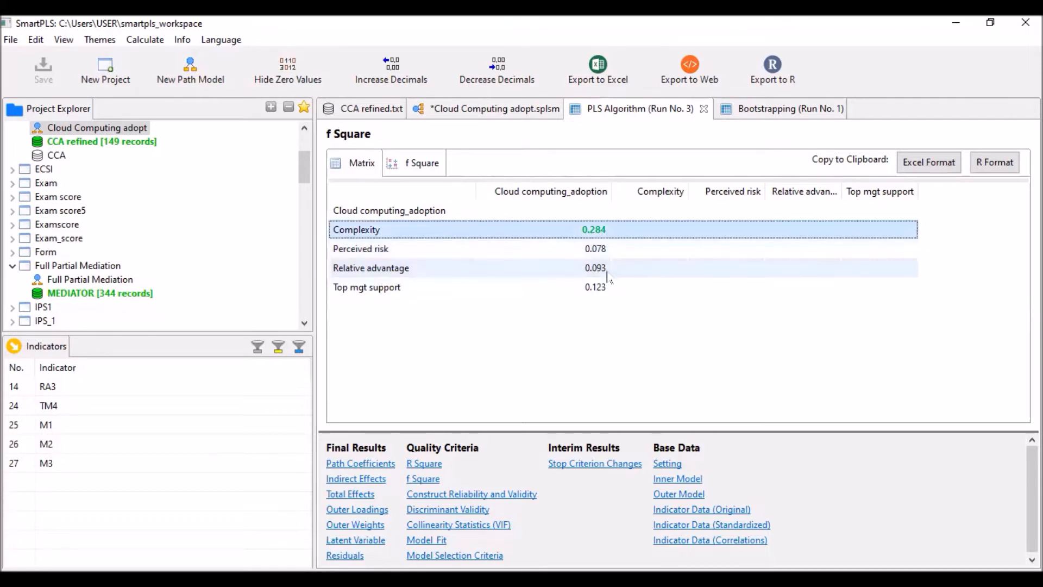
{"action": "left_click", "coordinate": [616, 250]}
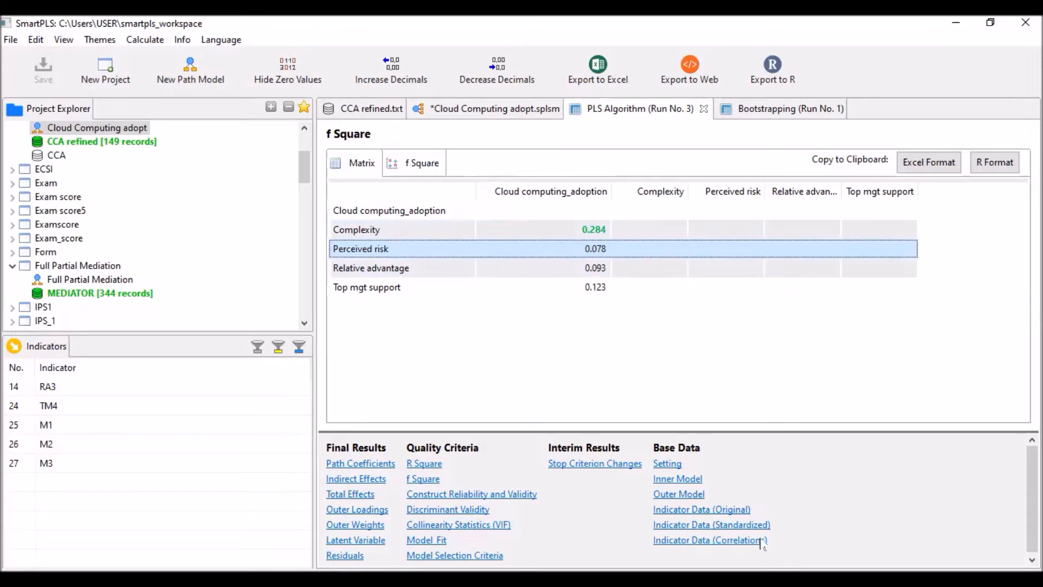
{"action": "key", "text": "alt+Tab"}
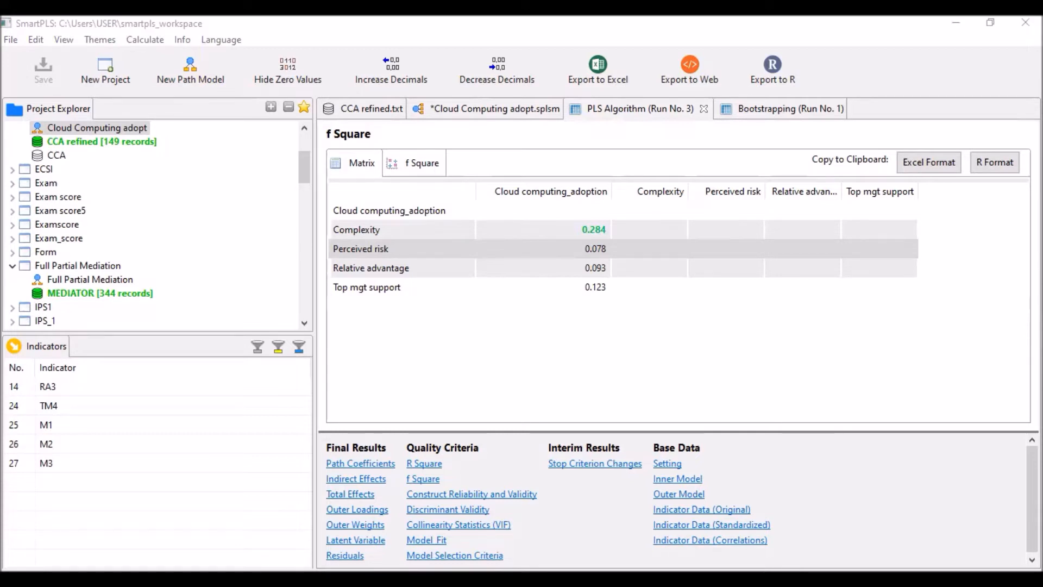
{"action": "left_click", "coordinate": [627, 250]}
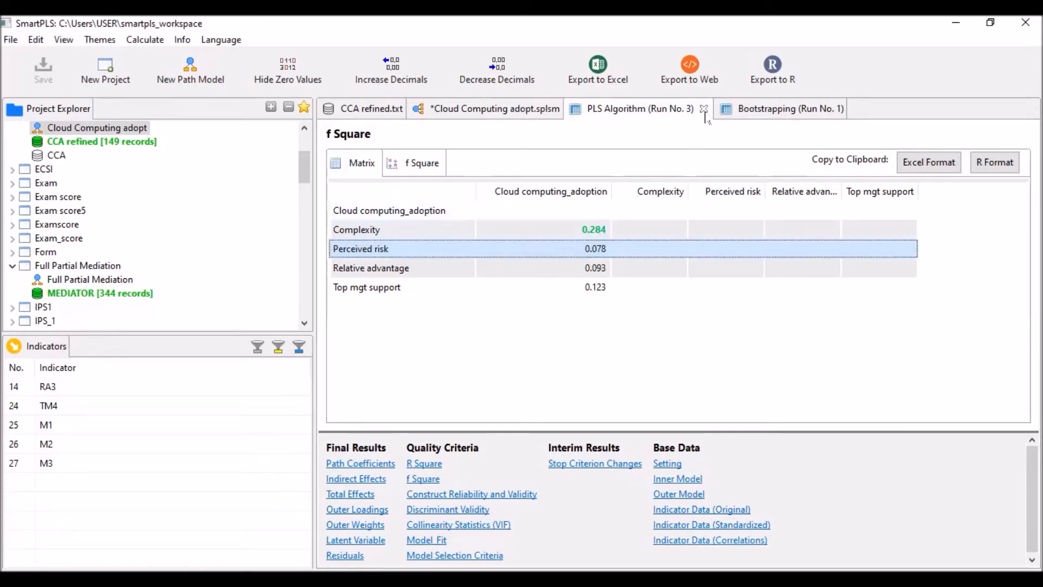
Run Blindfolding on the Cloud Computing adopt model with an omission distance of 7, opening the full report after calculation.
{"action": "left_click", "coordinate": [781, 116]}
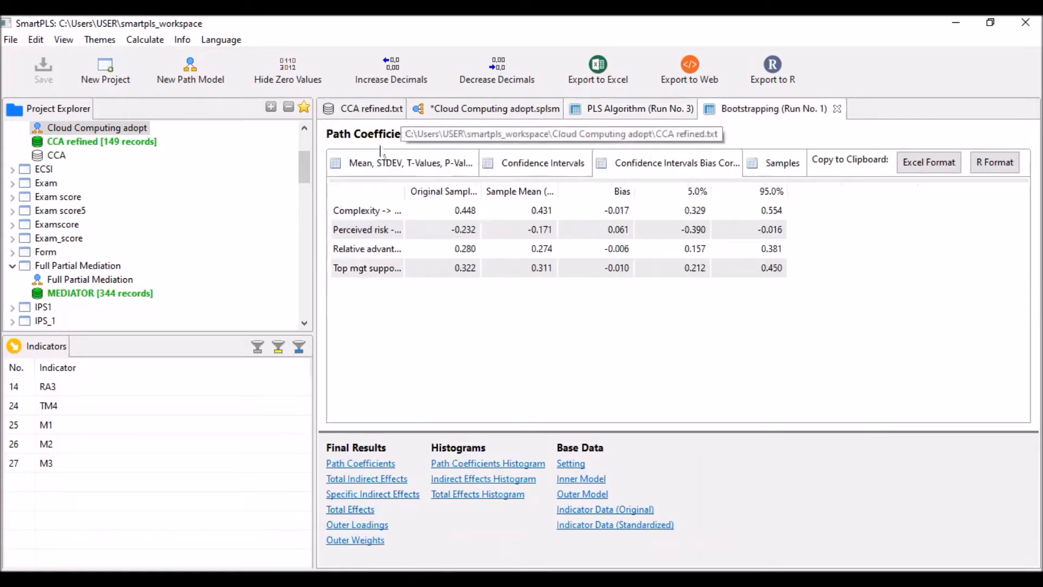
{"action": "left_click", "coordinate": [156, 45]}
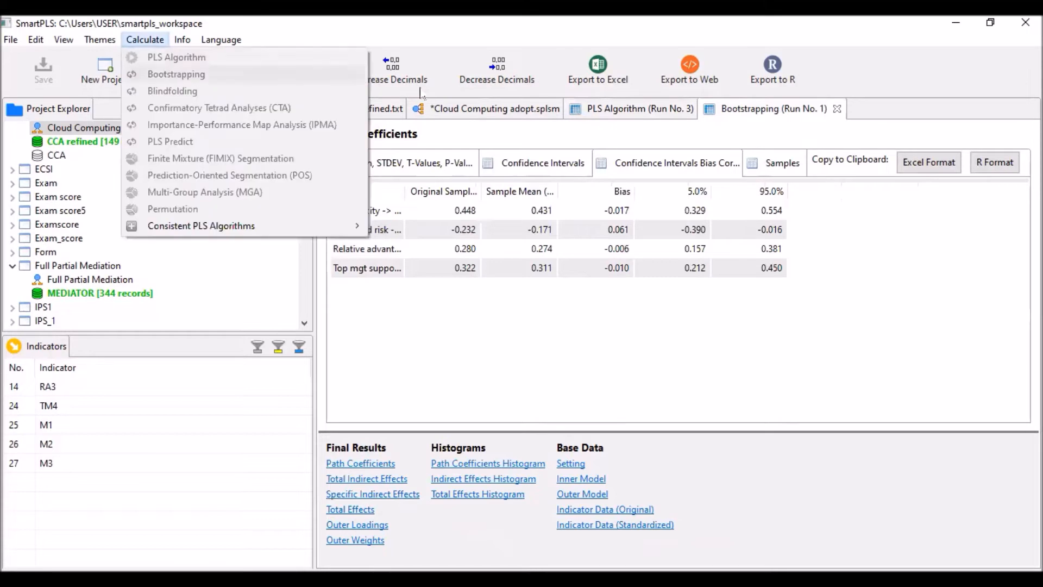
{"action": "left_click", "coordinate": [471, 111]}
{"action": "left_click", "coordinate": [470, 111]}
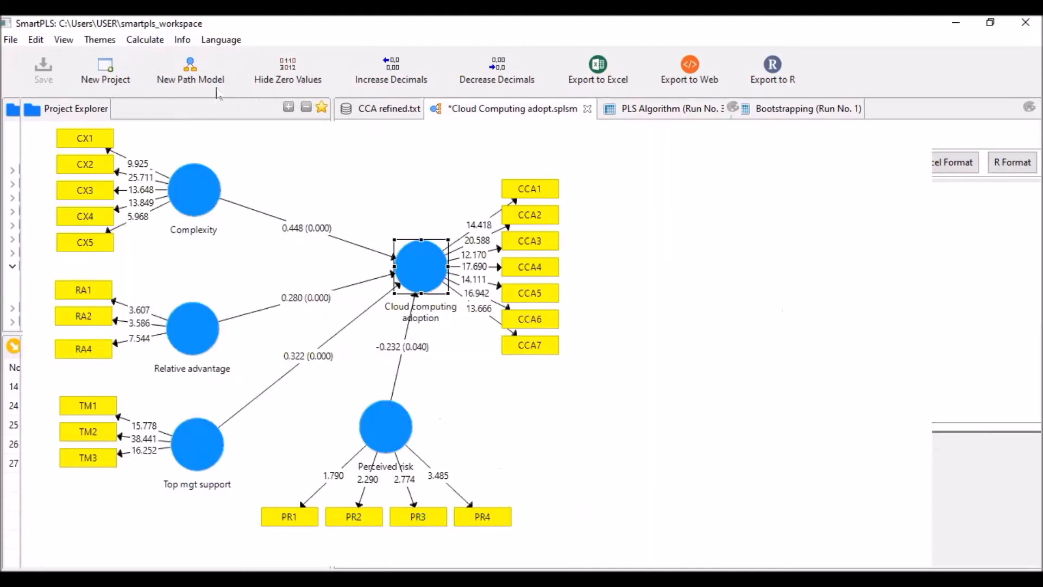
{"action": "left_click", "coordinate": [736, 264]}
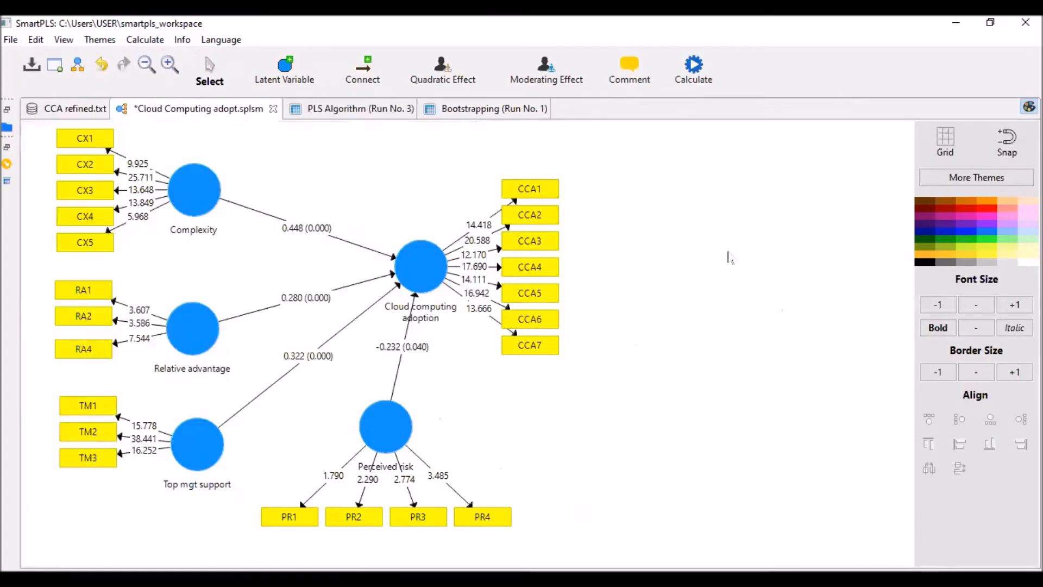
{"action": "left_click", "coordinate": [145, 40]}
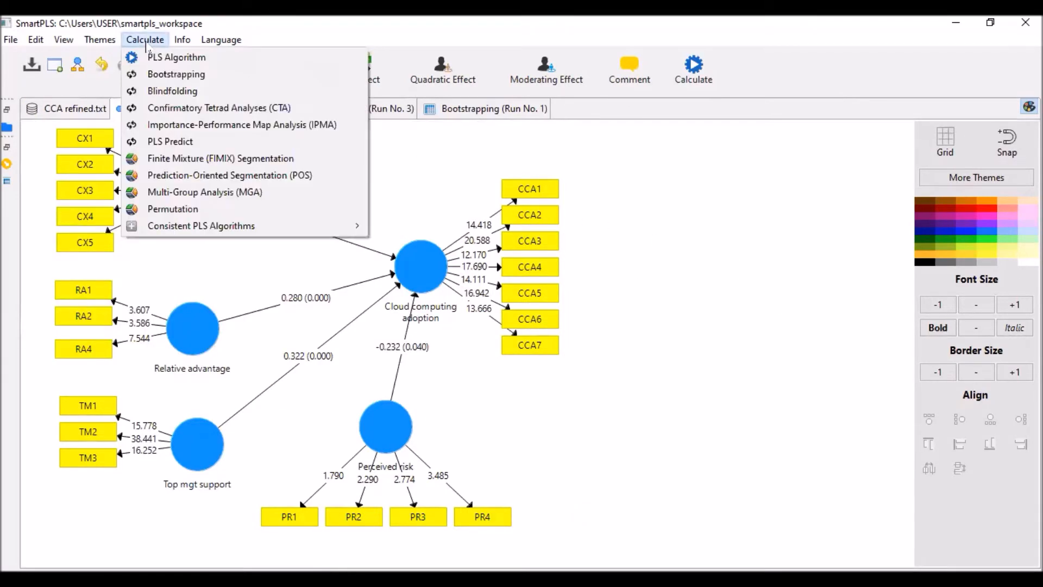
{"action": "left_click", "coordinate": [230, 94]}
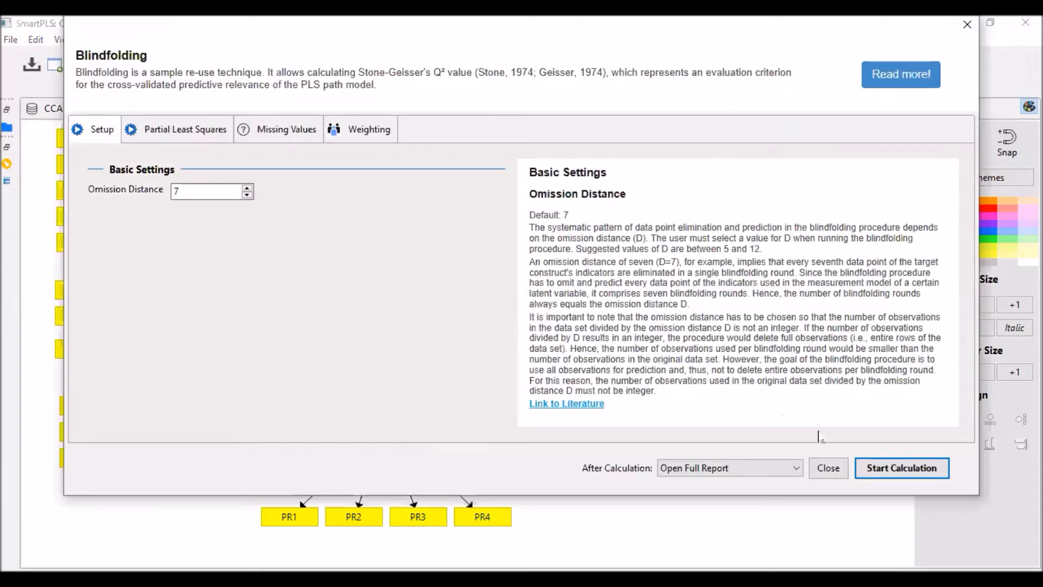
{"action": "left_click", "coordinate": [894, 472]}
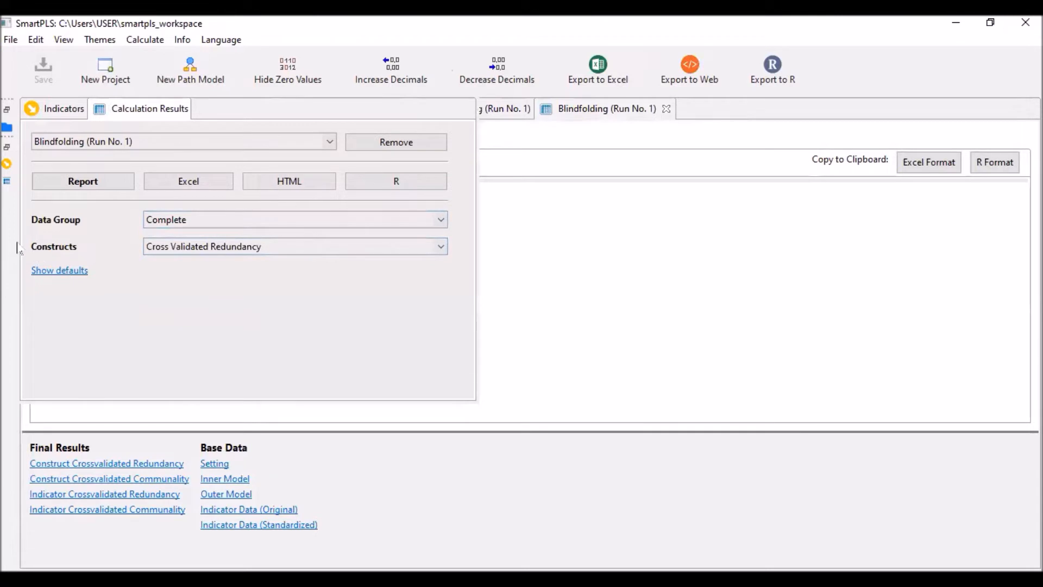
Examine the Q² value of Cloud computing adoption in the Total table of Construct Crossvalidated Redundancy.
{"action": "left_click", "coordinate": [621, 342]}
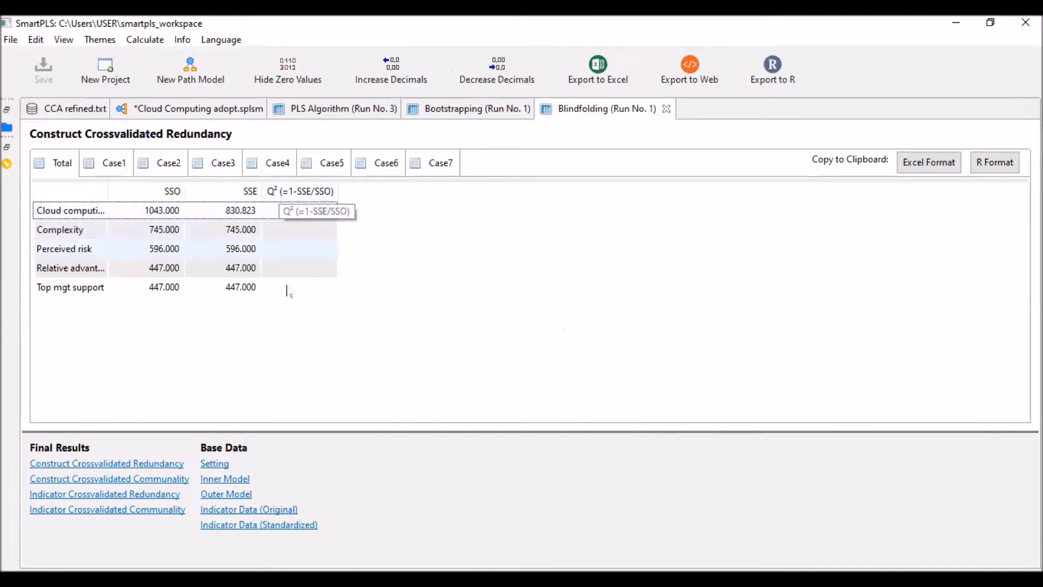
{"action": "left_click", "coordinate": [60, 164]}
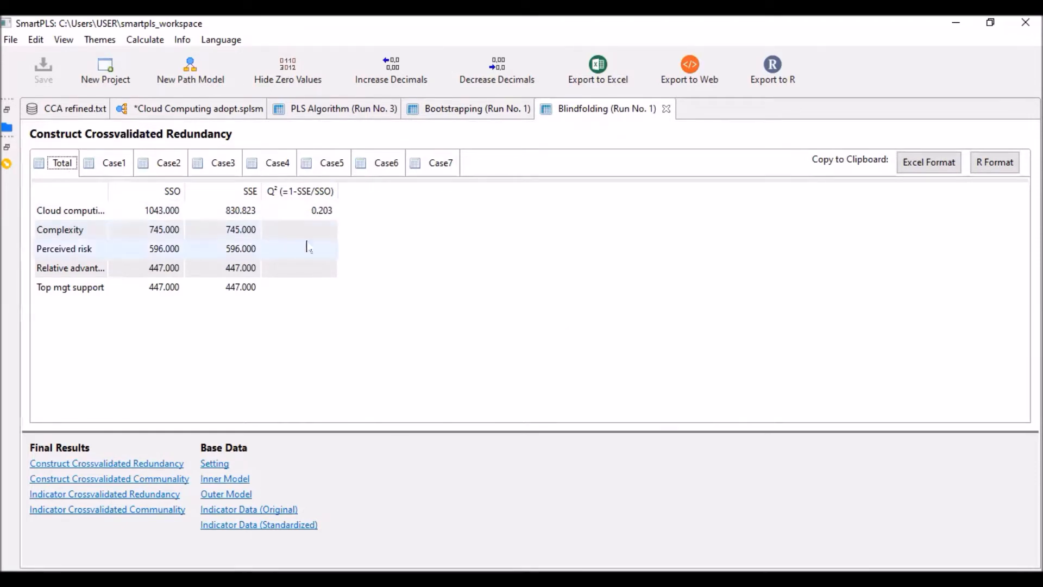
{"action": "left_click", "coordinate": [315, 216]}
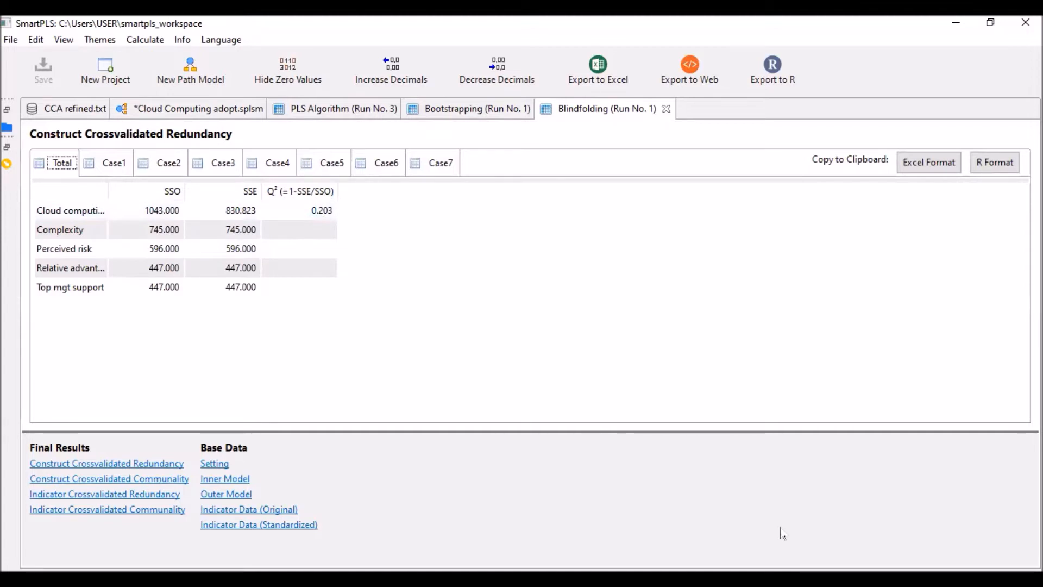
Switch to Adobe Acrobat Reader and read the Q² value guidelines in Table I of the PLS-SEM reporting paper.
{"action": "key", "text": "alt+Tab"}
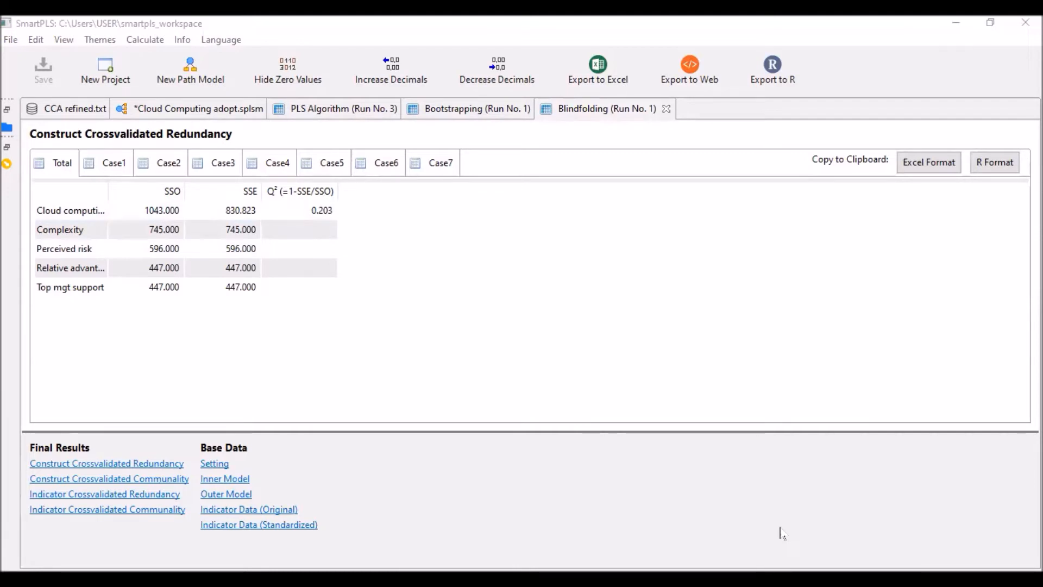
{"action": "key", "text": "alt+Tab"}
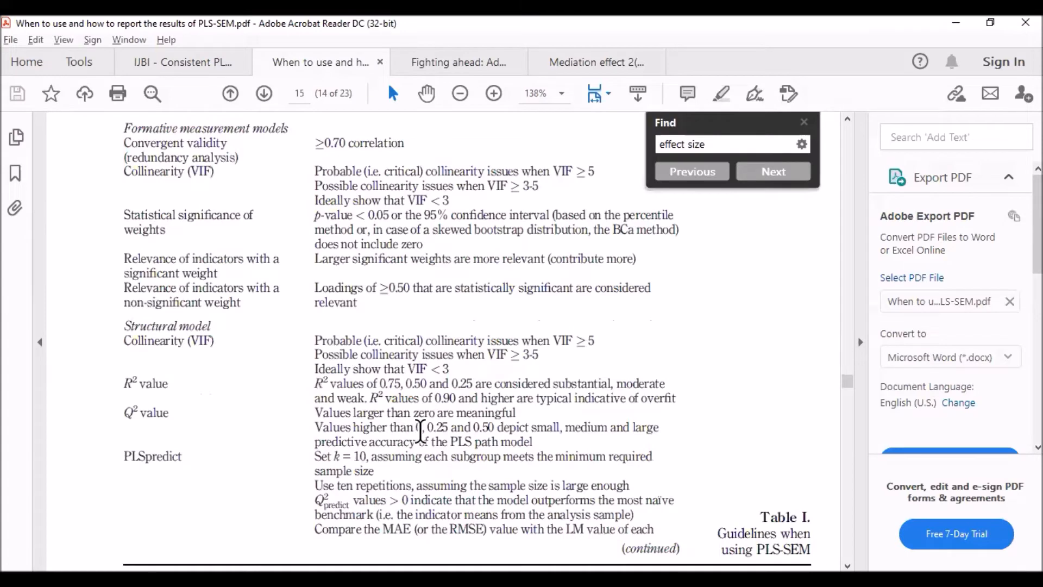
{"action": "left_click_drag", "start_coordinate": [435, 414], "coordinate": [515, 414]}
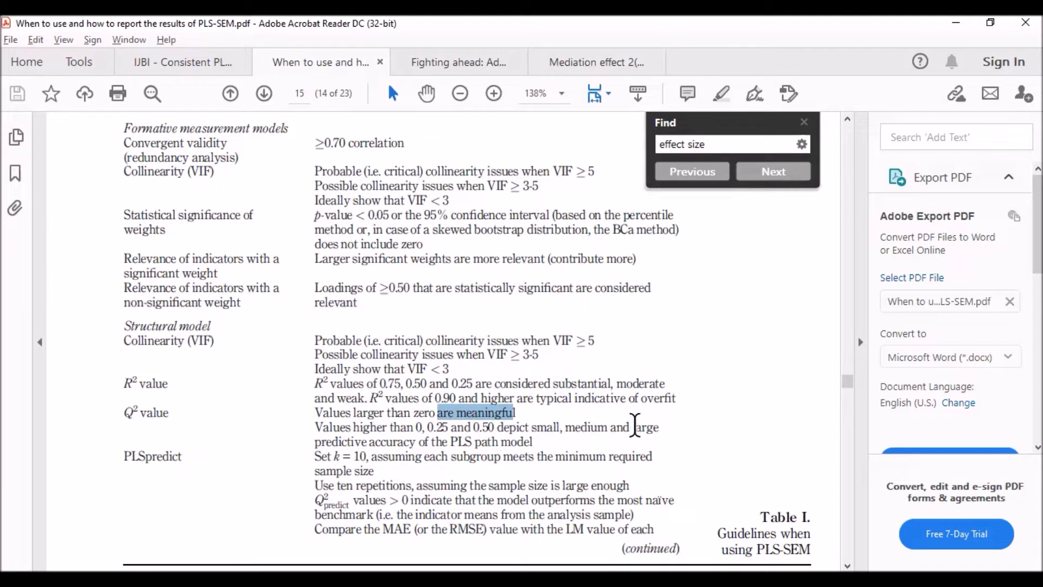
{"action": "double_click", "coordinate": [635, 425]}
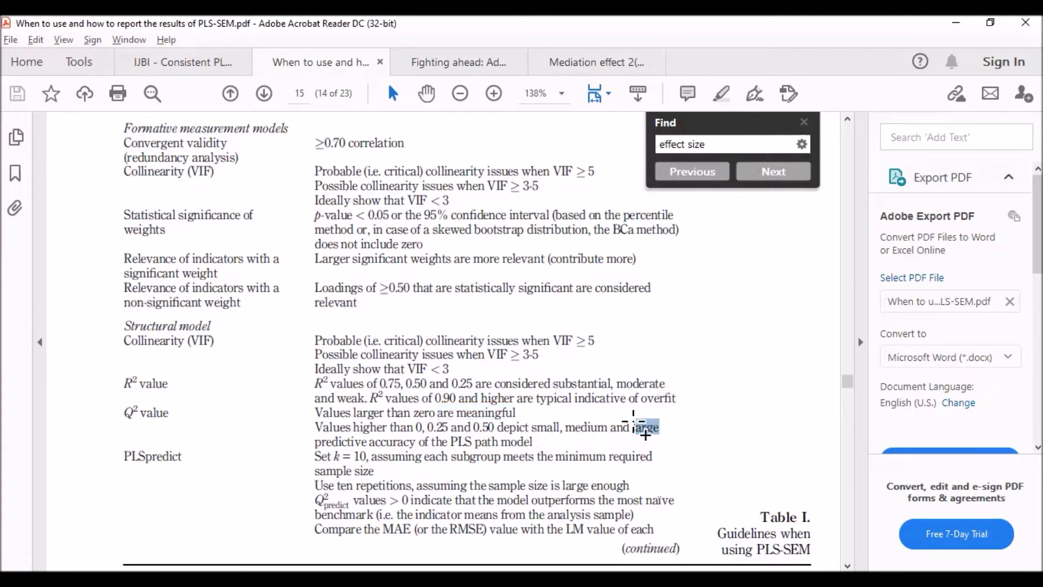
Switch back to SmartPLS and examine the blindfolding Q² values of the constructs in the Cloud Computing adopt model.
{"action": "key", "text": "alt+Tab"}
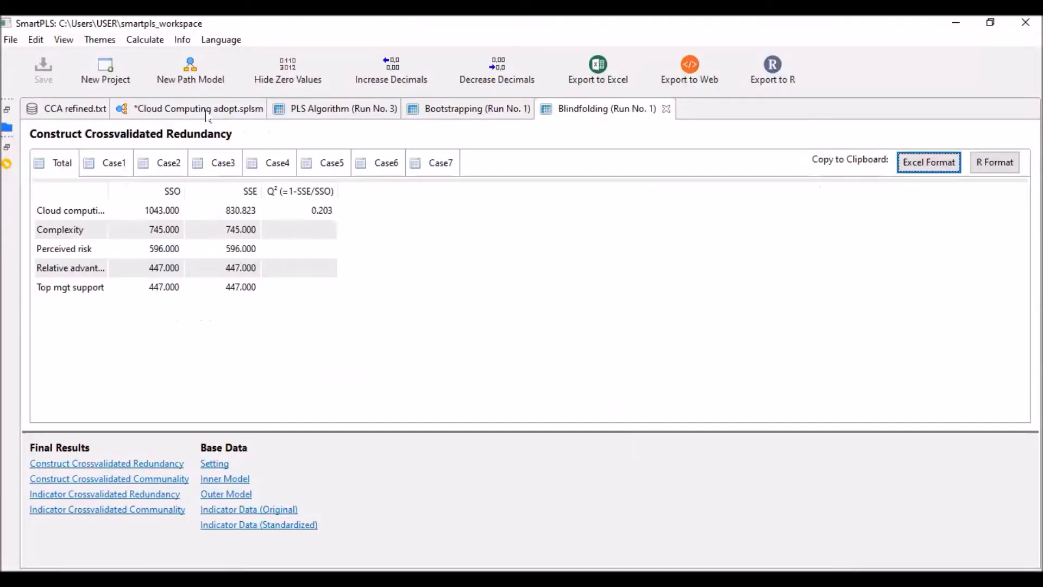
{"action": "left_click", "coordinate": [207, 111]}
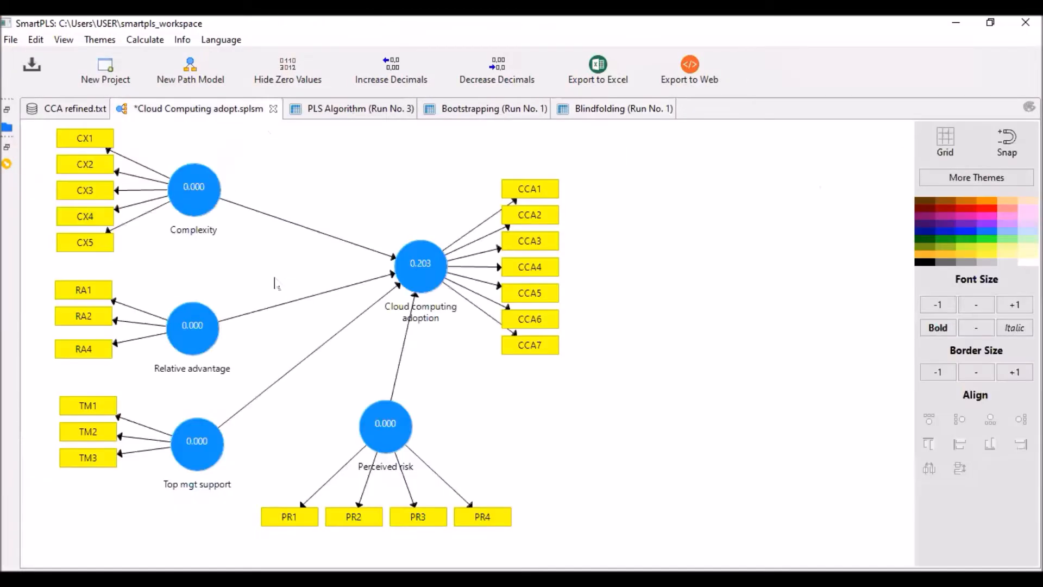
{"action": "left_click", "coordinate": [662, 199]}
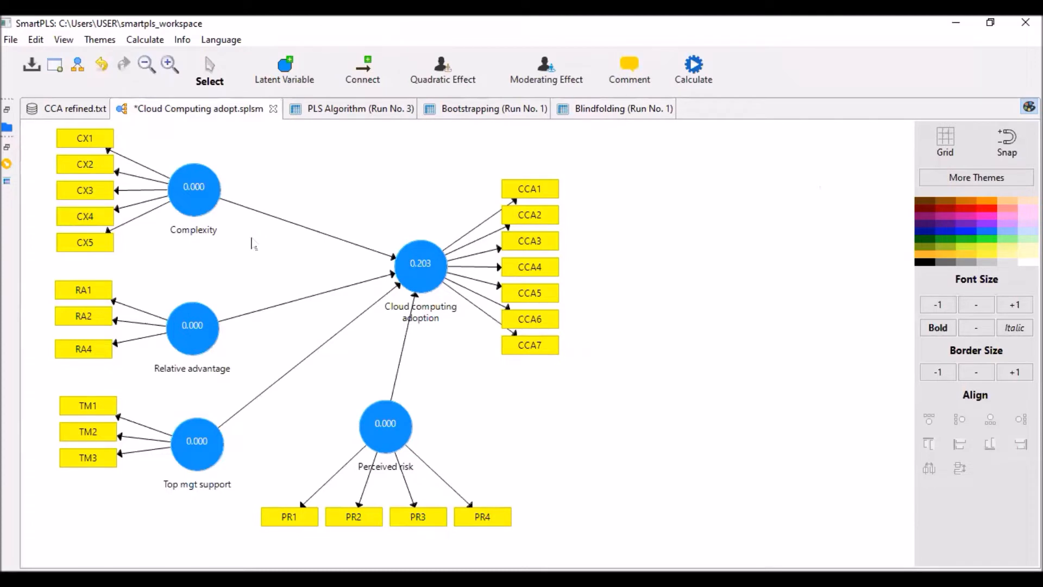
{"action": "mouse_move", "coordinate": [190, 198]}
{"action": "left_click", "coordinate": [626, 110]}
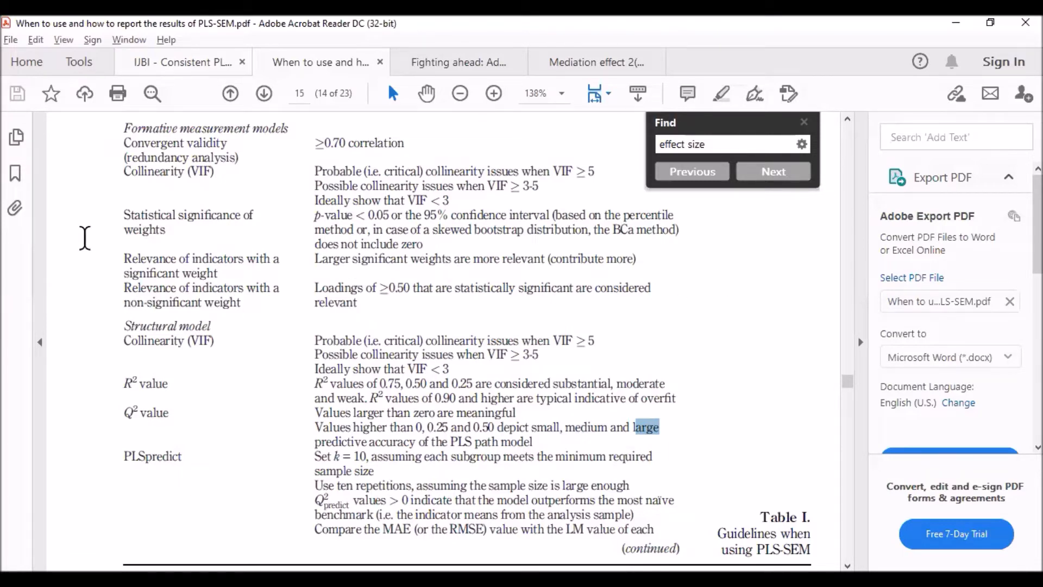
Switch to the IJBI - Consistent PLS paper in Adobe Acrobat Reader and review its structural model write-up and Table 3.
{"action": "key", "text": "ctrl+shift+Tab"}
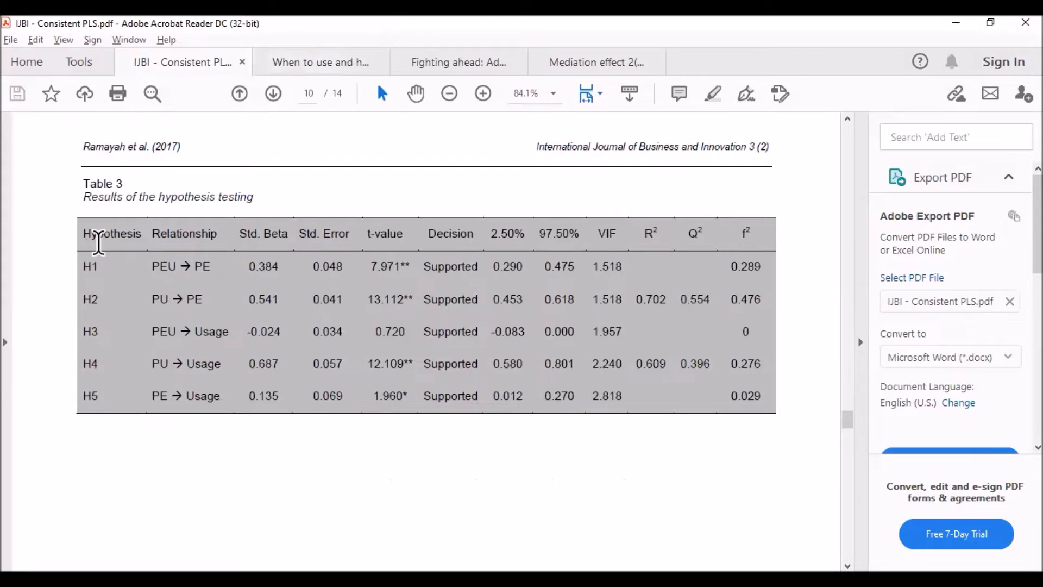
{"action": "scroll", "coordinate": [98, 247], "scroll_direction": "up", "scroll_amount": 5}
{"action": "scroll", "coordinate": [100, 245], "scroll_direction": "up", "scroll_amount": 5}
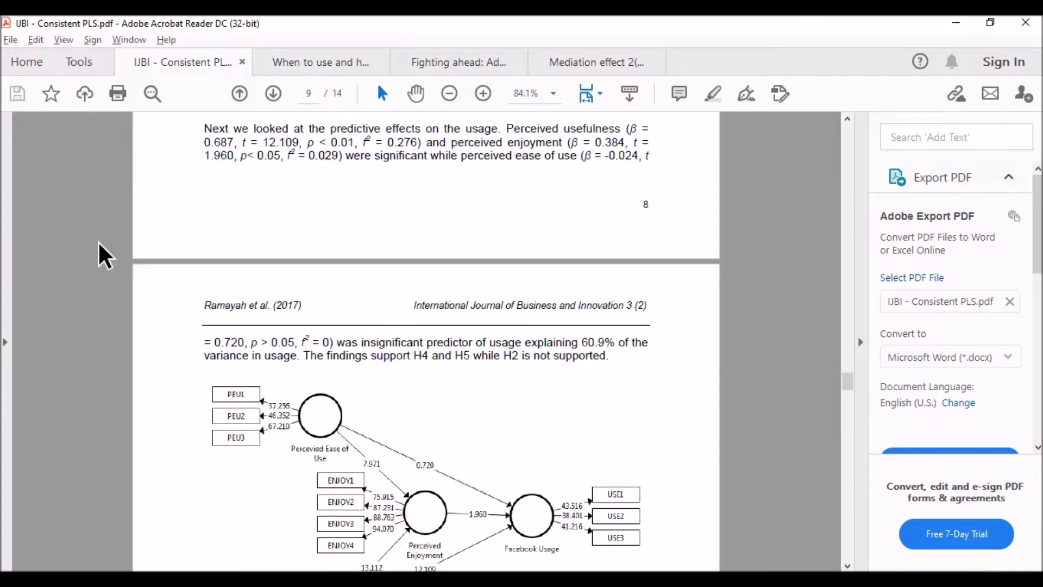
{"action": "scroll", "coordinate": [103, 254], "scroll_direction": "up", "scroll_amount": 3}
{"action": "scroll", "coordinate": [103, 255], "scroll_direction": "up", "scroll_amount": 1}
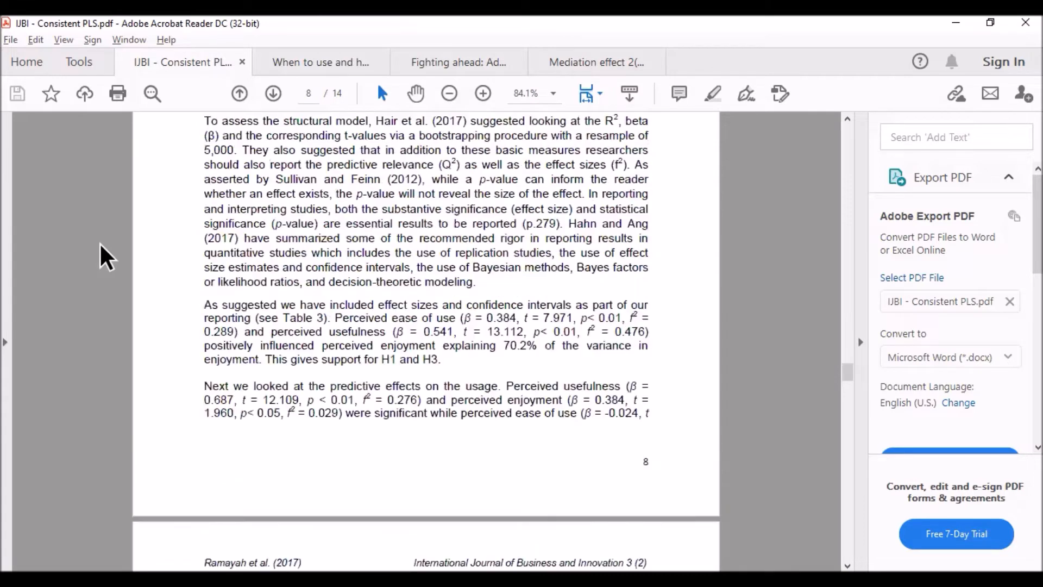
{"action": "scroll", "coordinate": [103, 255], "scroll_direction": "down", "scroll_amount": 6}
{"action": "scroll", "coordinate": [103, 255], "scroll_direction": "down", "scroll_amount": 10}
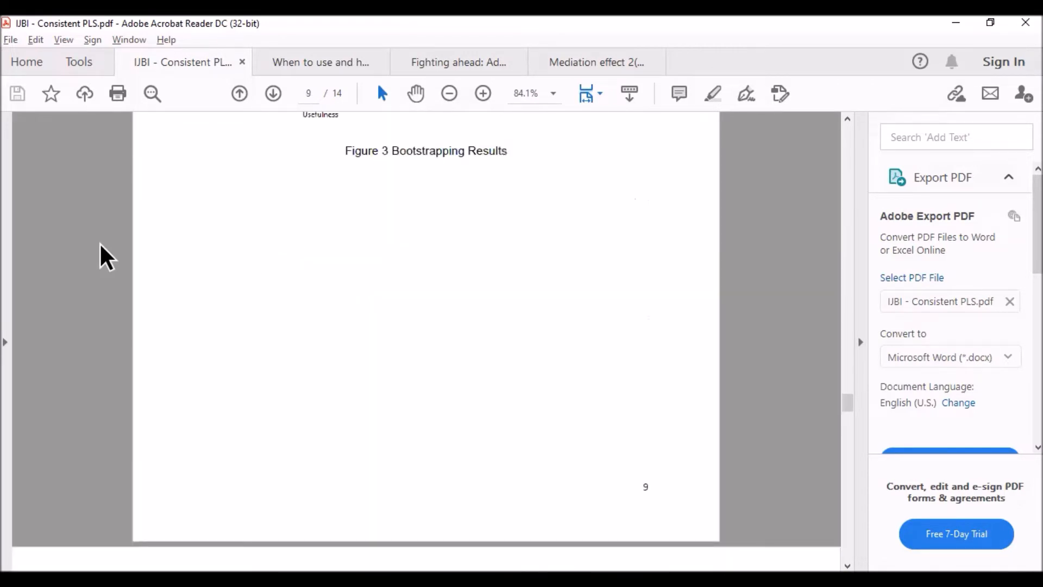
{"action": "scroll", "coordinate": [279, 362], "scroll_direction": "down", "scroll_amount": 2}
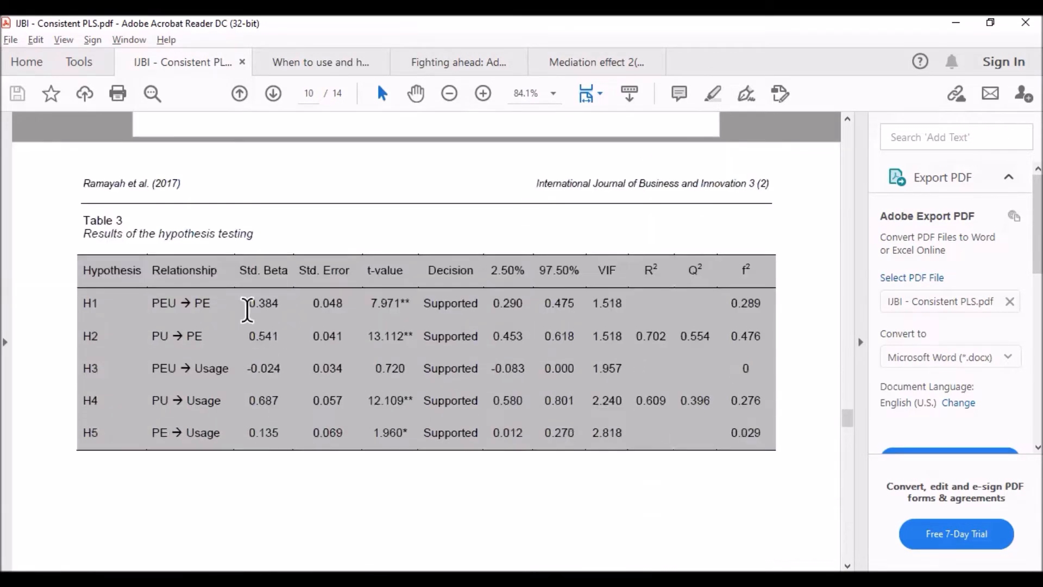
Examine Table 3's column headings, from Hypothesis through the confidence interval to VIF, R², Q² and f², and the Bootstrapping Results figure.
{"action": "left_click_drag", "start_coordinate": [88, 270], "coordinate": [515, 276]}
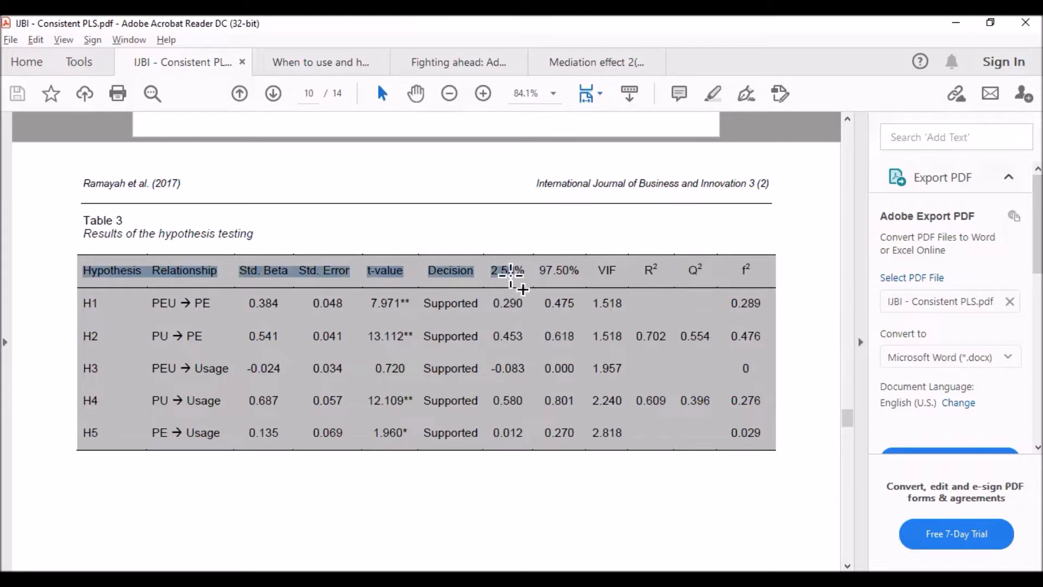
{"action": "left_click_drag", "start_coordinate": [597, 275], "coordinate": [749, 270]}
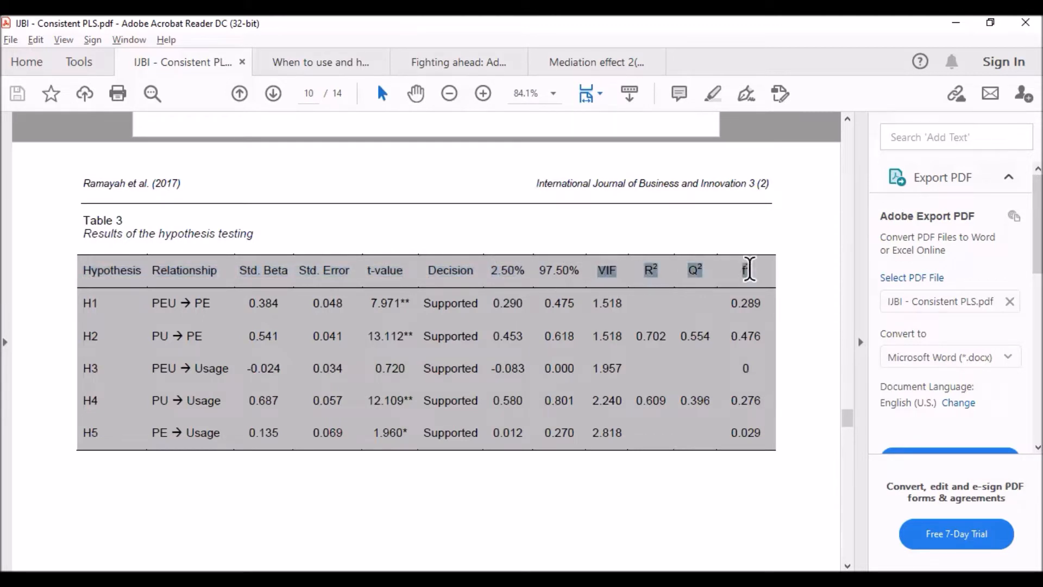
{"action": "left_click_drag", "start_coordinate": [749, 270], "coordinate": [751, 271]}
{"action": "scroll", "coordinate": [831, 424], "scroll_direction": "up", "scroll_amount": 10}
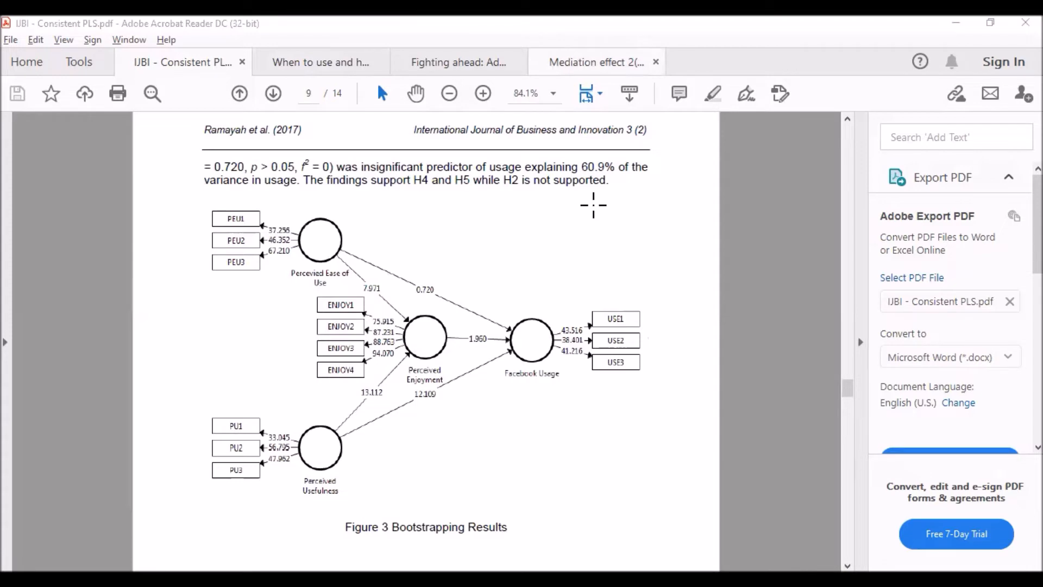
Switch back to SmartPLS and export the Cloud Computing adopt model diagram as an image to the clipboard.
{"action": "key", "text": "alt+Tab"}
{"action": "left_click", "coordinate": [226, 114]}
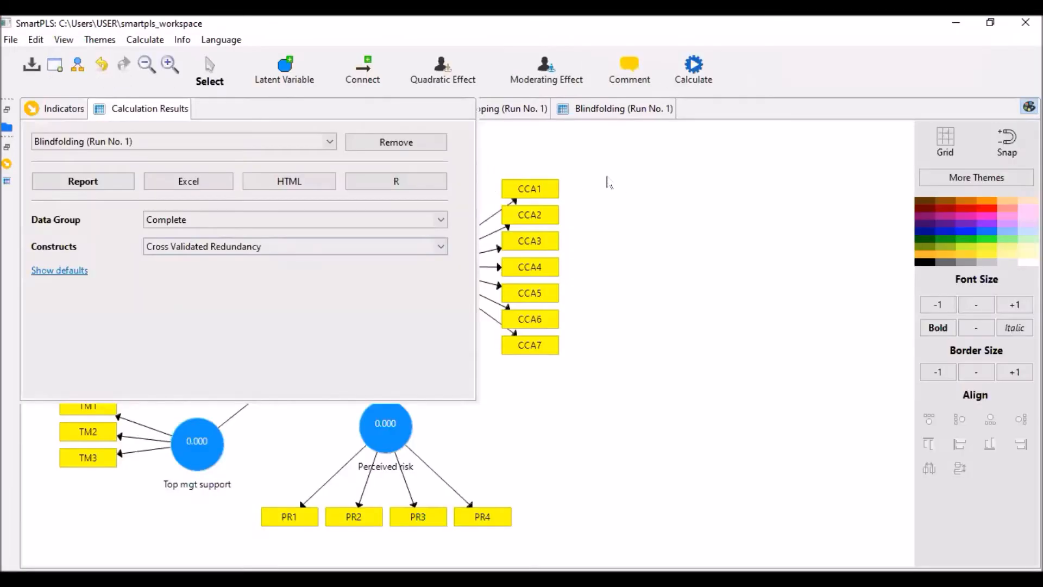
{"action": "left_click", "coordinate": [609, 182]}
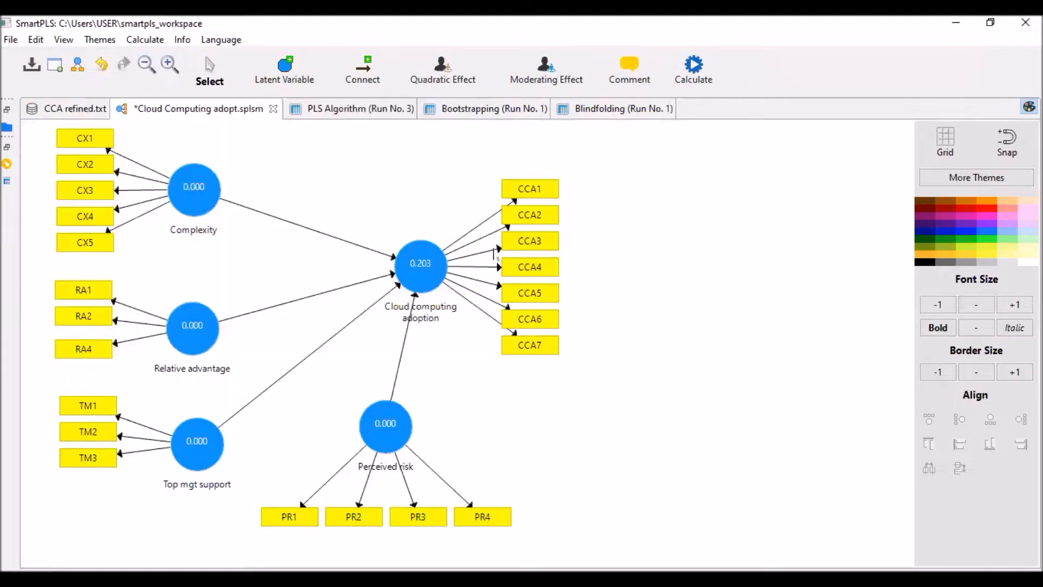
{"action": "right_click", "coordinate": [541, 450]}
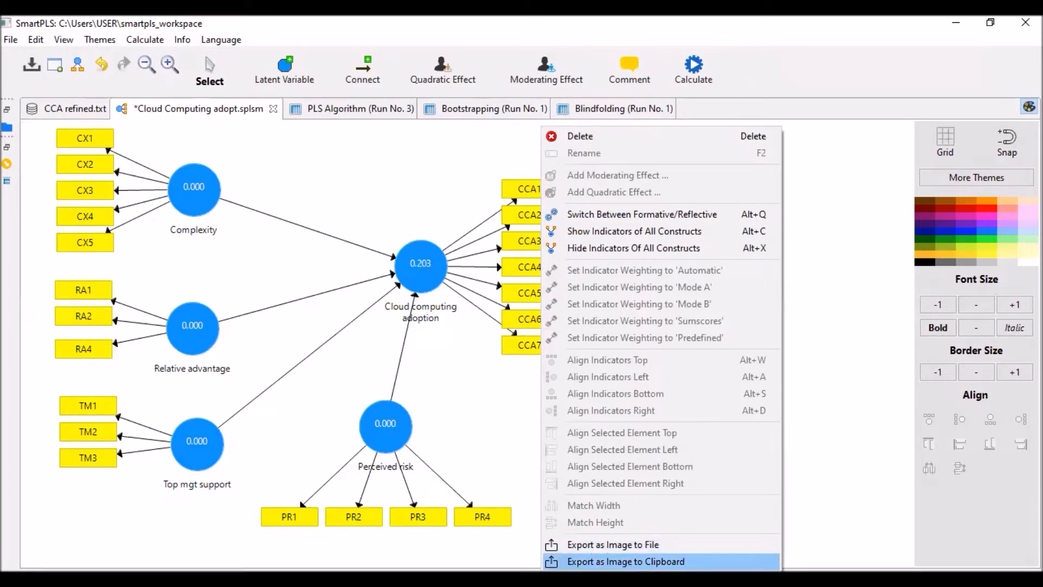
{"action": "left_click", "coordinate": [626, 561]}
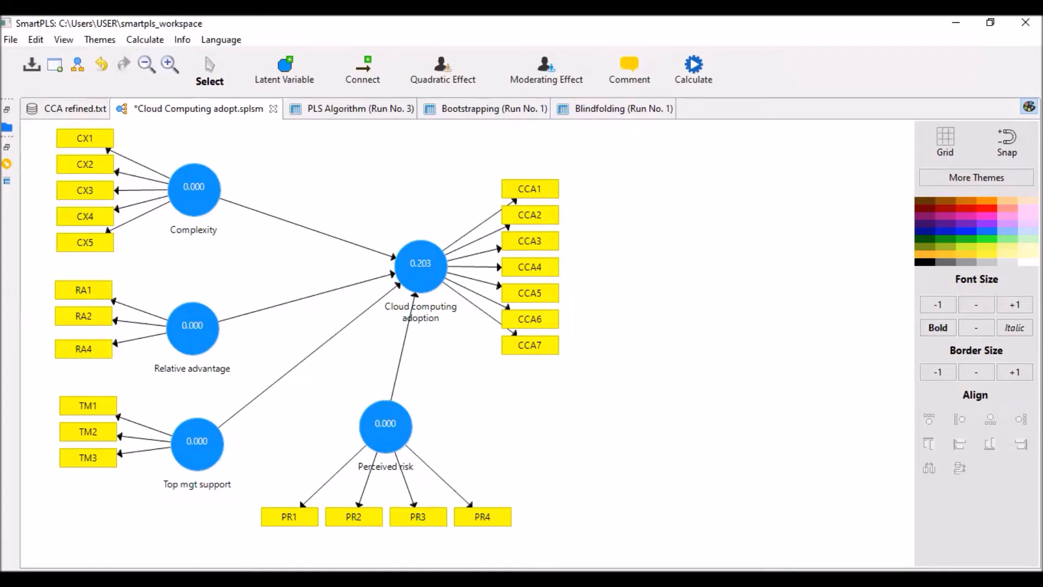
Switch to Word, paste the exported model image into Document1, and review the whole diagram.
{"action": "key", "text": "alt+Tab"}
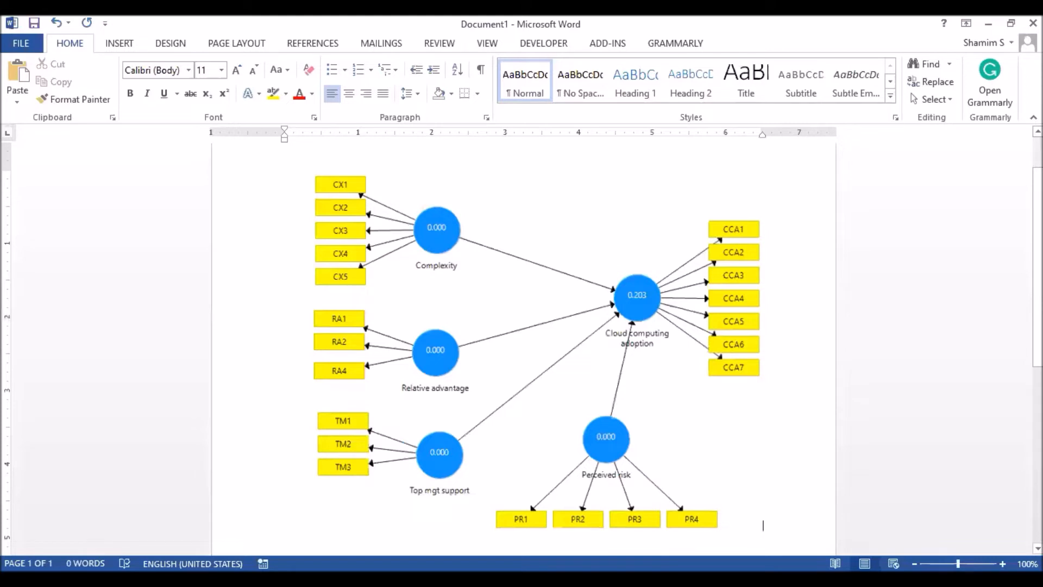
{"action": "scroll", "coordinate": [728, 426], "scroll_direction": "down", "scroll_amount": 3}
{"action": "scroll", "coordinate": [688, 426], "scroll_direction": "up", "scroll_amount": 3}
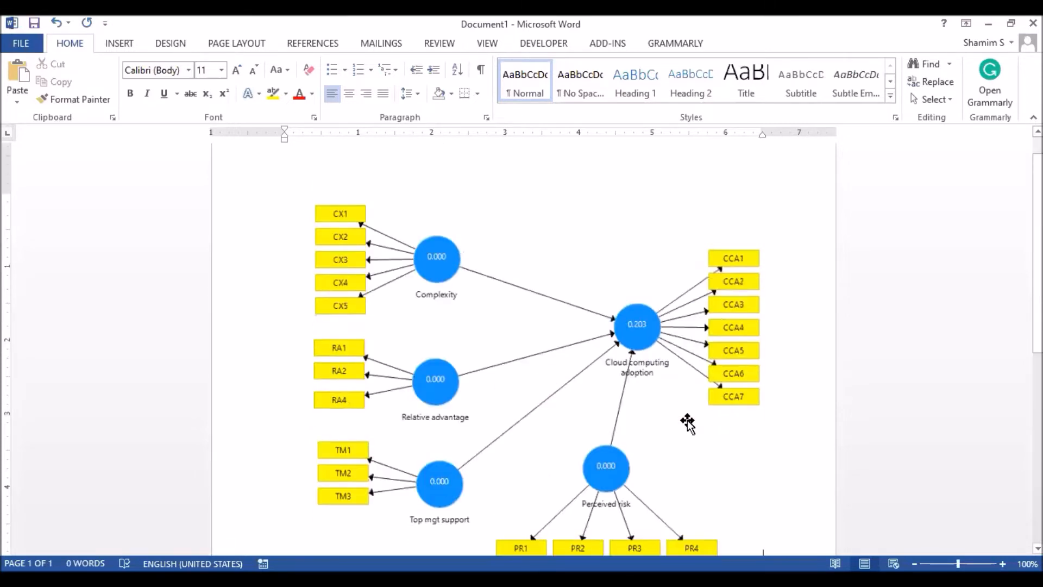
{"action": "scroll", "coordinate": [679, 415], "scroll_direction": "down", "scroll_amount": 2}
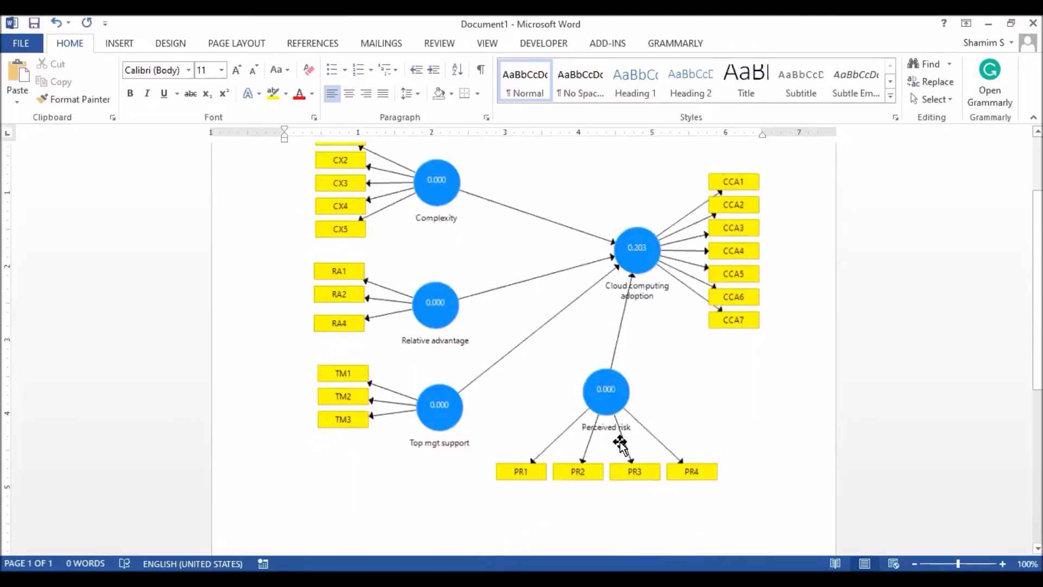
{"action": "key", "text": "Return"}
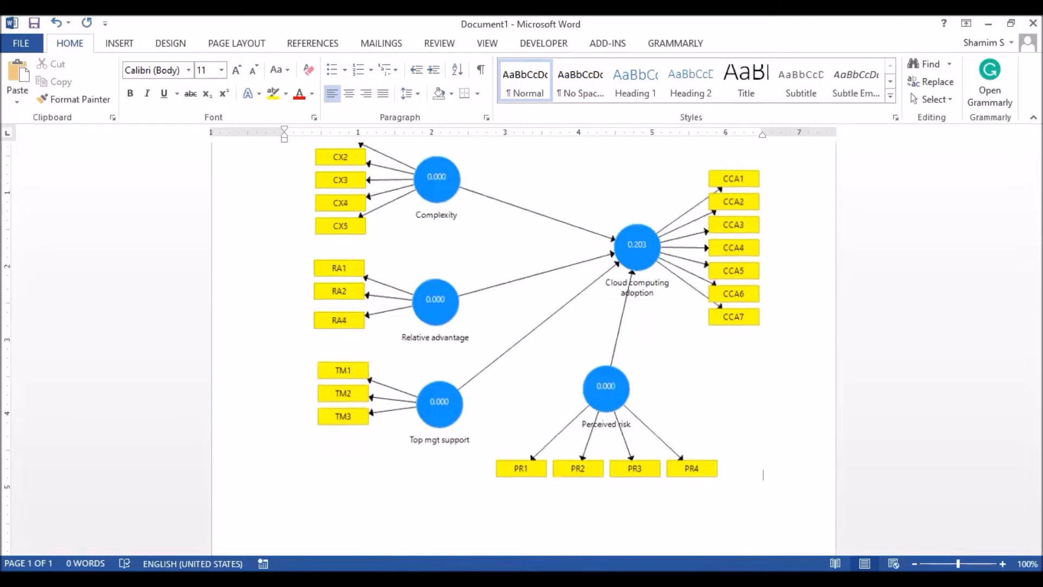
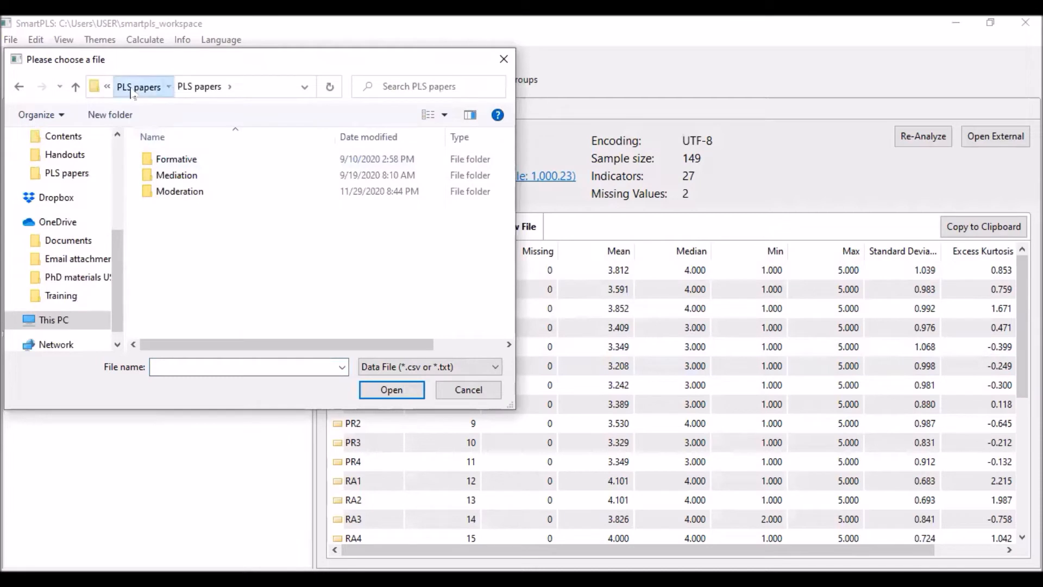
Import the SHARING data file from the Contents > Data folder into the medJuly21 project.
{"action": "left_click", "coordinate": [130, 87]}
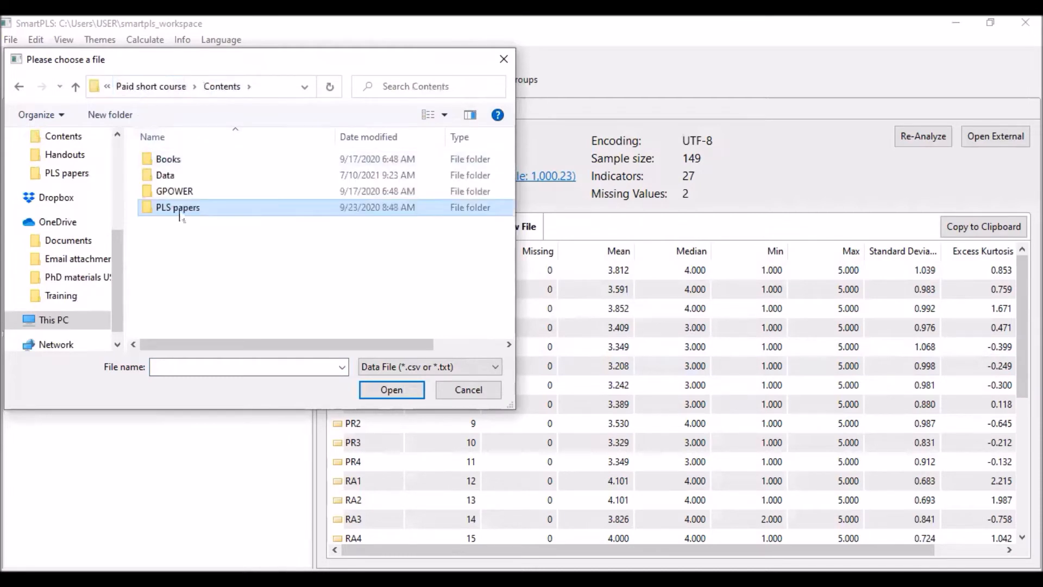
{"action": "double_click", "coordinate": [166, 173]}
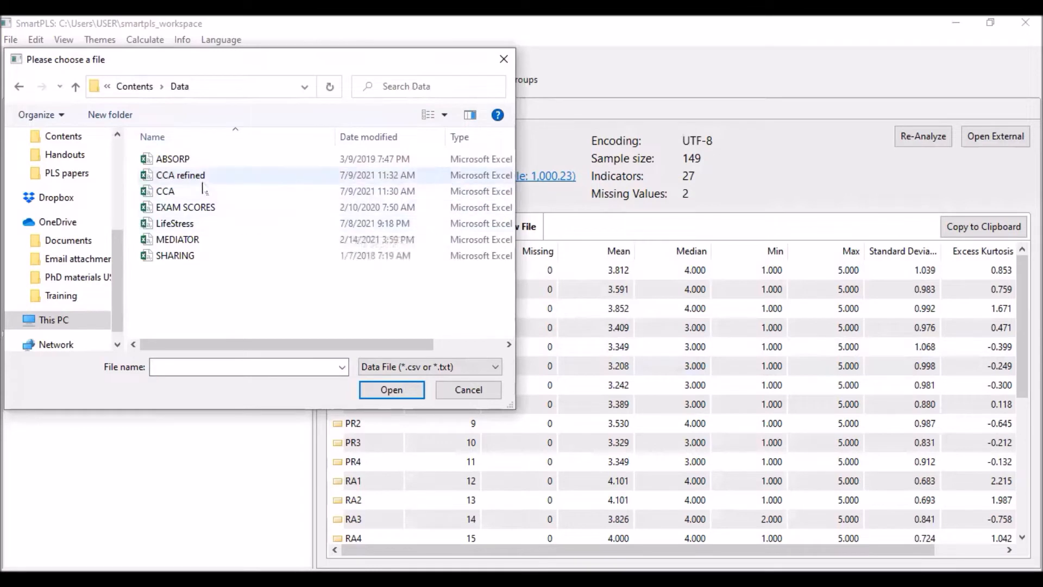
{"action": "left_click", "coordinate": [194, 256]}
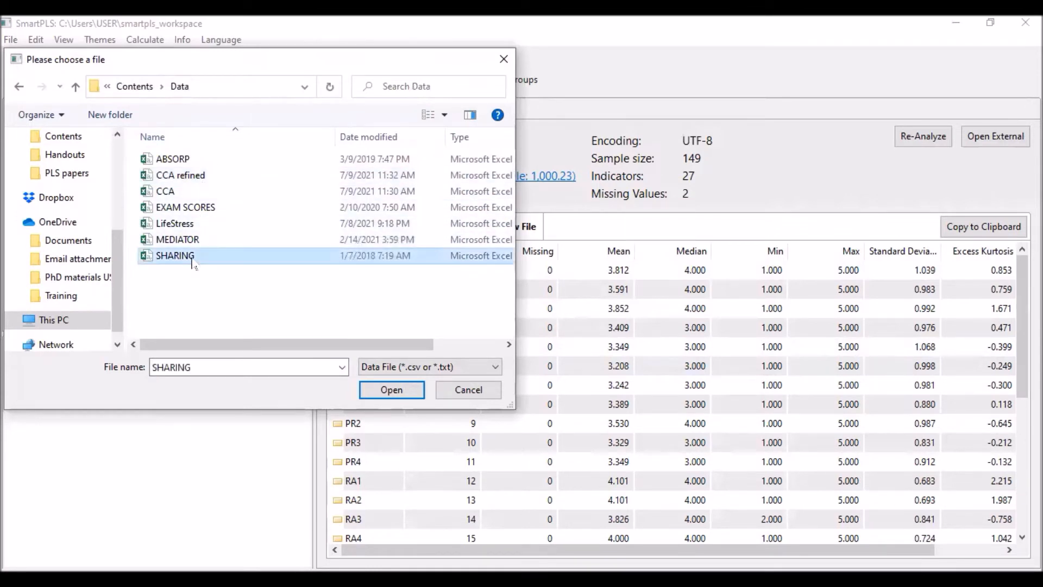
{"action": "left_click", "coordinate": [382, 396]}
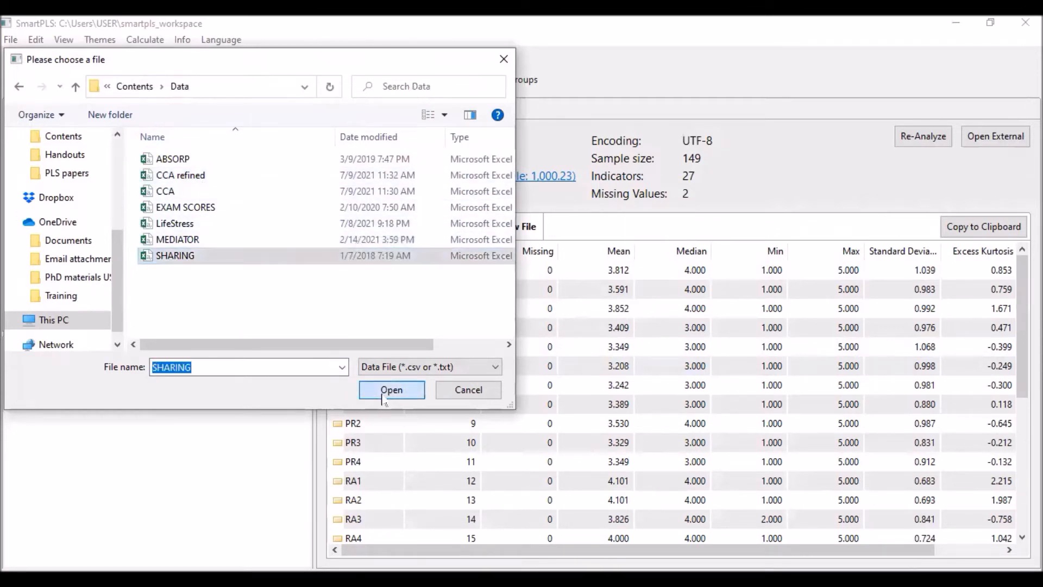
{"action": "left_click", "coordinate": [636, 371]}
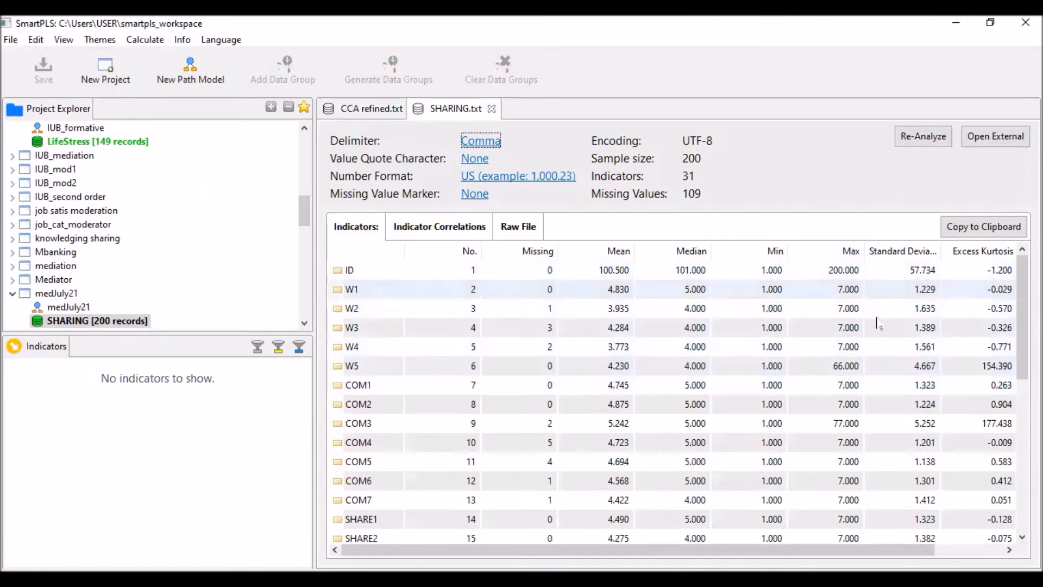
Check the maximum values of indicators W5 and COM3, and switch to the SHARING workbook in Excel.
{"action": "left_click", "coordinate": [846, 367]}
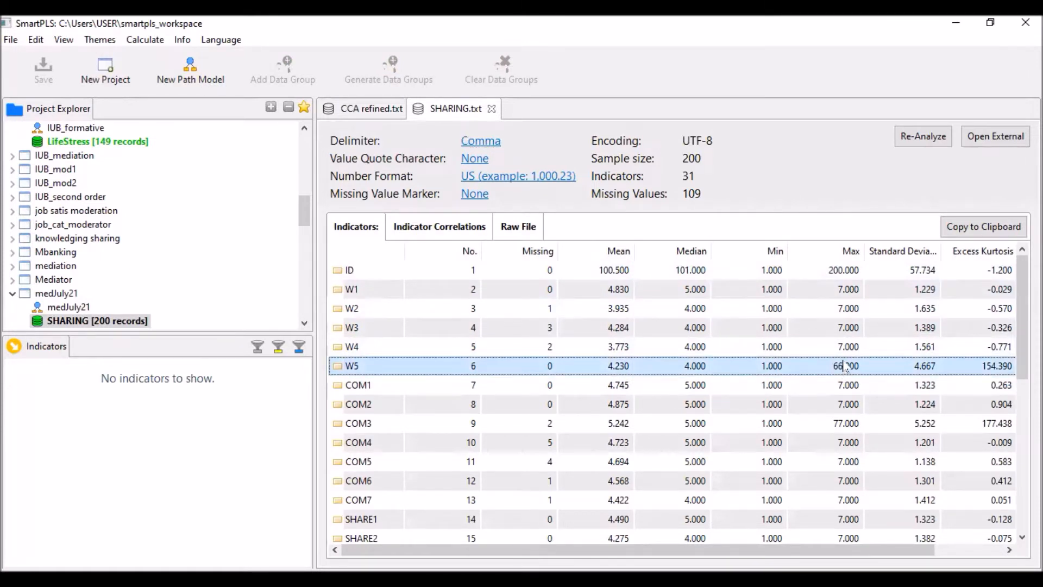
{"action": "left_click", "coordinate": [845, 424]}
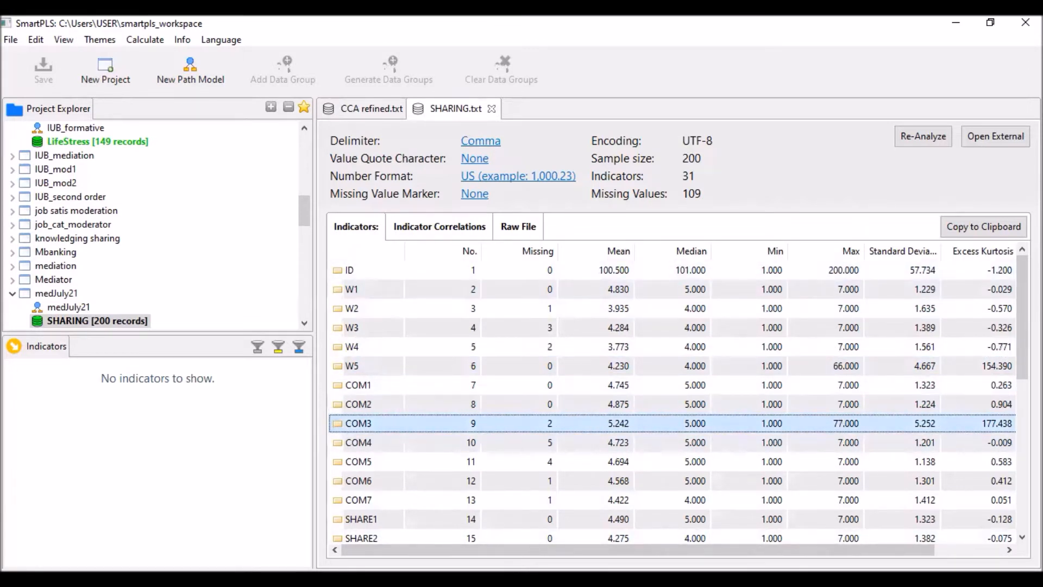
{"action": "key", "text": "alt+Tab"}
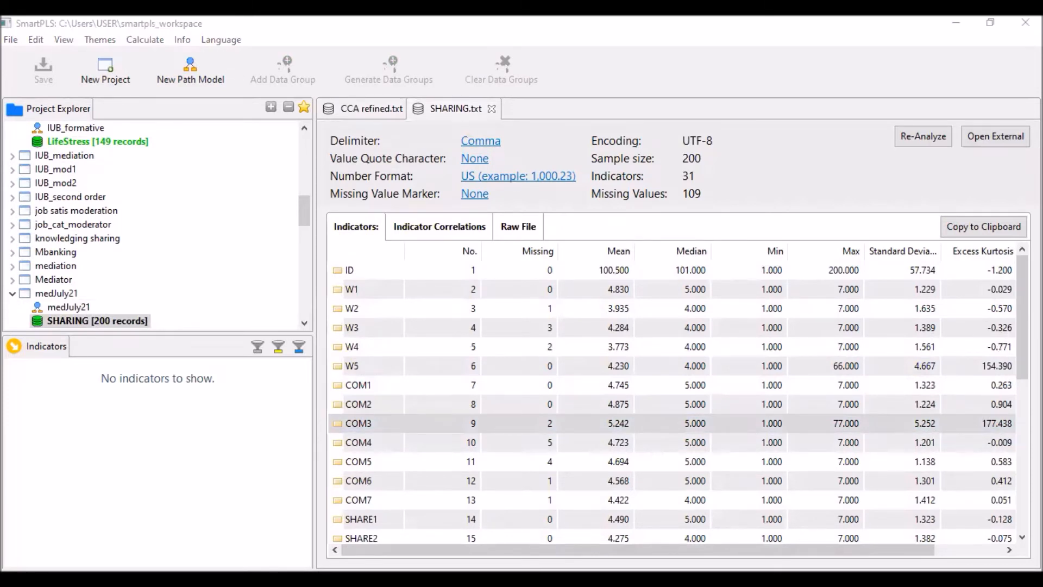
{"action": "key", "text": "alt+Tab"}
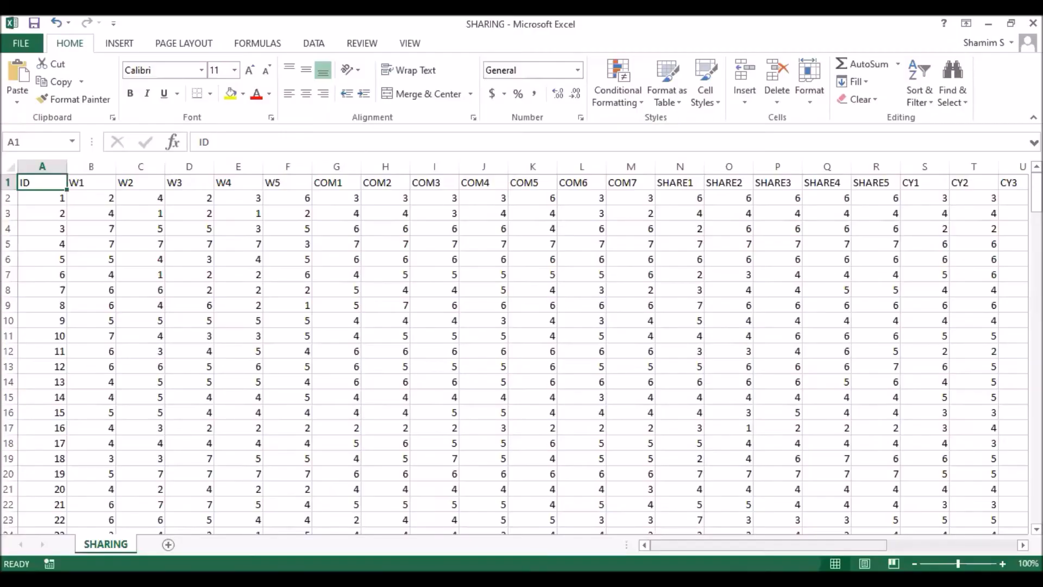
Clear the contents of the Mark column (AE) at the end of the SHARING data.
{"action": "scroll", "coordinate": [943, 529], "scroll_direction": "right", "scroll_amount": 5}
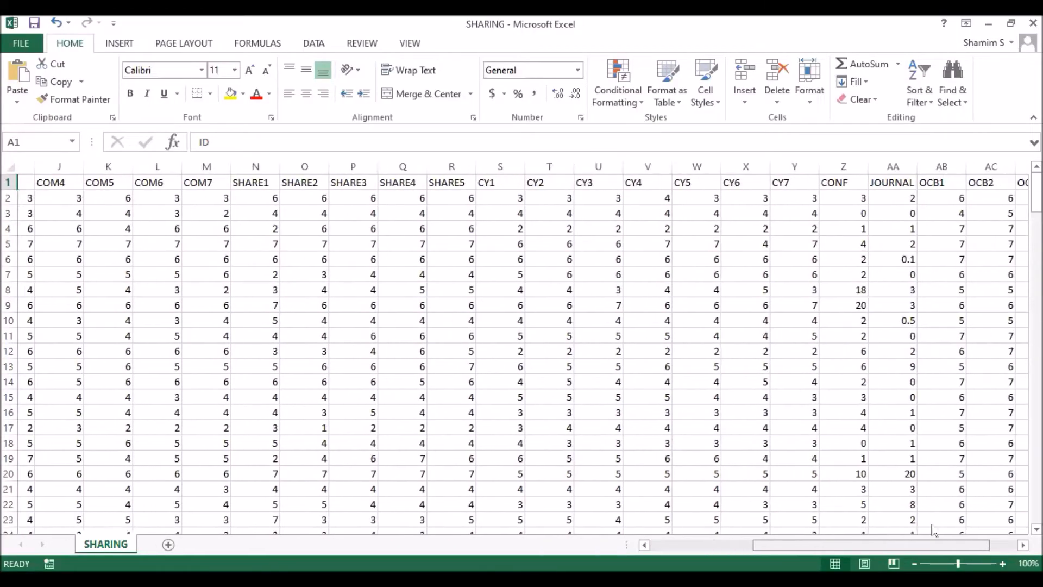
{"action": "scroll", "coordinate": [943, 528], "scroll_direction": "right", "scroll_amount": 3}
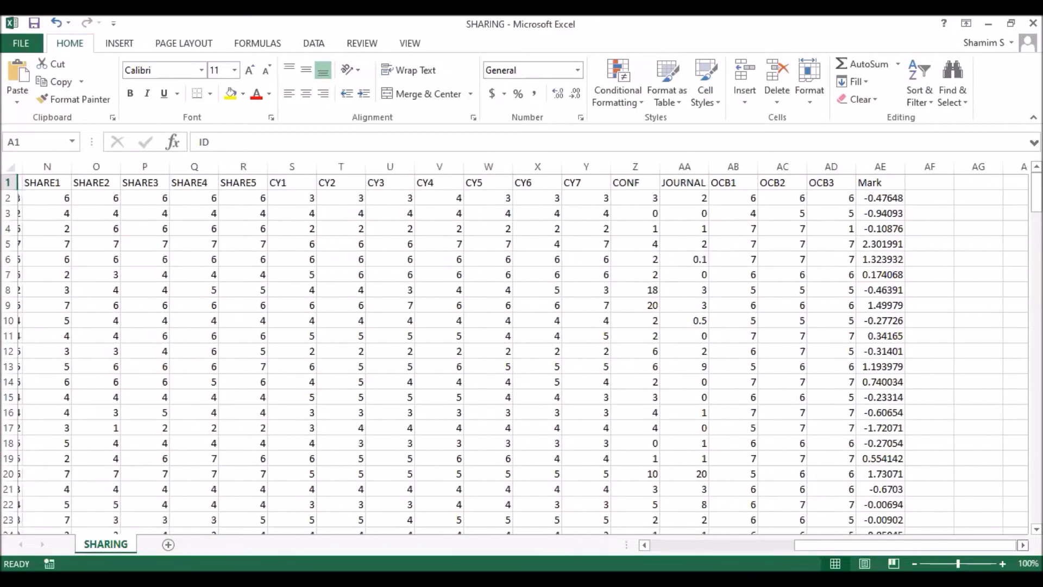
{"action": "scroll", "coordinate": [516, 353], "scroll_direction": "right", "scroll_amount": 1}
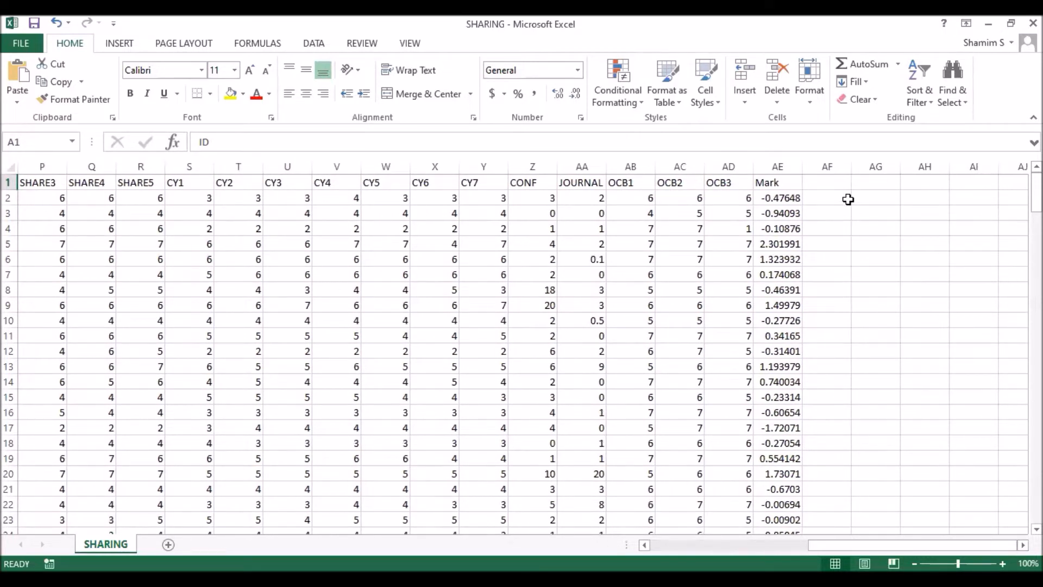
{"action": "left_click", "coordinate": [778, 165]}
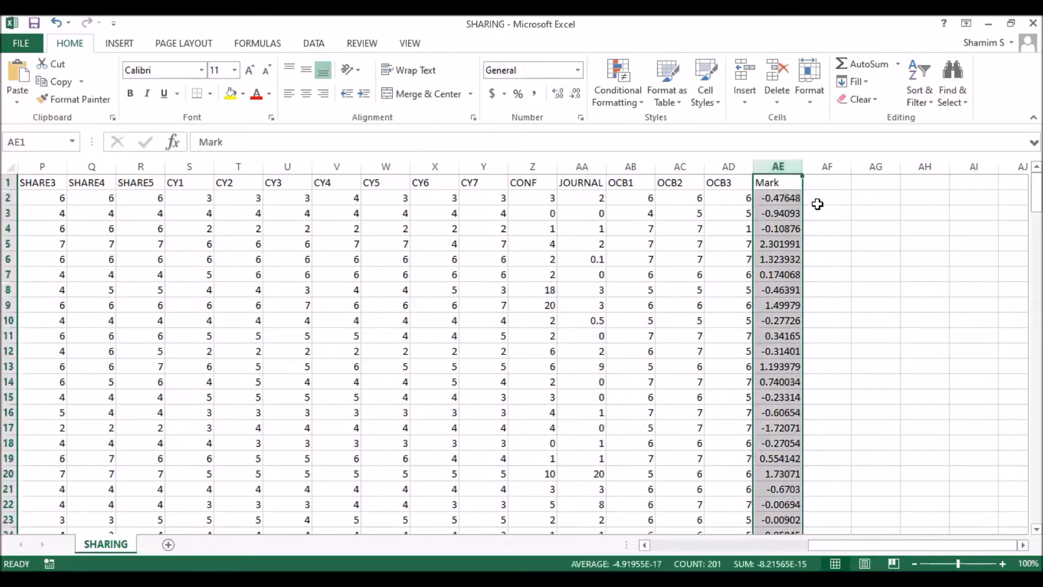
{"action": "key", "text": "Delete"}
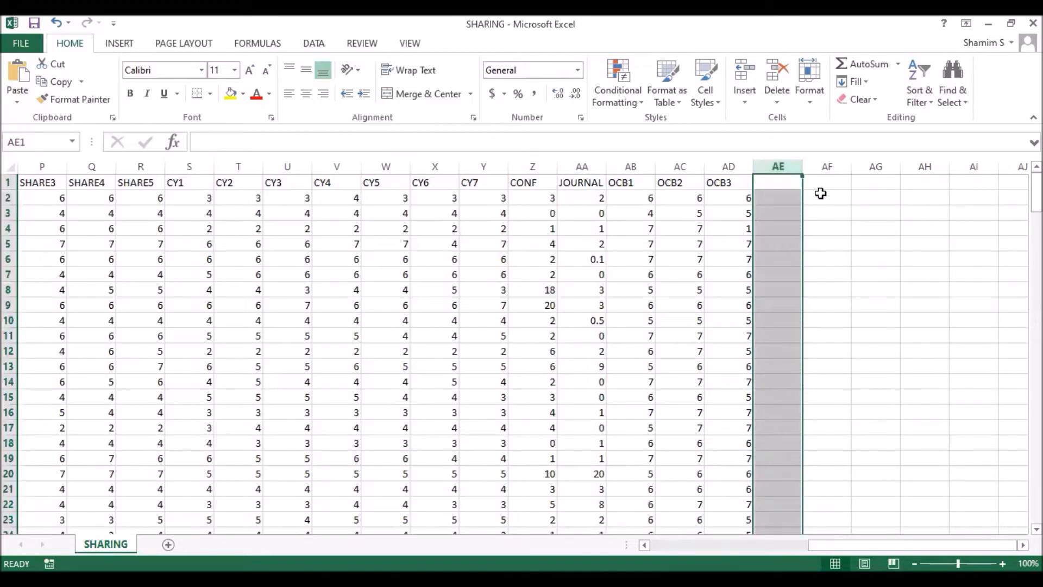
{"action": "left_click", "coordinate": [820, 194]}
Enter =MAX(B2:AD2) in cell AE2 and fill the formula down column AE for all records.
{"action": "left_click", "coordinate": [780, 198]}
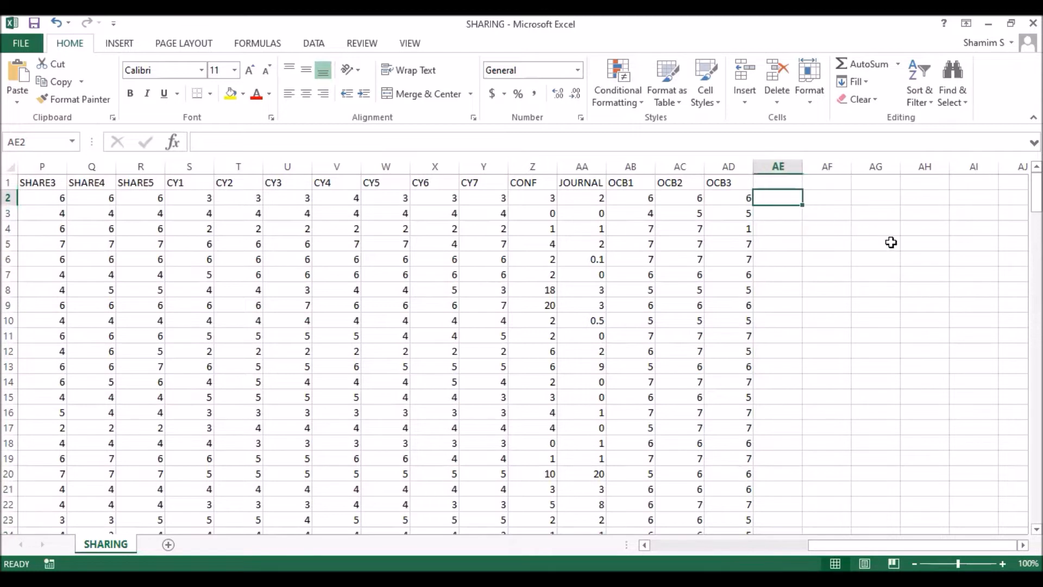
{"action": "type", "text": "=max"}
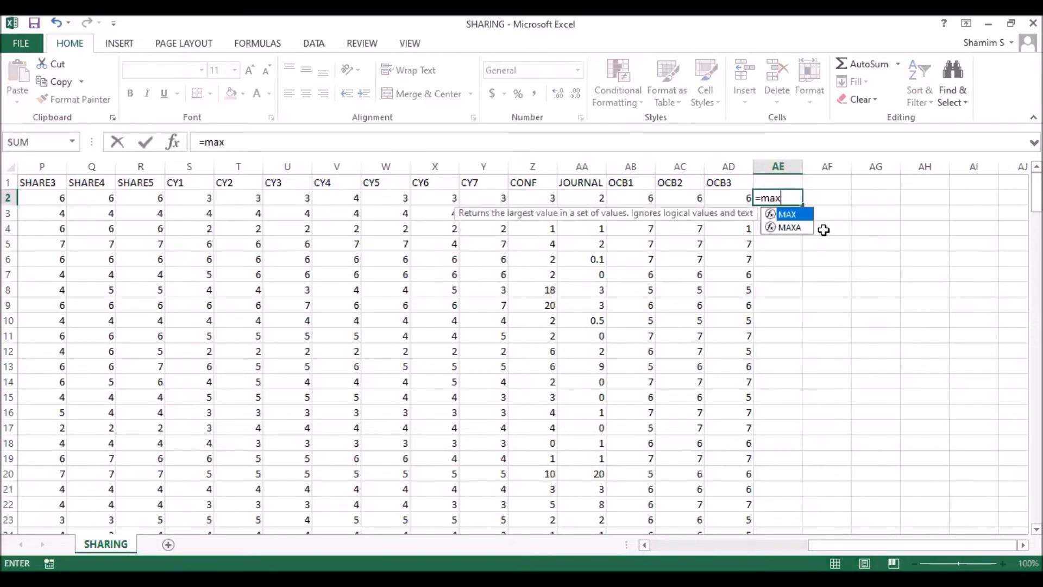
{"action": "double_click", "coordinate": [787, 215]}
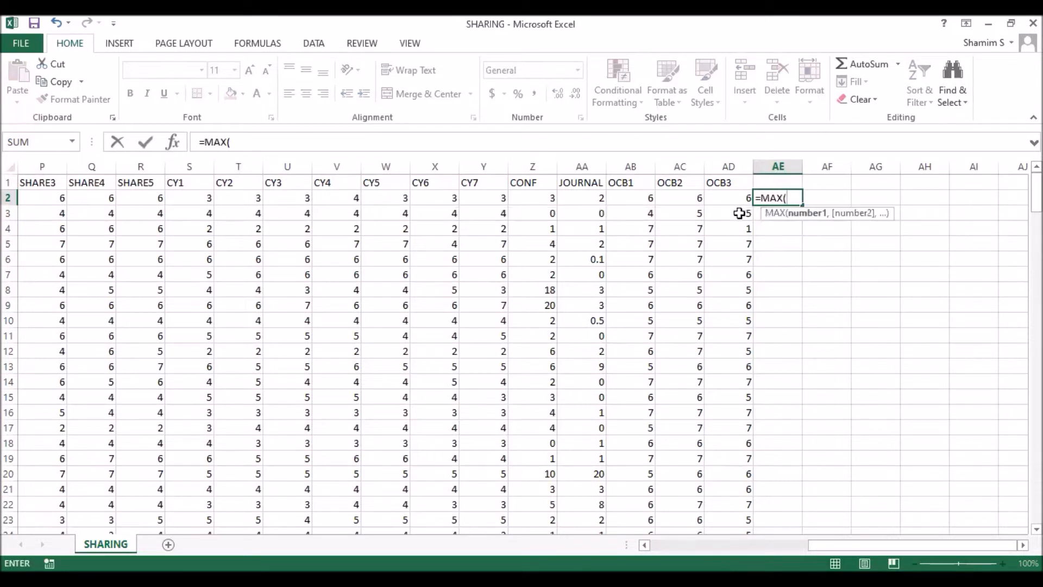
{"action": "left_click", "coordinate": [729, 201]}
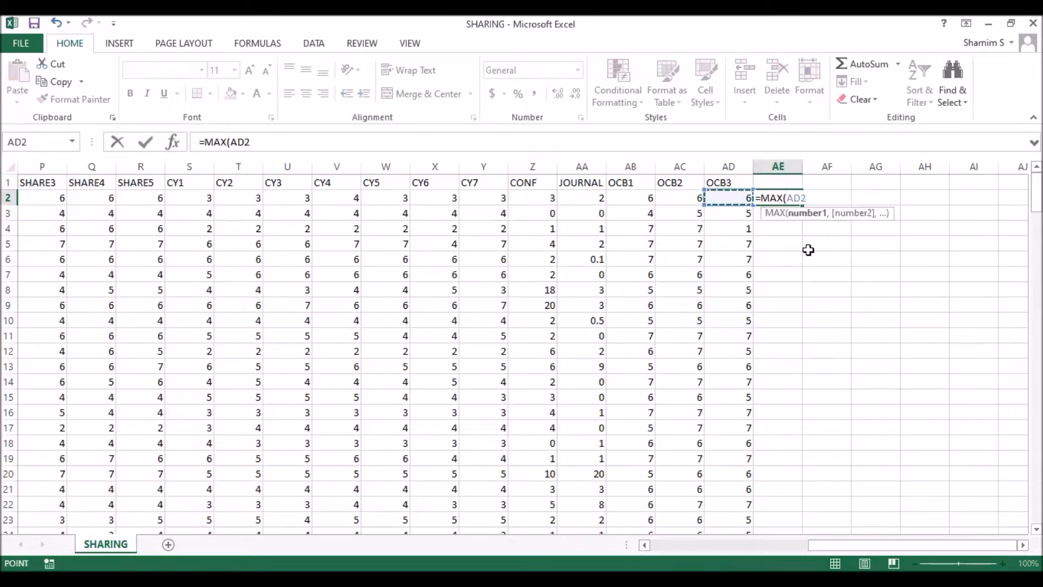
{"action": "key", "text": "ctrl+shift+Left"}
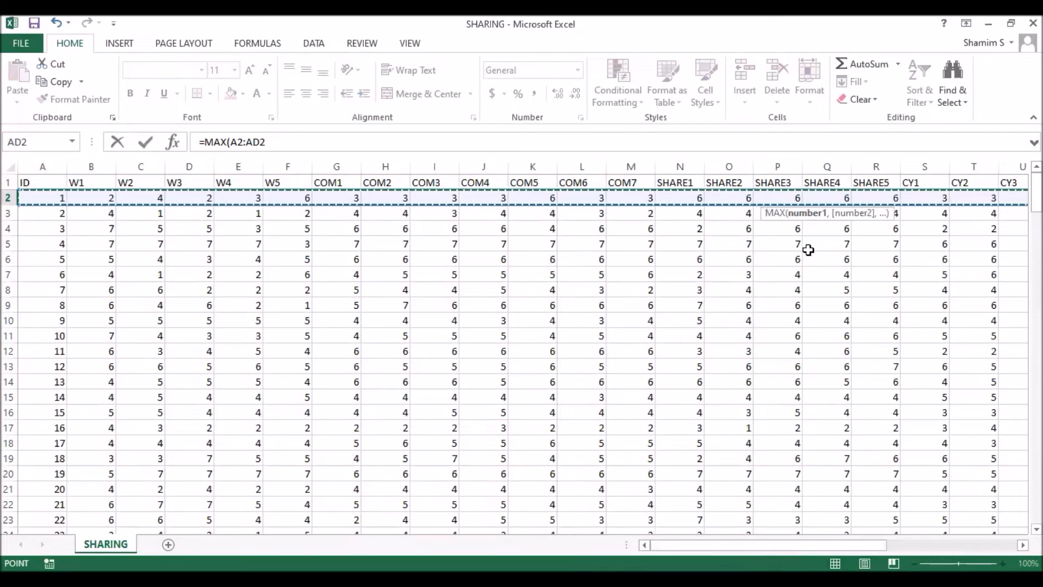
{"action": "key", "text": "shift+Right"}
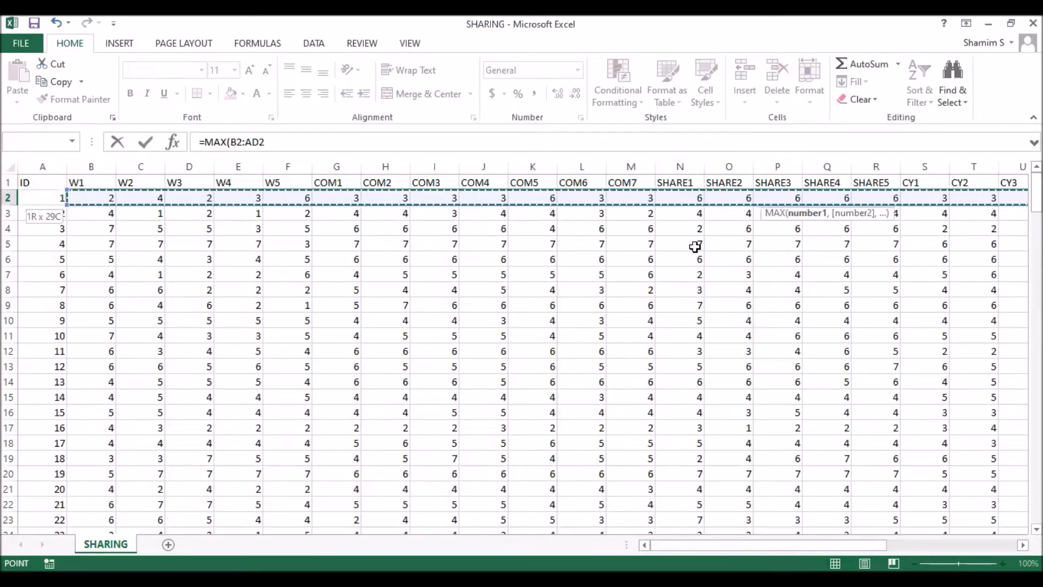
{"action": "type", "text": ")"}
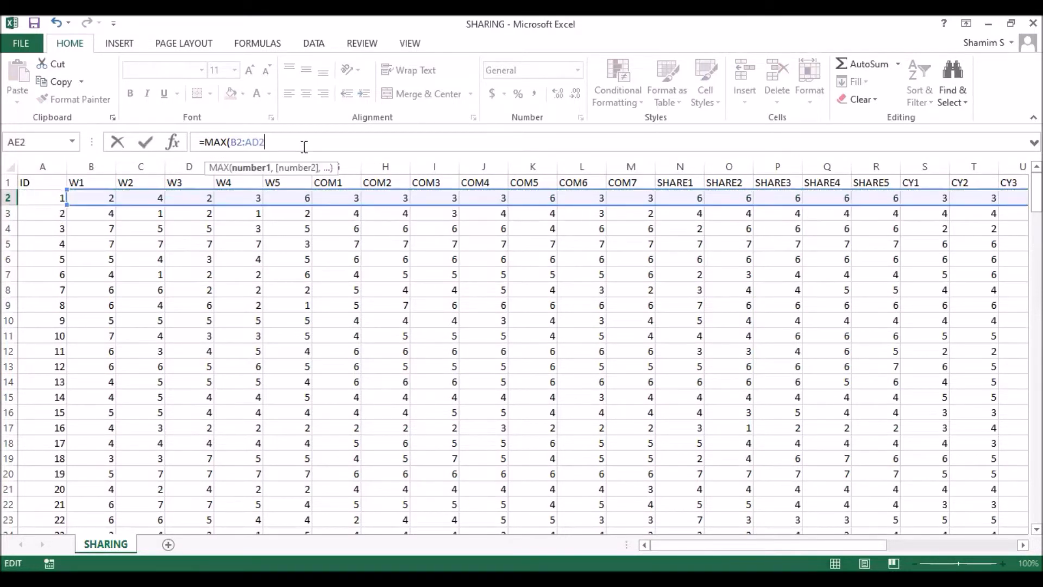
{"action": "key", "text": "Return"}
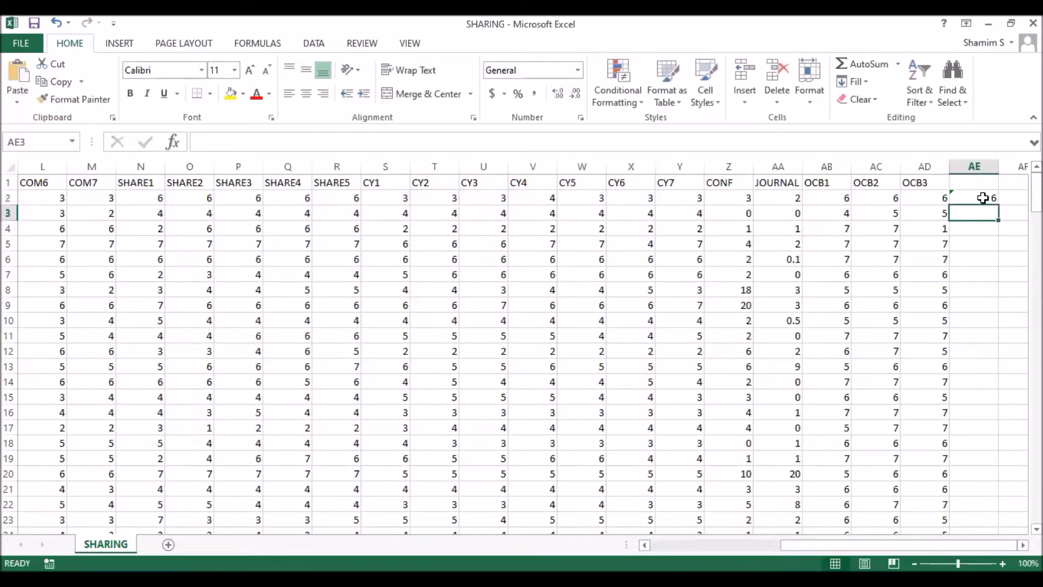
{"action": "left_click", "coordinate": [986, 197]}
{"action": "double_click", "coordinate": [997, 206]}
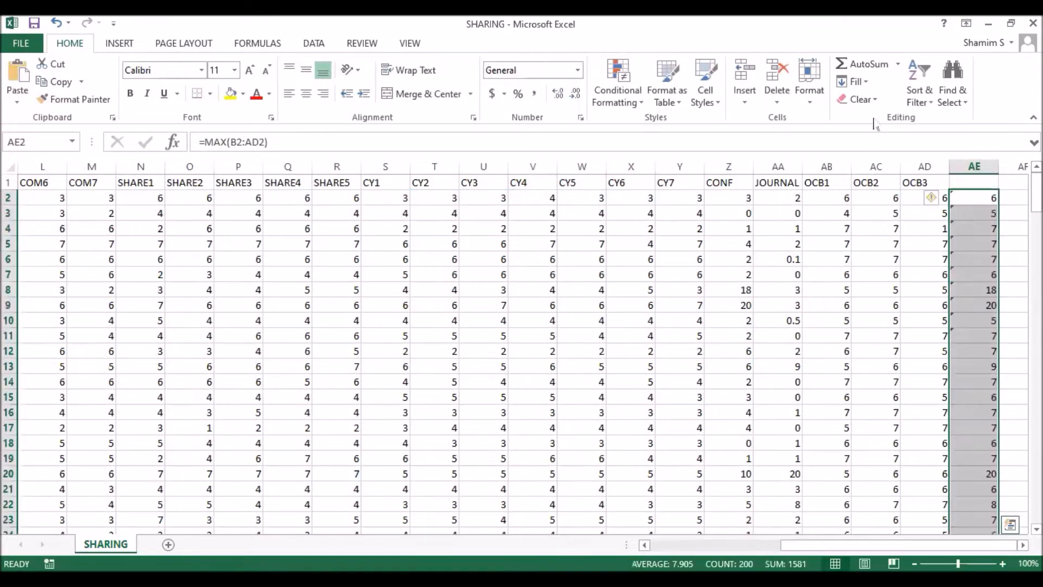
Sort the records by column AE from largest to smallest, expanding the selection to the whole data set.
{"action": "left_click", "coordinate": [918, 93]}
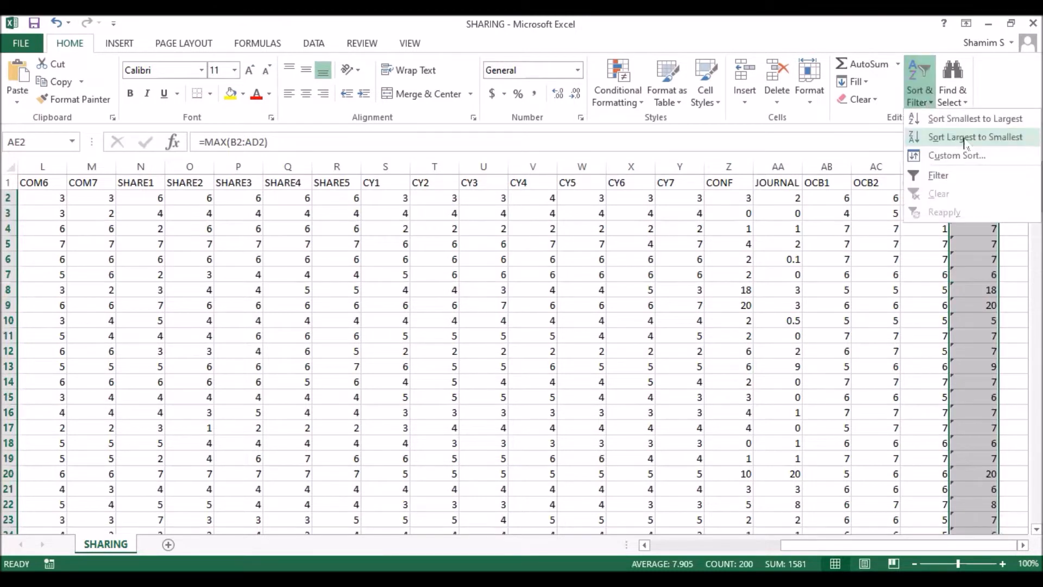
{"action": "left_click", "coordinate": [959, 137]}
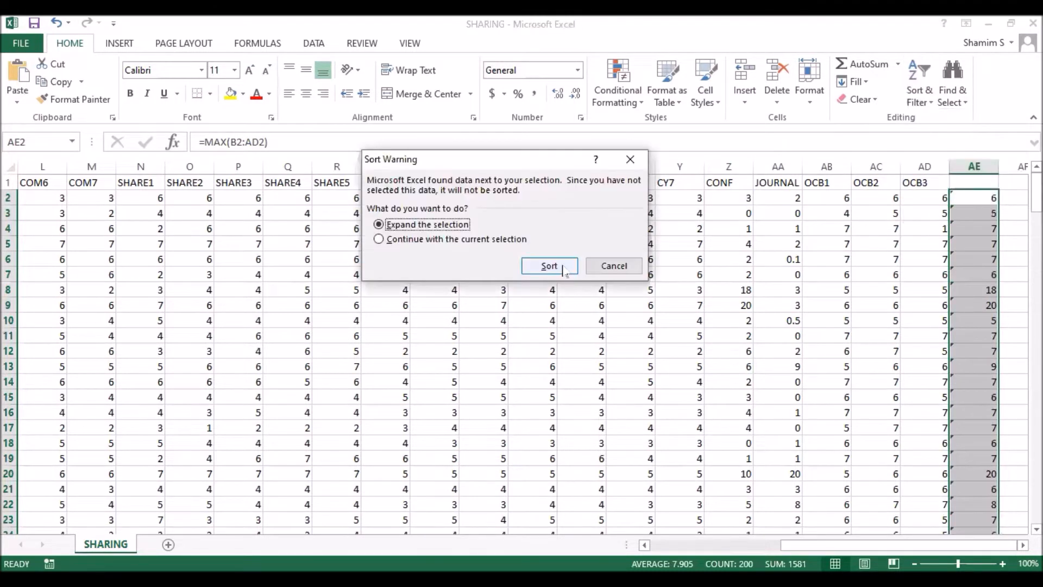
{"action": "left_click", "coordinate": [563, 267]}
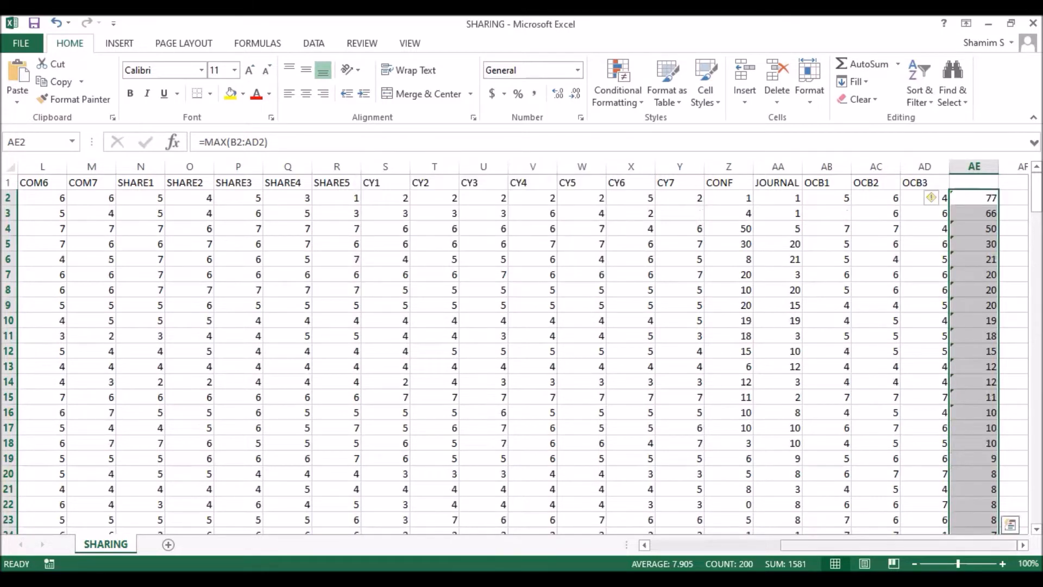
Correct the out-of-range entries by setting COM3 in cell I2 to 7 and W5 in cell F3 to 6.
{"action": "left_click_drag", "start_coordinate": [908, 545], "coordinate": [777, 545]}
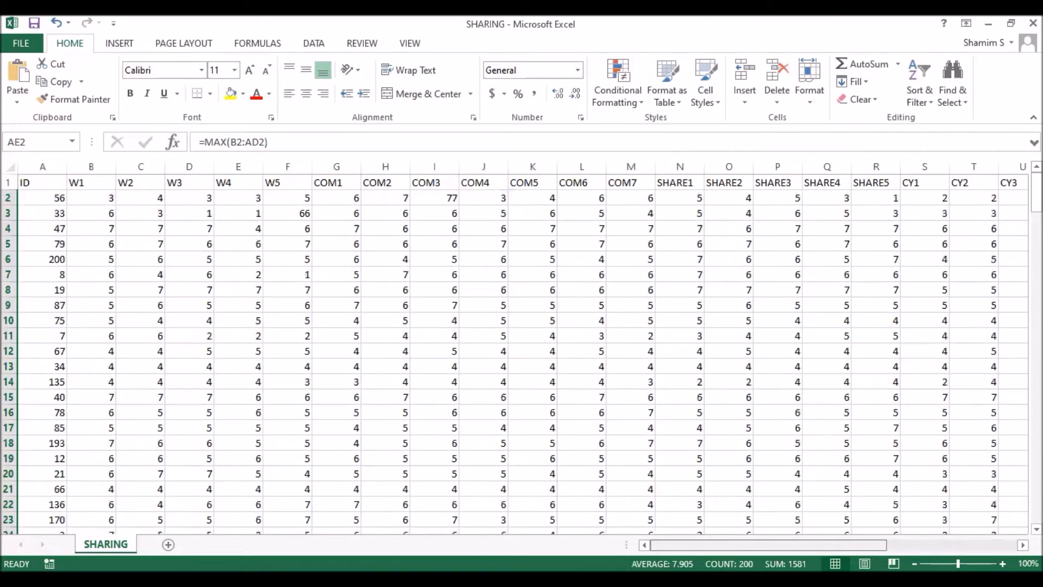
{"action": "left_click", "coordinate": [435, 198]}
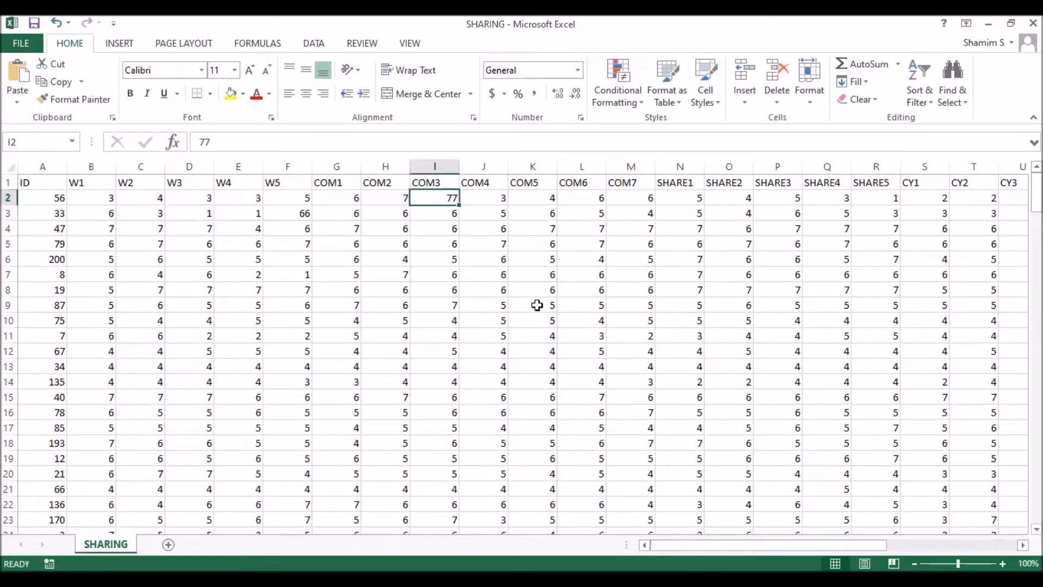
{"action": "type", "text": "7"}
{"action": "left_click", "coordinate": [304, 214]}
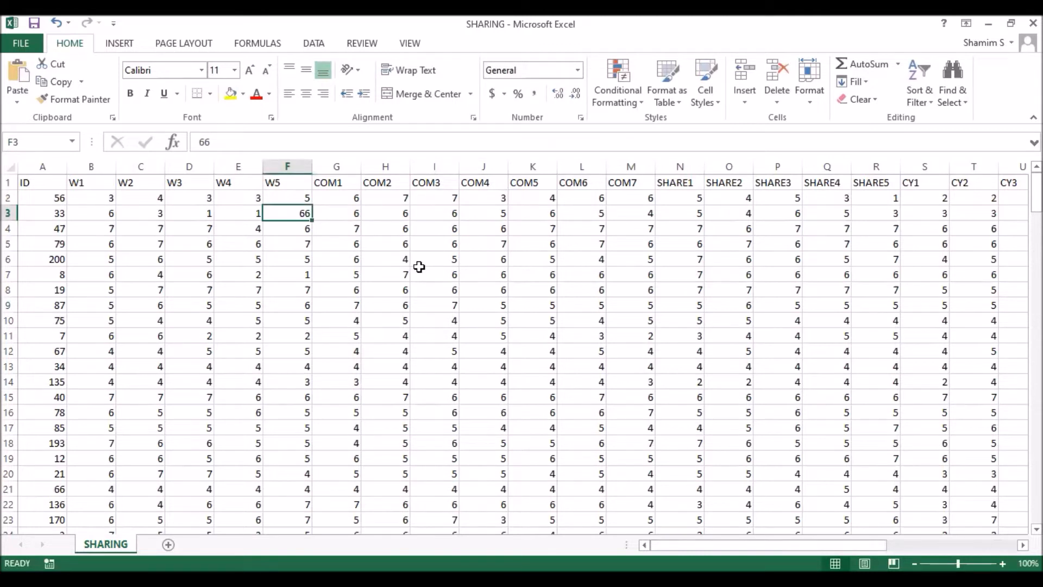
{"action": "type", "text": "6"}
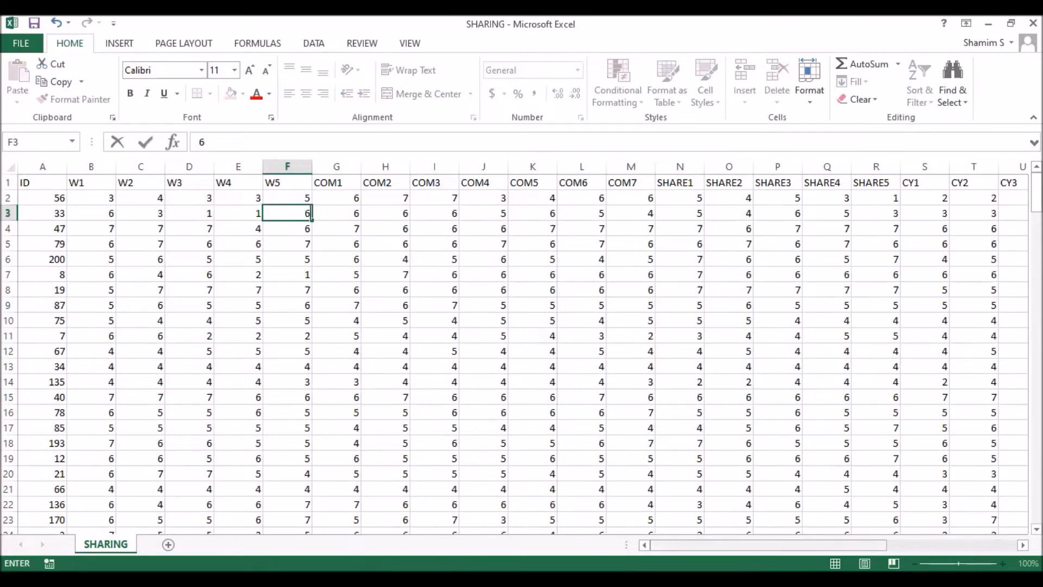
{"action": "left_click_drag", "start_coordinate": [746, 548], "coordinate": [911, 539]}
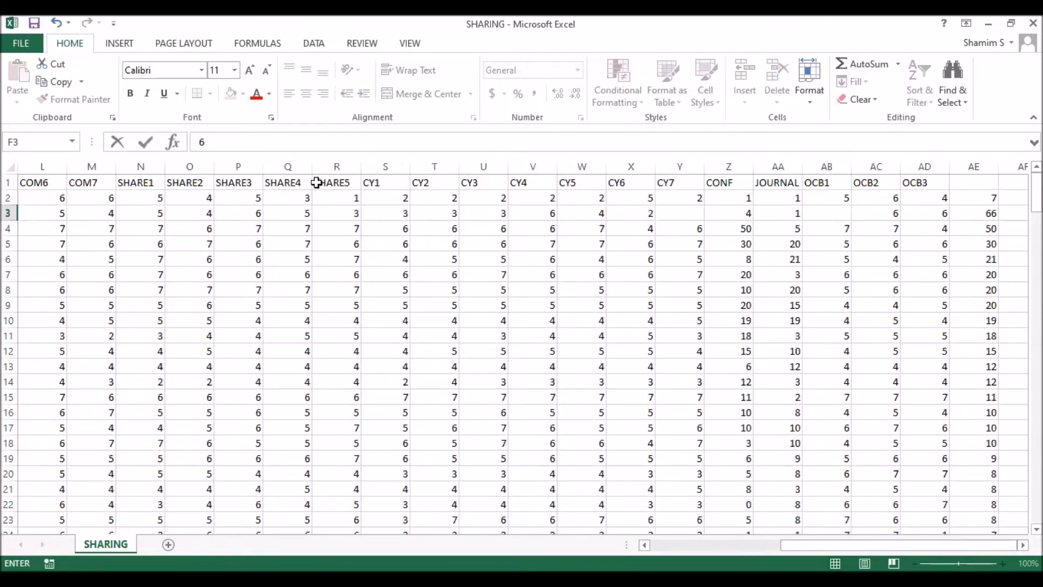
Save the corrected workbook as CSV (Comma delimited) in the Data folder, reusing the file name SHARING.
{"action": "left_click", "coordinate": [20, 43]}
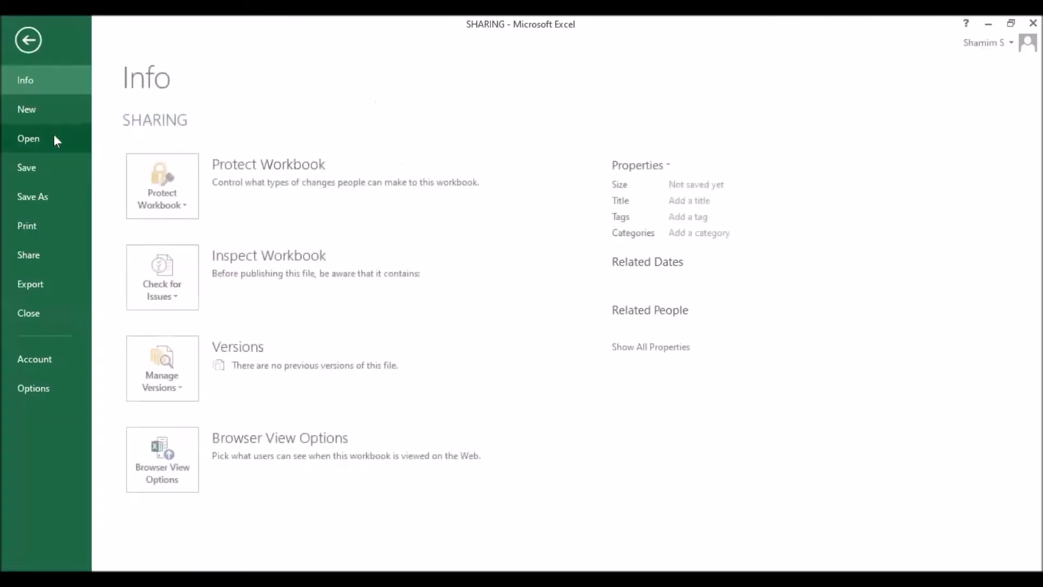
{"action": "left_click", "coordinate": [43, 192]}
{"action": "left_click", "coordinate": [481, 193]}
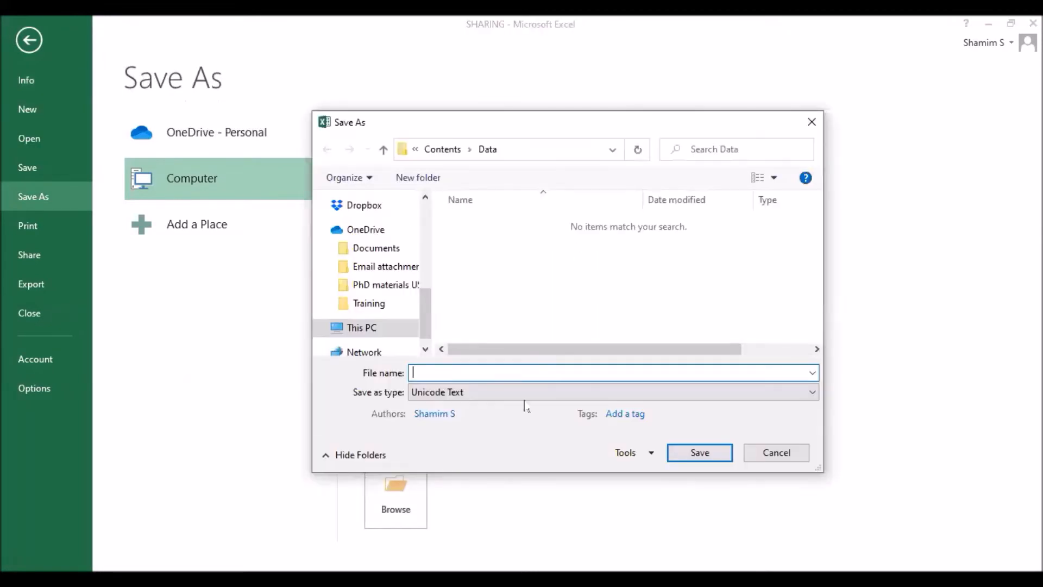
{"action": "left_click", "coordinate": [522, 397]}
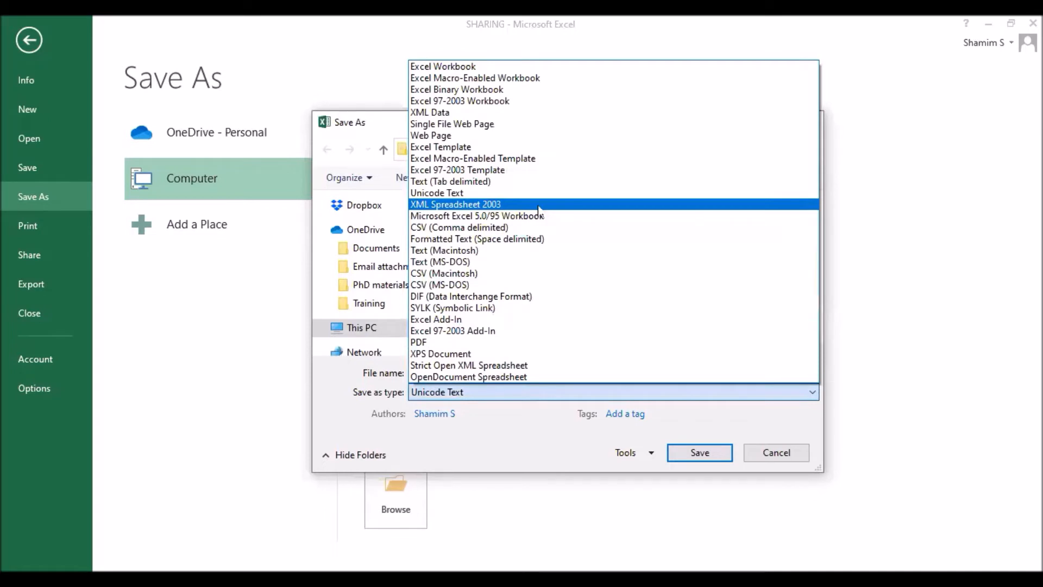
{"action": "left_click", "coordinate": [537, 228]}
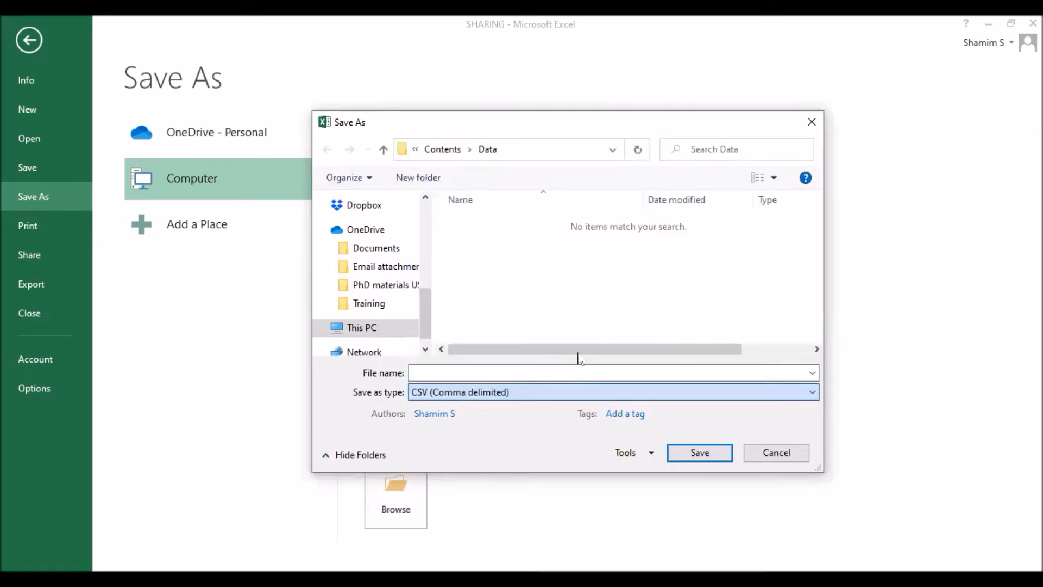
{"action": "left_click", "coordinate": [516, 320]}
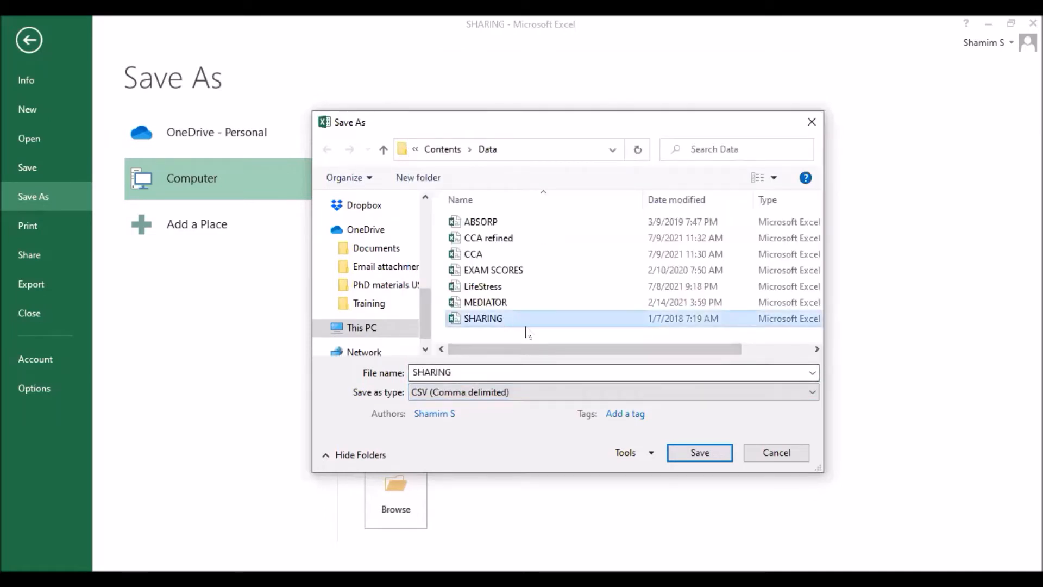
Save the workbook as SHARING refined in CSV (Comma delimited) format in the Data folder, keeping that format.
{"action": "left_click", "coordinate": [531, 373]}
{"action": "left_click", "coordinate": [531, 373]}
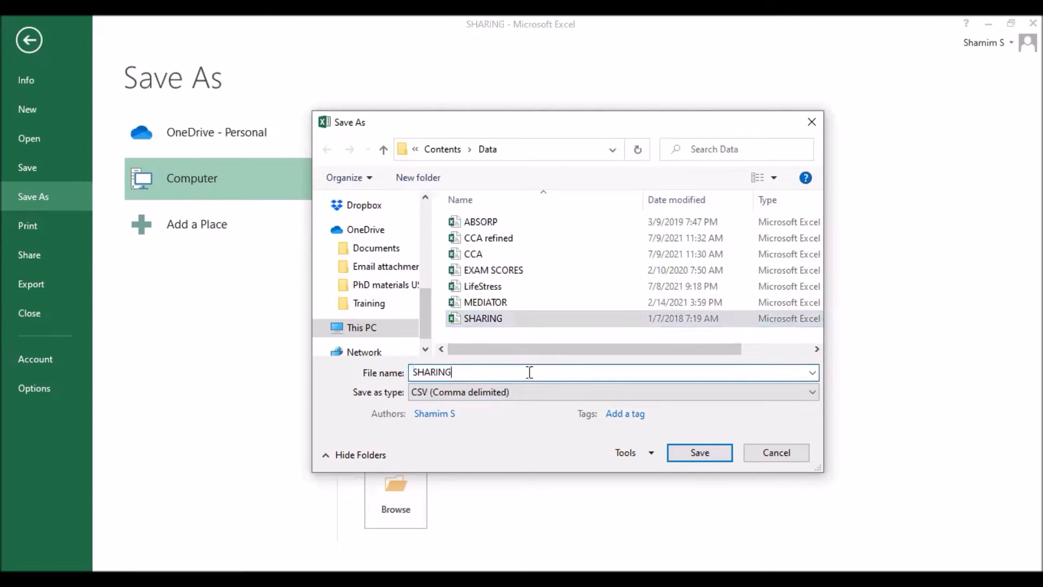
{"action": "type", "text": "refined"}
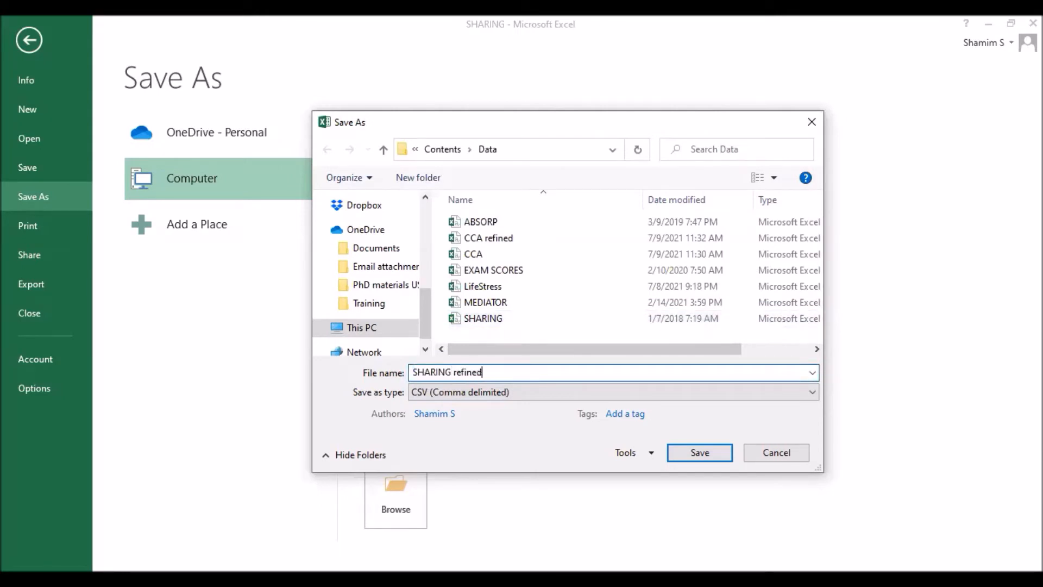
{"action": "left_click", "coordinate": [698, 453]}
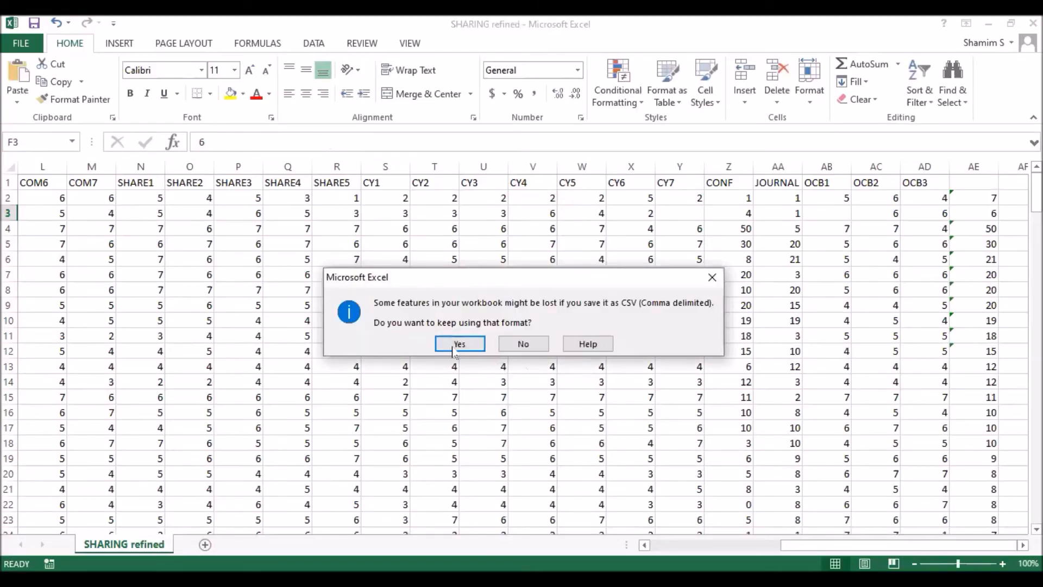
{"action": "left_click", "coordinate": [451, 347]}
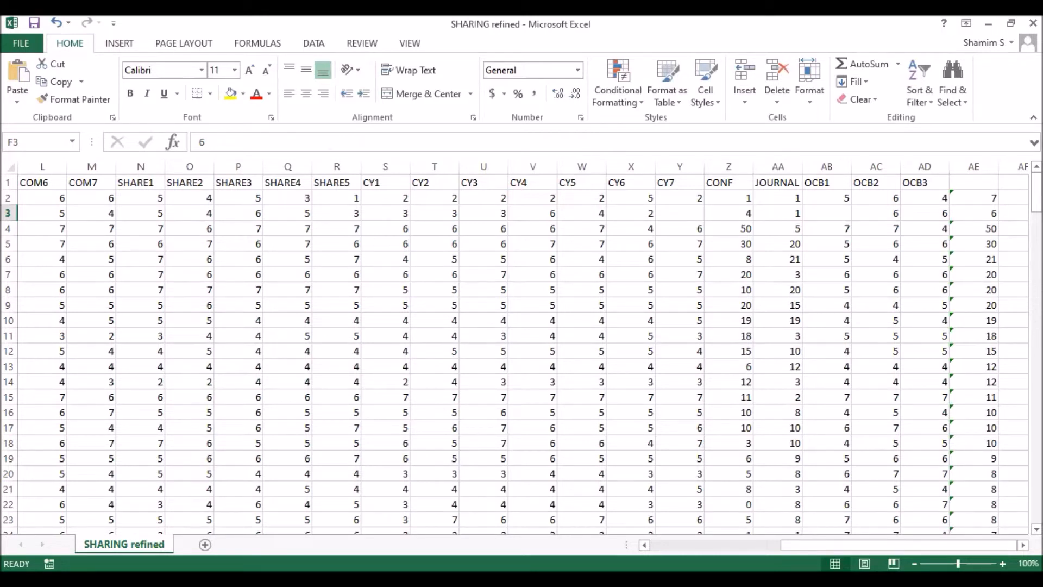
Switch to SmartPLS and delete the SHARING data file from the medJuly21 project.
{"action": "key", "text": "alt+Tab"}
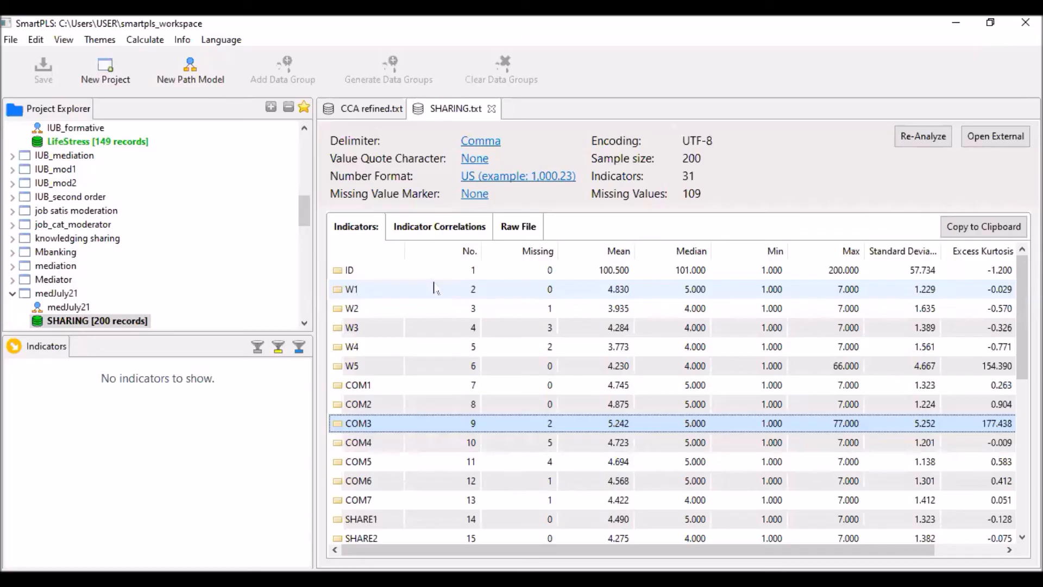
{"action": "left_click", "coordinate": [68, 321]}
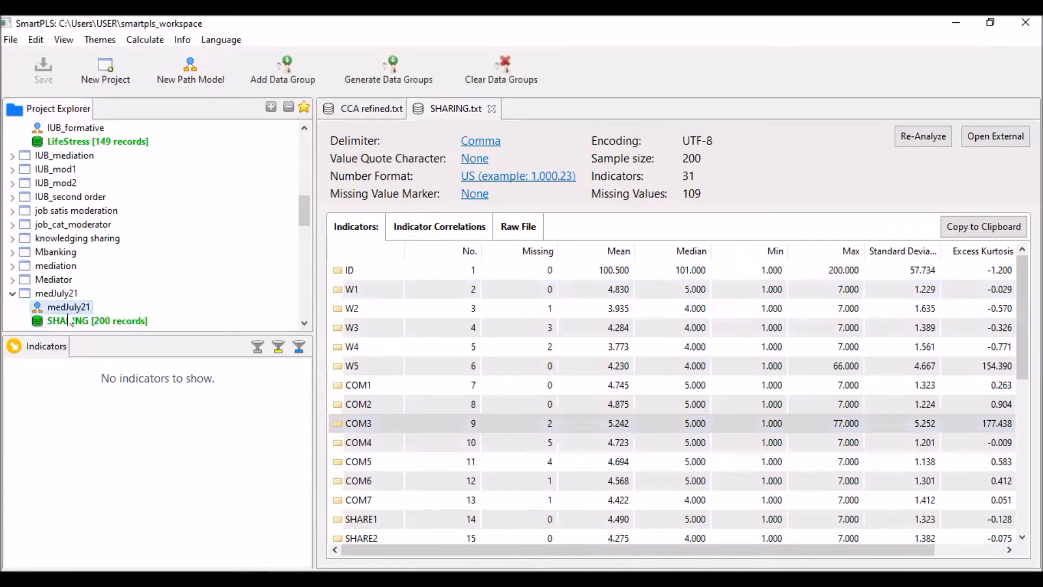
{"action": "right_click", "coordinate": [69, 322]}
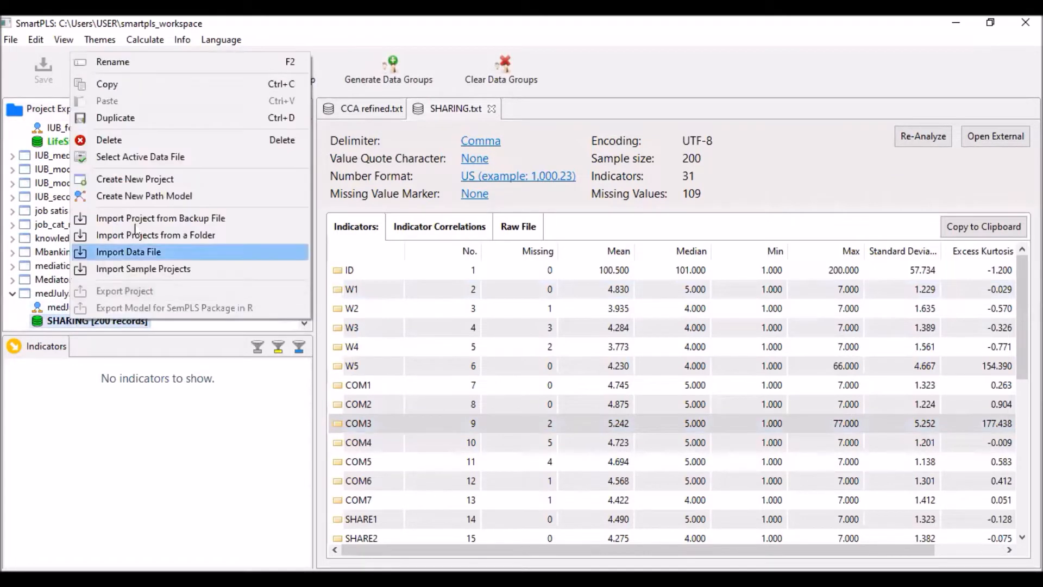
{"action": "key", "text": "Delete"}
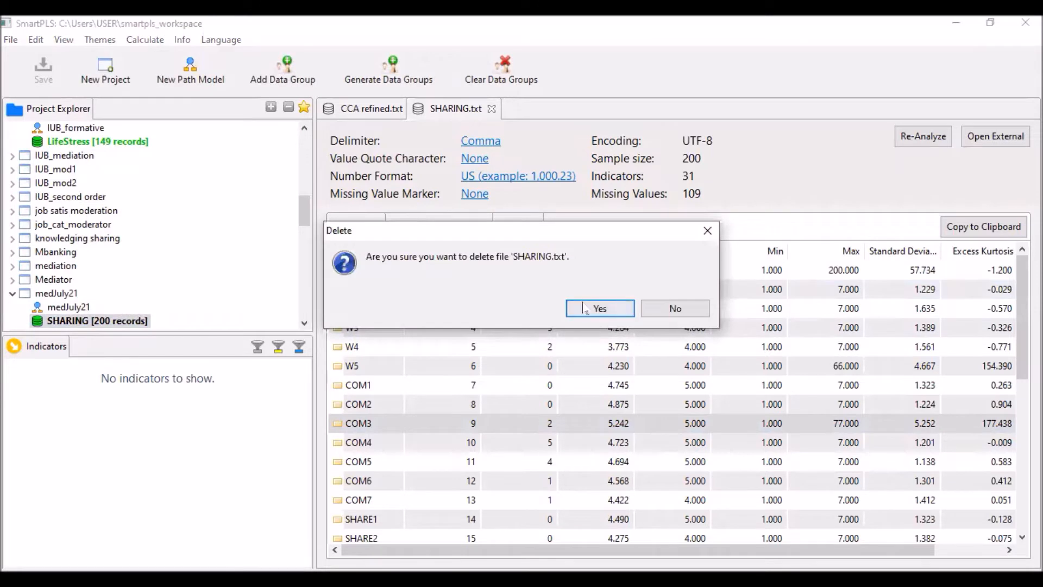
{"action": "left_click", "coordinate": [587, 309]}
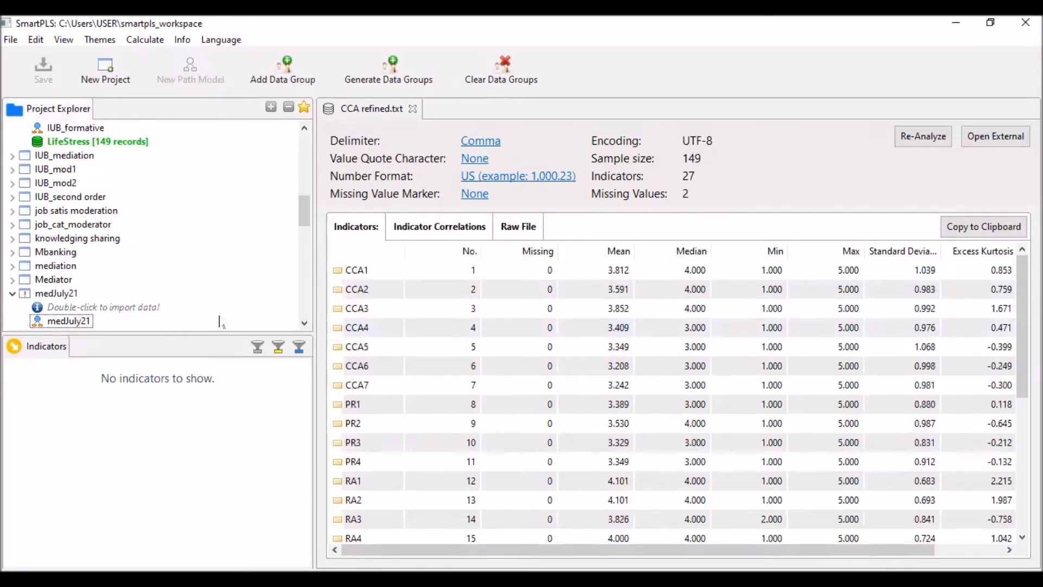
Import the SHARING refined data file into the medJuly21 project under its own name, and switch back to Excel.
{"action": "left_click", "coordinate": [101, 308]}
{"action": "double_click", "coordinate": [102, 308]}
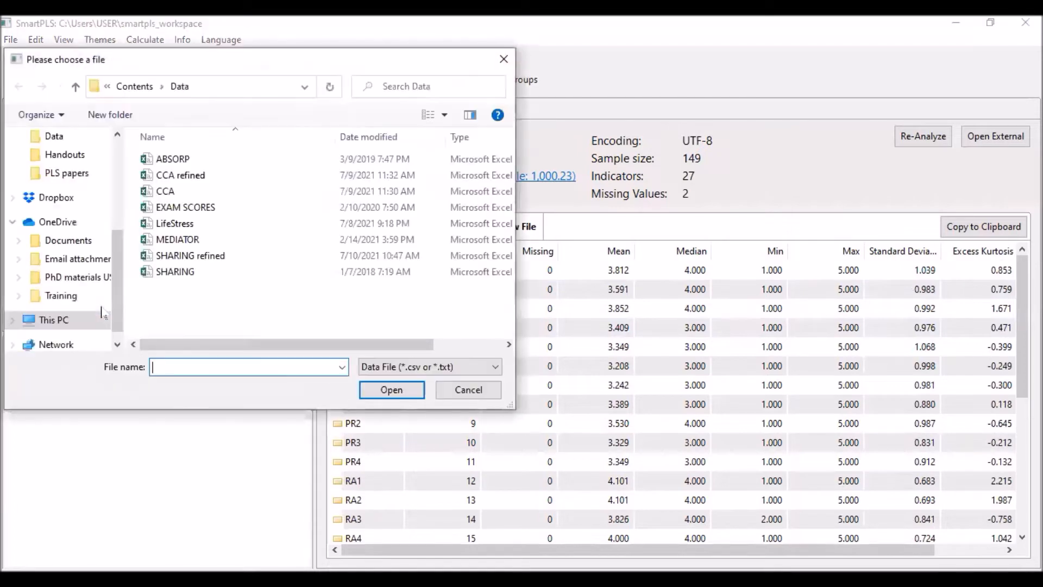
{"action": "left_click", "coordinate": [219, 259]}
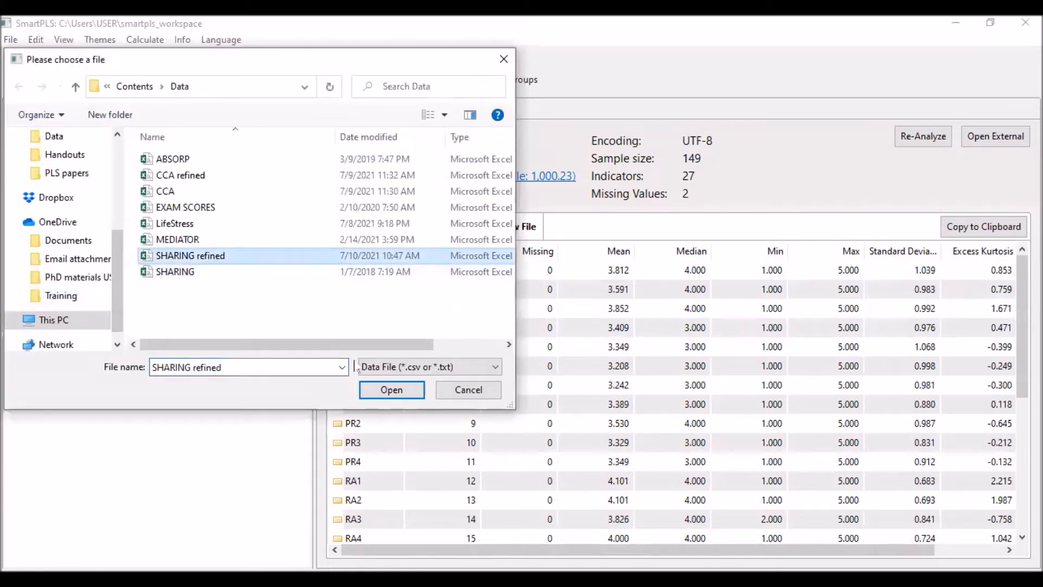
{"action": "left_click", "coordinate": [390, 391]}
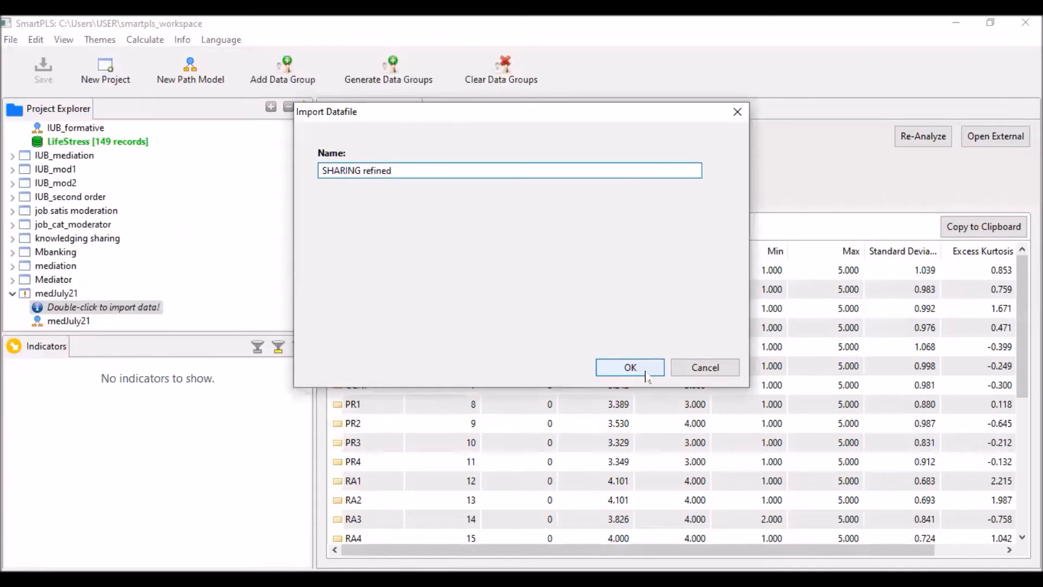
{"action": "left_click", "coordinate": [645, 374]}
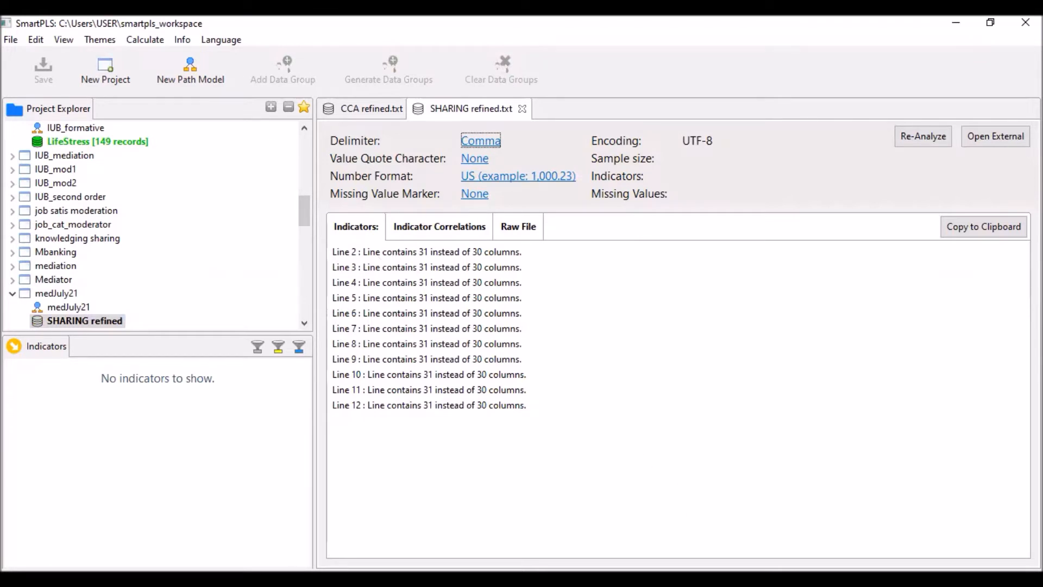
{"action": "key", "text": "alt+Tab"}
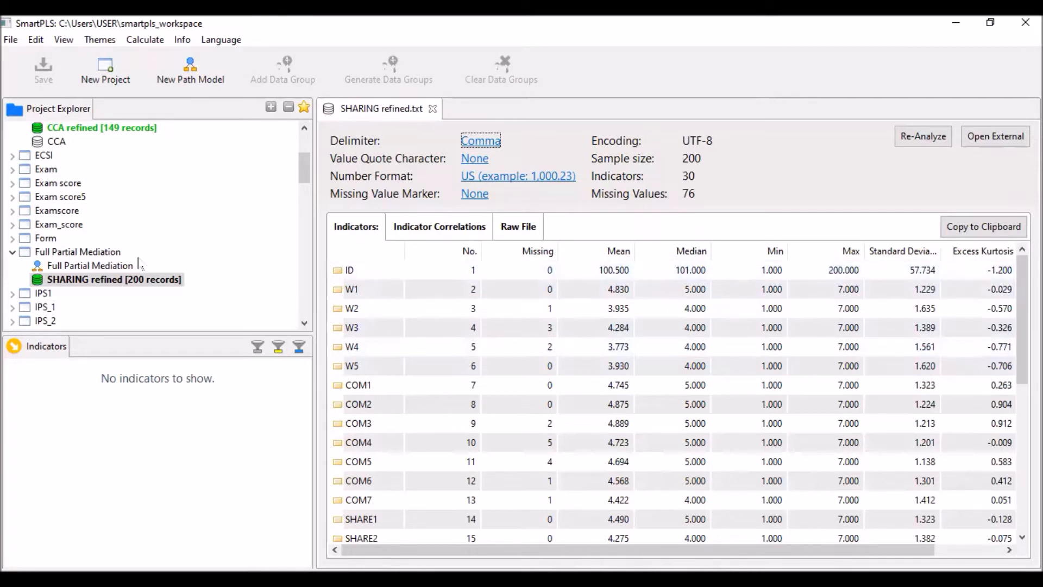
View the path model of the Full Partial Mediation project and close it again.
{"action": "left_click", "coordinate": [100, 267]}
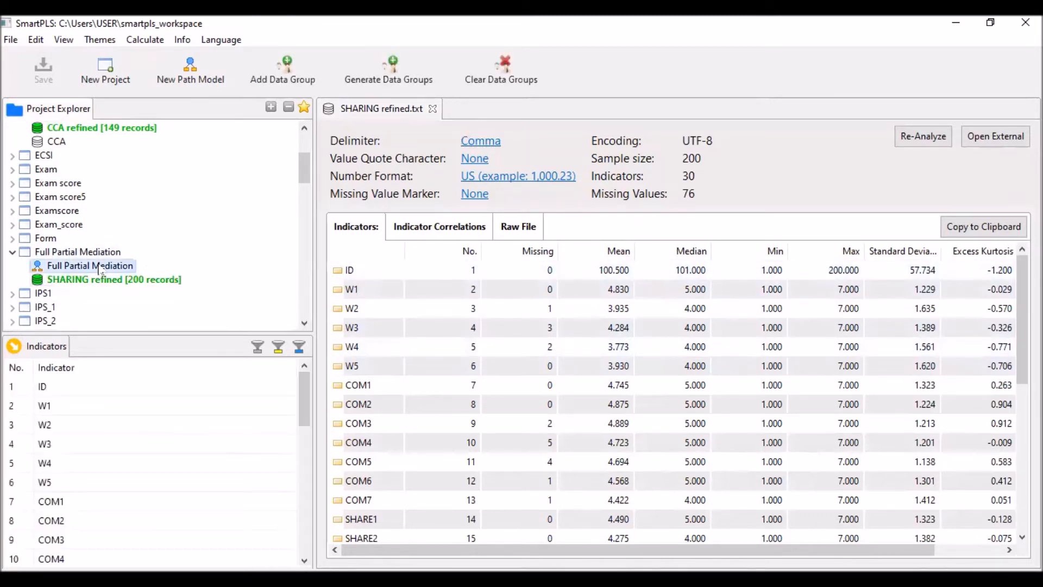
{"action": "double_click", "coordinate": [101, 267]}
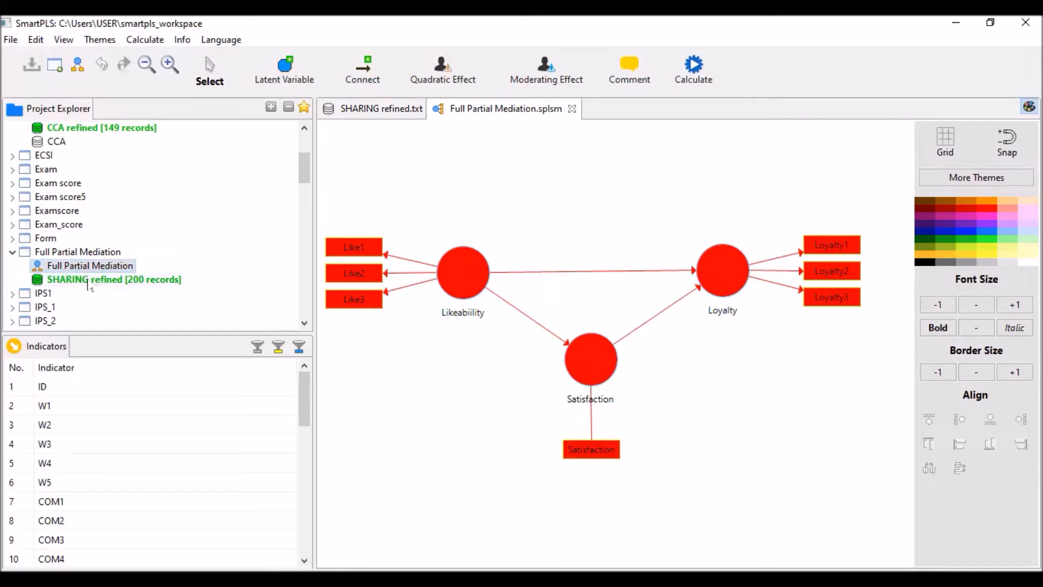
{"action": "left_click", "coordinate": [87, 280]}
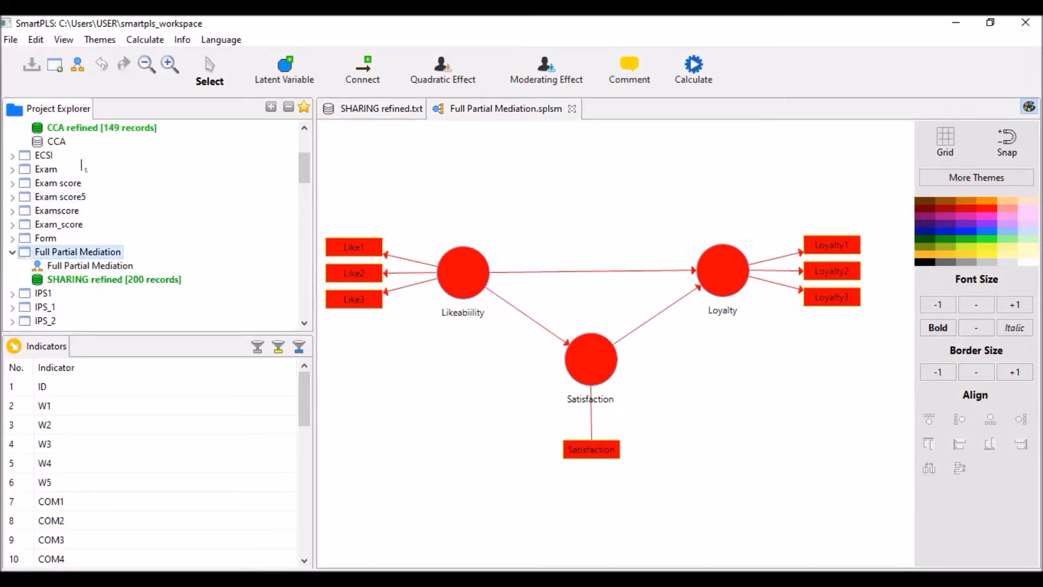
{"action": "scroll", "coordinate": [79, 255], "scroll_direction": "up", "scroll_amount": 2}
{"action": "scroll", "coordinate": [108, 239], "scroll_direction": "down", "scroll_amount": 5}
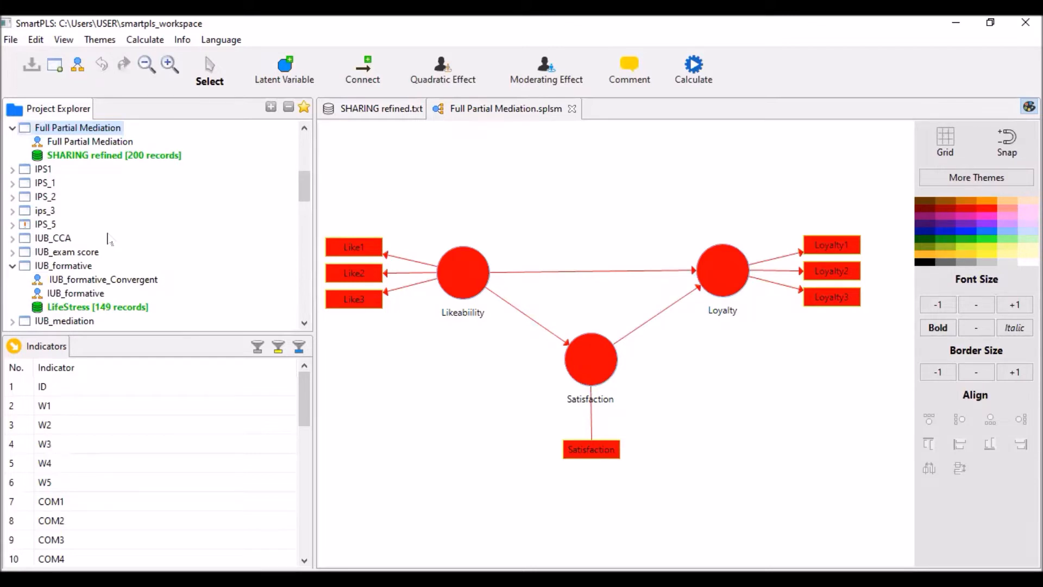
{"action": "scroll", "coordinate": [108, 239], "scroll_direction": "up", "scroll_amount": 1}
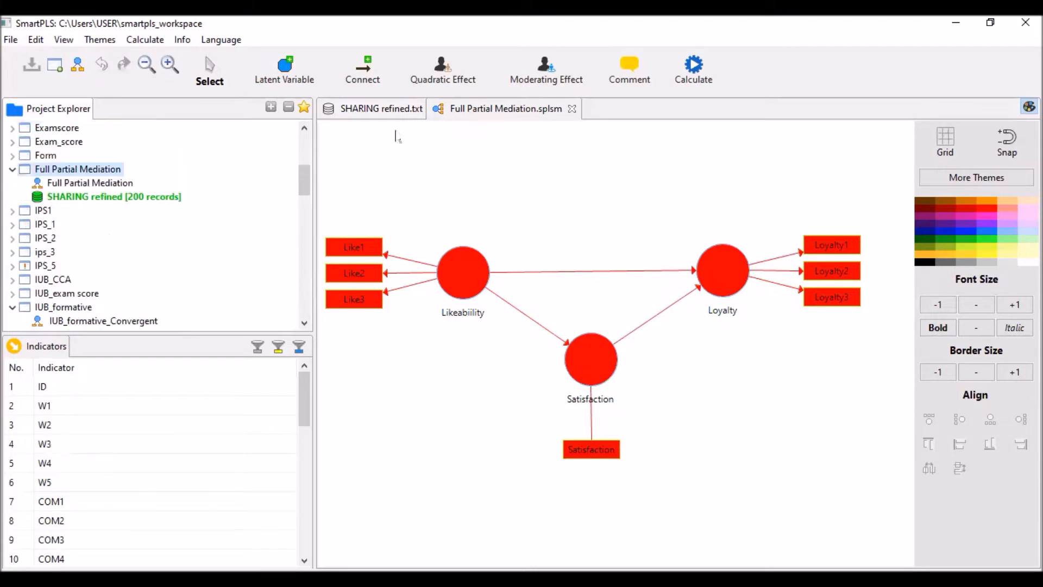
{"action": "left_click", "coordinate": [572, 110]}
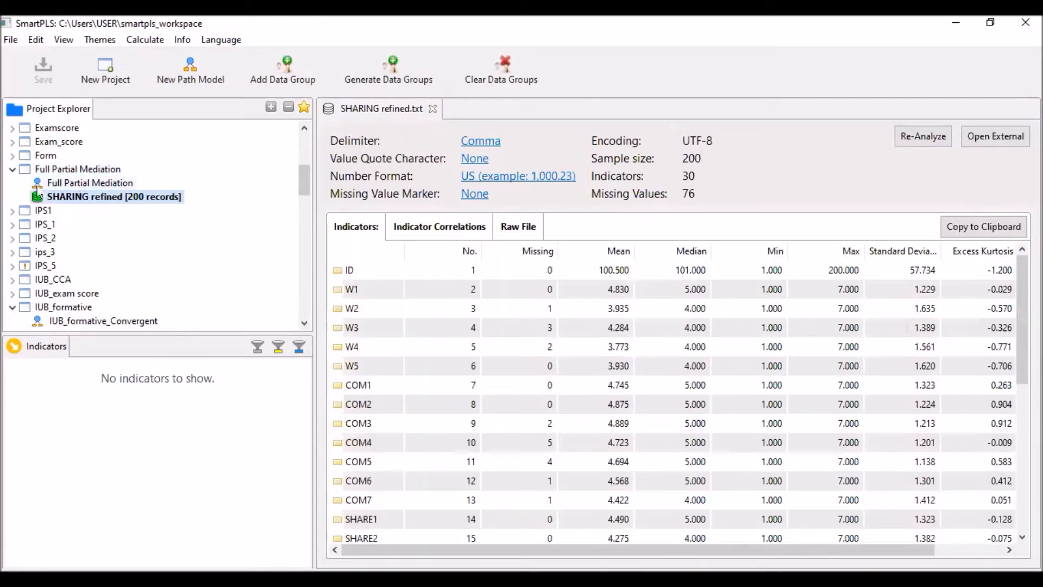
Delete the SHARING refined data file from the medJuly21 project.
{"action": "scroll", "coordinate": [120, 287], "scroll_direction": "down", "scroll_amount": 3}
{"action": "scroll", "coordinate": [126, 288], "scroll_direction": "up", "scroll_amount": 10}
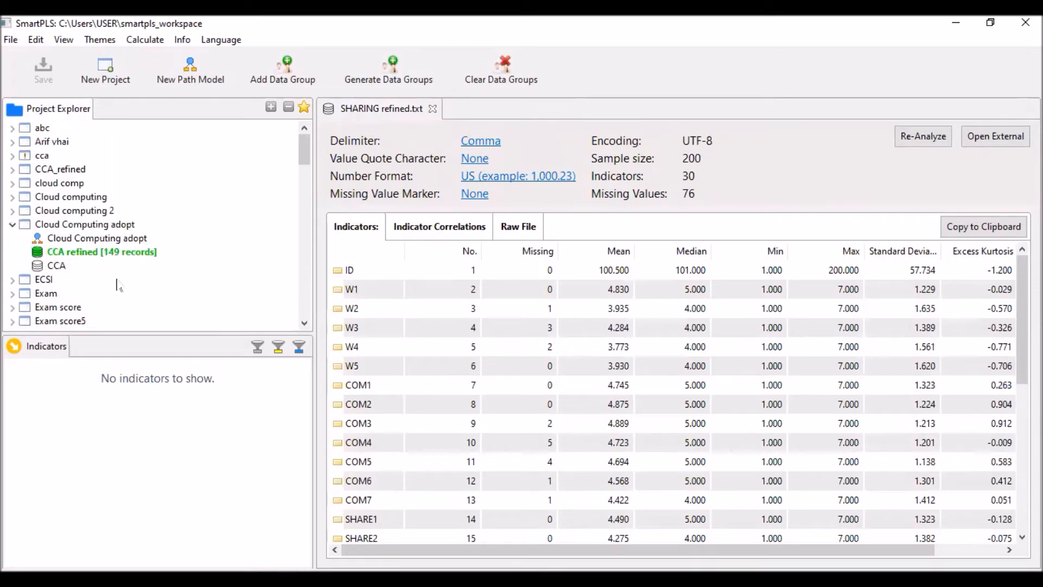
{"action": "scroll", "coordinate": [117, 285], "scroll_direction": "down", "scroll_amount": 4}
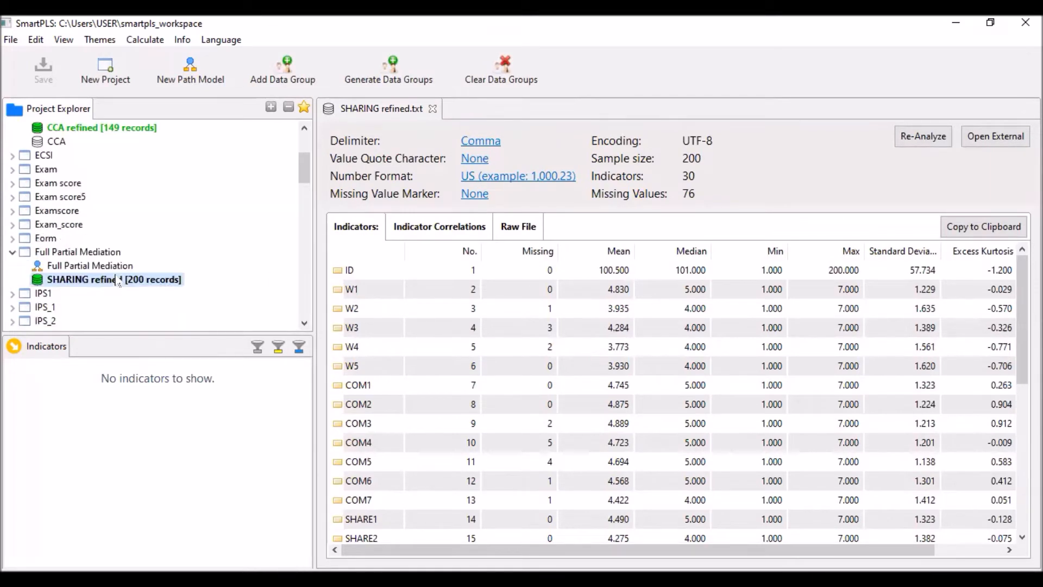
{"action": "scroll", "coordinate": [116, 276], "scroll_direction": "down", "scroll_amount": 2}
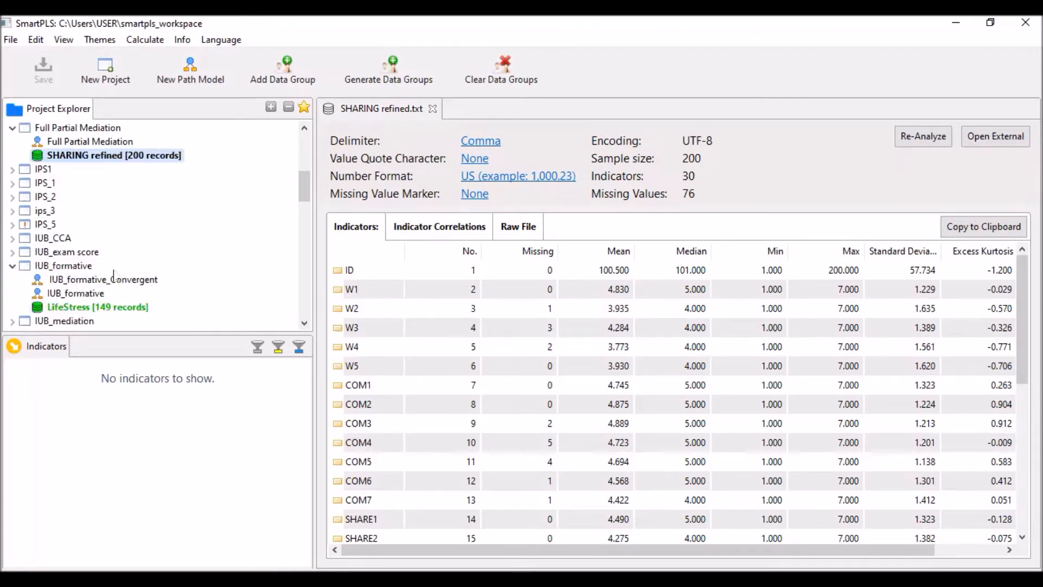
{"action": "scroll", "coordinate": [114, 275], "scroll_direction": "down", "scroll_amount": 3}
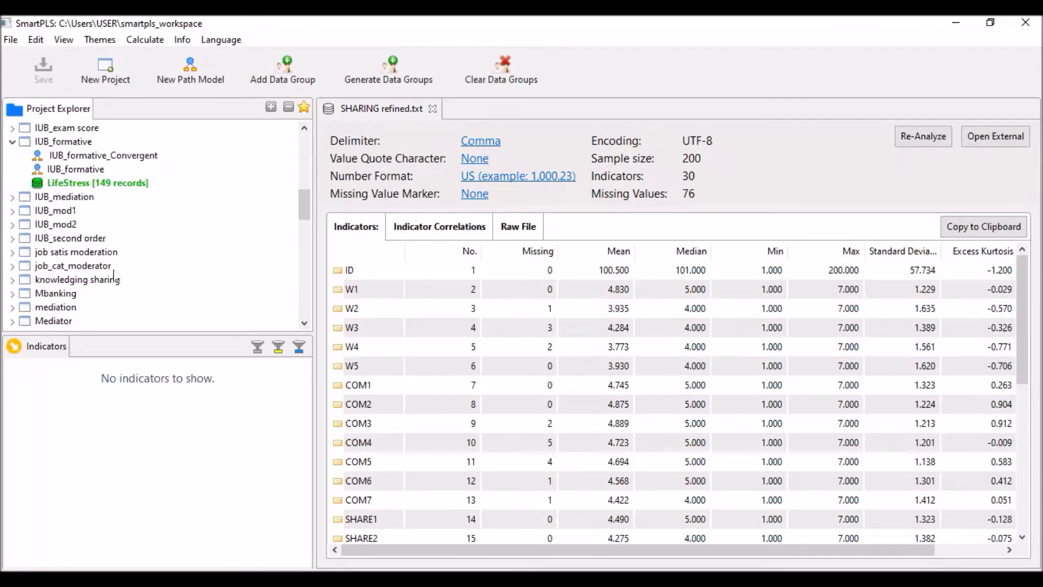
{"action": "scroll", "coordinate": [114, 277], "scroll_direction": "down", "scroll_amount": 1}
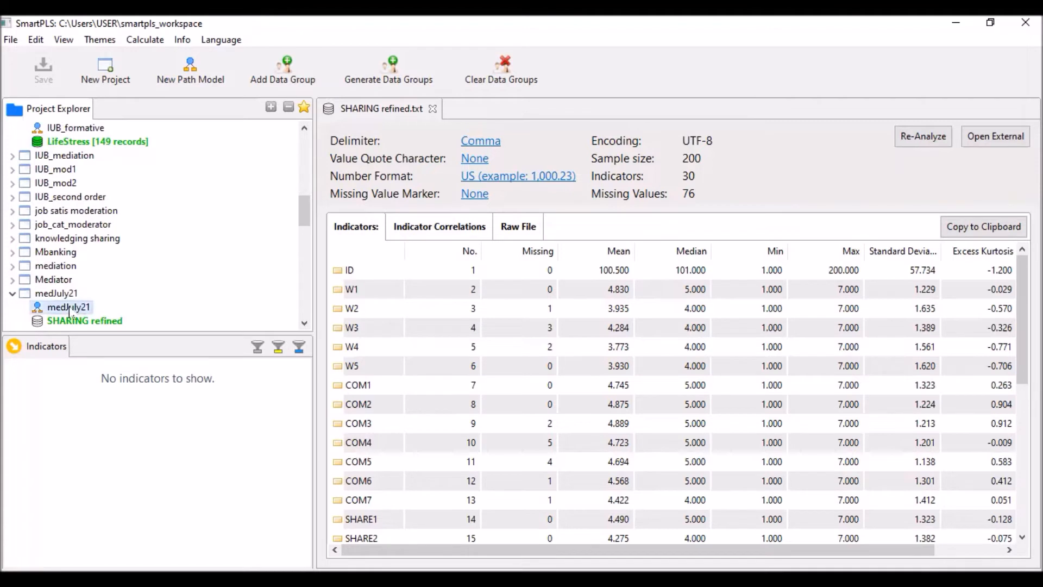
{"action": "scroll", "coordinate": [163, 278], "scroll_direction": "down", "scroll_amount": 2}
{"action": "left_click", "coordinate": [94, 242]}
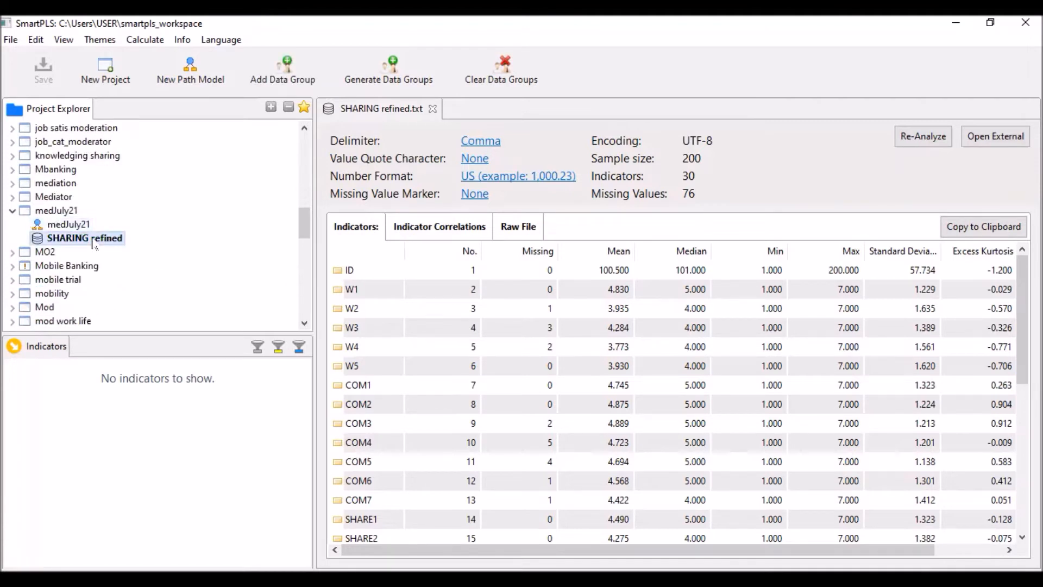
{"action": "right_click", "coordinate": [94, 241]}
{"action": "left_click", "coordinate": [183, 330]}
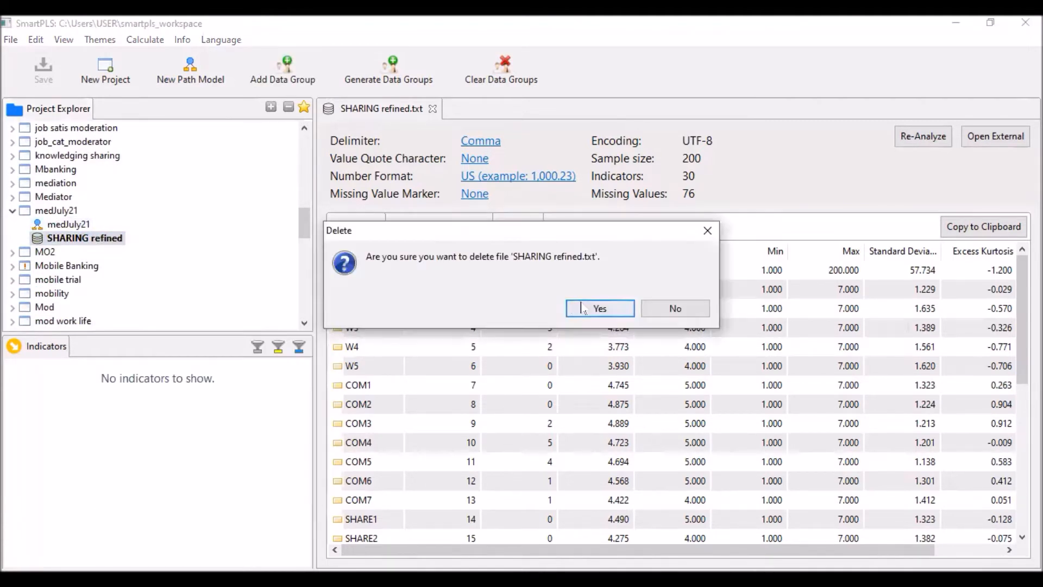
{"action": "left_click", "coordinate": [599, 308]}
Import the corrected SHARING refined file from the Data folder as the data of the medJuly21 project.
{"action": "left_click", "coordinate": [100, 227]}
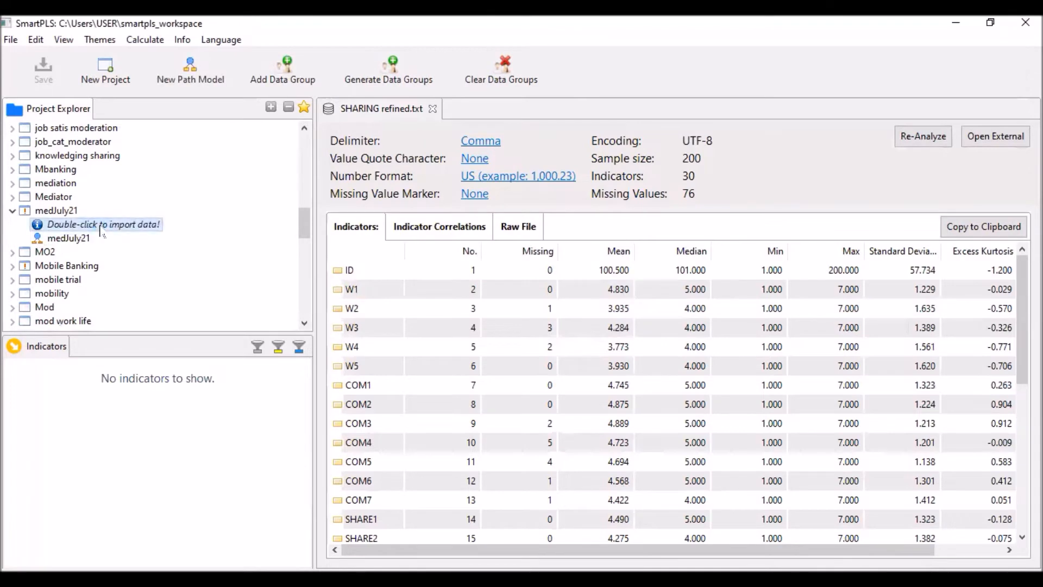
{"action": "double_click", "coordinate": [101, 227]}
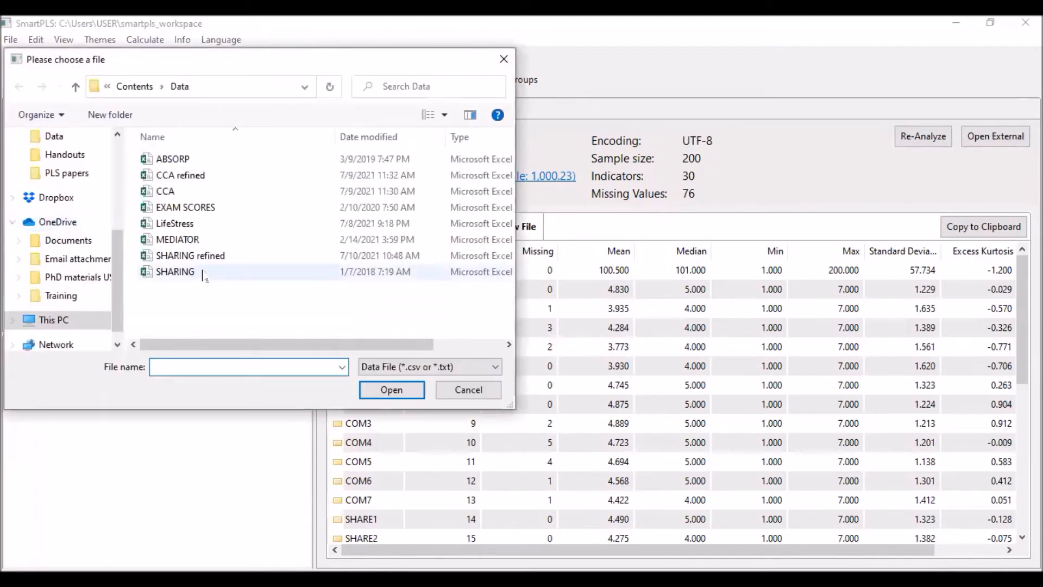
{"action": "left_click", "coordinate": [197, 260]}
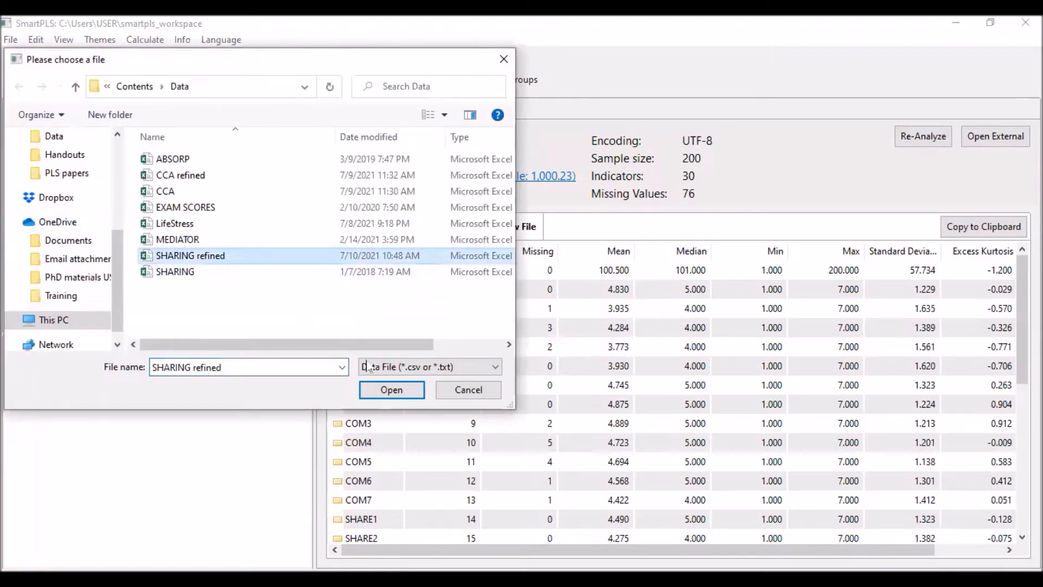
{"action": "left_click", "coordinate": [389, 392]}
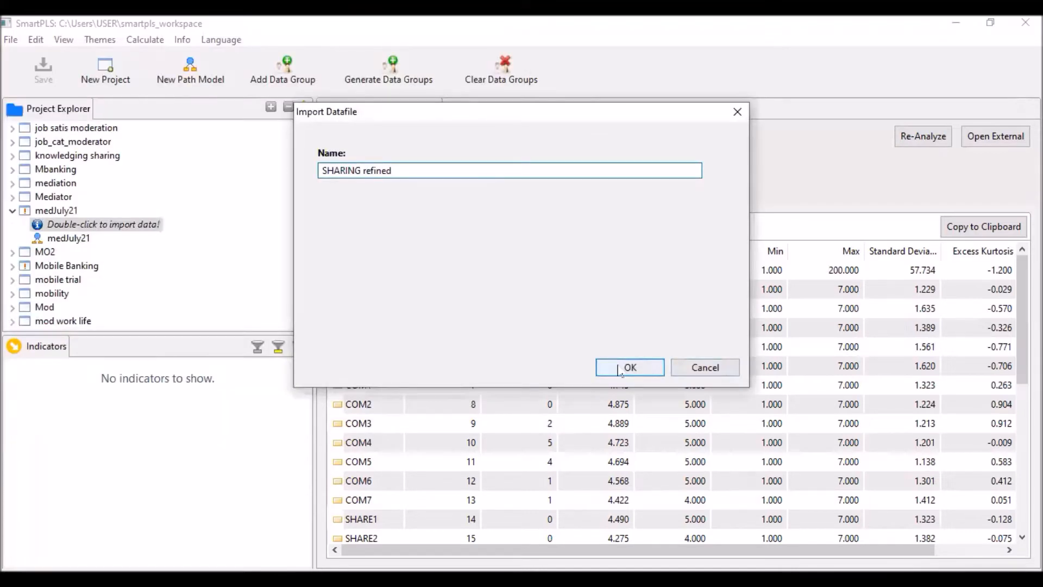
{"action": "left_click", "coordinate": [616, 369]}
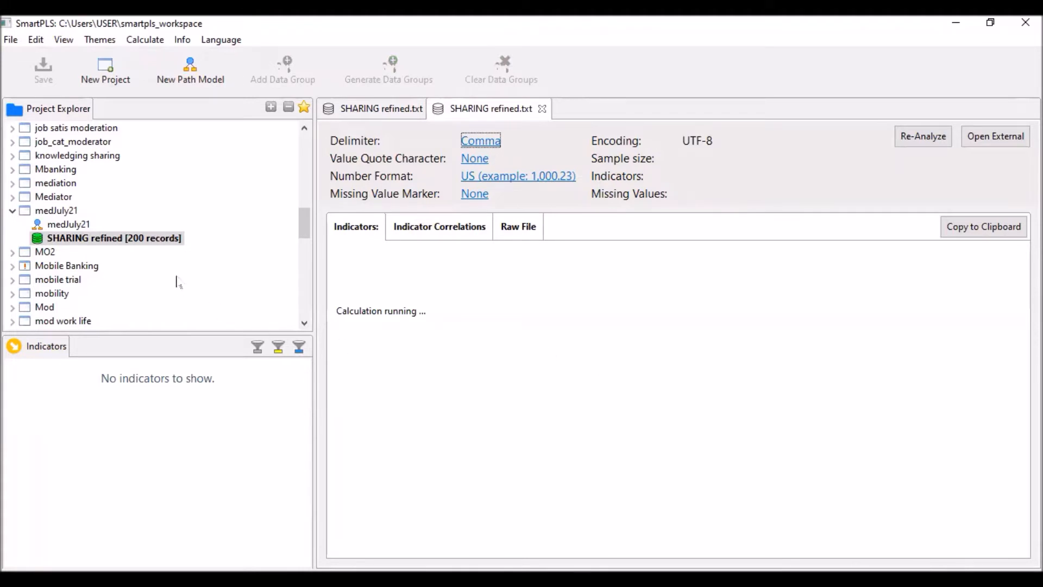
Close both open SHARING refined data views and return to the medJuly21 project in the project list.
{"action": "left_click", "coordinate": [379, 110]}
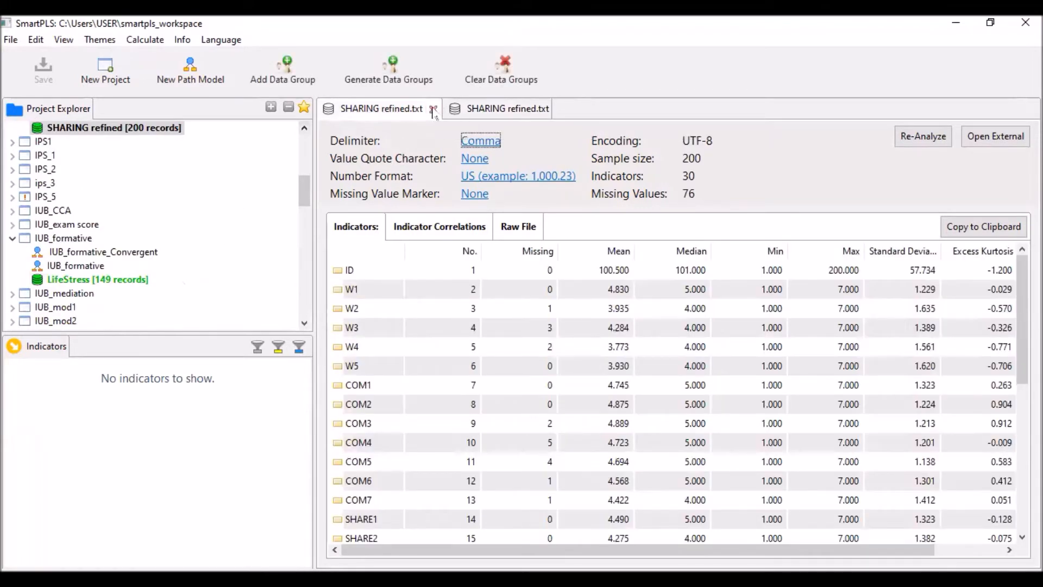
{"action": "left_click", "coordinate": [432, 109]}
{"action": "left_click", "coordinate": [432, 109]}
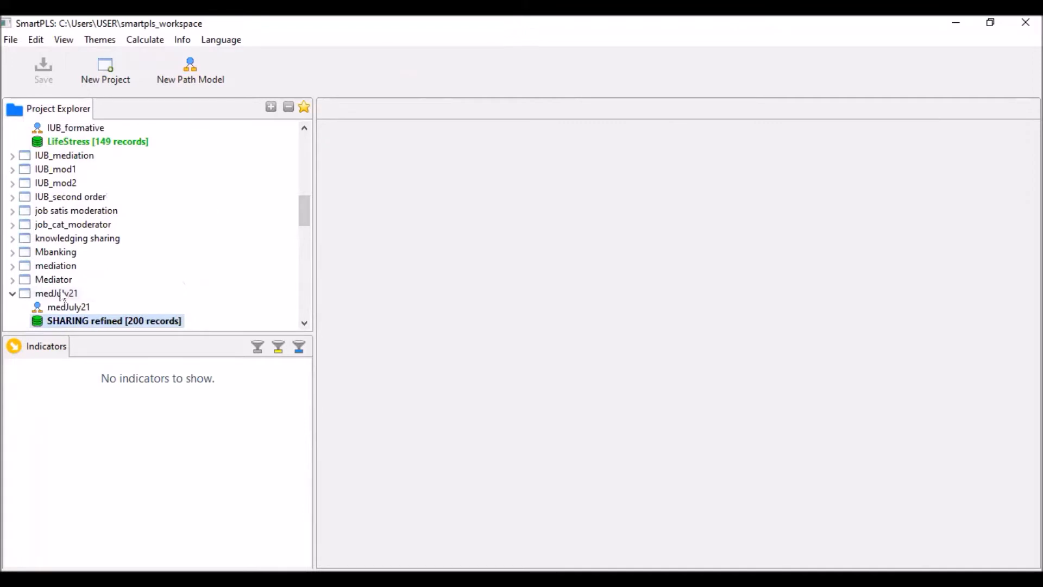
{"action": "scroll", "coordinate": [68, 299], "scroll_direction": "down", "scroll_amount": 2}
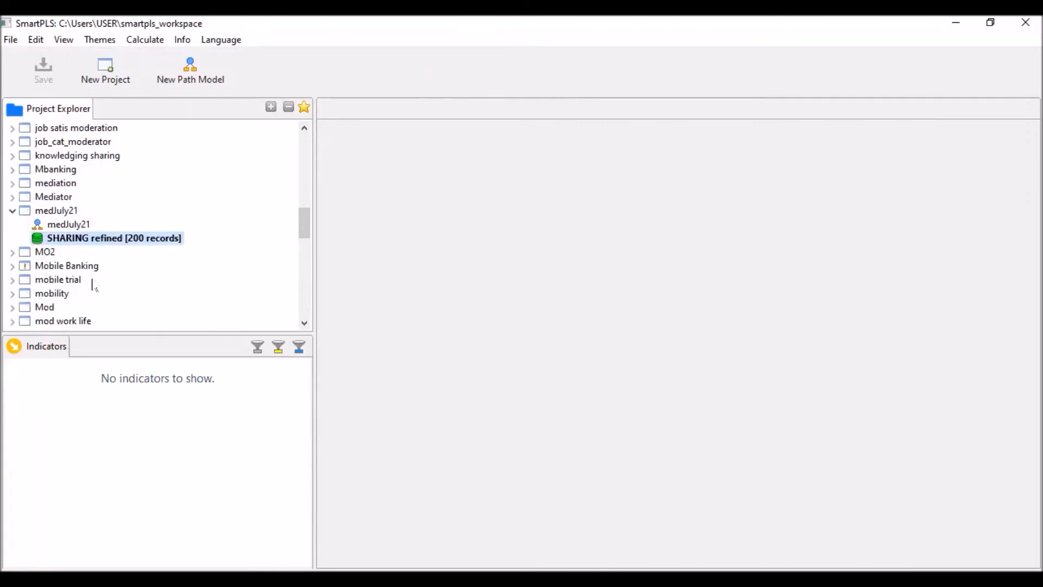
Open the medJuly21 path model and look through its indicator list down to the OCB items.
{"action": "left_click", "coordinate": [75, 227]}
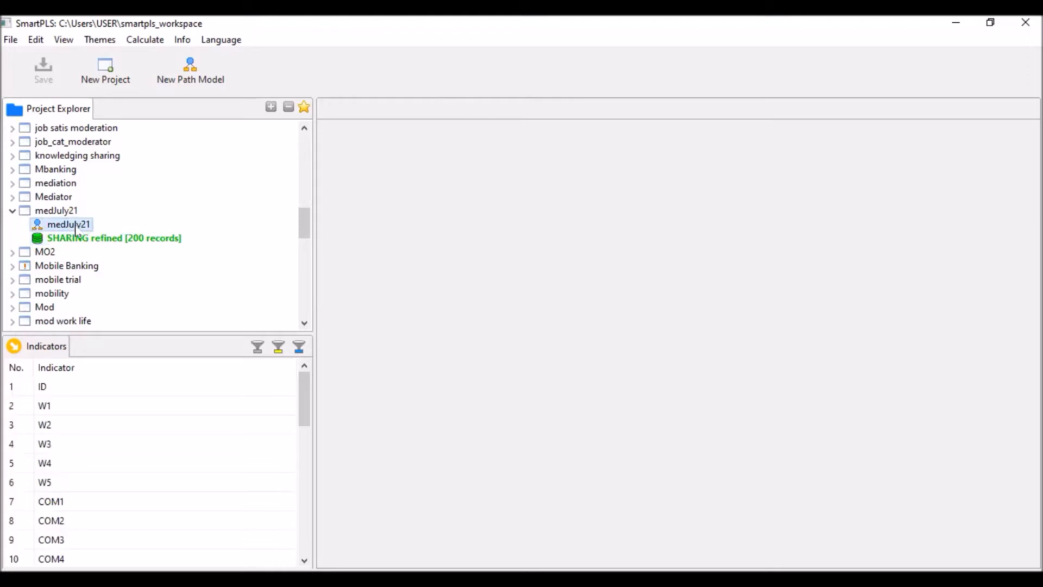
{"action": "double_click", "coordinate": [76, 228]}
{"action": "scroll", "coordinate": [214, 422], "scroll_direction": "down", "scroll_amount": 2}
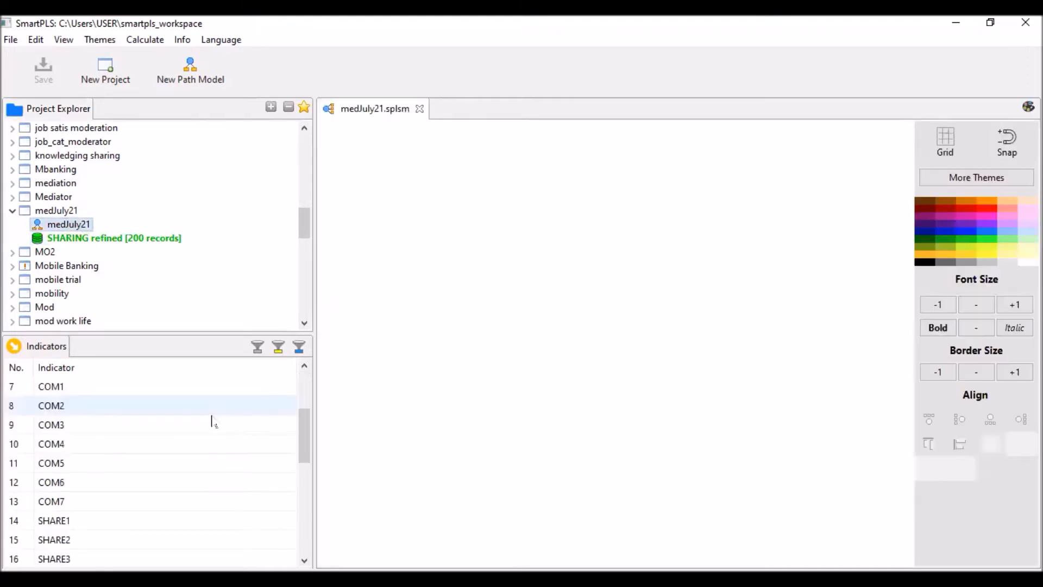
{"action": "scroll", "coordinate": [212, 418], "scroll_direction": "down", "scroll_amount": 2}
{"action": "scroll", "coordinate": [211, 419], "scroll_direction": "up", "scroll_amount": 1}
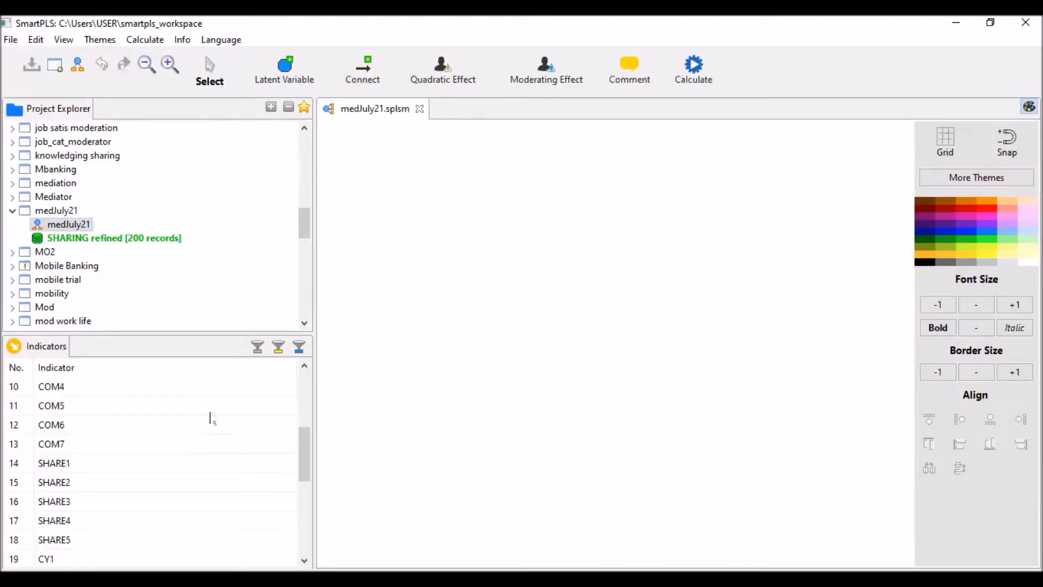
{"action": "scroll", "coordinate": [212, 418], "scroll_direction": "down", "scroll_amount": 4}
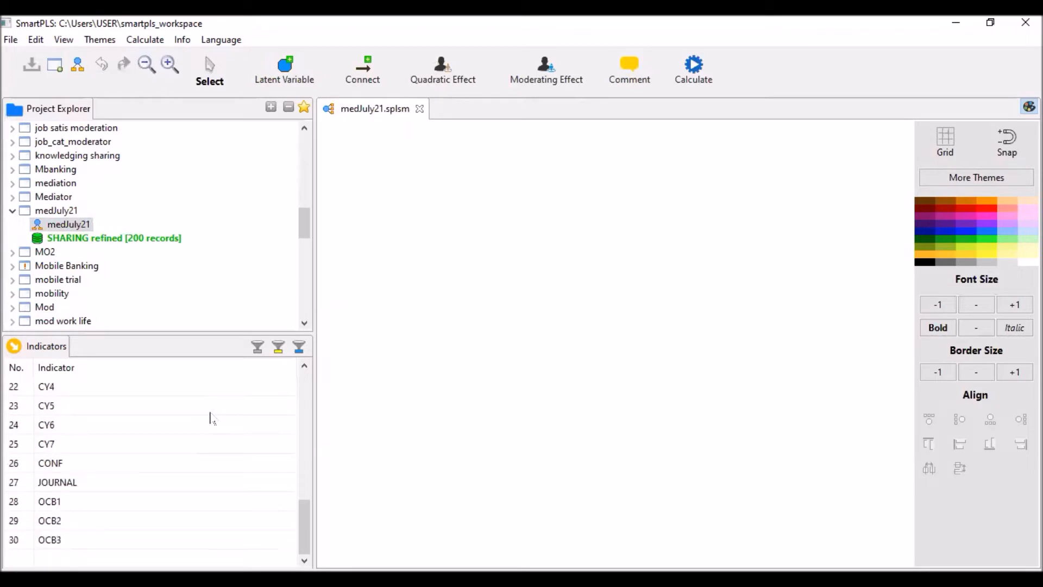
Add a latent variable with the CONF indicator to the model, aligning the indicator to its right side.
{"action": "left_click_drag", "start_coordinate": [67, 463], "coordinate": [804, 247]}
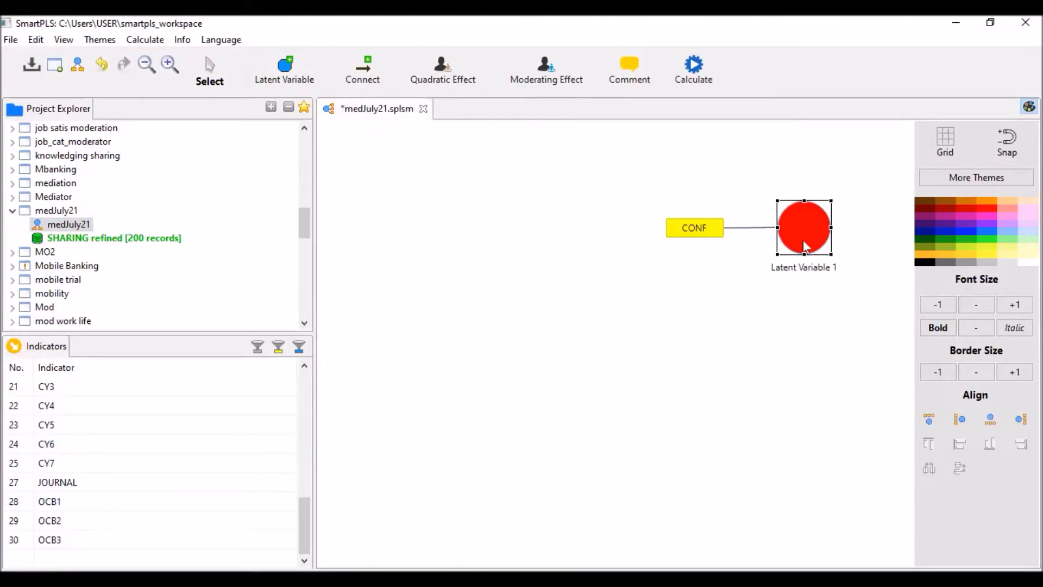
{"action": "right_click", "coordinate": [805, 230]}
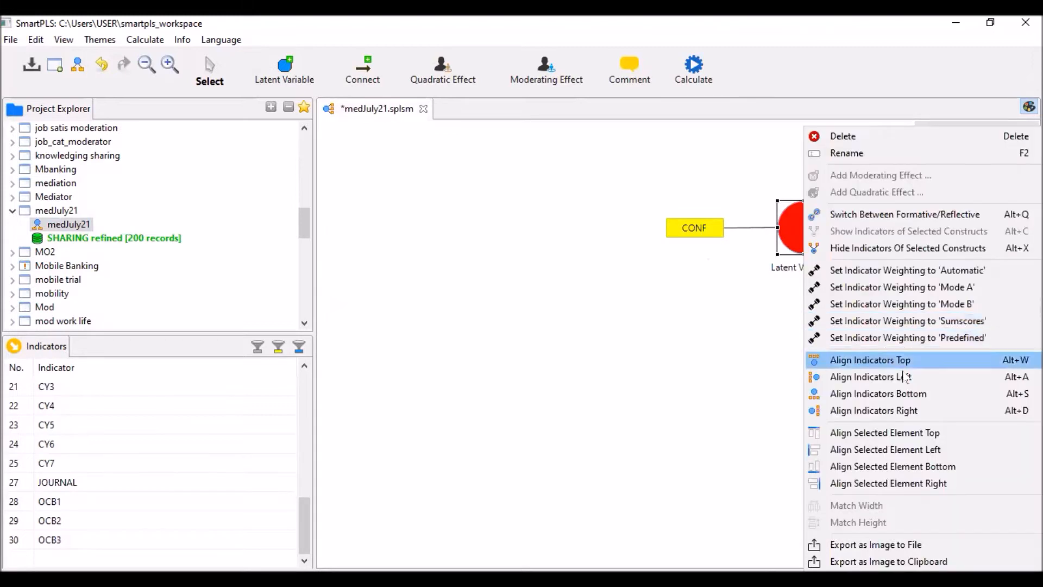
{"action": "left_click", "coordinate": [911, 412]}
{"action": "left_click_drag", "start_coordinate": [802, 230], "coordinate": [783, 205]}
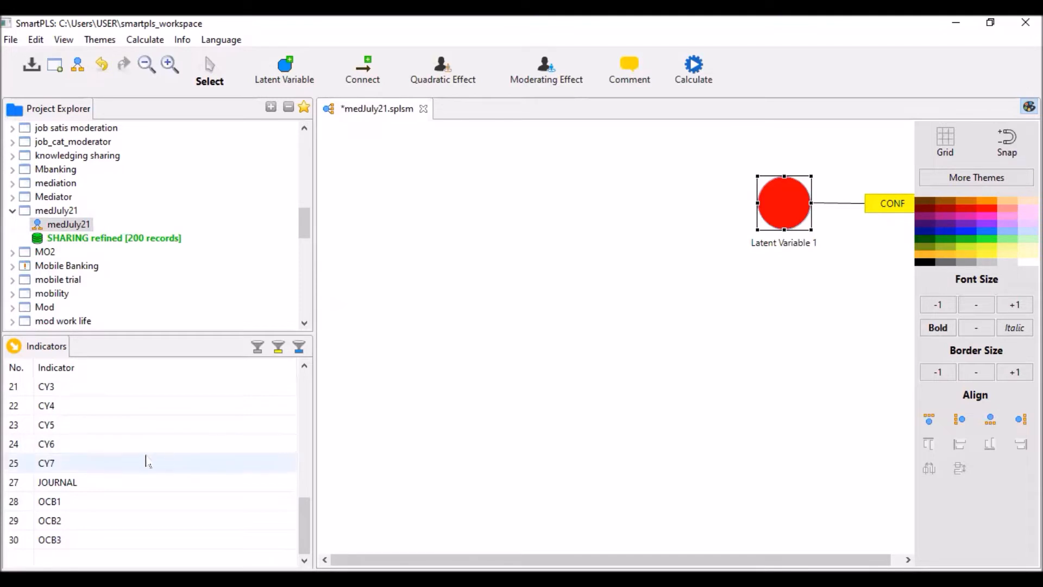
Add a latent variable with indicators SHARE1 to SHARE5 beside the CONF variable and align its indicators on top.
{"action": "scroll", "coordinate": [158, 460], "scroll_direction": "up", "scroll_amount": 3}
{"action": "left_click", "coordinate": [76, 426]}
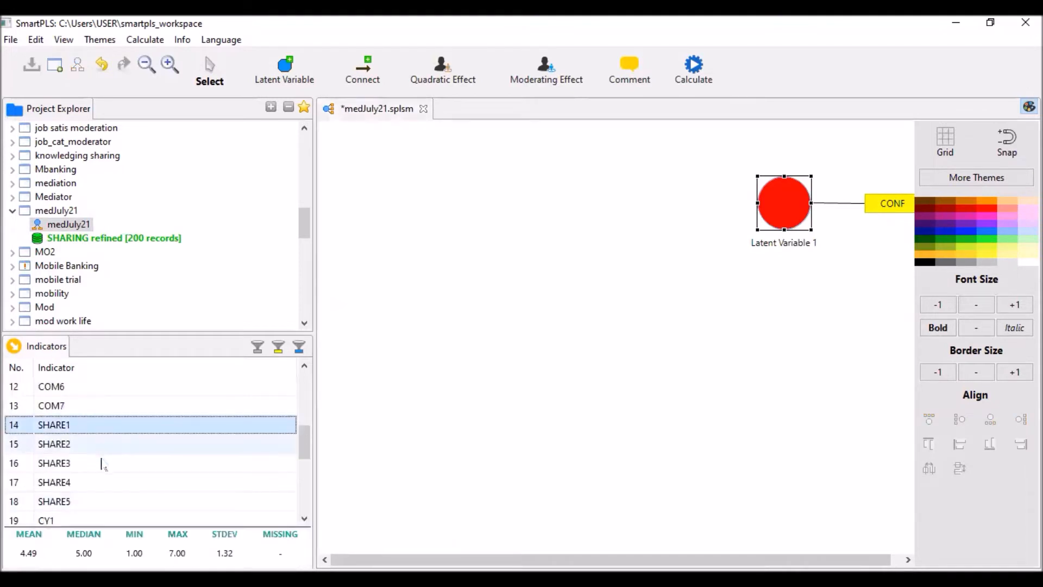
{"action": "left_click", "coordinate": [76, 502], "text": "shift"}
{"action": "left_click_drag", "start_coordinate": [76, 482], "coordinate": [659, 303]}
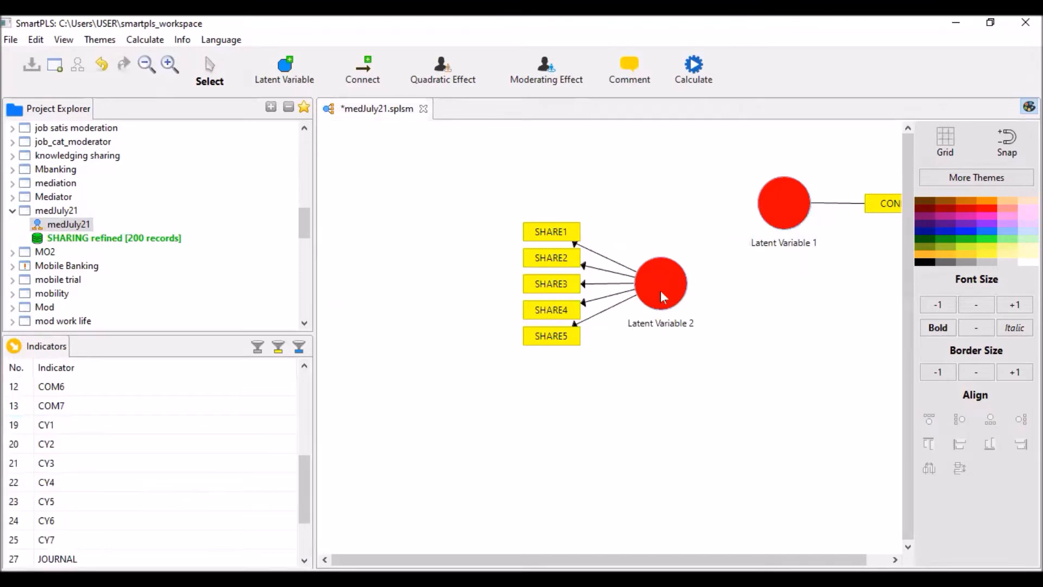
{"action": "right_click", "coordinate": [660, 290]}
{"action": "left_click", "coordinate": [782, 394]}
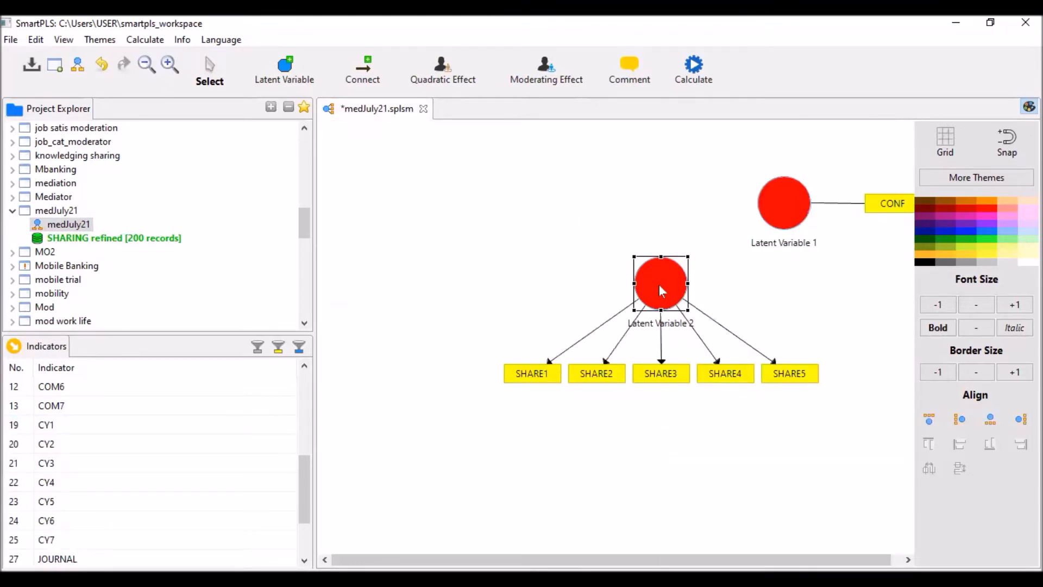
{"action": "right_click", "coordinate": [658, 286]}
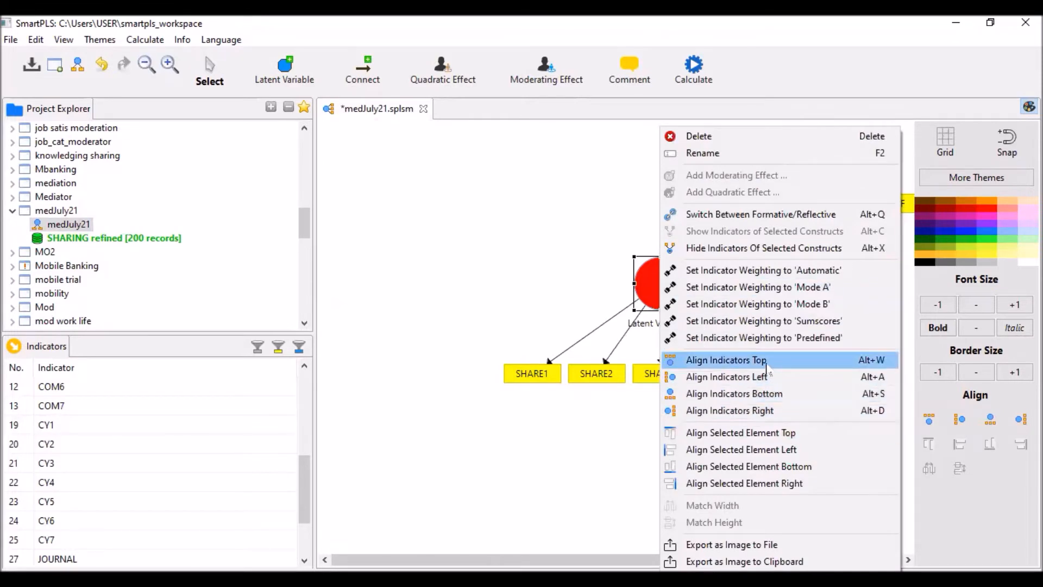
{"action": "left_click", "coordinate": [766, 367]}
Arrange the SHARE latent variable in the upper middle of the model, with the CONF variable lower right of it.
{"action": "left_click_drag", "start_coordinate": [780, 218], "coordinate": [783, 272]}
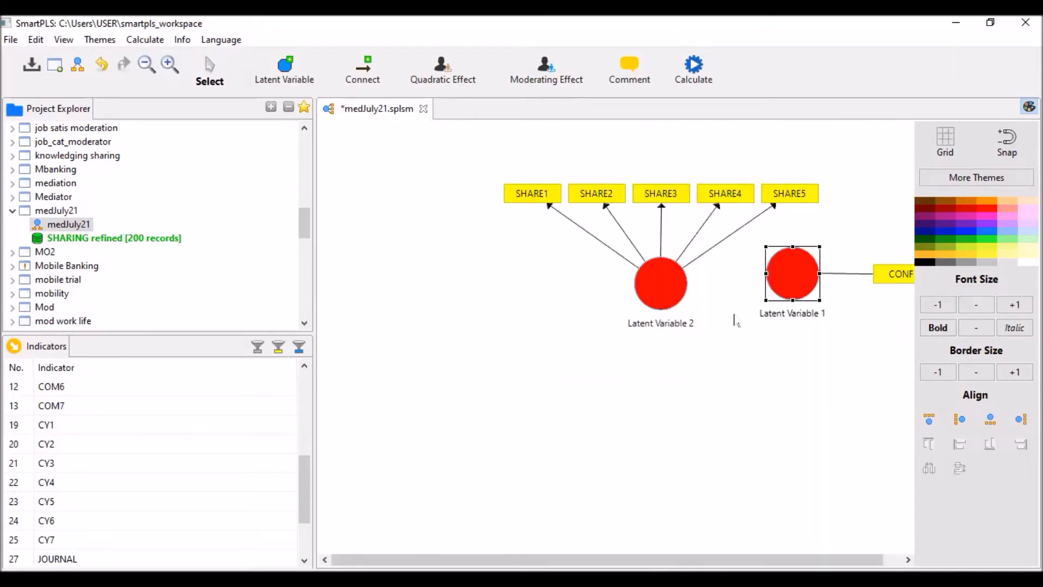
{"action": "left_click", "coordinate": [663, 294]}
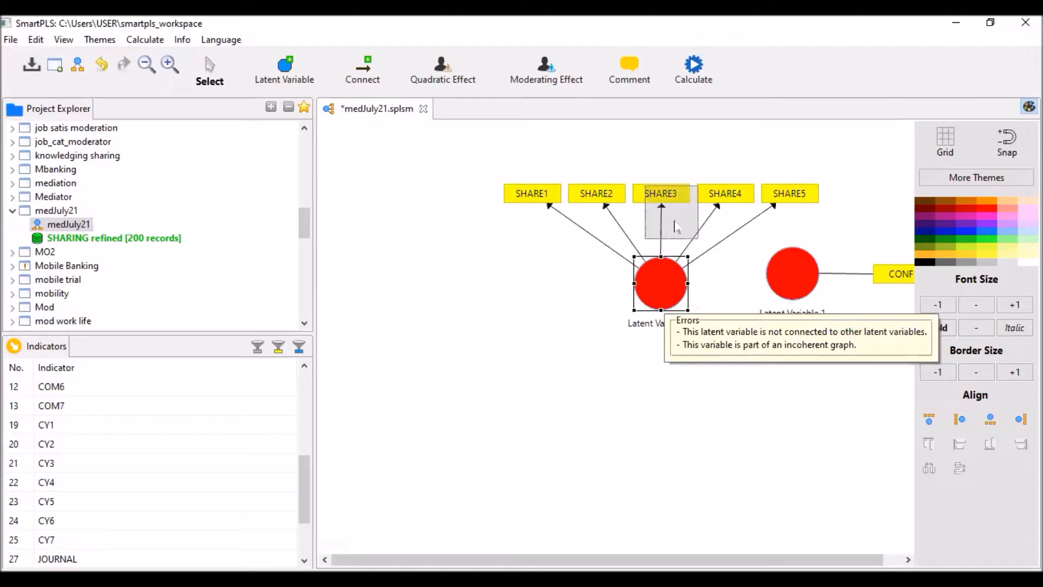
{"action": "left_click_drag", "start_coordinate": [778, 299], "coordinate": [727, 328]}
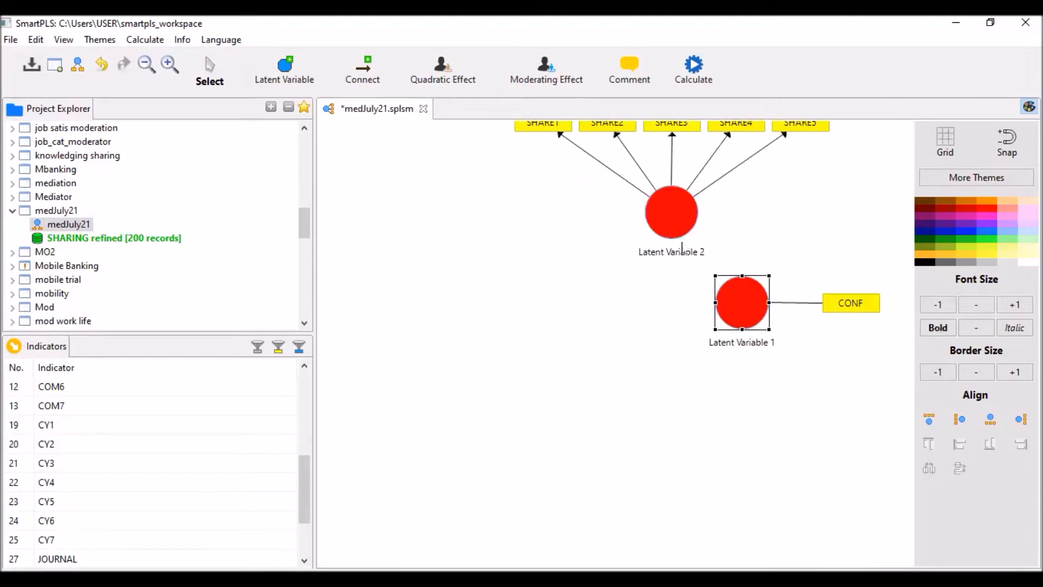
{"action": "left_click_drag", "start_coordinate": [664, 242], "coordinate": [641, 270]}
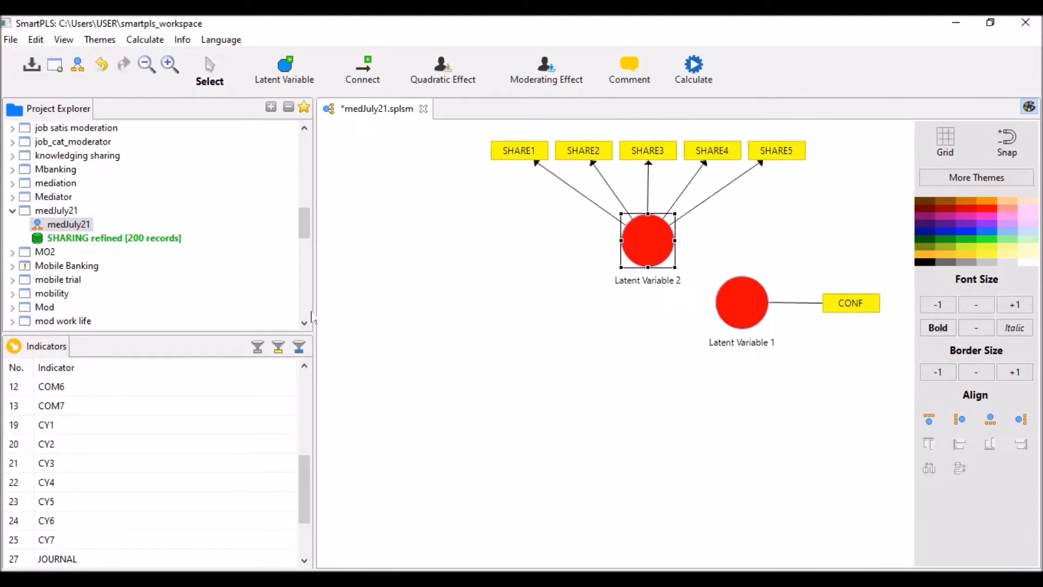
Add a latent variable with indicators W1 to W5 on the left side of the model.
{"action": "scroll", "coordinate": [108, 413], "scroll_direction": "up", "scroll_amount": 4}
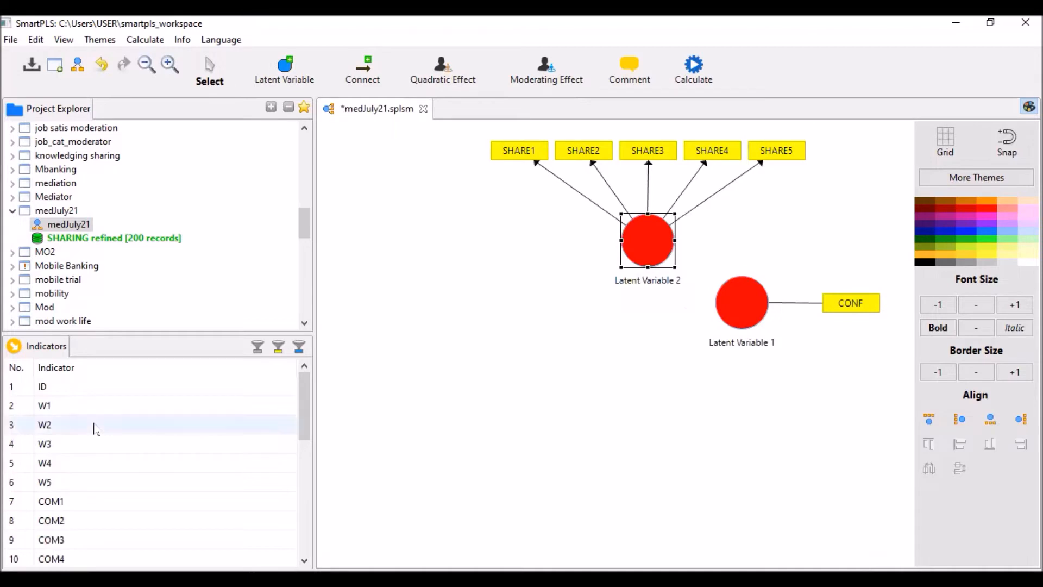
{"action": "left_click", "coordinate": [65, 410]}
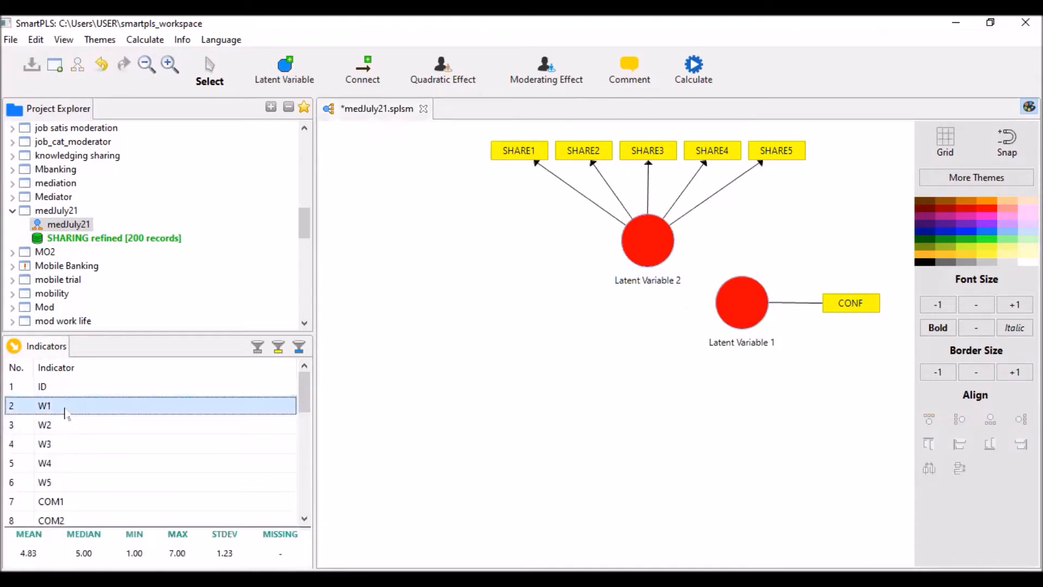
{"action": "left_click", "coordinate": [69, 482], "text": "shift"}
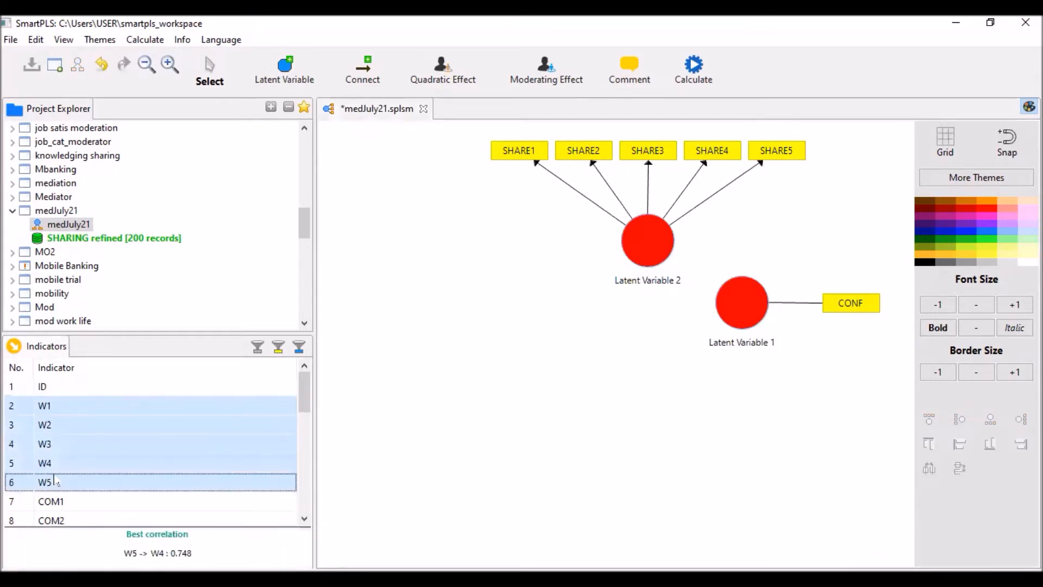
{"action": "left_click_drag", "start_coordinate": [78, 445], "coordinate": [445, 328]}
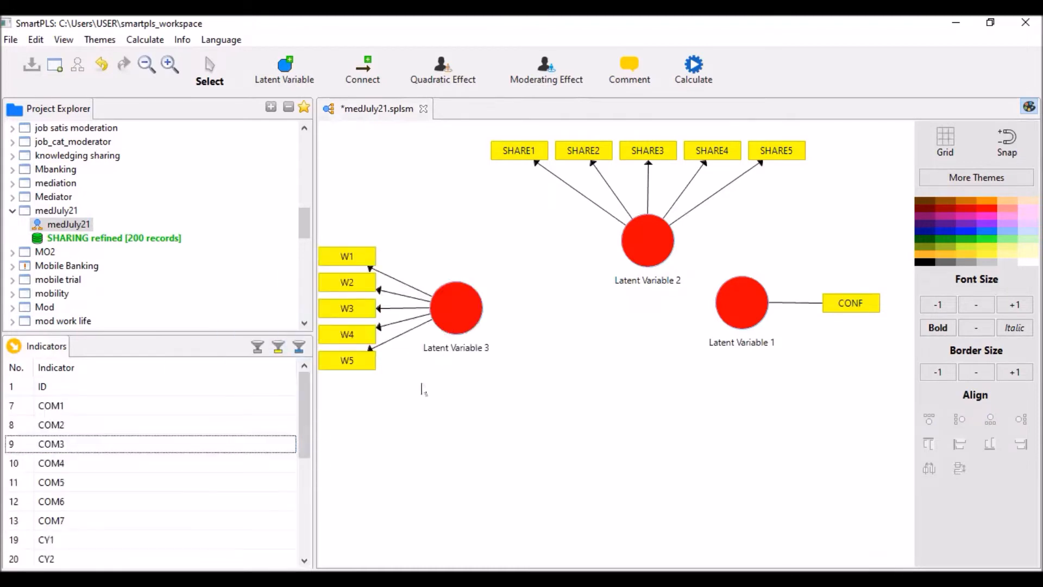
Add a latent variable with indicators COM1 to COM7 in the lower part of the model.
{"action": "left_click", "coordinate": [64, 411]}
{"action": "scroll", "coordinate": [101, 475], "scroll_direction": "down", "scroll_amount": 1}
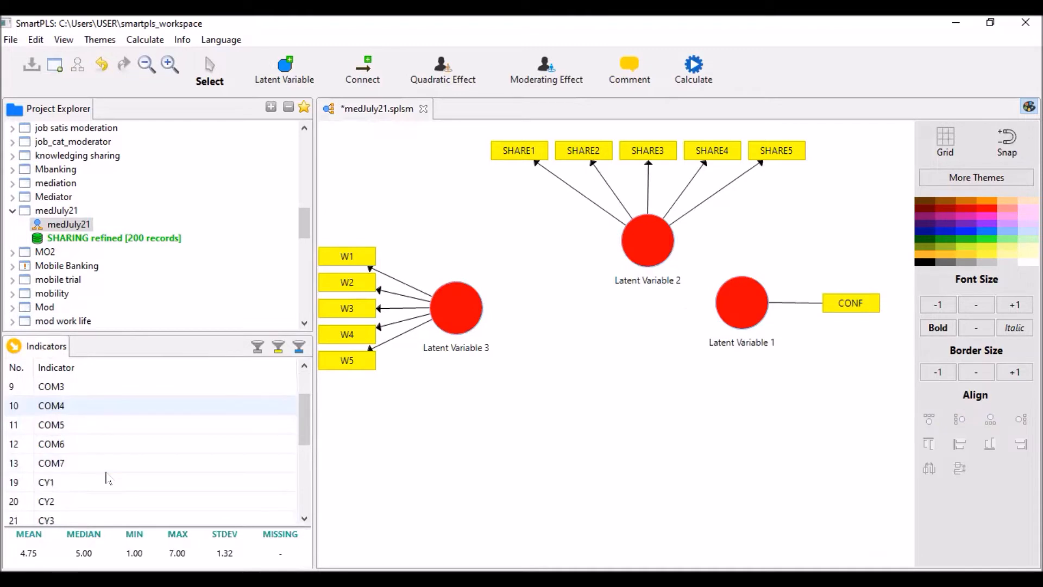
{"action": "left_click", "coordinate": [67, 463], "text": "shift"}
{"action": "left_click_drag", "start_coordinate": [81, 430], "coordinate": [678, 493]}
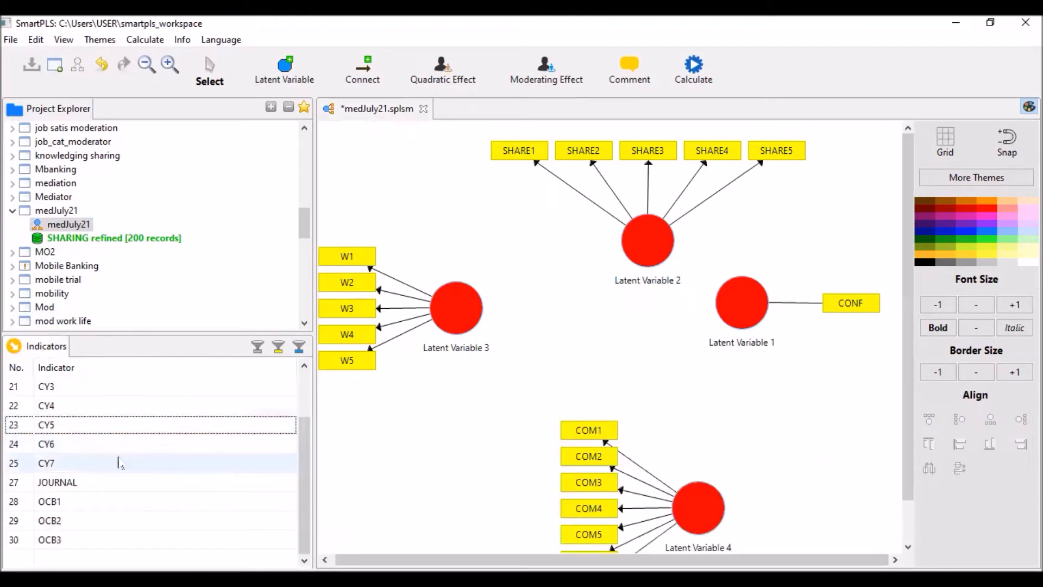
Add a latent variable with indicators CY1 to CY7 below the W variable.
{"action": "scroll", "coordinate": [111, 463], "scroll_direction": "up", "scroll_amount": 1}
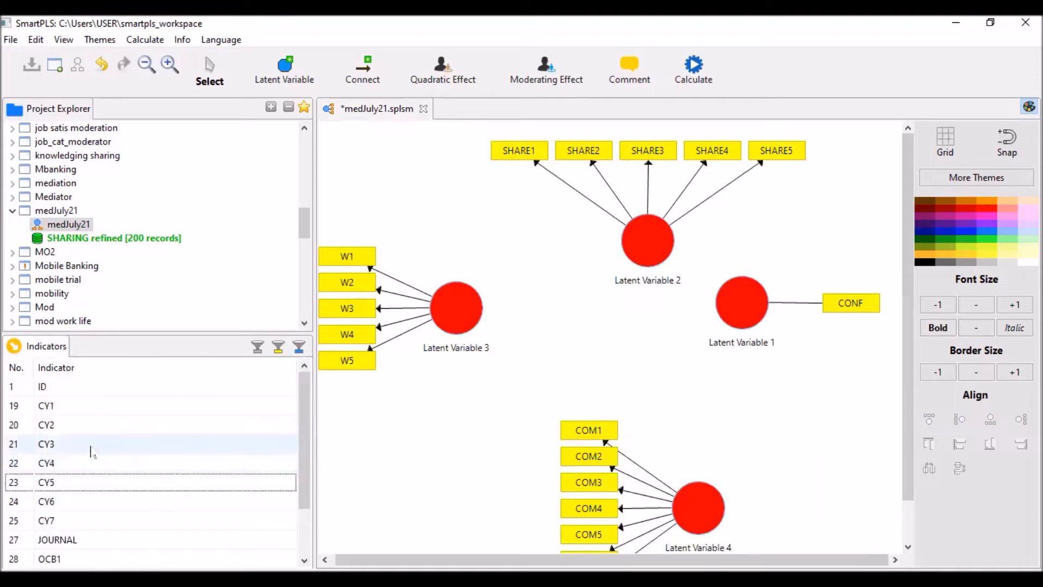
{"action": "left_click", "coordinate": [64, 406]}
{"action": "scroll", "coordinate": [86, 483], "scroll_direction": "down", "scroll_amount": 1}
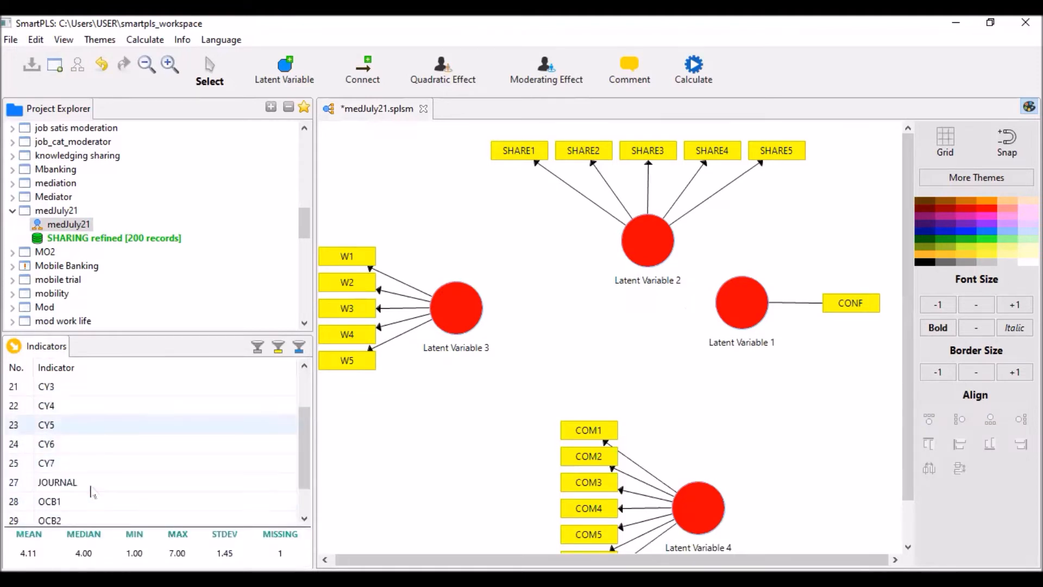
{"action": "left_click", "coordinate": [58, 465], "text": "shift"}
{"action": "left_click_drag", "start_coordinate": [103, 442], "coordinate": [455, 437]}
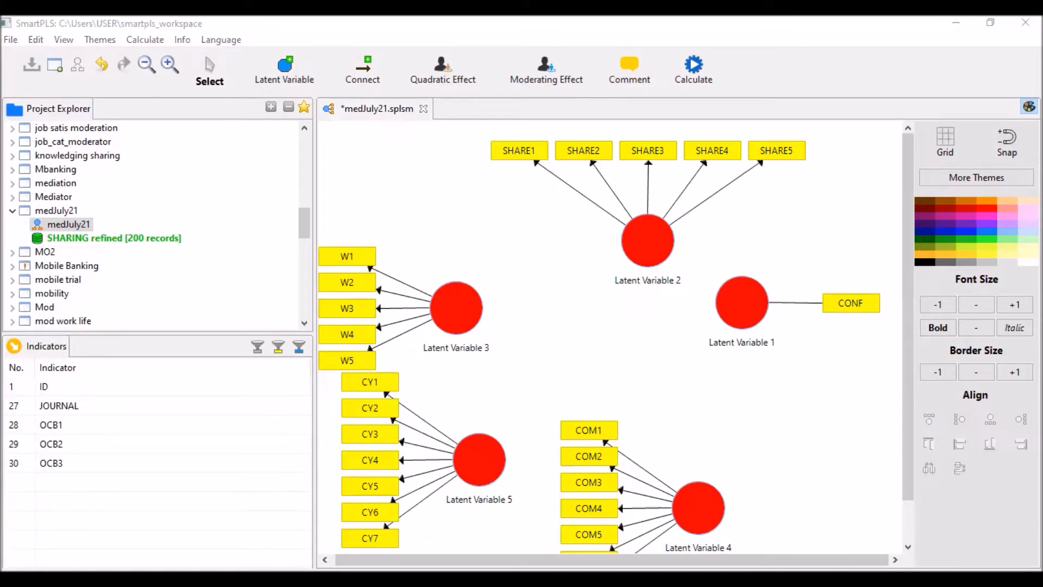
Swap the positions of the CY and COM latent variables and move the W variable up, clear of the COM indicators.
{"action": "mouse_move", "coordinate": [474, 459]}
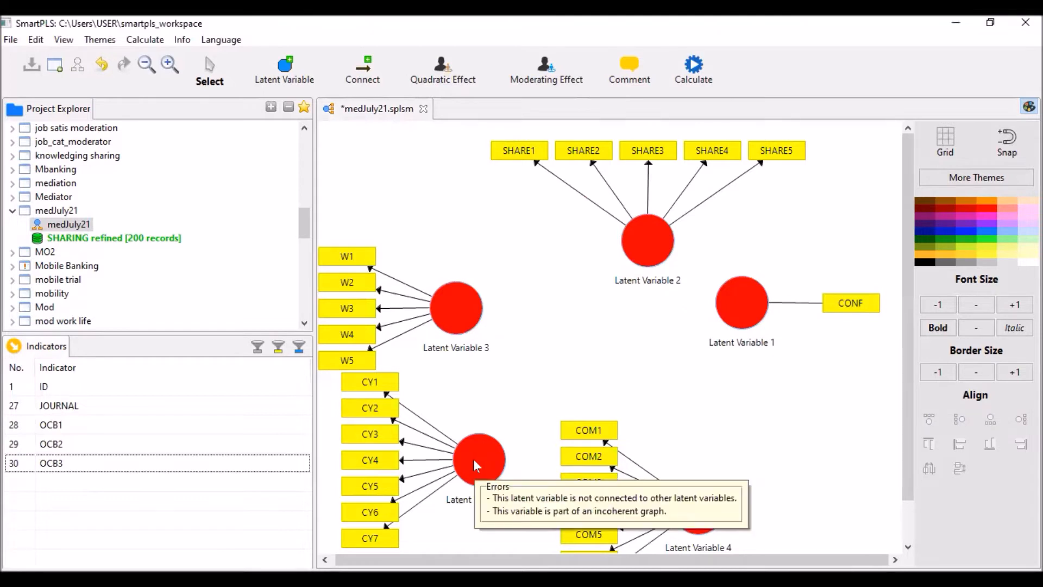
{"action": "left_click_drag", "start_coordinate": [474, 459], "coordinate": [731, 455]}
{"action": "left_click_drag", "start_coordinate": [711, 493], "coordinate": [476, 429]}
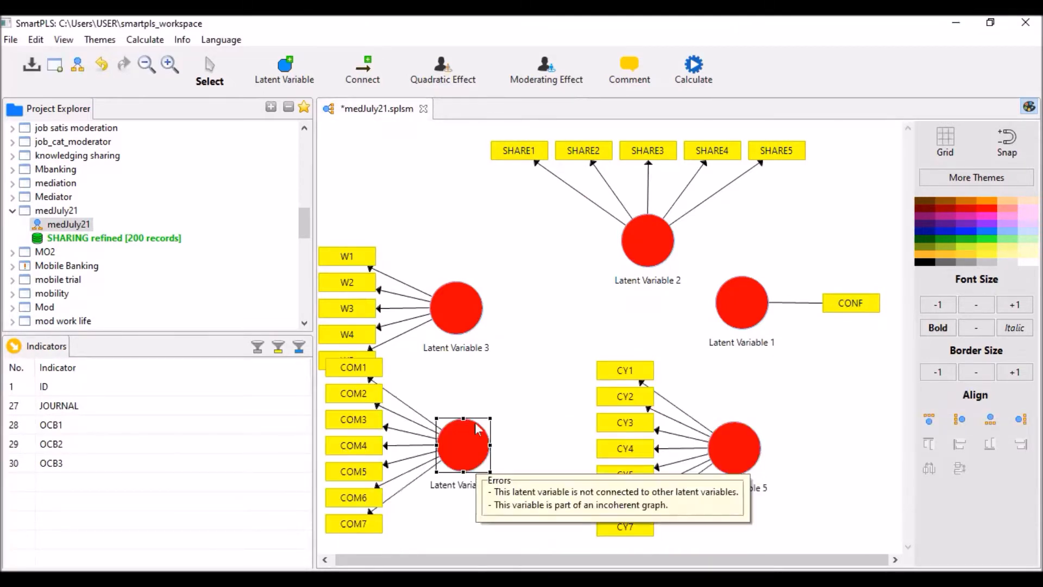
{"action": "left_click_drag", "start_coordinate": [459, 331], "coordinate": [472, 282]}
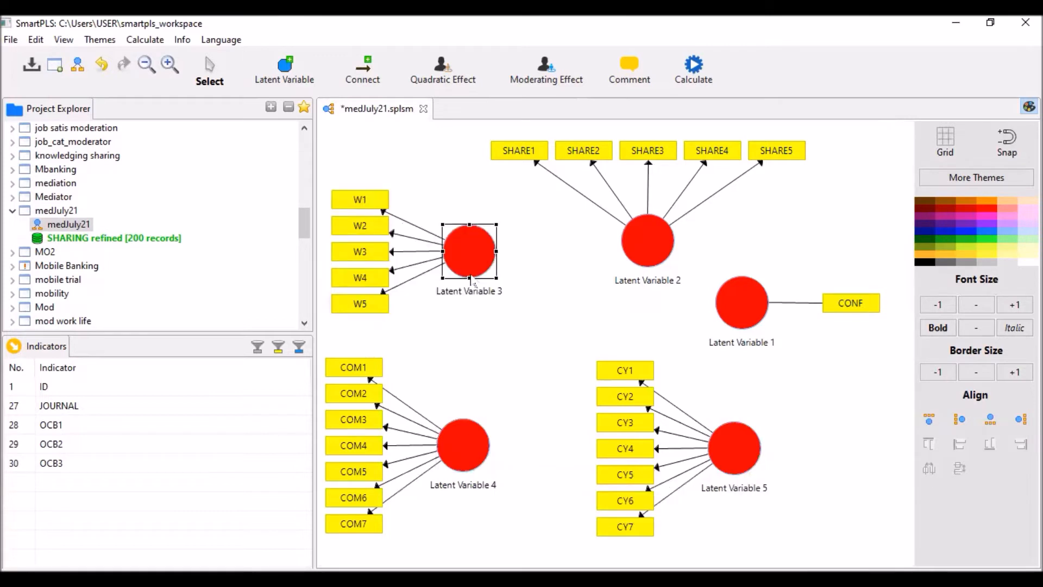
Rename the latent variable measured by W1 to W5 as "Written communication skills", with "skills" on a second line.
{"action": "right_click", "coordinate": [461, 240]}
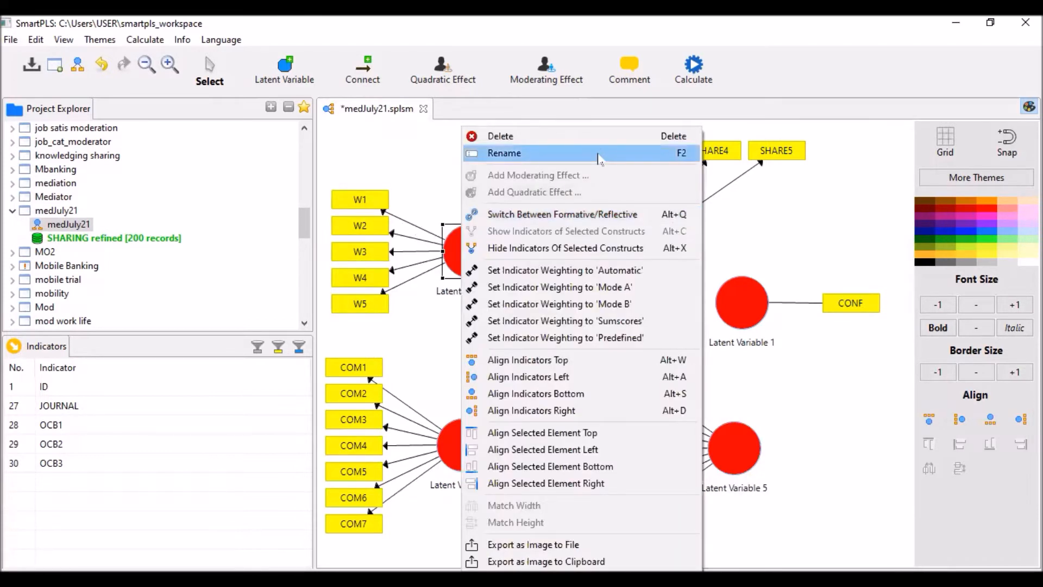
{"action": "left_click", "coordinate": [599, 155]}
{"action": "key", "text": "BackSpace"}
{"action": "type", "text": "Written com"}
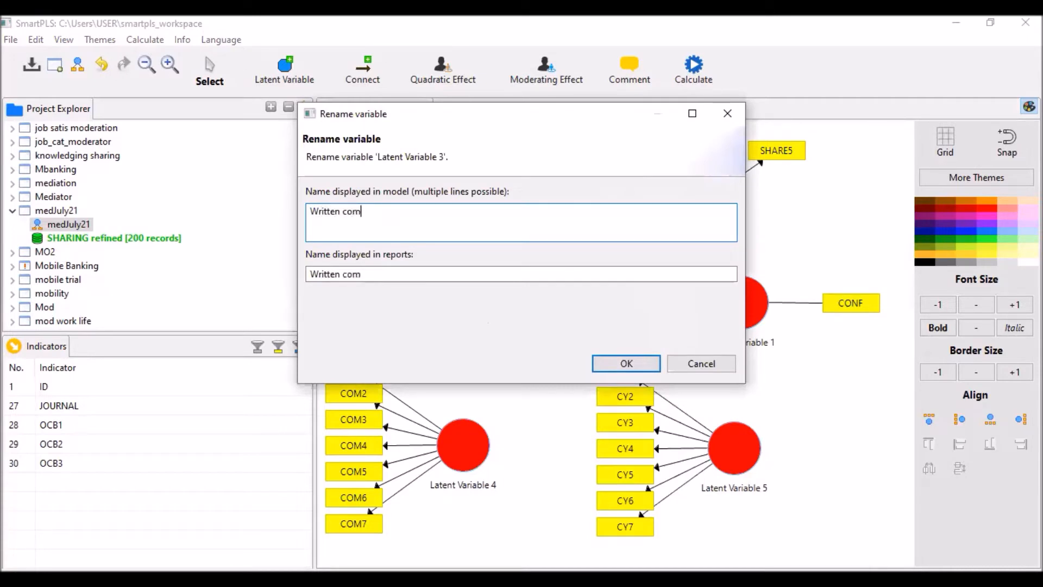
{"action": "type", "text": "munication "}
{"action": "type", "text": "skills"}
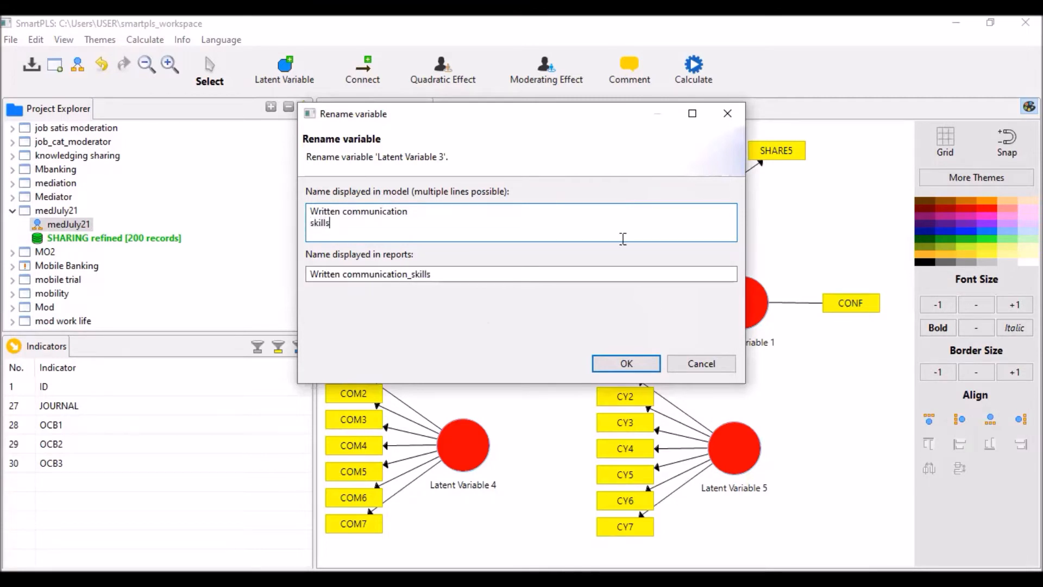
{"action": "left_click", "coordinate": [626, 364]}
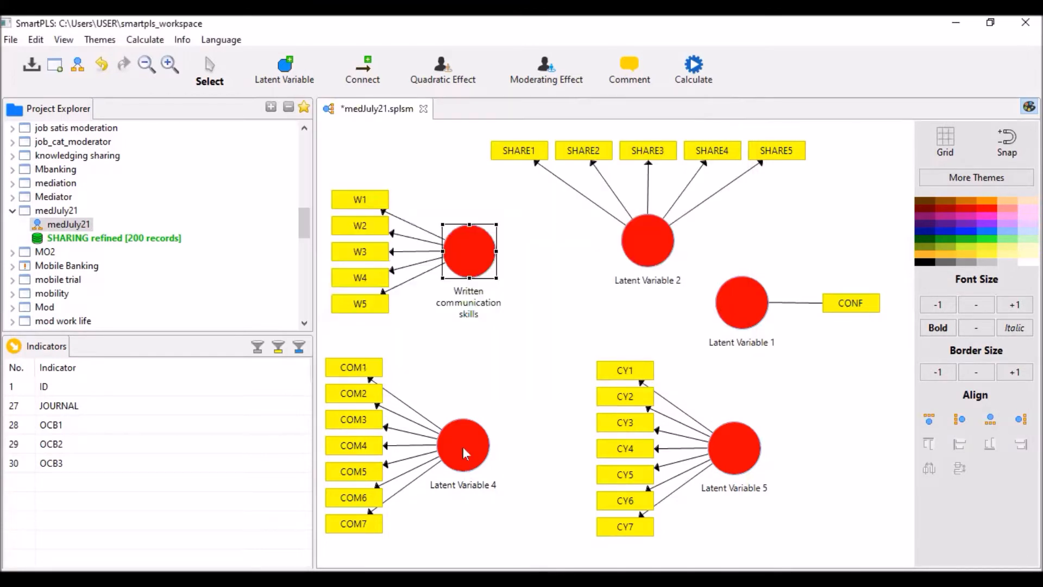
Rename the latent variable measured by COM1 to COM7 as "organizational communication skill", with "skill" on a second line.
{"action": "left_click", "coordinate": [463, 449]}
{"action": "right_click", "coordinate": [463, 449]}
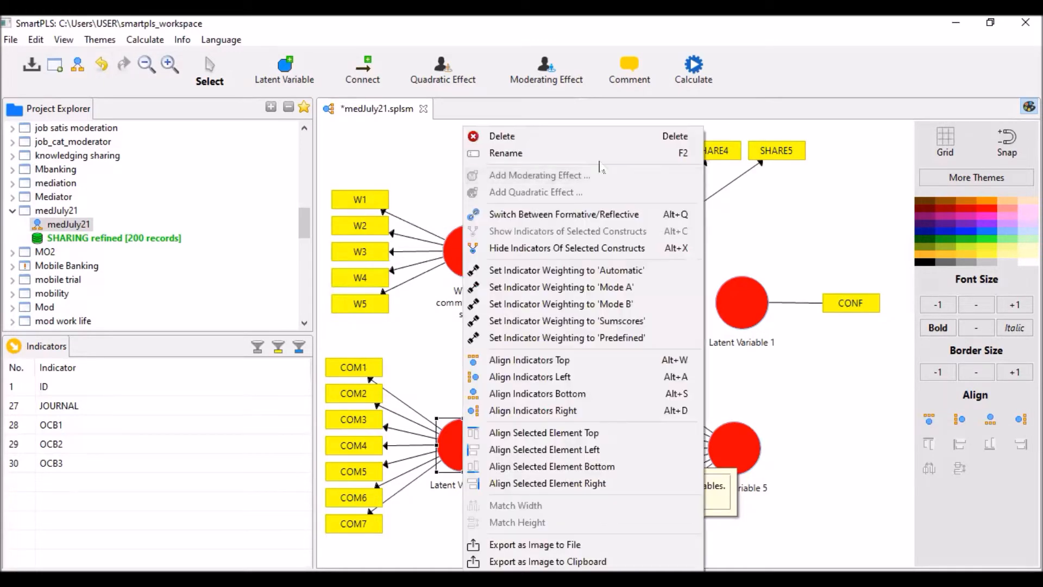
{"action": "left_click", "coordinate": [601, 155]}
{"action": "type", "text": "organizational"}
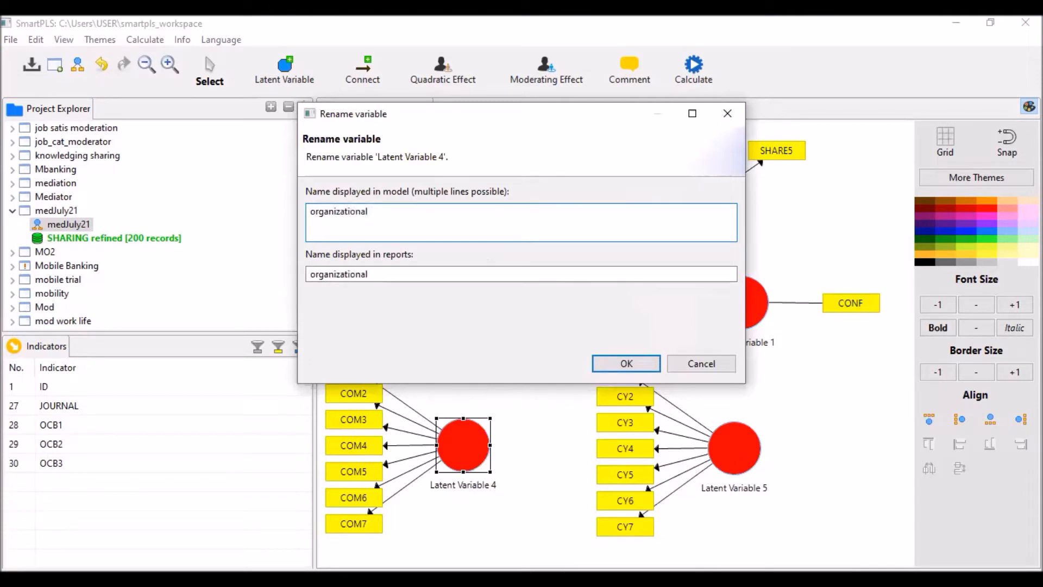
{"action": "type", "text": " communication sk"}
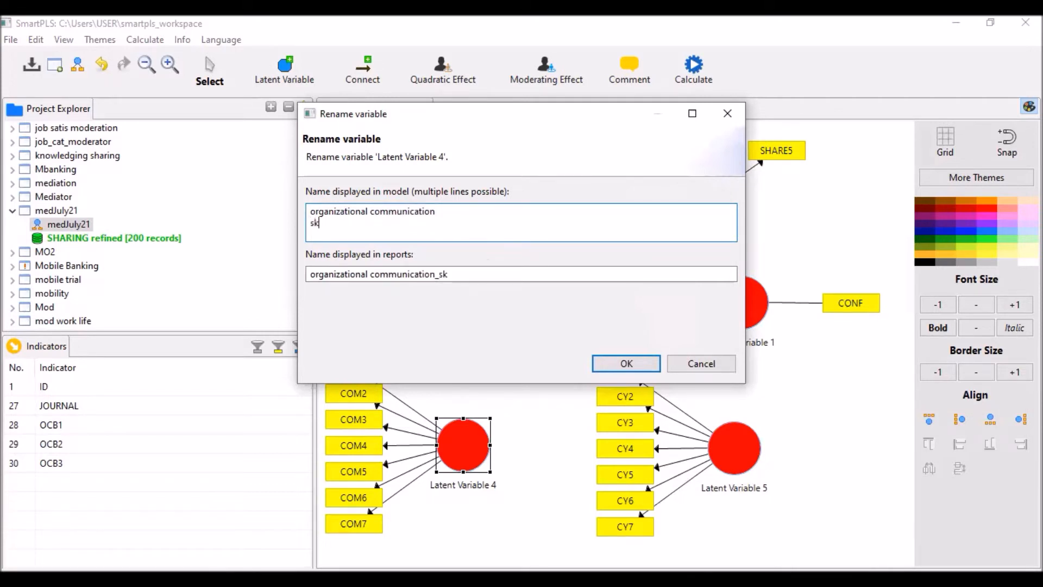
{"action": "type", "text": "ills"}
{"action": "key", "text": "BackSpace"}
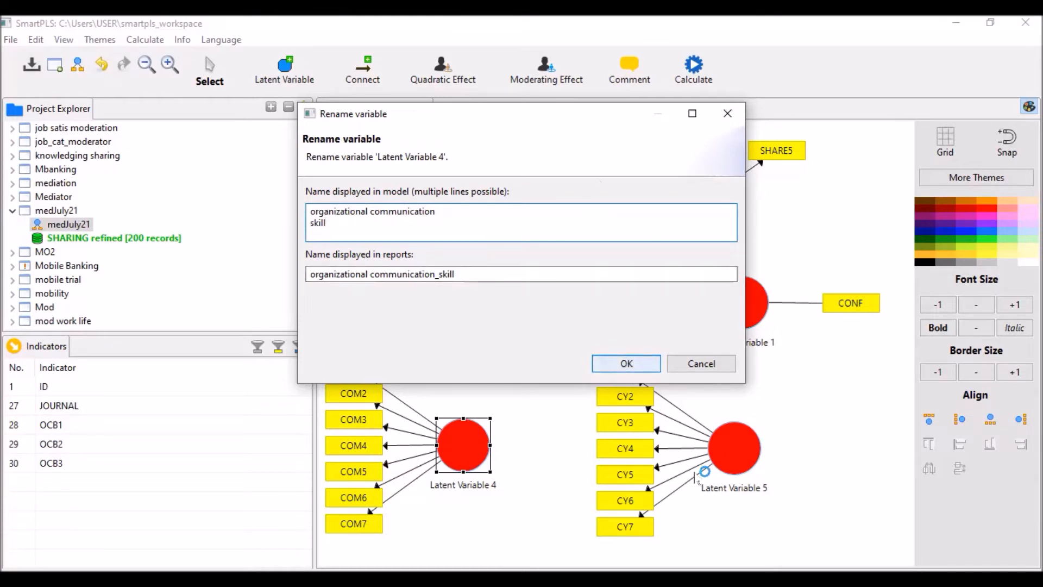
Move the latent variable with CY1 to CY7 closer to the COM group and align its indicators below it.
{"action": "left_click_drag", "start_coordinate": [728, 459], "coordinate": [674, 450]}
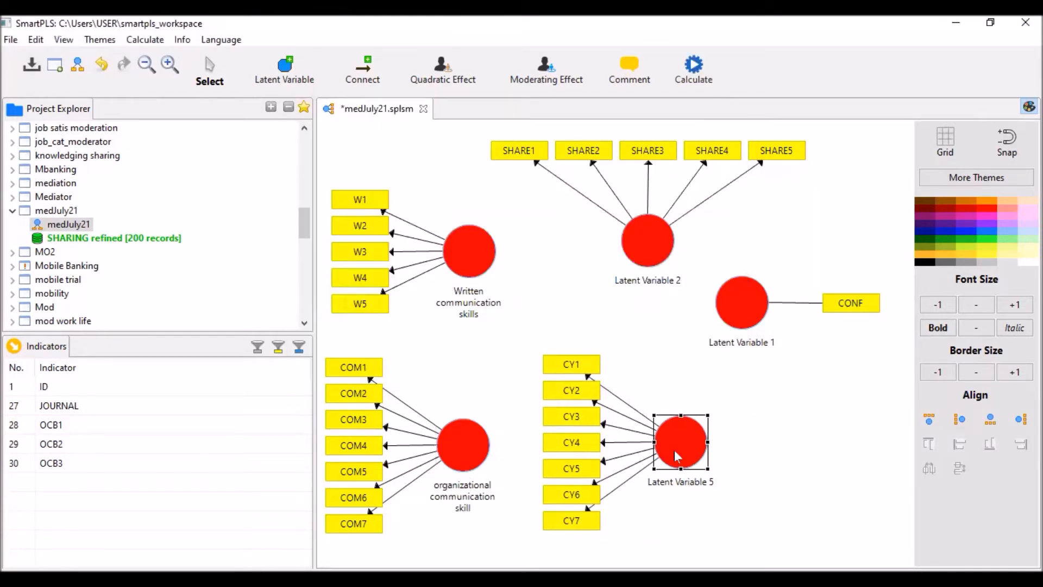
{"action": "right_click", "coordinate": [677, 443]}
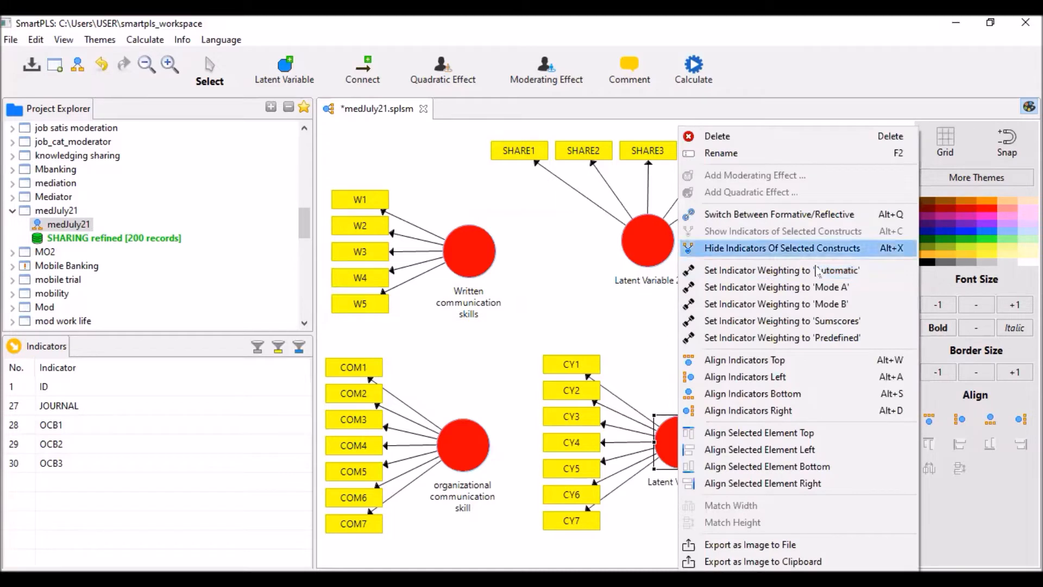
{"action": "left_click", "coordinate": [834, 394]}
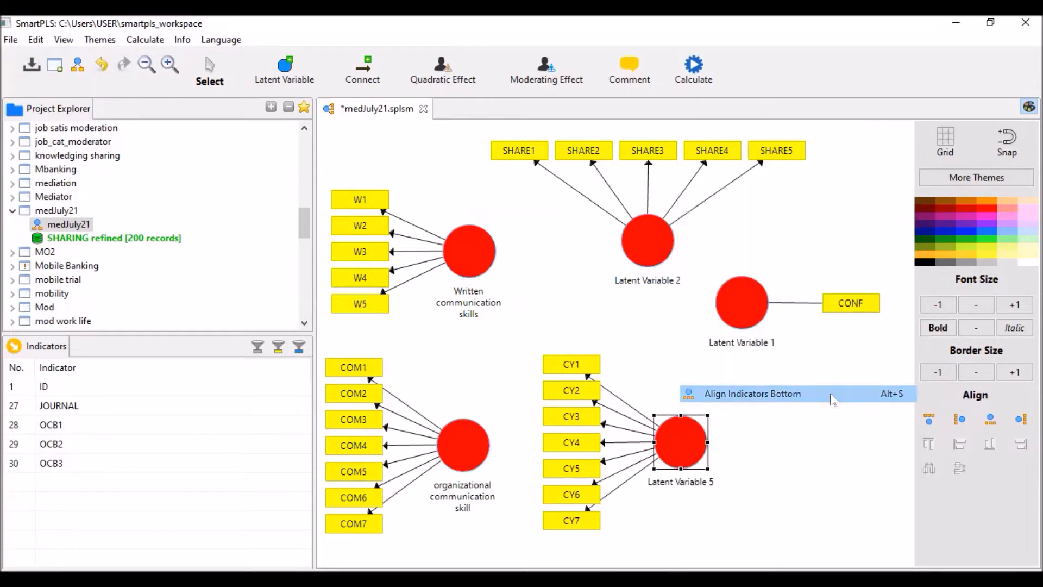
Rename the latent variable measured by CY1 to CY7 as "Community of practices".
{"action": "right_click", "coordinate": [690, 446]}
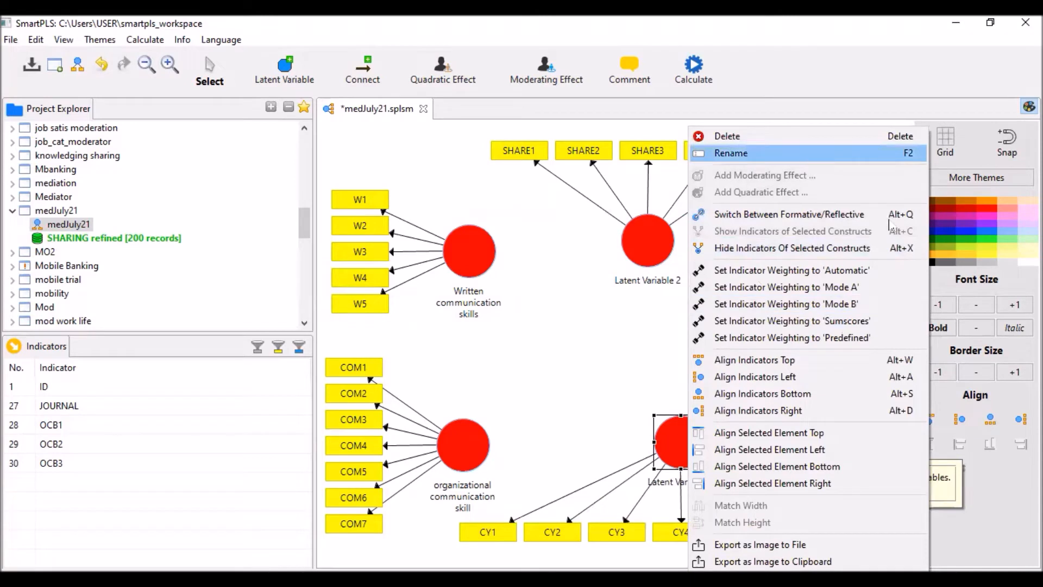
{"action": "left_click", "coordinate": [806, 154]}
{"action": "type", "text": "Commu"}
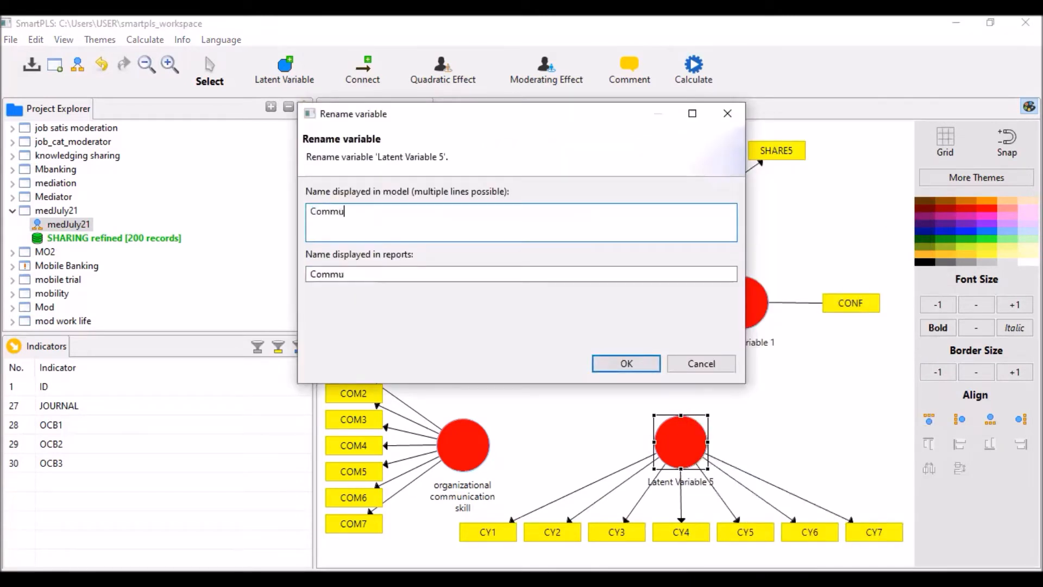
{"action": "type", "text": "nity of practic"}
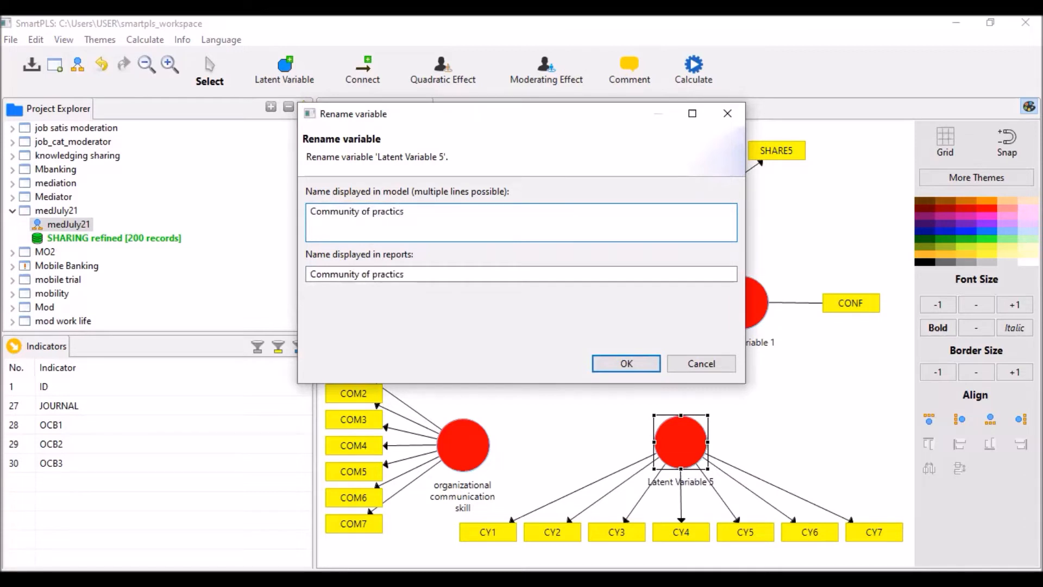
{"action": "type", "text": "es"}
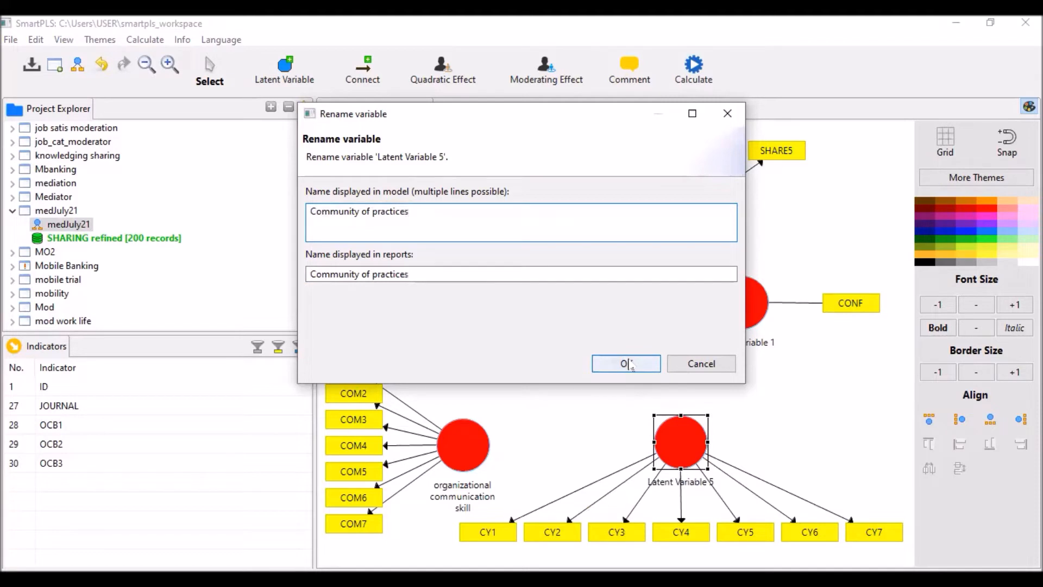
{"action": "left_click", "coordinate": [626, 363]}
Rename the latent variable measured by SHARE1 to SHARE5 as "Knowledge sharing".
{"action": "left_click", "coordinate": [640, 246]}
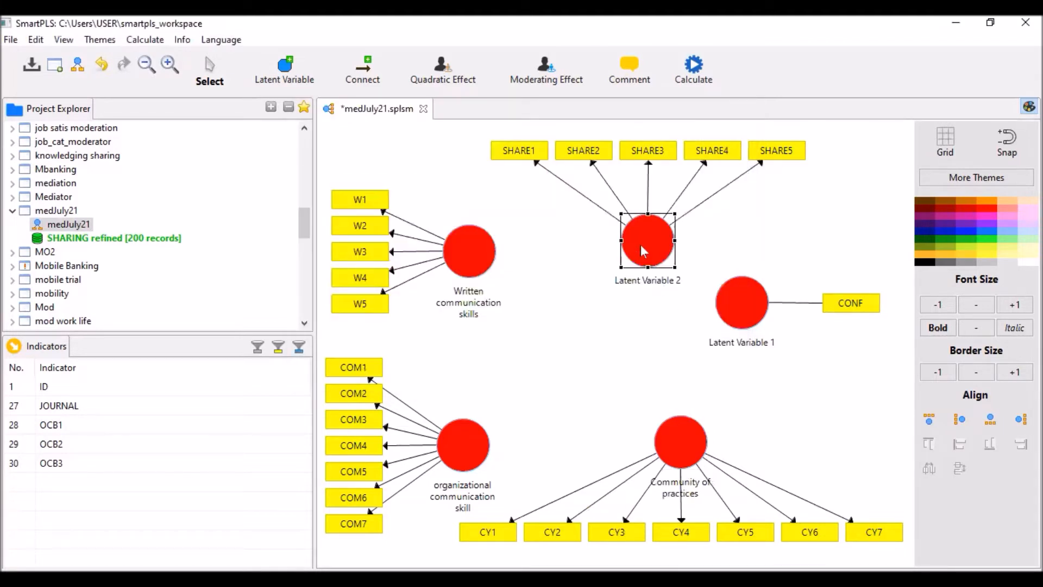
{"action": "right_click", "coordinate": [640, 244]}
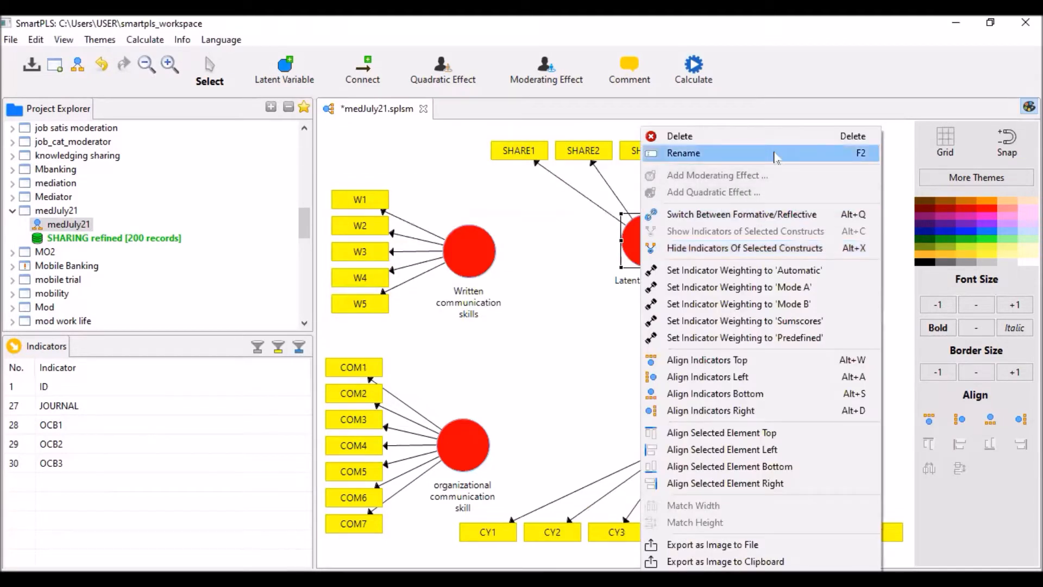
{"action": "left_click", "coordinate": [683, 153]}
{"action": "type", "text": "K"}
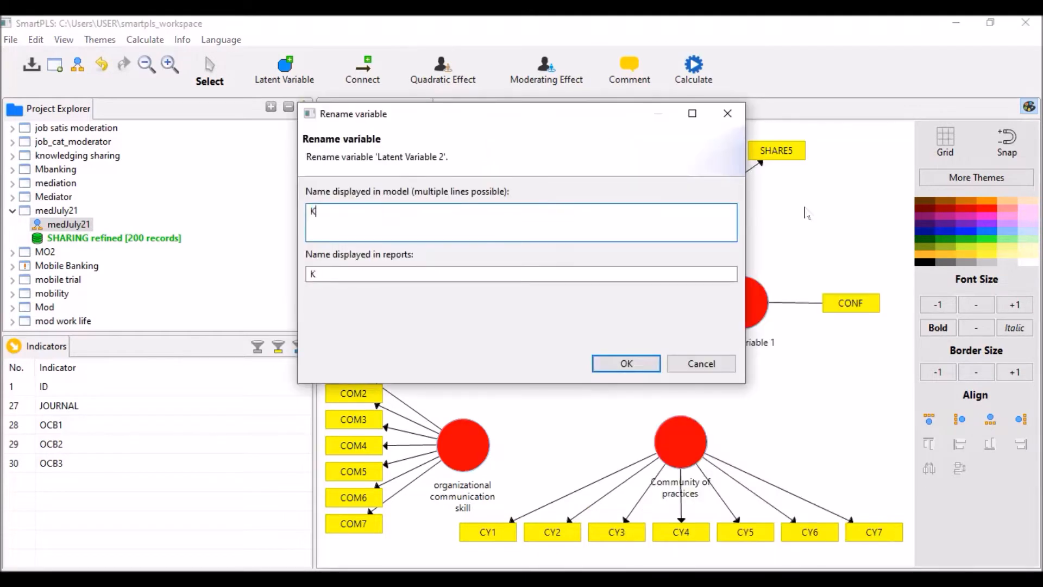
{"action": "type", "text": "nowledge sharing"}
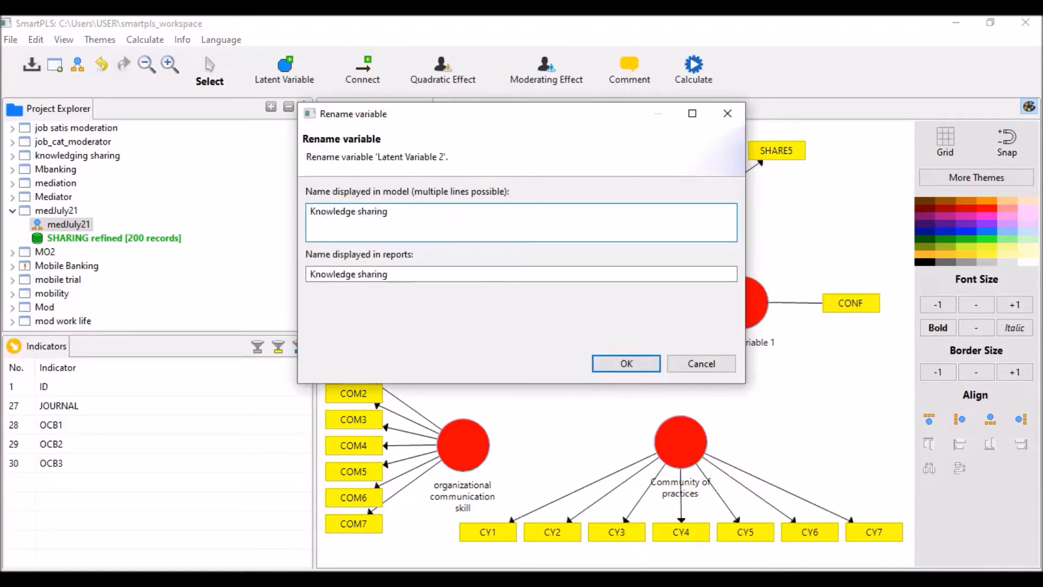
{"action": "left_click", "coordinate": [620, 363]}
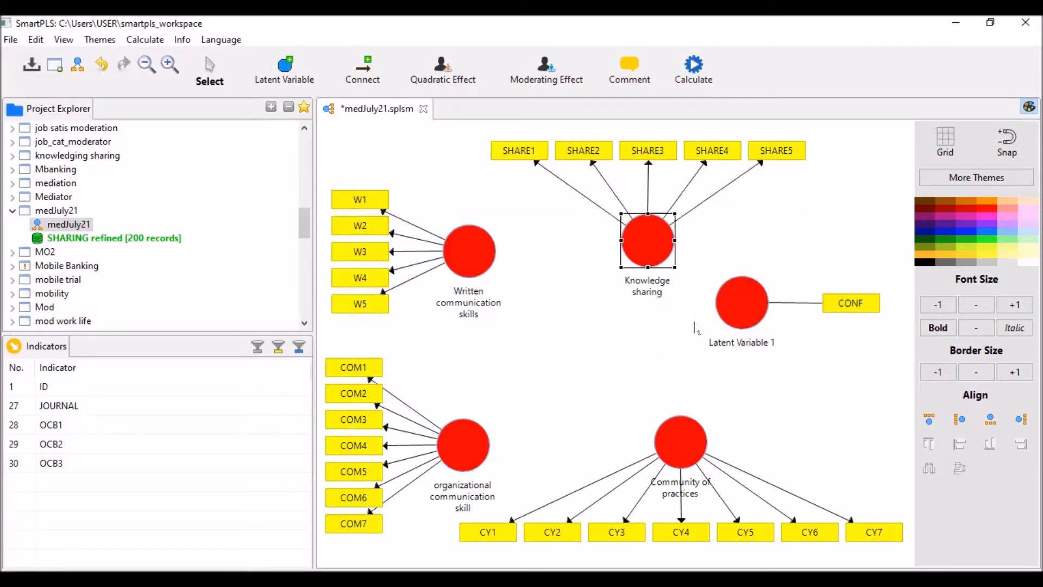
Rename the latent variable measured by CONF as "No of conferences attended".
{"action": "left_click", "coordinate": [746, 306]}
{"action": "right_click", "coordinate": [745, 302]}
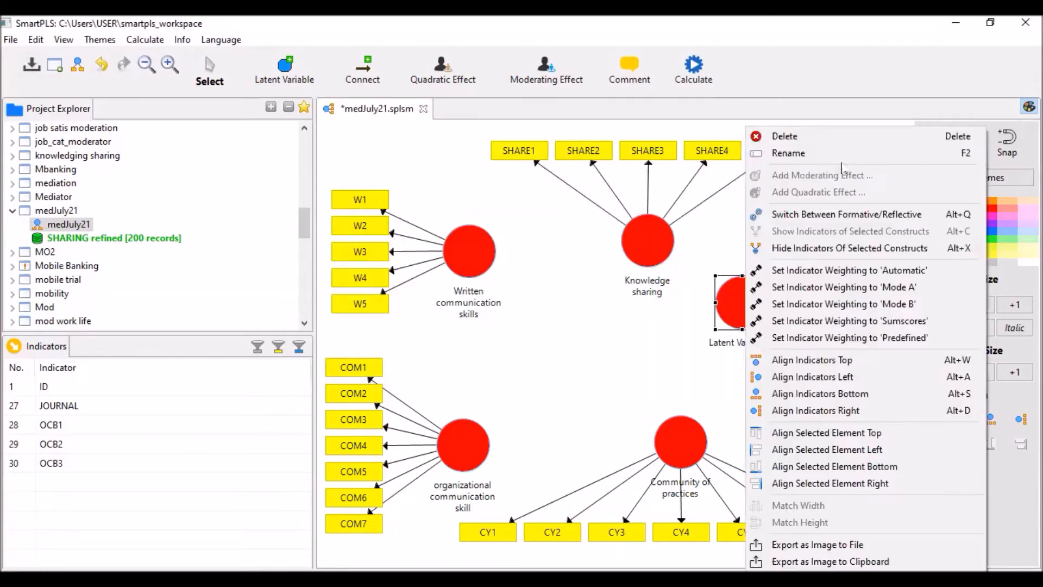
{"action": "left_click", "coordinate": [849, 154]}
{"action": "type", "text": "No of c"}
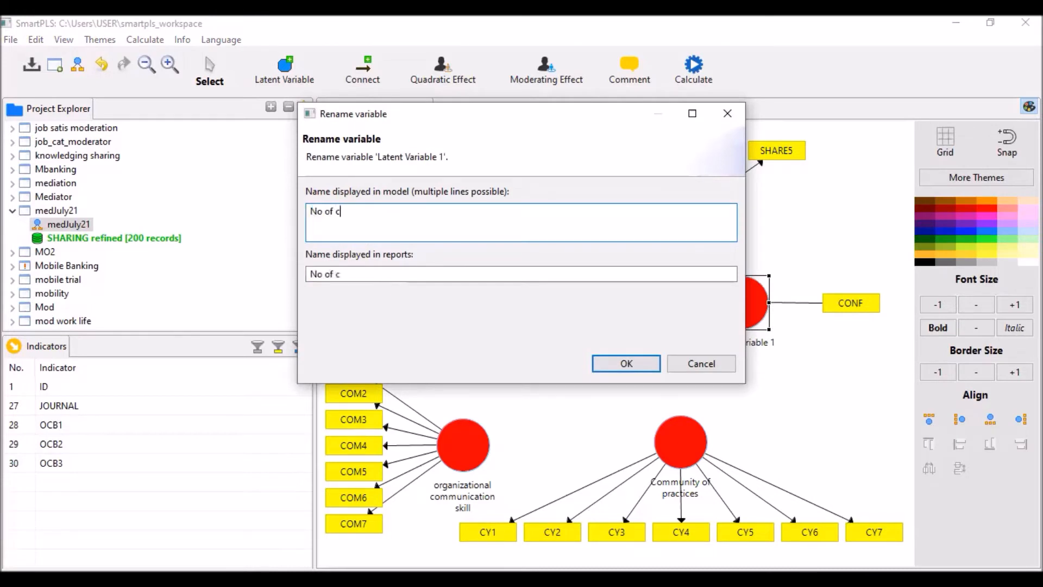
{"action": "type", "text": "onferences attended"}
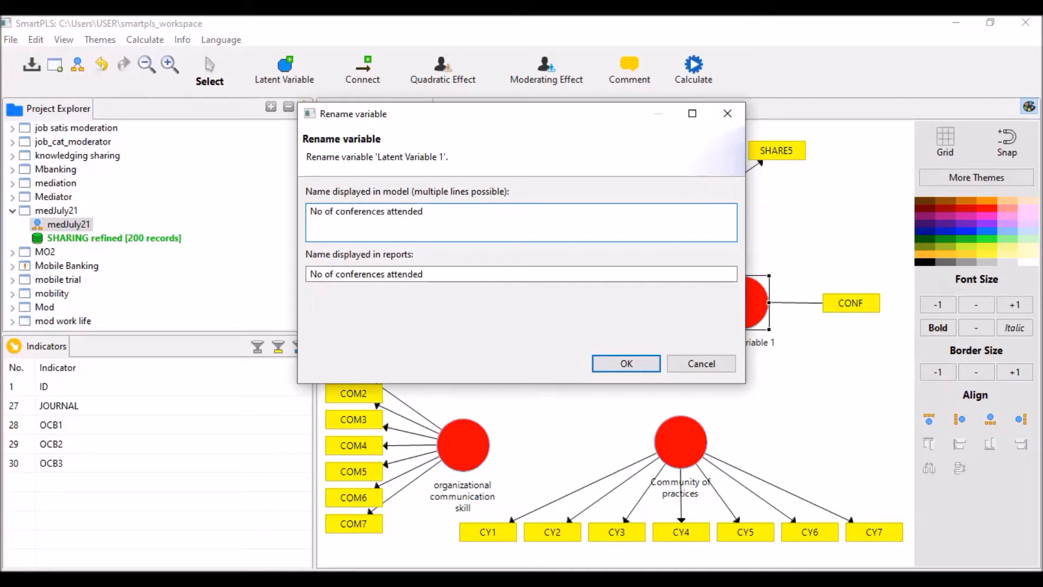
{"action": "left_click", "coordinate": [627, 363]}
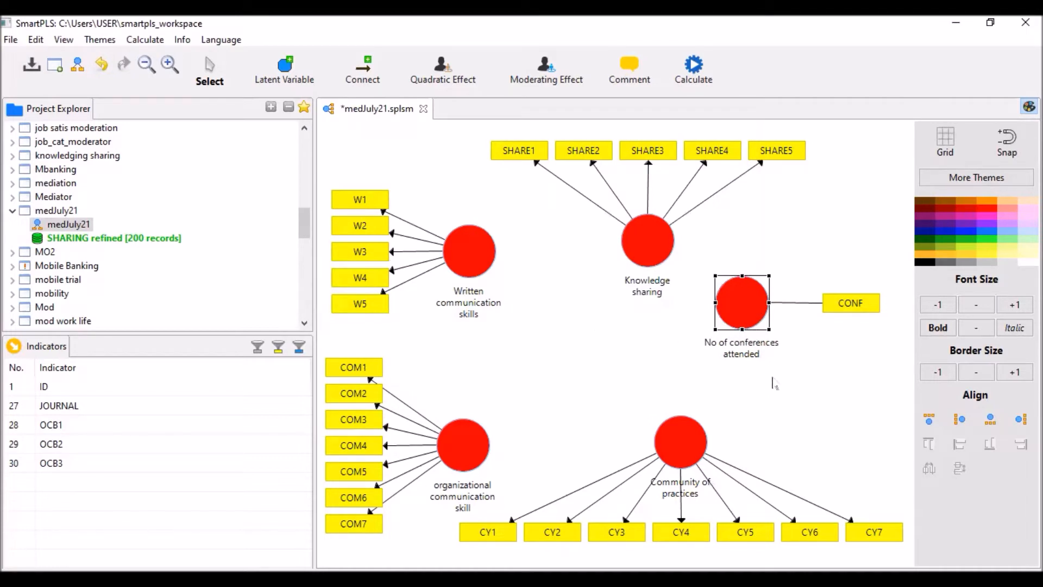
Move the "No of conferences attended" variable with its CONF indicator slightly down, farther from Knowledge sharing.
{"action": "left_click", "coordinate": [862, 306]}
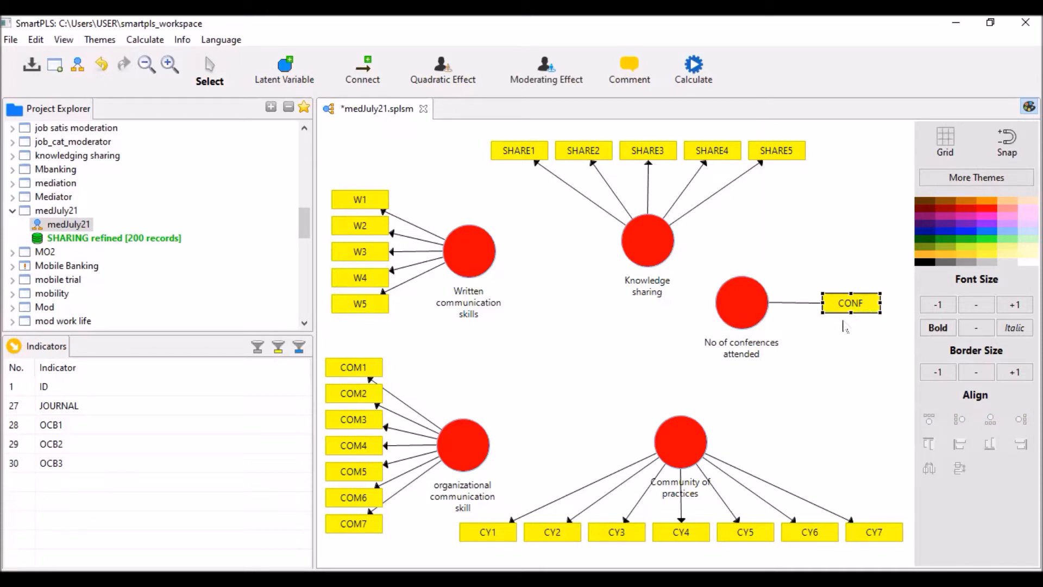
{"action": "mouse_move", "coordinate": [730, 321]}
{"action": "left_click_drag", "start_coordinate": [744, 314], "coordinate": [751, 329]}
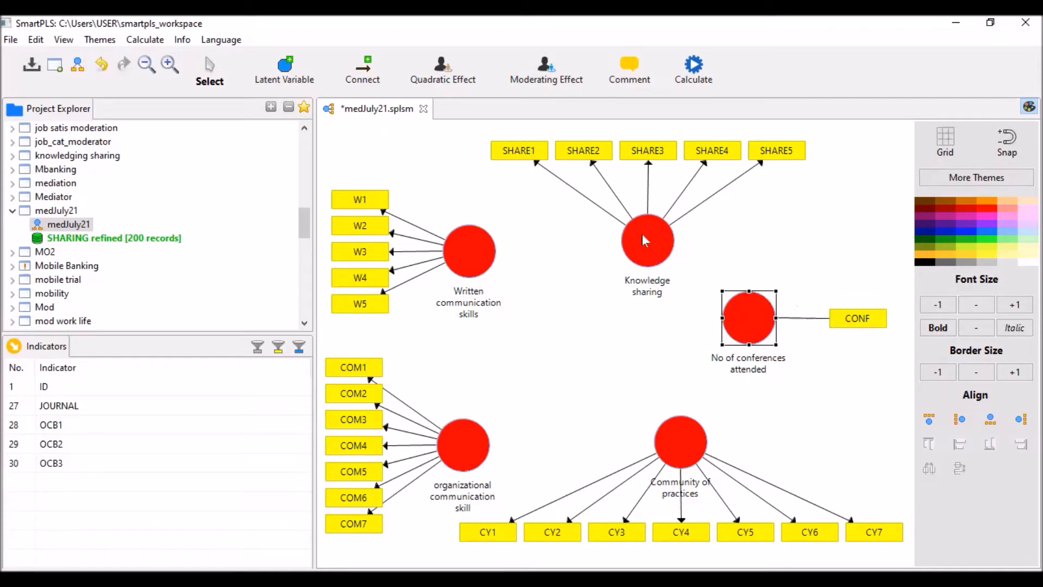
{"action": "mouse_move", "coordinate": [642, 233]}
{"action": "left_click", "coordinate": [461, 252]}
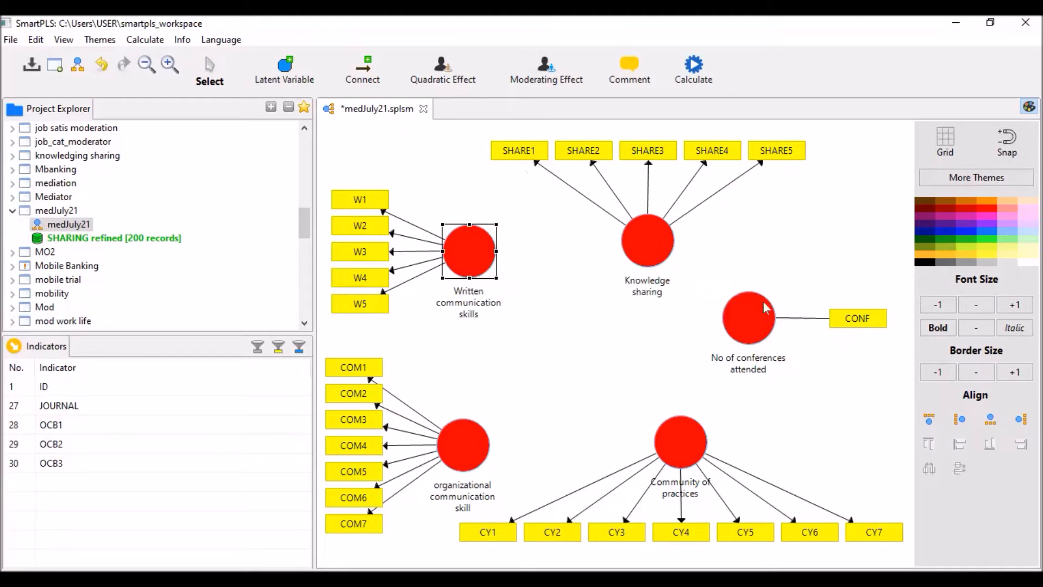
{"action": "left_click", "coordinate": [759, 331]}
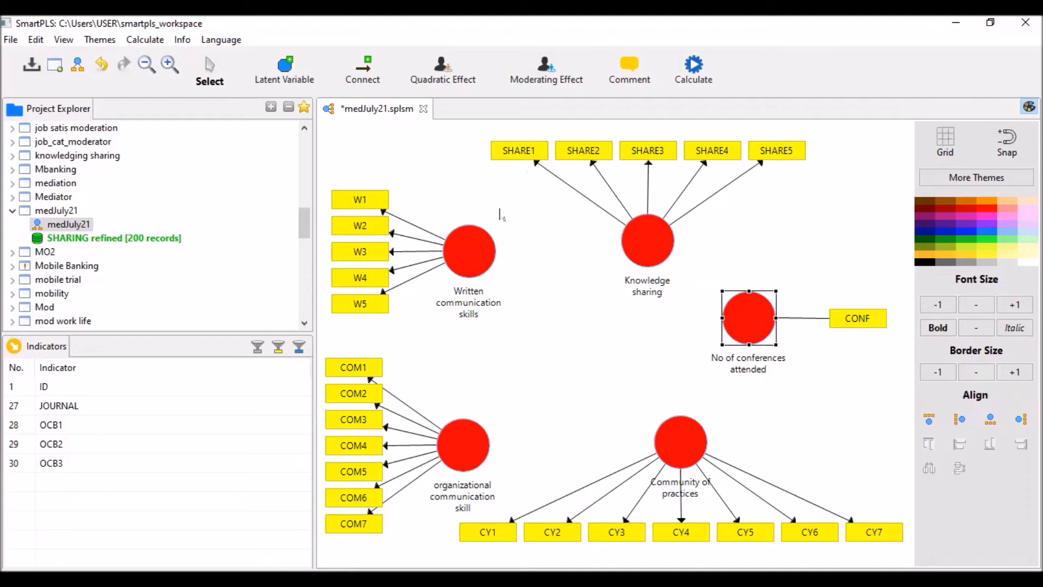
Connect Written communication skills, organizational communication skill and Community of practices to Knowledge sharing, and Knowledge sharing to No of conferences attended.
{"action": "left_click", "coordinate": [362, 66]}
{"action": "left_click", "coordinate": [482, 249]}
{"action": "left_click", "coordinate": [651, 235]}
{"action": "left_click", "coordinate": [451, 462]}
{"action": "left_click", "coordinate": [648, 232]}
{"action": "left_click", "coordinate": [679, 444]}
{"action": "left_click", "coordinate": [657, 241]}
{"action": "left_click", "coordinate": [658, 243]}
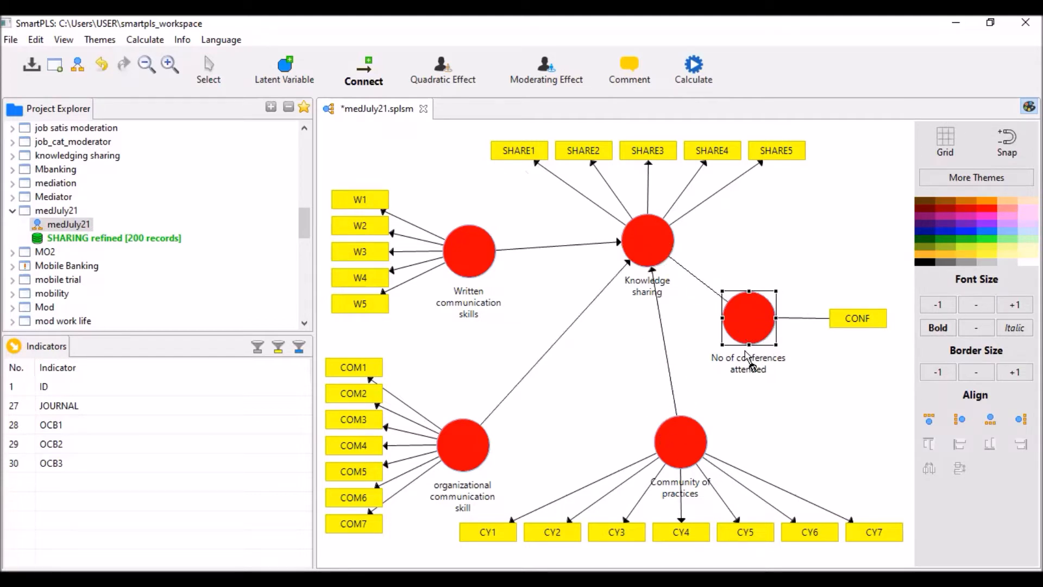
{"action": "left_click", "coordinate": [760, 341]}
Rearrange the model so Knowledge sharing sits lower, between Written communication skills and No of conferences attended.
{"action": "left_click", "coordinate": [205, 76]}
{"action": "left_click_drag", "start_coordinate": [757, 330], "coordinate": [808, 274]}
{"action": "left_click_drag", "start_coordinate": [640, 239], "coordinate": [622, 321]}
{"action": "left_click_drag", "start_coordinate": [464, 255], "coordinate": [440, 289]}
{"action": "left_click_drag", "start_coordinate": [785, 279], "coordinate": [799, 344]}
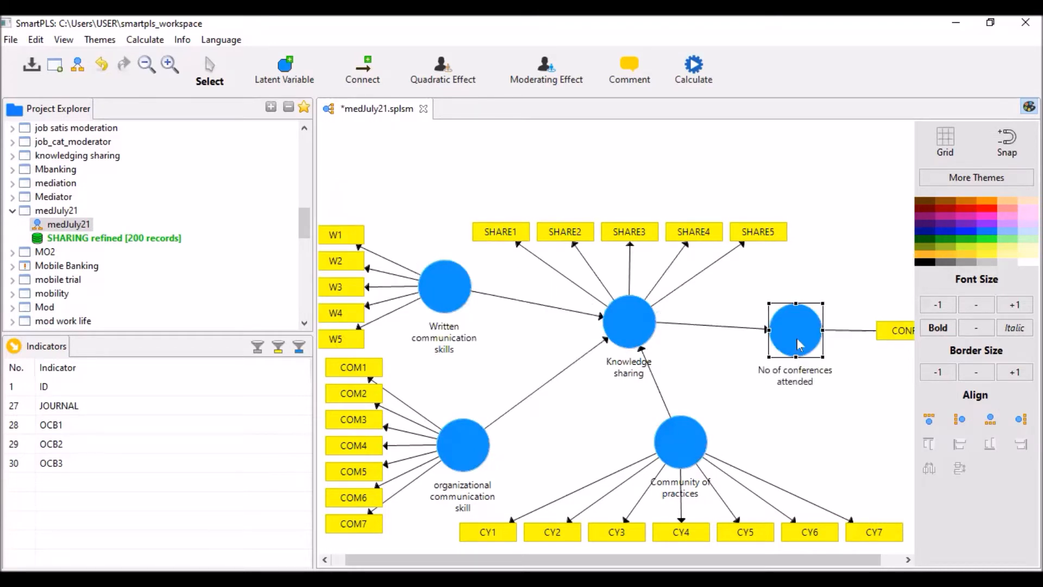
{"action": "left_click", "coordinate": [745, 300]}
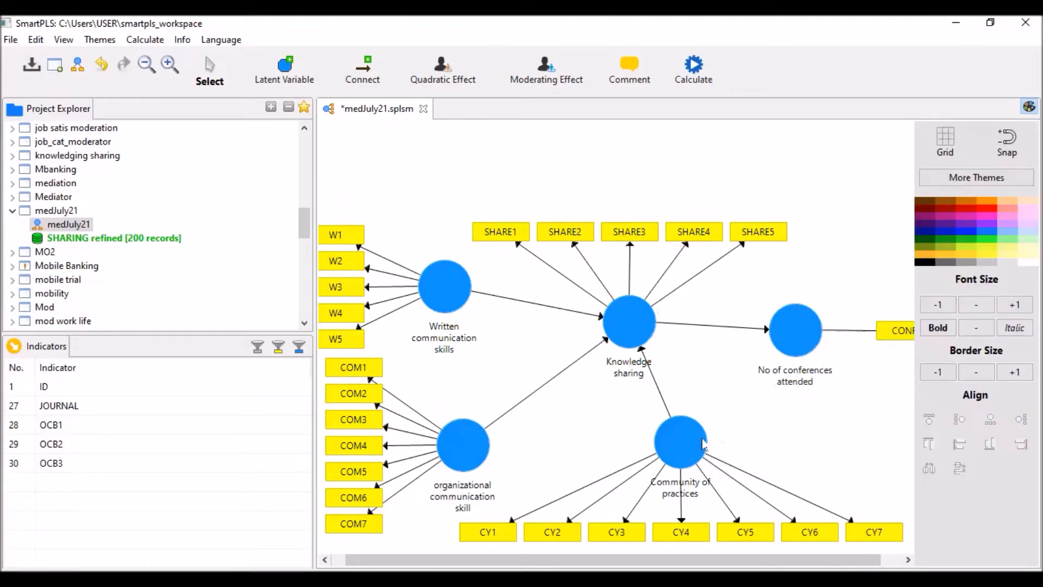
Refine the layout by raising Knowledge sharing and Written communication skills and bringing No of conferences attended with CONF fully into the canvas.
{"action": "left_click_drag", "start_coordinate": [633, 321], "coordinate": [656, 296]}
{"action": "left_click_drag", "start_coordinate": [796, 331], "coordinate": [775, 346]}
{"action": "left_click_drag", "start_coordinate": [887, 342], "coordinate": [864, 358]}
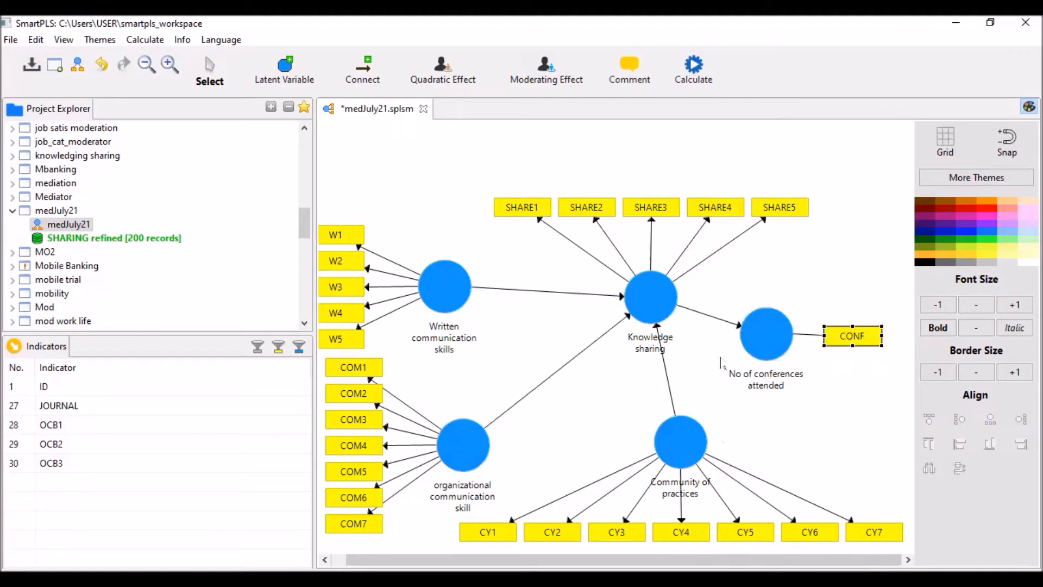
{"action": "left_click_drag", "start_coordinate": [448, 288], "coordinate": [468, 262]}
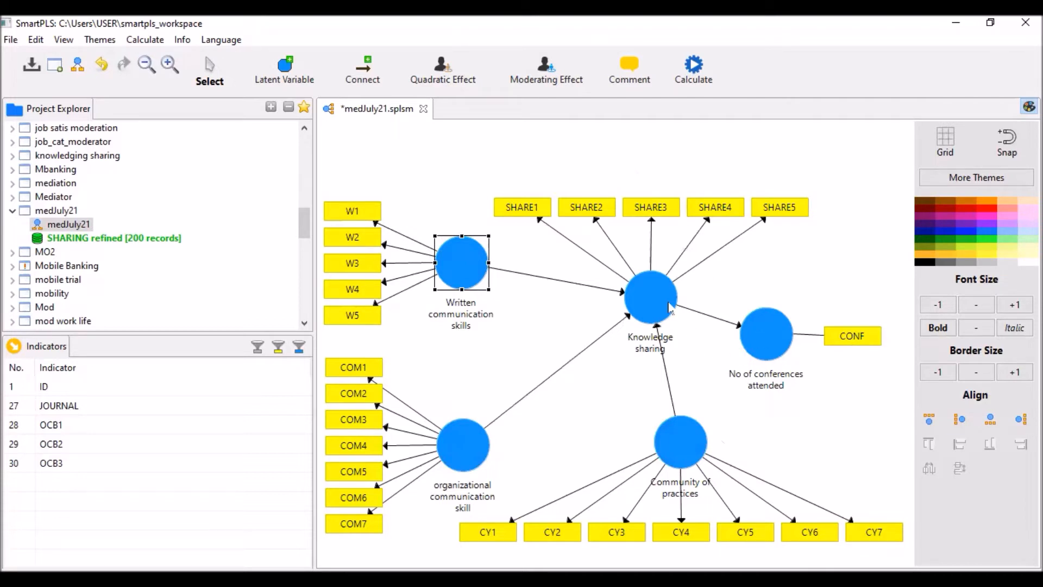
{"action": "left_click", "coordinate": [653, 295]}
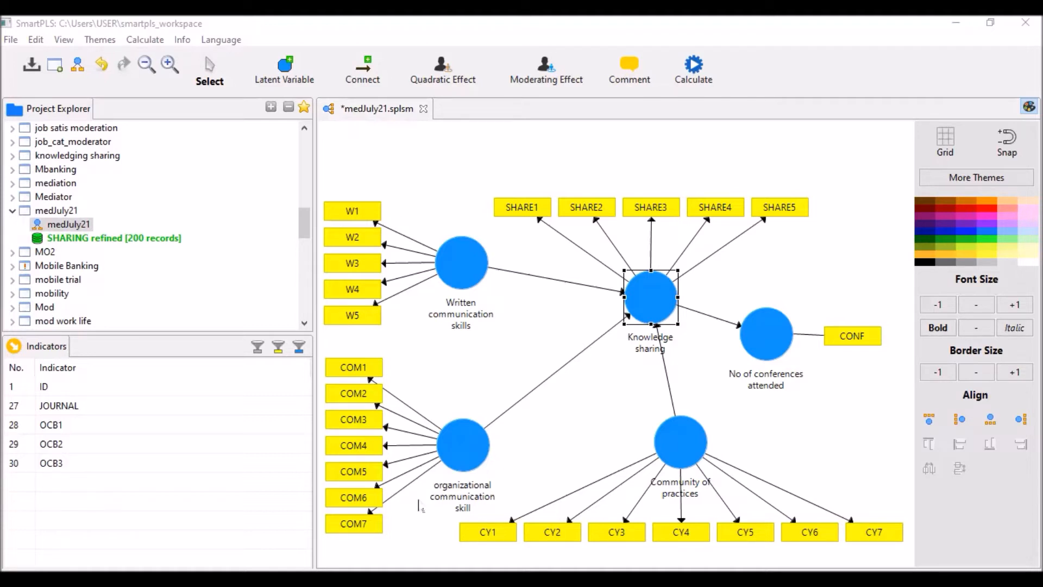
{"action": "left_click", "coordinate": [419, 505]}
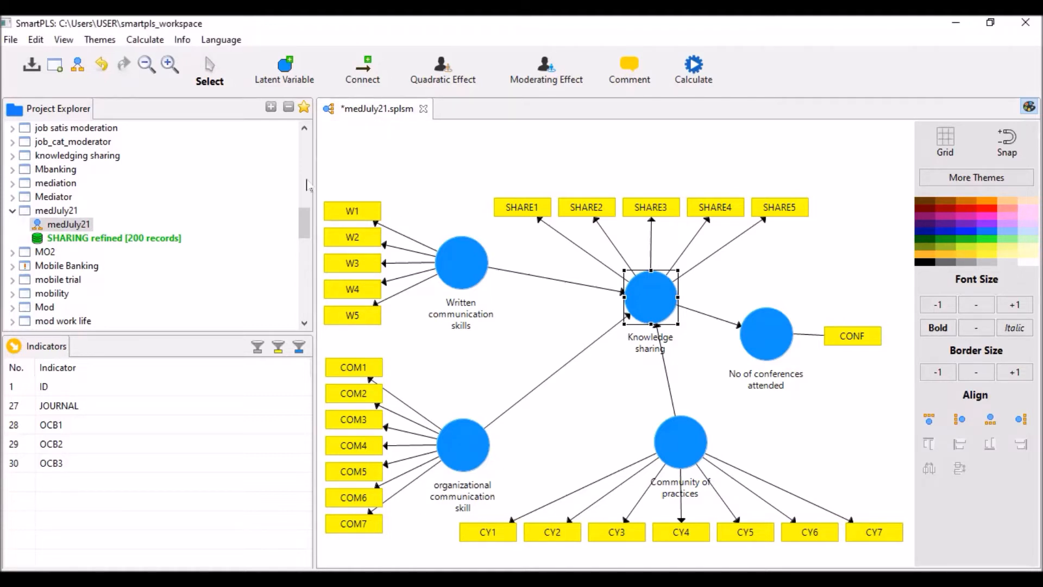
Switch to Adobe Acrobat Reader and examine the research model figure and mediation hypotheses in TPB JDA 2015 Mediating.pdf.
{"action": "key", "text": "alt+Tab"}
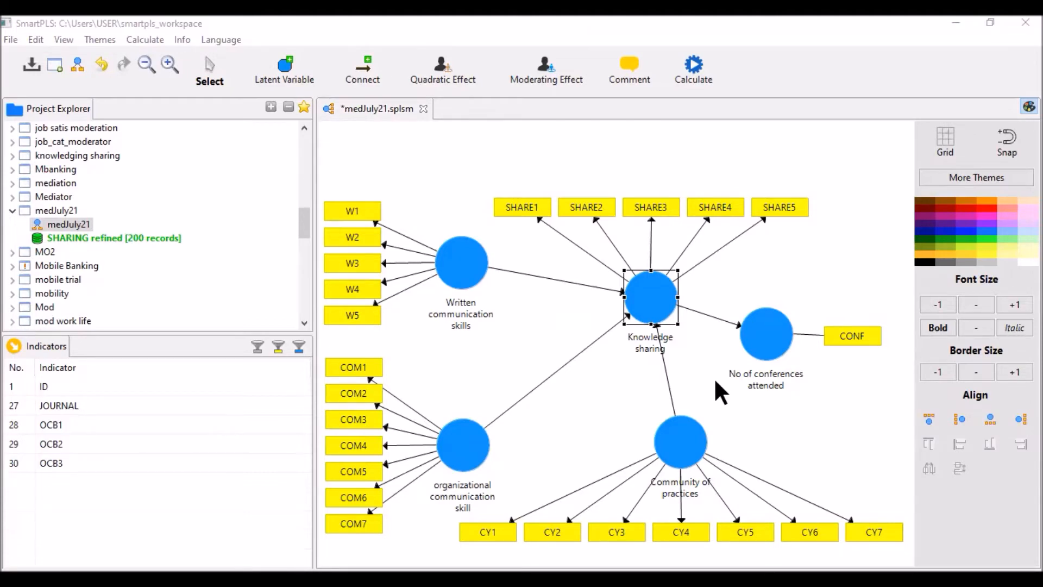
{"action": "key", "text": "alt+Tab"}
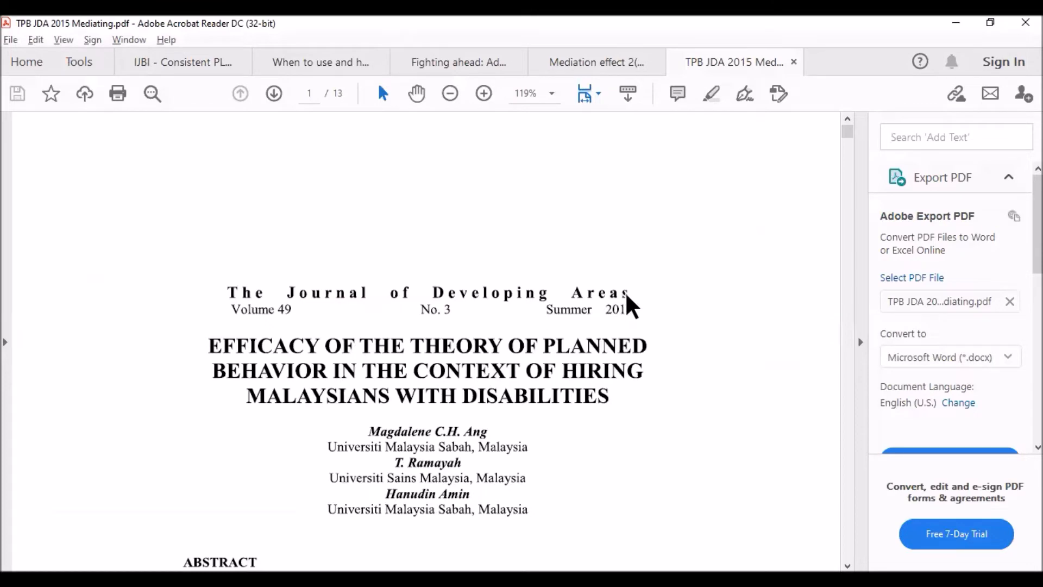
{"action": "scroll", "coordinate": [426, 378], "scroll_direction": "down", "scroll_amount": 3}
{"action": "scroll", "coordinate": [426, 375], "scroll_direction": "down", "scroll_amount": 3}
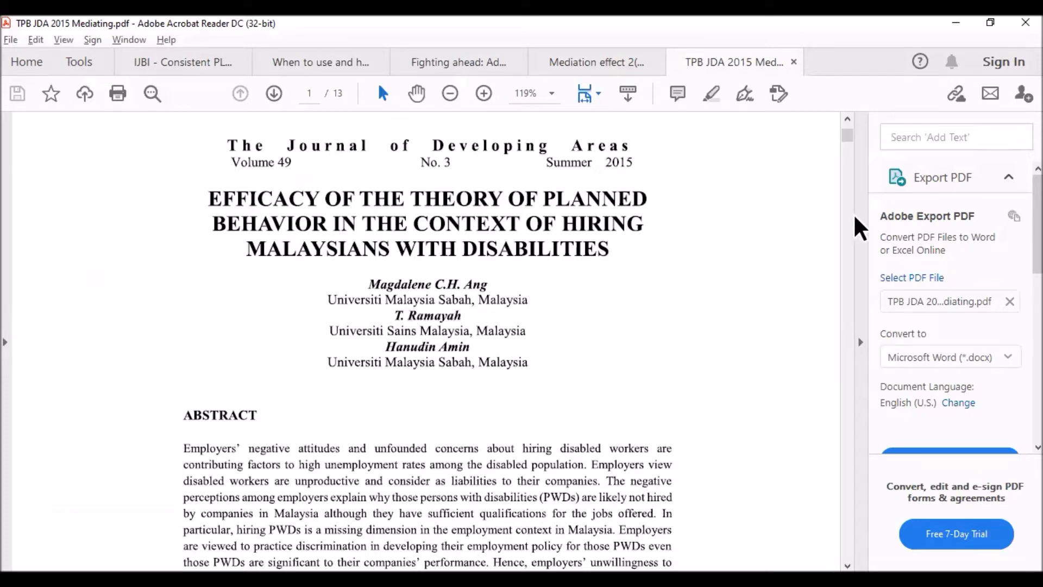
{"action": "scroll", "coordinate": [598, 375], "scroll_direction": "down", "scroll_amount": 10}
{"action": "scroll", "coordinate": [668, 293], "scroll_direction": "down", "scroll_amount": 20}
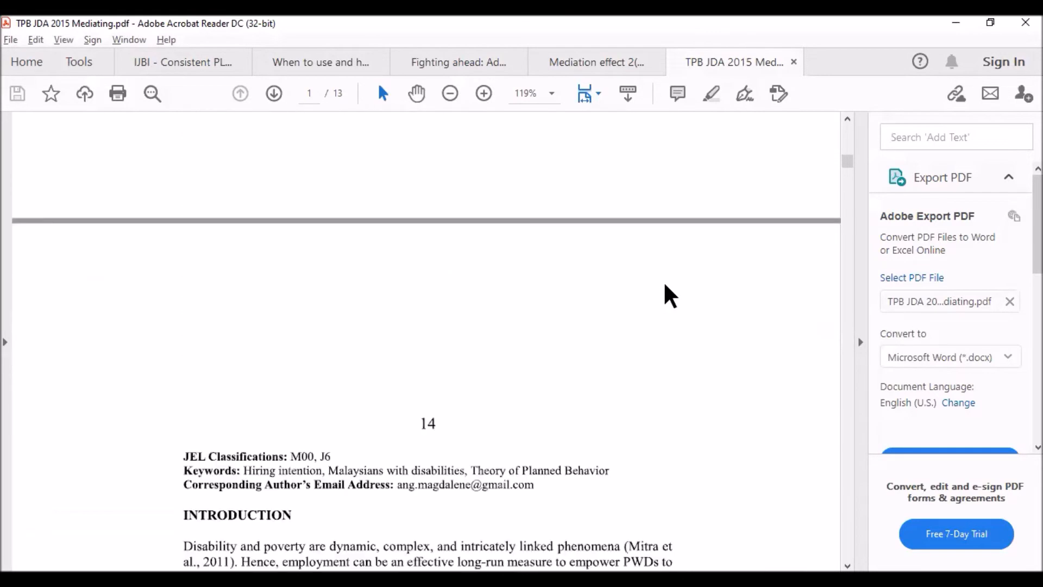
{"action": "scroll", "coordinate": [686, 285], "scroll_direction": "down", "scroll_amount": 20}
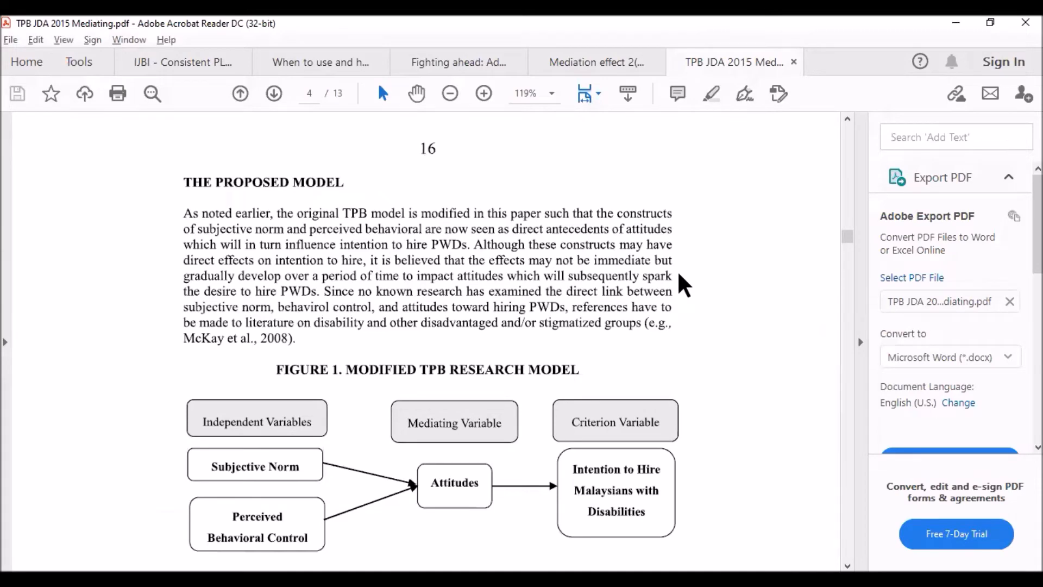
{"action": "scroll", "coordinate": [684, 285], "scroll_direction": "down", "scroll_amount": 1}
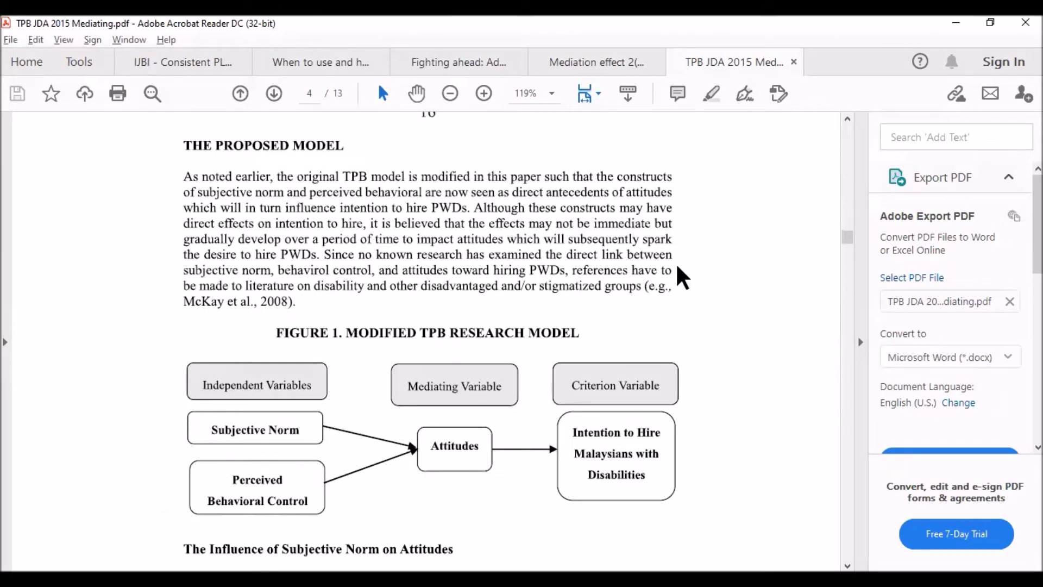
{"action": "scroll", "coordinate": [521, 290], "scroll_direction": "down", "scroll_amount": 3}
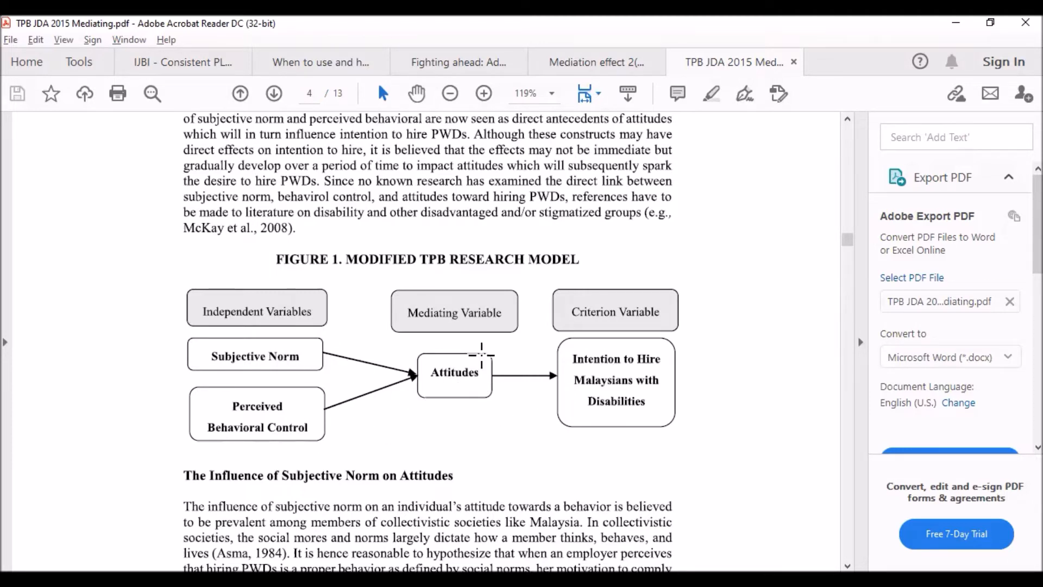
{"action": "scroll", "coordinate": [529, 411], "scroll_direction": "down", "scroll_amount": 10}
{"action": "scroll", "coordinate": [527, 410], "scroll_direction": "down", "scroll_amount": 15}
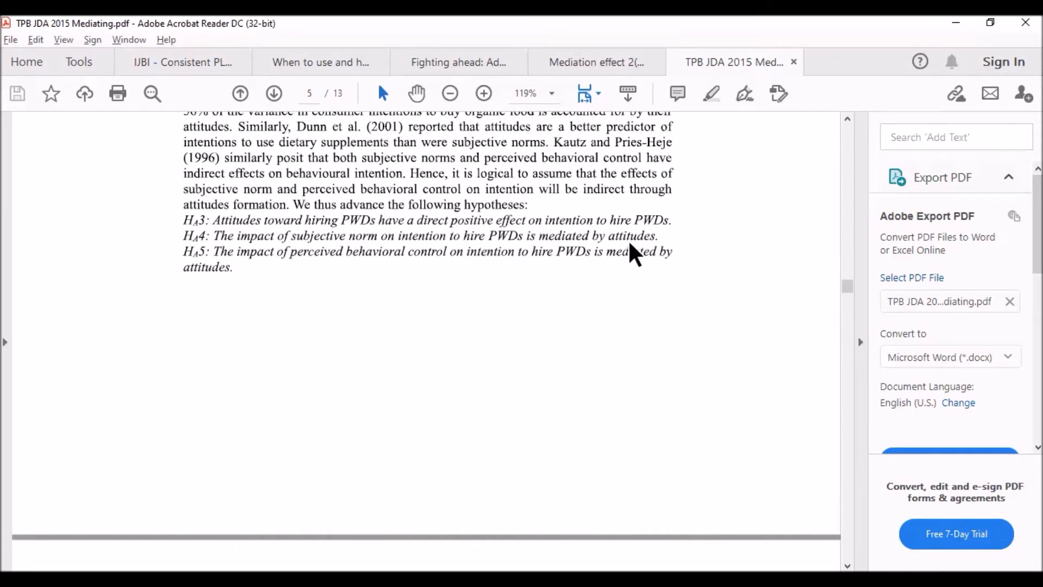
Look over the methodology section of the mediation paper and return to the medJuly21 model in SmartPLS.
{"action": "scroll", "coordinate": [408, 300], "scroll_direction": "down", "scroll_amount": 10}
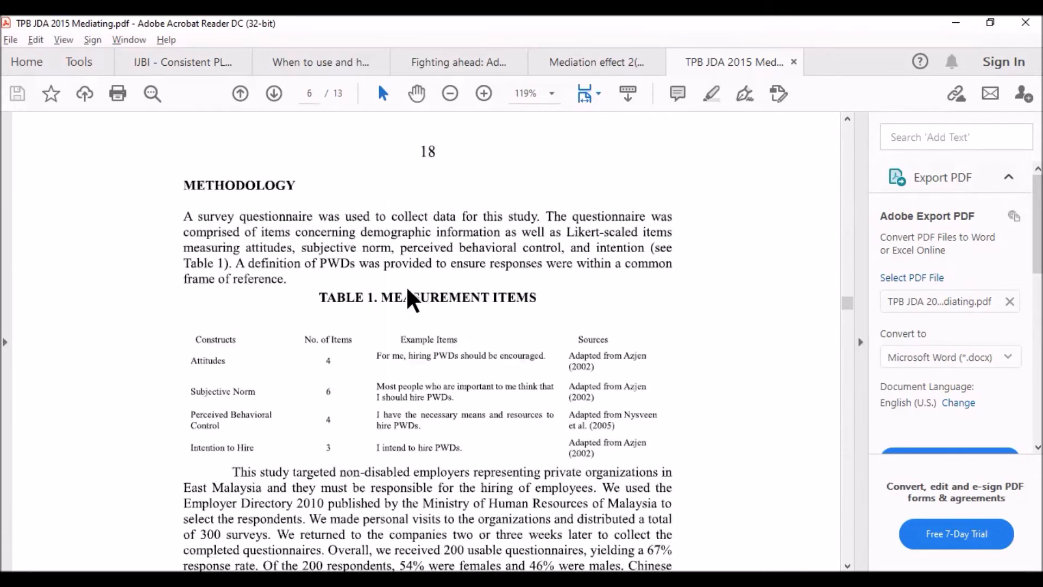
{"action": "scroll", "coordinate": [413, 300], "scroll_direction": "down", "scroll_amount": 5}
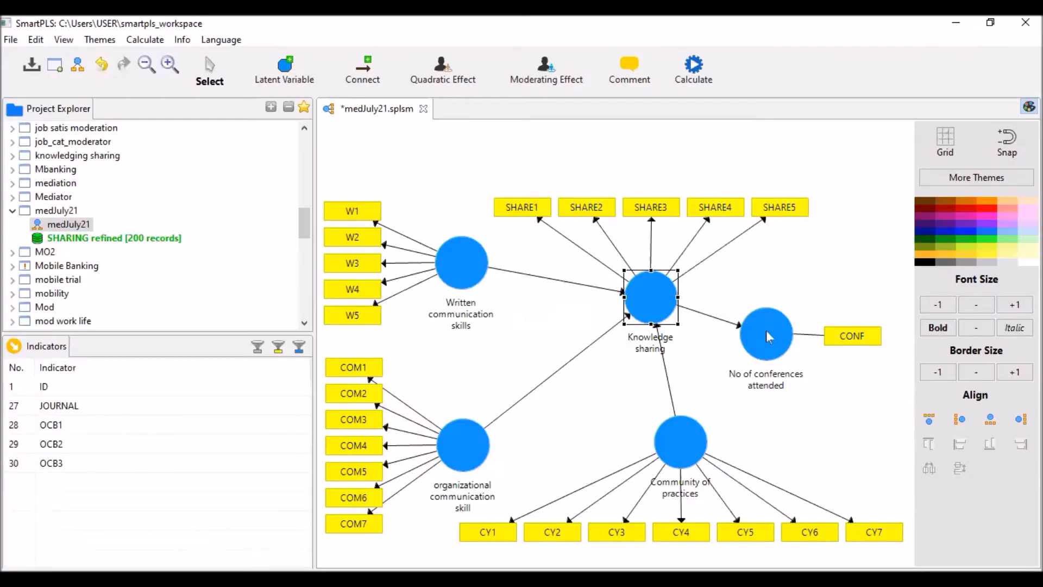
{"action": "left_click", "coordinate": [766, 330]}
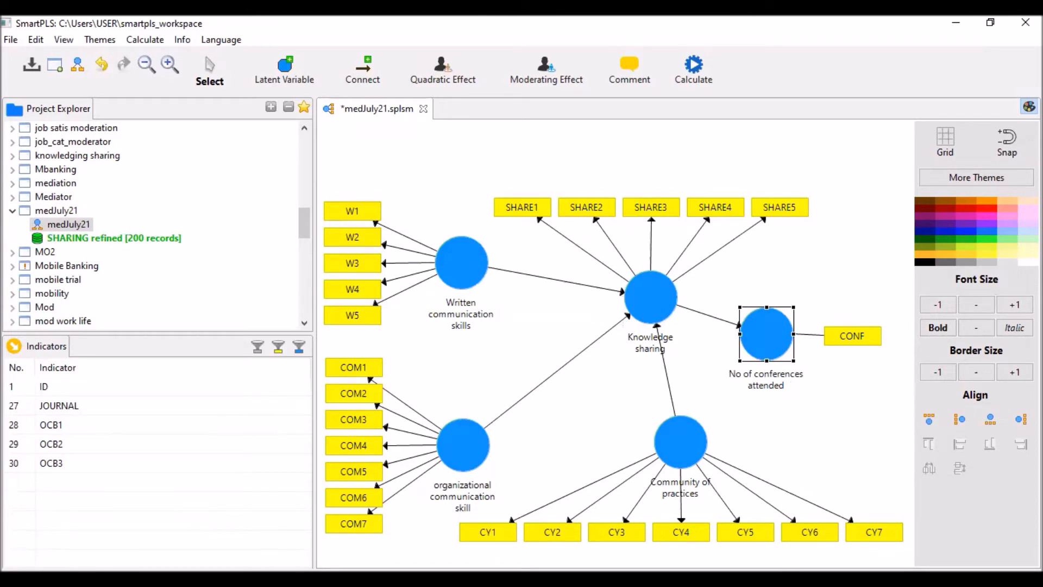
{"action": "left_click", "coordinate": [595, 419]}
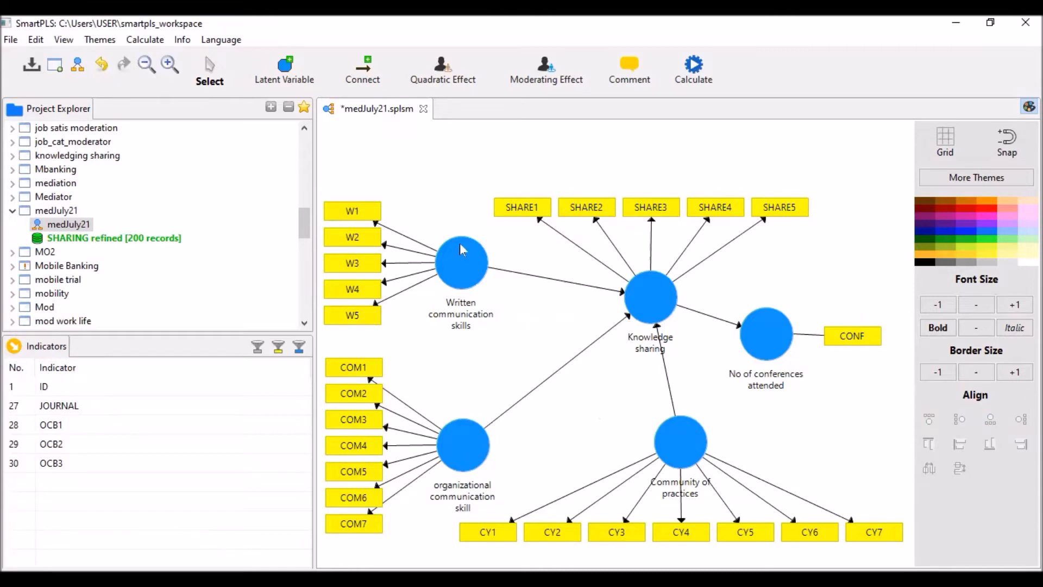
Move No of conferences attended higher, slightly above the level of Knowledge sharing, with CONF fully inside the canvas.
{"action": "left_click", "coordinate": [463, 269]}
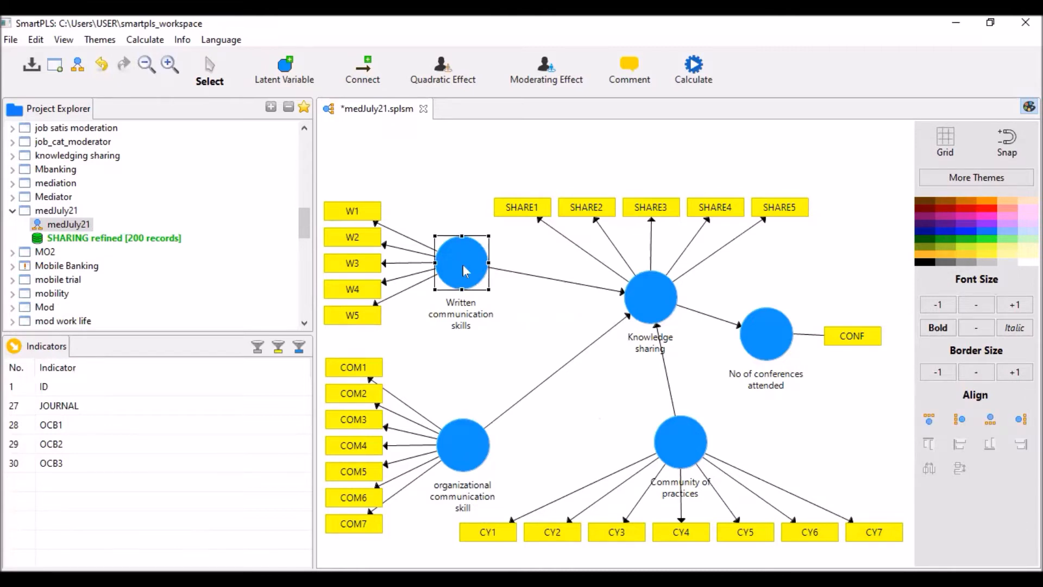
{"action": "left_click_drag", "start_coordinate": [773, 346], "coordinate": [790, 309]}
{"action": "left_click", "coordinate": [470, 266]}
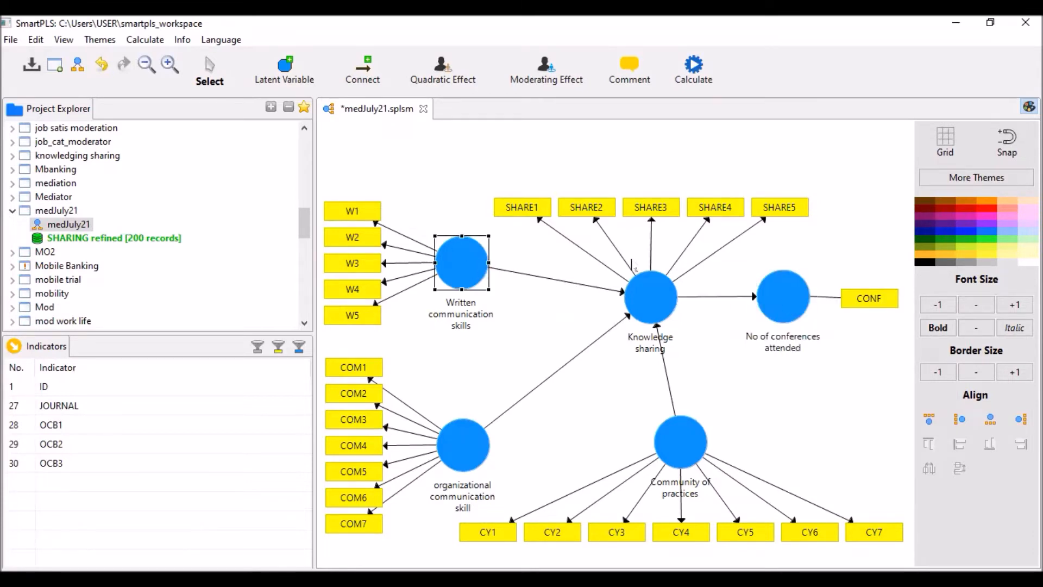
{"action": "left_click_drag", "start_coordinate": [794, 308], "coordinate": [812, 286]}
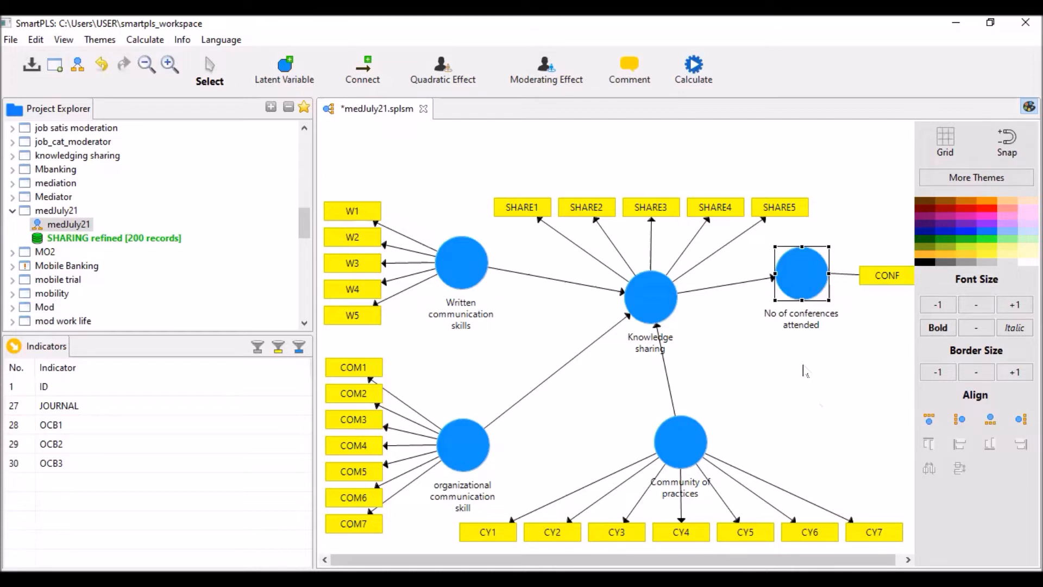
{"action": "mouse_move", "coordinate": [807, 275]}
{"action": "left_mouse_down"}
{"action": "mouse_move", "coordinate": [788, 292]}
{"action": "mouse_move", "coordinate": [789, 276]}
{"action": "left_mouse_up"}
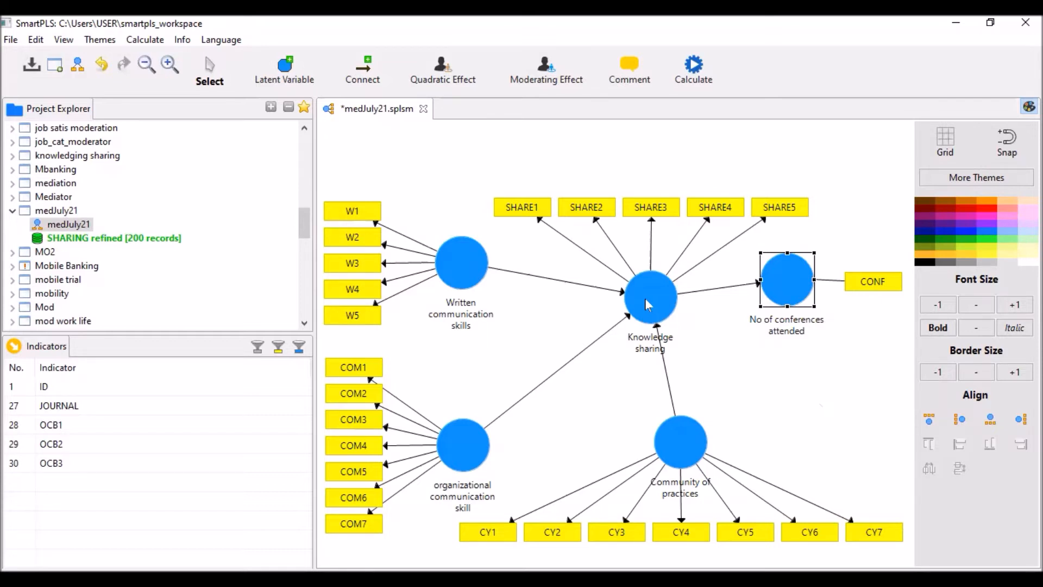
{"action": "left_click", "coordinate": [471, 278]}
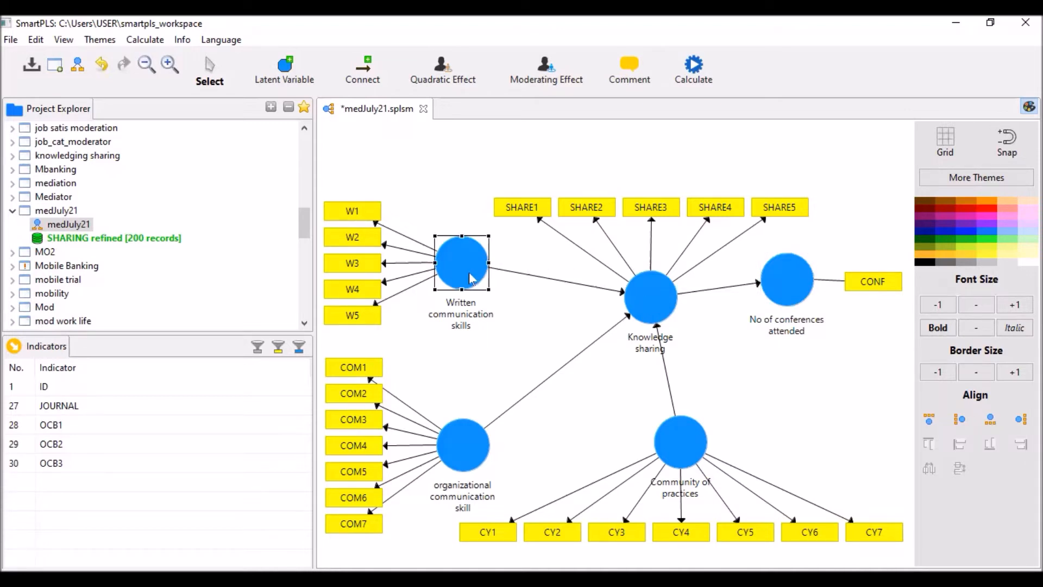
{"action": "left_click", "coordinate": [797, 289]}
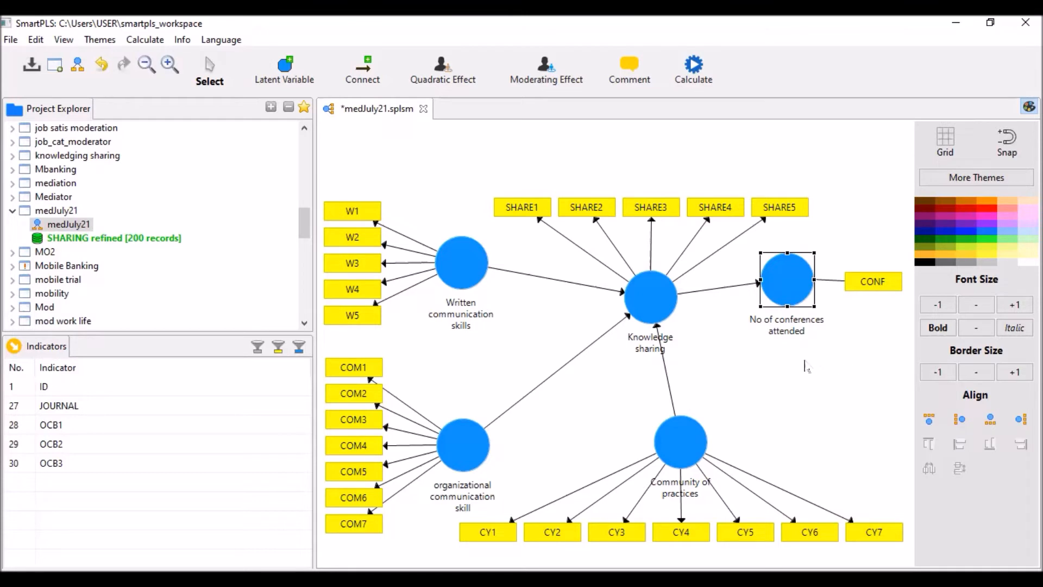
{"action": "left_click", "coordinate": [462, 268]}
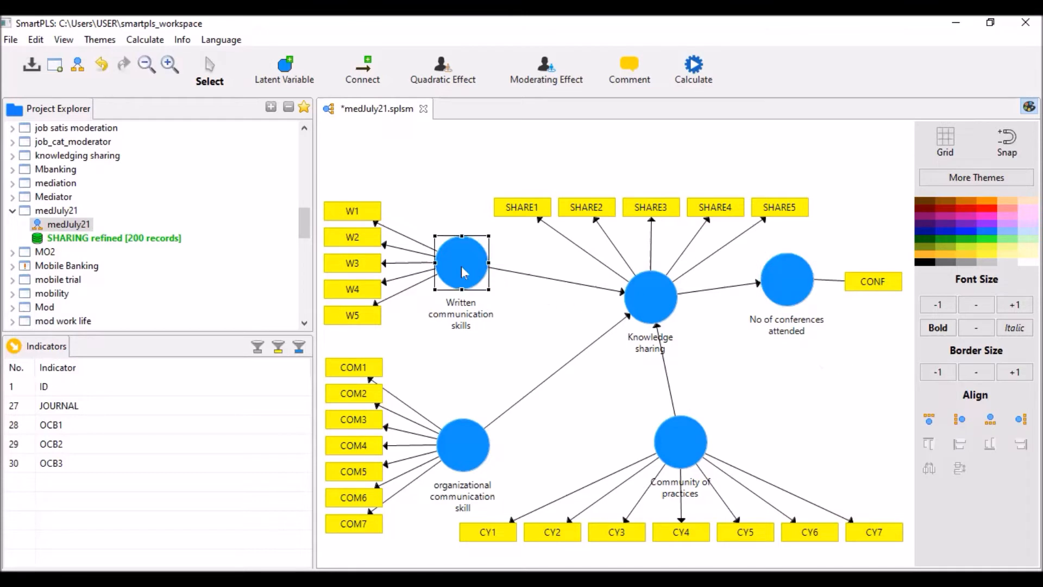
{"action": "left_click", "coordinate": [786, 278]}
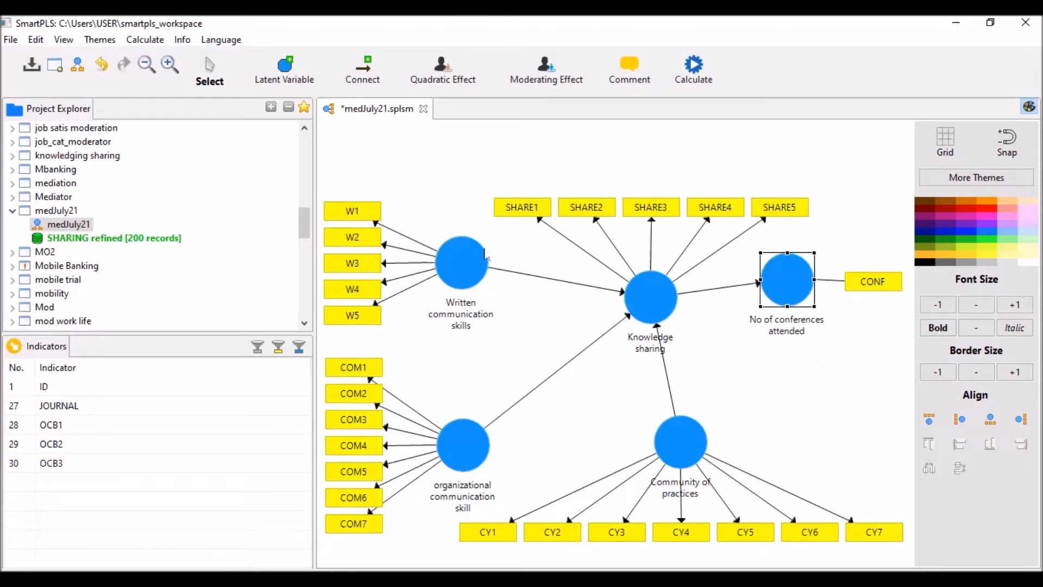
{"action": "left_click", "coordinate": [445, 270]}
{"action": "left_click", "coordinate": [788, 290]}
Shift Knowledge sharing up toward Written communication skills and raise No of conferences attended above it, keeping CONF inside the canvas.
{"action": "left_click_drag", "start_coordinate": [639, 302], "coordinate": [618, 286]}
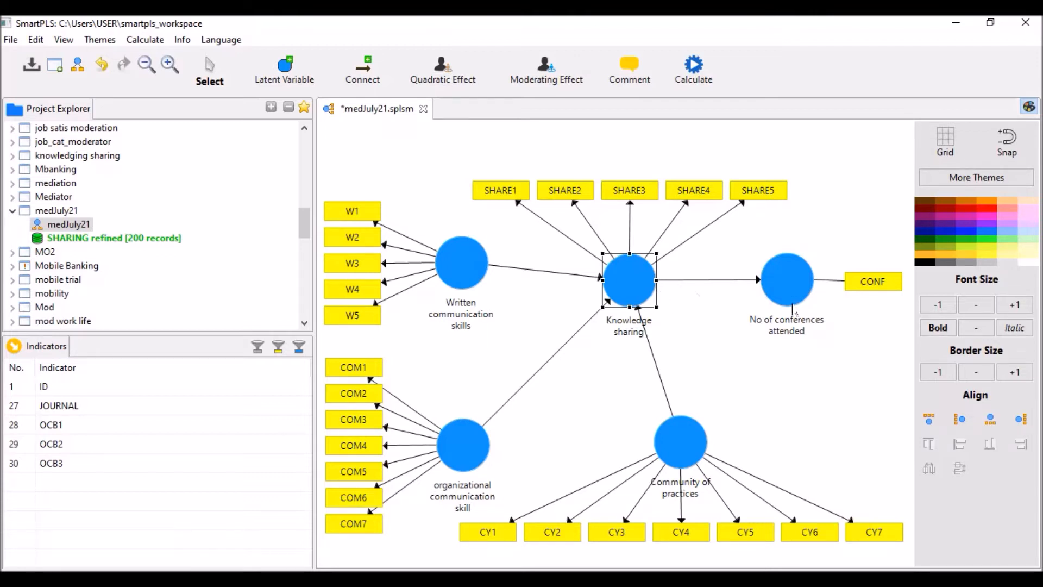
{"action": "left_click", "coordinate": [788, 280]}
{"action": "left_click_drag", "start_coordinate": [807, 247], "coordinate": [807, 247]}
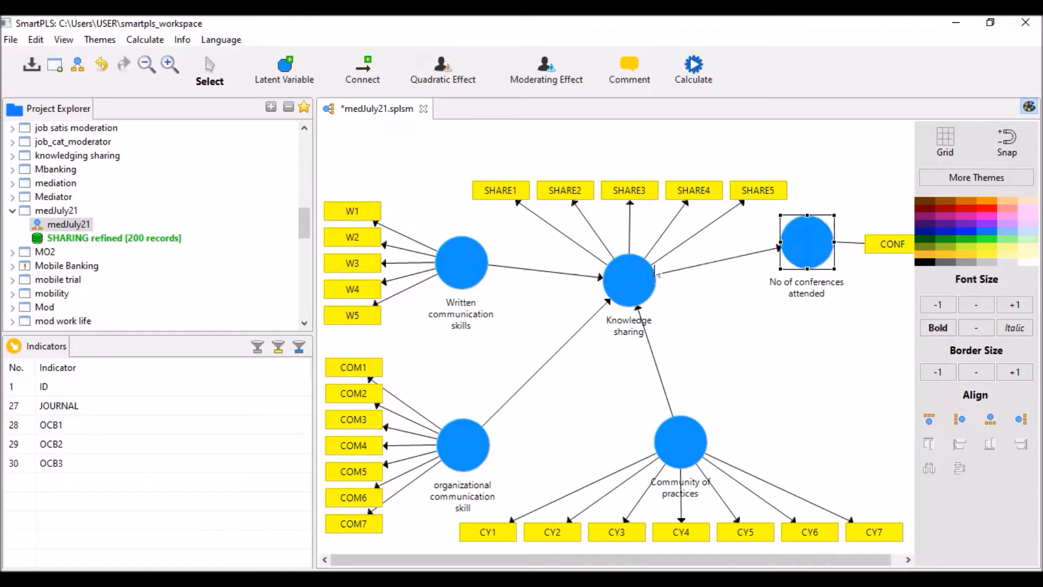
{"action": "left_click", "coordinate": [624, 288]}
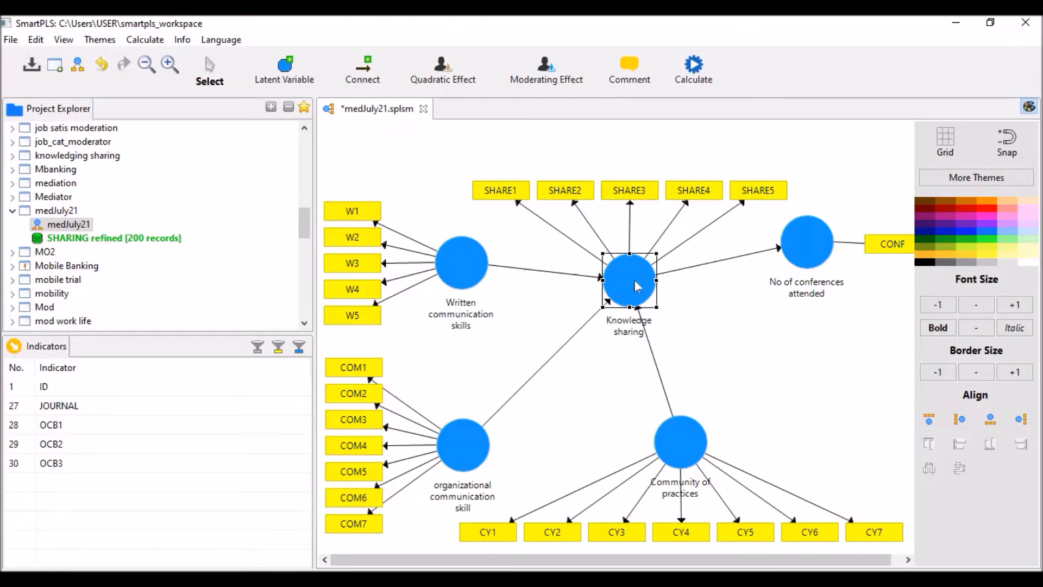
{"action": "left_click", "coordinate": [457, 259]}
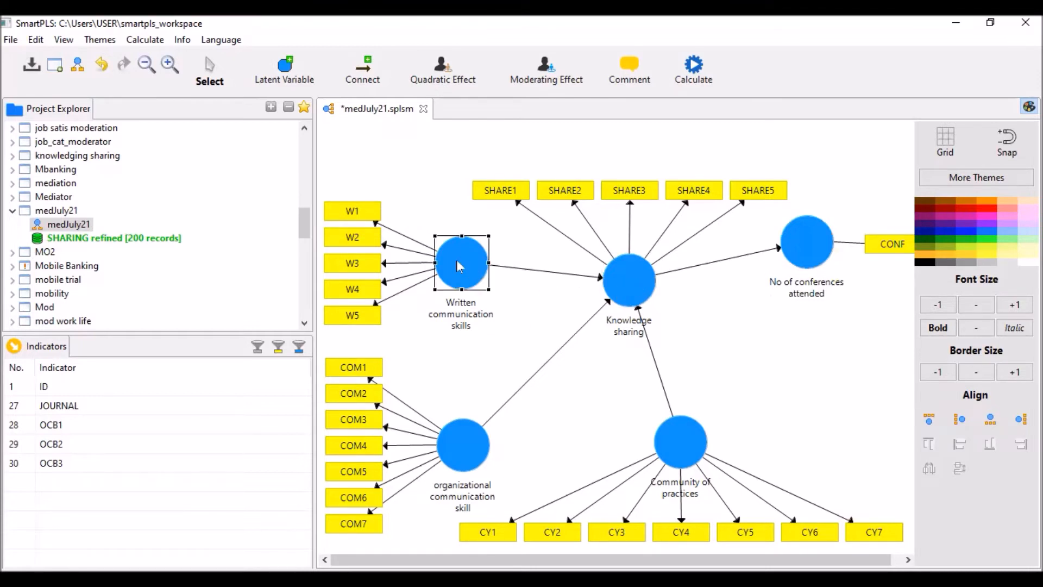
{"action": "left_click", "coordinate": [824, 243]}
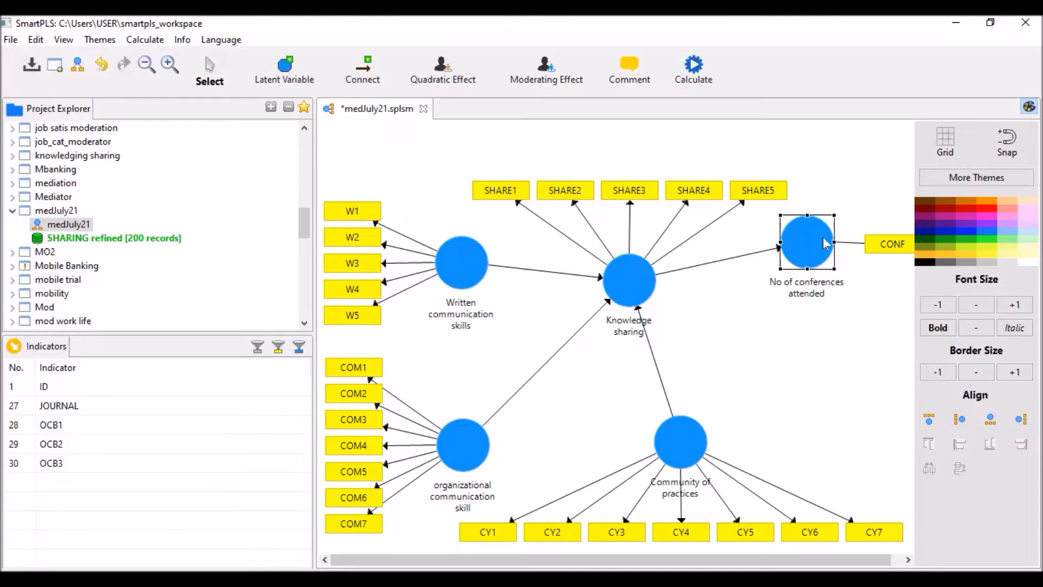
{"action": "left_click", "coordinate": [625, 290]}
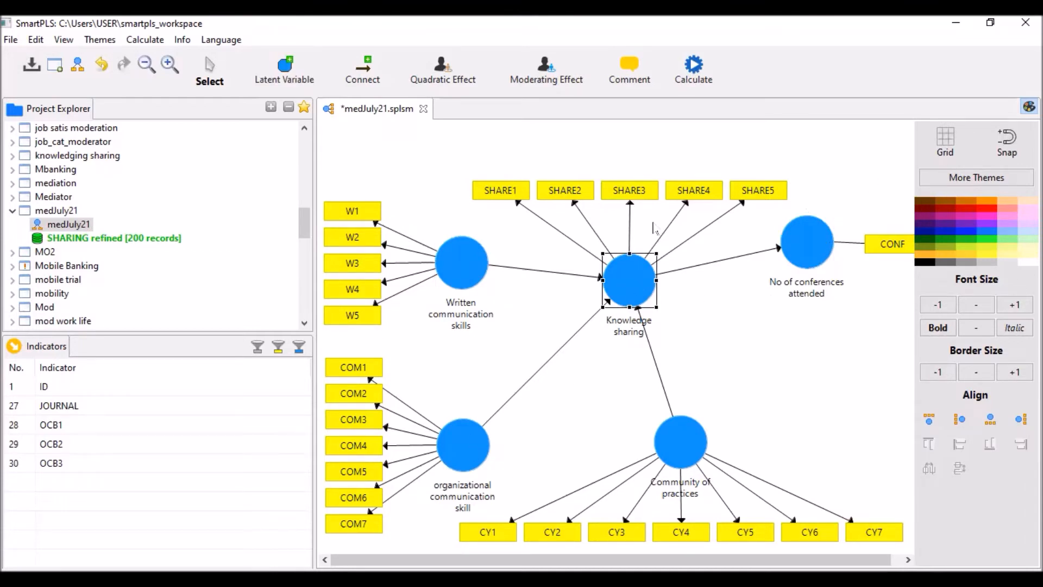
{"action": "left_click", "coordinate": [818, 361]}
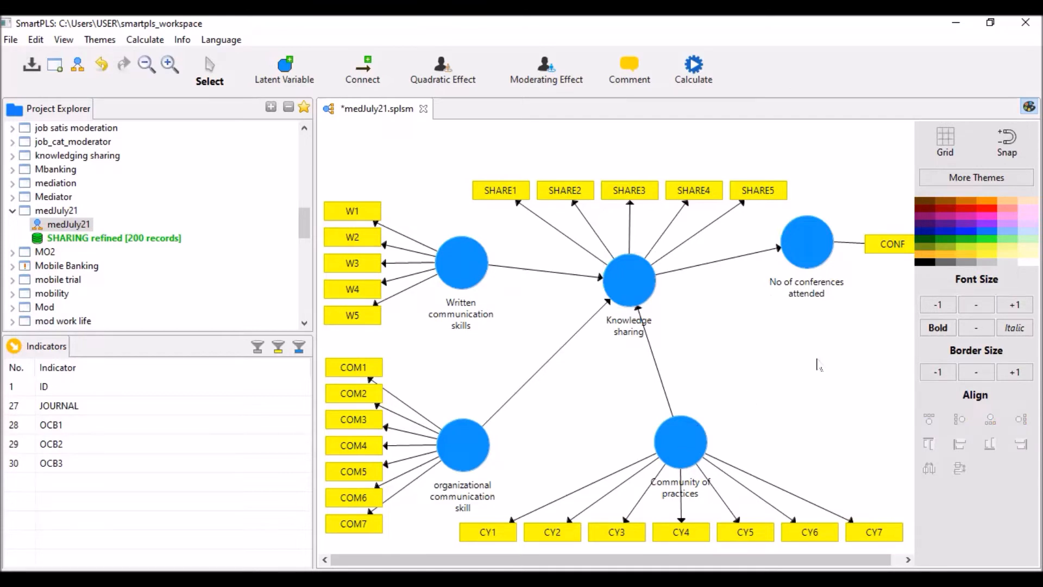
{"action": "left_click_drag", "start_coordinate": [814, 247], "coordinate": [796, 251]}
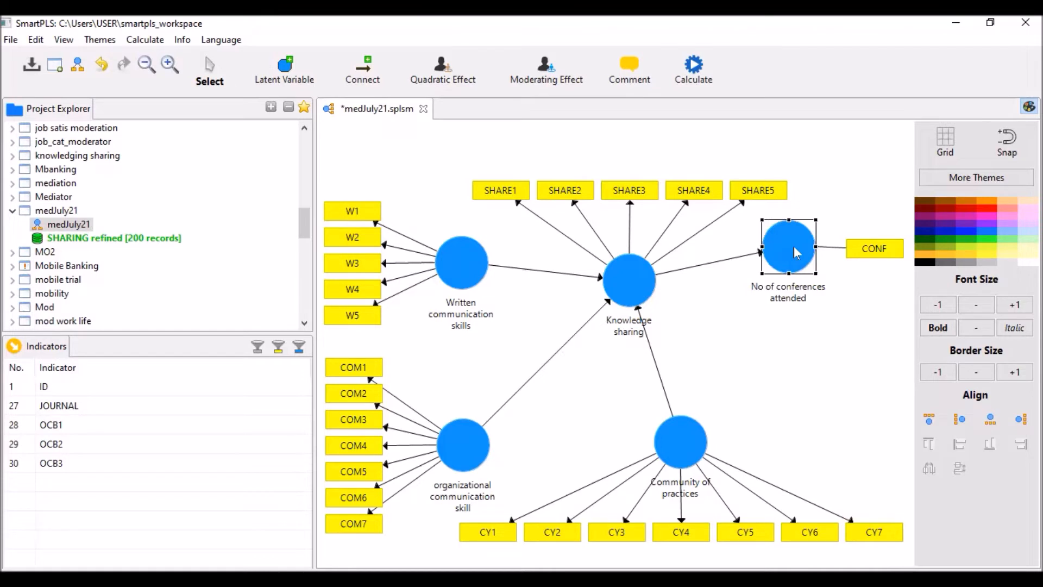
Run the PLS Algorithm on the medJuly21 model with its default settings and a full report.
{"action": "left_click", "coordinate": [694, 67]}
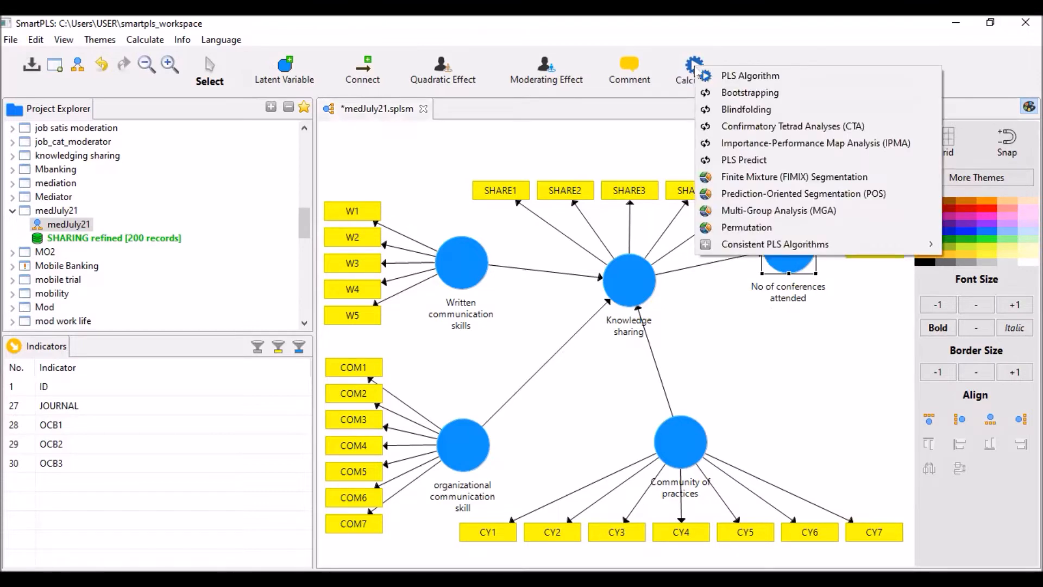
{"action": "left_click", "coordinate": [758, 406]}
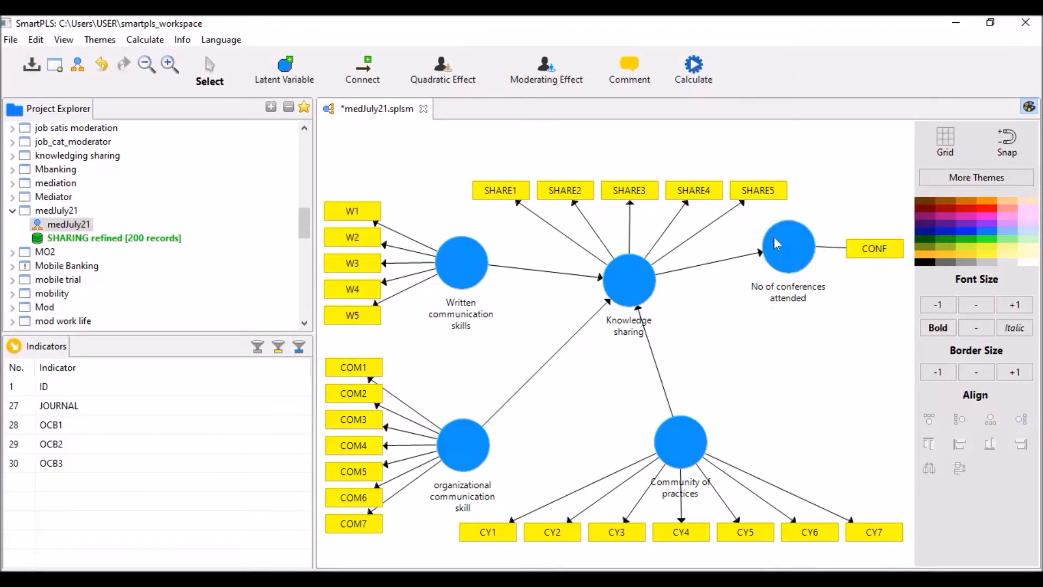
{"action": "left_click", "coordinate": [693, 66]}
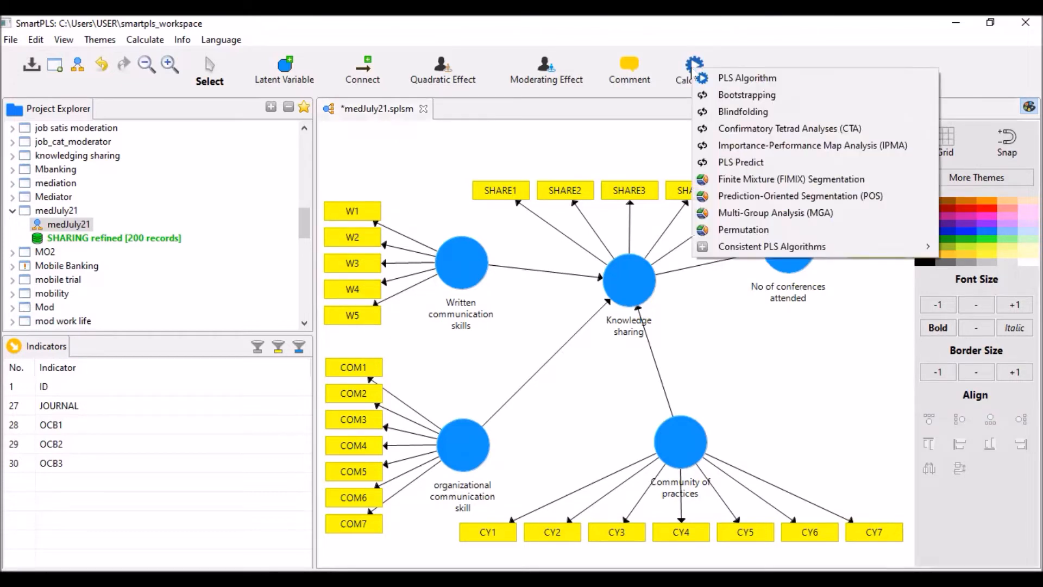
{"action": "left_click", "coordinate": [767, 79]}
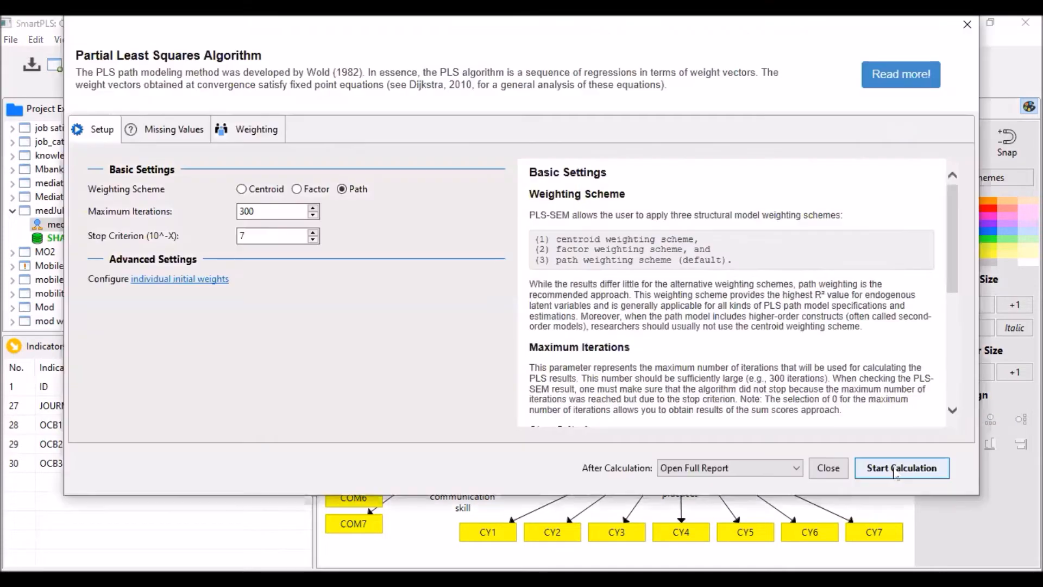
{"action": "left_click", "coordinate": [895, 470]}
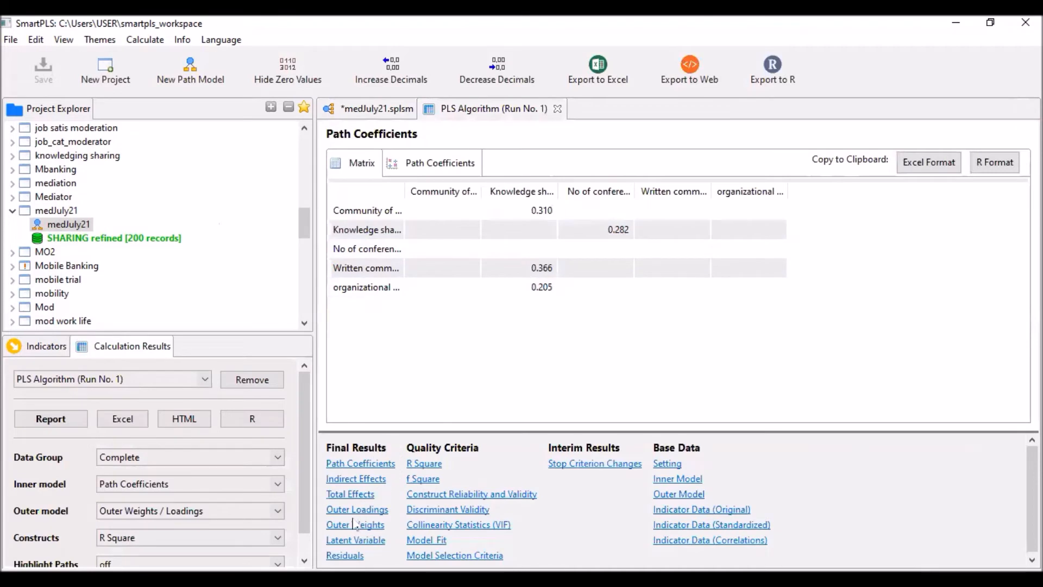
Return to the medJuly21 diagram and display Average Variance Extracted (AVE) as the construct values.
{"action": "left_click", "coordinate": [382, 111]}
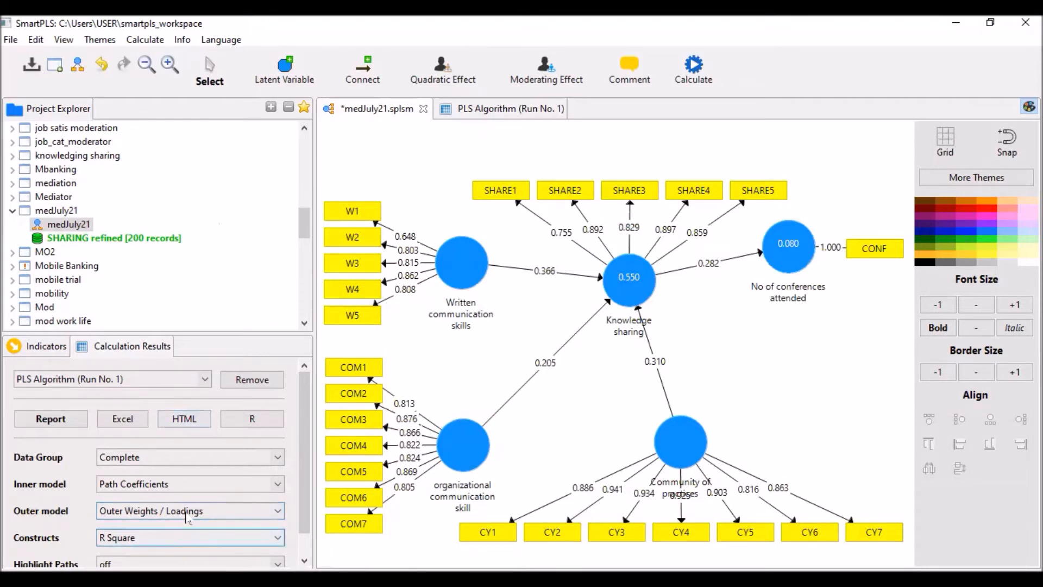
{"action": "left_click", "coordinate": [197, 480]}
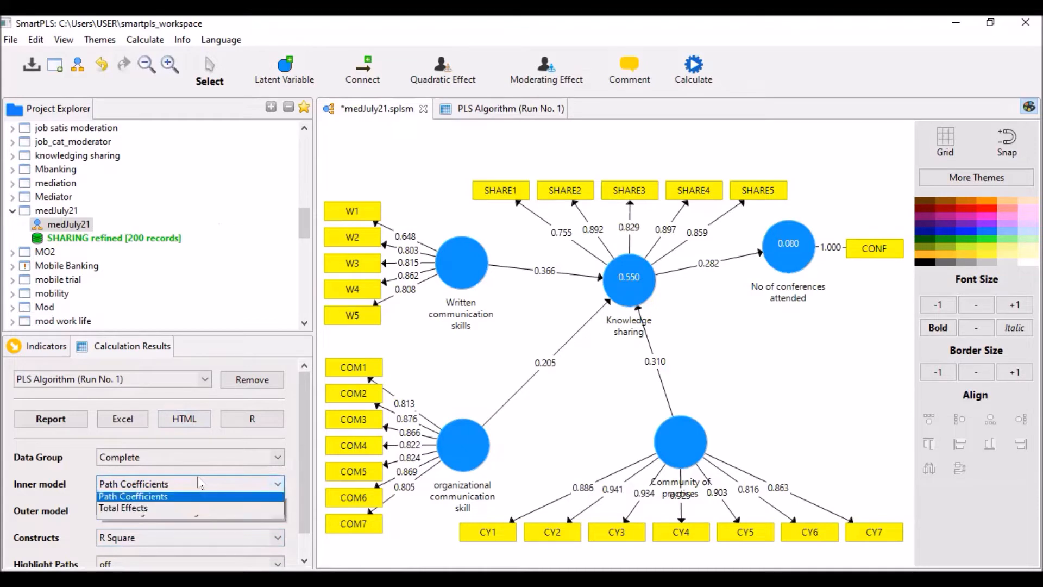
{"action": "left_click", "coordinate": [75, 482]}
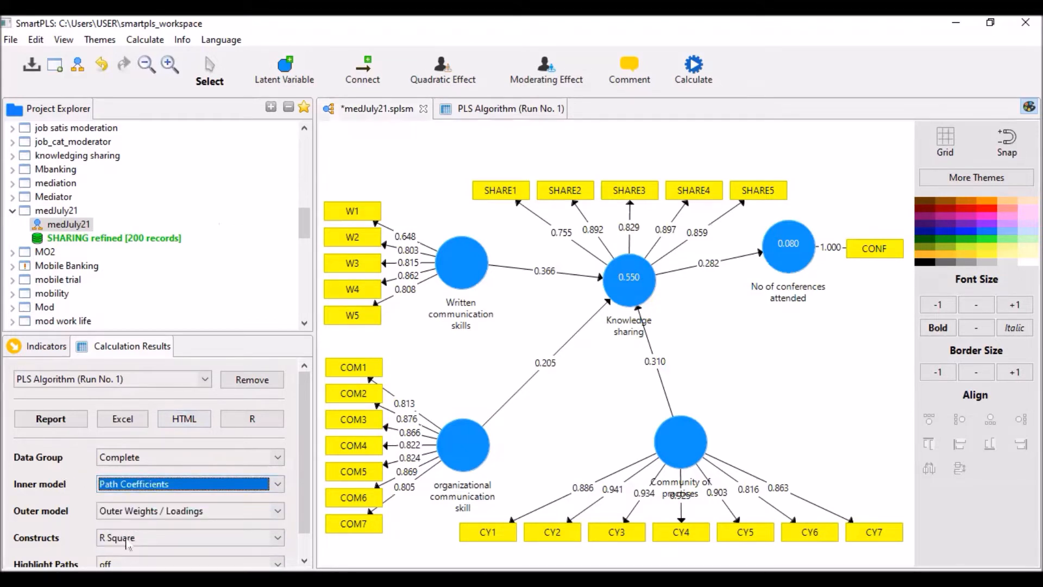
{"action": "left_click", "coordinate": [142, 513]}
{"action": "left_click", "coordinate": [72, 510]}
{"action": "left_click", "coordinate": [124, 544]}
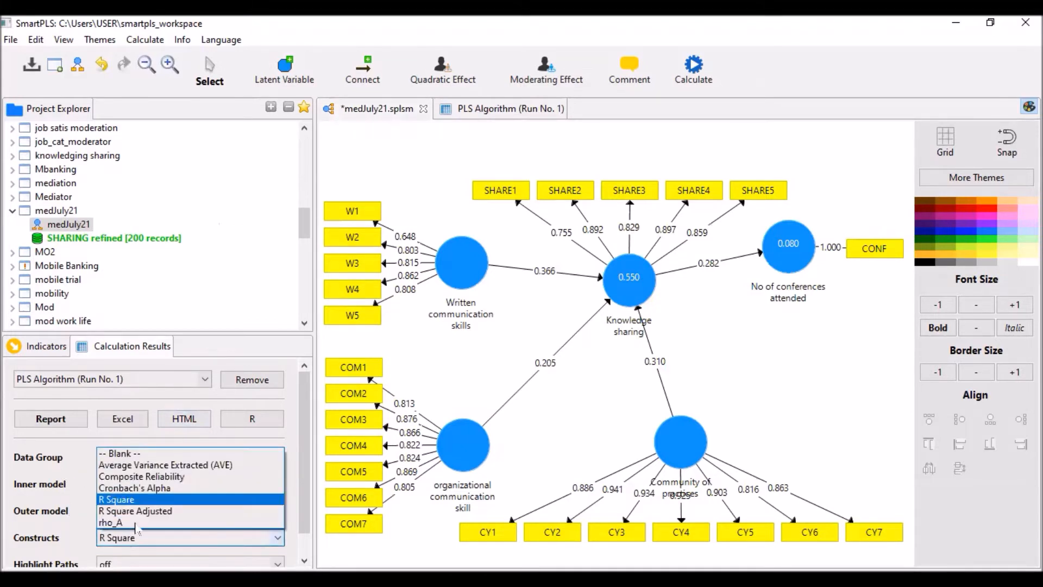
{"action": "left_click", "coordinate": [192, 466]}
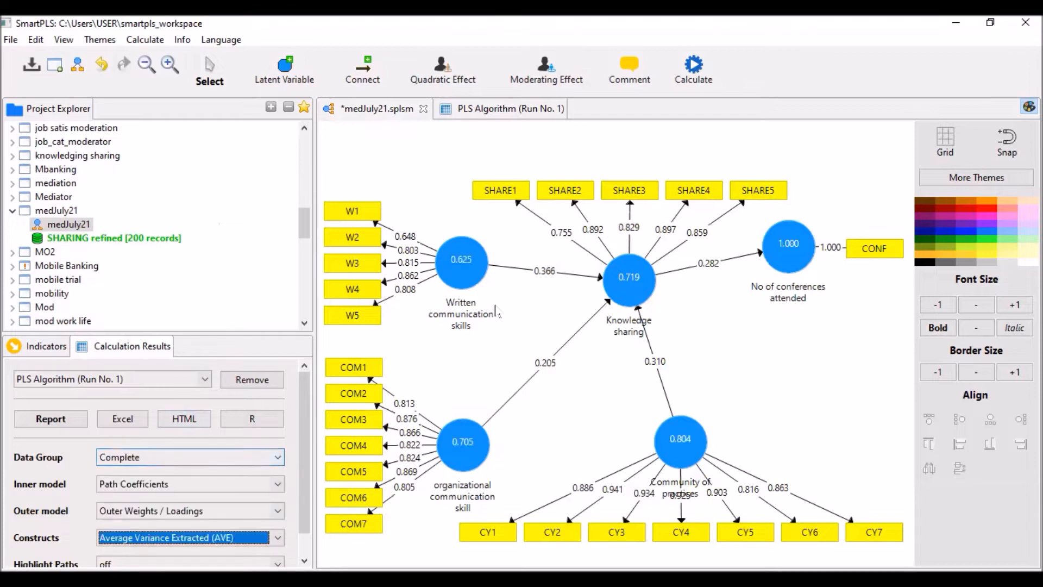
Nudge Written communication skills with its indicators slightly upward and the CY4 indicator slightly downward.
{"action": "left_click_drag", "start_coordinate": [463, 269], "coordinate": [471, 259]}
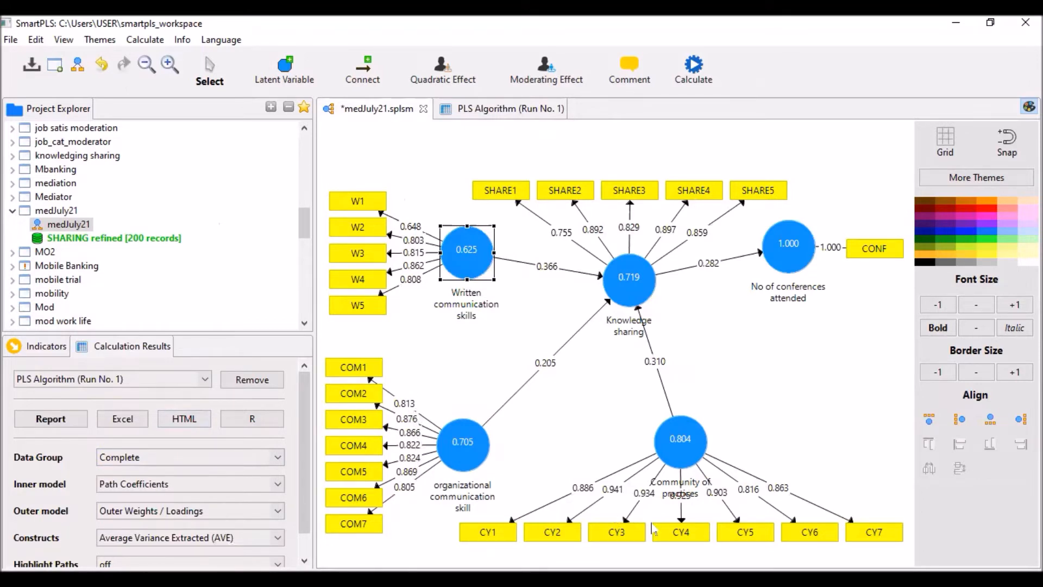
{"action": "left_click_drag", "start_coordinate": [682, 532], "coordinate": [684, 538]}
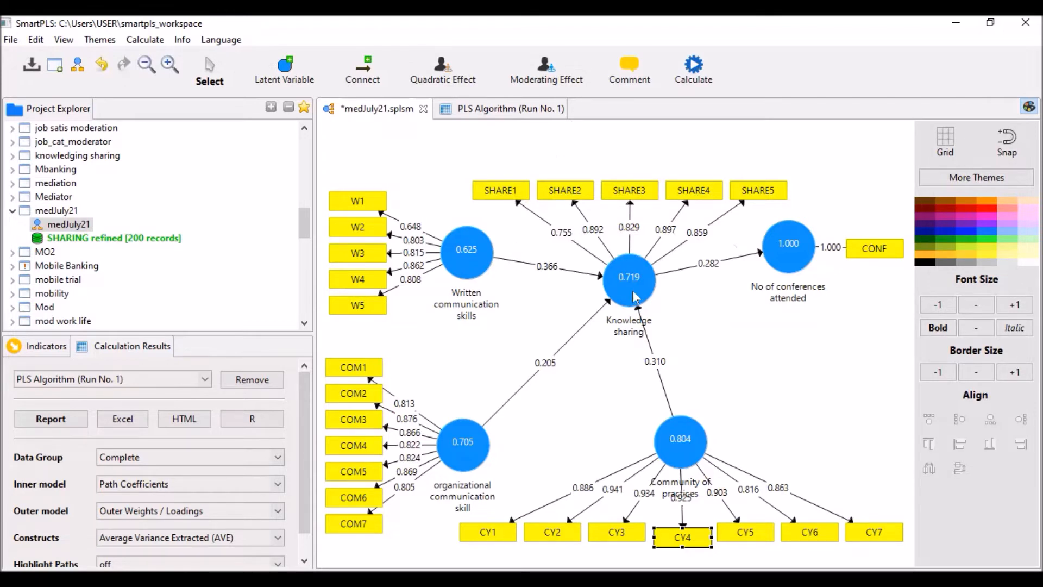
{"action": "mouse_move", "coordinate": [634, 296]}
{"action": "mouse_move", "coordinate": [767, 275]}
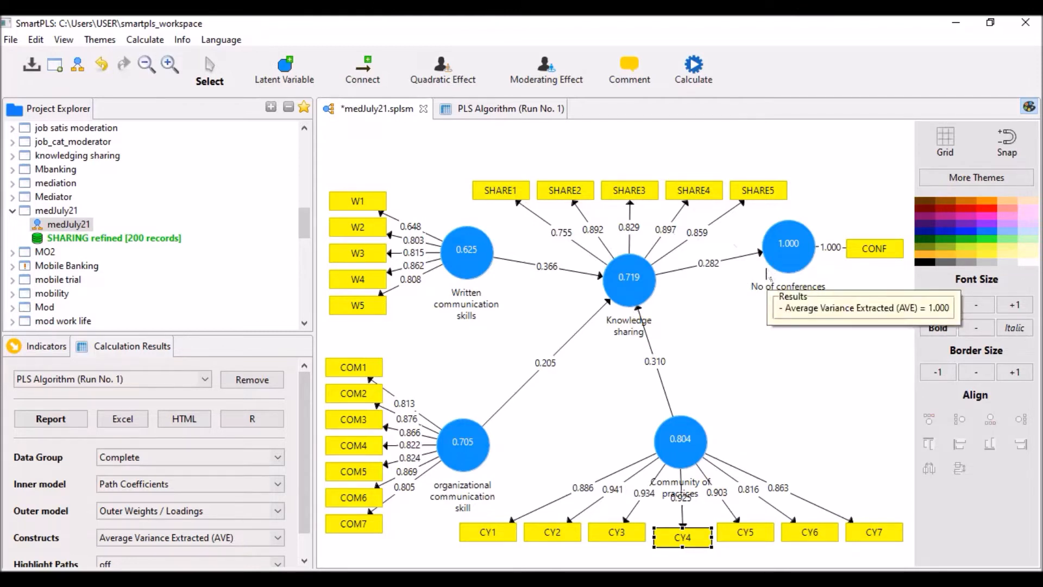
Run Bootstrapping on the medJuly21 model with 500 subsamples, basic results and a one-tailed test at 0.05 significance, opening the full report.
{"action": "left_click", "coordinate": [697, 65]}
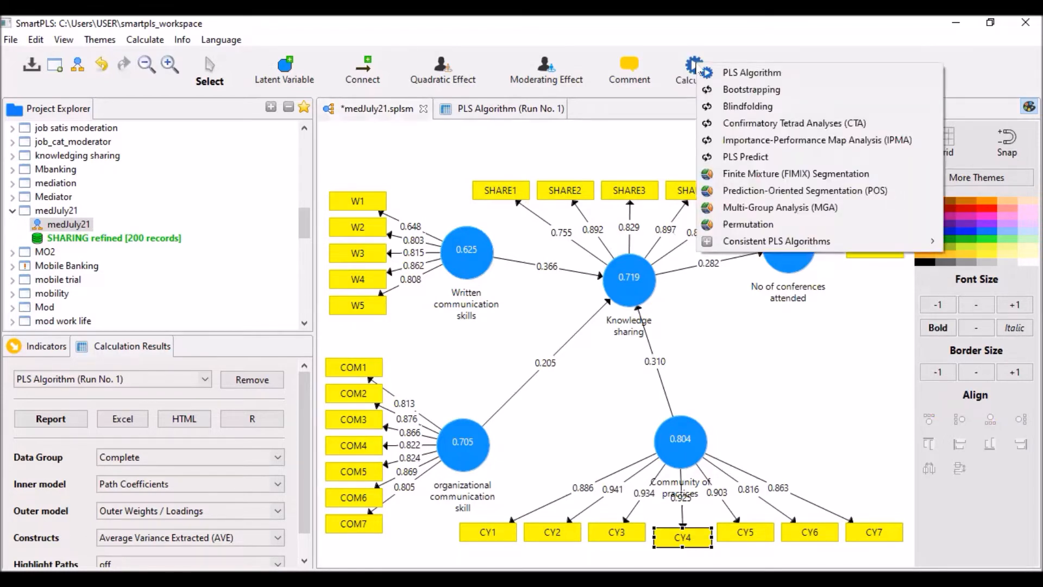
{"action": "left_click", "coordinate": [788, 94]}
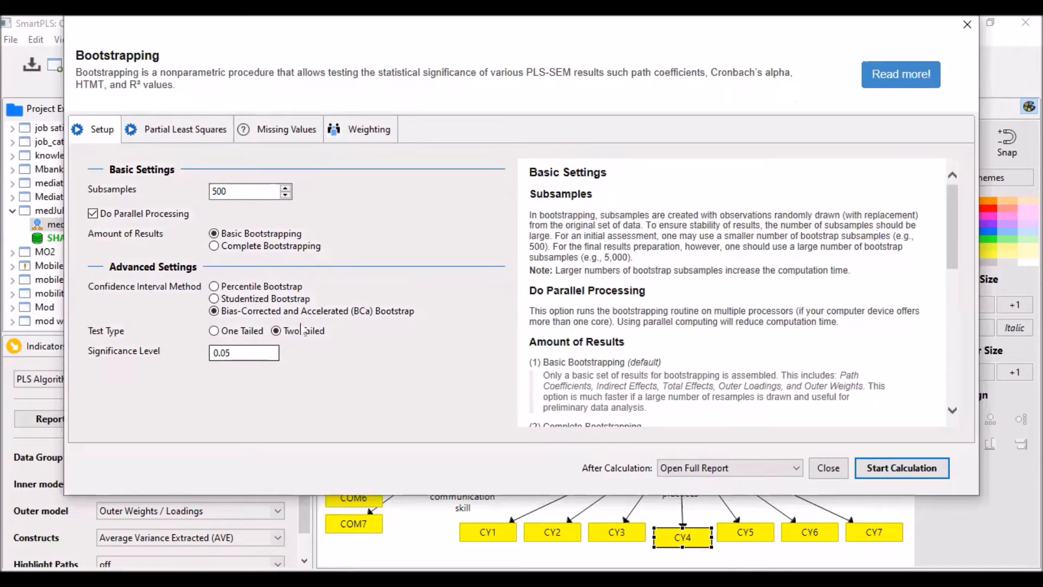
{"action": "left_click", "coordinate": [213, 331]}
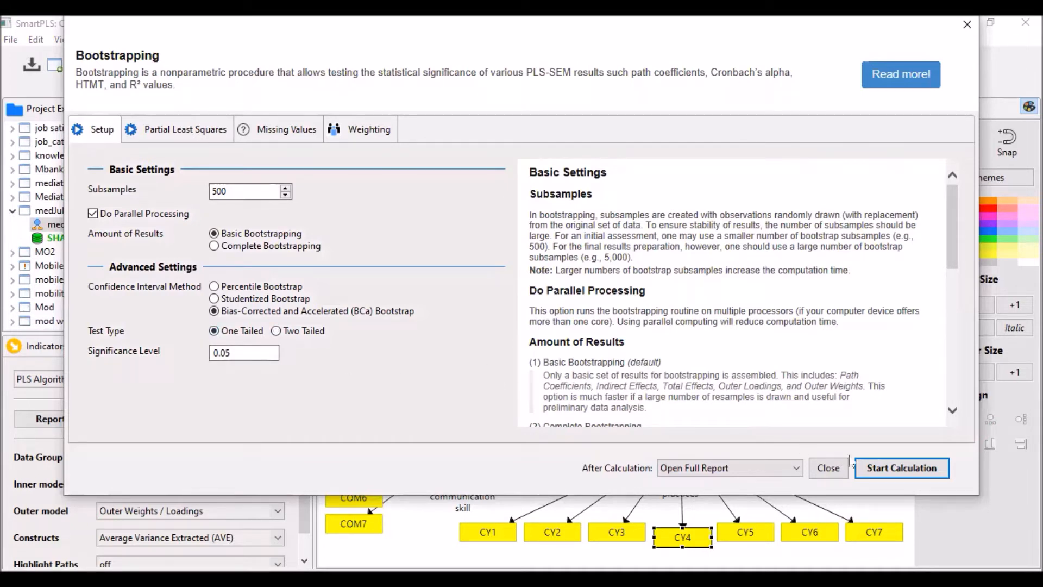
{"action": "left_click", "coordinate": [898, 468]}
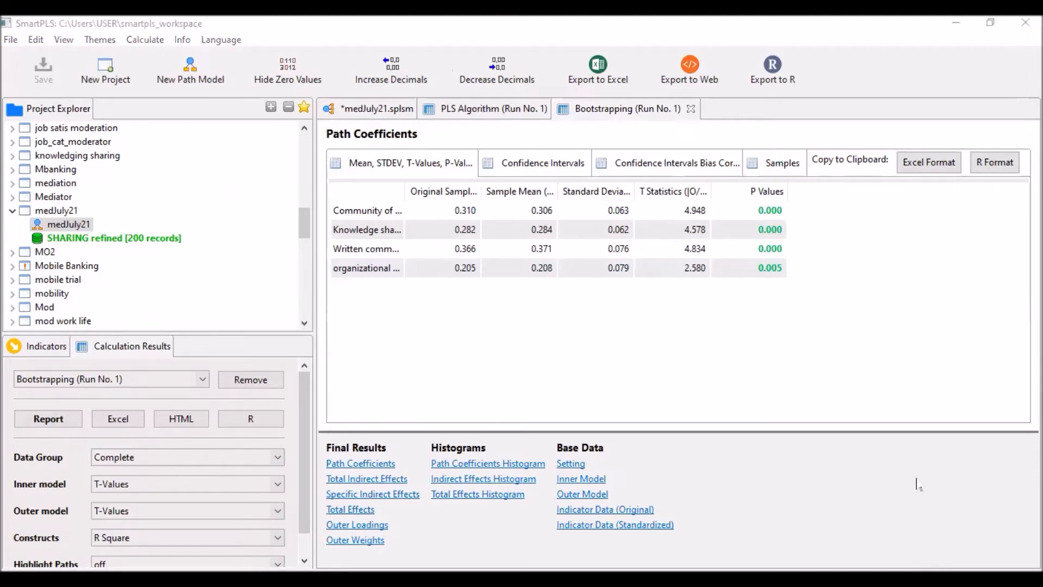
Review the total and specific indirect effects in the bootstrapping report, widening the path column to read full path names and P values.
{"action": "left_click", "coordinate": [360, 484]}
{"action": "left_click", "coordinate": [373, 496]}
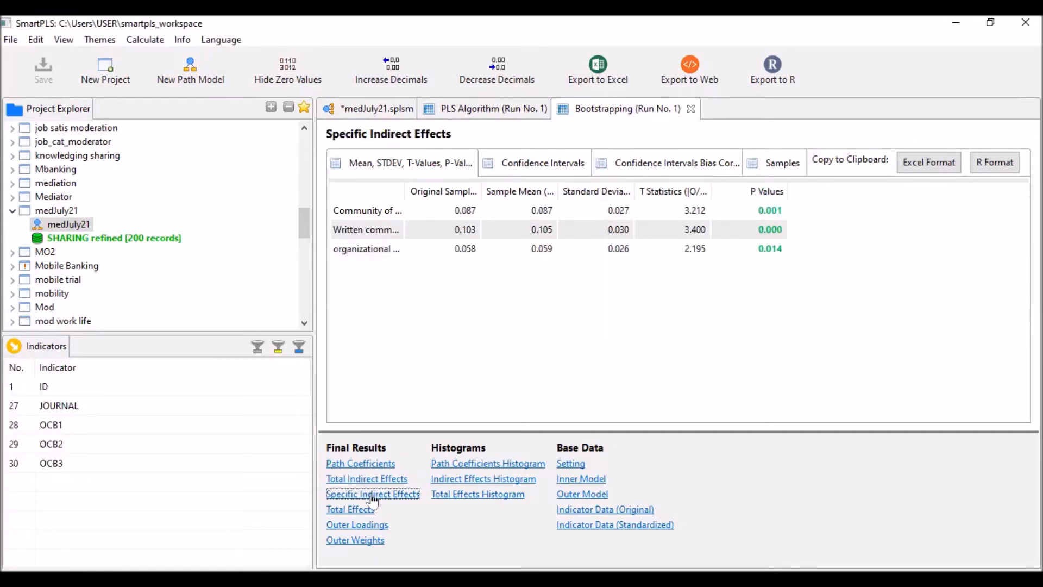
{"action": "left_click", "coordinate": [368, 484]}
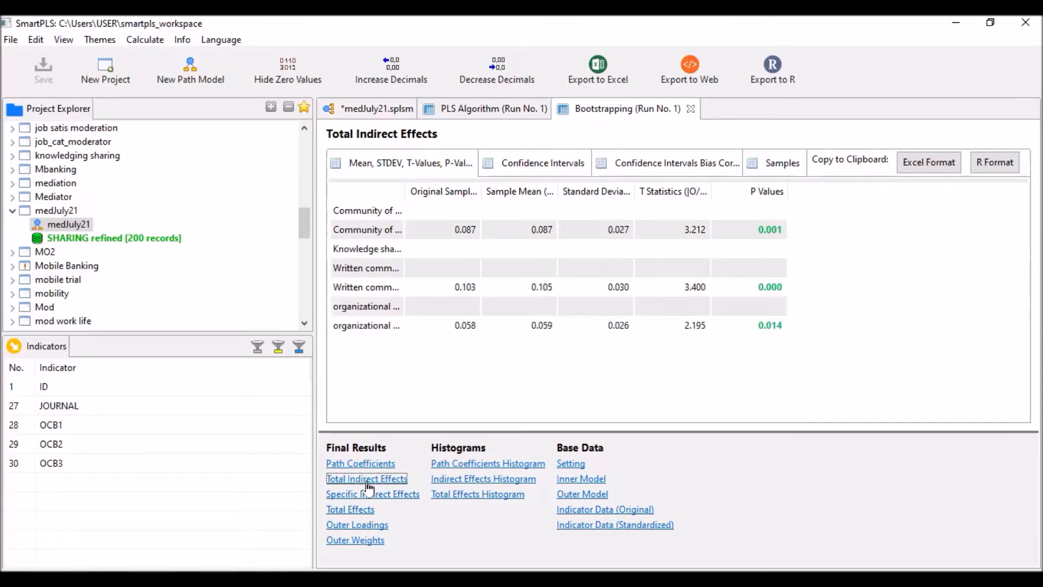
{"action": "left_click", "coordinate": [363, 495]}
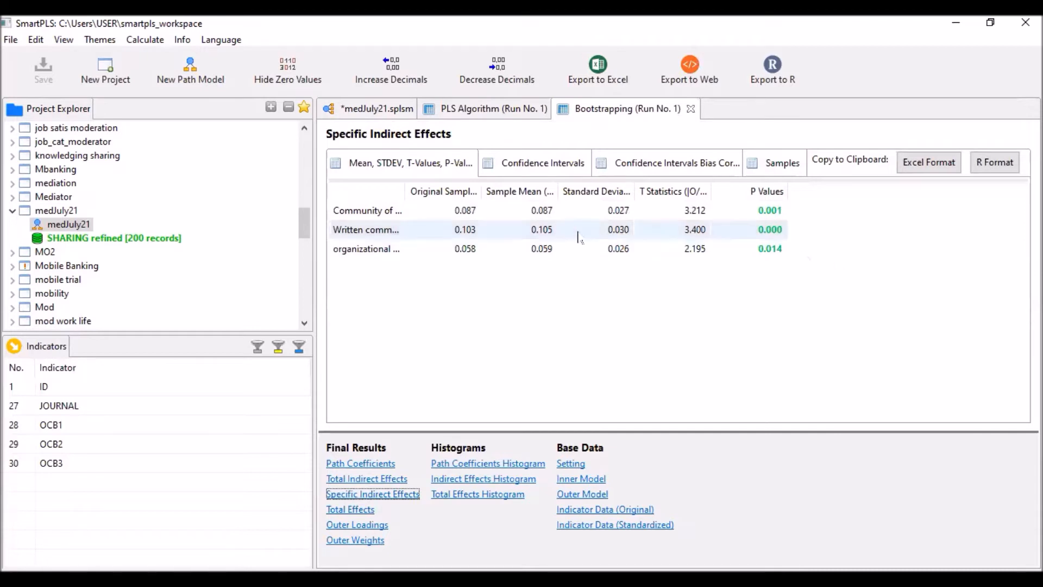
{"action": "left_click_drag", "start_coordinate": [405, 195], "coordinate": [705, 208]}
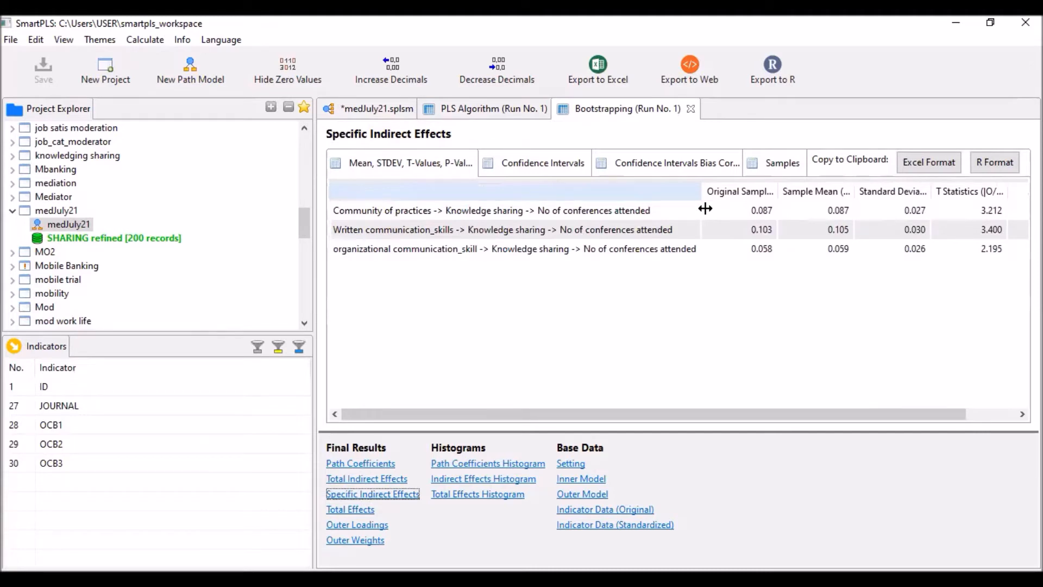
{"action": "left_click", "coordinate": [376, 209]}
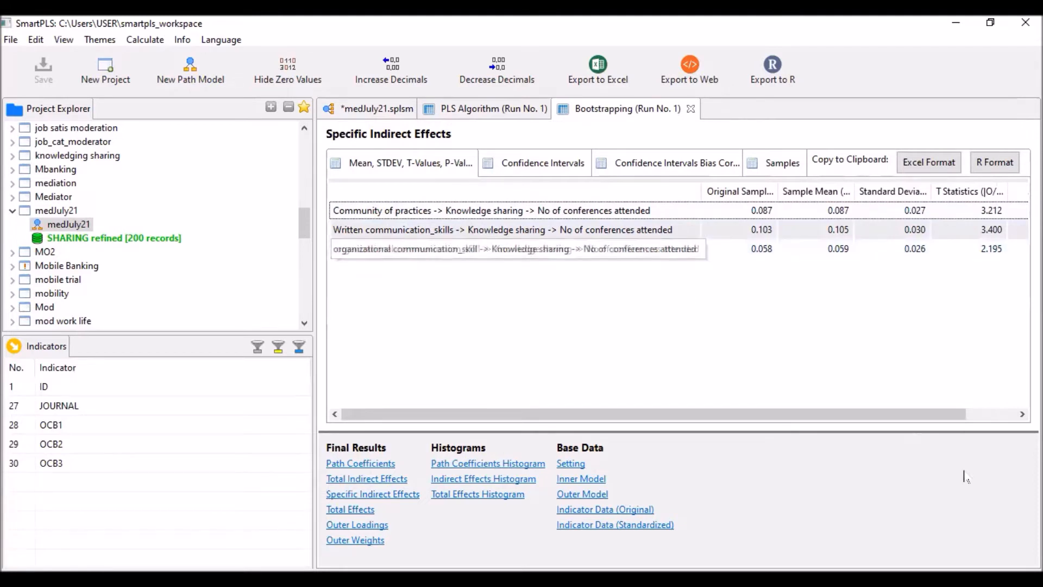
{"action": "left_click_drag", "start_coordinate": [854, 420], "coordinate": [967, 416]}
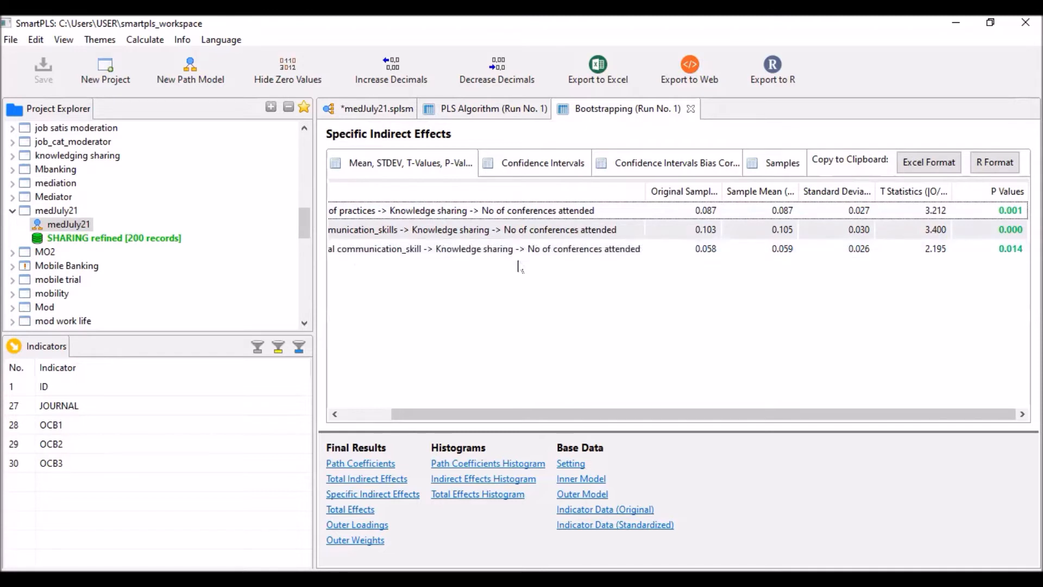
{"action": "left_click_drag", "start_coordinate": [777, 416], "coordinate": [887, 412]}
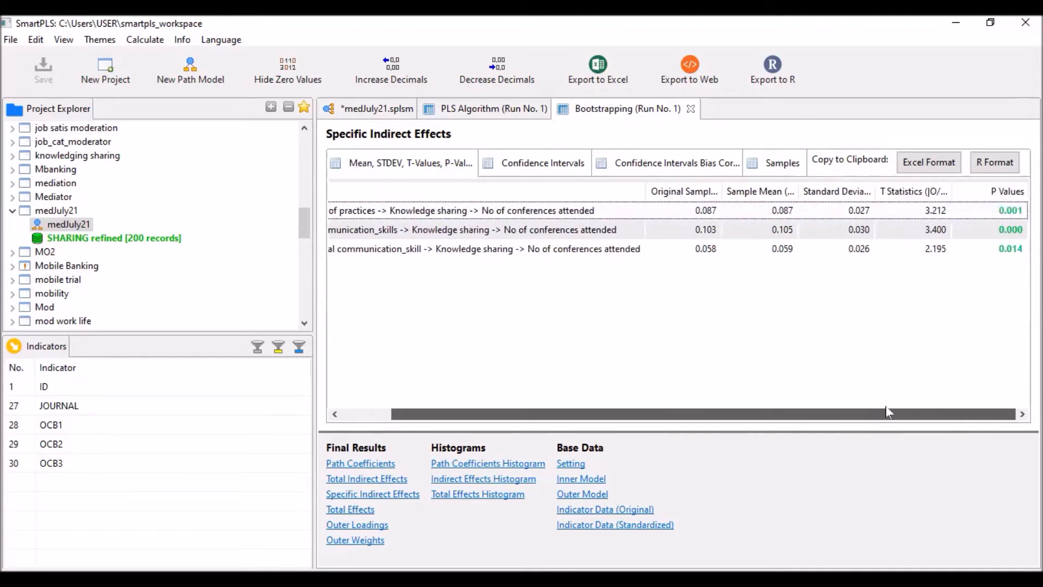
Return to the medJuly21 diagram and nudge Knowledge sharing with its SHARE indicators slightly to the left.
{"action": "left_click", "coordinate": [371, 111]}
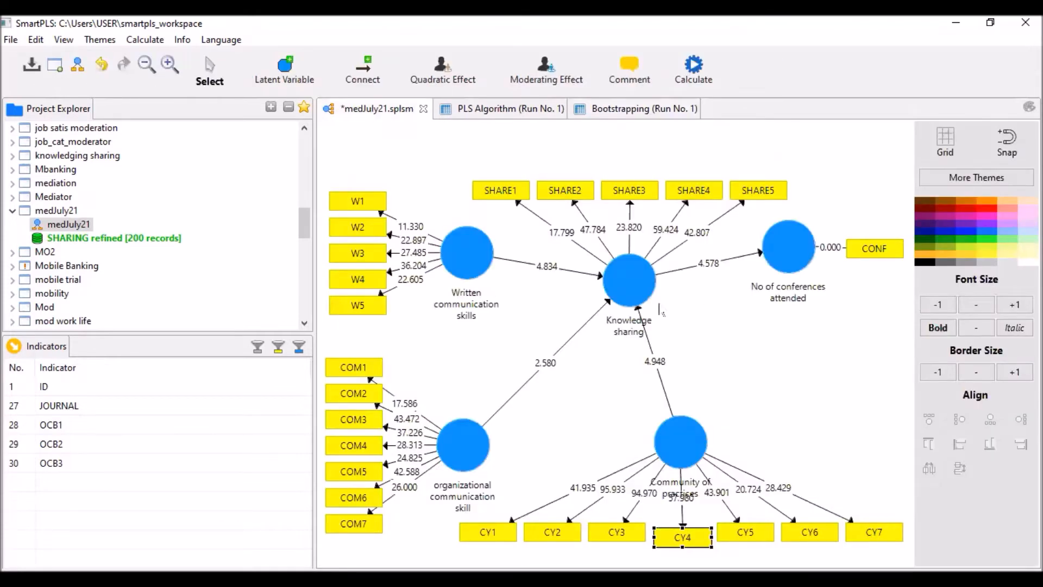
{"action": "left_click", "coordinate": [630, 280]}
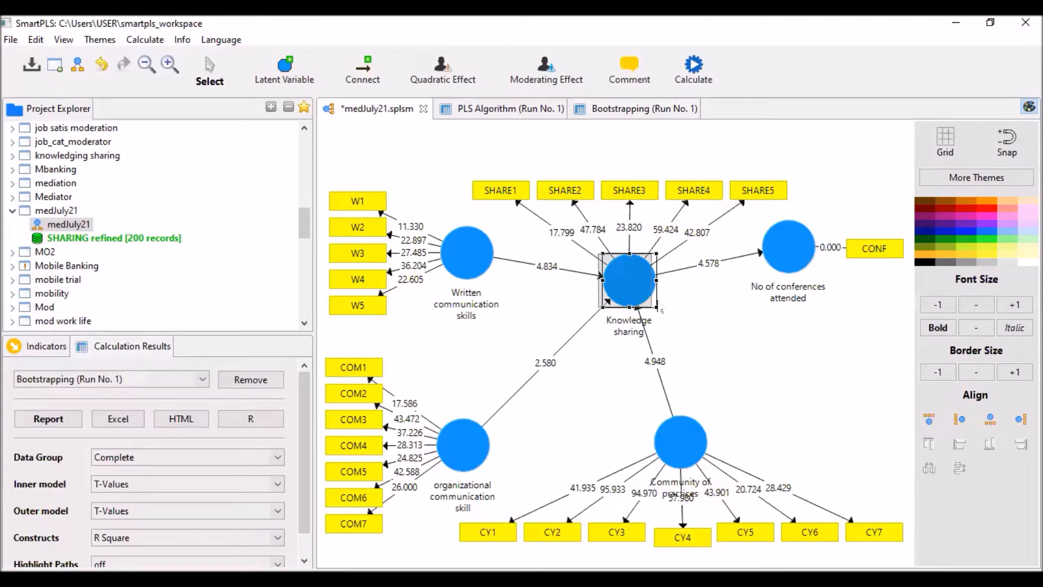
{"action": "left_click_drag", "start_coordinate": [631, 280], "coordinate": [627, 281]}
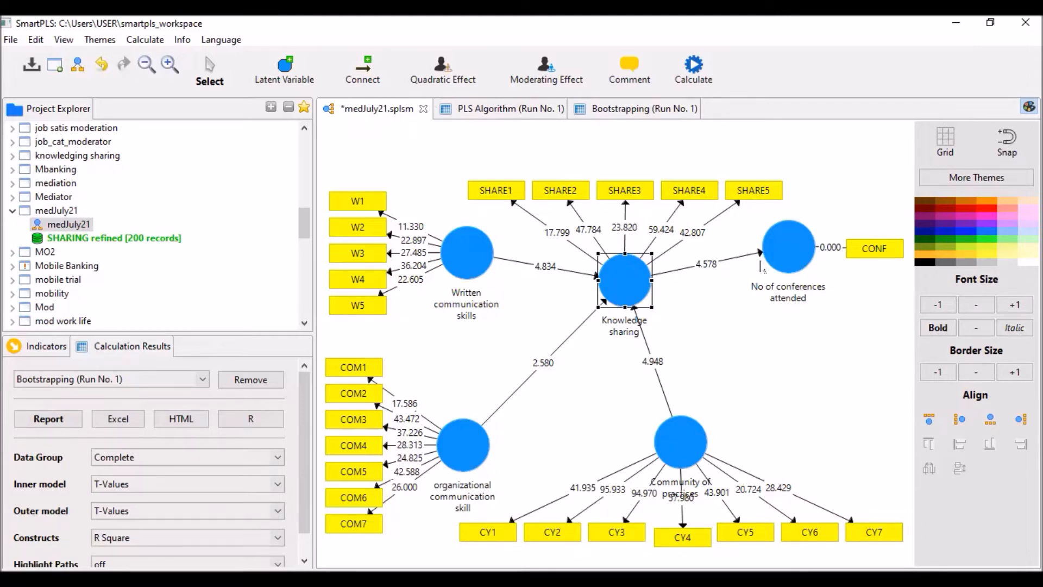
{"action": "left_click", "coordinate": [789, 252]}
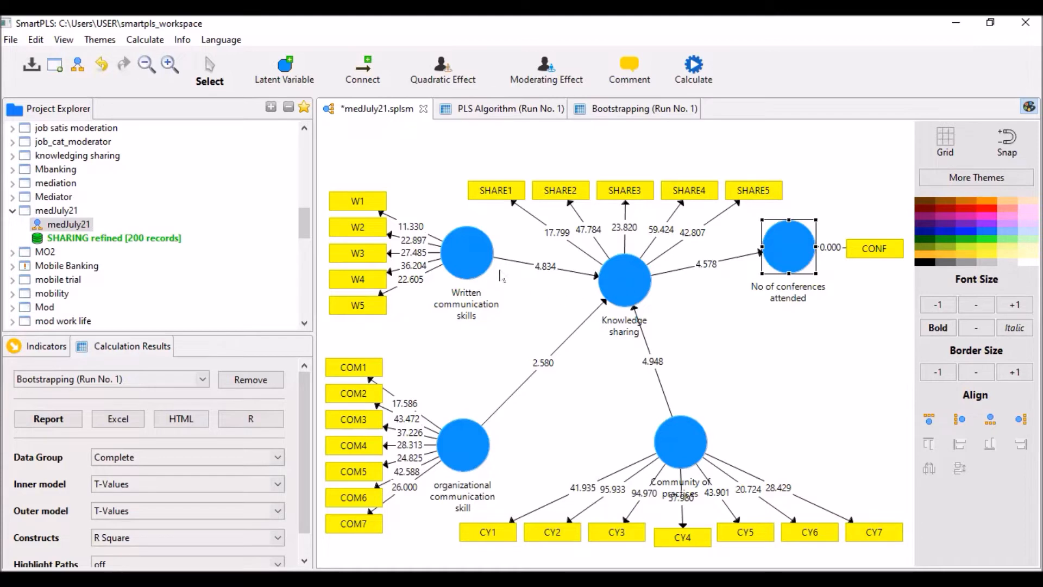
{"action": "left_click", "coordinate": [530, 320]}
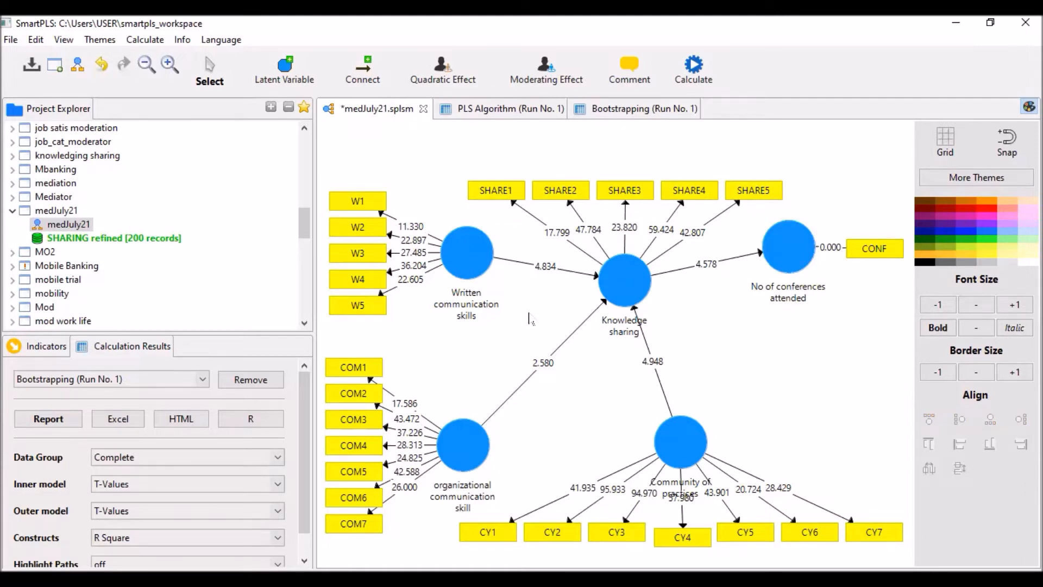
{"action": "left_click", "coordinate": [616, 280]}
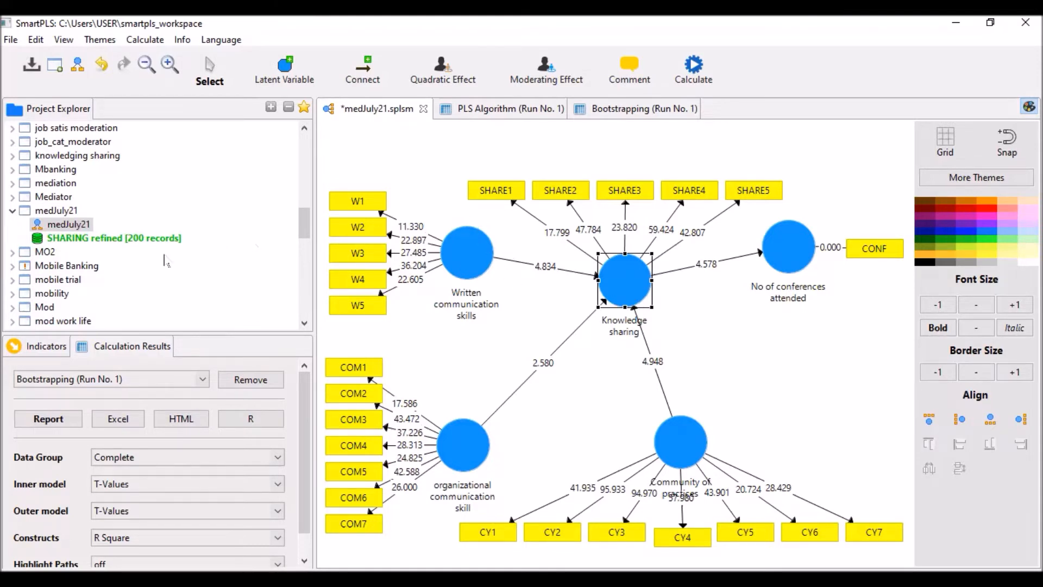
Open the IUB_mediation path model and shift Satisfaction with its indicator slightly up and to the left.
{"action": "scroll", "coordinate": [164, 260], "scroll_direction": "up", "scroll_amount": 3}
{"action": "scroll", "coordinate": [164, 260], "scroll_direction": "up", "scroll_amount": 2}
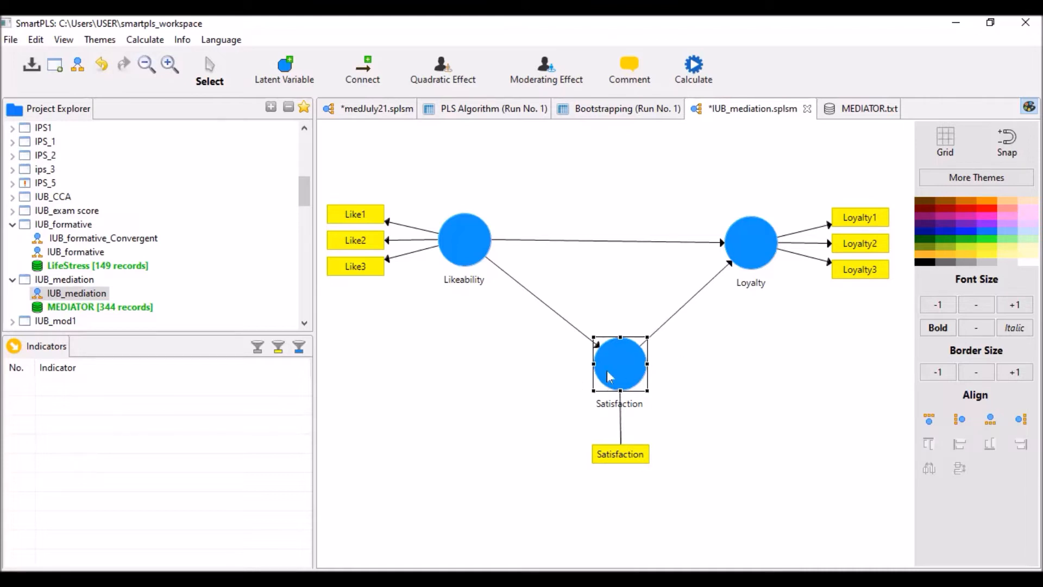
{"action": "left_click_drag", "start_coordinate": [613, 366], "coordinate": [598, 344]}
Examine the direct path from Likeability to Loyalty and the indirect path through Satisfaction in the IUB_mediation model.
{"action": "left_click", "coordinate": [463, 241]}
{"action": "left_click", "coordinate": [755, 243]}
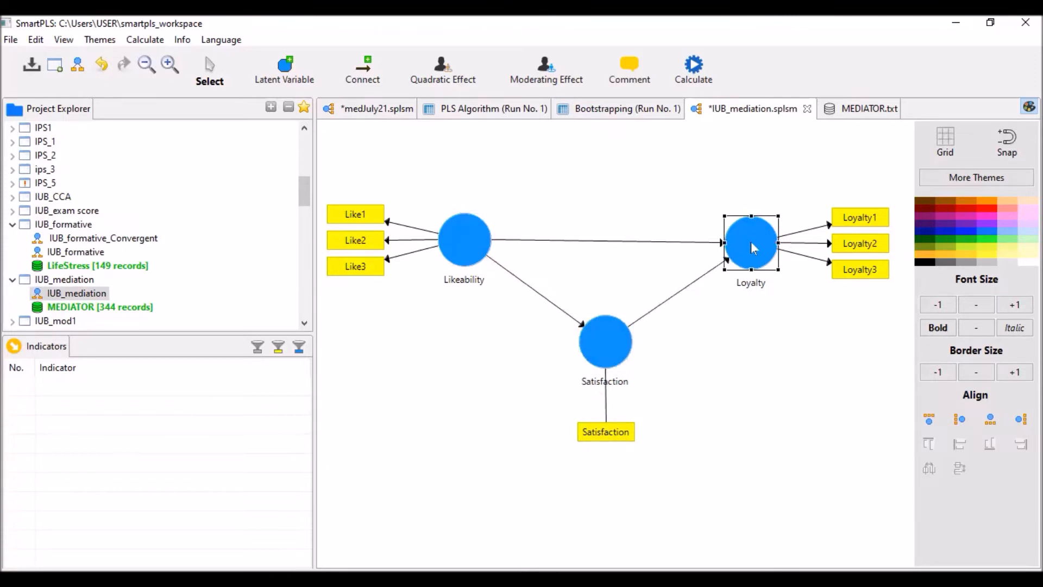
{"action": "left_click", "coordinate": [452, 244]}
{"action": "left_click", "coordinate": [594, 343]}
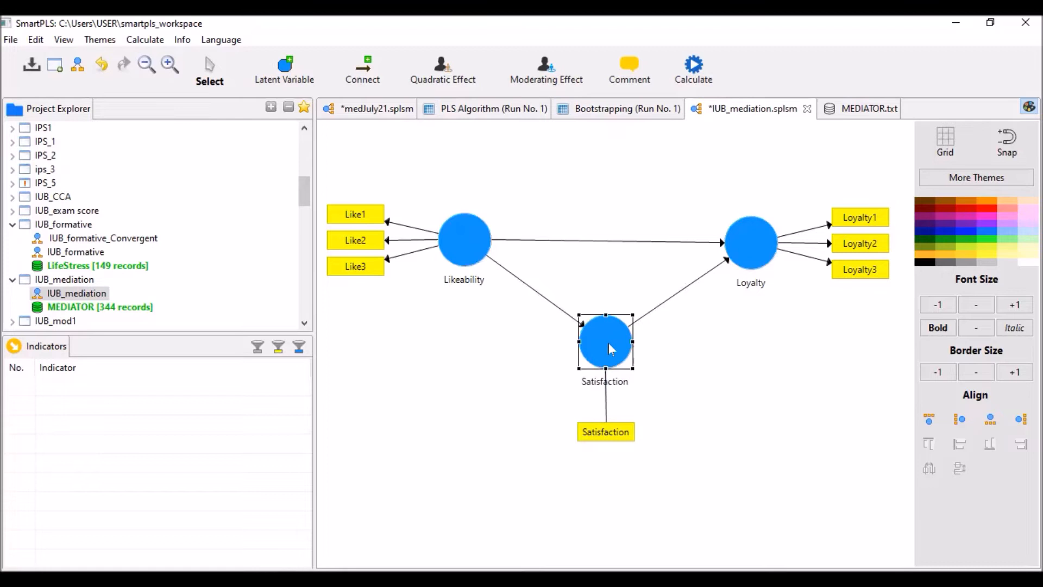
{"action": "left_click", "coordinate": [748, 241]}
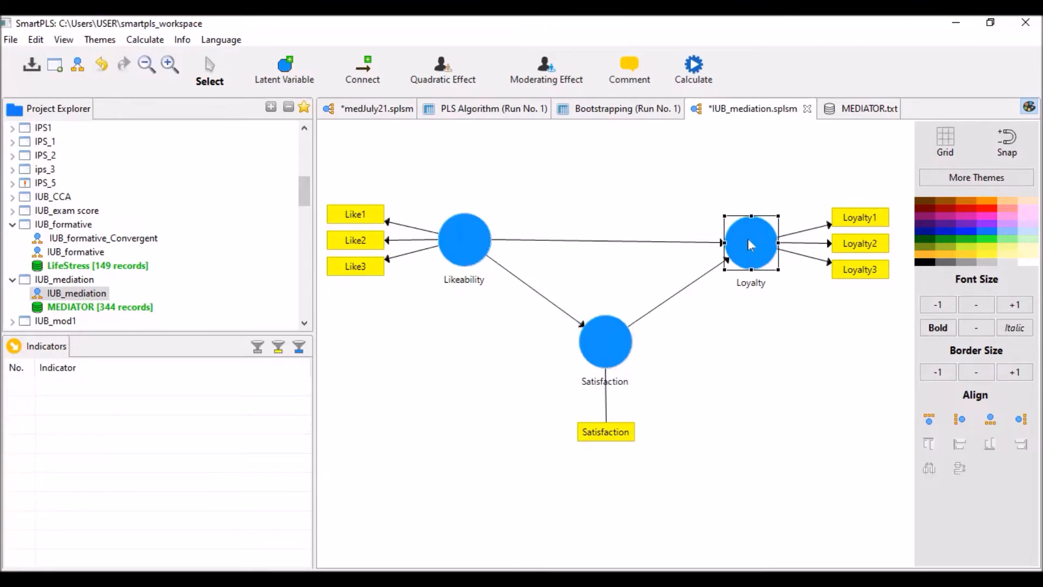
{"action": "left_click", "coordinate": [459, 245]}
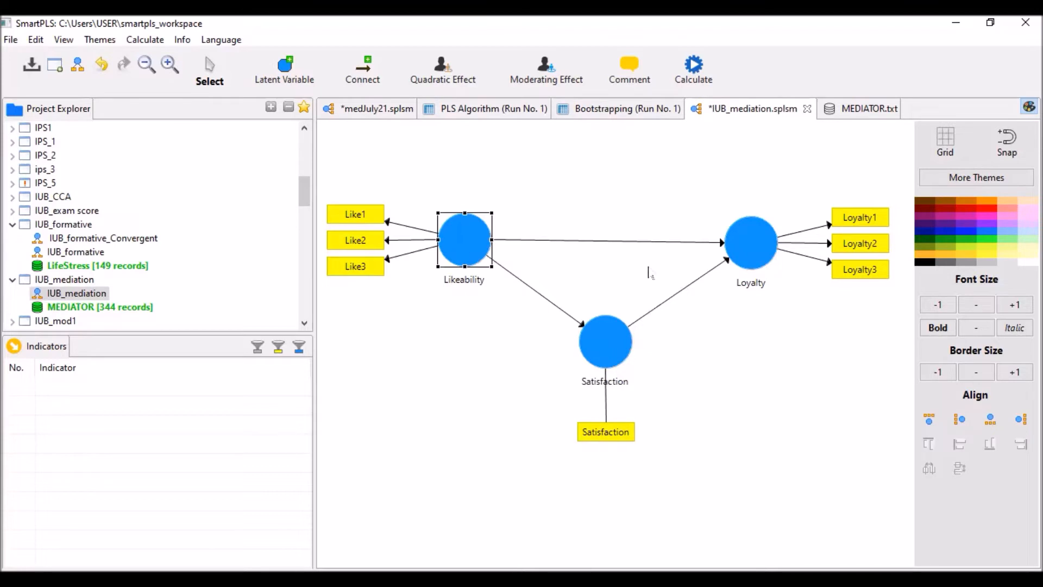
{"action": "left_click", "coordinate": [757, 241]}
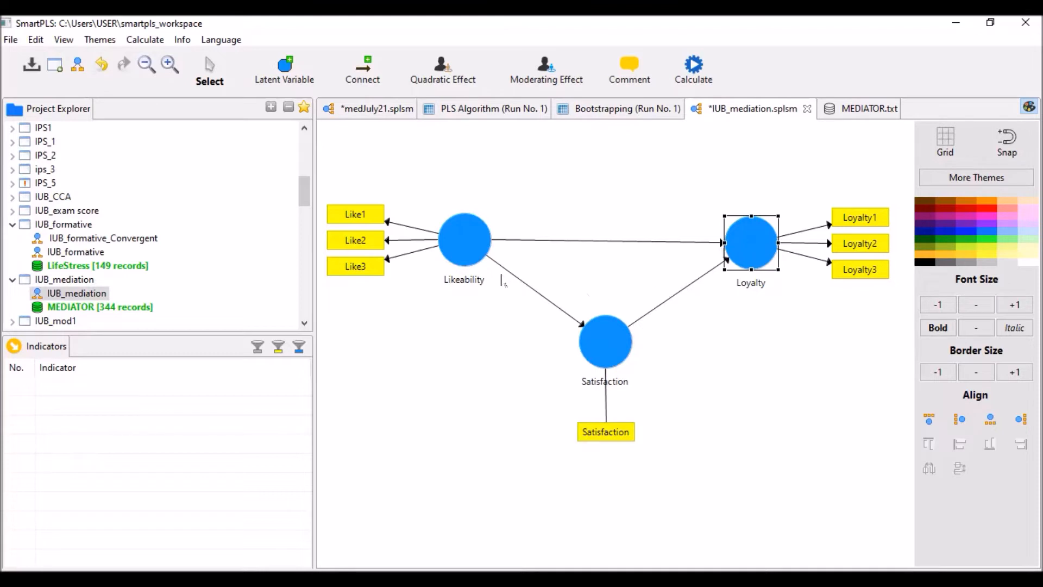
{"action": "left_click", "coordinate": [467, 244]}
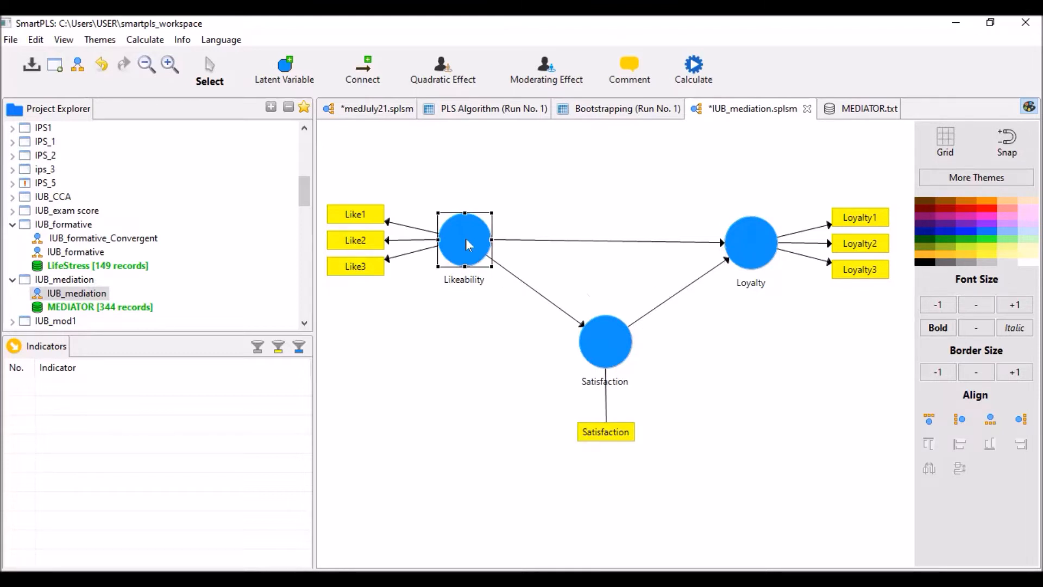
{"action": "left_click", "coordinate": [749, 239]}
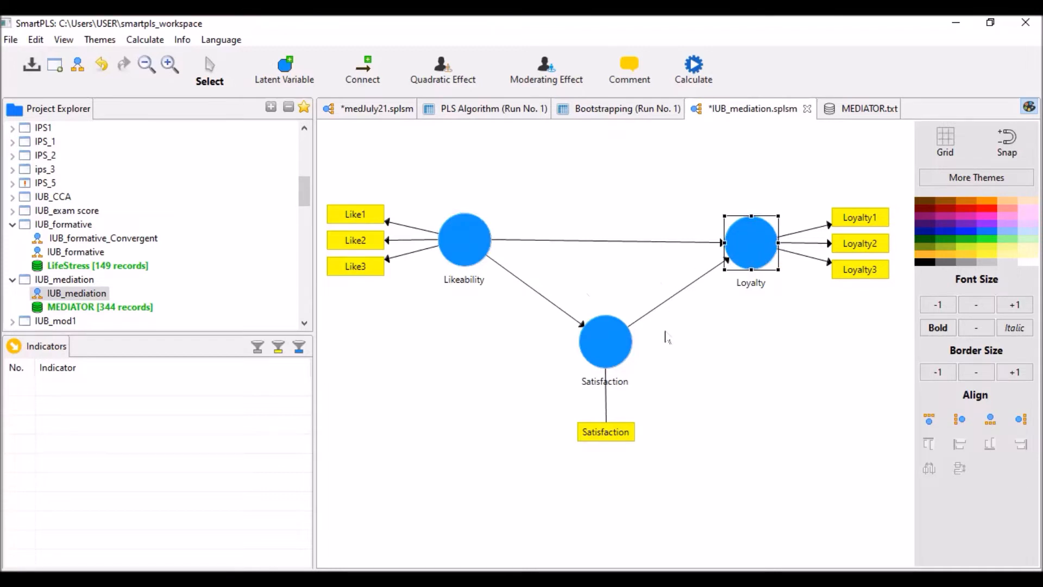
{"action": "left_click", "coordinate": [619, 350]}
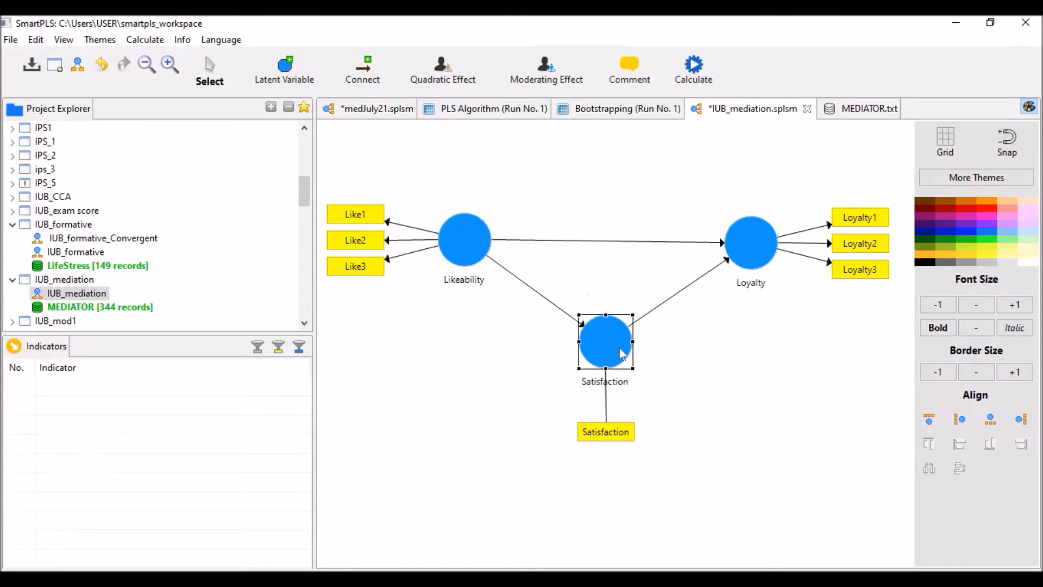
{"action": "left_click", "coordinate": [469, 252]}
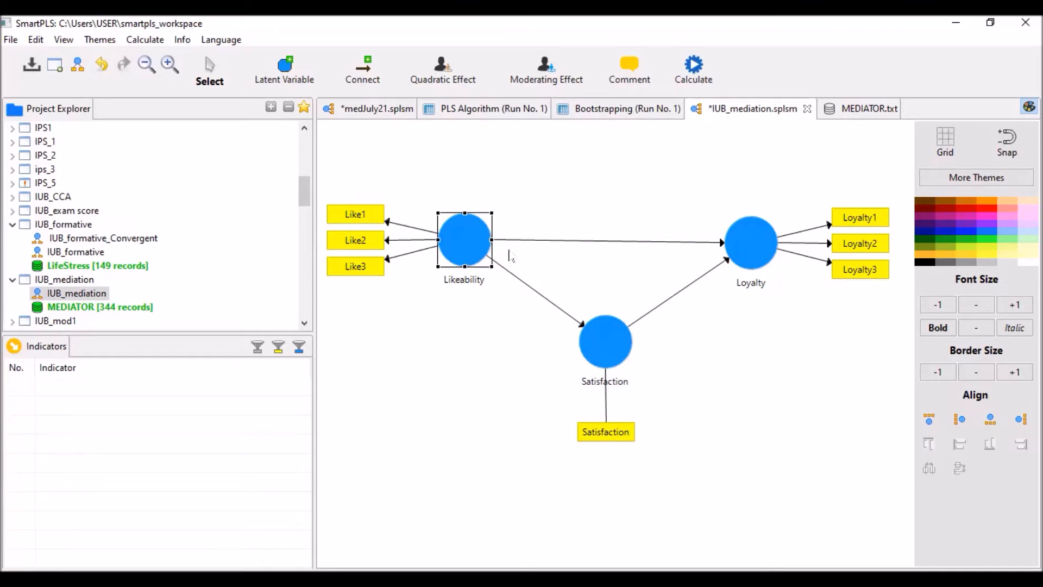
{"action": "left_click", "coordinate": [754, 247]}
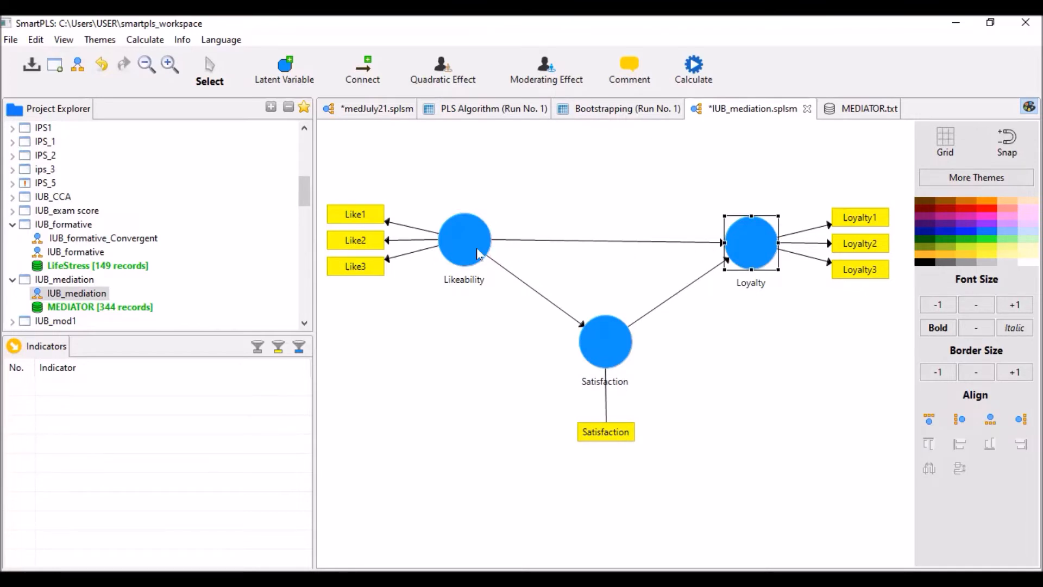
{"action": "left_click", "coordinate": [477, 250]}
{"action": "left_click", "coordinate": [738, 237]}
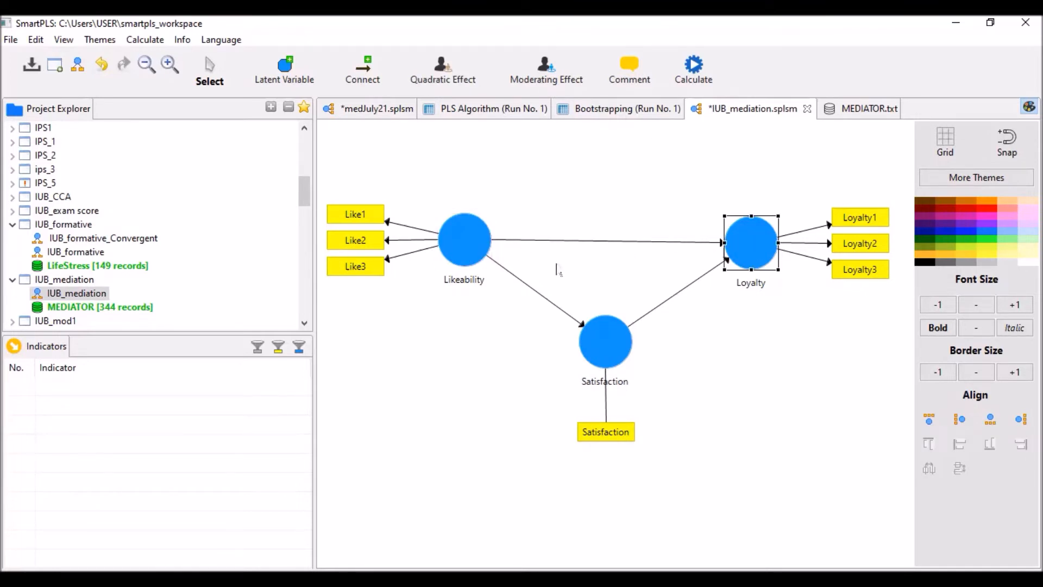
{"action": "left_click", "coordinate": [453, 231]}
{"action": "left_click", "coordinate": [600, 342]}
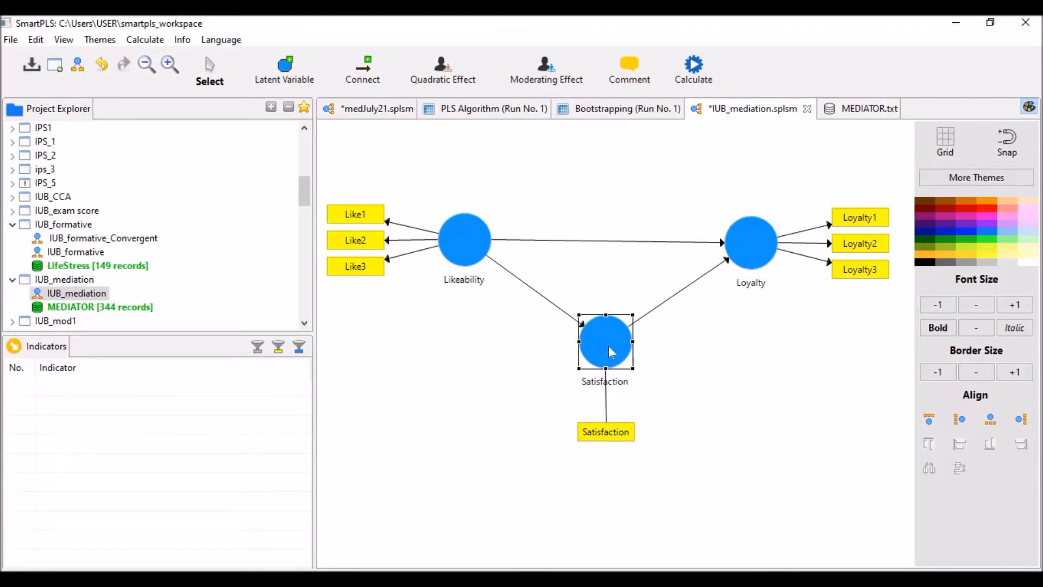
{"action": "left_click", "coordinate": [471, 347]}
{"action": "left_click", "coordinate": [471, 257]}
{"action": "left_click", "coordinate": [754, 248]}
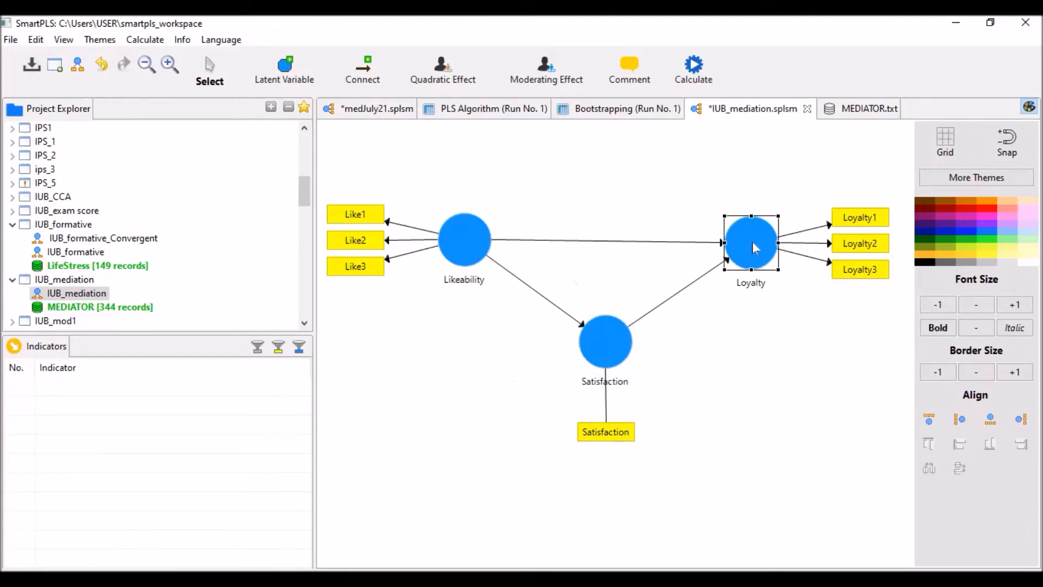
{"action": "left_click", "coordinate": [461, 241]}
{"action": "left_click", "coordinate": [611, 357]}
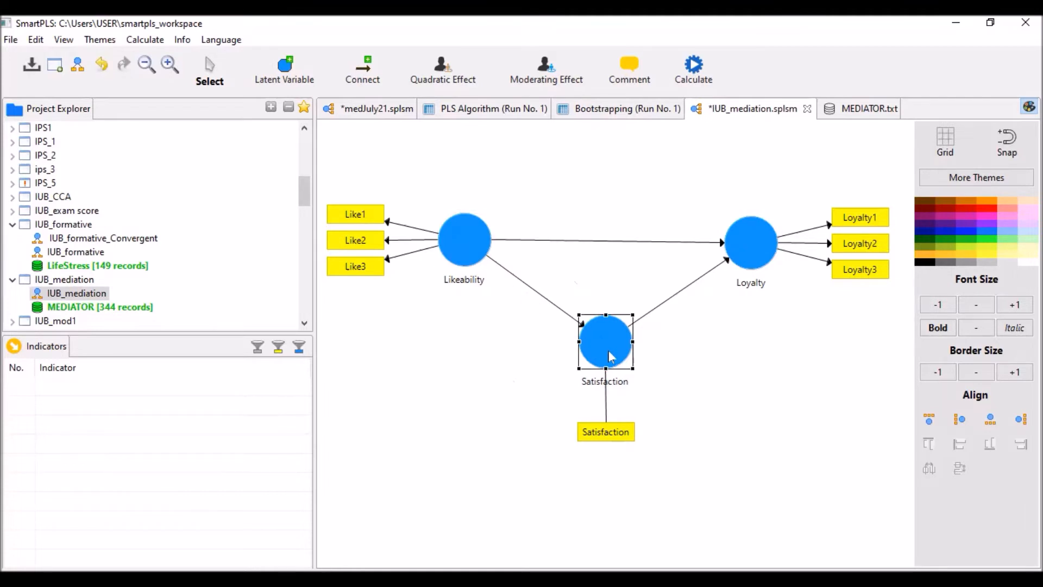
{"action": "left_click", "coordinate": [486, 366]}
{"action": "left_click", "coordinate": [617, 354]}
Shift Loyalty with its indicators slightly left and up, level with Likeability, and retrace the direct and mediated paths.
{"action": "left_click", "coordinate": [759, 255]}
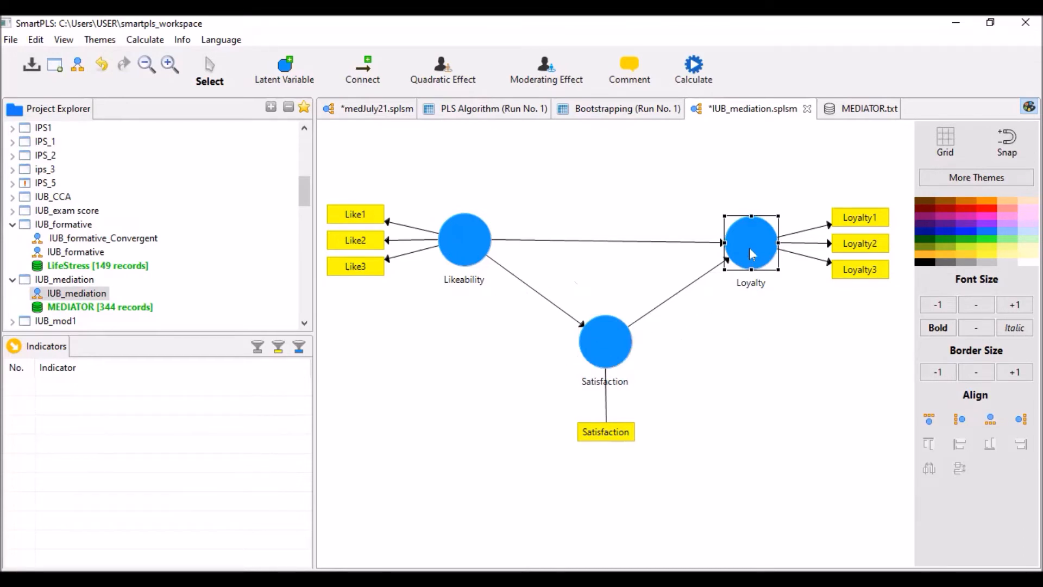
{"action": "left_click_drag", "start_coordinate": [745, 249], "coordinate": [732, 249]}
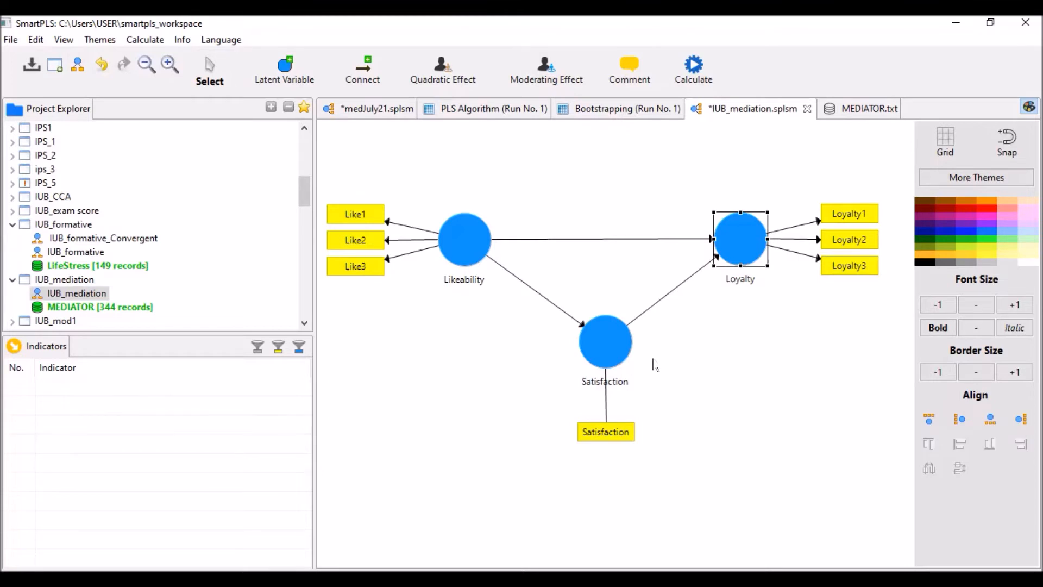
{"action": "left_click", "coordinate": [474, 247]}
{"action": "left_click", "coordinate": [736, 238]}
{"action": "left_click", "coordinate": [604, 331]}
{"action": "left_click", "coordinate": [461, 237]}
{"action": "left_click", "coordinate": [598, 347]}
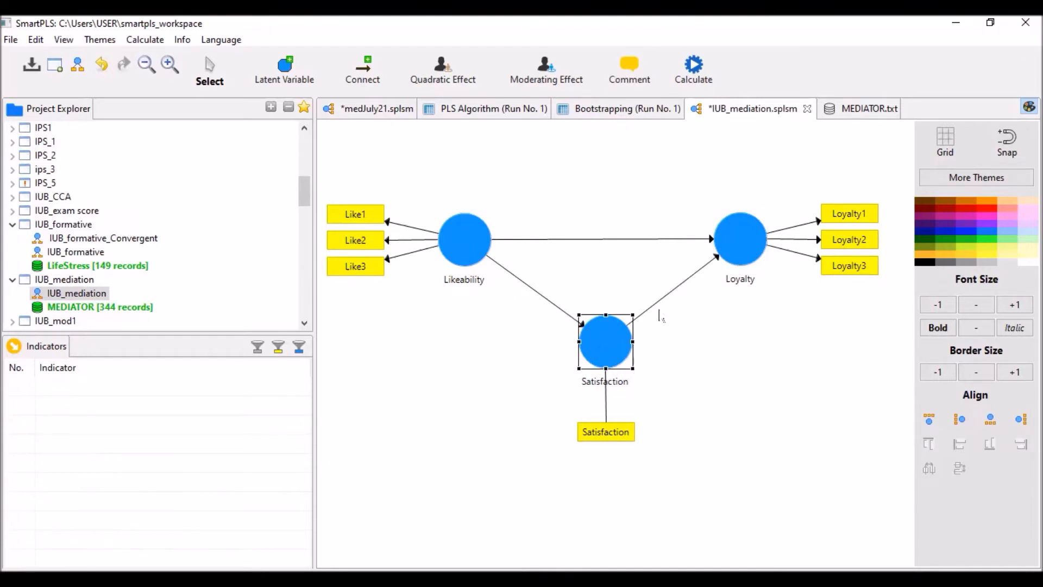
Retrace the direct path from Likeability to Loyalty and the mediating position of Satisfaction in the IUB_mediation diagram.
{"action": "left_click", "coordinate": [745, 239]}
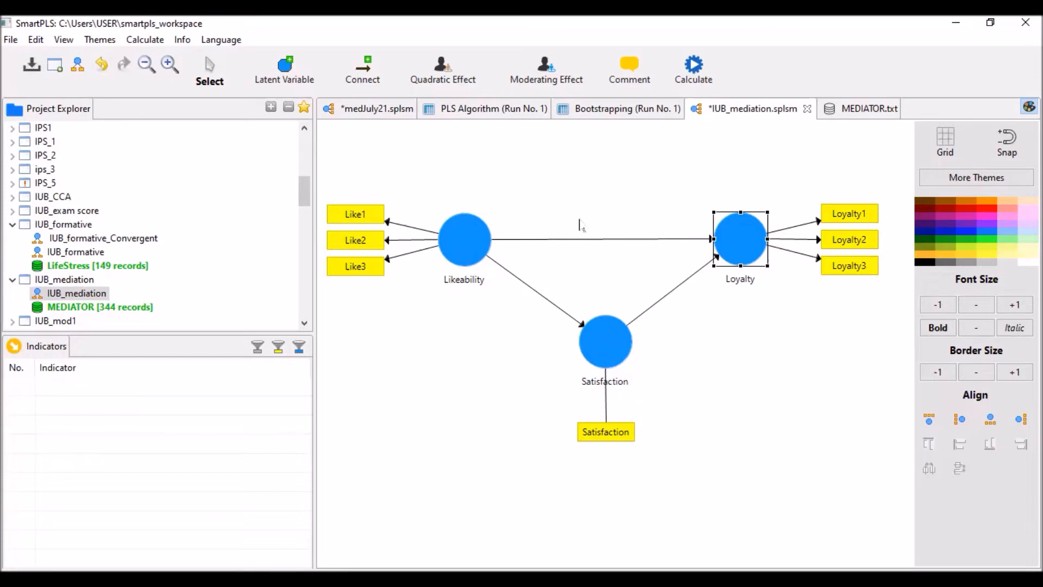
{"action": "left_click", "coordinate": [593, 247]}
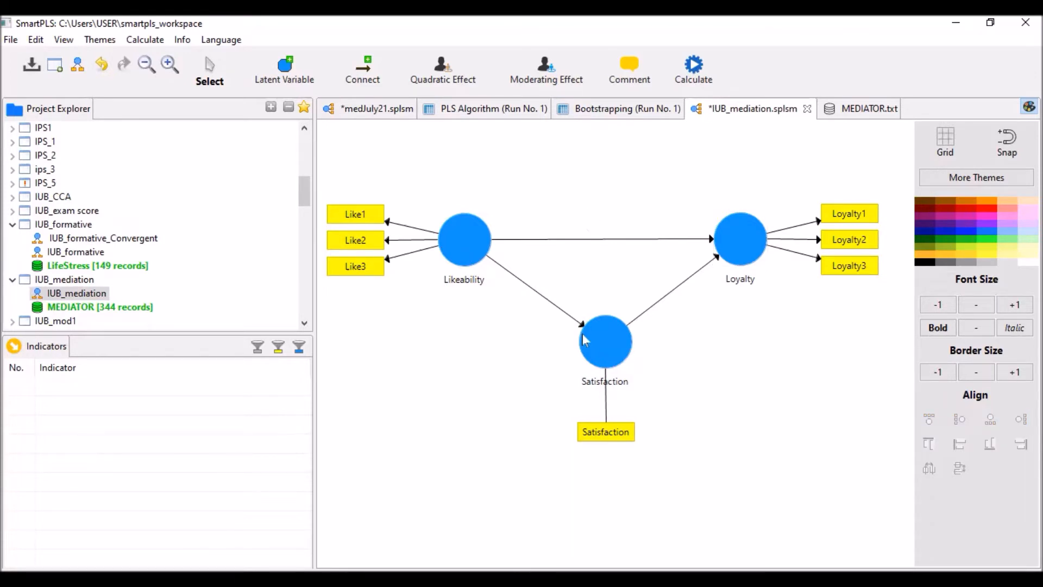
{"action": "left_click", "coordinate": [595, 338]}
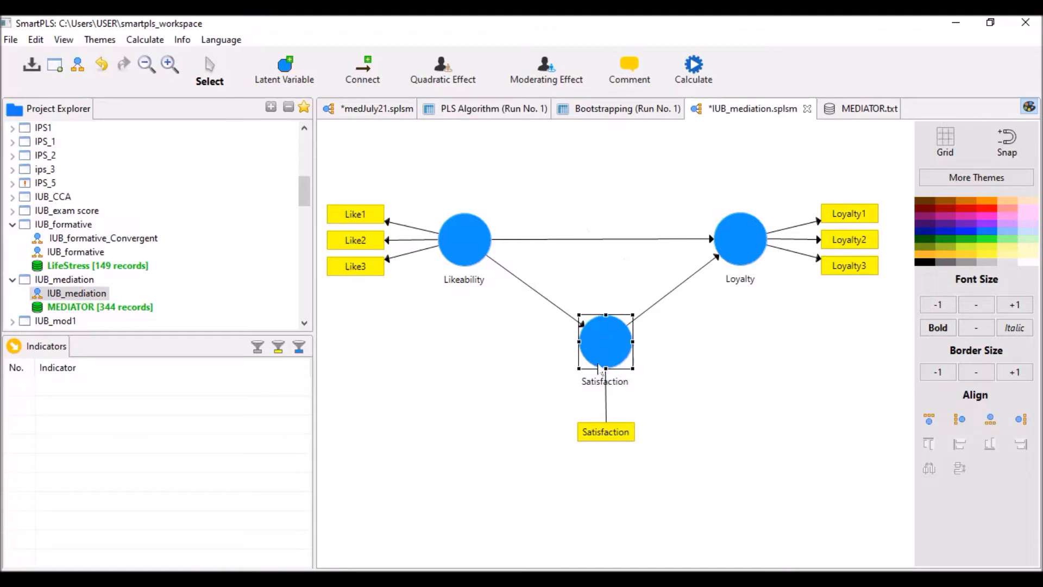
{"action": "left_click", "coordinate": [603, 287]}
{"action": "left_click", "coordinate": [610, 333]}
{"action": "left_click", "coordinate": [495, 403]}
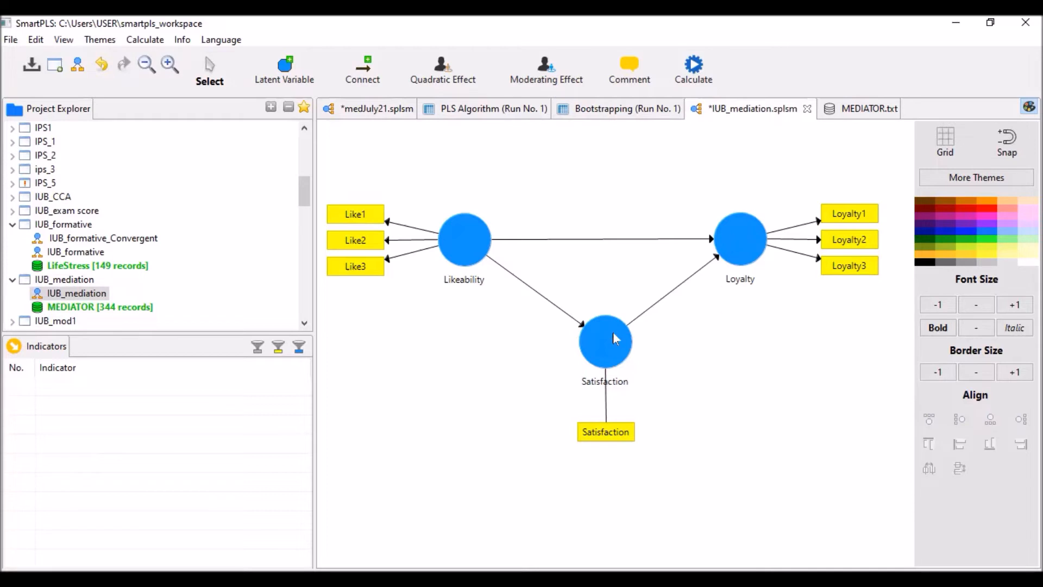
{"action": "left_click", "coordinate": [459, 241]}
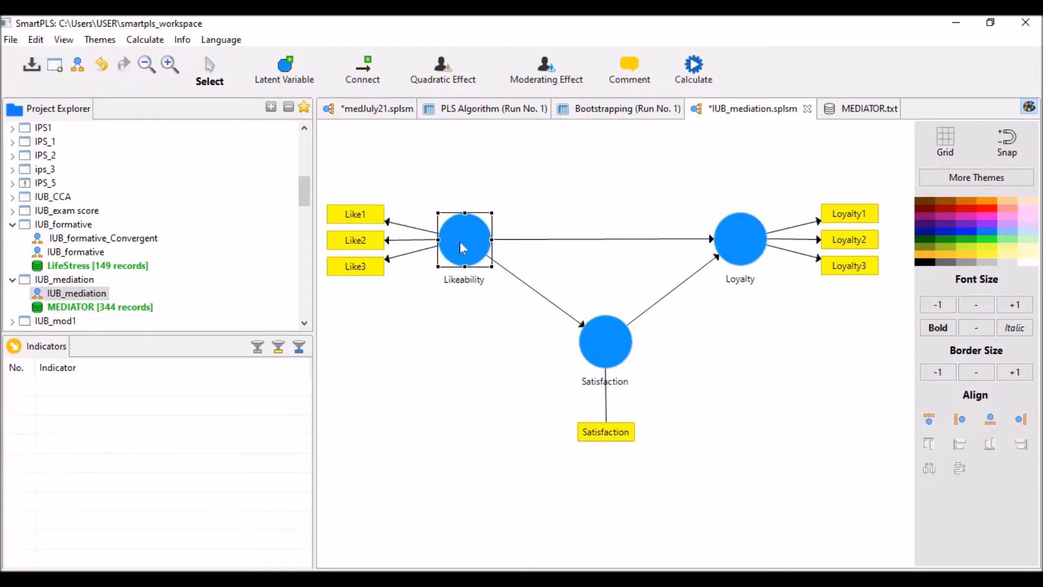
{"action": "left_click", "coordinate": [734, 243]}
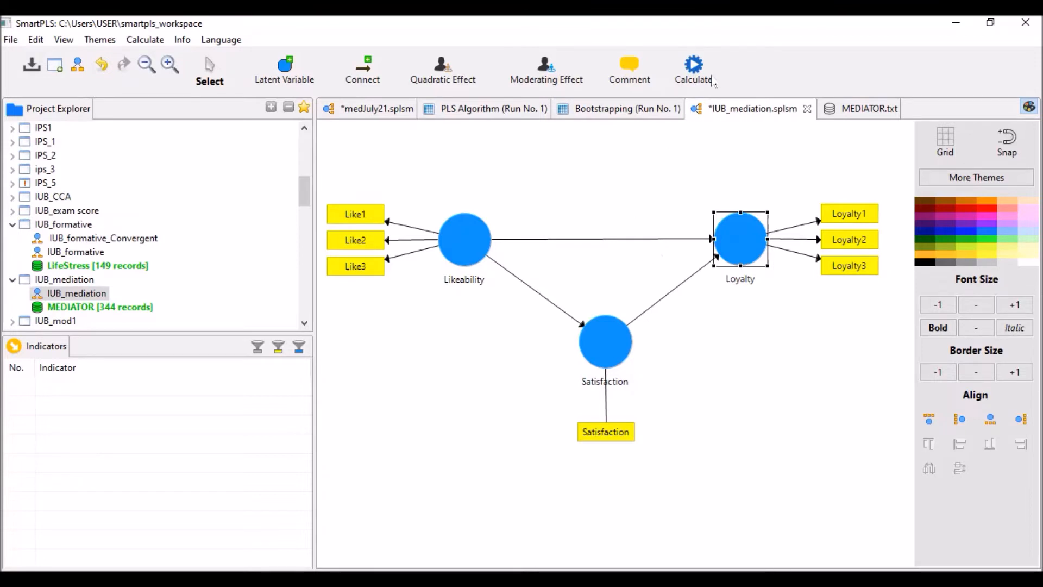
Run Bootstrapping on the IUB_mediation model and widen the path-name column of the Path Coefficients results to show the full names.
{"action": "left_click", "coordinate": [695, 69]}
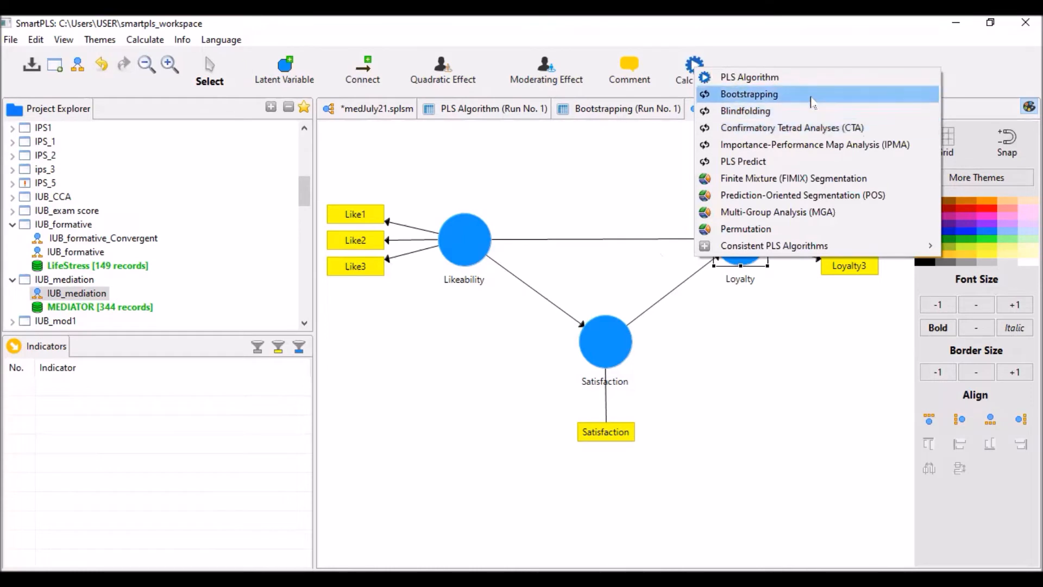
{"action": "left_click", "coordinate": [812, 96]}
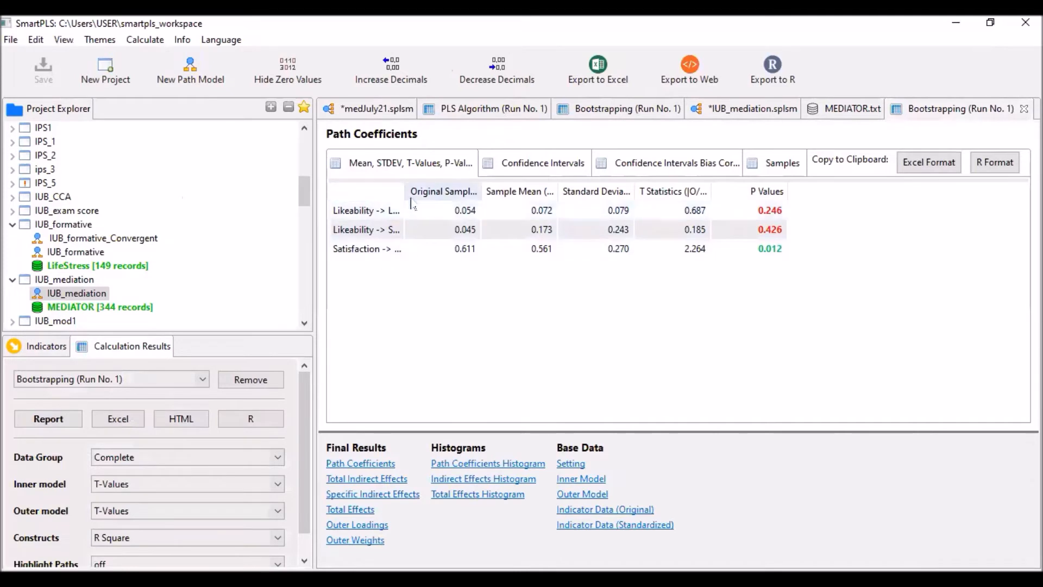
{"action": "left_click_drag", "start_coordinate": [411, 204], "coordinate": [579, 201]}
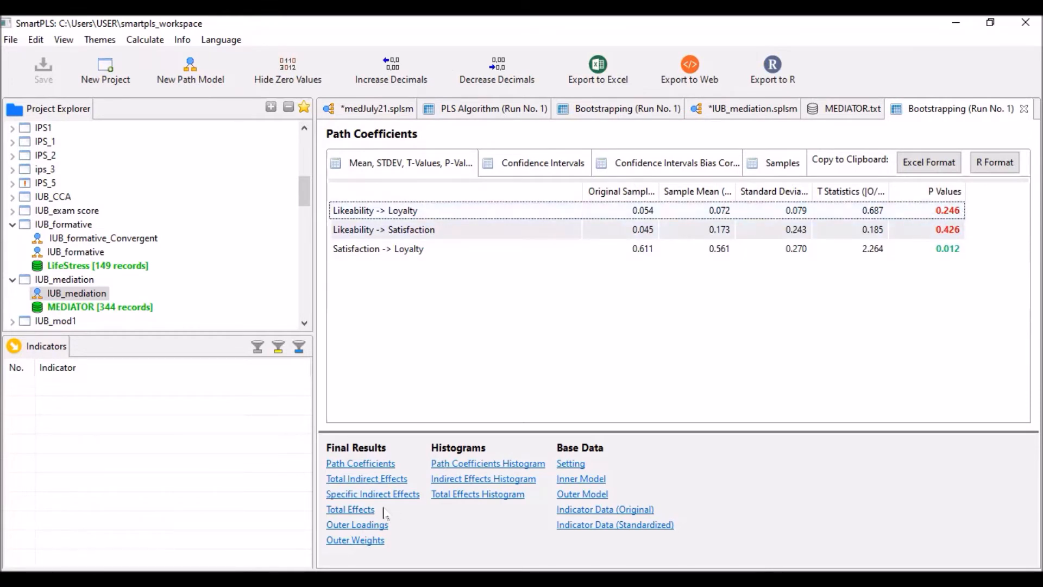
Examine the P value and T statistic under Specific Indirect Effects and compare them with the bootstrapped path diagram.
{"action": "left_click", "coordinate": [379, 496]}
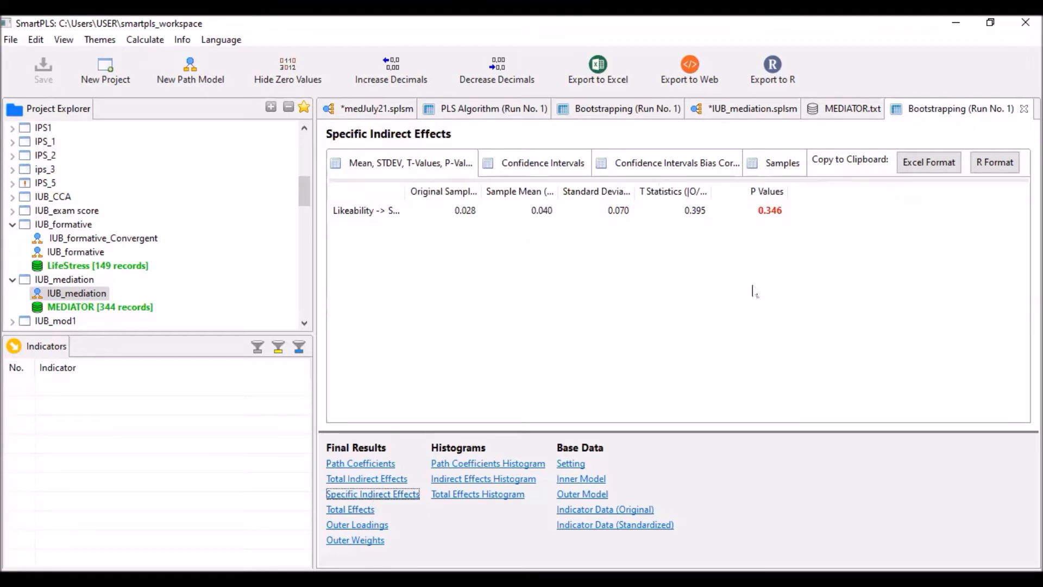
{"action": "double_click", "coordinate": [710, 194]}
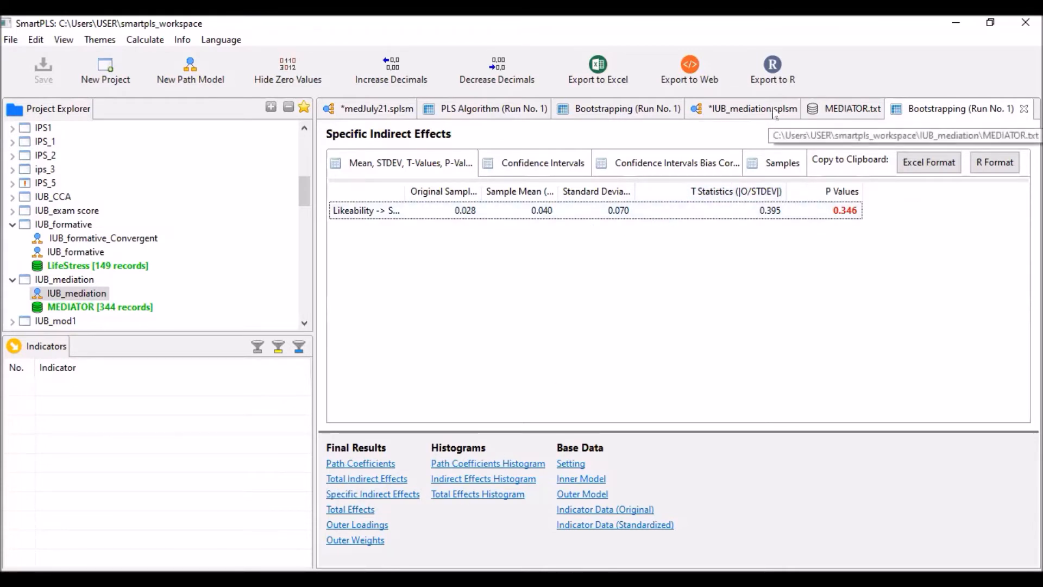
{"action": "left_click", "coordinate": [746, 111]}
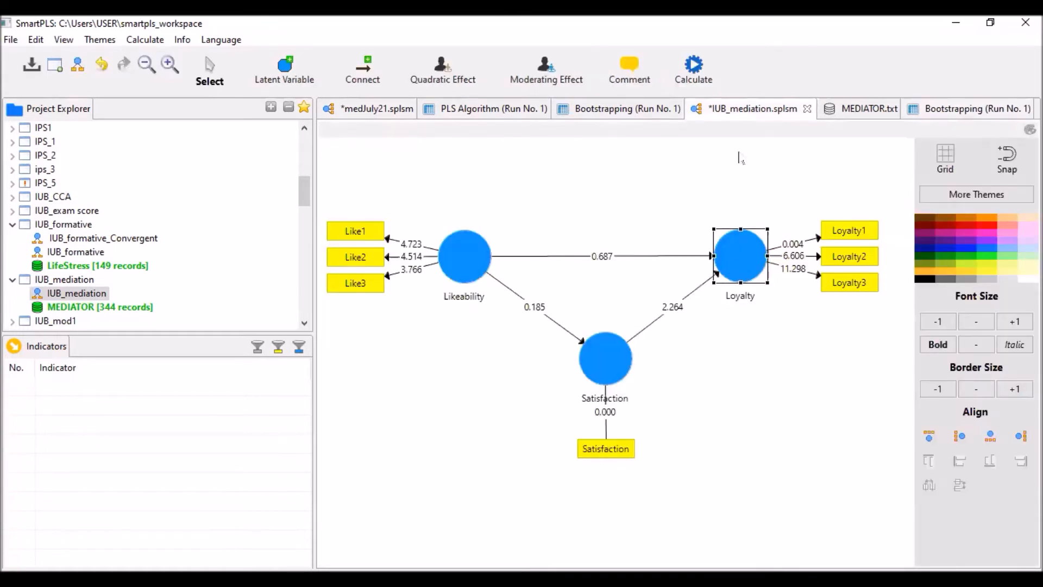
{"action": "left_click", "coordinate": [754, 371]}
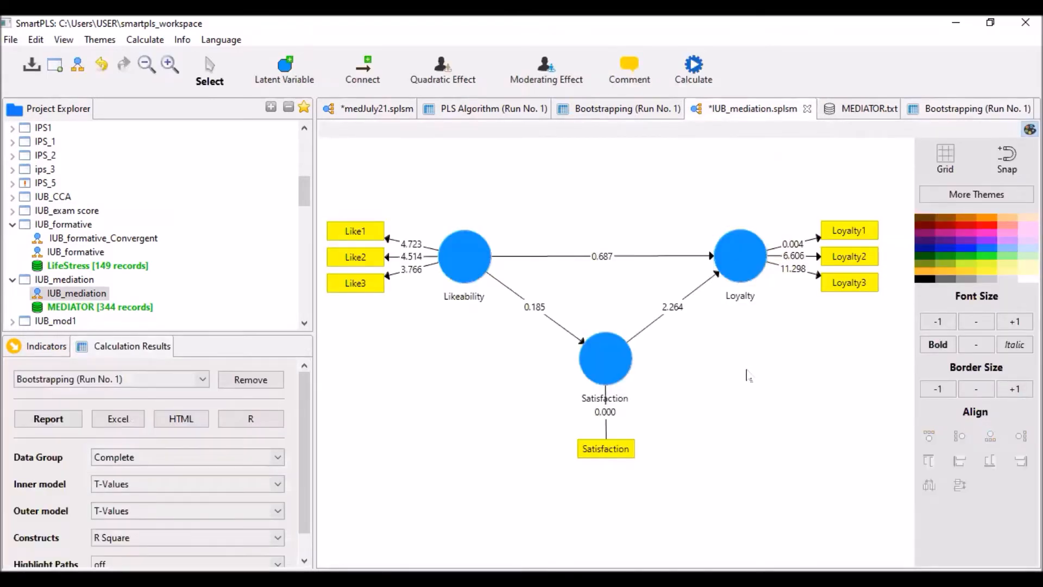
{"action": "left_click", "coordinate": [965, 111]}
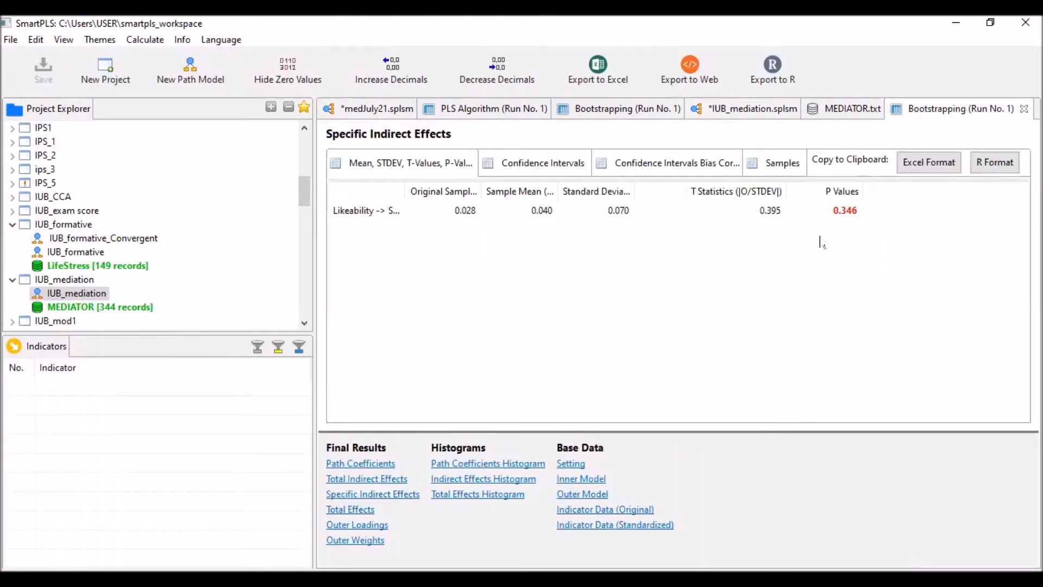
{"action": "left_click", "coordinate": [371, 498]}
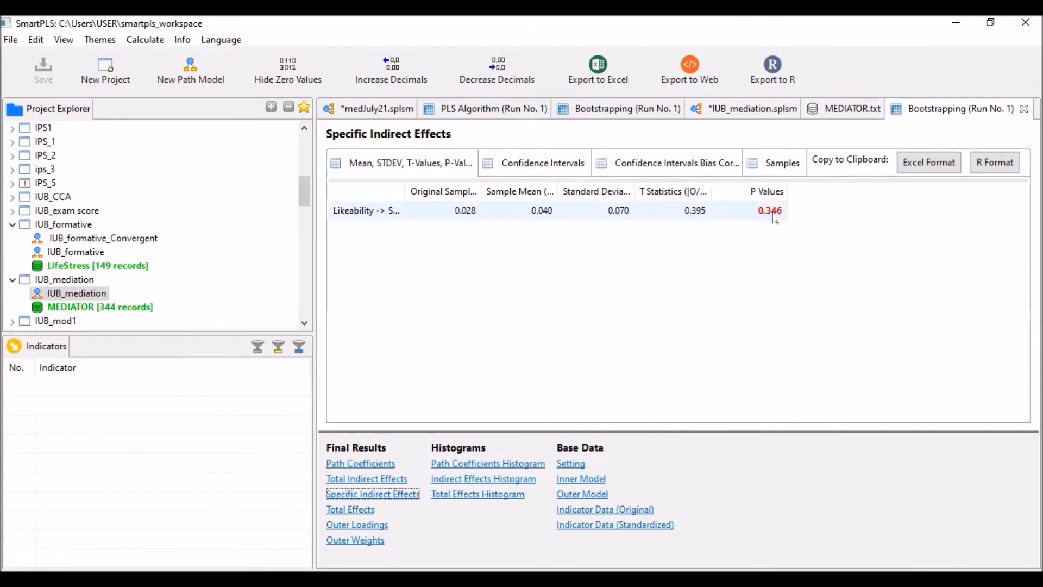
Return to the IUB_mediation diagram and reposition Satisfaction with its indicator slightly lower and to the left.
{"action": "left_click", "coordinate": [754, 110]}
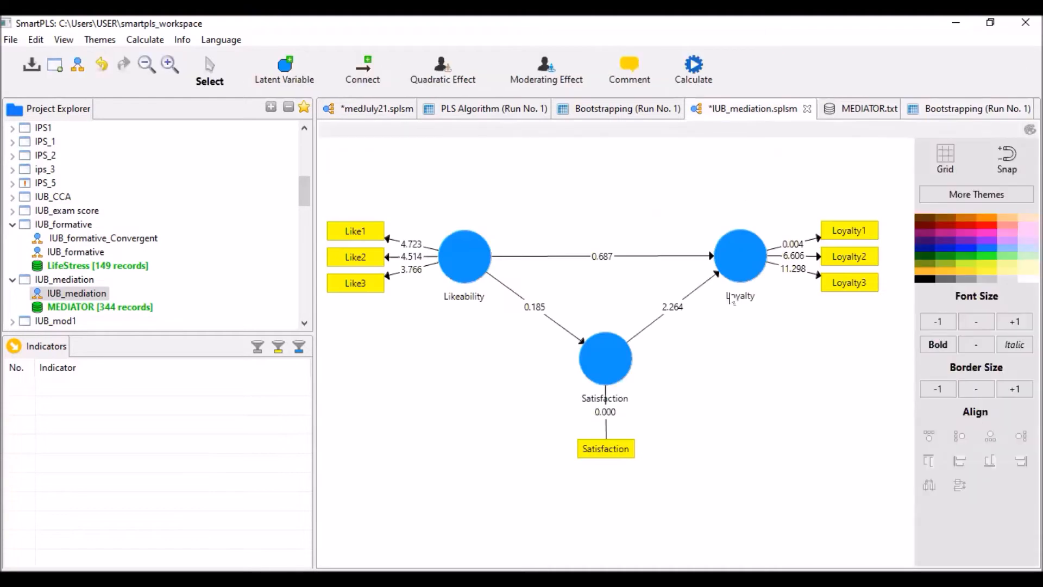
{"action": "left_click", "coordinate": [745, 252]}
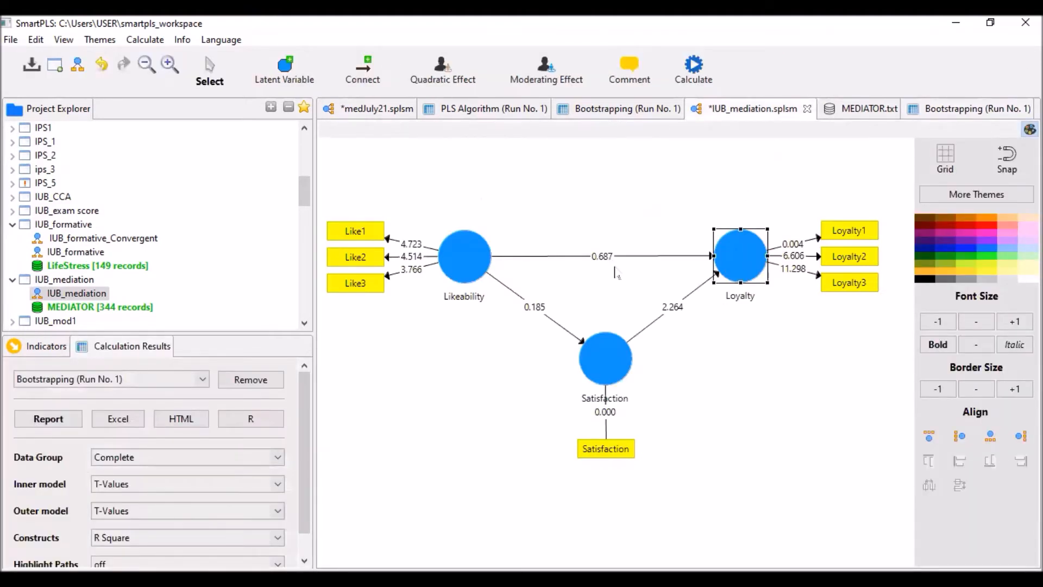
{"action": "left_click", "coordinate": [741, 263]}
{"action": "left_click_drag", "start_coordinate": [594, 360], "coordinate": [591, 337]}
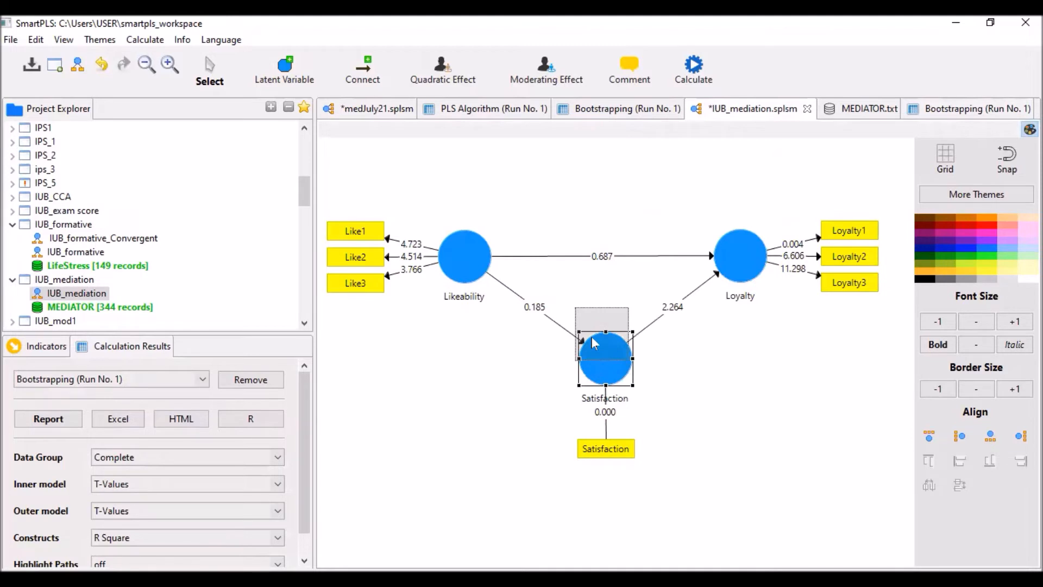
{"action": "left_click_drag", "start_coordinate": [591, 337], "coordinate": [591, 337]}
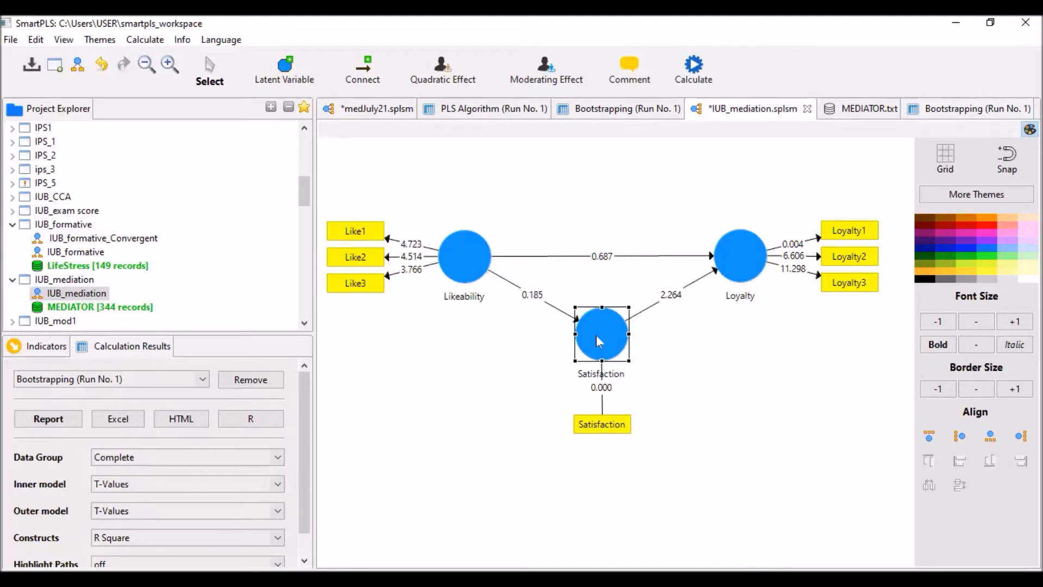
{"action": "left_click_drag", "start_coordinate": [596, 335], "coordinate": [594, 368]}
Compare the T-values of the indirect path from Likeability through Satisfaction to Loyalty with that of the direct path.
{"action": "left_click", "coordinate": [476, 260]}
{"action": "left_click", "coordinate": [742, 263]}
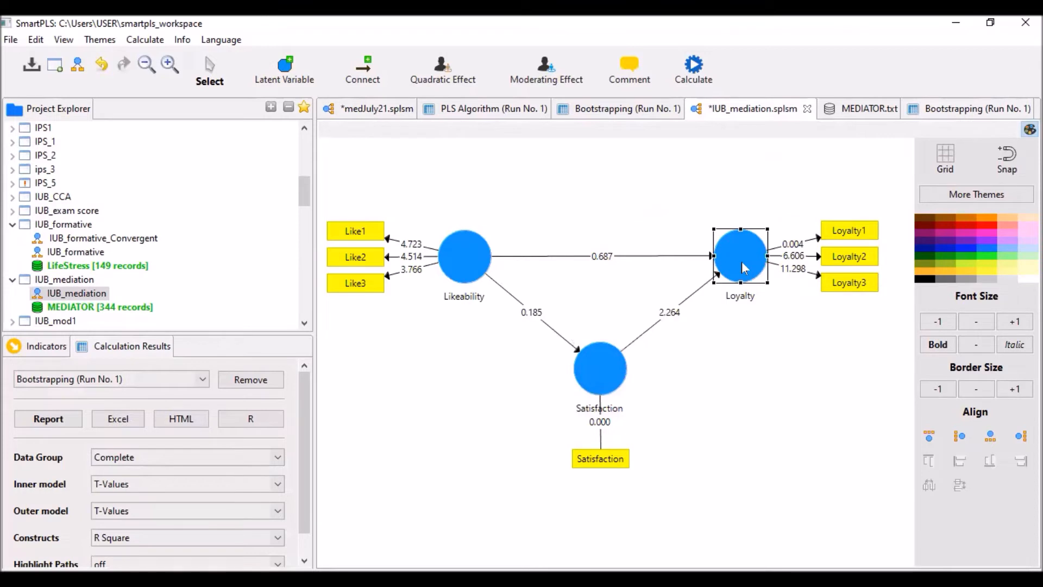
{"action": "left_click", "coordinate": [550, 356]}
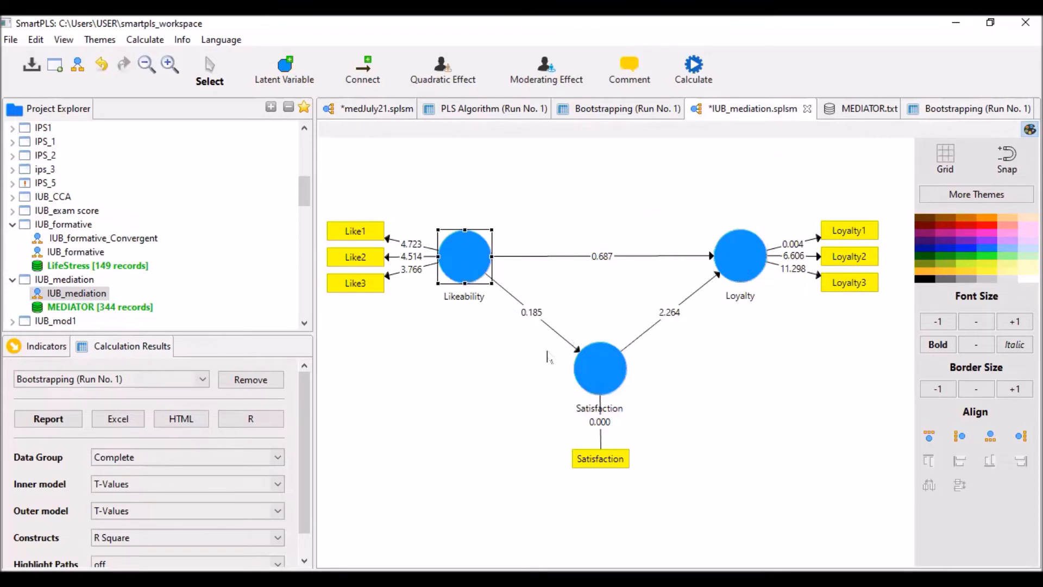
{"action": "left_click", "coordinate": [580, 369]}
{"action": "left_click", "coordinate": [731, 258]}
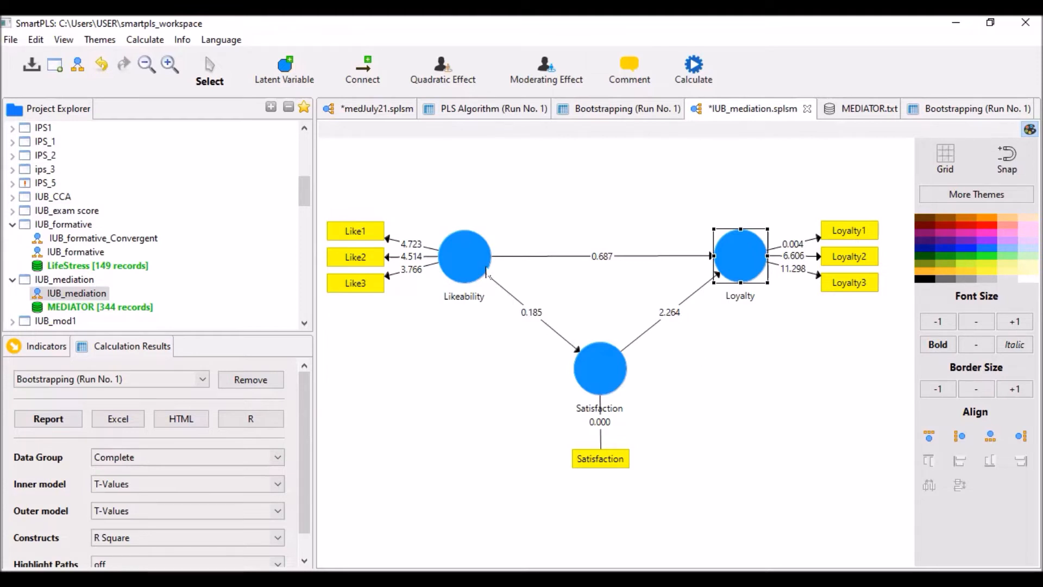
{"action": "left_click", "coordinate": [466, 261]}
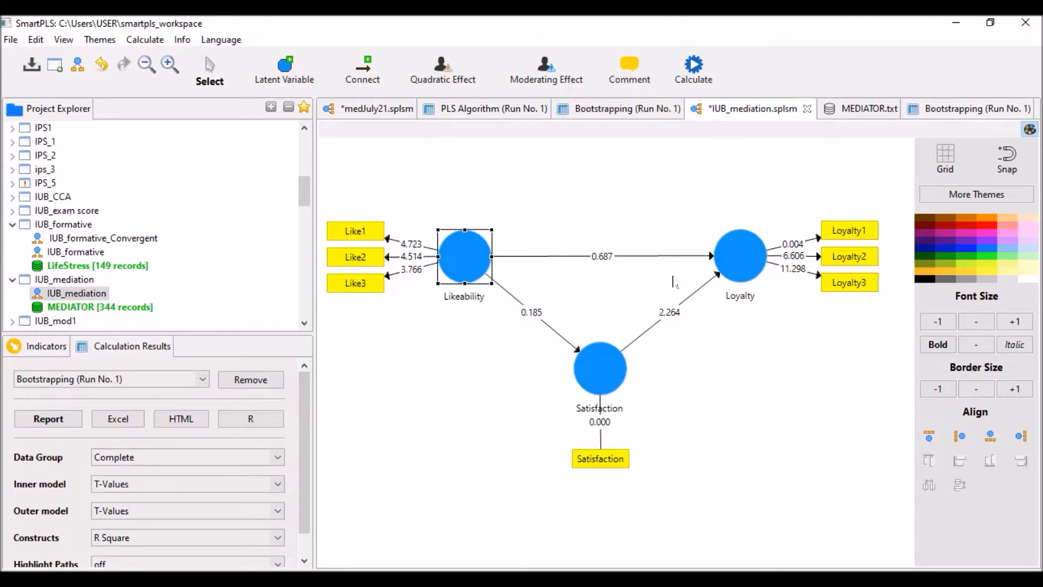
{"action": "left_click", "coordinate": [748, 260]}
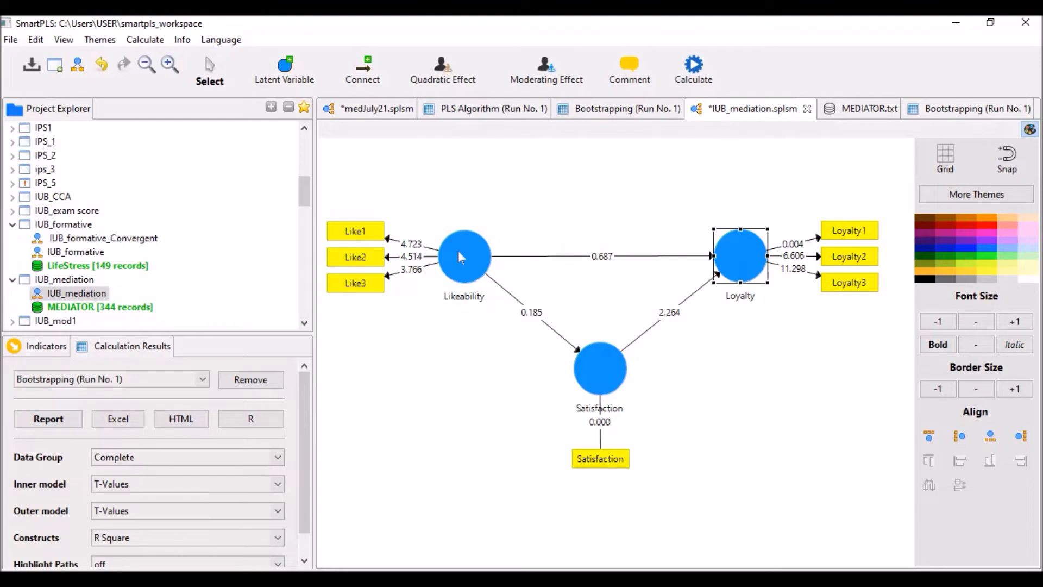
{"action": "left_click", "coordinate": [576, 357]}
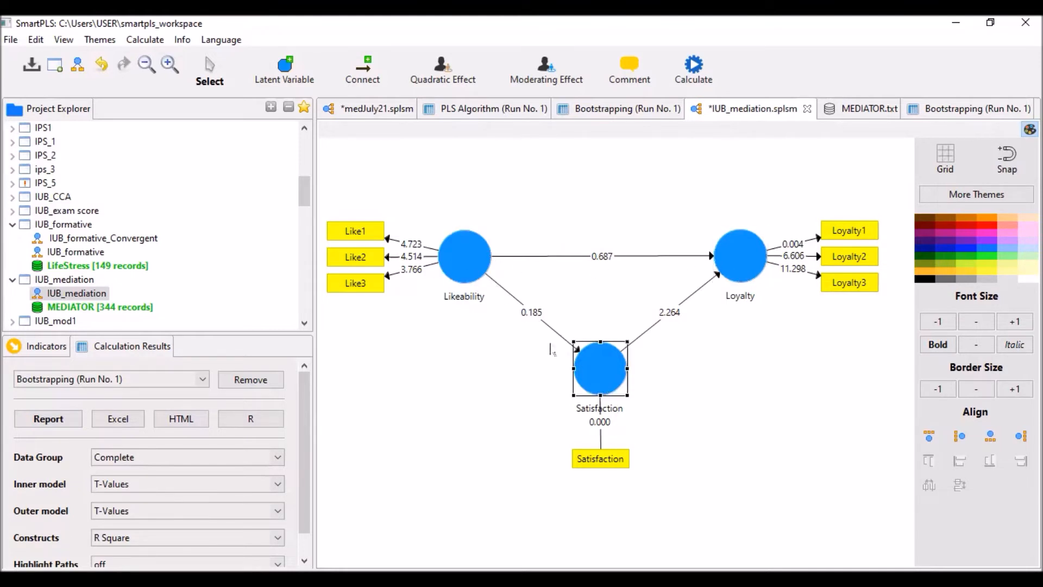
{"action": "left_click", "coordinate": [461, 255]}
{"action": "left_click", "coordinate": [753, 266]}
{"action": "left_click", "coordinate": [468, 265]}
{"action": "left_click", "coordinate": [736, 260]}
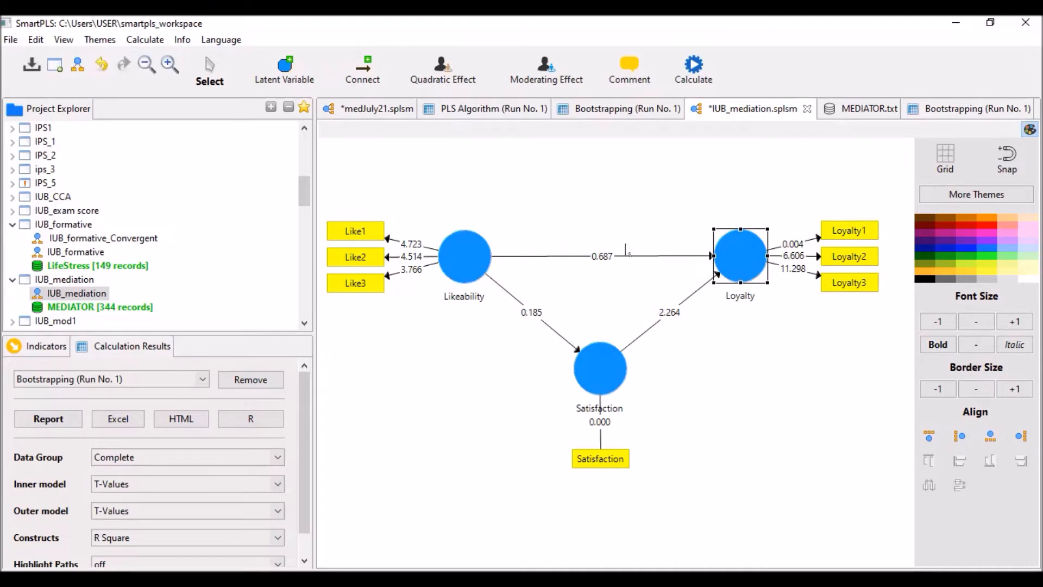
{"action": "left_click", "coordinate": [599, 364]}
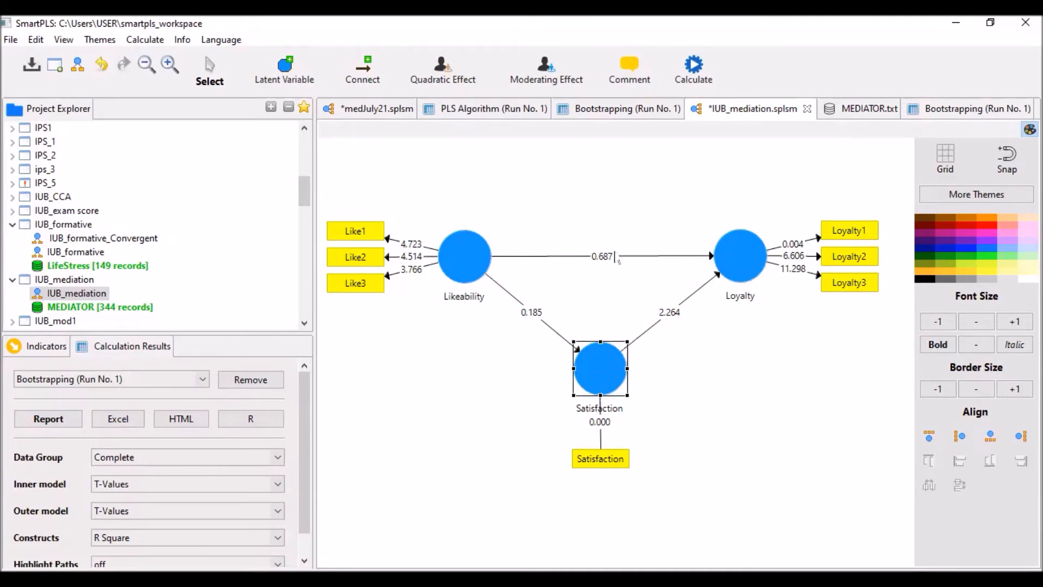
Inspect the direct Likeability to Loyalty connection and its T-value, and review Satisfaction as the mediator.
{"action": "left_click", "coordinate": [744, 265]}
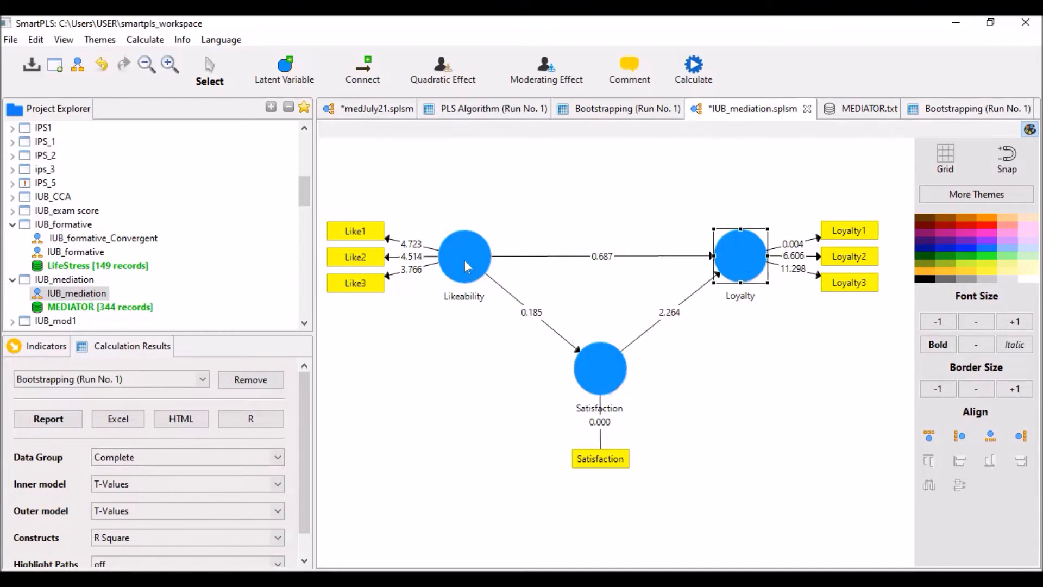
{"action": "left_click", "coordinate": [605, 257]}
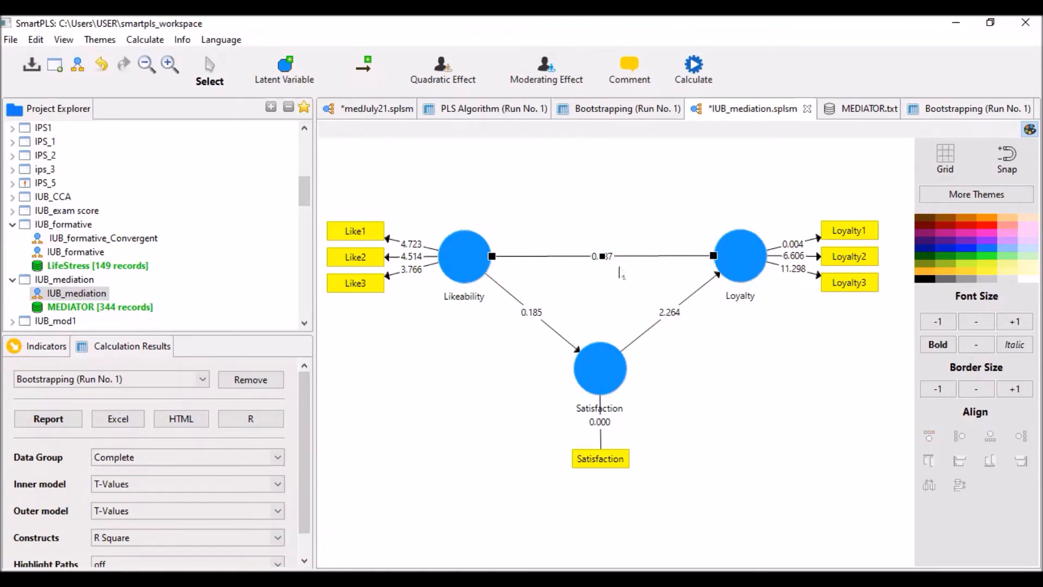
{"action": "left_click", "coordinate": [471, 256]}
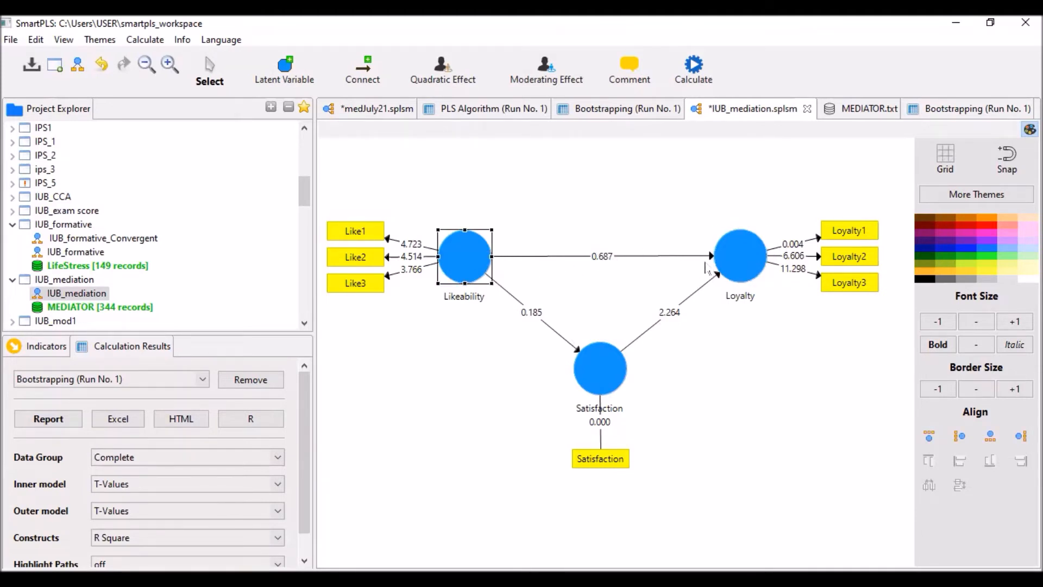
{"action": "left_click", "coordinate": [745, 261]}
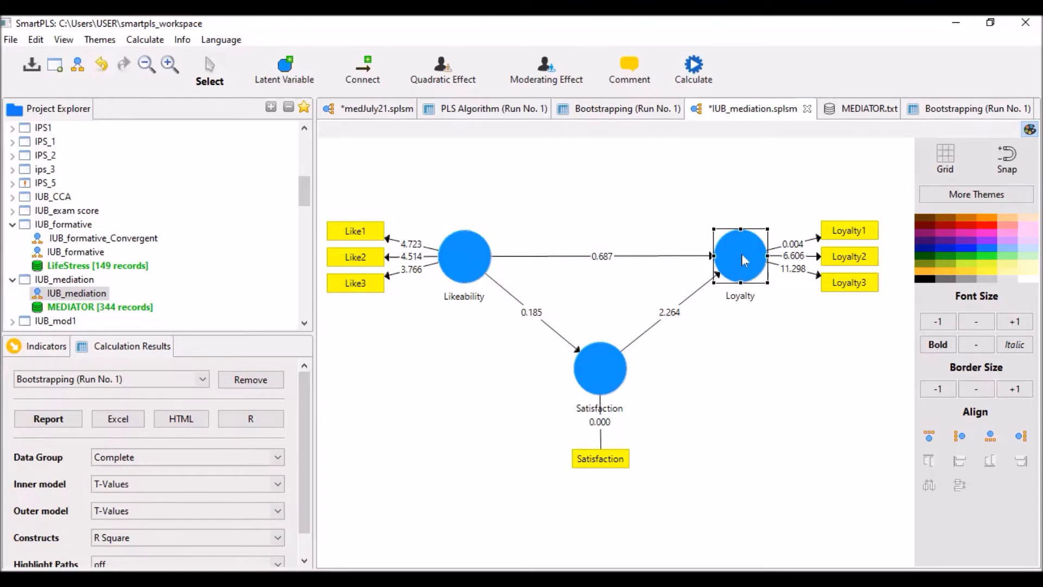
{"action": "left_click", "coordinate": [628, 262]}
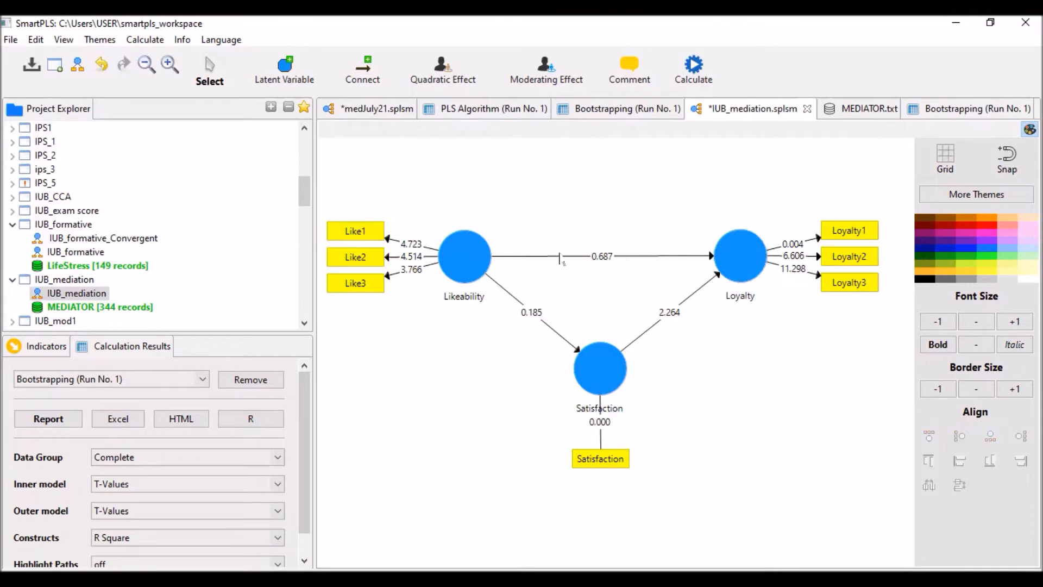
{"action": "left_click", "coordinate": [467, 255]}
{"action": "left_click", "coordinate": [743, 253]}
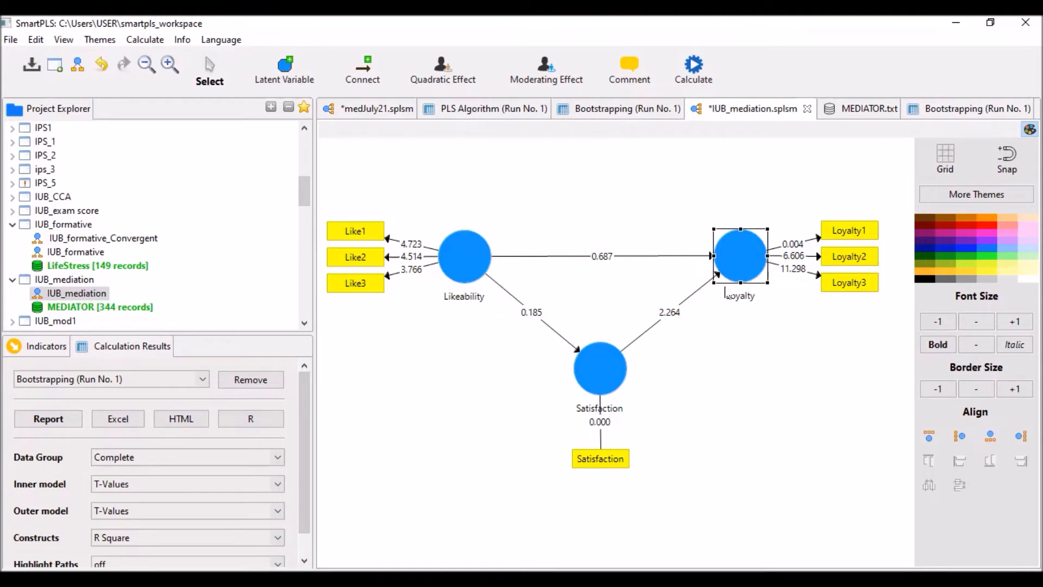
{"action": "left_click", "coordinate": [605, 366]}
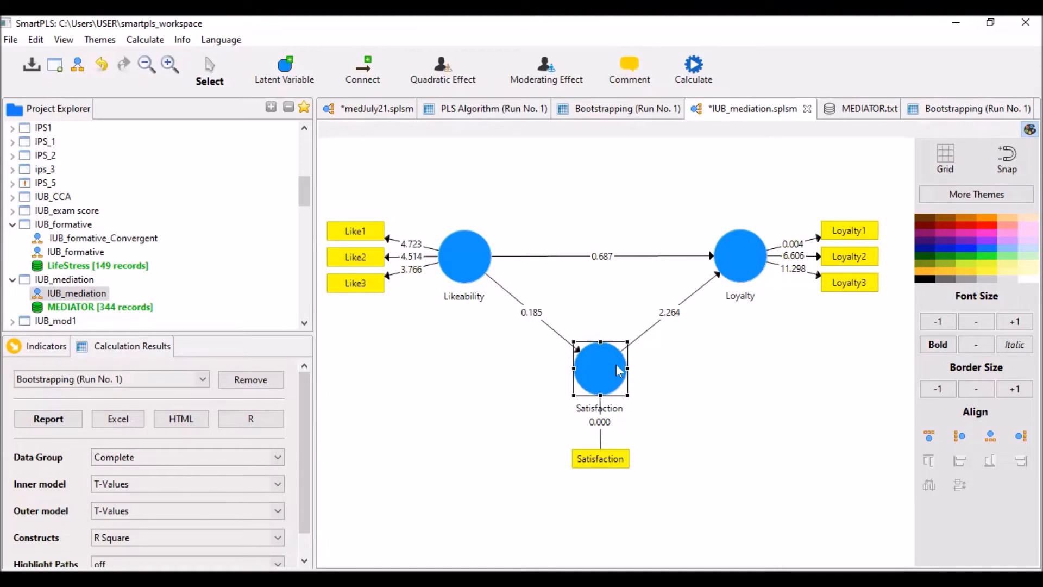
{"action": "left_click", "coordinate": [738, 361]}
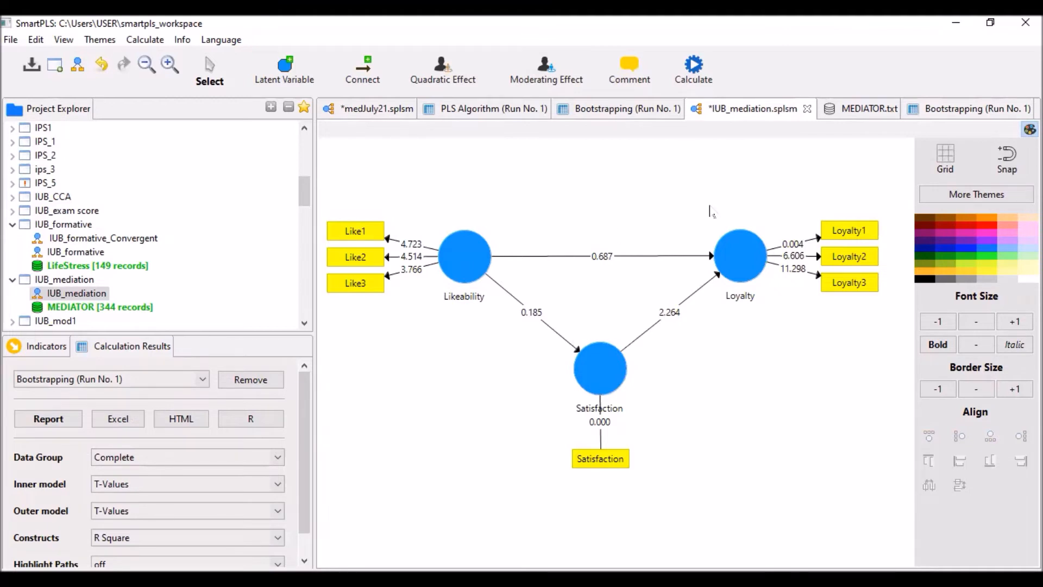
Close the MEDIATOR.txt data view and the IUB_mediation bootstrapping report, leaving the IUB_mediation diagram open.
{"action": "left_click", "coordinate": [876, 113]}
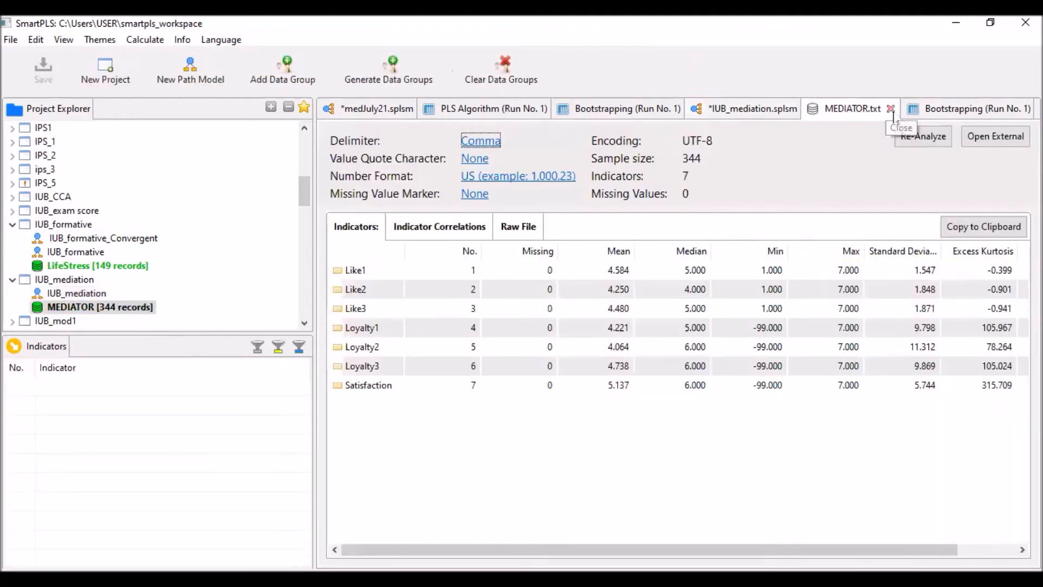
{"action": "left_click", "coordinate": [891, 110]}
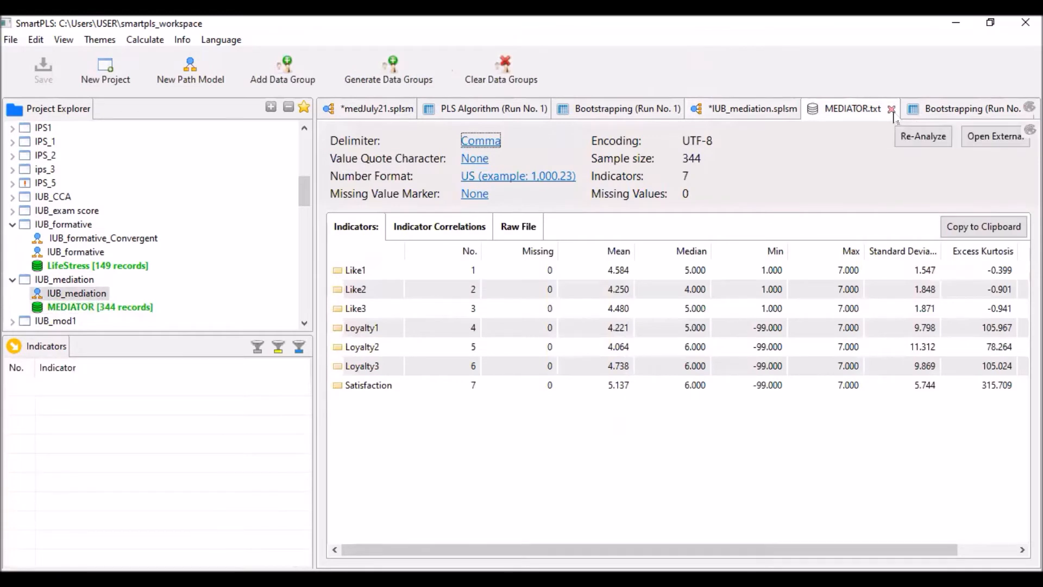
{"action": "left_click", "coordinate": [924, 114]}
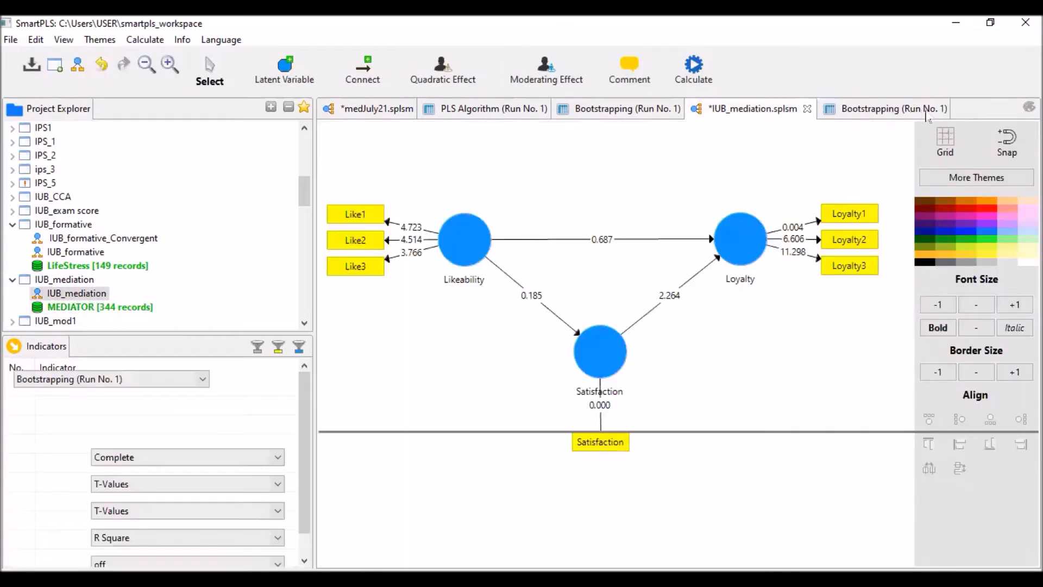
{"action": "left_click", "coordinate": [940, 111]}
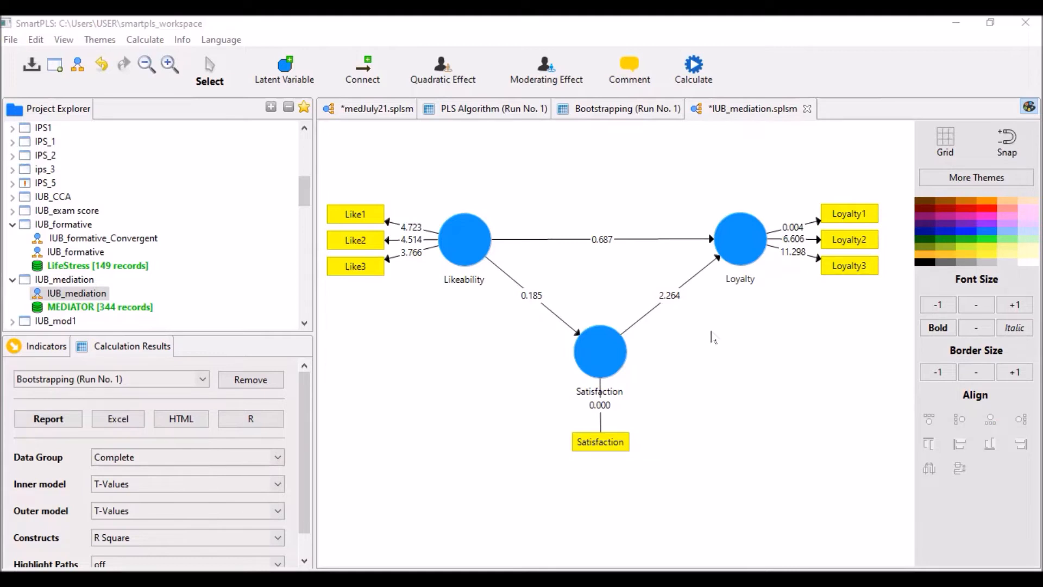
{"action": "left_click", "coordinate": [716, 362]}
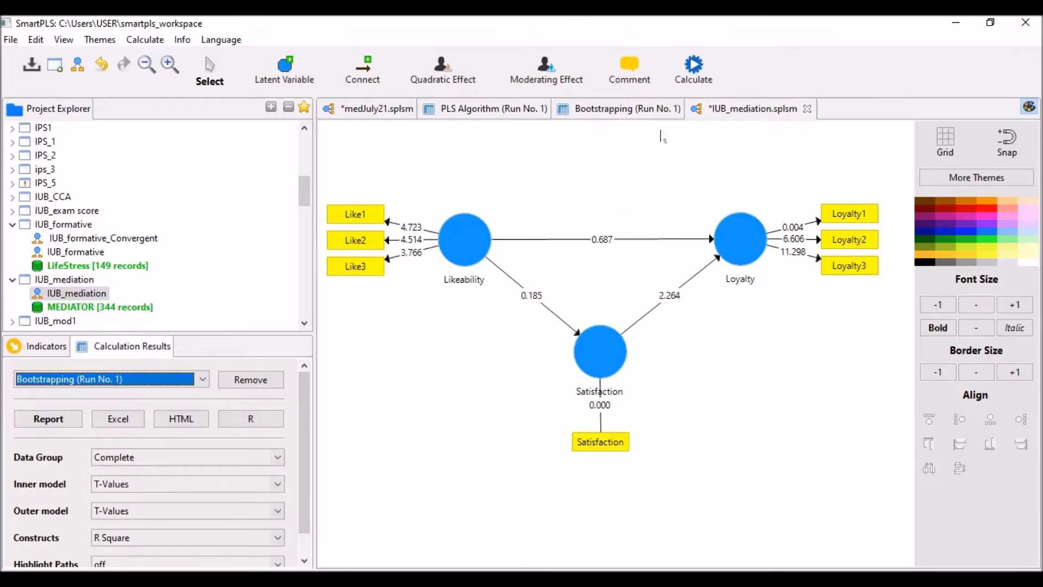
Return to the medJuly21 diagram and shift Knowledge sharing slightly lower and No of conferences attended down and to the right.
{"action": "left_click", "coordinate": [623, 114]}
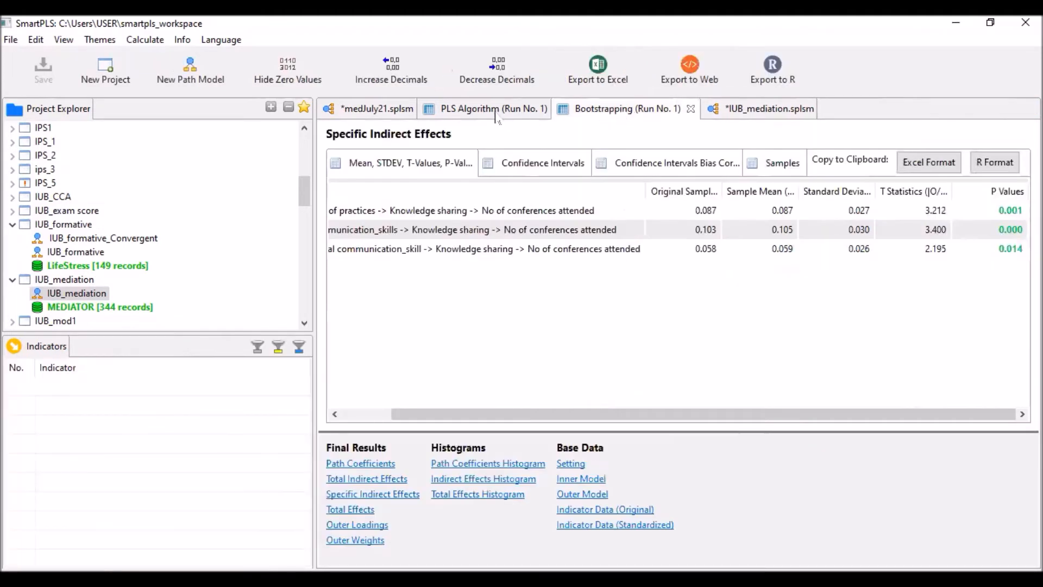
{"action": "left_click", "coordinate": [492, 111]}
{"action": "left_click", "coordinate": [348, 111]}
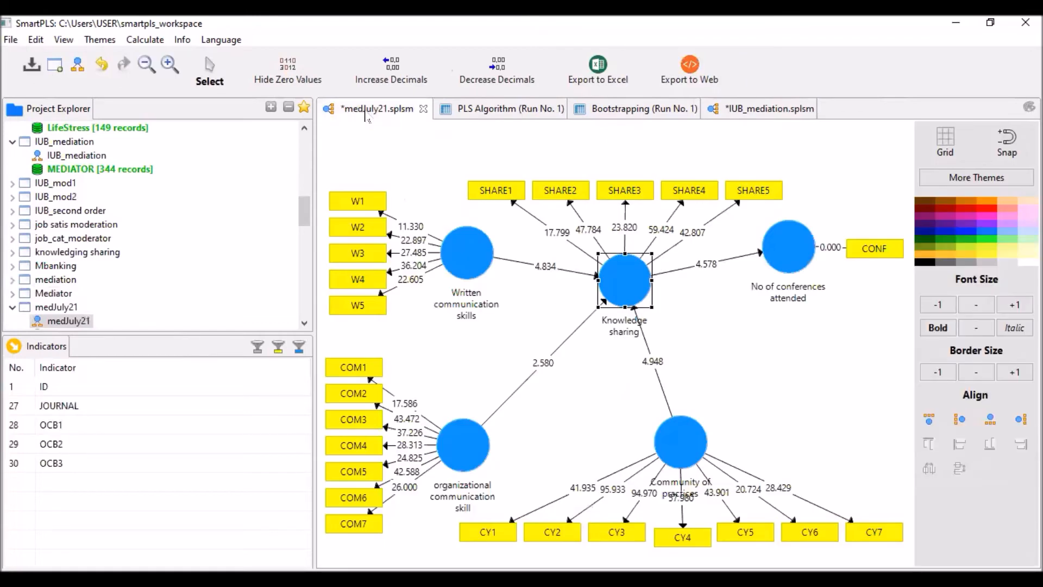
{"action": "left_click_drag", "start_coordinate": [630, 280], "coordinate": [667, 314]}
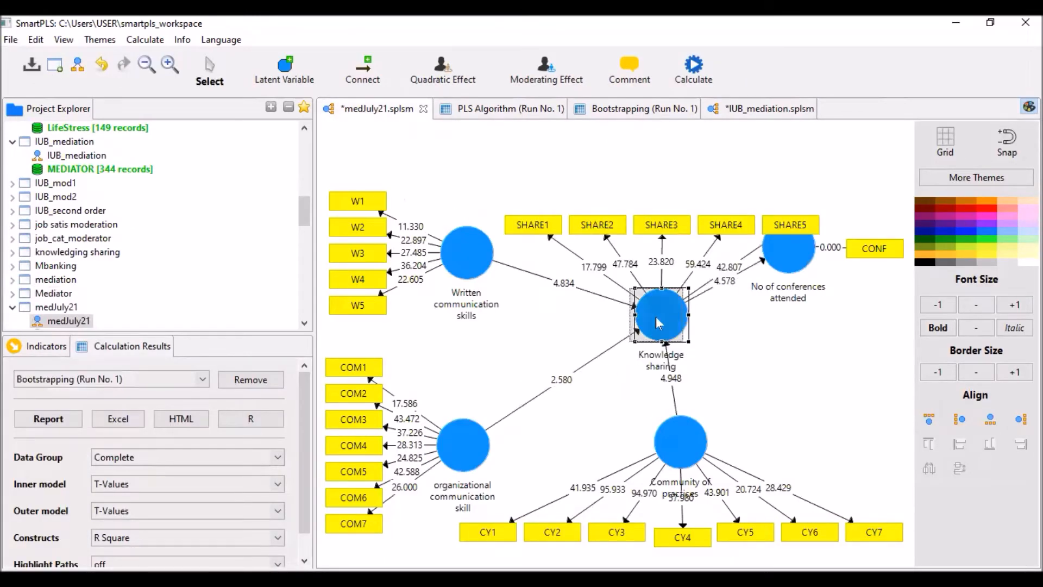
{"action": "left_click_drag", "start_coordinate": [647, 321], "coordinate": [645, 321]}
{"action": "left_click_drag", "start_coordinate": [797, 253], "coordinate": [838, 288]}
Connect Community of practices, Written communication skills and organizational communication skill directly to No of conferences attended.
{"action": "left_click", "coordinate": [364, 76]}
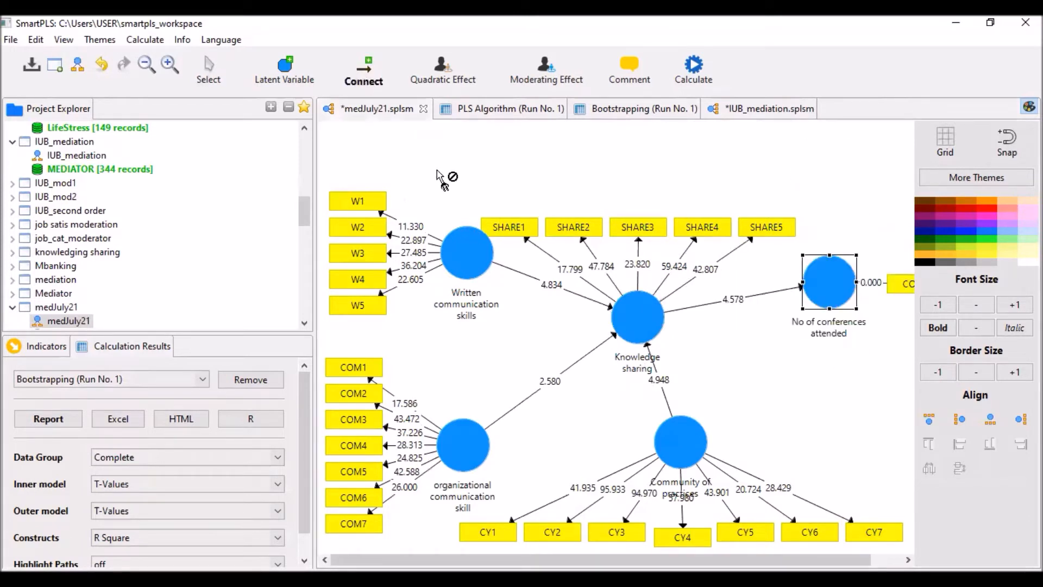
{"action": "left_click", "coordinate": [694, 457]}
{"action": "left_click", "coordinate": [815, 303]}
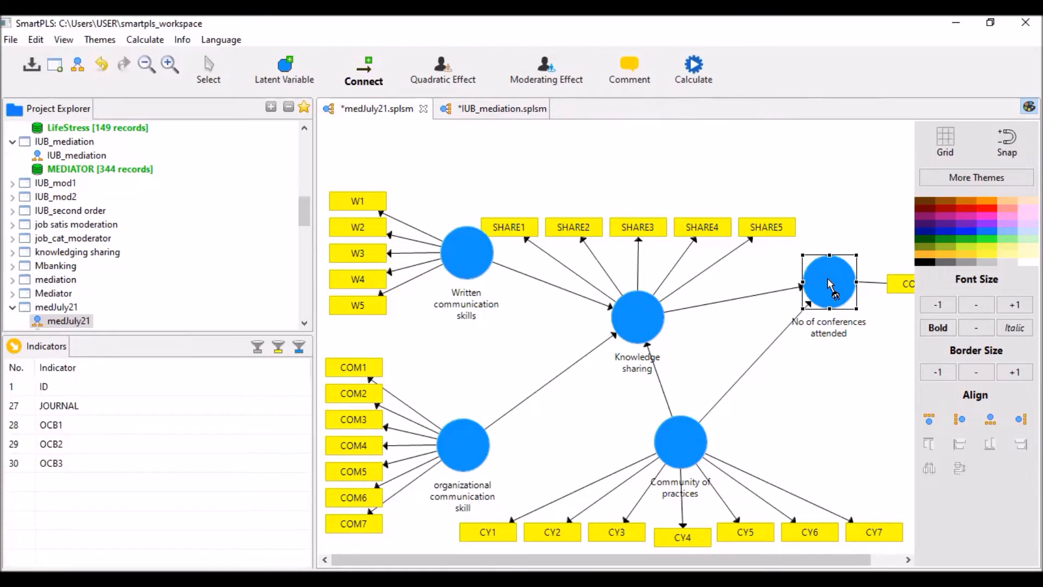
{"action": "left_click", "coordinate": [478, 258]}
{"action": "left_click", "coordinate": [823, 302]}
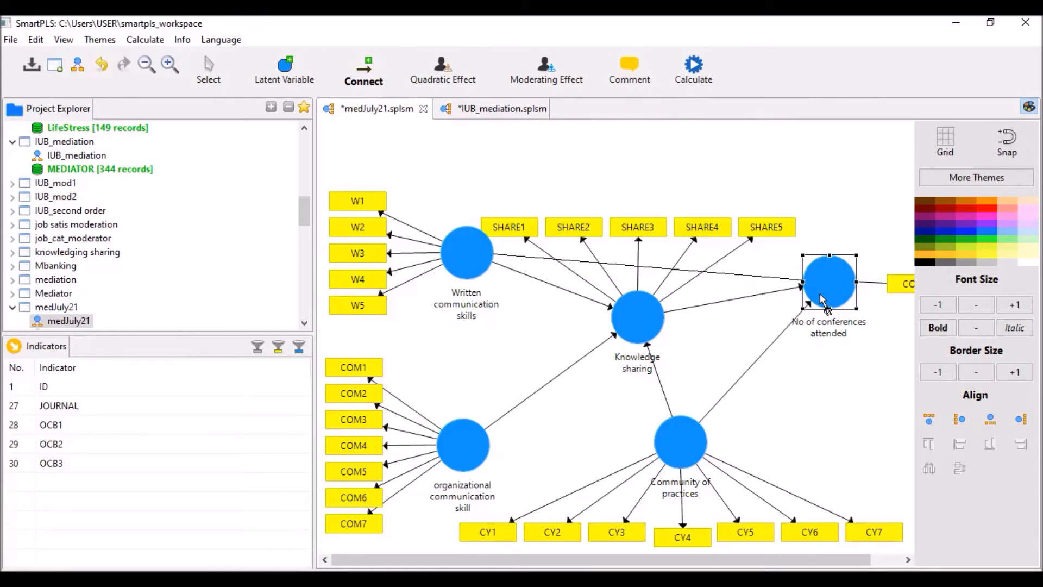
{"action": "left_click", "coordinate": [466, 440]}
{"action": "left_click", "coordinate": [830, 305]}
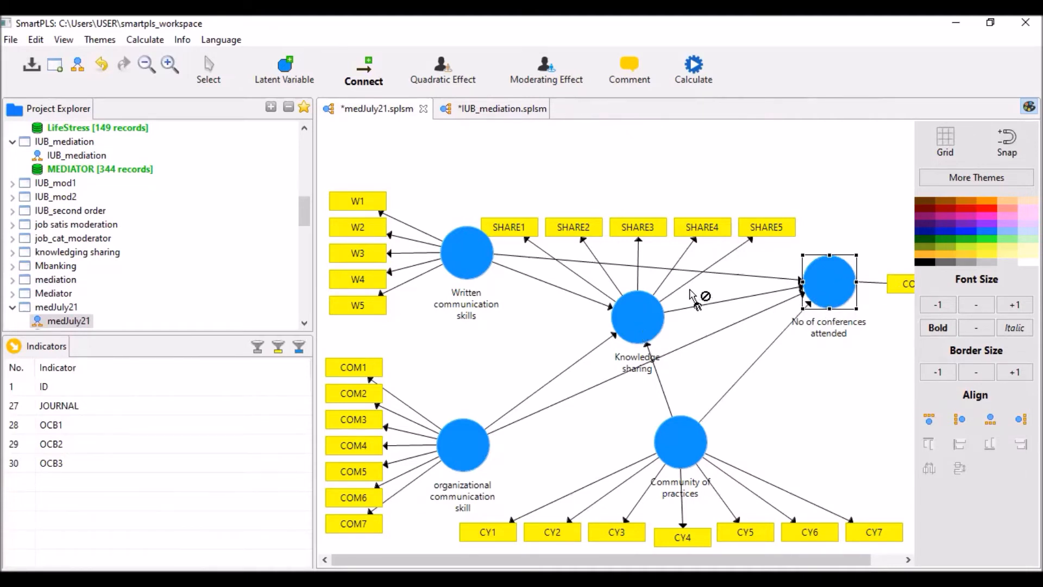
Move Knowledge sharing with its indicators above the direct paths, straight above Community of practices.
{"action": "left_click", "coordinate": [208, 80]}
{"action": "left_click_drag", "start_coordinate": [634, 329], "coordinate": [623, 174]}
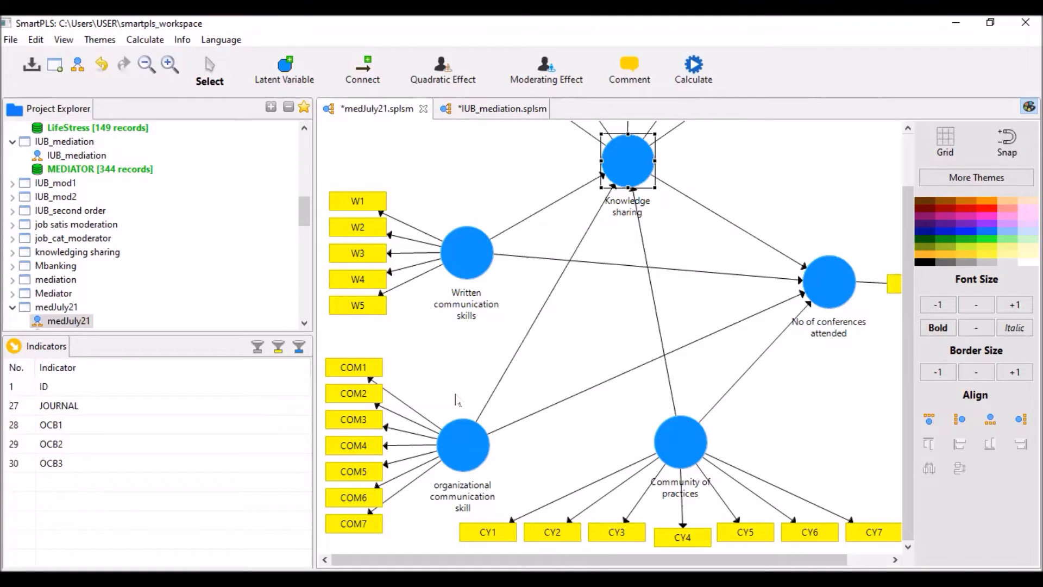
{"action": "left_click_drag", "start_coordinate": [631, 171], "coordinate": [687, 189]}
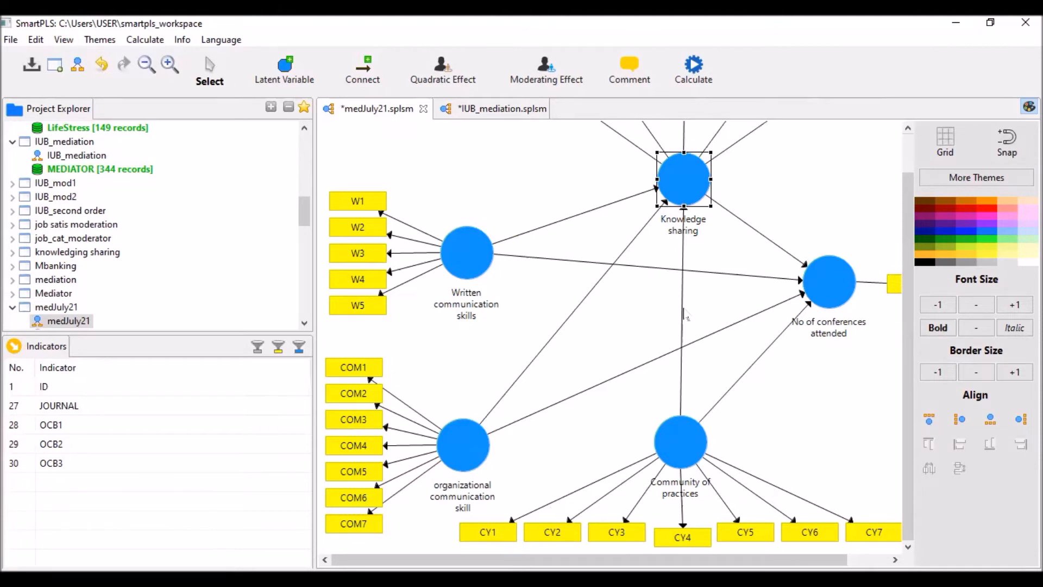
Run Bootstrapping on medJuly21 with the existing settings and widen the Path Coefficients name column to show full path names.
{"action": "left_click", "coordinate": [694, 70]}
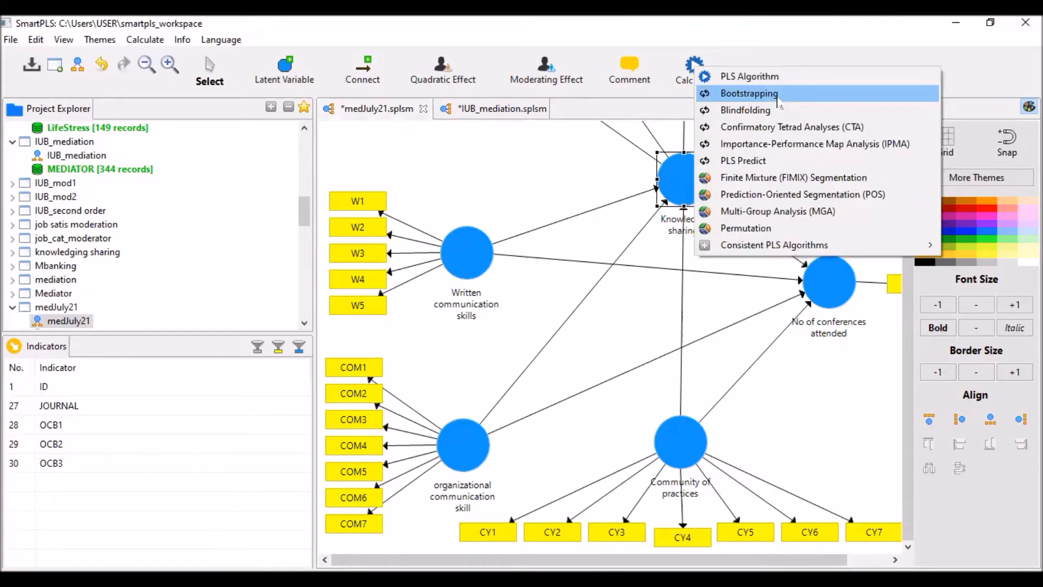
{"action": "left_click", "coordinate": [777, 97]}
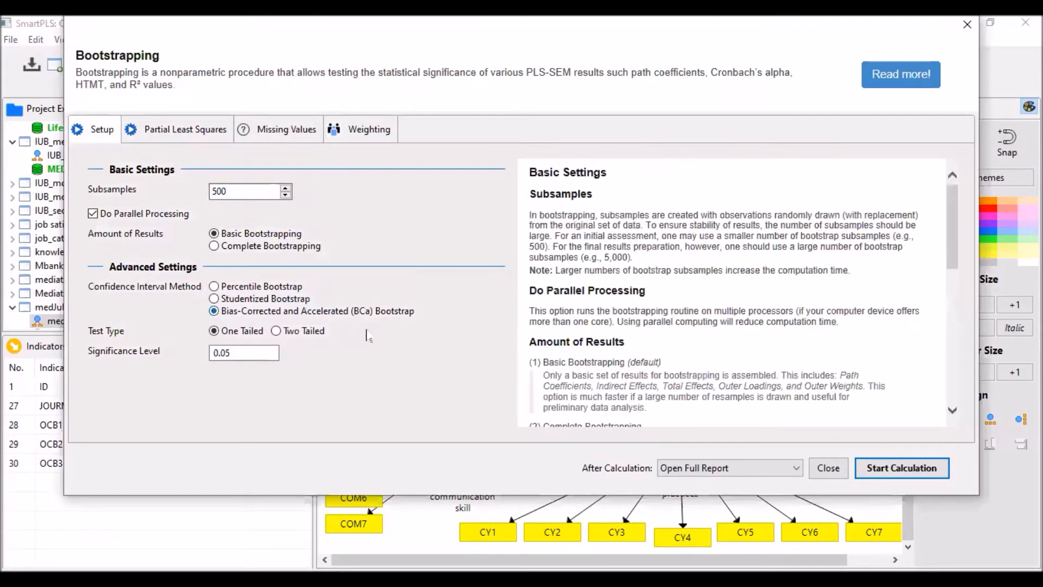
{"action": "left_click", "coordinate": [905, 478]}
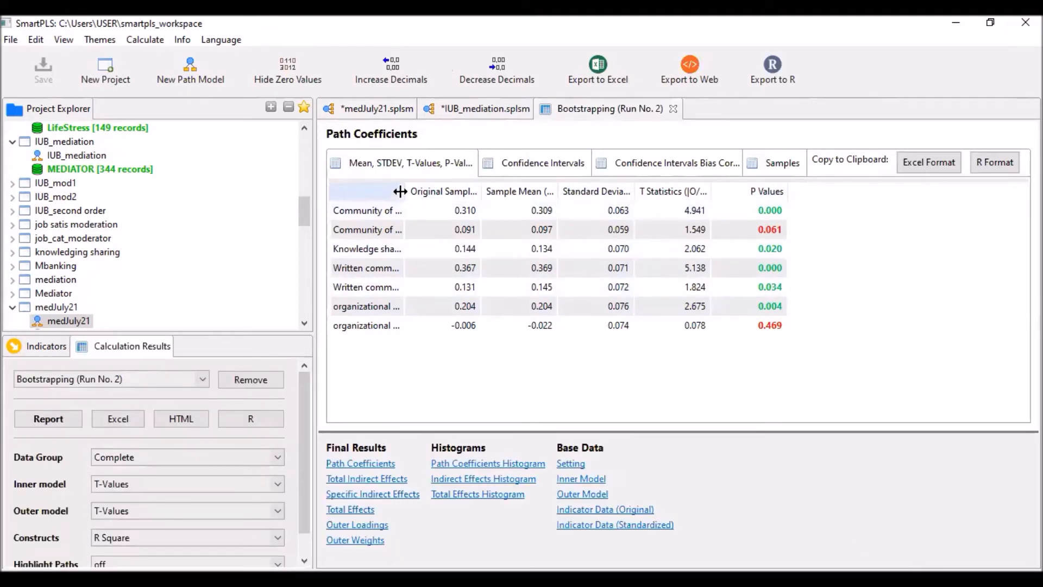
{"action": "left_click_drag", "start_coordinate": [405, 191], "coordinate": [640, 203]}
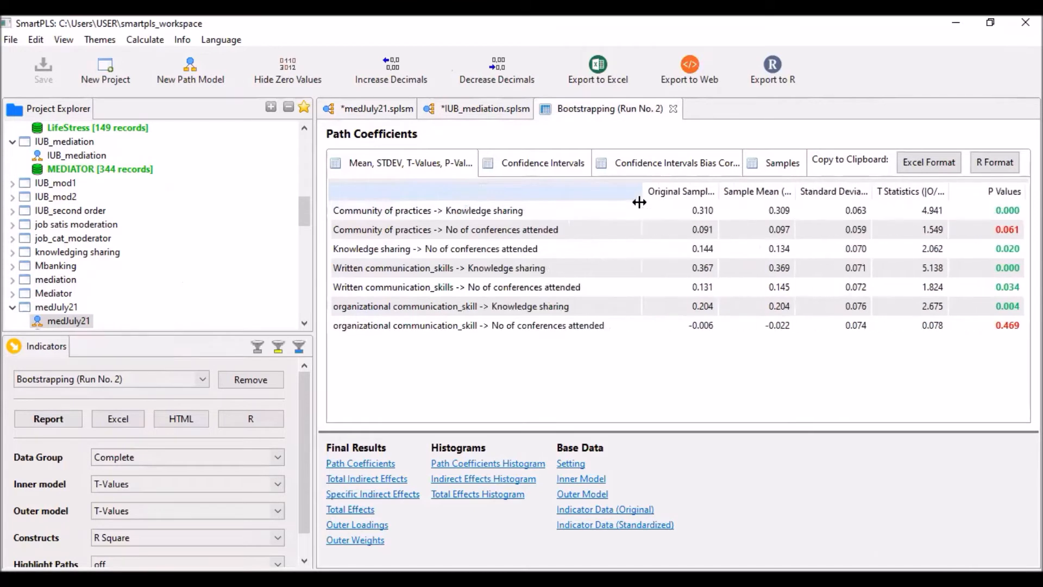
Examine the T statistics and P values of the direct paths to No of conferences attended under Path Coefficients.
{"action": "left_click", "coordinate": [361, 212]}
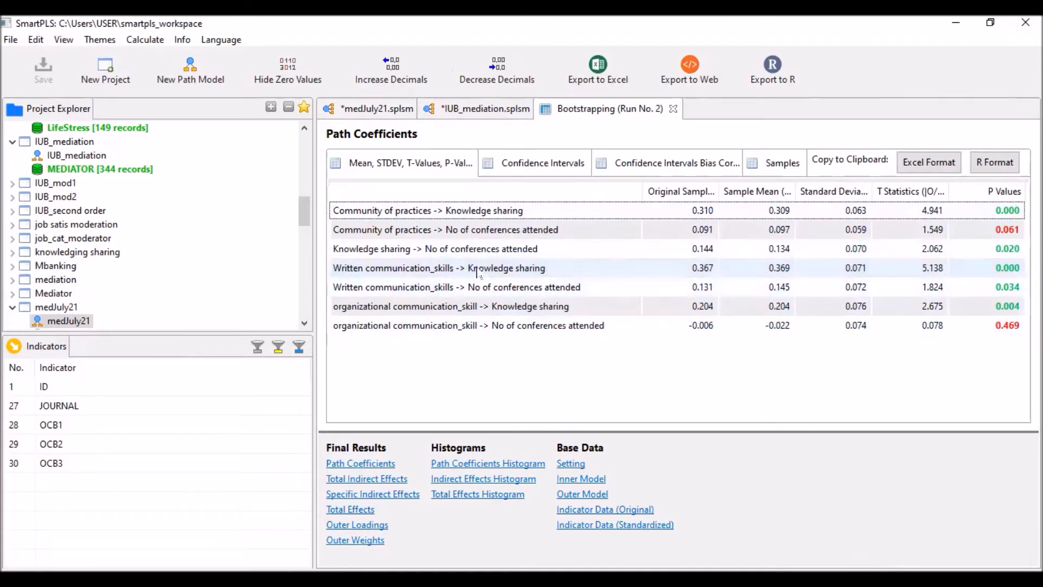
{"action": "left_click", "coordinate": [475, 253]}
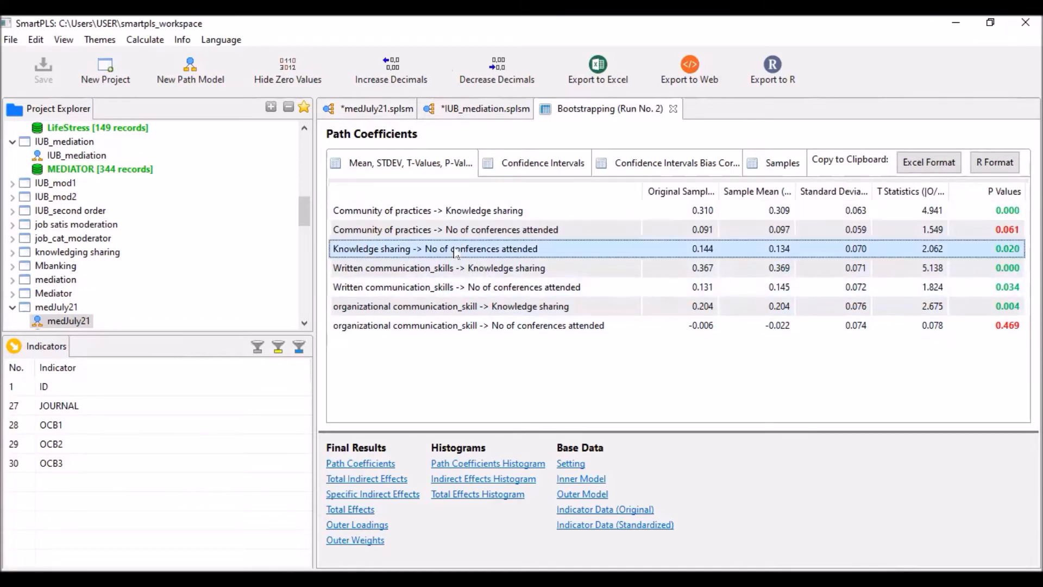
{"action": "left_click", "coordinate": [473, 233]}
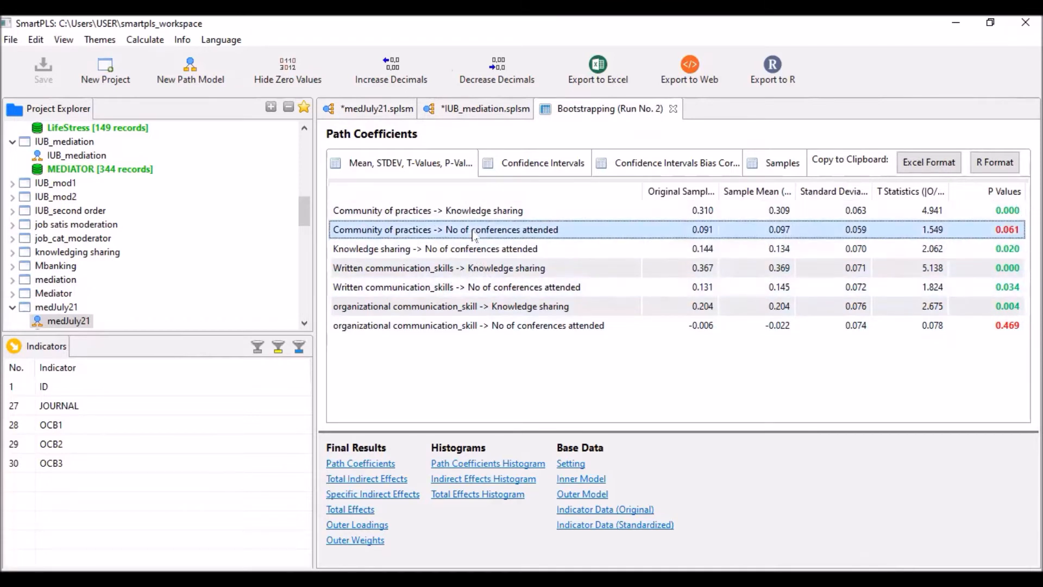
{"action": "left_click", "coordinate": [504, 291]}
{"action": "left_click", "coordinate": [524, 327]}
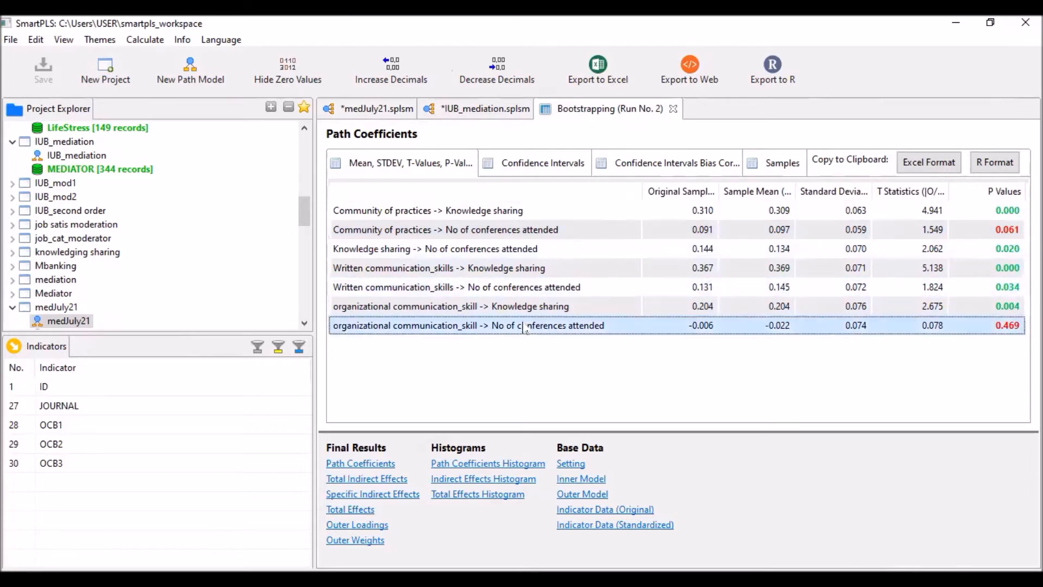
{"action": "left_click", "coordinate": [506, 288]}
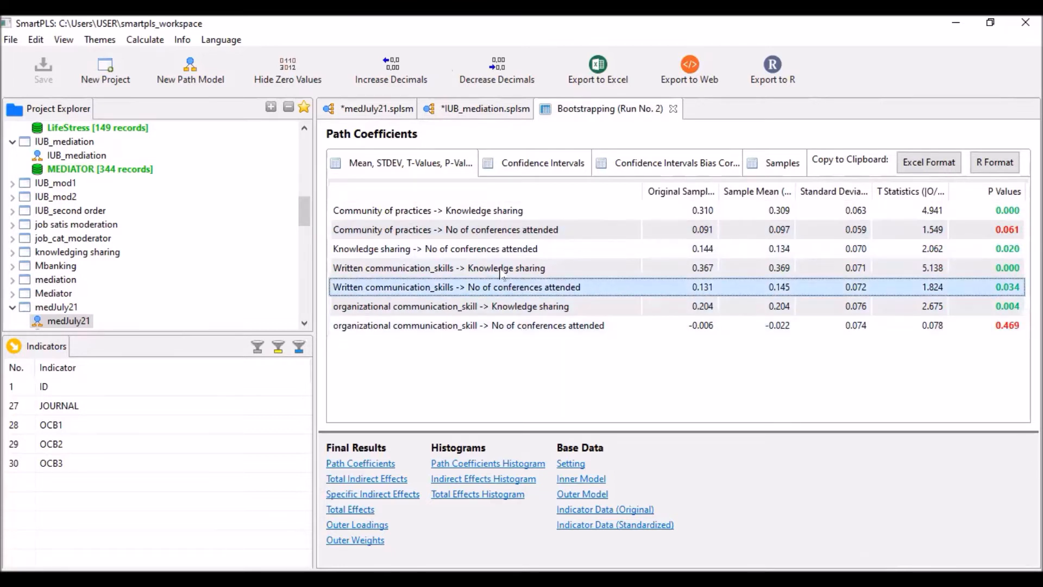
{"action": "left_click", "coordinate": [493, 251]}
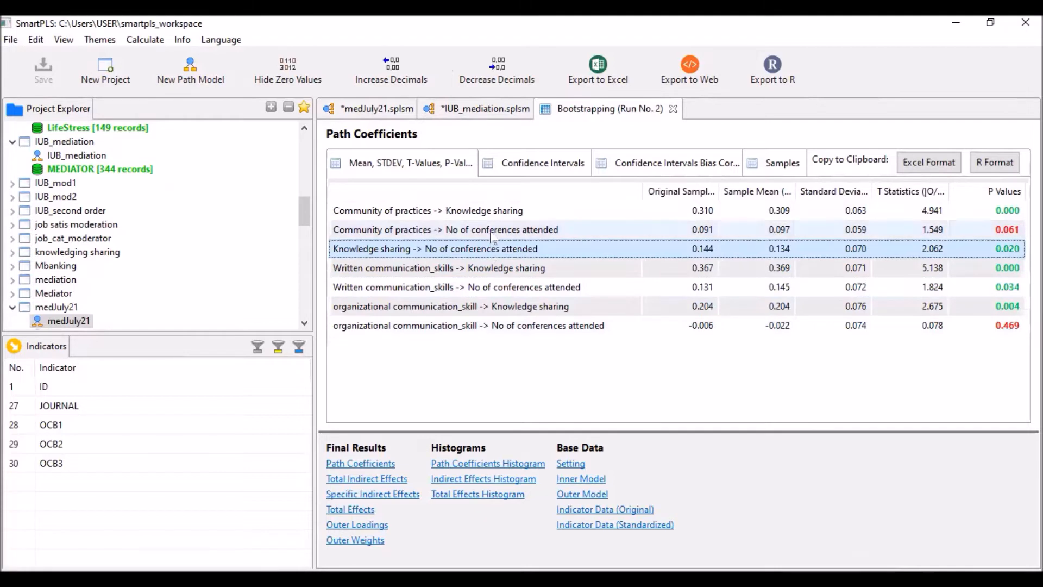
{"action": "left_click", "coordinate": [491, 233]}
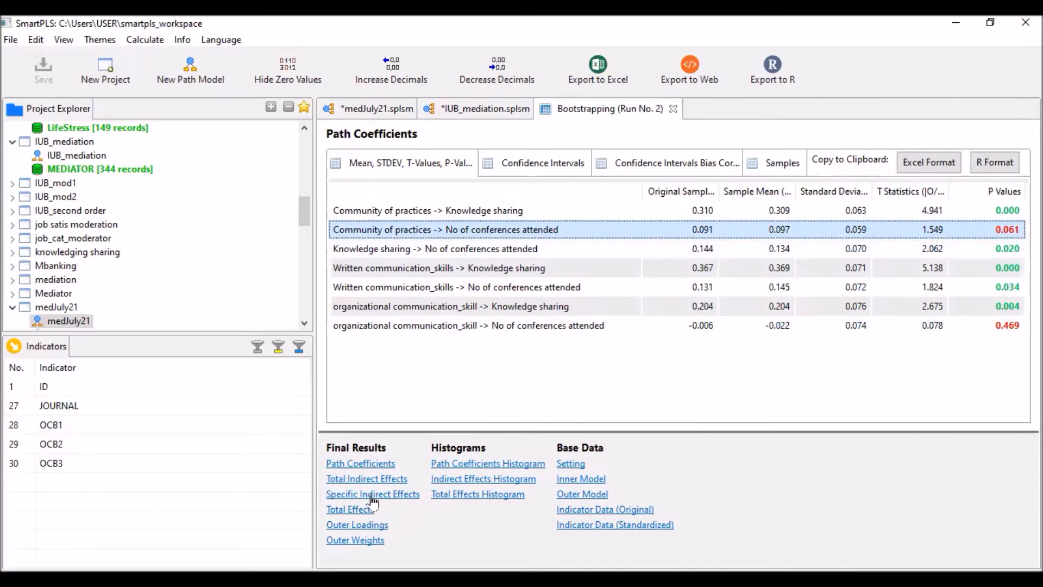
Show the Specific Indirect Effects results and widen the name column to read the full paths through Knowledge sharing.
{"action": "left_click", "coordinate": [372, 494]}
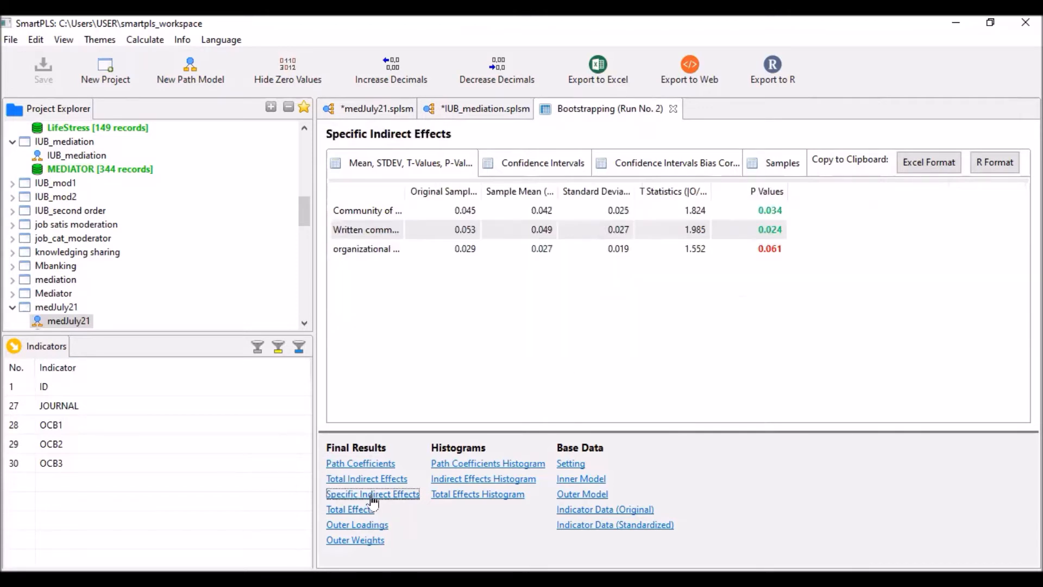
{"action": "left_click_drag", "start_coordinate": [472, 209], "coordinate": [585, 209]}
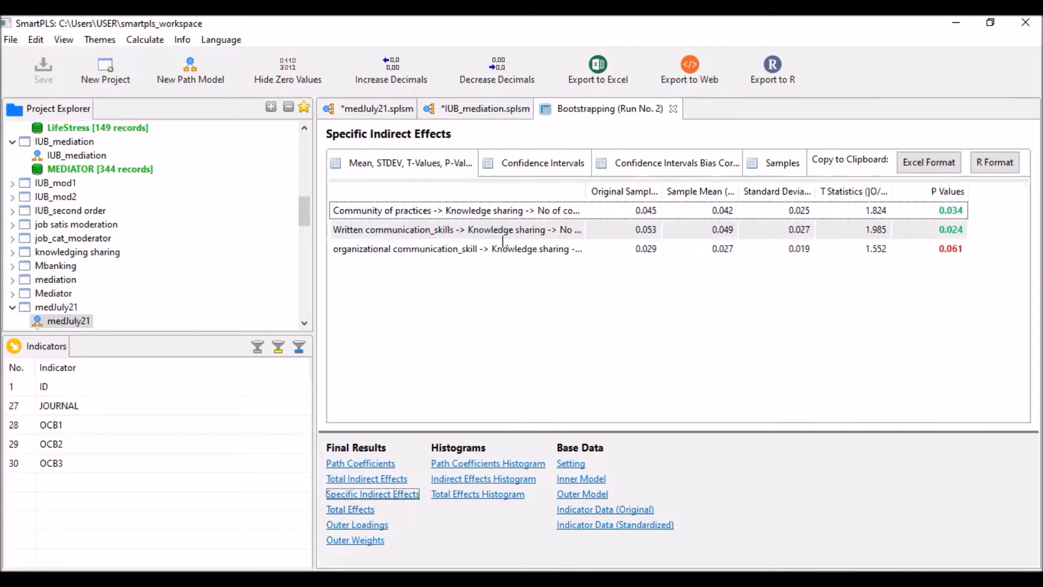
{"action": "left_click", "coordinate": [448, 214]}
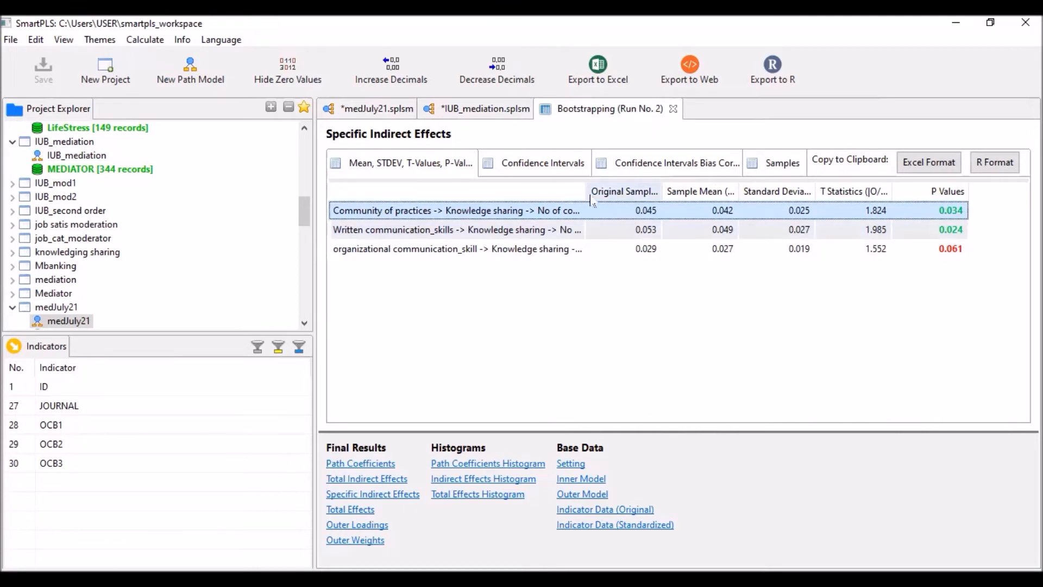
{"action": "left_click_drag", "start_coordinate": [582, 190], "coordinate": [702, 210]}
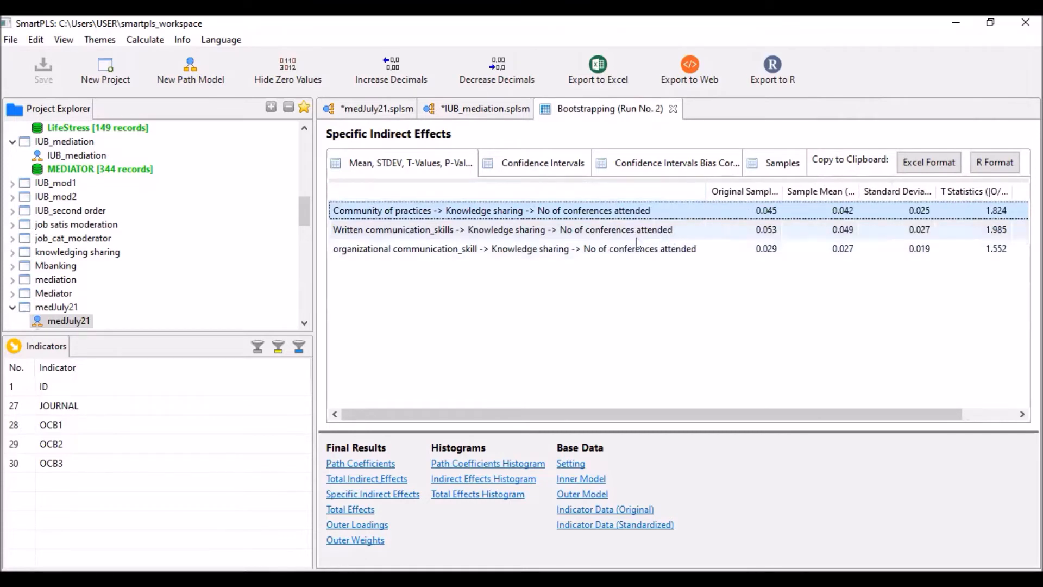
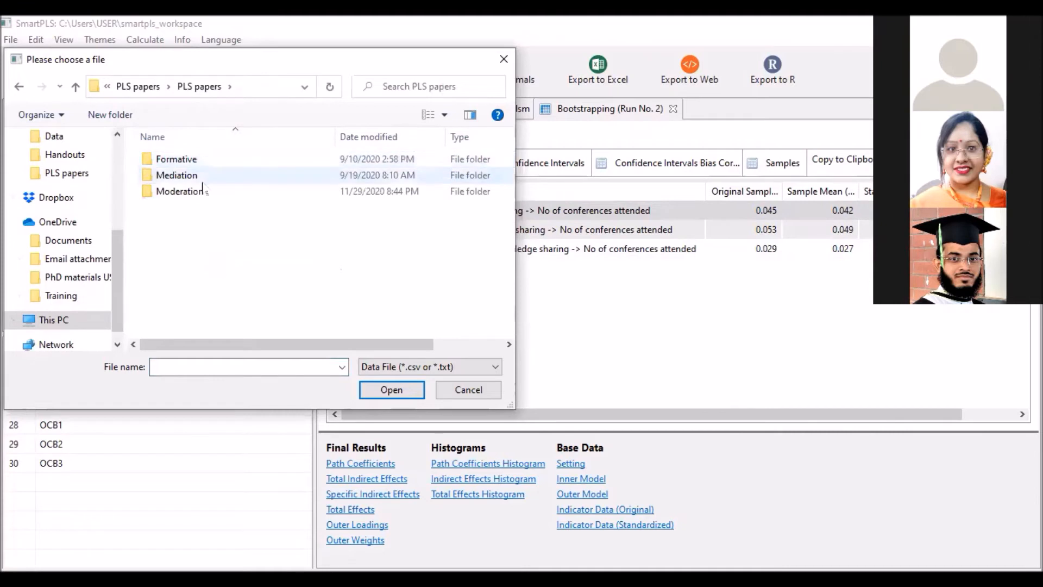
Import the JOBSAT-cat data file from the Moderation/moderator folder into the mod_July 21 project and open its path model.
{"action": "double_click", "coordinate": [198, 193]}
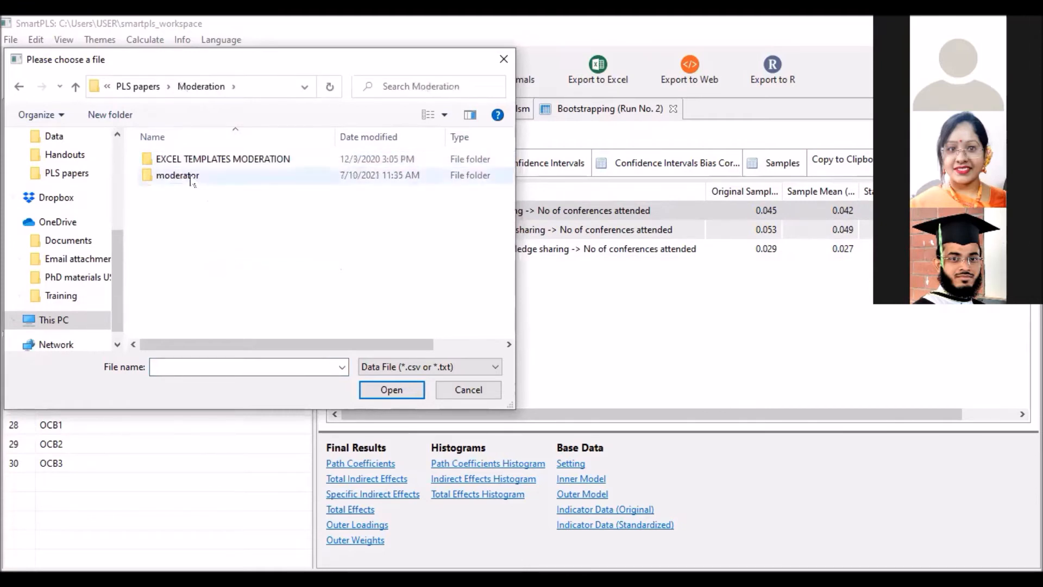
{"action": "double_click", "coordinate": [191, 178]}
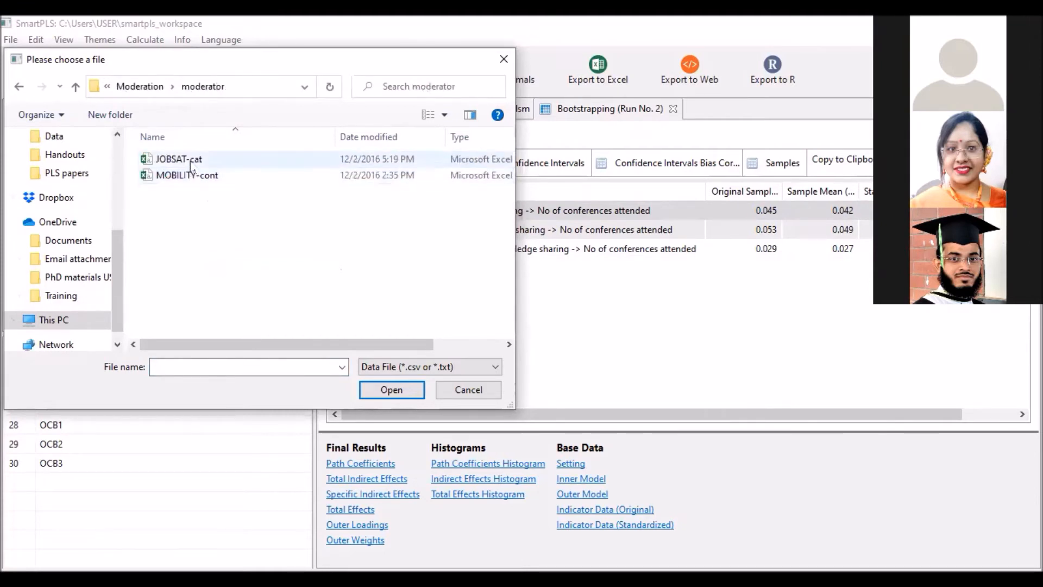
{"action": "left_click", "coordinate": [193, 159]}
{"action": "left_click", "coordinate": [374, 389]}
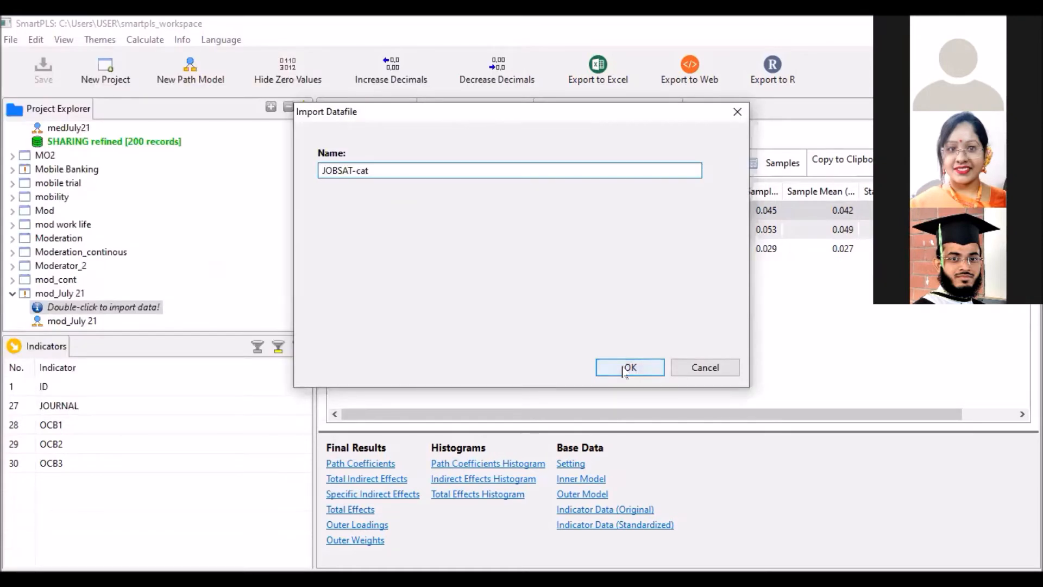
{"action": "left_click", "coordinate": [626, 368]}
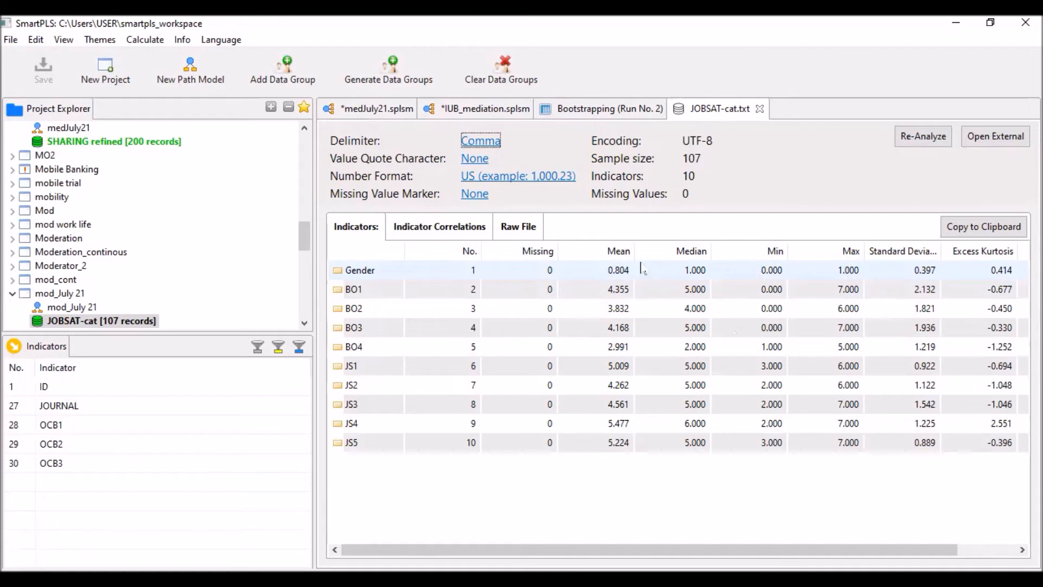
{"action": "left_click", "coordinate": [82, 307]}
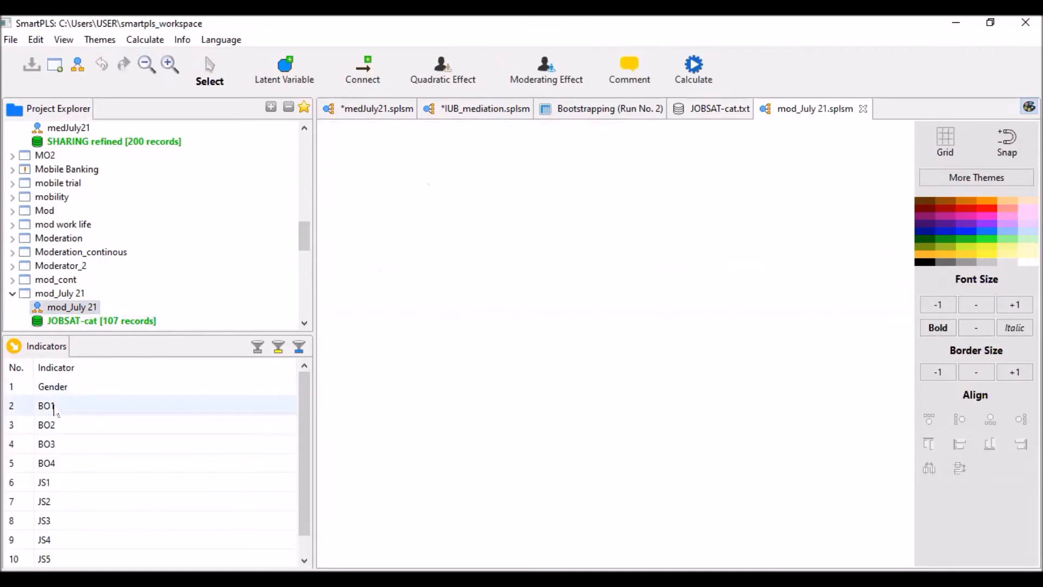
Create three latent variables in the model: one from BO1 to BO4, one from JS1 to JS5, and one from Gender.
{"action": "left_click", "coordinate": [54, 462]}
{"action": "left_click_drag", "start_coordinate": [56, 412], "coordinate": [431, 268]}
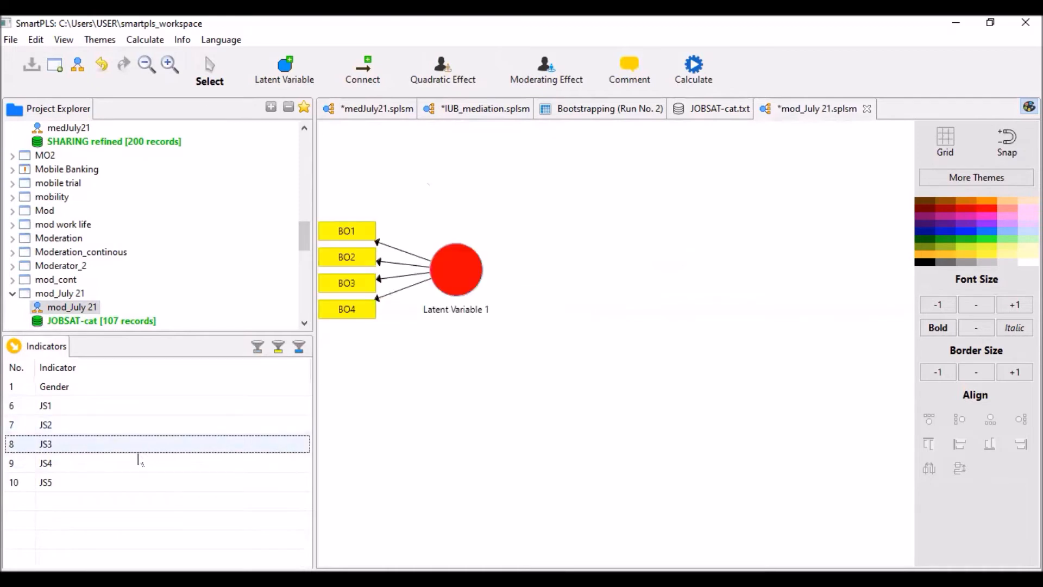
{"action": "left_click", "coordinate": [54, 407]}
{"action": "left_click", "coordinate": [65, 482], "text": "shift"}
{"action": "left_click_drag", "start_coordinate": [70, 452], "coordinate": [727, 331]}
{"action": "left_click_drag", "start_coordinate": [80, 390], "coordinate": [675, 300]}
Line up the BO and JS constructs at the same height and align the JS indicators to the right of their construct.
{"action": "left_click_drag", "start_coordinate": [743, 341], "coordinate": [747, 268]}
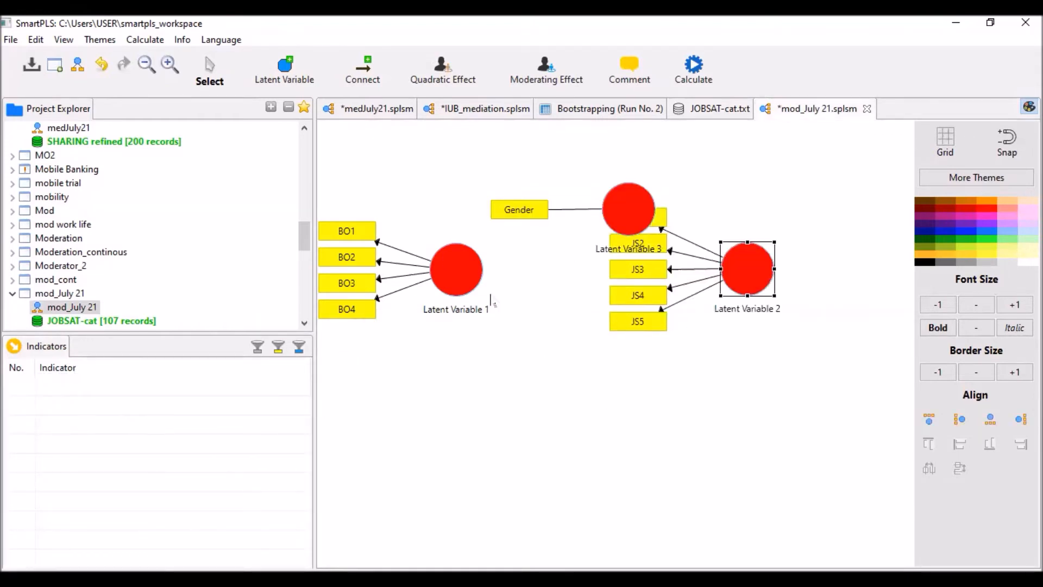
{"action": "left_click_drag", "start_coordinate": [446, 270], "coordinate": [451, 320]}
{"action": "left_click_drag", "start_coordinate": [746, 269], "coordinate": [761, 317]}
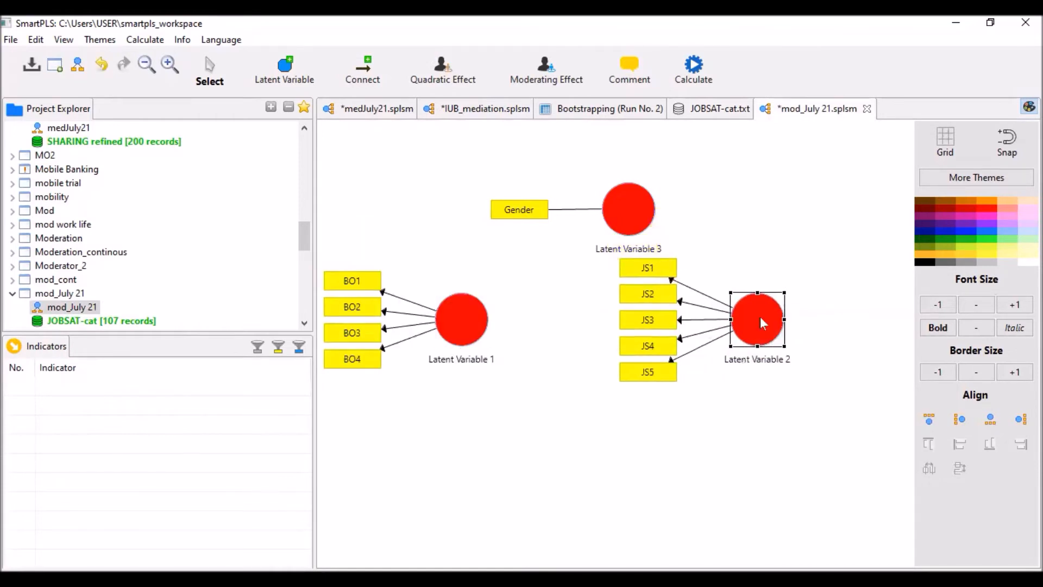
{"action": "right_click", "coordinate": [760, 317]}
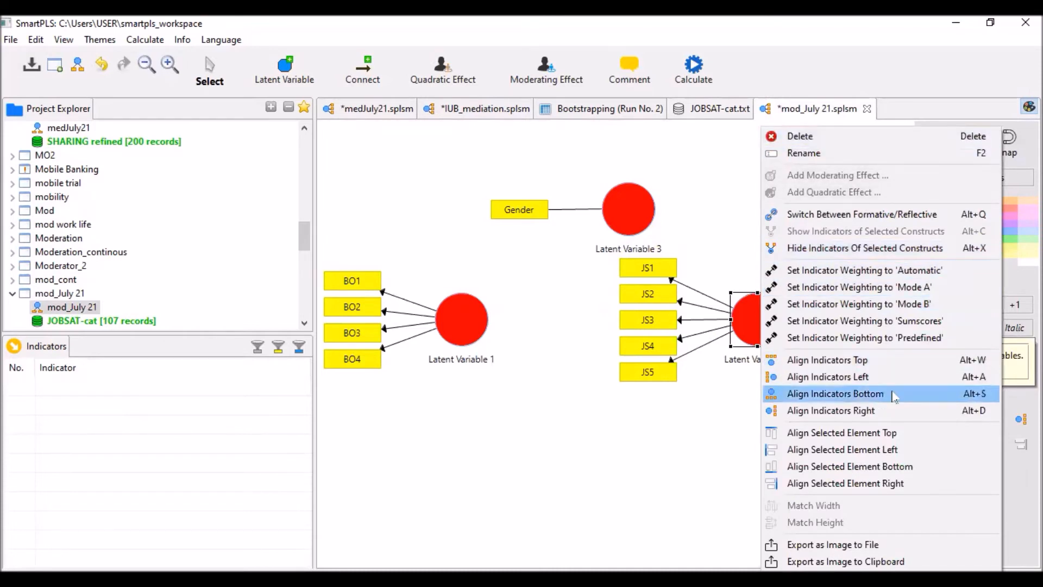
{"action": "left_click", "coordinate": [893, 412]}
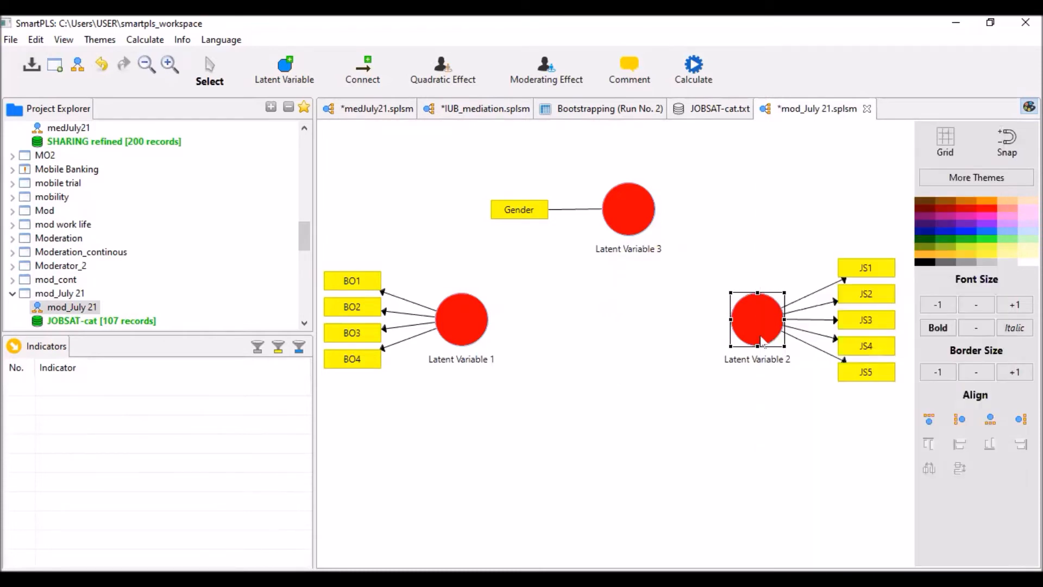
Move the Gender indicator's construct below and between the other two constructs and align its indicator to the bottom.
{"action": "left_click", "coordinate": [621, 209]}
{"action": "left_click_drag", "start_coordinate": [622, 210], "coordinate": [615, 439]}
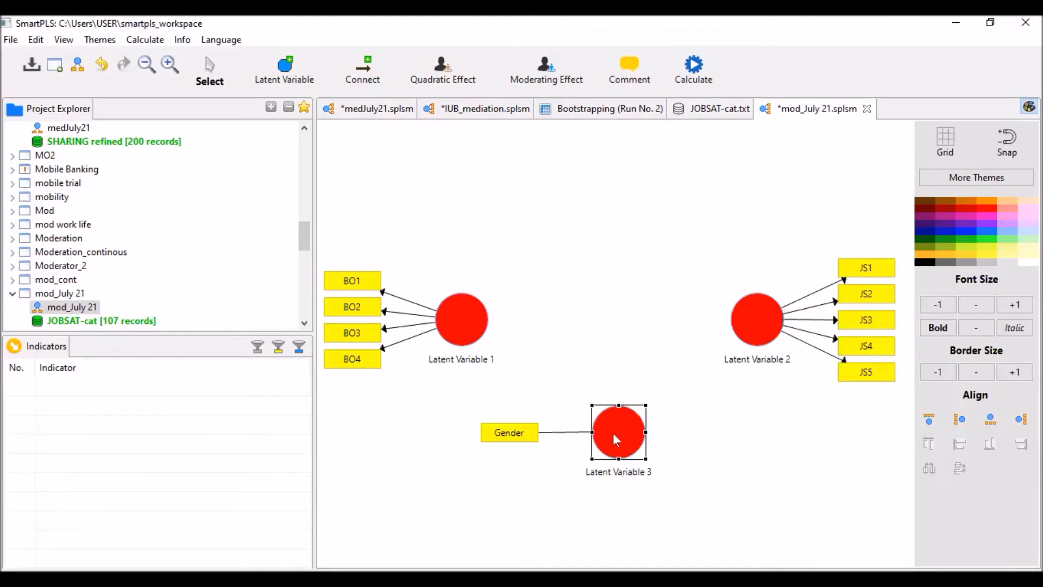
{"action": "right_click", "coordinate": [614, 433]}
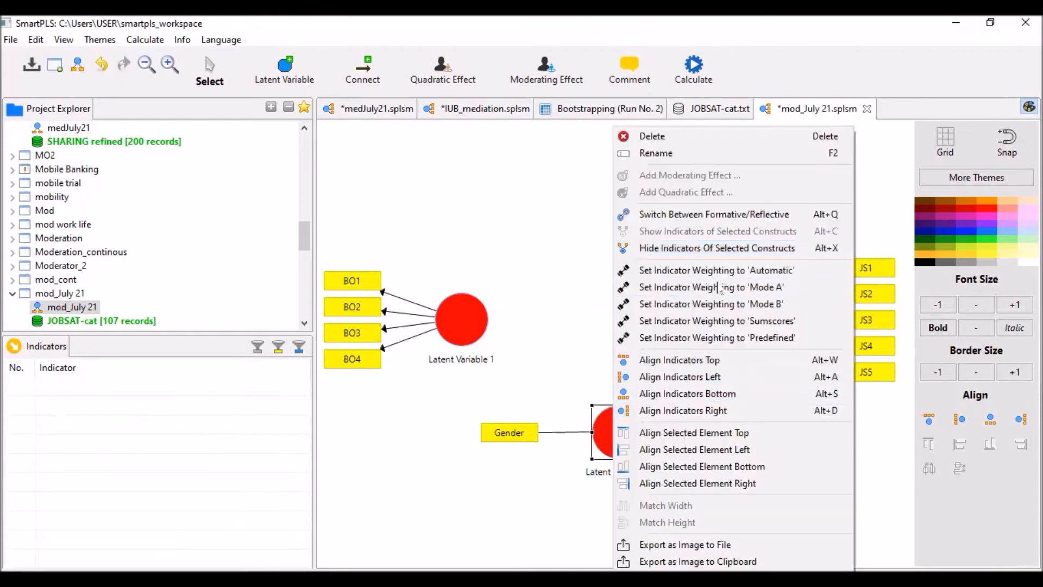
{"action": "left_click", "coordinate": [759, 398]}
Rename the construct with the BO indicators as Burnout.
{"action": "left_click", "coordinate": [462, 323]}
{"action": "right_click", "coordinate": [461, 319]}
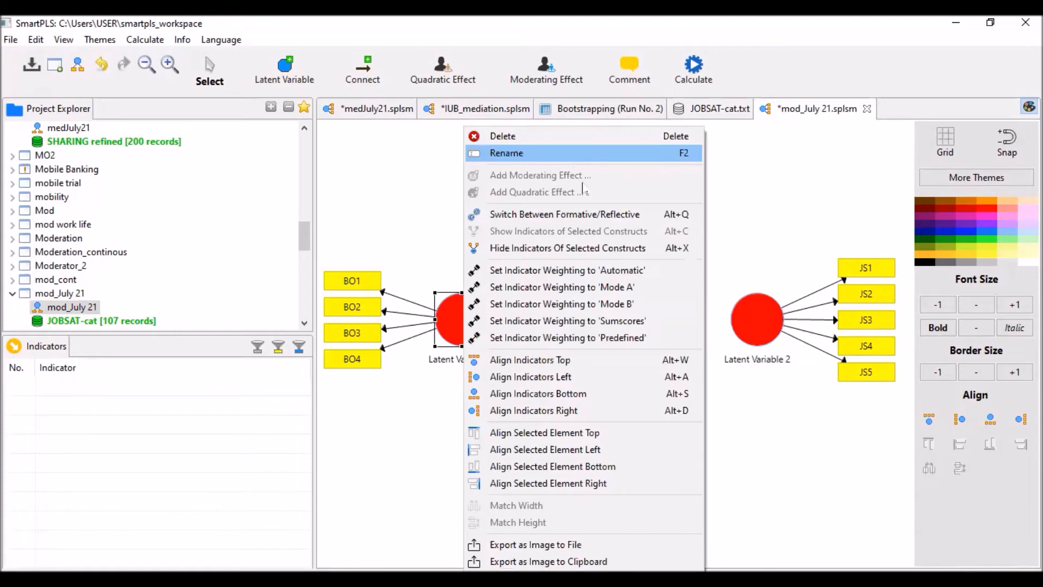
{"action": "key", "text": "Return"}
{"action": "key", "text": "BackSpace"}
{"action": "type", "text": "Burnout"}
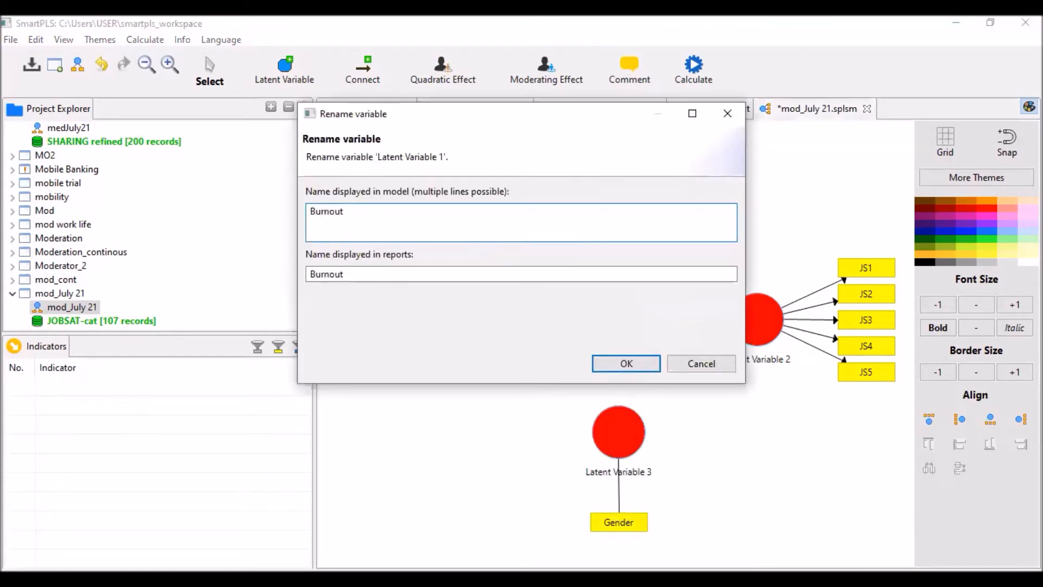
{"action": "left_click", "coordinate": [628, 363]}
Rename the construct with the JS indicators as Job satisfaction.
{"action": "left_click", "coordinate": [762, 321]}
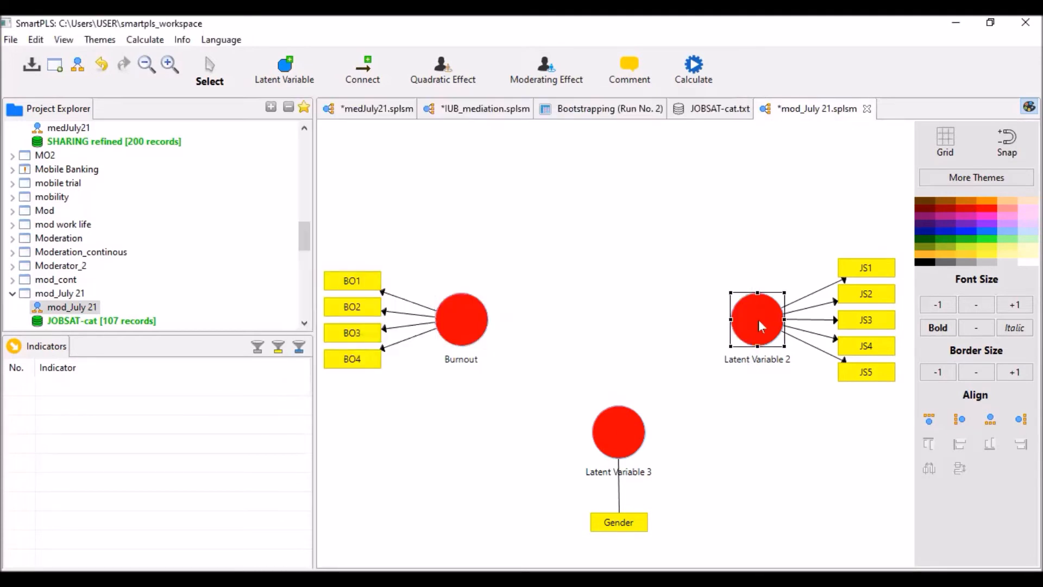
{"action": "right_click", "coordinate": [758, 320]}
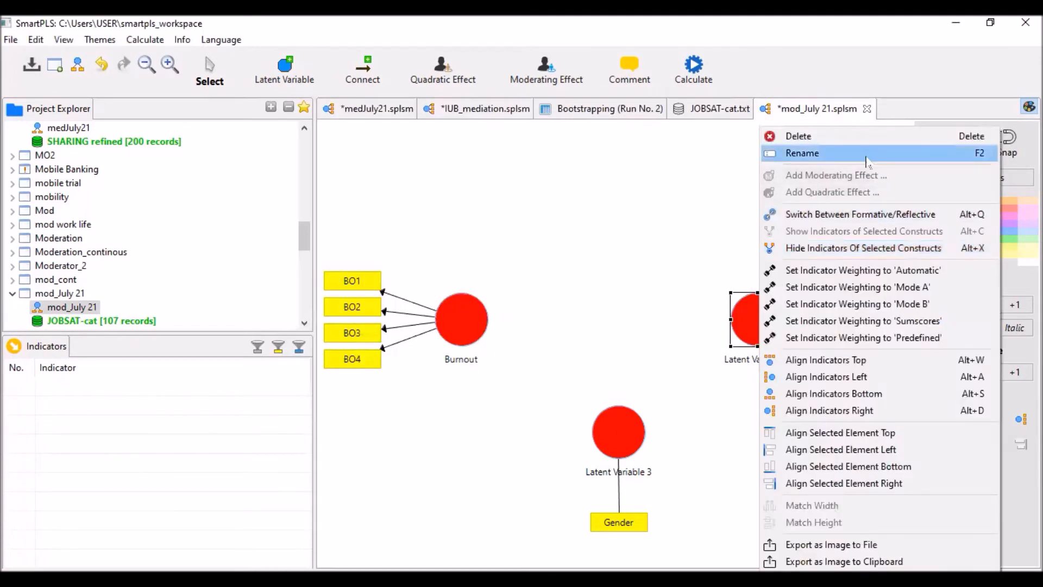
{"action": "left_click", "coordinate": [866, 158]}
{"action": "type", "text": "J"}
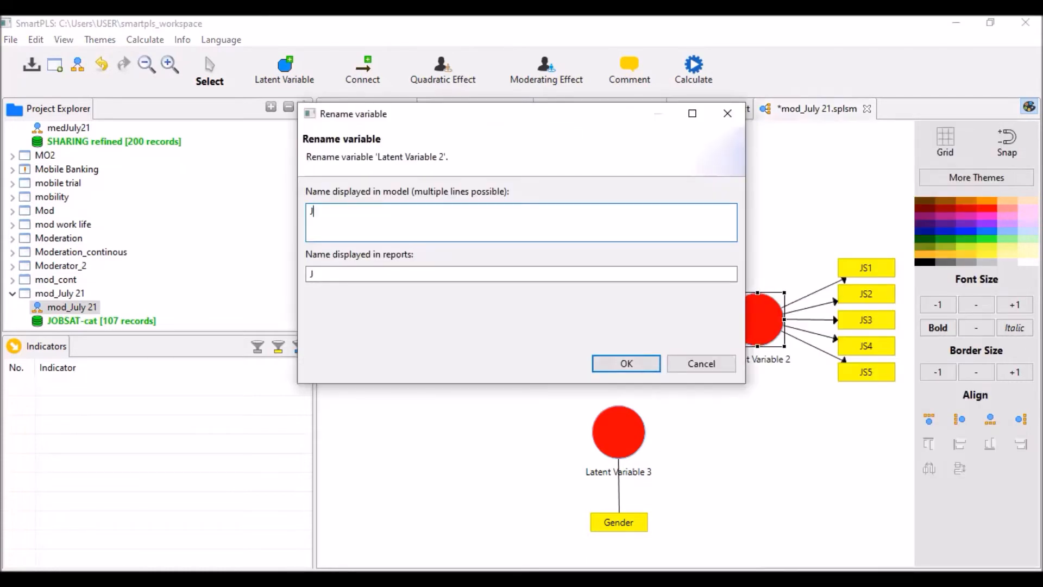
{"action": "type", "text": "ob satisfaction"}
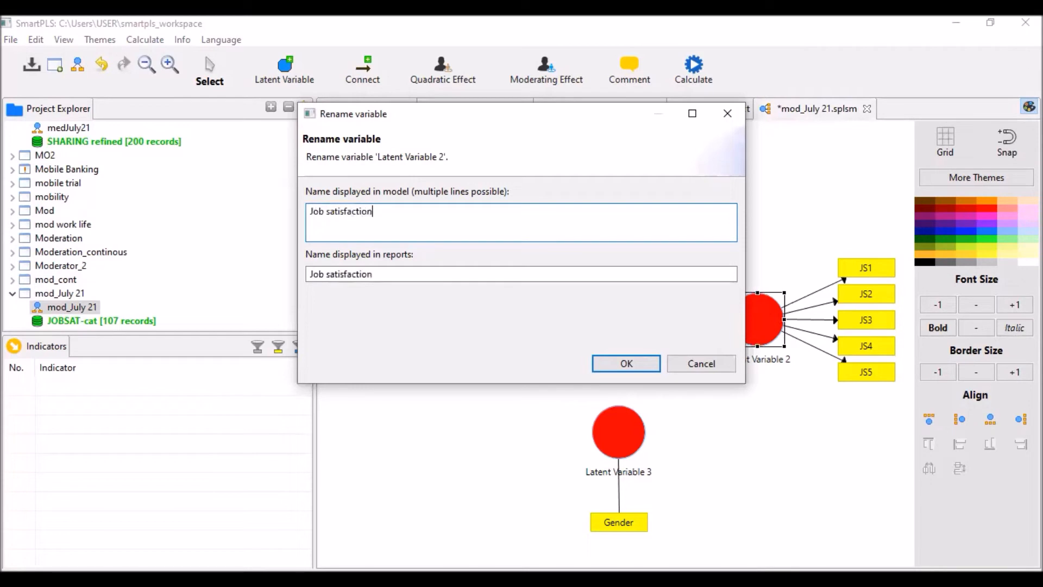
{"action": "left_click", "coordinate": [626, 363]}
Rename the construct with the Gender indicator as Gender.
{"action": "left_click", "coordinate": [618, 424]}
{"action": "right_click", "coordinate": [618, 419]}
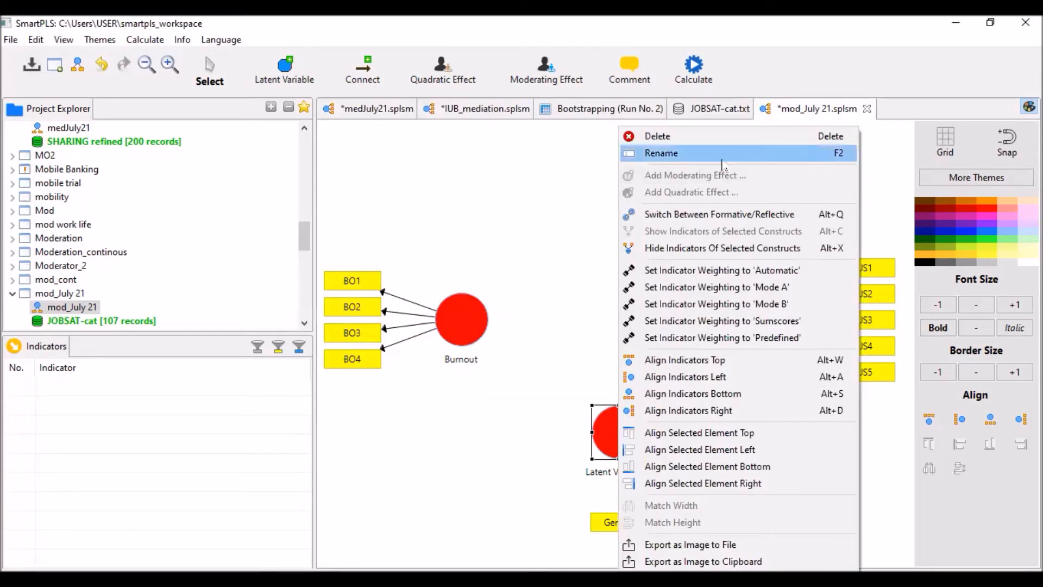
{"action": "left_click", "coordinate": [722, 157]}
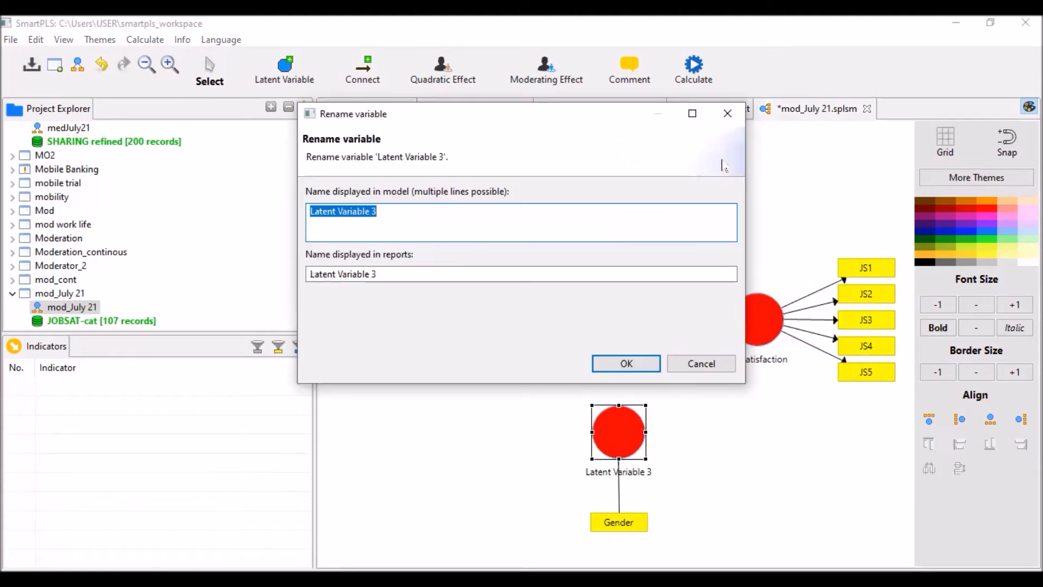
{"action": "type", "text": "Gender"}
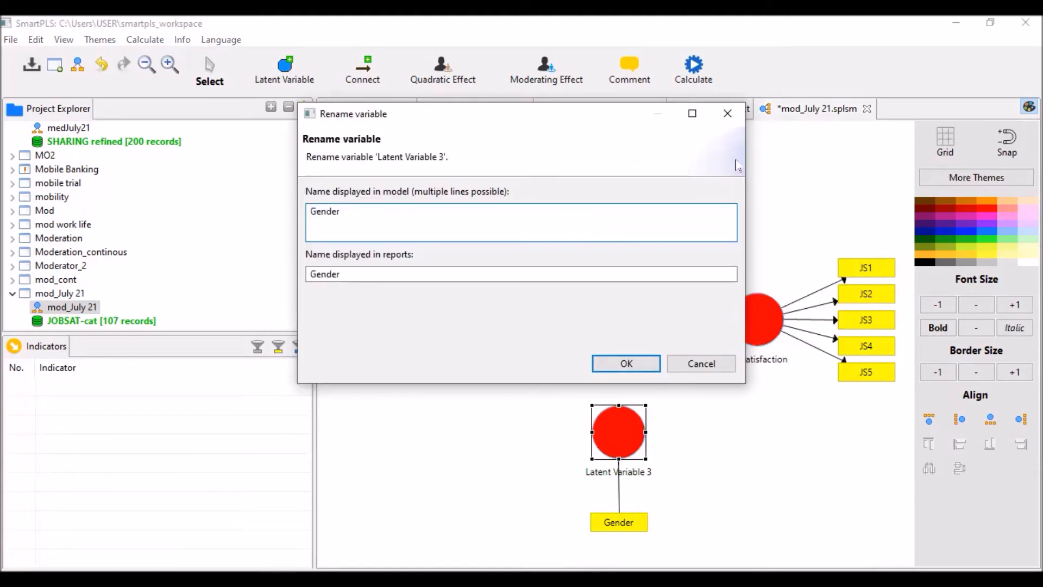
{"action": "left_click", "coordinate": [639, 371]}
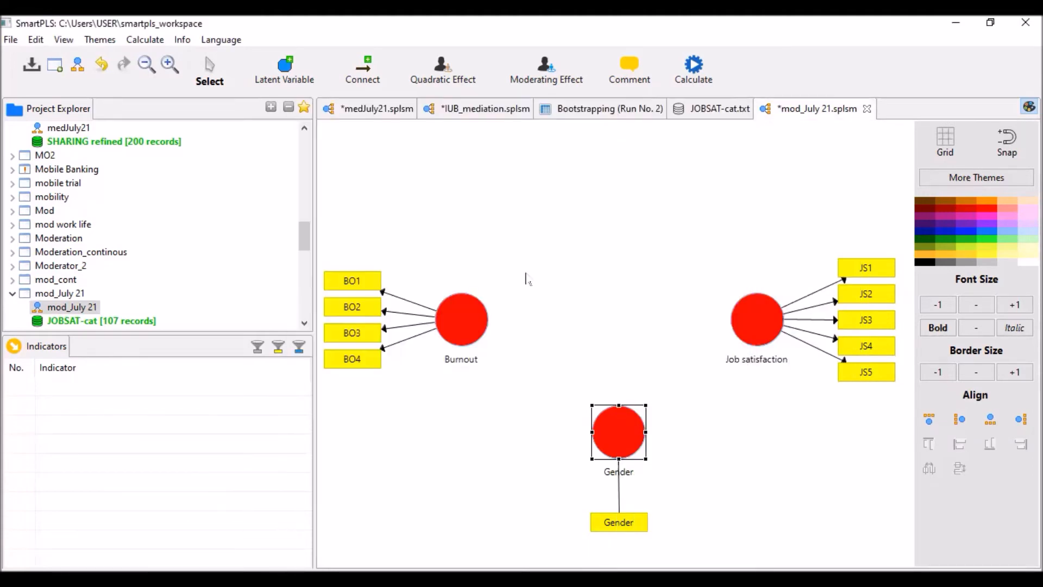
Connect Burnout to Job satisfaction and Gender to Job satisfaction, and return to the Select tool.
{"action": "left_click", "coordinate": [362, 79]}
{"action": "left_click", "coordinate": [472, 318]}
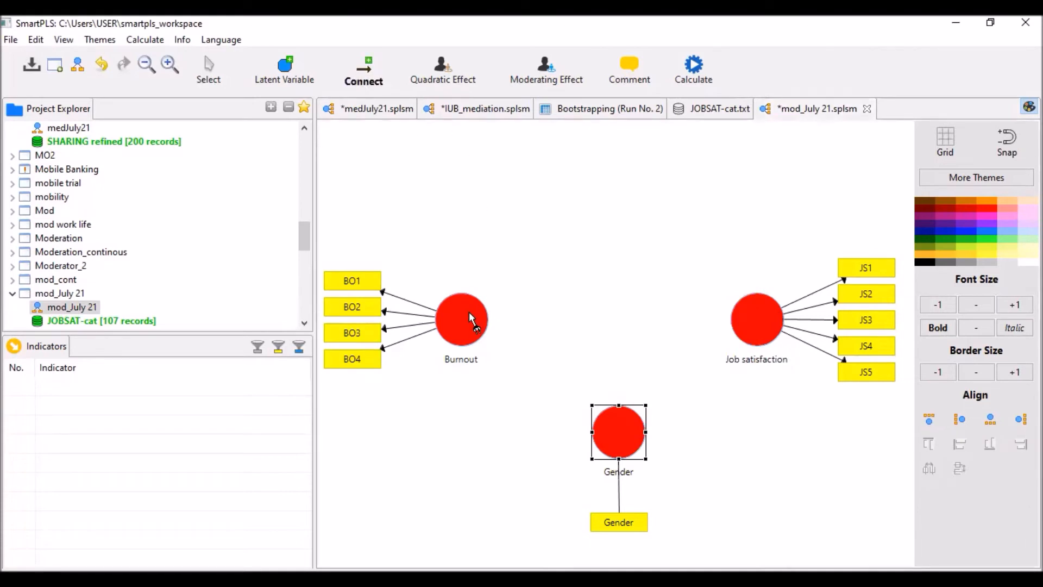
{"action": "left_click", "coordinate": [747, 314]}
{"action": "left_click", "coordinate": [605, 437]}
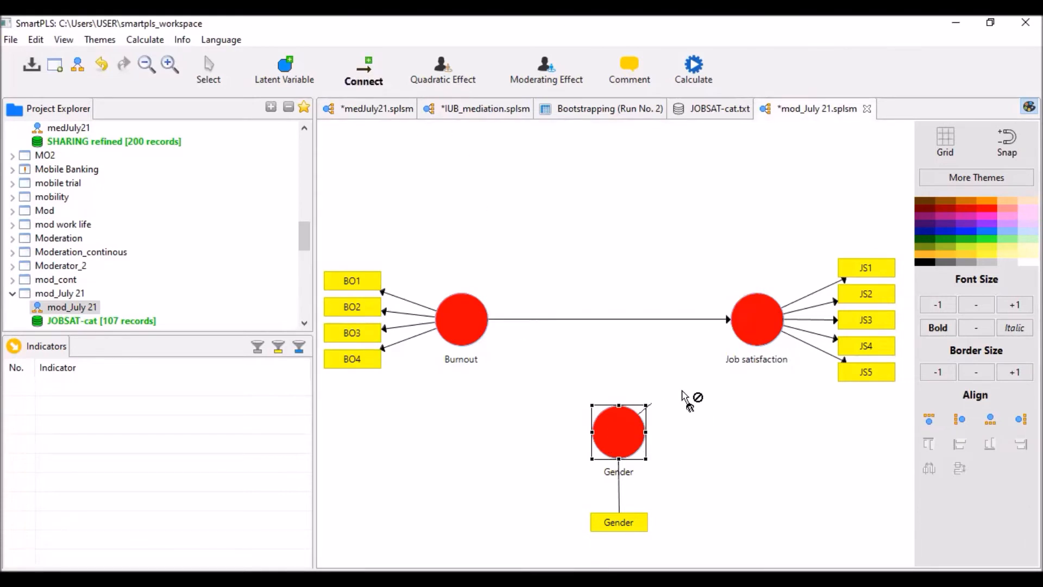
{"action": "left_click", "coordinate": [749, 317]}
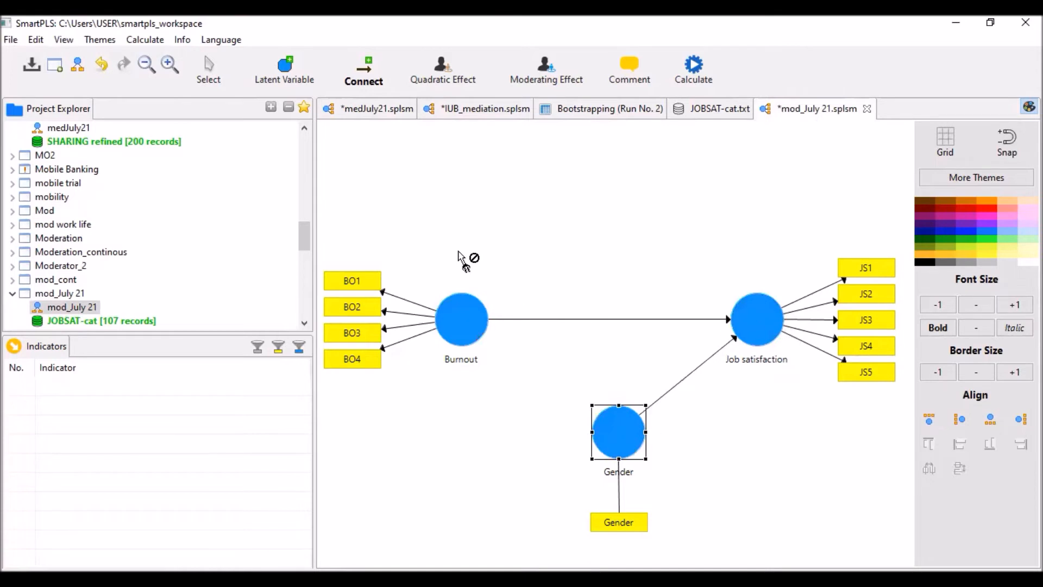
{"action": "left_click", "coordinate": [206, 68]}
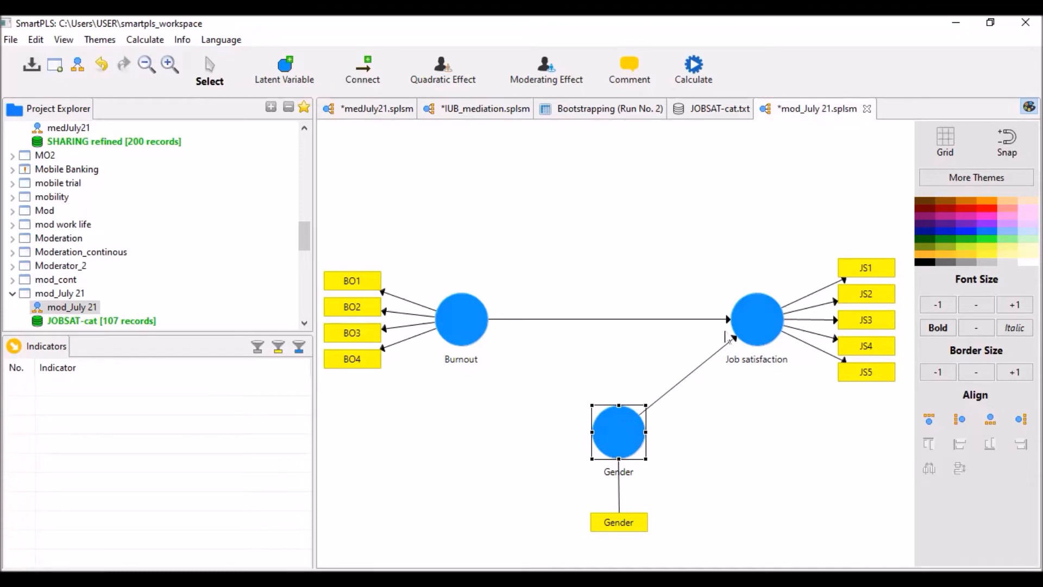
Shift the Gender and Job satisfaction constructs slightly to the left in the model.
{"action": "left_click", "coordinate": [767, 325]}
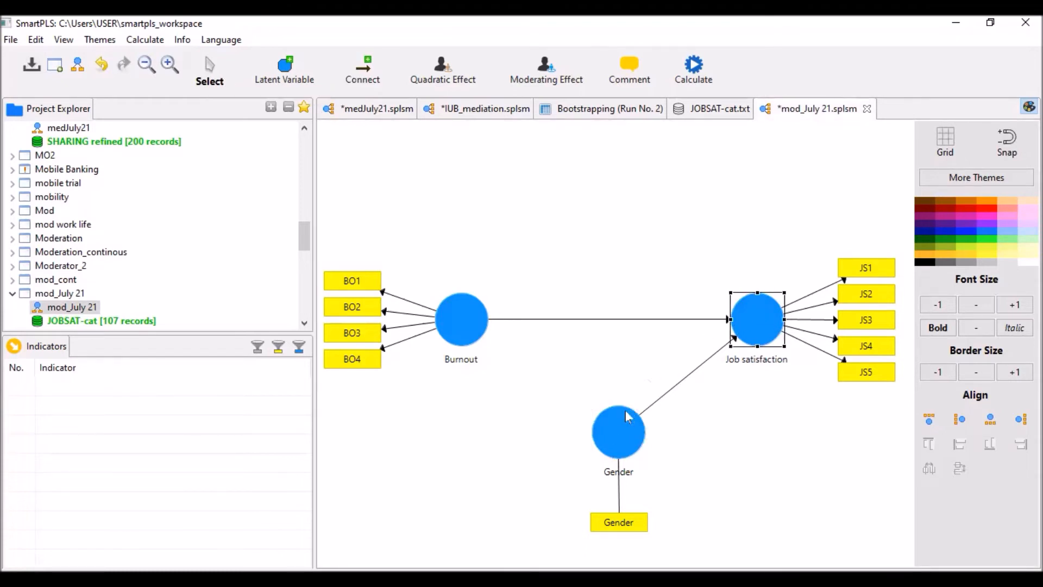
{"action": "left_click_drag", "start_coordinate": [599, 434], "coordinate": [571, 432]}
{"action": "left_click_drag", "start_coordinate": [766, 319], "coordinate": [756, 341]}
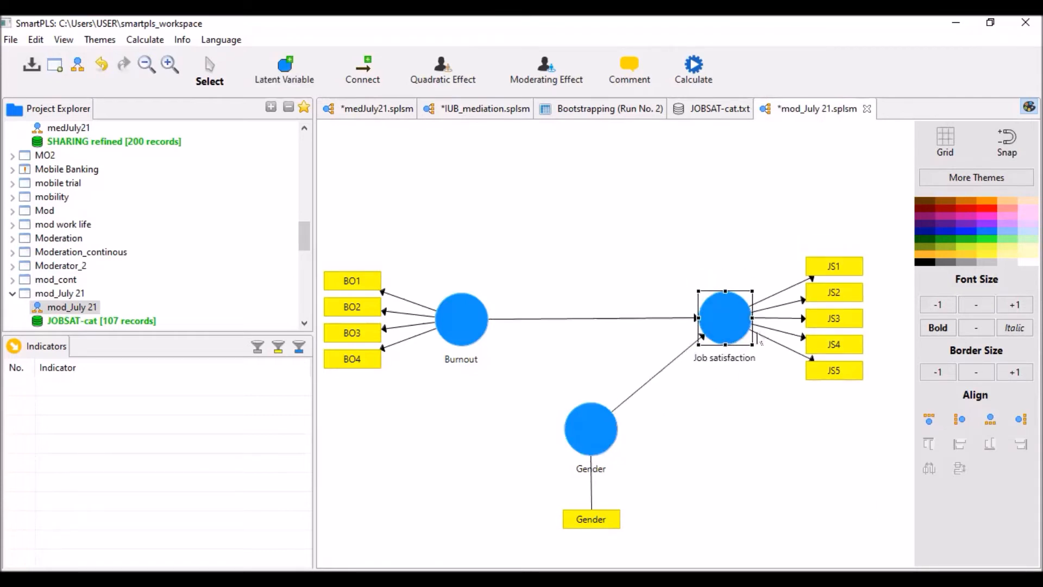
{"action": "right_click", "coordinate": [721, 325]}
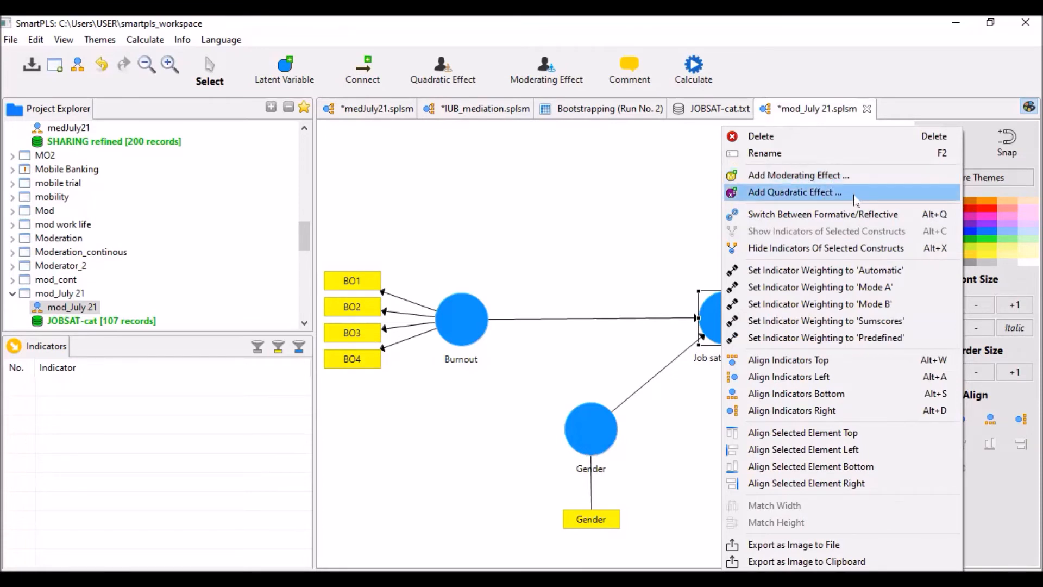
{"action": "left_click", "coordinate": [663, 180]}
{"action": "left_click", "coordinate": [716, 316]}
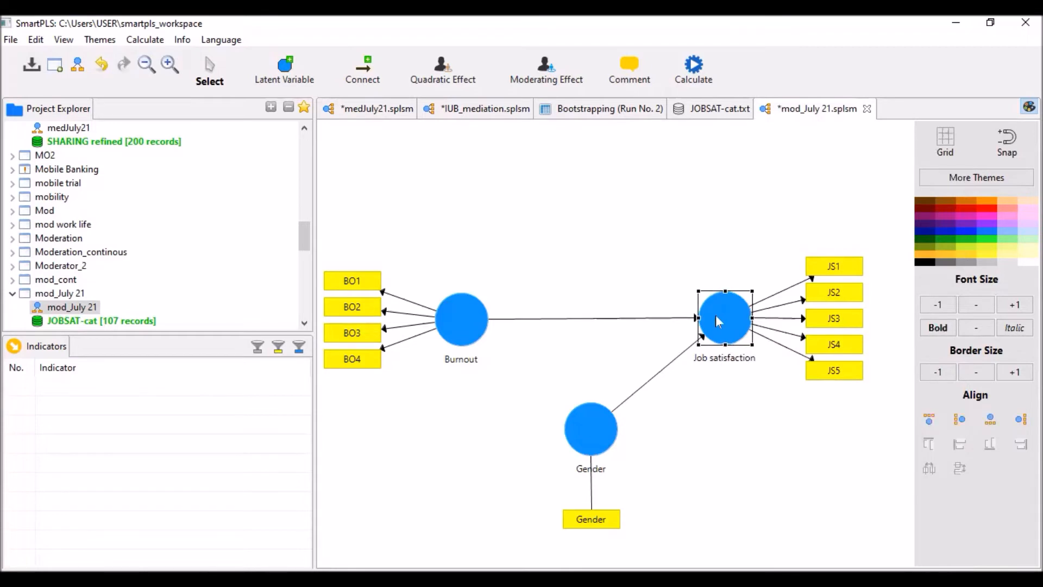
Start a moderating effect on Job satisfaction with Burnout as the independent variable and Gender as the moderator variable.
{"action": "left_click", "coordinate": [550, 79]}
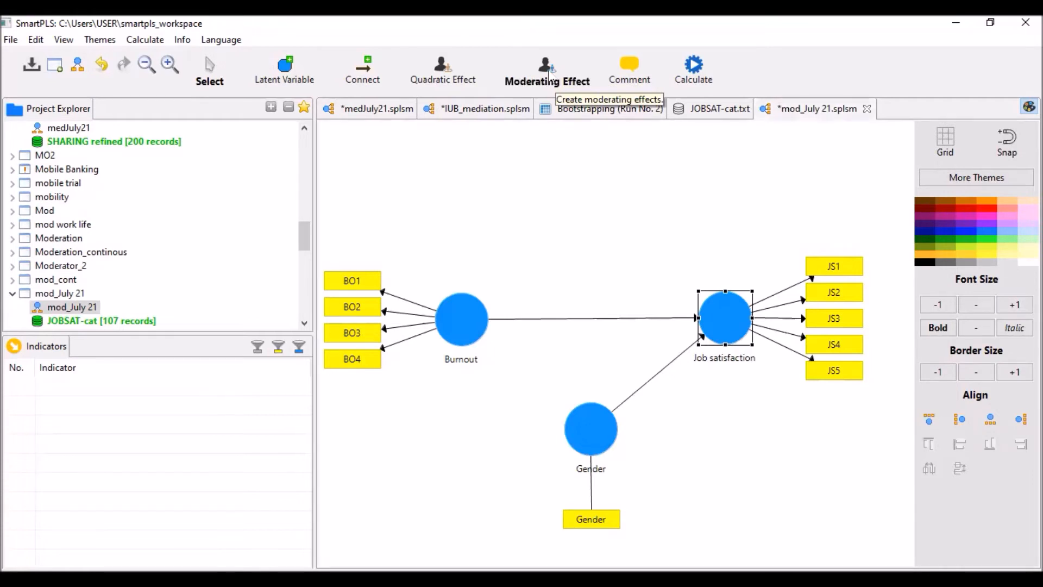
{"action": "left_click", "coordinate": [713, 305]}
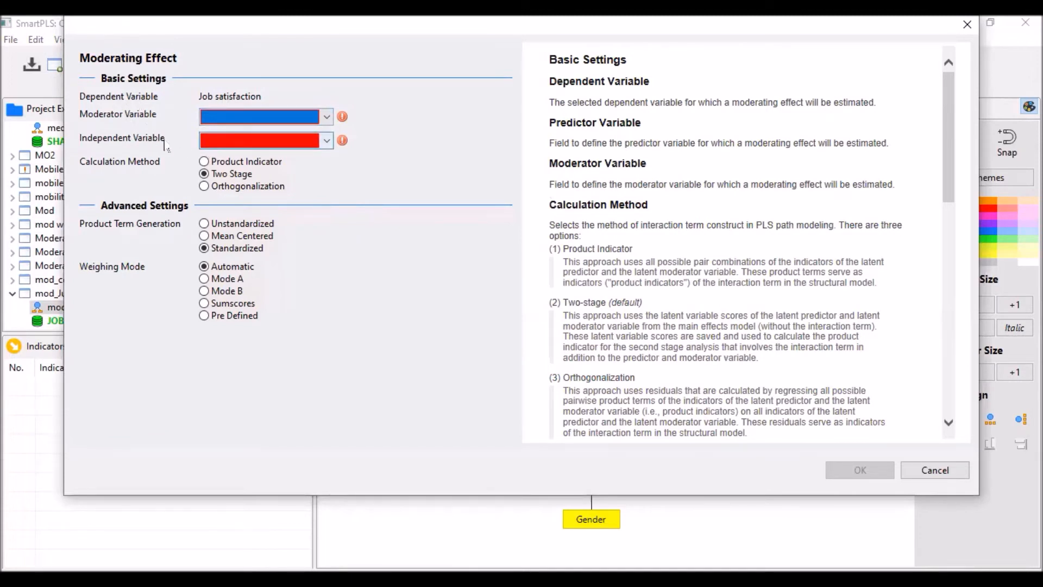
{"action": "left_click", "coordinate": [325, 140]}
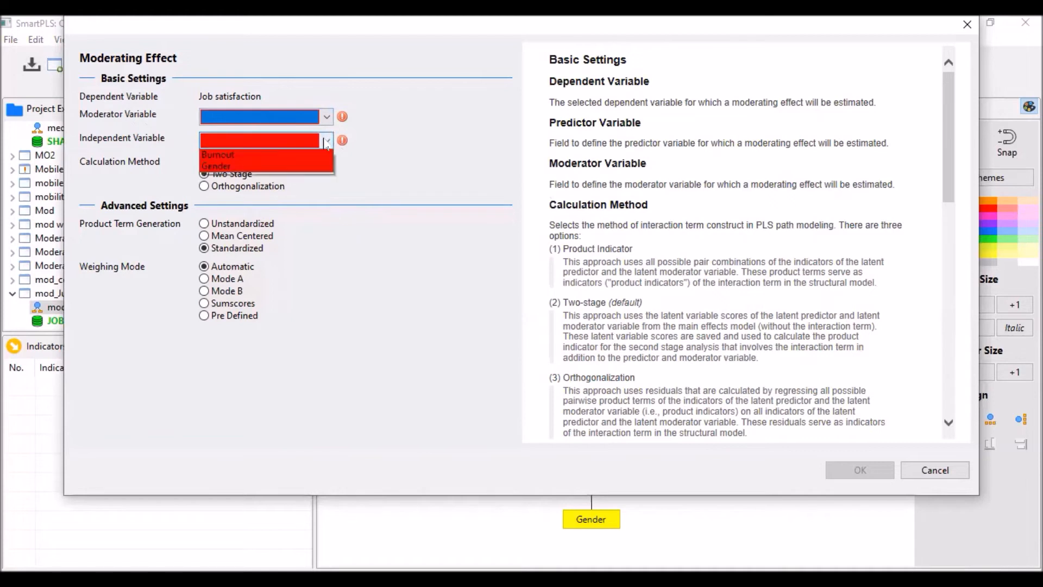
{"action": "left_click", "coordinate": [314, 158]}
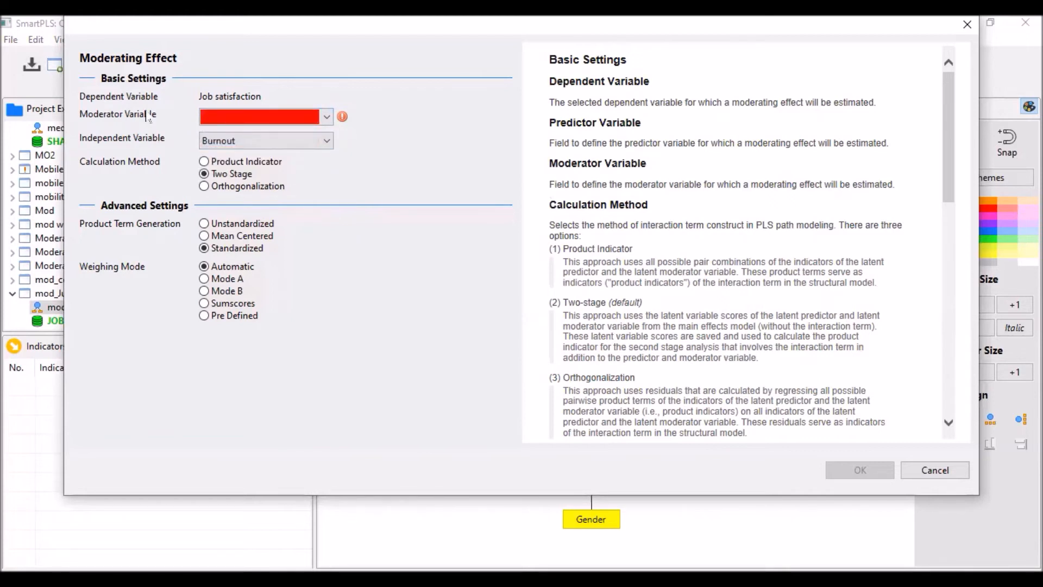
{"action": "left_click", "coordinate": [268, 118]}
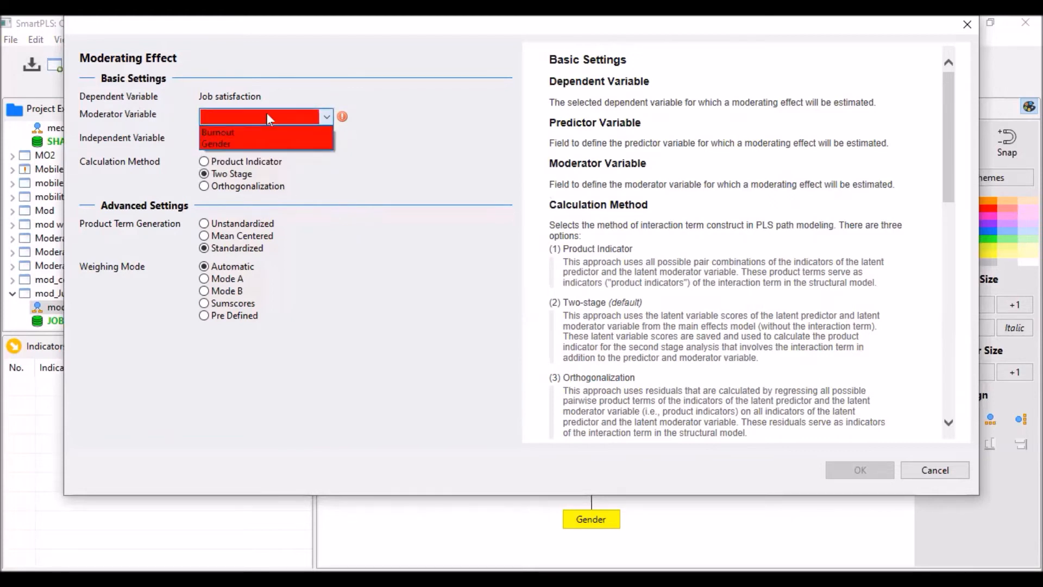
{"action": "left_click", "coordinate": [271, 145]}
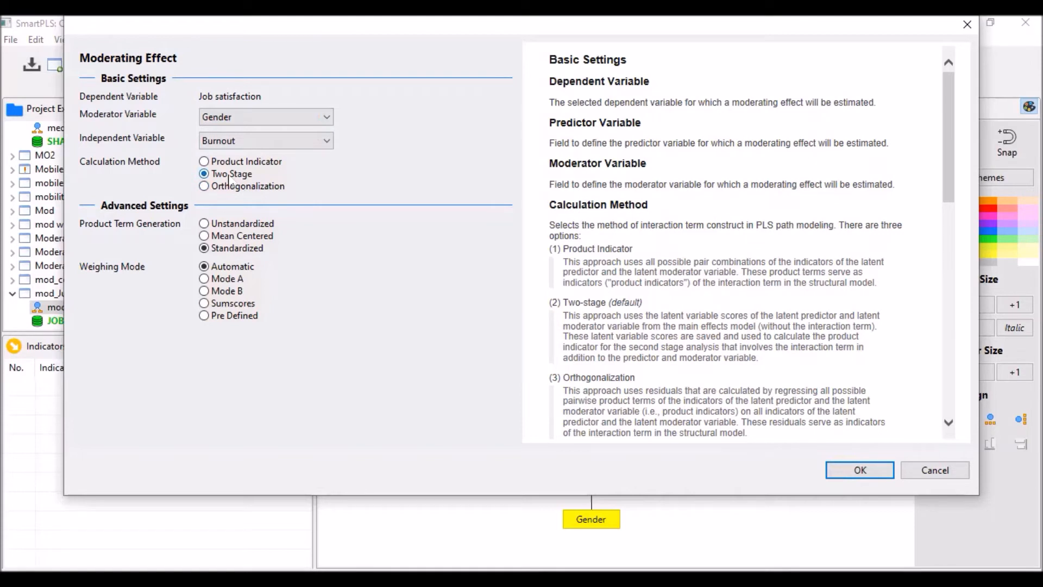
Compare the Product Indicator and Two Stage calculation methods, settle on Two Stage, and create the moderating effect.
{"action": "left_click", "coordinate": [204, 162]}
{"action": "left_click", "coordinate": [229, 178]}
{"action": "left_click", "coordinate": [204, 162]}
{"action": "left_click", "coordinate": [204, 174]}
{"action": "left_click", "coordinate": [848, 479]}
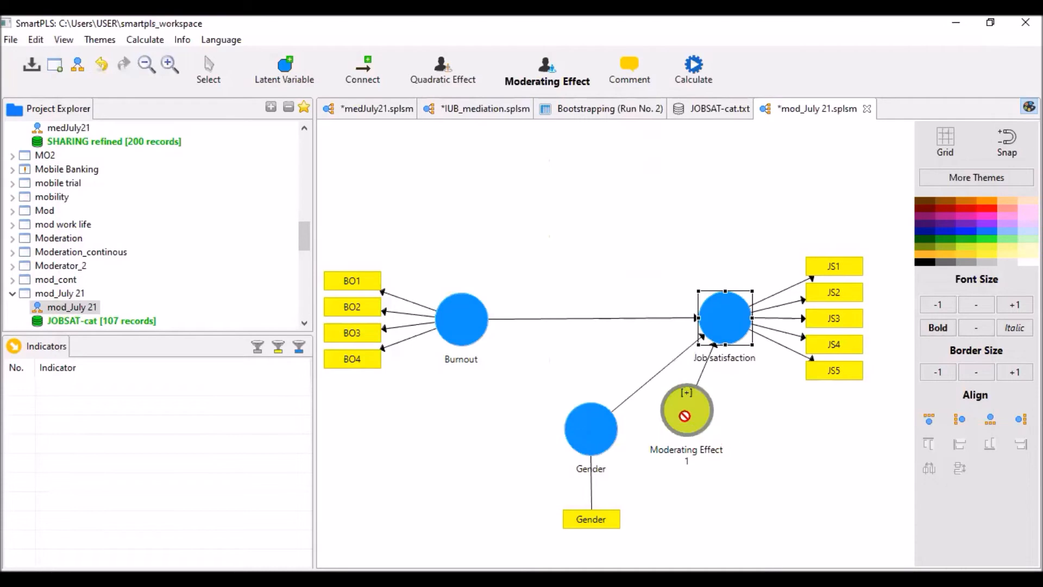
Return to the Select tool and move the moderating effect construct directly below Job satisfaction.
{"action": "left_click", "coordinate": [208, 69]}
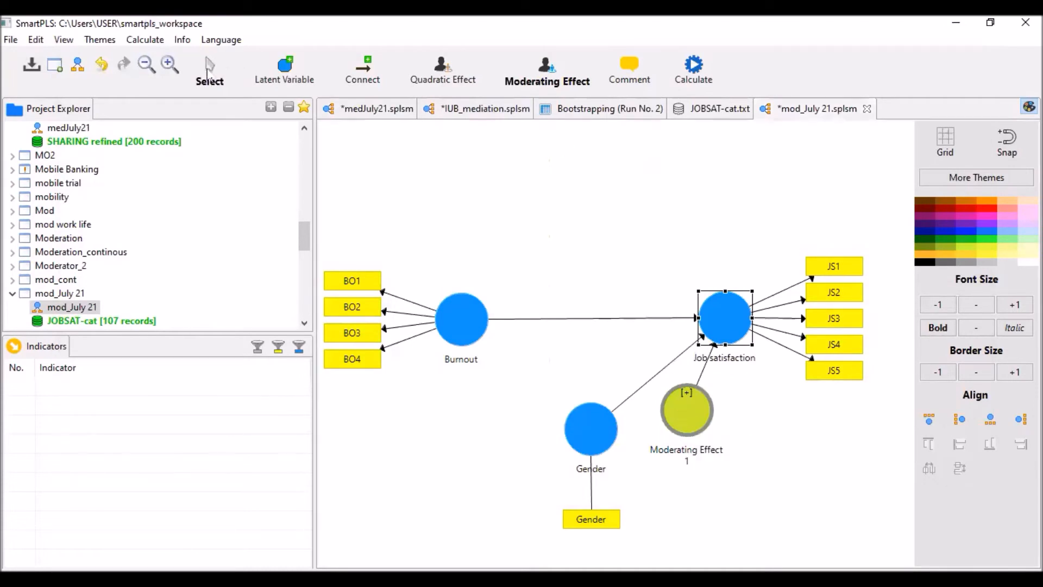
{"action": "right_click", "coordinate": [675, 415]}
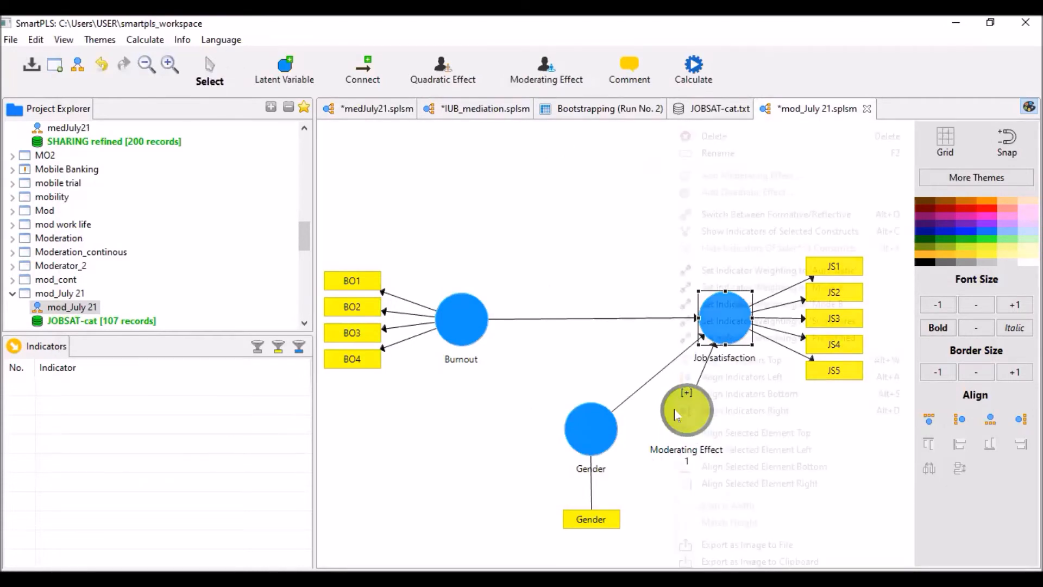
{"action": "left_click", "coordinate": [596, 262]}
{"action": "left_click_drag", "start_coordinate": [707, 424], "coordinate": [745, 422]}
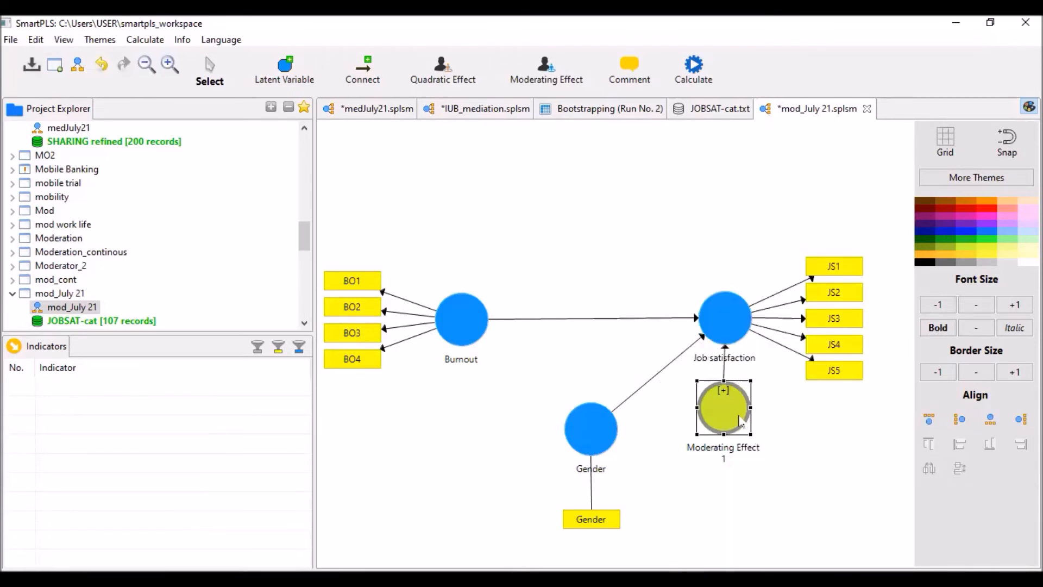
Rename the moderating effect construct to Burnout*Gender for both the model and the reports.
{"action": "right_click", "coordinate": [727, 417]}
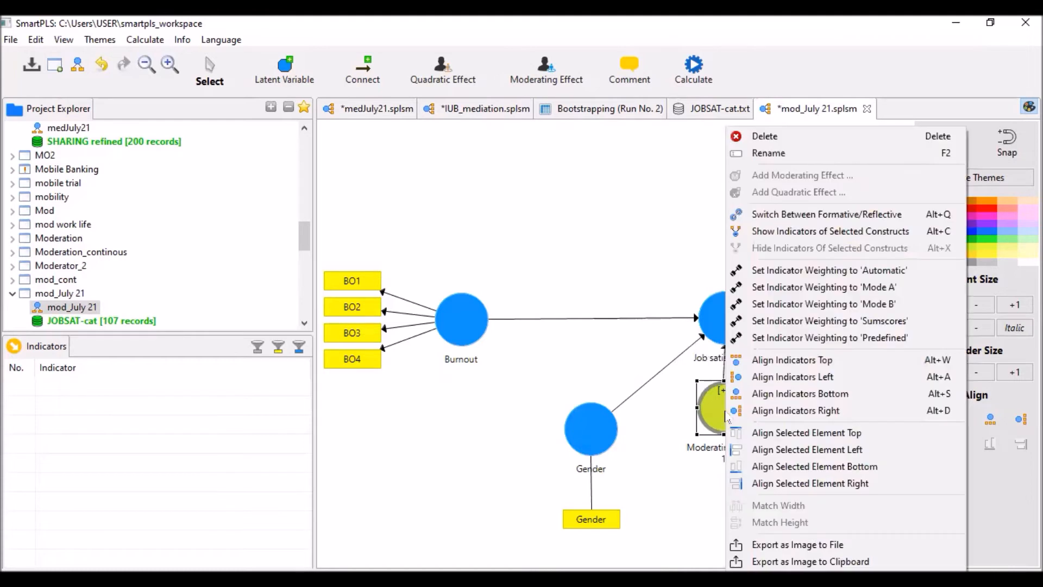
{"action": "left_click", "coordinate": [634, 223]}
{"action": "mouse_move", "coordinate": [733, 423]}
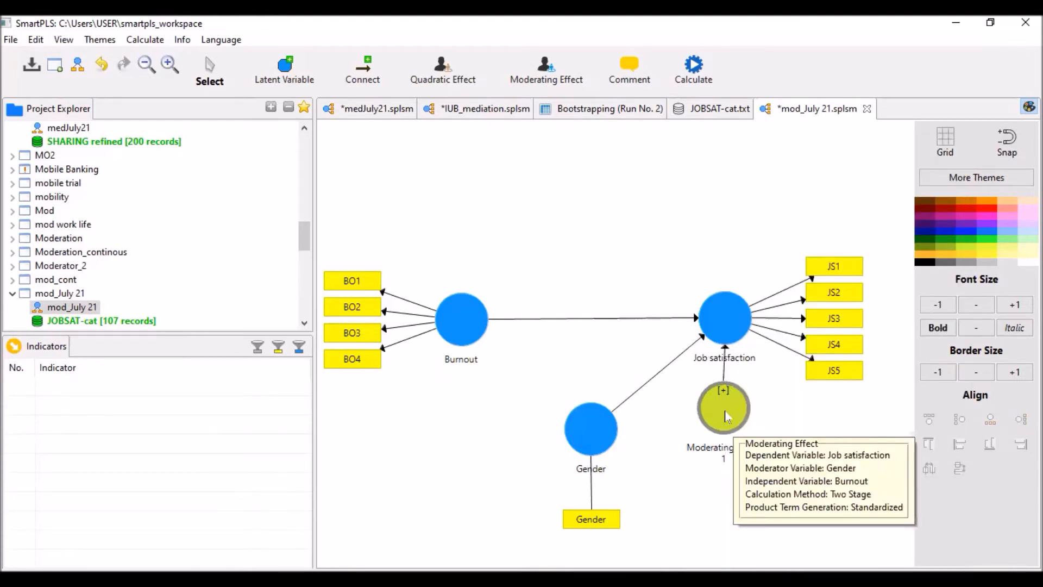
{"action": "left_click", "coordinate": [722, 411]}
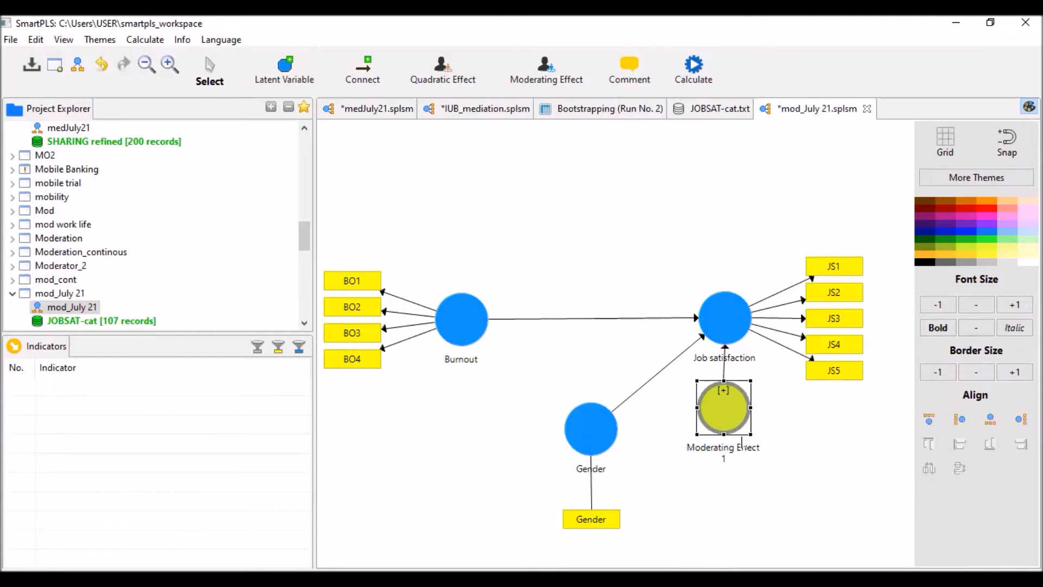
{"action": "mouse_move", "coordinate": [733, 456]}
{"action": "right_click", "coordinate": [724, 415]}
{"action": "left_click", "coordinate": [842, 154]}
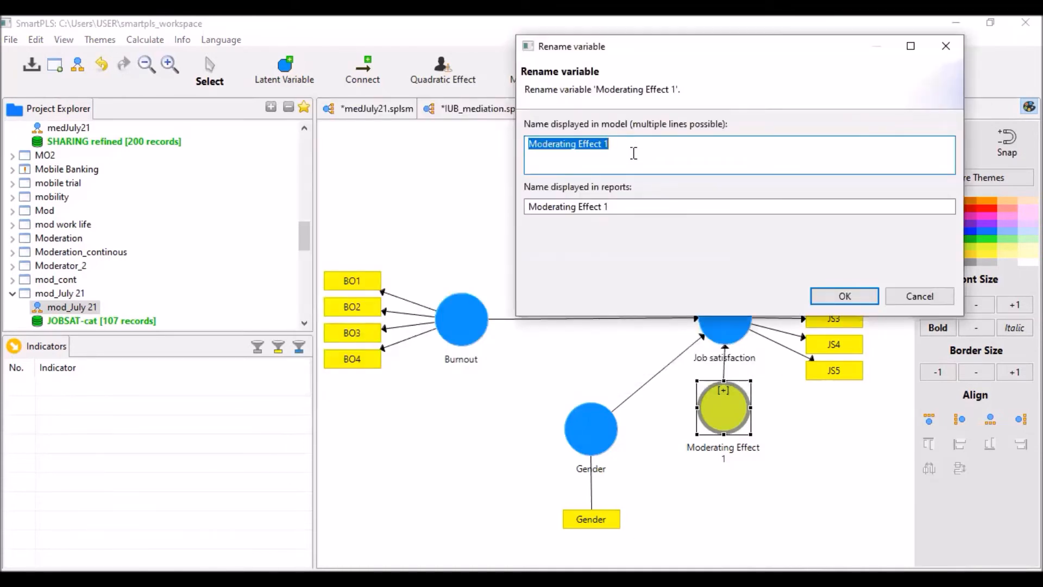
{"action": "type", "text": "Burnout"}
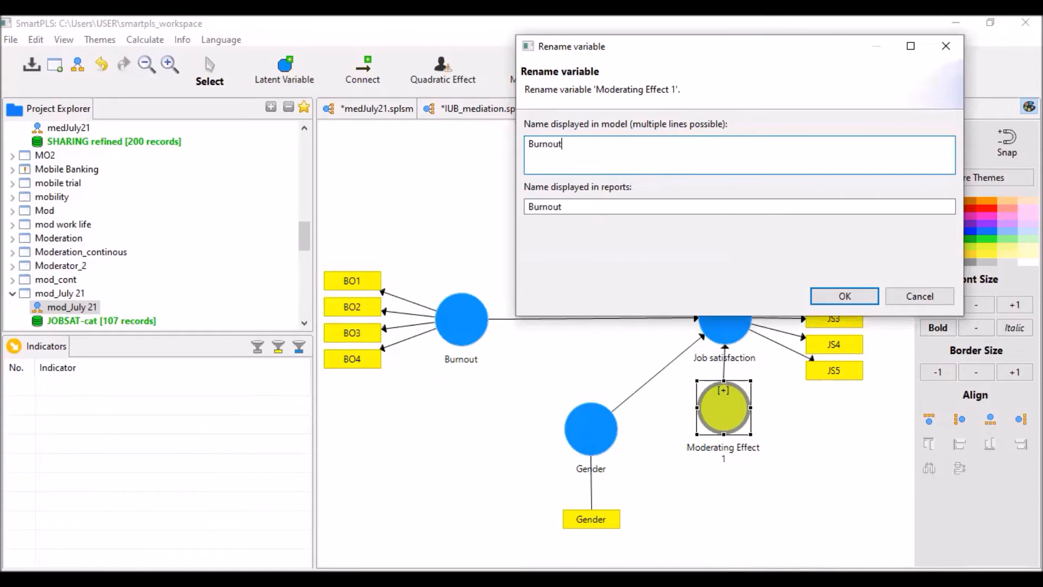
{"action": "type", "text": "*Gender"}
{"action": "left_click", "coordinate": [845, 297]}
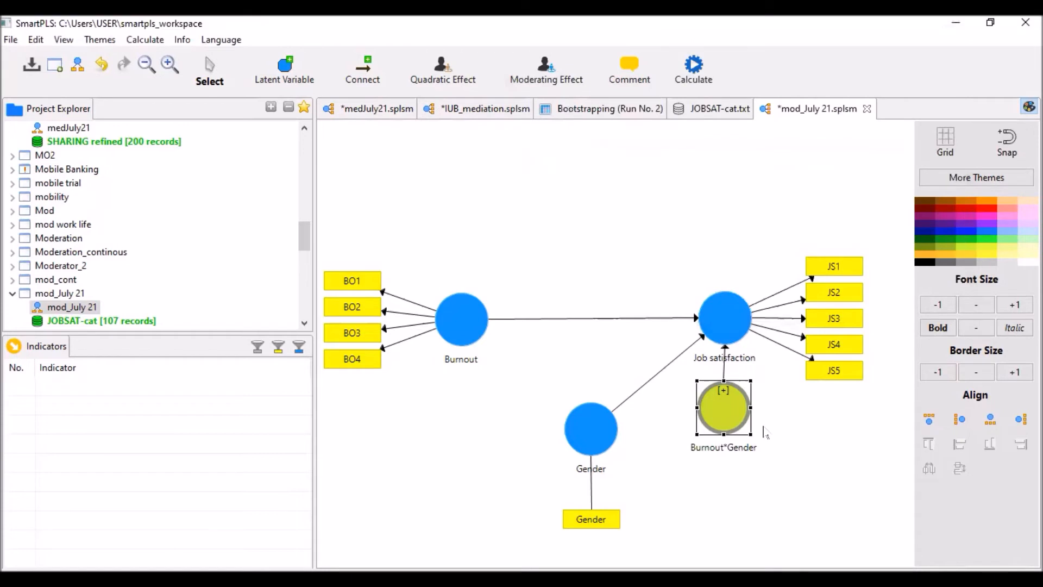
Show the indicators of the Burnout*Gender construct to inspect its product term, and hide them again.
{"action": "right_click", "coordinate": [728, 411]}
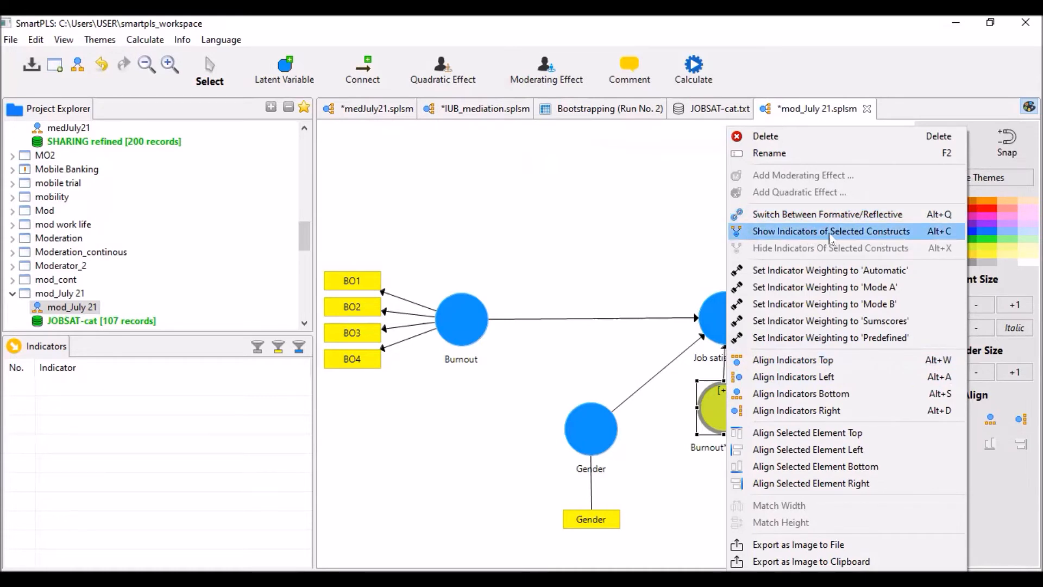
{"action": "left_click", "coordinate": [865, 232]}
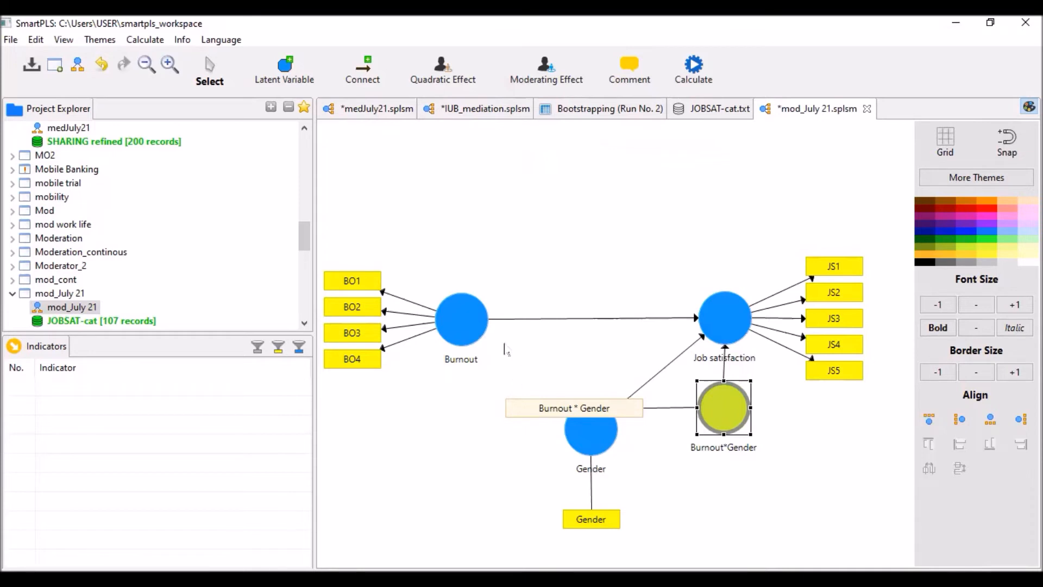
{"action": "left_click", "coordinate": [434, 326]}
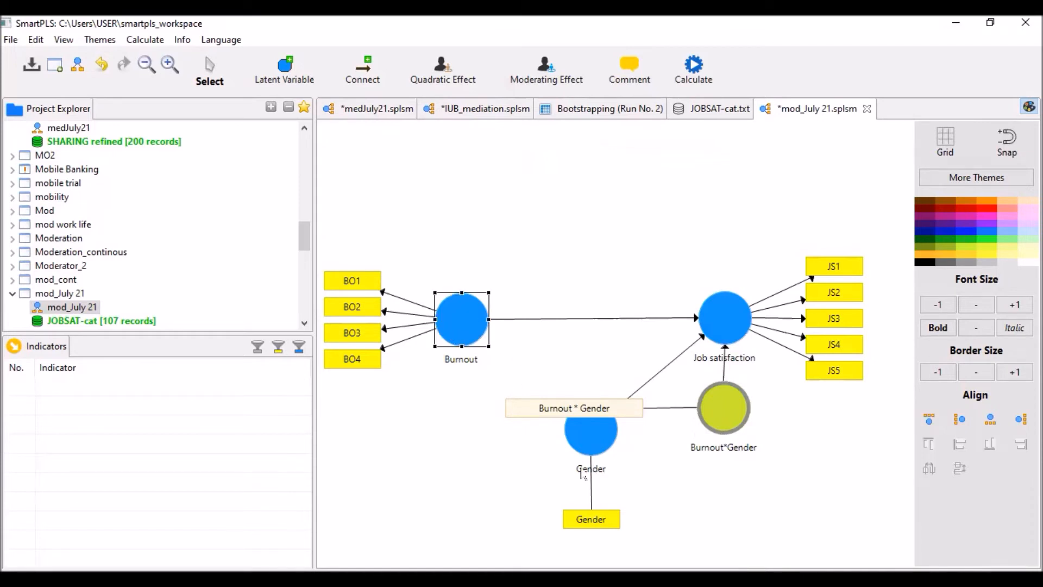
{"action": "left_click", "coordinate": [597, 445]}
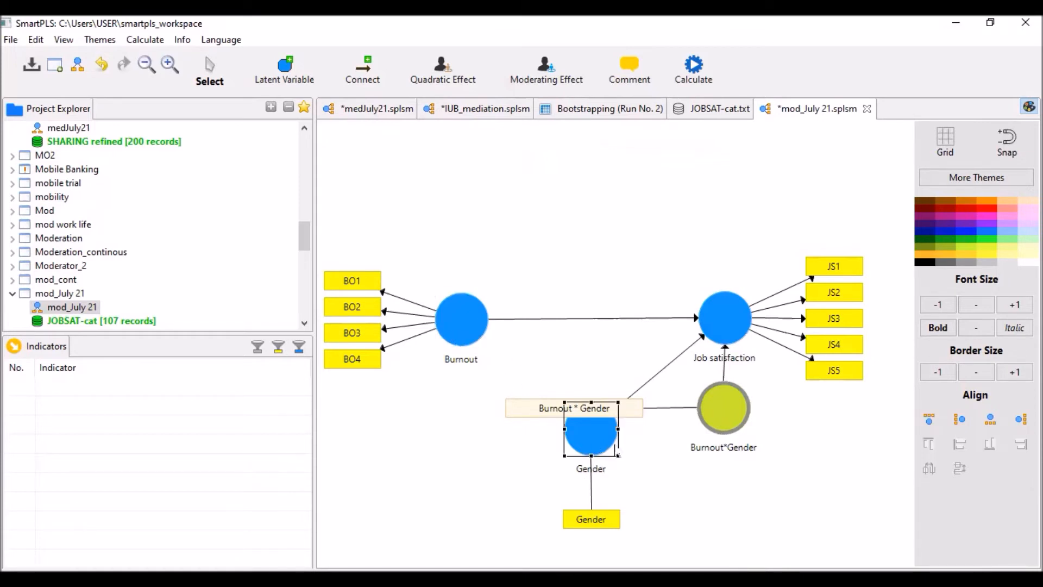
{"action": "left_click", "coordinate": [735, 409]}
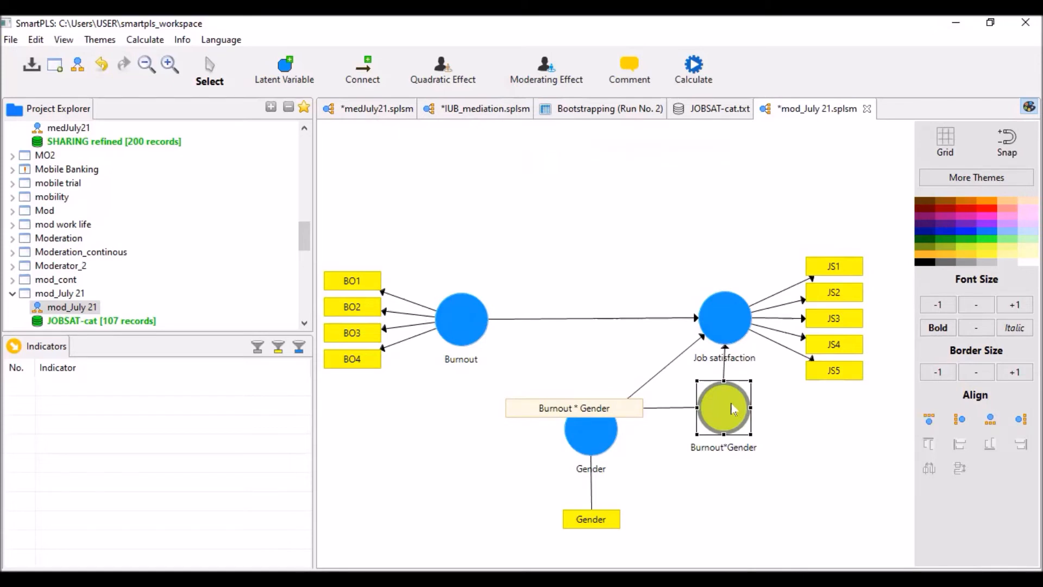
{"action": "right_click", "coordinate": [732, 409]}
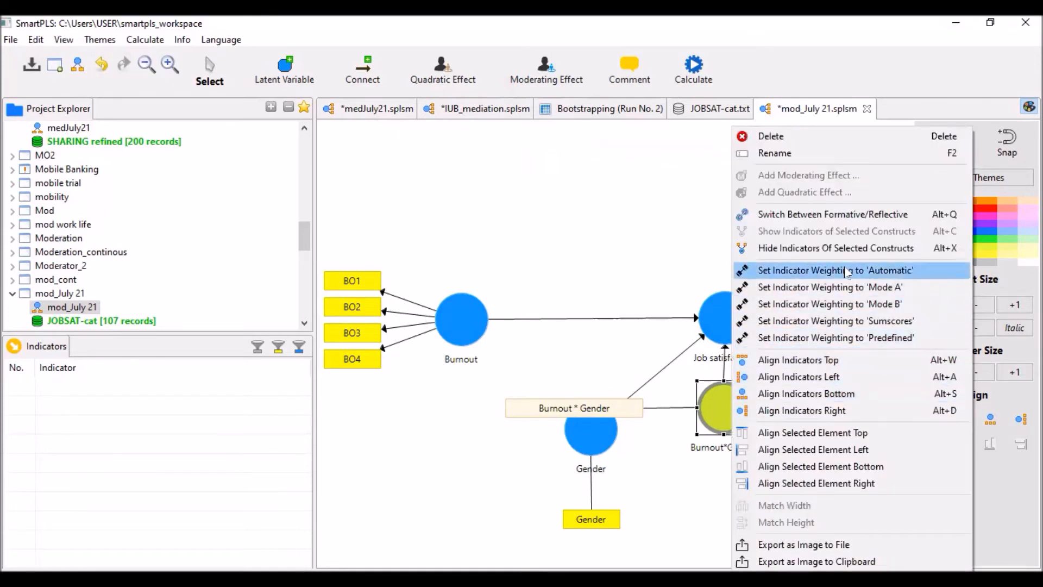
{"action": "left_click", "coordinate": [870, 249]}
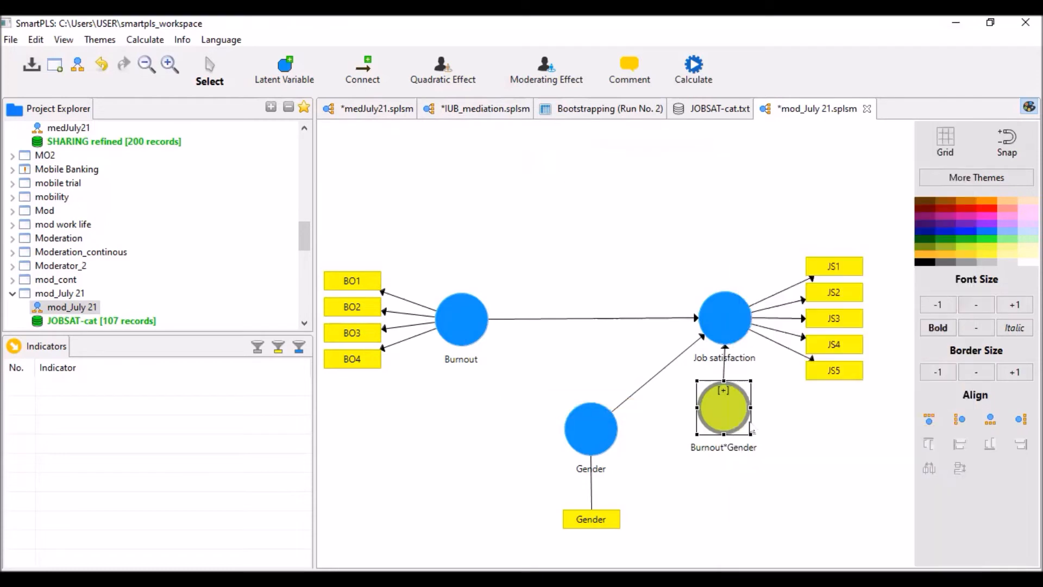
Move the Burnout*Gender construct slightly further down, keeping it beneath Job satisfaction.
{"action": "left_click_drag", "start_coordinate": [733, 435], "coordinate": [733, 435]}
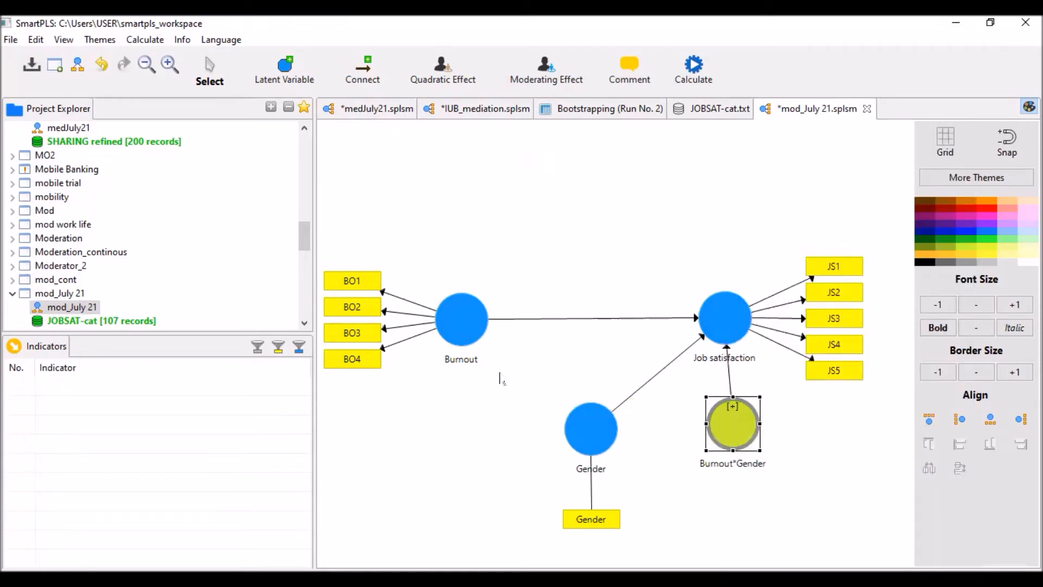
{"action": "left_click", "coordinate": [460, 316]}
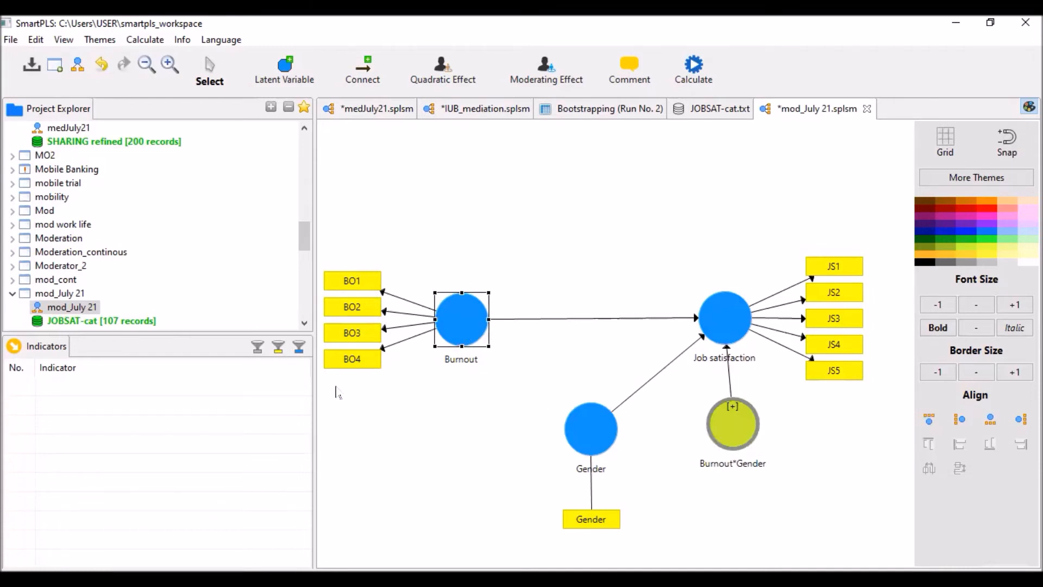
{"action": "left_click", "coordinate": [591, 437]}
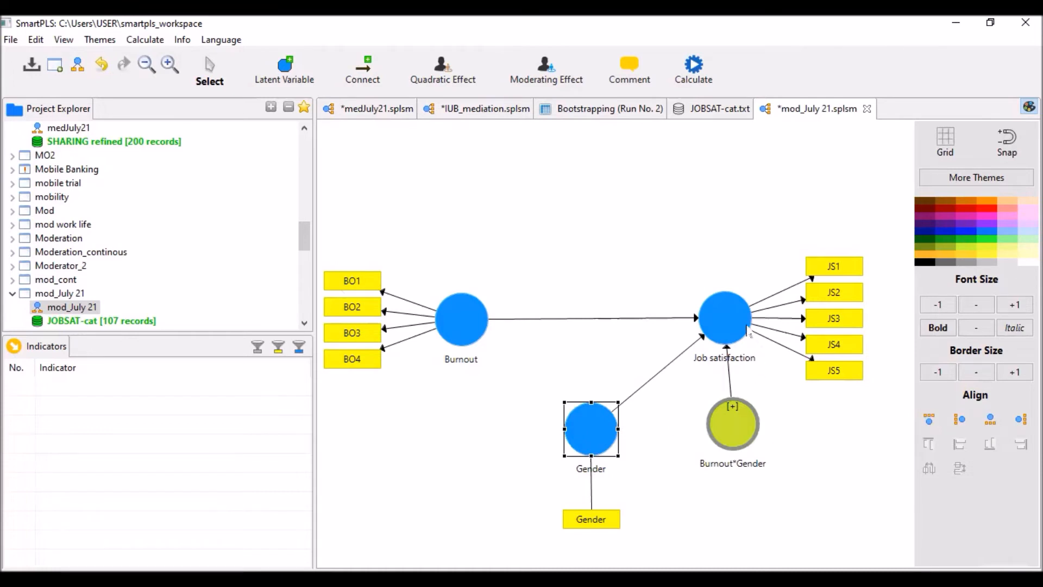
{"action": "left_click", "coordinate": [724, 313]}
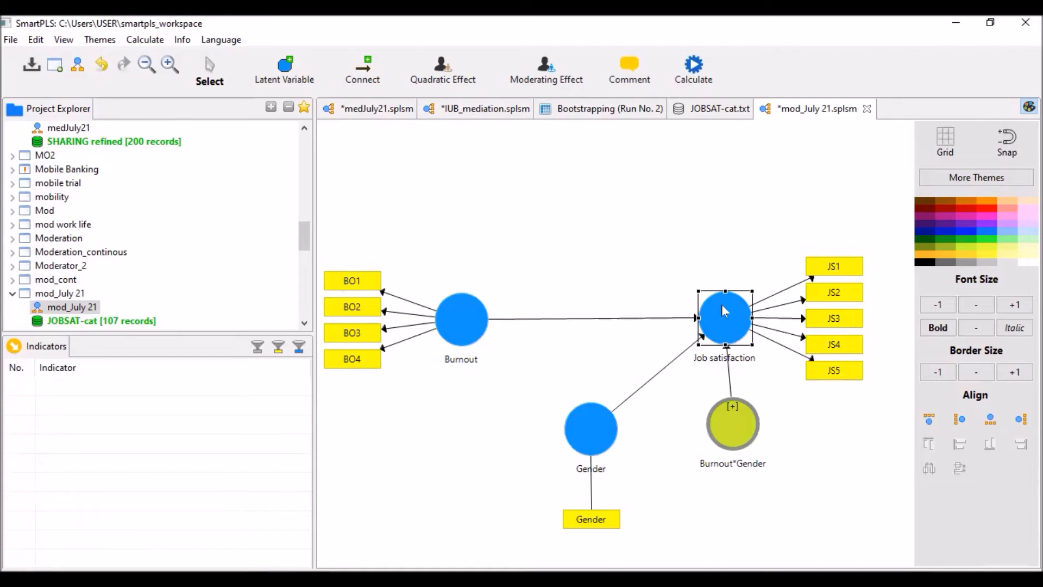
{"action": "left_click_drag", "start_coordinate": [739, 431], "coordinate": [748, 452]}
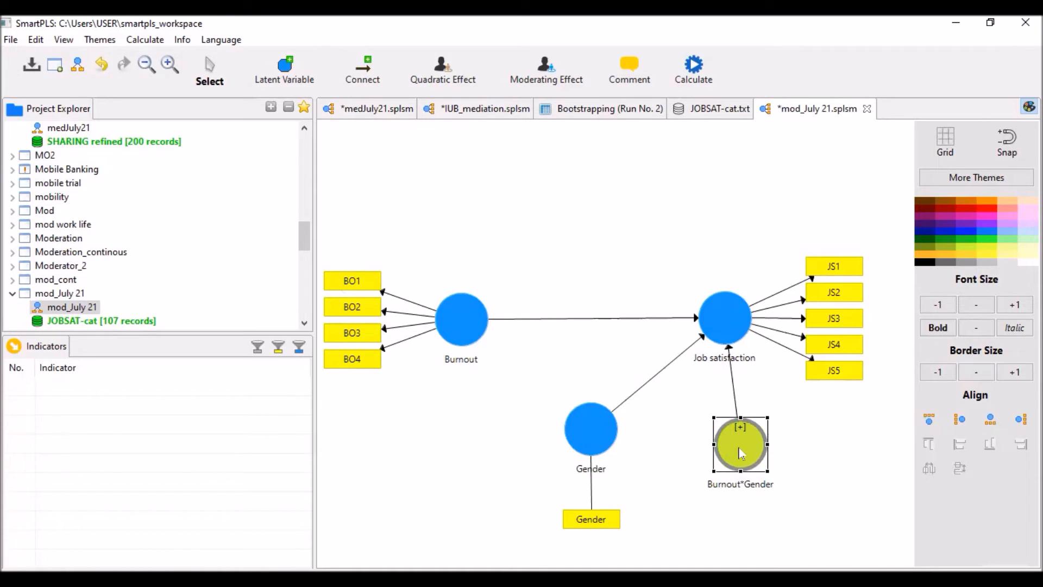
{"action": "left_click_drag", "start_coordinate": [739, 453], "coordinate": [727, 433]}
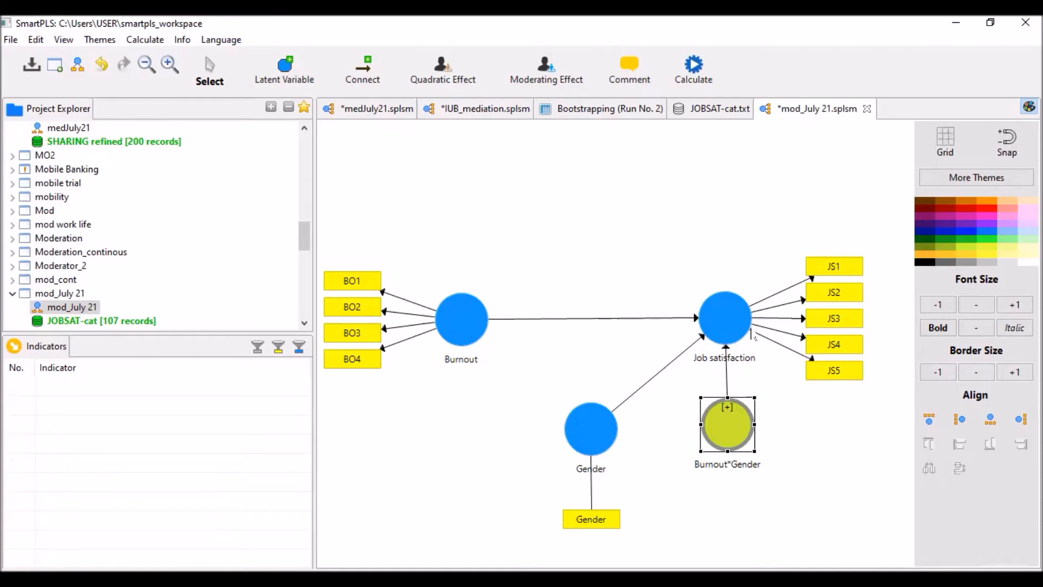
{"action": "left_click", "coordinate": [723, 322]}
{"action": "left_click", "coordinate": [468, 334]}
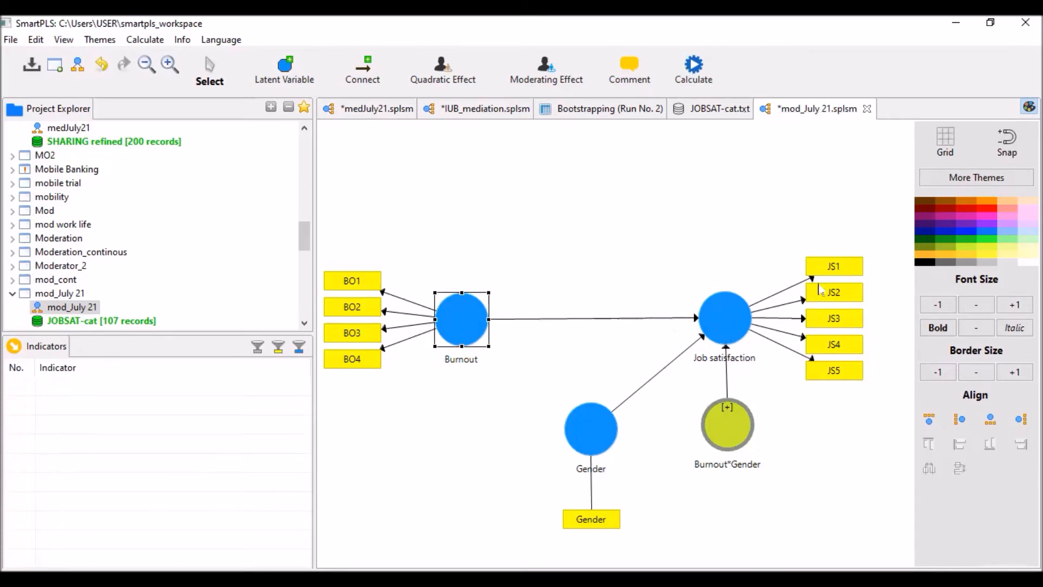
Run the PLS Algorithm with the Path weighting scheme and 300 maximum iterations, and return to the mod_July 21 model.
{"action": "left_click", "coordinate": [697, 70]}
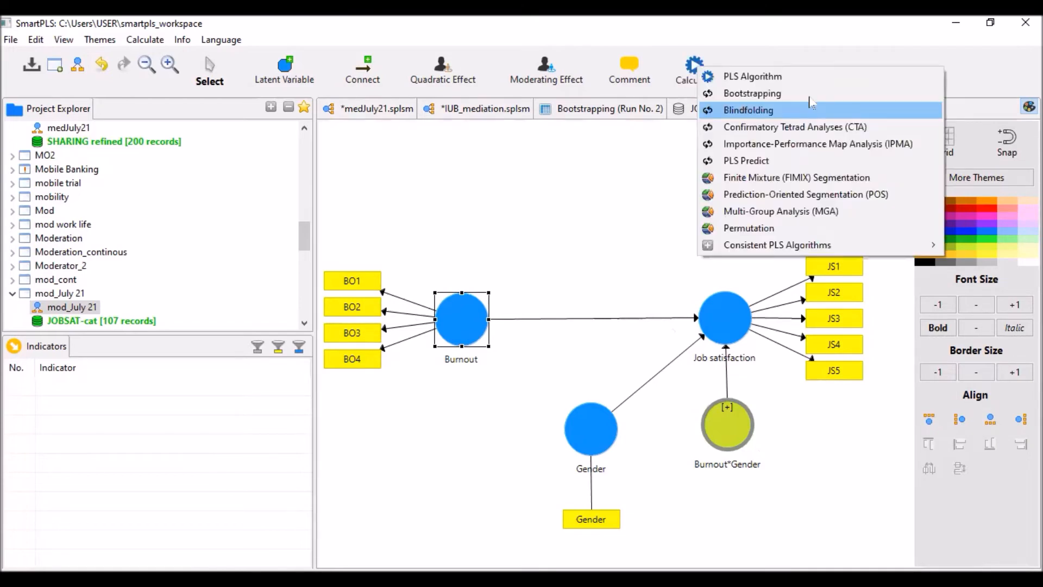
{"action": "left_click", "coordinate": [809, 76]}
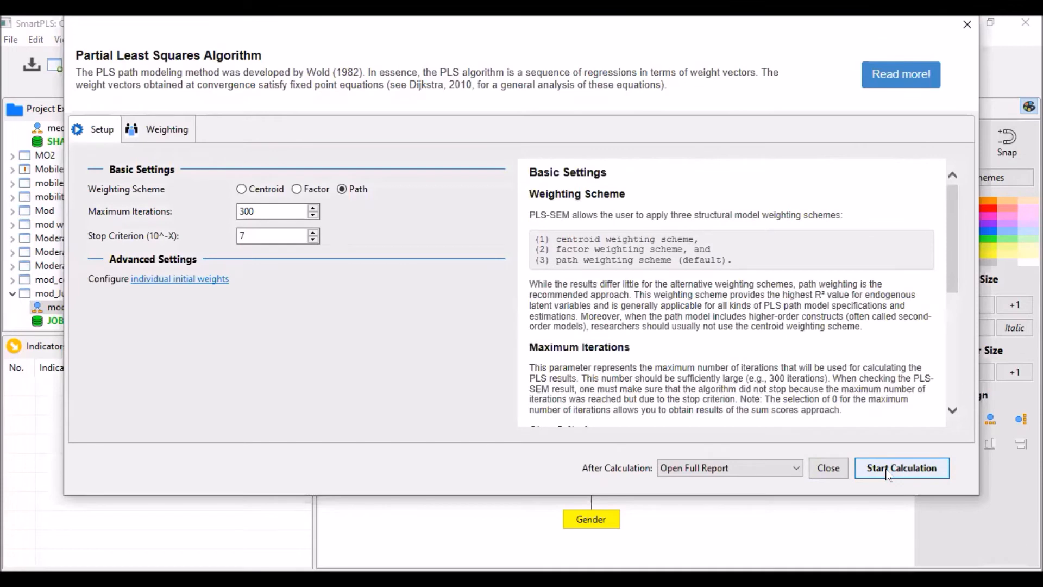
{"action": "left_click", "coordinate": [886, 470]}
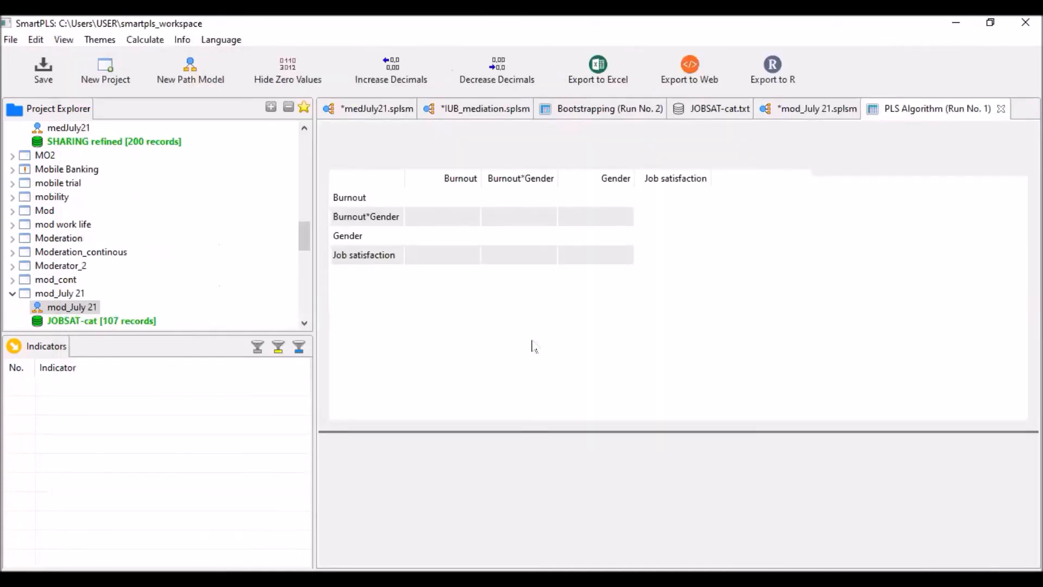
{"action": "left_click", "coordinate": [790, 114]}
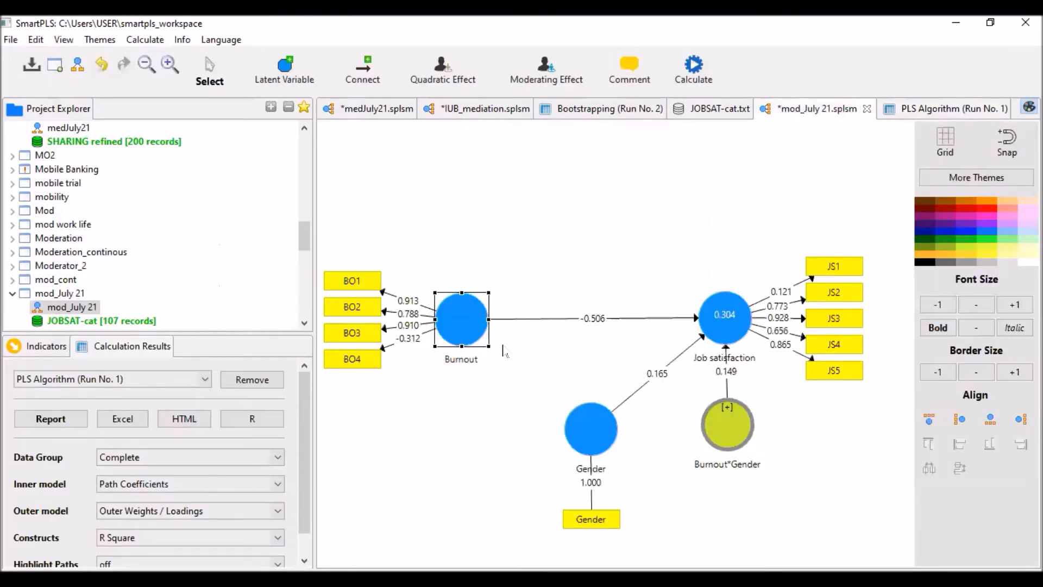
Delete the low-loading indicators BO4 from Burnout and JS1 from Job satisfaction.
{"action": "left_click_drag", "start_coordinate": [362, 359], "coordinate": [370, 378]}
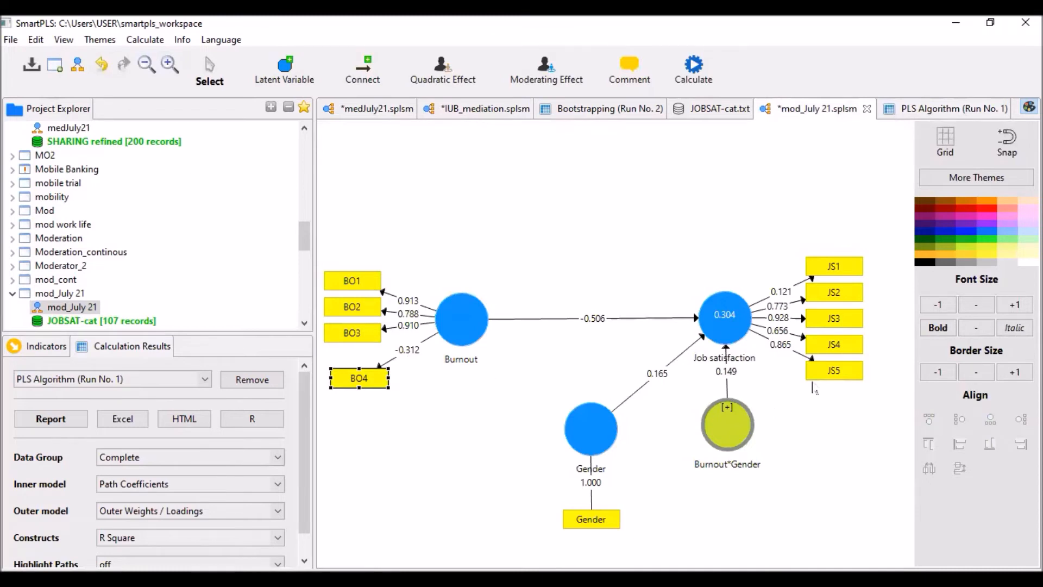
{"action": "left_click_drag", "start_coordinate": [834, 267], "coordinate": [824, 226]}
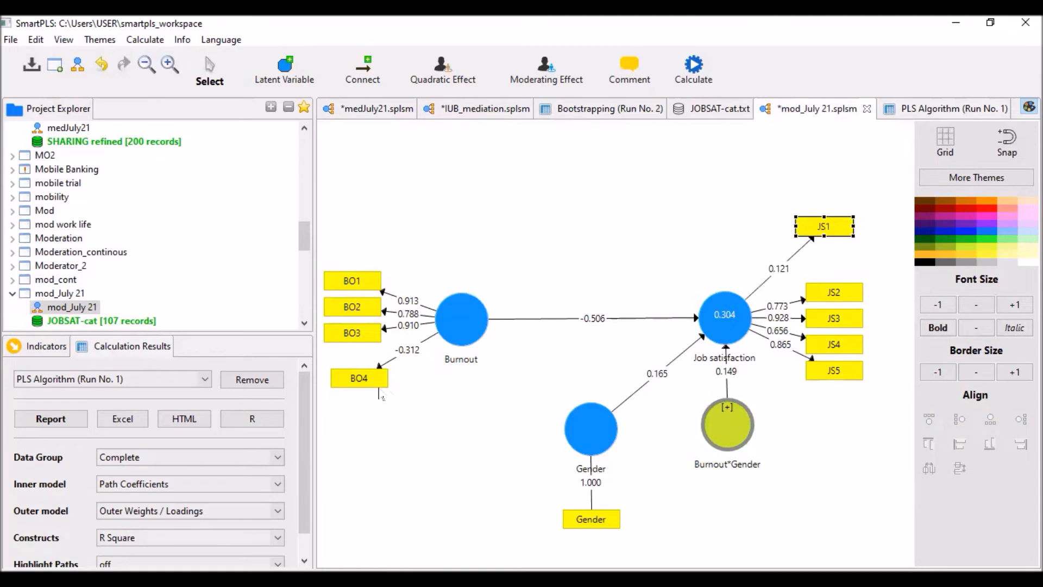
{"action": "left_click", "coordinate": [361, 380]}
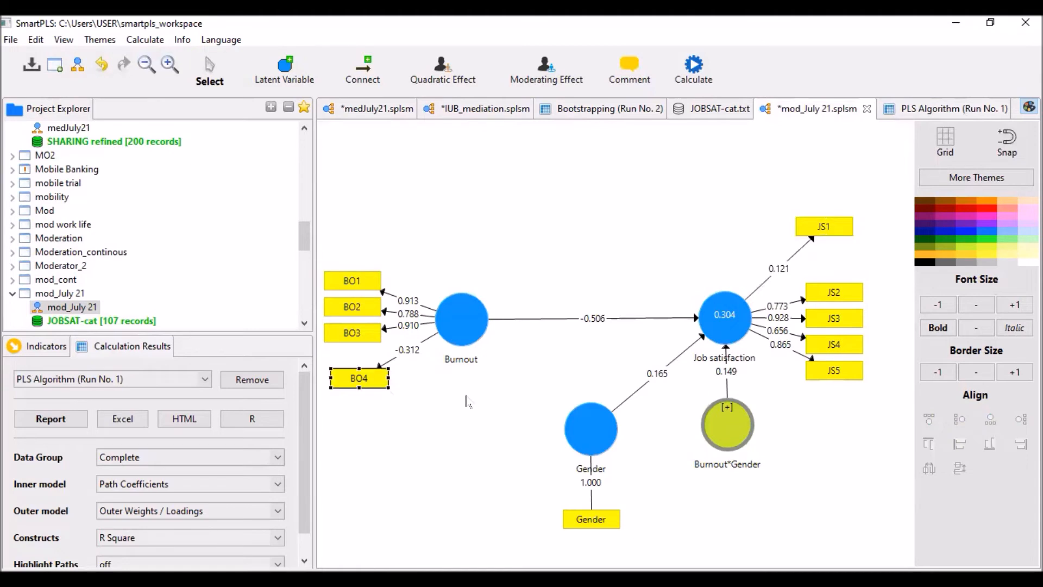
{"action": "key", "text": "Delete"}
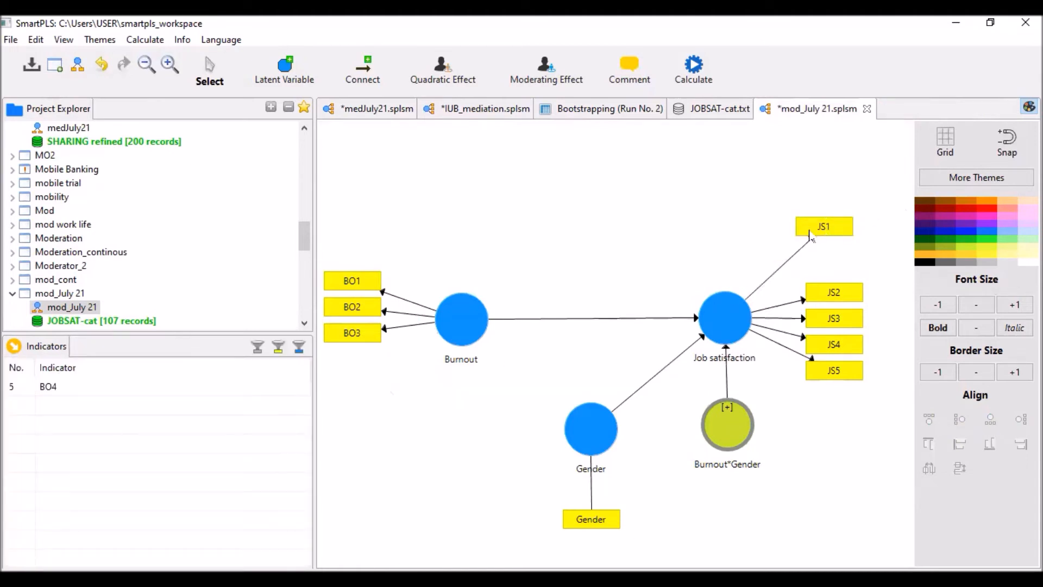
{"action": "left_click", "coordinate": [810, 234]}
{"action": "key", "text": "Delete"}
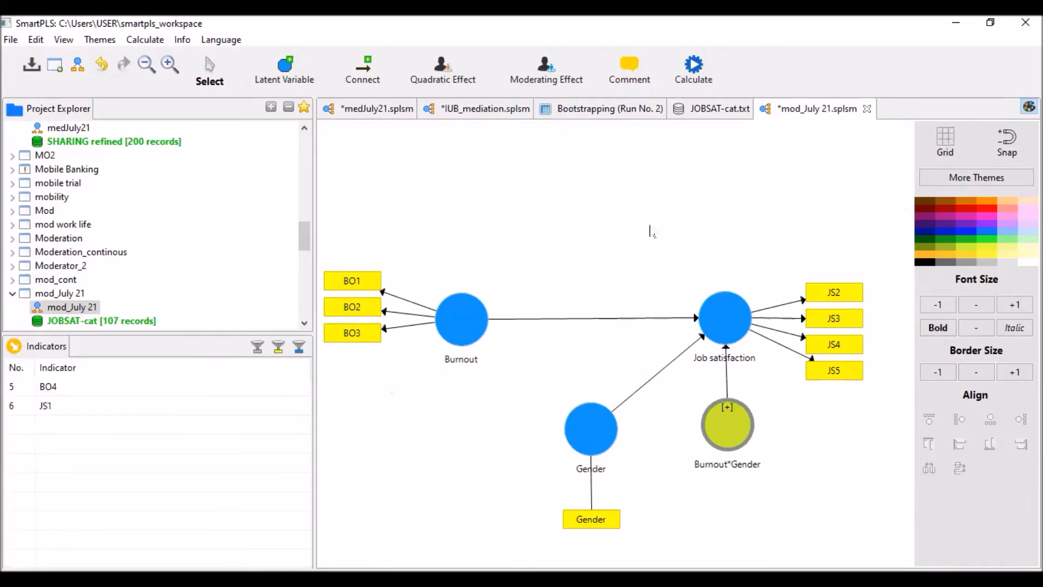
Rerun the PLS Algorithm on the model with the reduced set of indicators.
{"action": "left_click", "coordinate": [695, 64]}
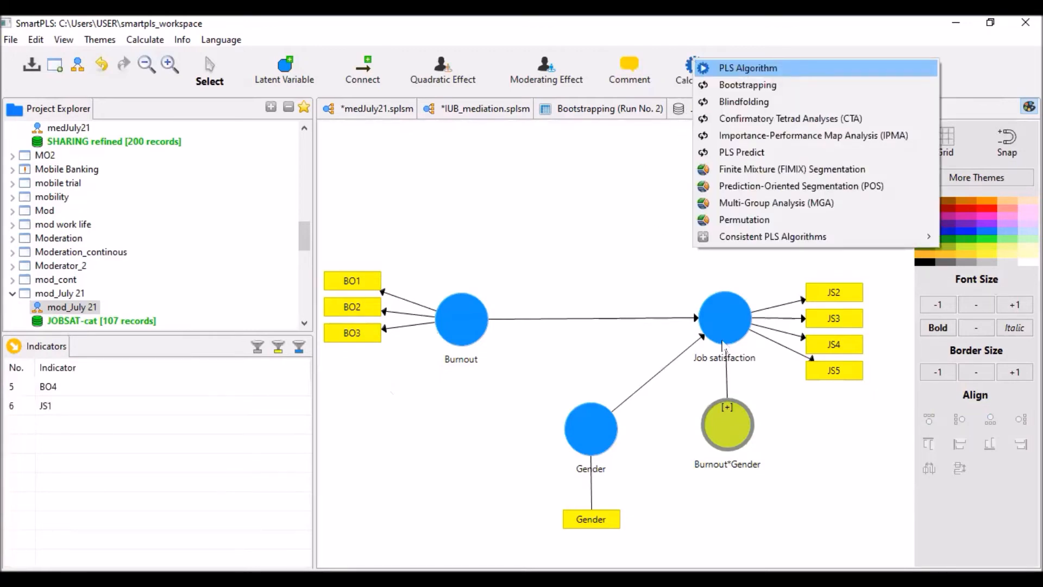
{"action": "left_click", "coordinate": [743, 69]}
{"action": "key", "text": "Return"}
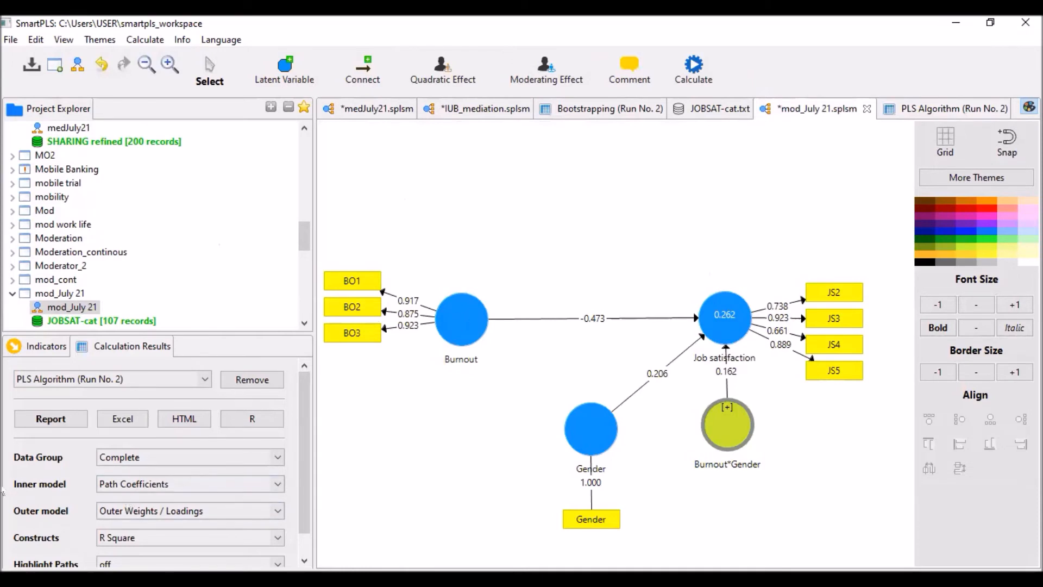
Apply the default result display on the model and open the full report of PLS Algorithm (Run No. 2).
{"action": "scroll", "coordinate": [19, 505], "scroll_direction": "down", "scroll_amount": 1}
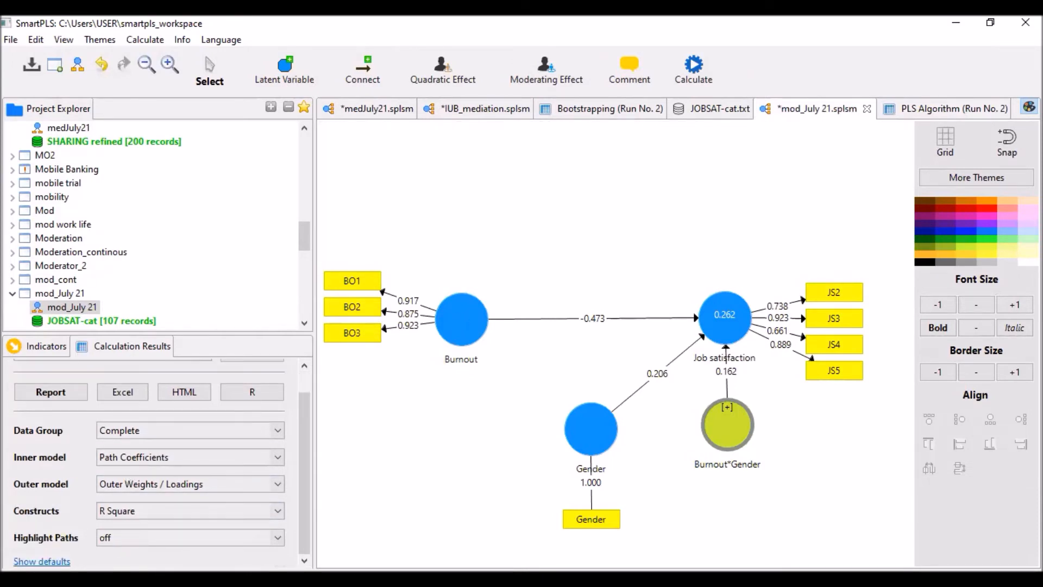
{"action": "left_click", "coordinate": [41, 561]}
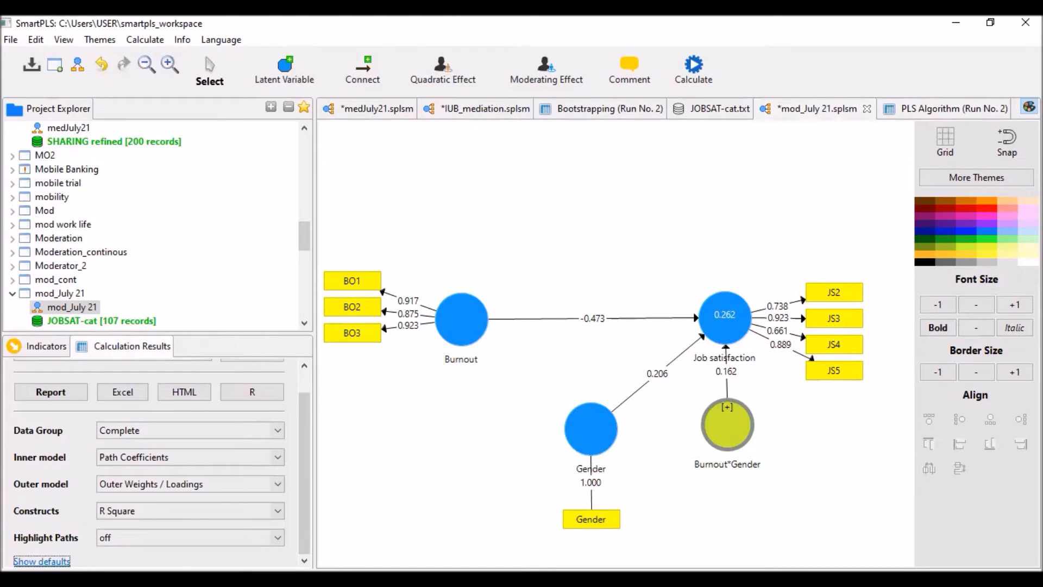
{"action": "scroll", "coordinate": [162, 461], "scroll_direction": "up", "scroll_amount": 1}
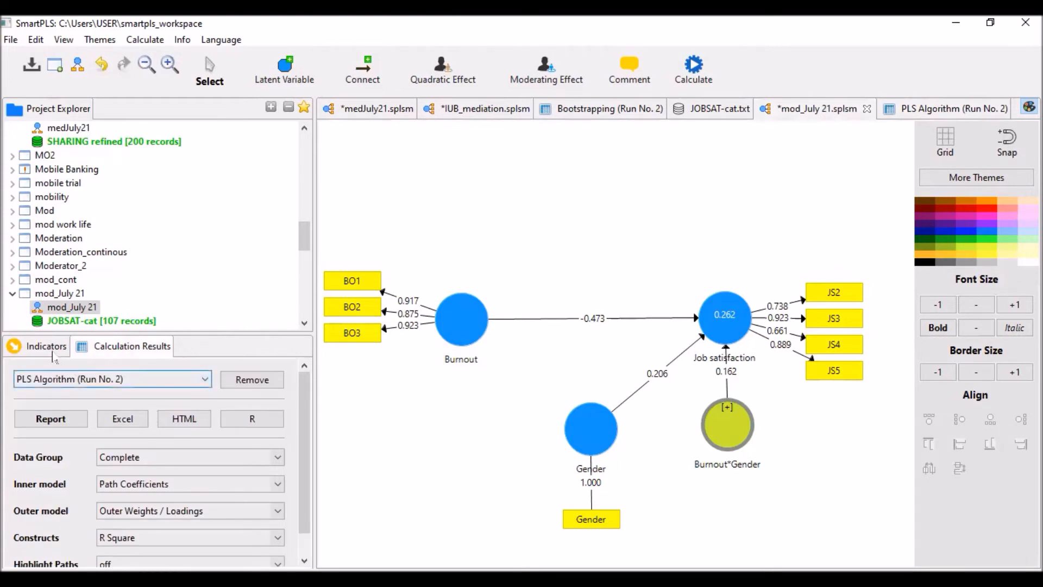
{"action": "left_click", "coordinate": [50, 419]}
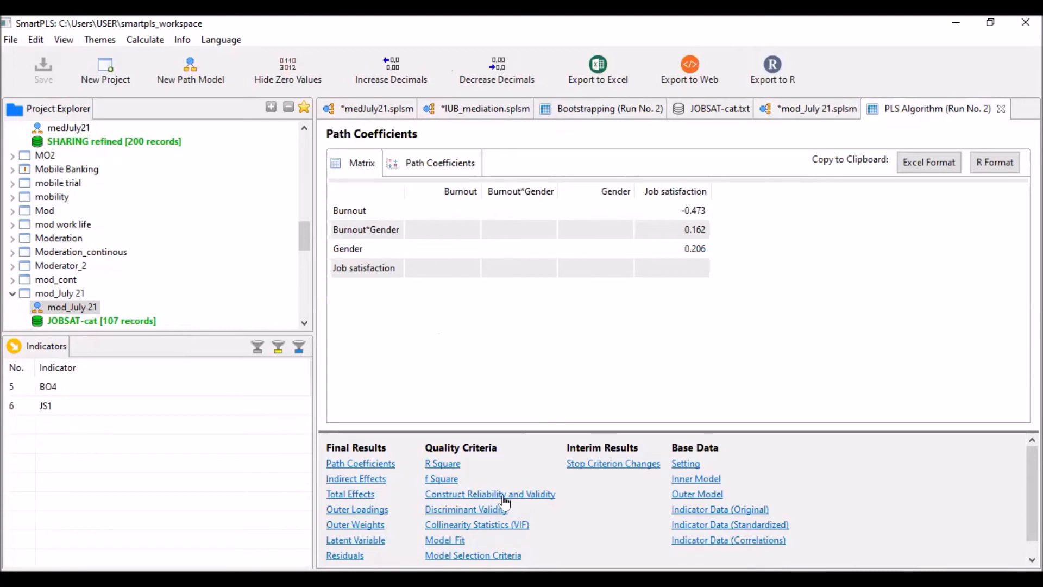
Review the Construct Reliability and Validity and the Discriminant Validity results, and return to the mod_July 21 model.
{"action": "left_click", "coordinate": [504, 498]}
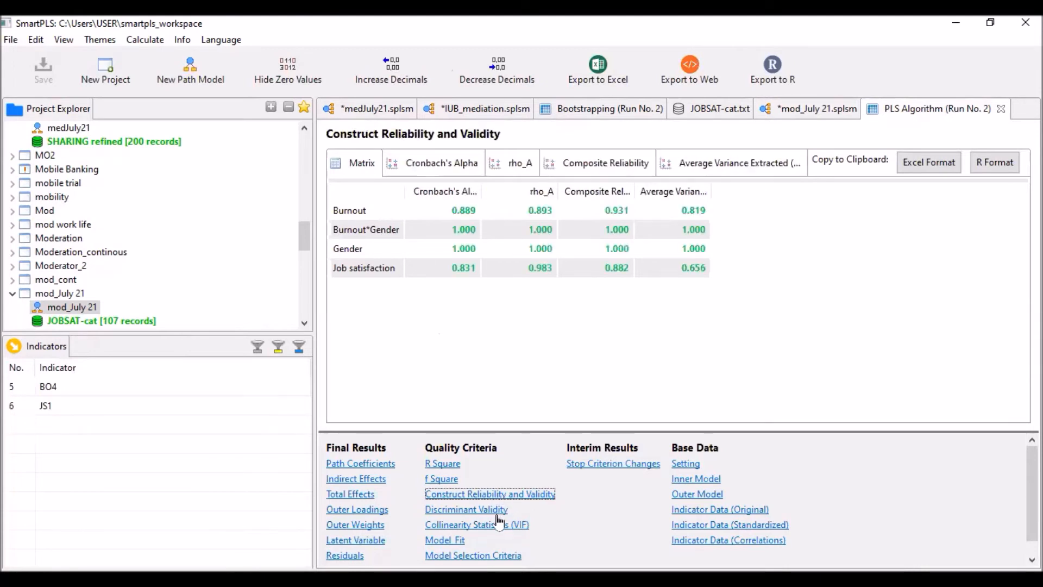
{"action": "left_click", "coordinate": [482, 511]}
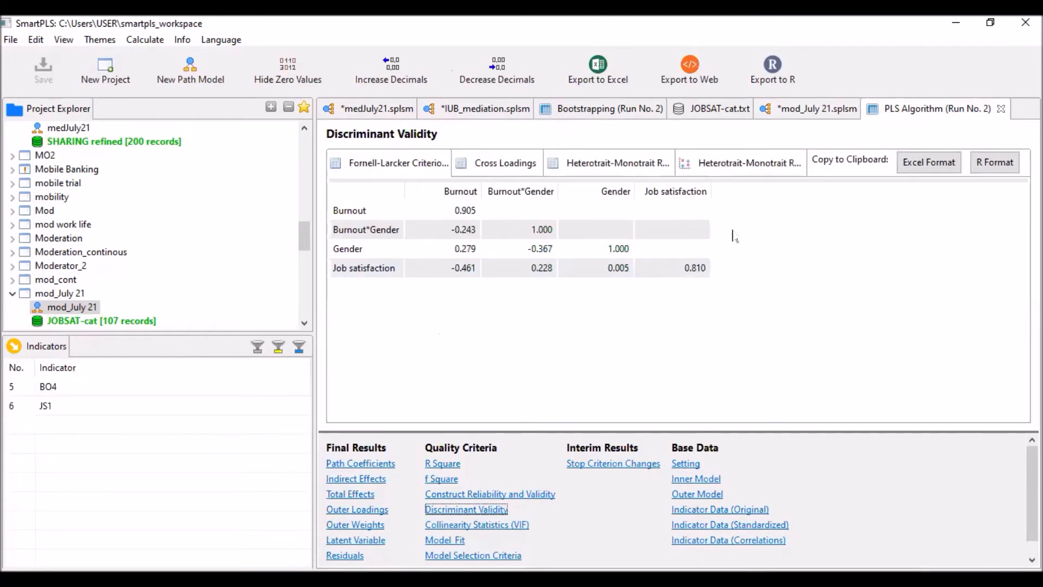
{"action": "left_click", "coordinate": [816, 111]}
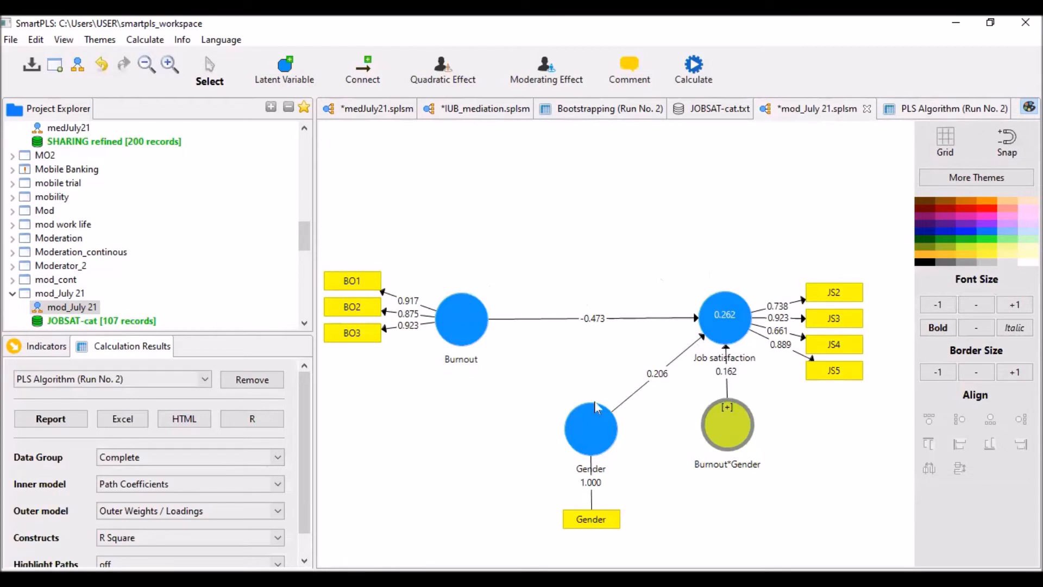
Rearrange the model diagram by moving Gender further from the interaction term and aligning Job satisfaction roughly level with Burnout.
{"action": "left_click_drag", "start_coordinate": [592, 432], "coordinate": [556, 432]}
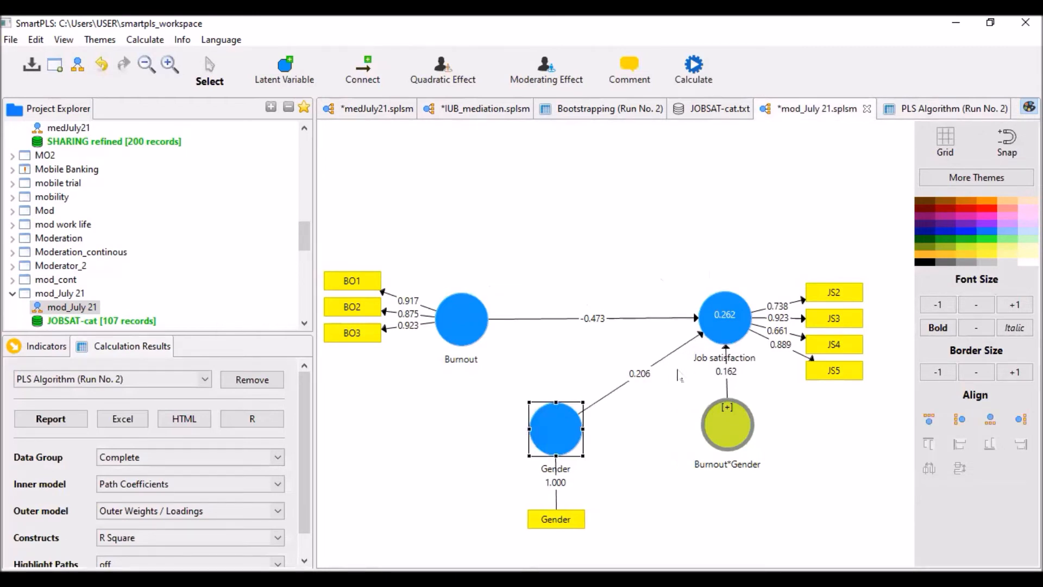
{"action": "left_click", "coordinate": [729, 328]}
{"action": "left_click_drag", "start_coordinate": [728, 329], "coordinate": [728, 338]}
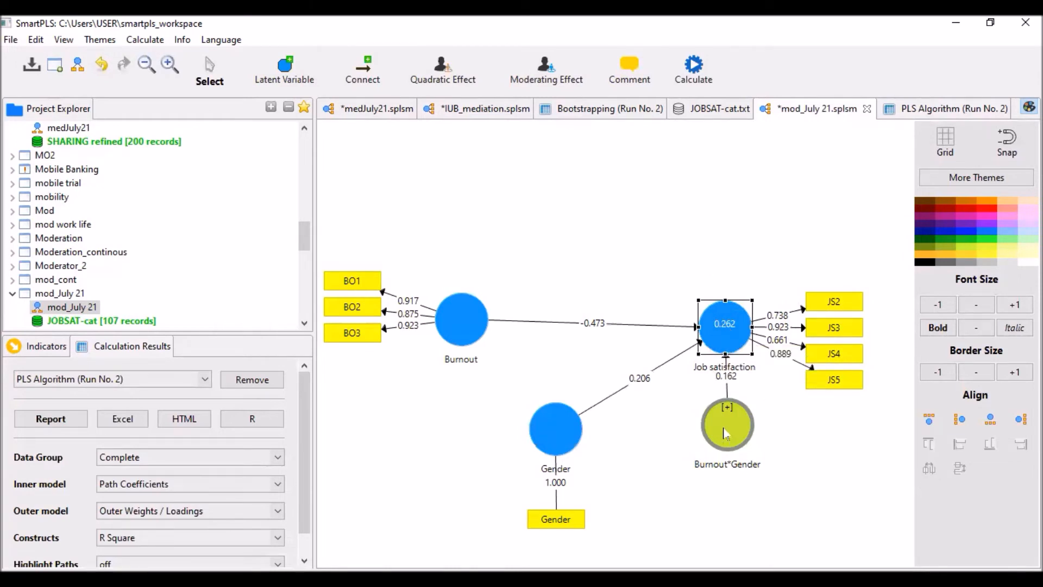
{"action": "left_click", "coordinate": [555, 427]}
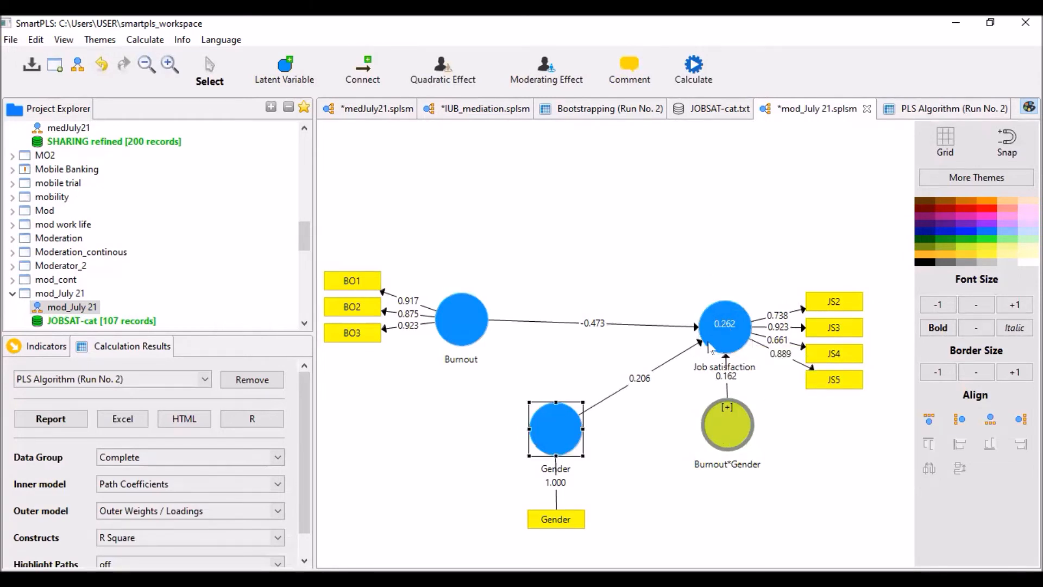
{"action": "left_click", "coordinate": [728, 320]}
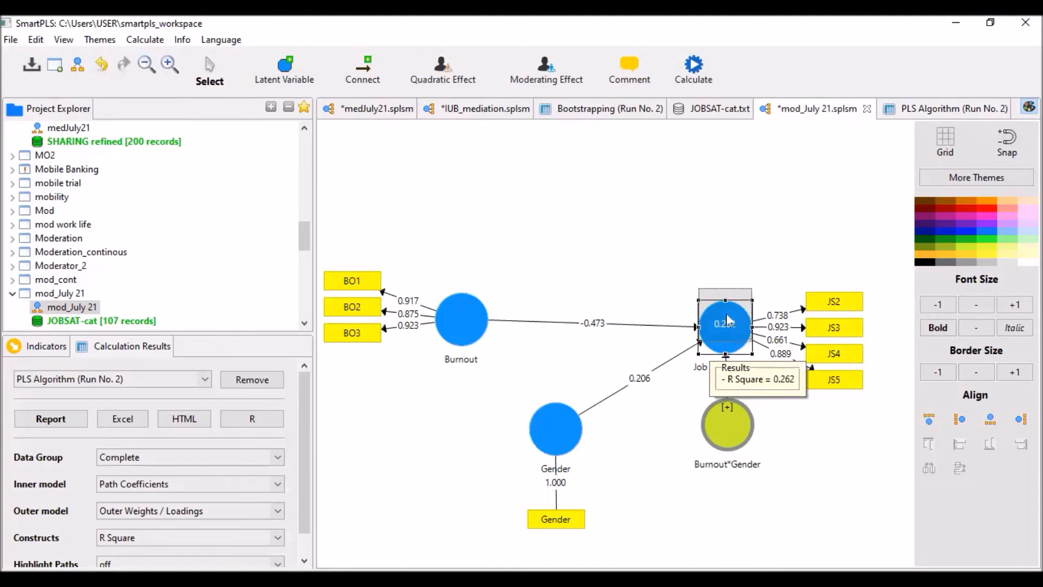
{"action": "left_click_drag", "start_coordinate": [729, 320], "coordinate": [728, 309]}
{"action": "left_click", "coordinate": [466, 325]}
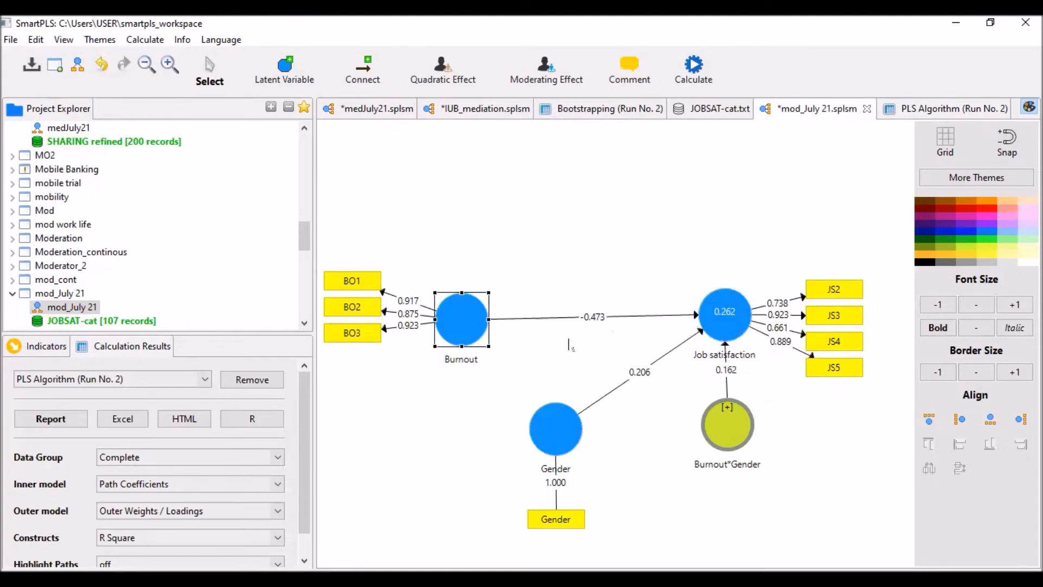
{"action": "left_click", "coordinate": [732, 321]}
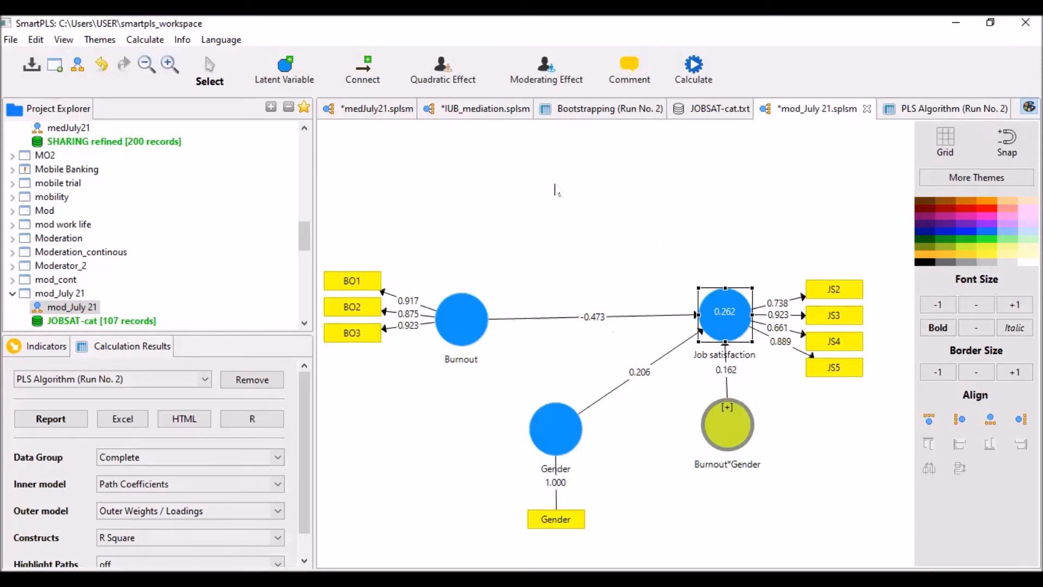
Run Basic Bootstrapping with 500 subsamples, the BCa confidence interval method, a two-tailed test and a 0.05 significance level.
{"action": "left_click", "coordinate": [694, 68]}
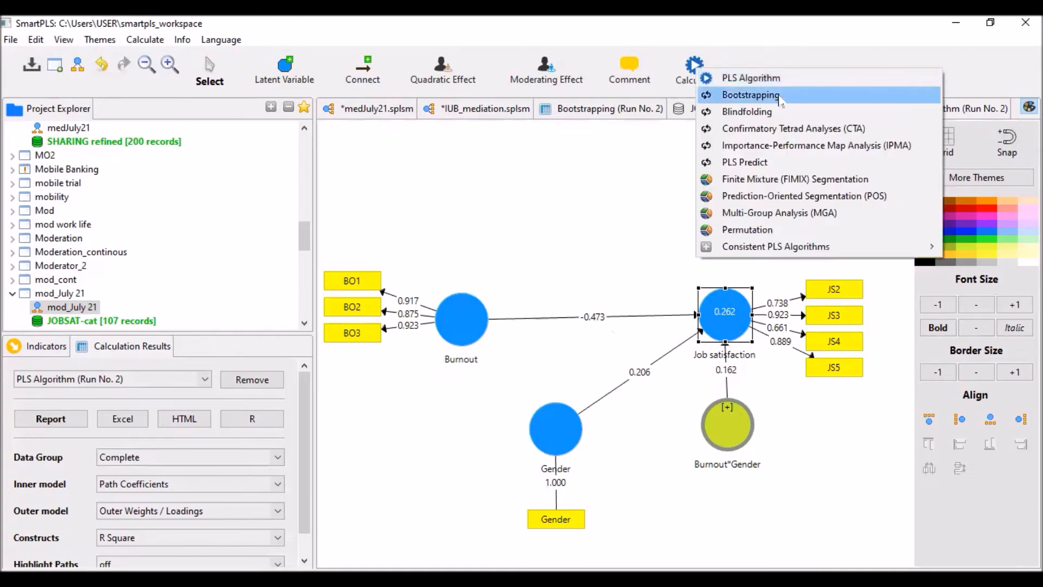
{"action": "left_click", "coordinate": [778, 97]}
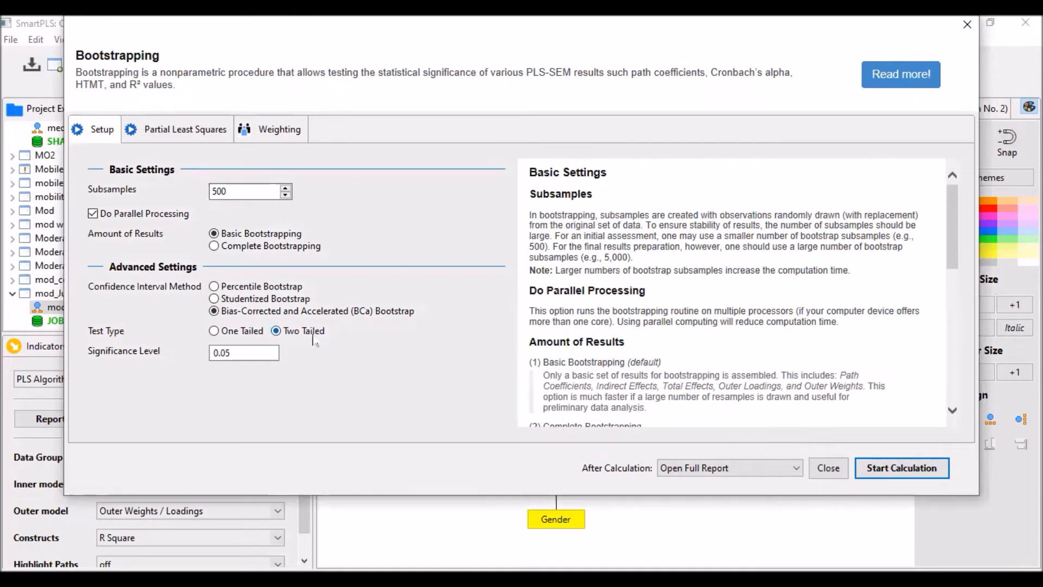
{"action": "left_click", "coordinate": [886, 471]}
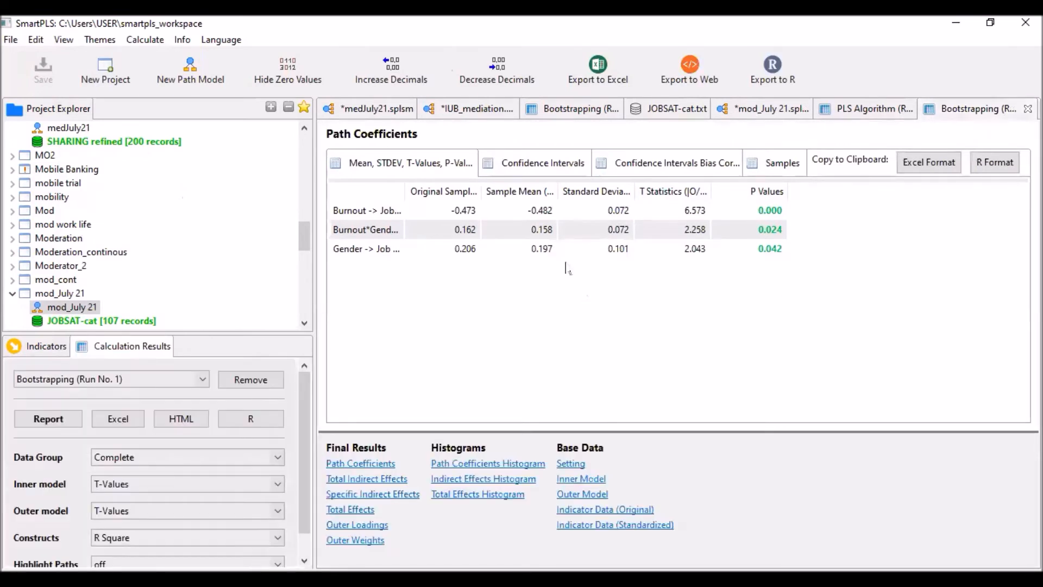
Examine the significance and bias-corrected confidence interval of the Burnout*Gender path, and return to the mod_July 21 model.
{"action": "left_click", "coordinate": [382, 231]}
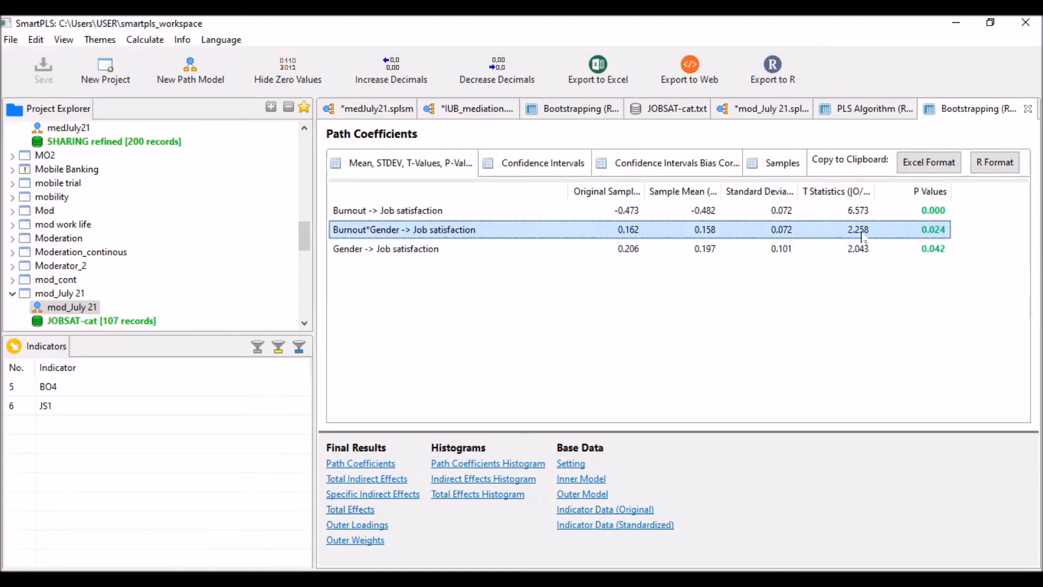
{"action": "left_click", "coordinate": [688, 165]}
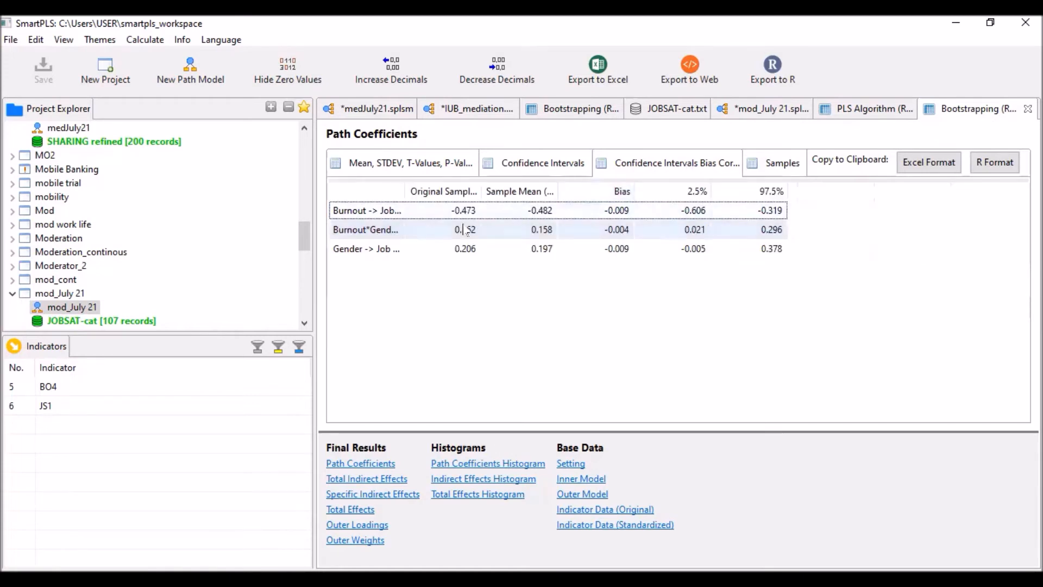
{"action": "left_click_drag", "start_coordinate": [405, 191], "coordinate": [505, 192]}
{"action": "left_click", "coordinate": [483, 236]}
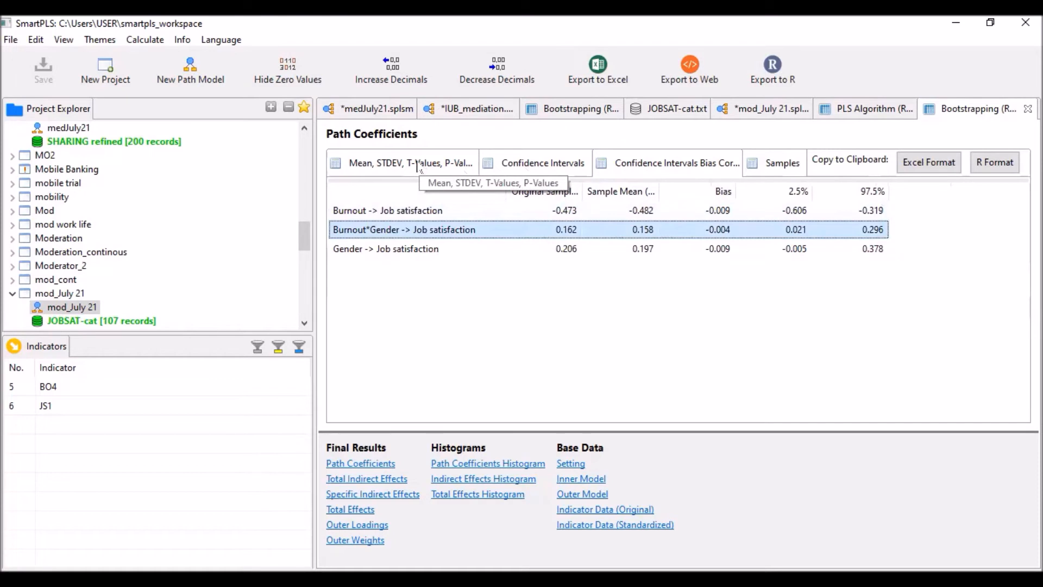
{"action": "left_click", "coordinate": [776, 114]}
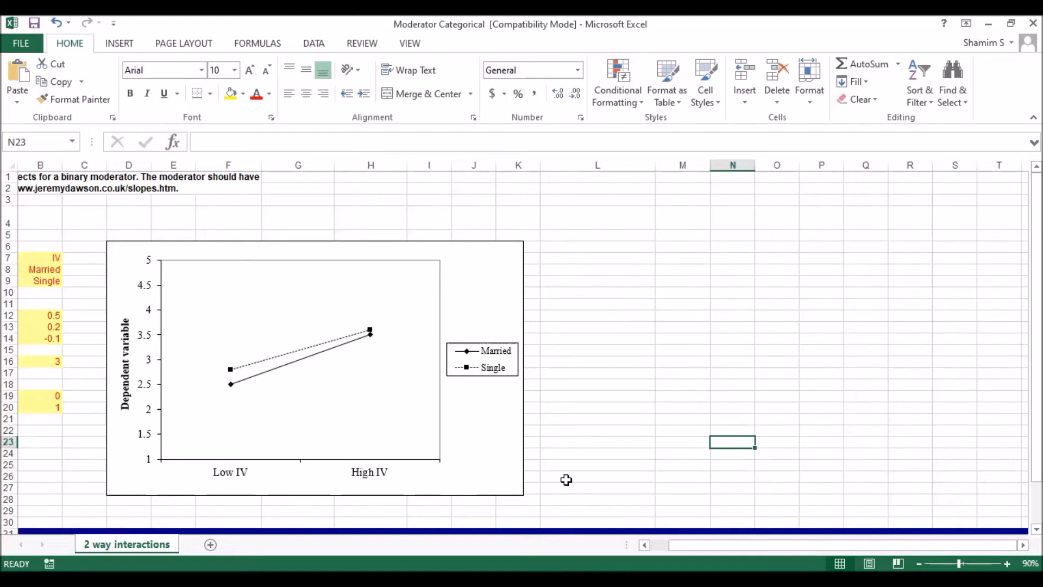
Switch to the Moderator Categorical workbook in Excel and look over the input cells and plot of the 2 way interactions sheet.
{"action": "key", "text": "alt+Tab"}
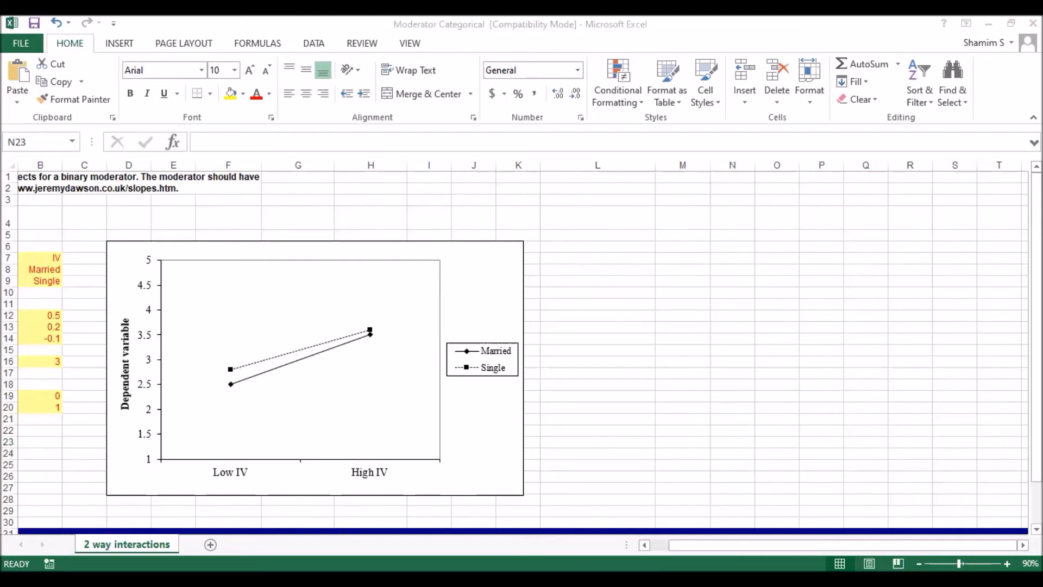
{"action": "key", "text": "alt+Tab"}
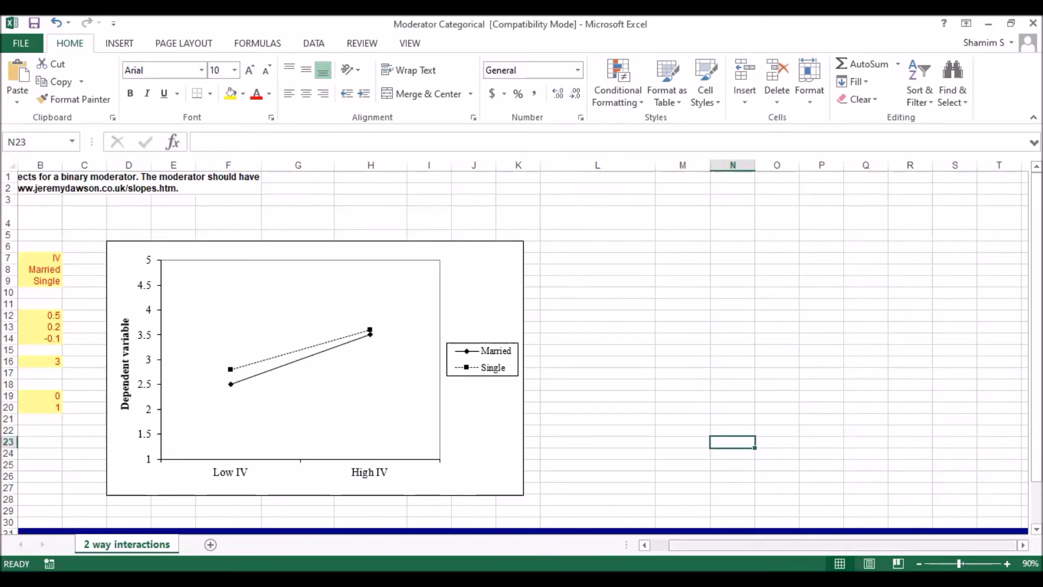
{"action": "scroll", "coordinate": [171, 348], "scroll_direction": "left", "scroll_amount": 2}
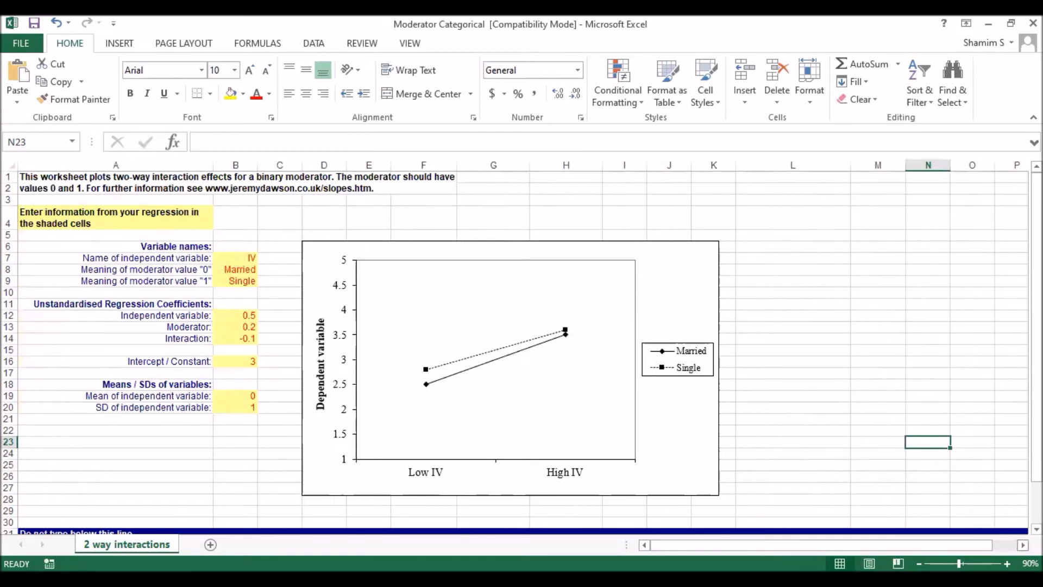
{"action": "left_click", "coordinate": [1023, 545]}
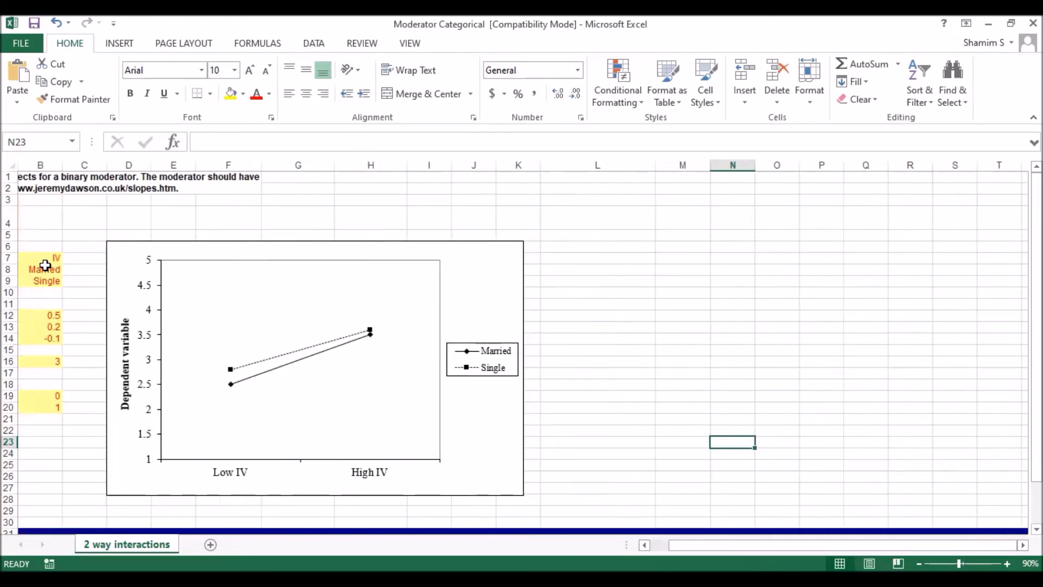
{"action": "left_click", "coordinate": [644, 545]}
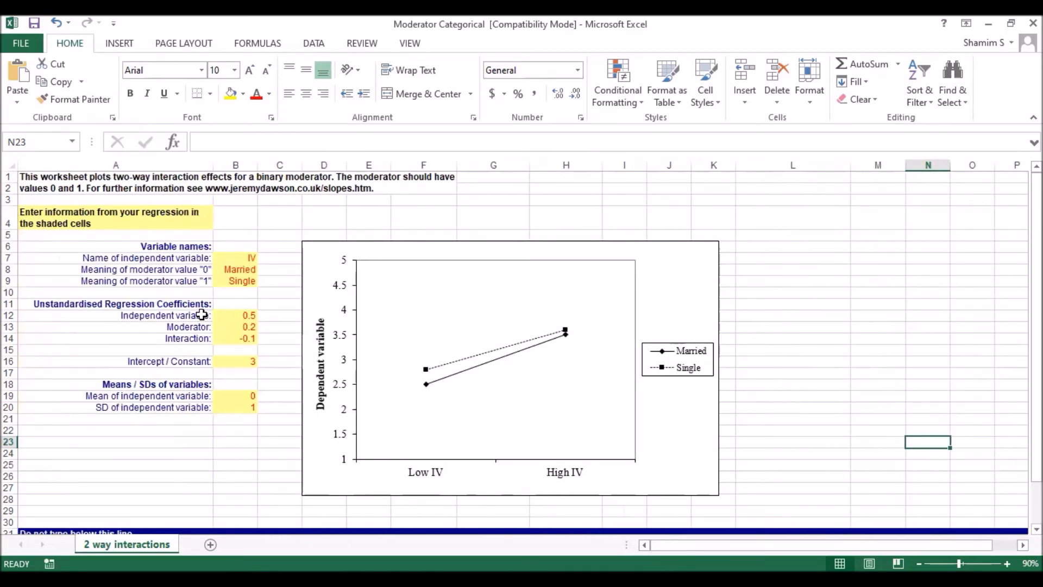
{"action": "left_click", "coordinate": [859, 290]}
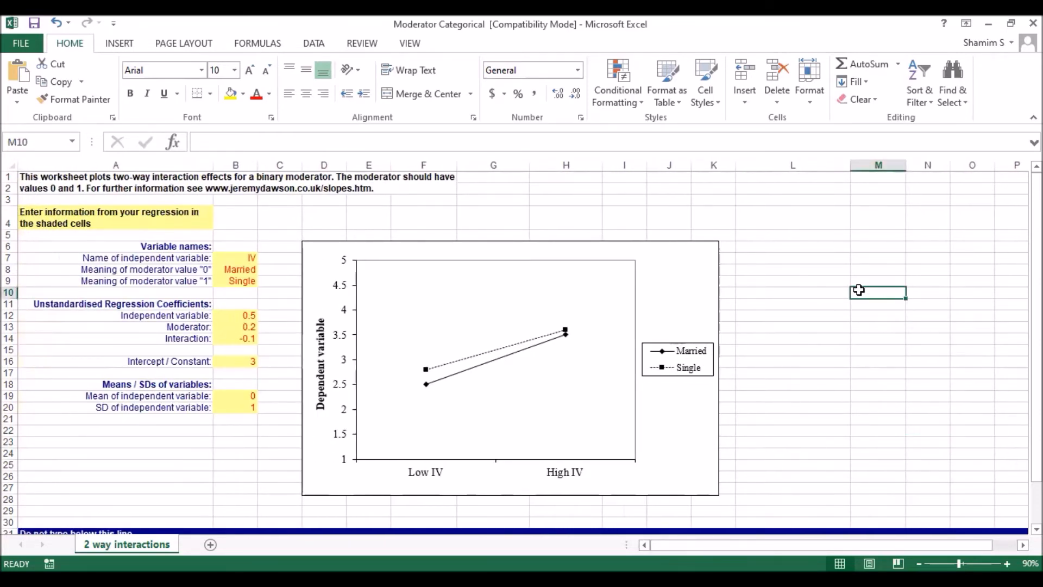
Label moderator value "0" as Female and moderator value "1" as Male.
{"action": "left_click", "coordinate": [232, 259]}
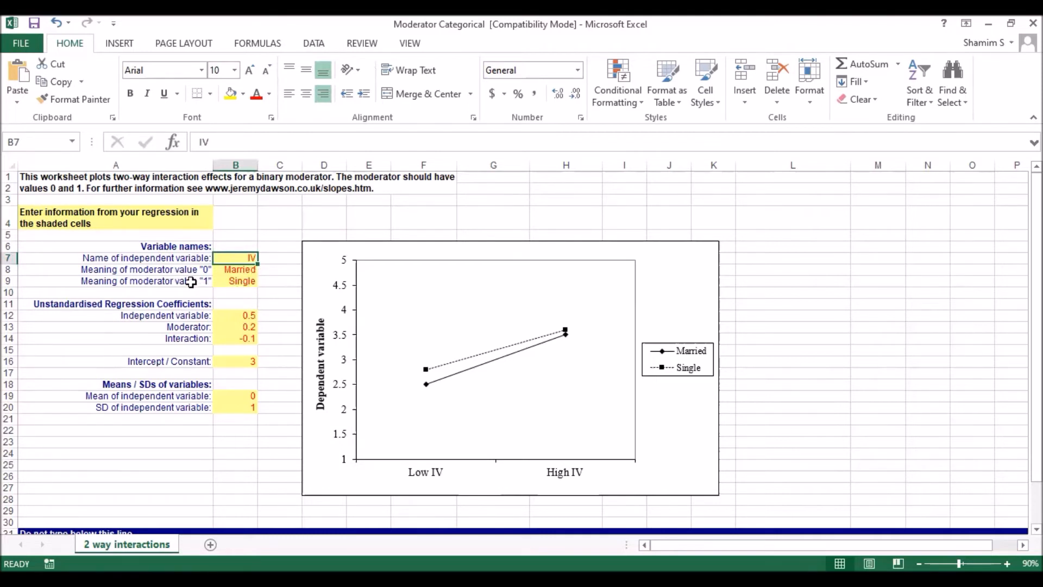
{"action": "left_click", "coordinate": [237, 270]}
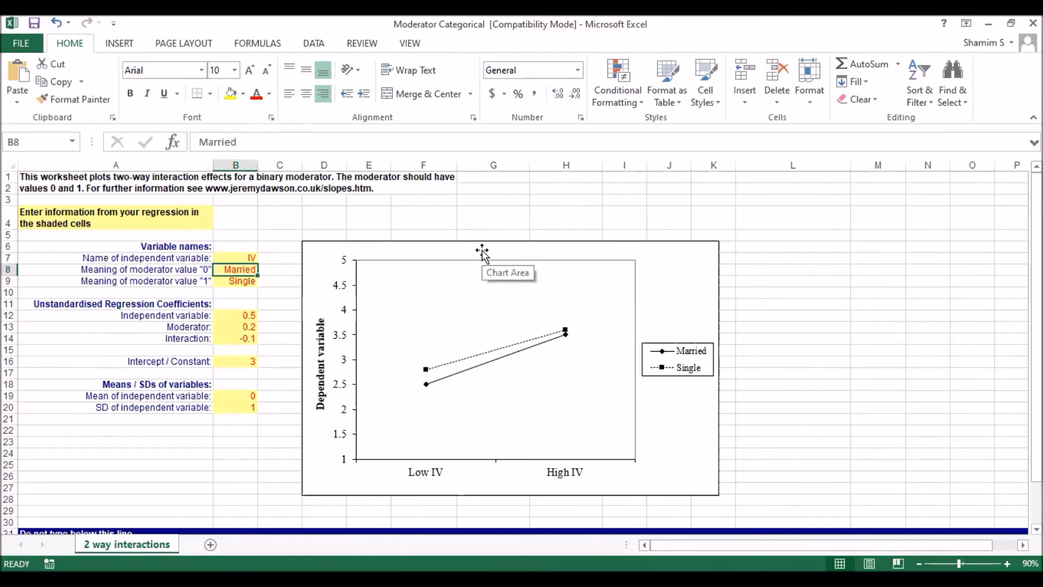
{"action": "type", "text": "Female"}
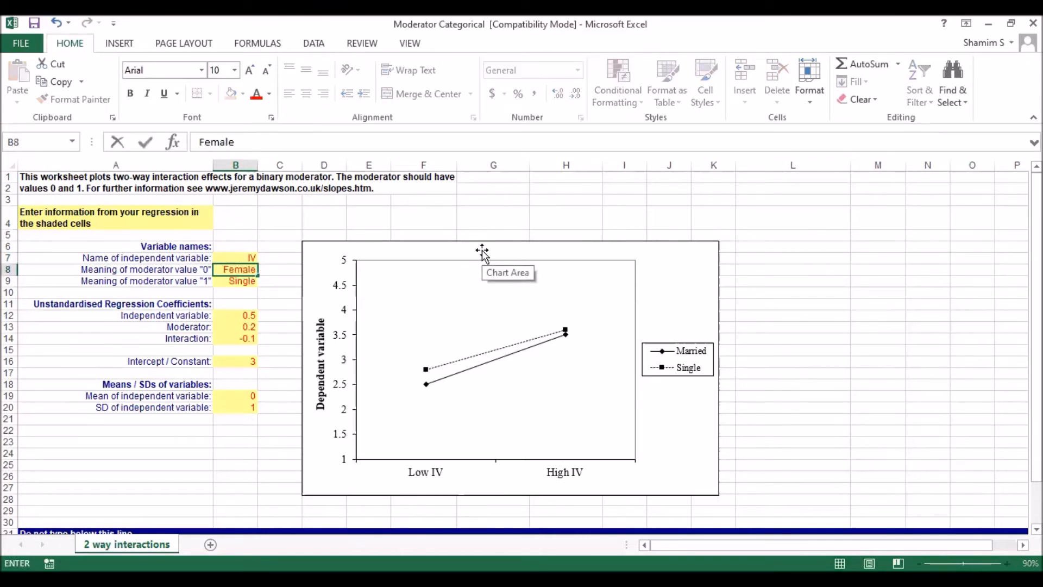
{"action": "key", "text": "Return"}
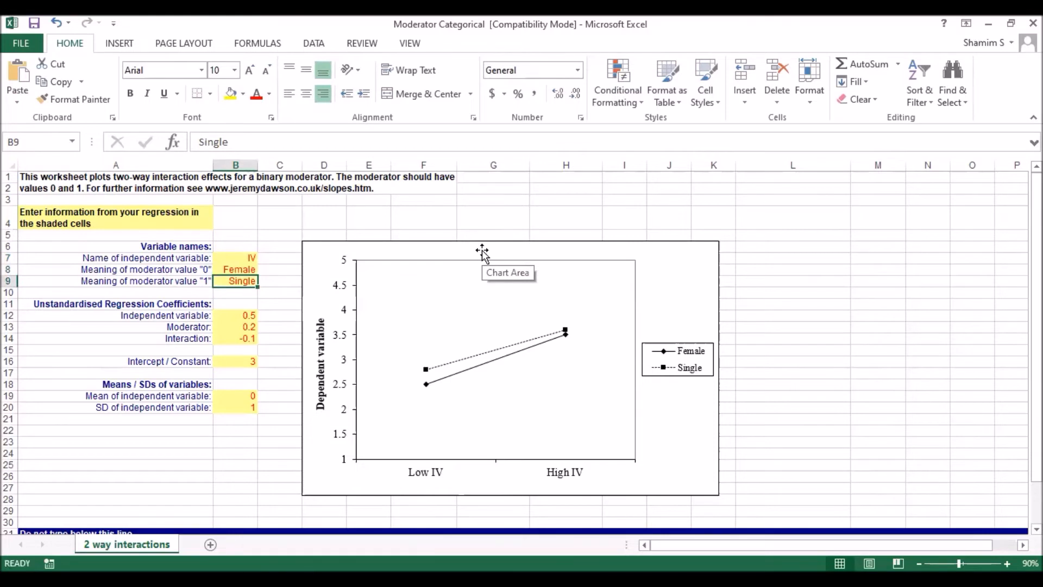
{"action": "type", "text": "Male"}
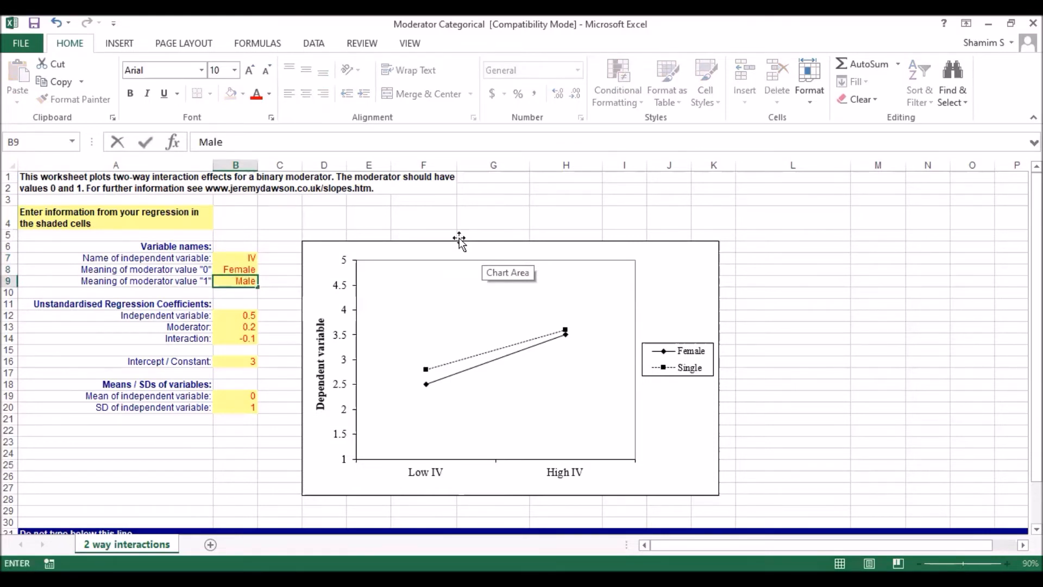
{"action": "left_click", "coordinate": [238, 248]}
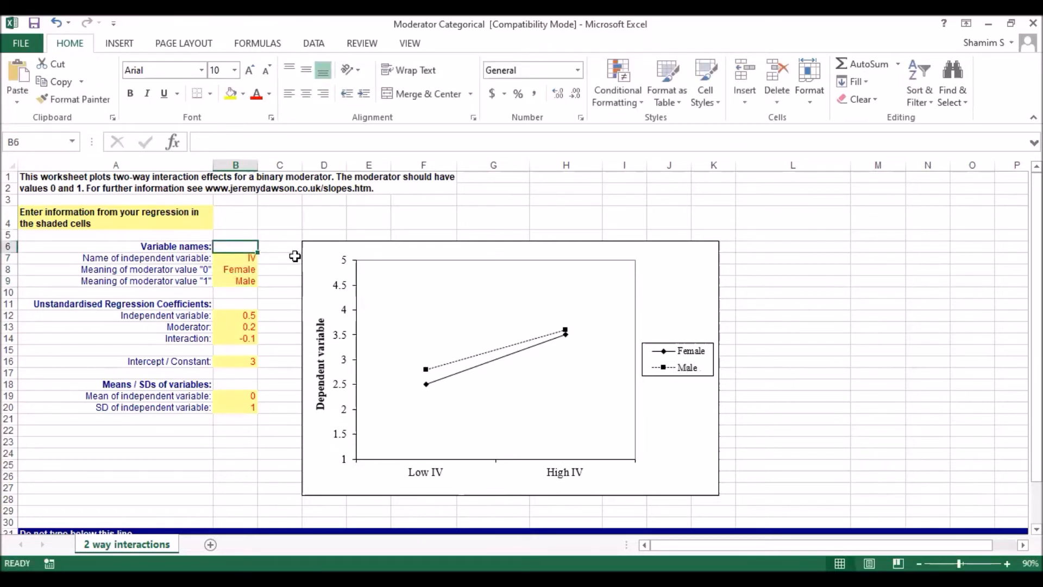
Name the independent variable Burnout and select the cell for its unstandardised regression coefficient.
{"action": "key", "text": "Down"}
{"action": "type", "text": "Burnout"}
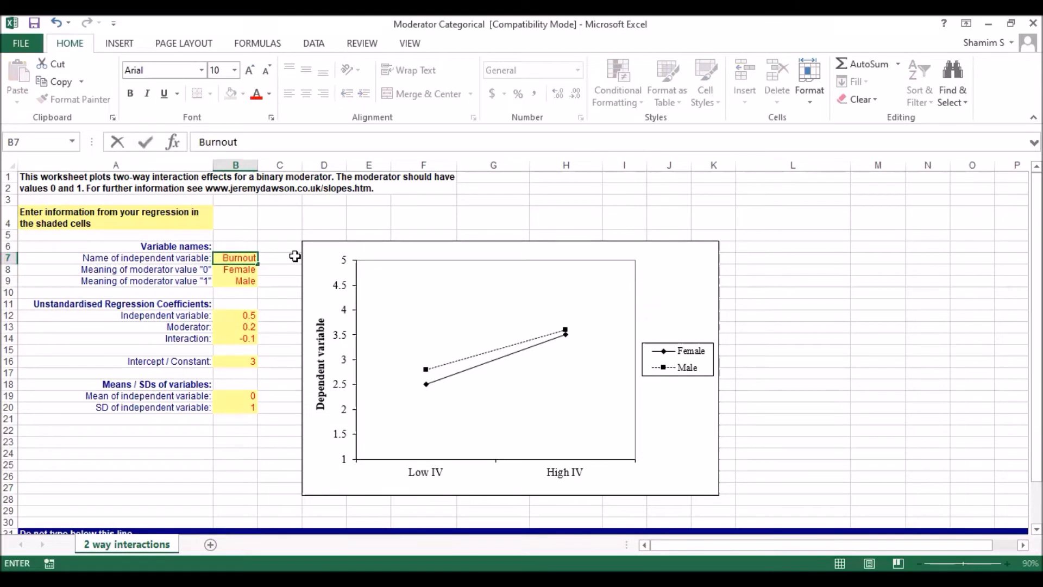
{"action": "key", "text": "Return"}
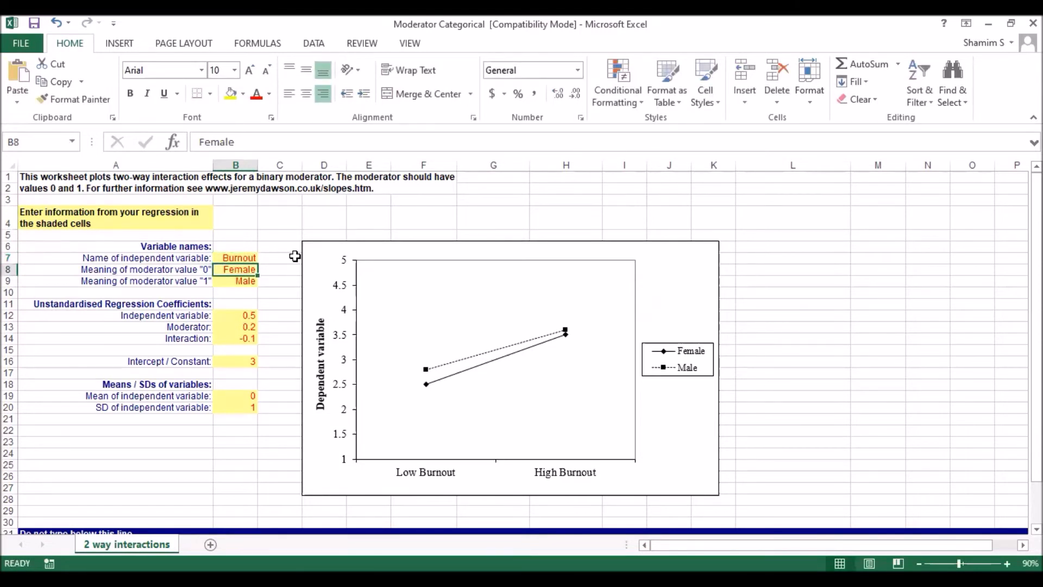
{"action": "key", "text": "Down"}
{"action": "key", "text": "Down"}
{"action": "key", "text": "Down"}
{"action": "key", "text": "Down"}
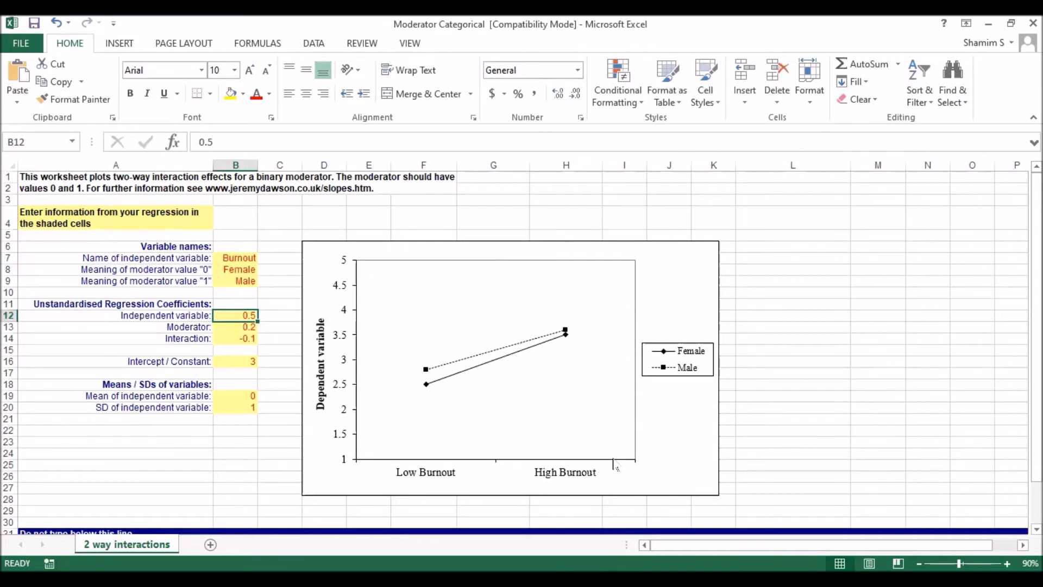
Switch to SmartPLS and open the Path Coefficients table in the Bootstrapping (Run No. 1) report.
{"action": "key", "text": "alt+Tab"}
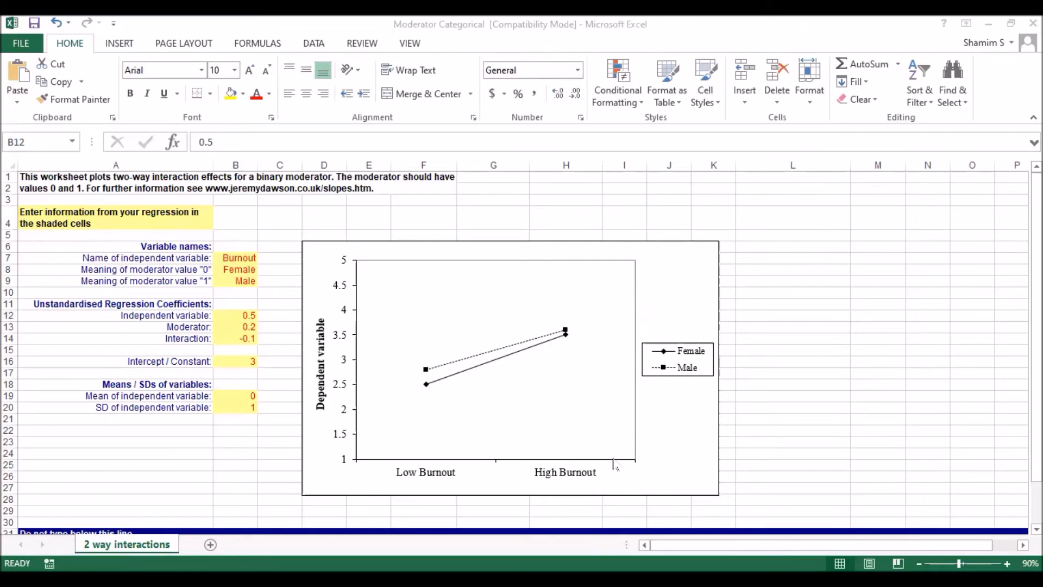
{"action": "left_click", "coordinate": [563, 233]}
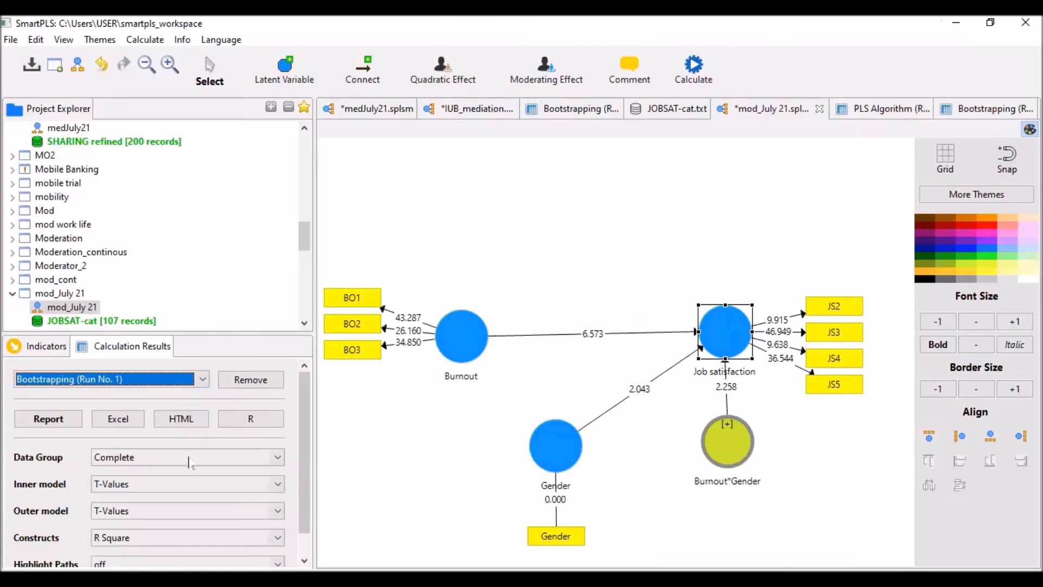
{"action": "left_click", "coordinate": [54, 424]}
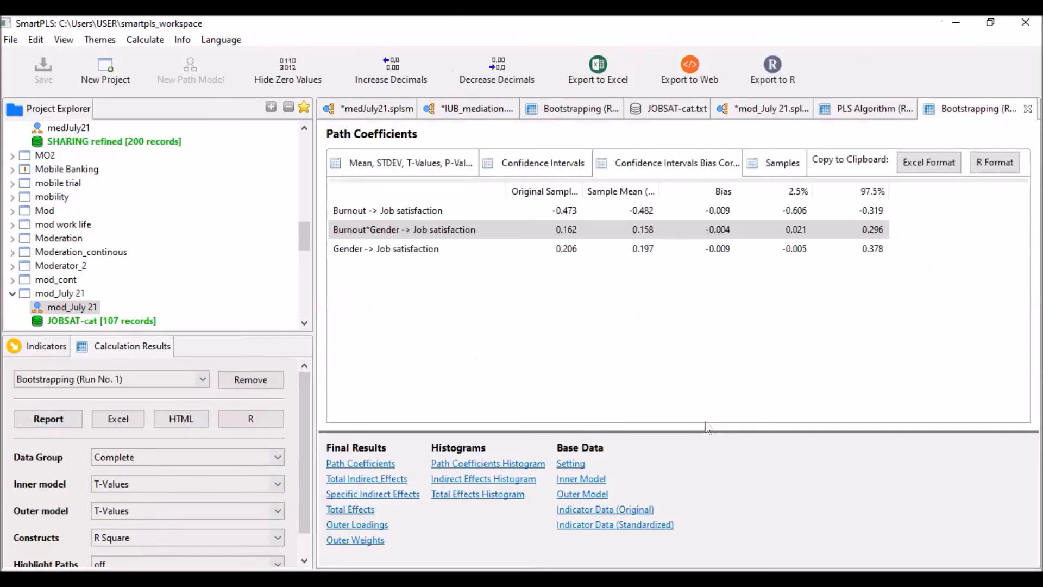
{"action": "left_click", "coordinate": [363, 466]}
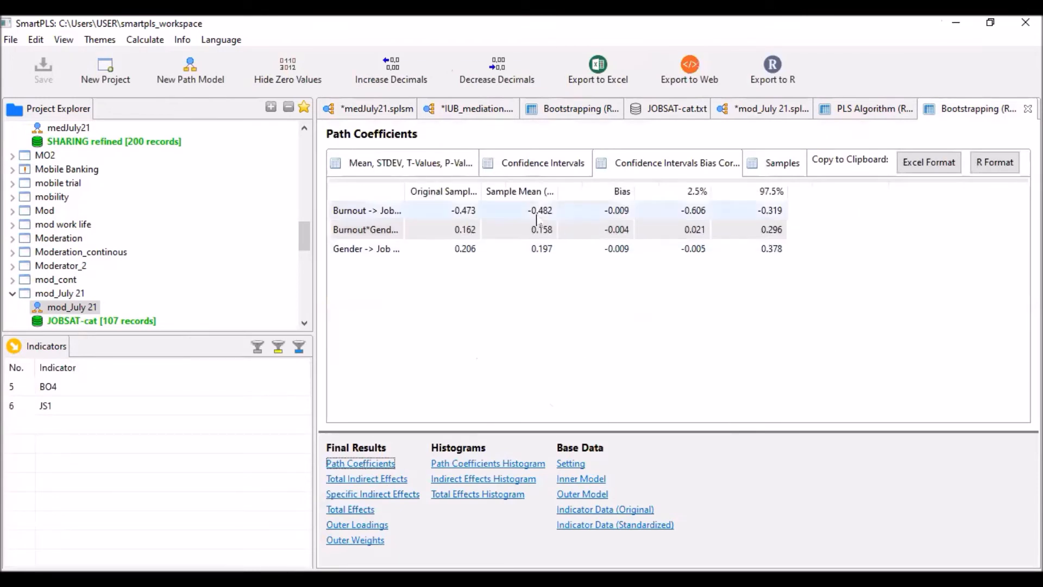
Resize the path name and Original Sample columns so they read in full, and copy the path coefficients table in Excel format.
{"action": "left_click_drag", "start_coordinate": [482, 193], "coordinate": [536, 201]}
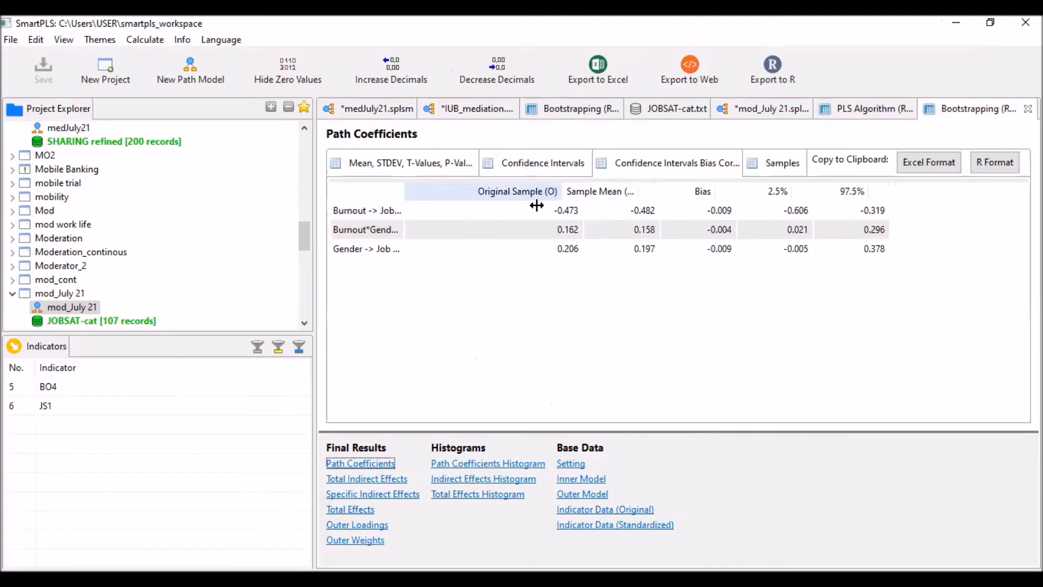
{"action": "left_click", "coordinate": [532, 210]}
{"action": "left_click_drag", "start_coordinate": [405, 188], "coordinate": [483, 218]}
{"action": "left_click_drag", "start_coordinate": [617, 190], "coordinate": [573, 191]}
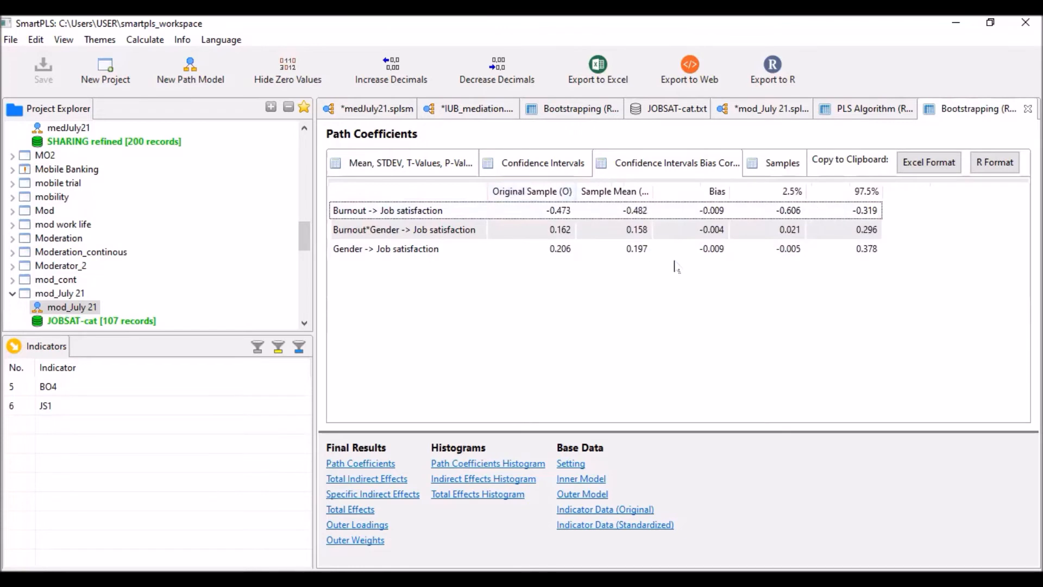
{"action": "left_click", "coordinate": [938, 165]}
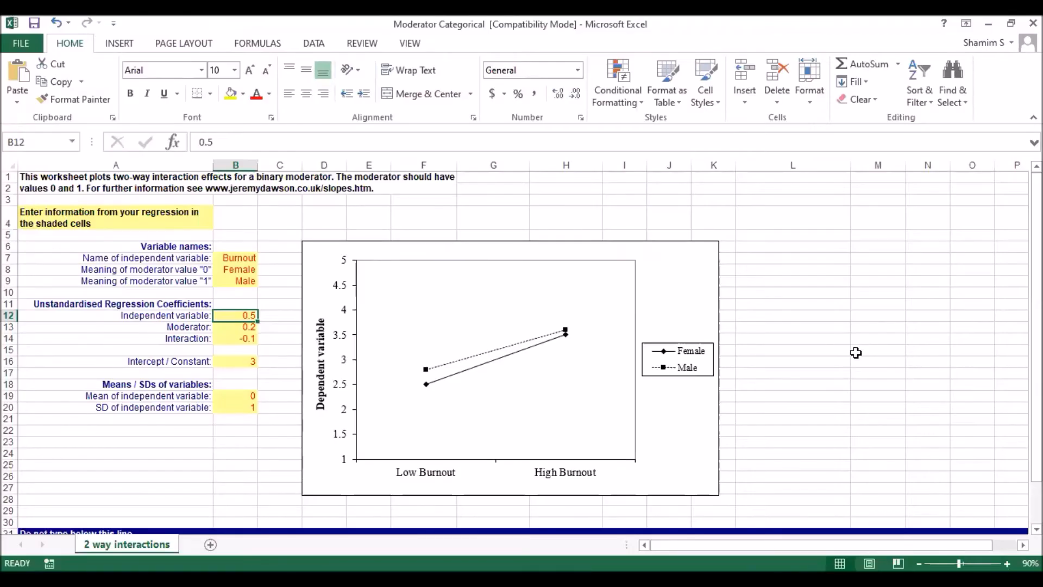
Paste the copied path coefficients table at cell M6 beside the chart and widen column M to show more of the path names.
{"action": "scroll", "coordinate": [856, 353], "scroll_direction": "down", "scroll_amount": 4}
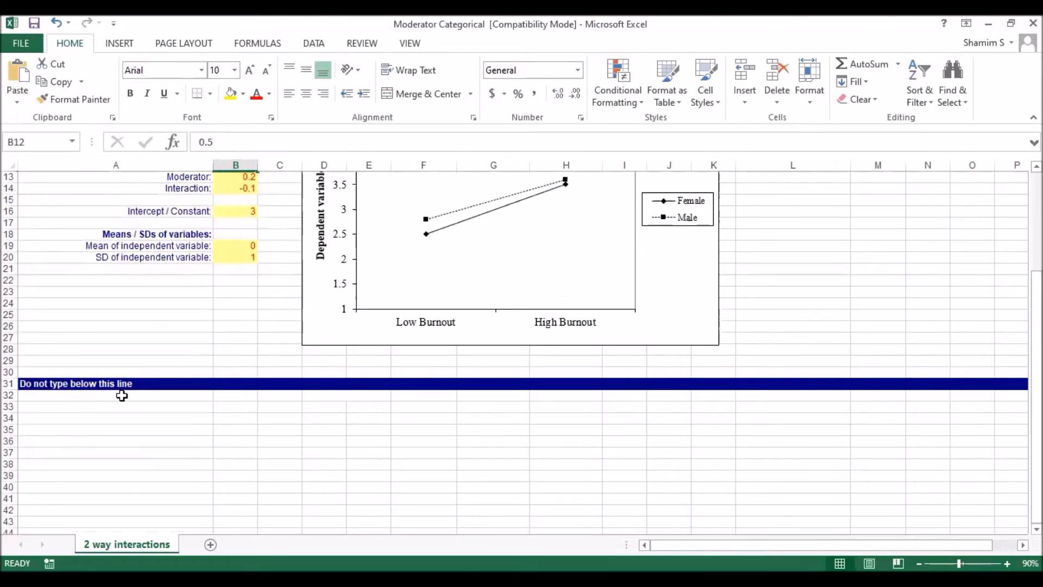
{"action": "scroll", "coordinate": [739, 374], "scroll_direction": "up", "scroll_amount": 4}
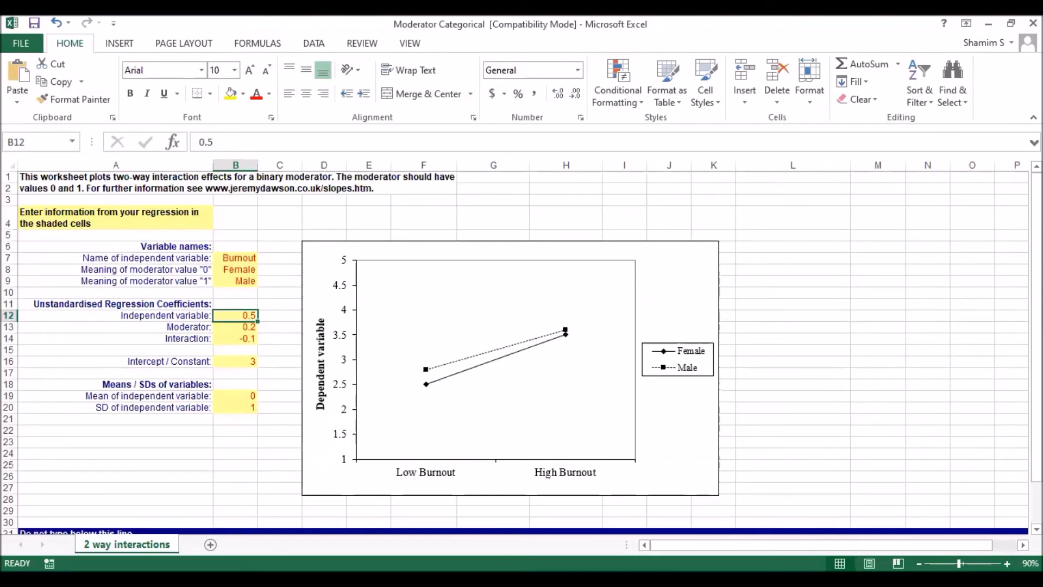
{"action": "left_click", "coordinate": [1022, 544]}
{"action": "left_click", "coordinate": [1023, 545]}
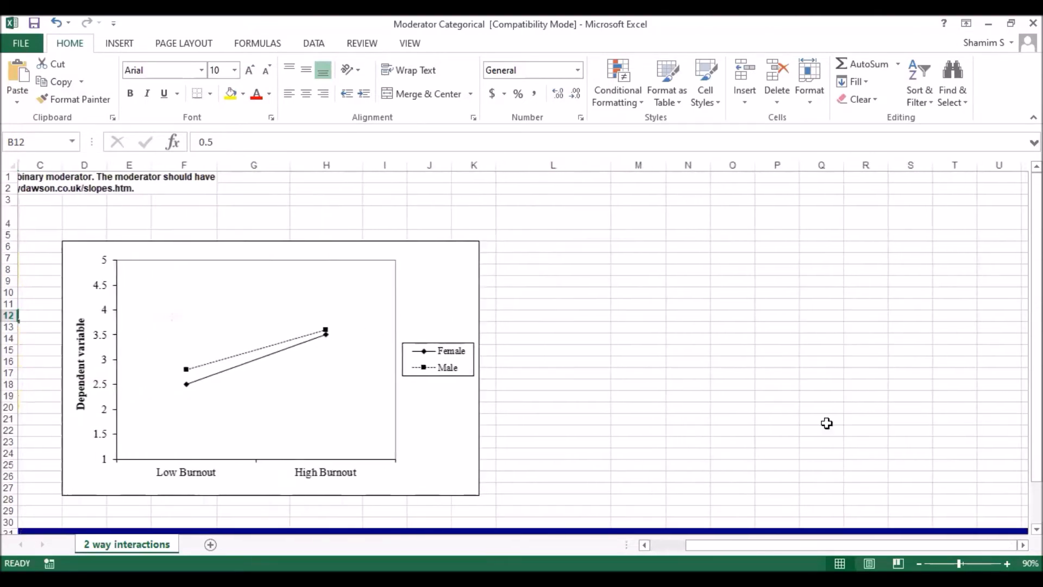
{"action": "left_click", "coordinate": [658, 246]}
{"action": "key", "text": "ctrl+v"}
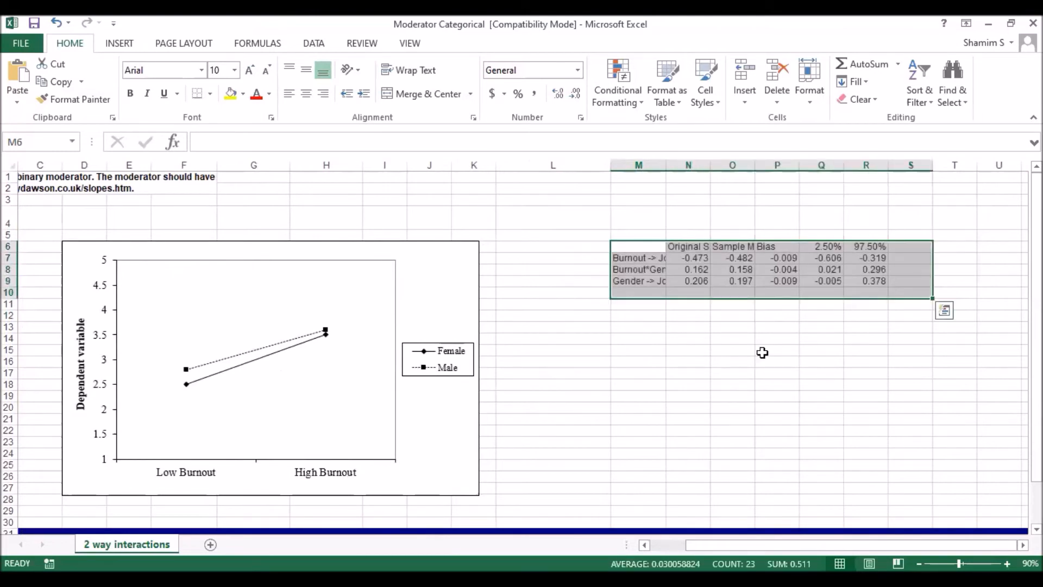
{"action": "key", "text": "ctrl+q"}
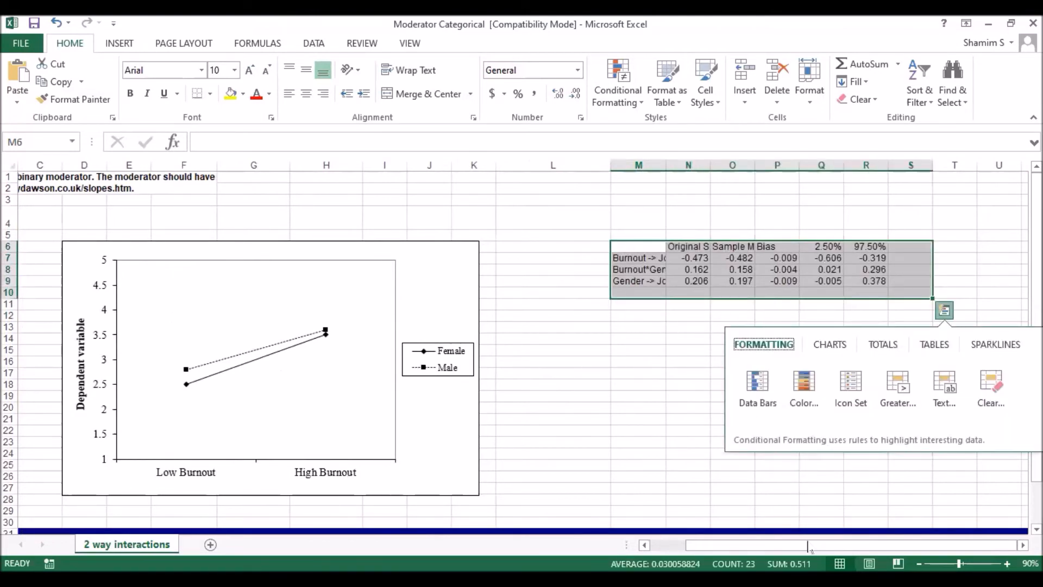
{"action": "left_click", "coordinate": [645, 545]}
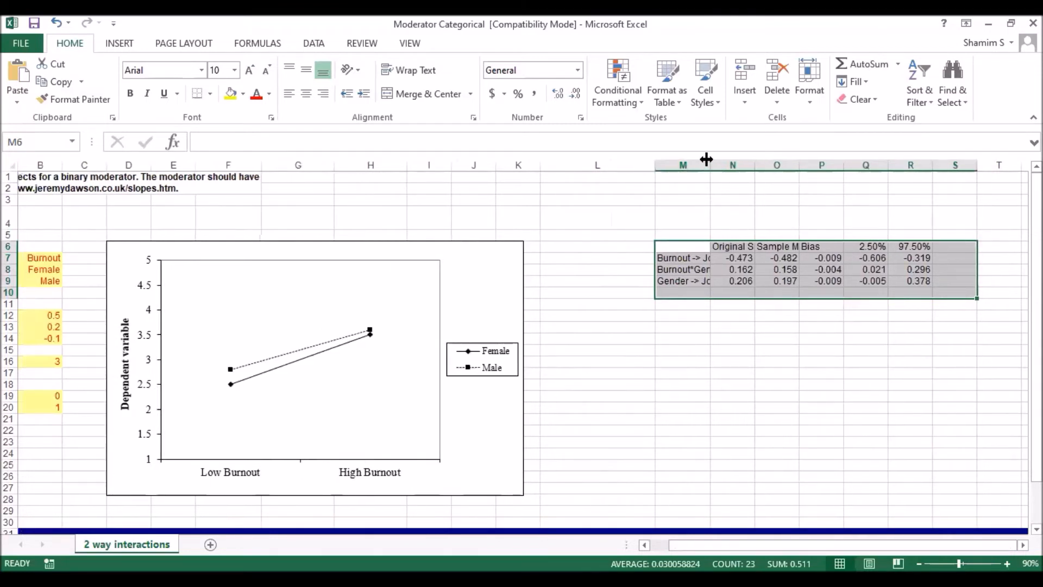
{"action": "left_click_drag", "start_coordinate": [754, 168], "coordinate": [758, 168]}
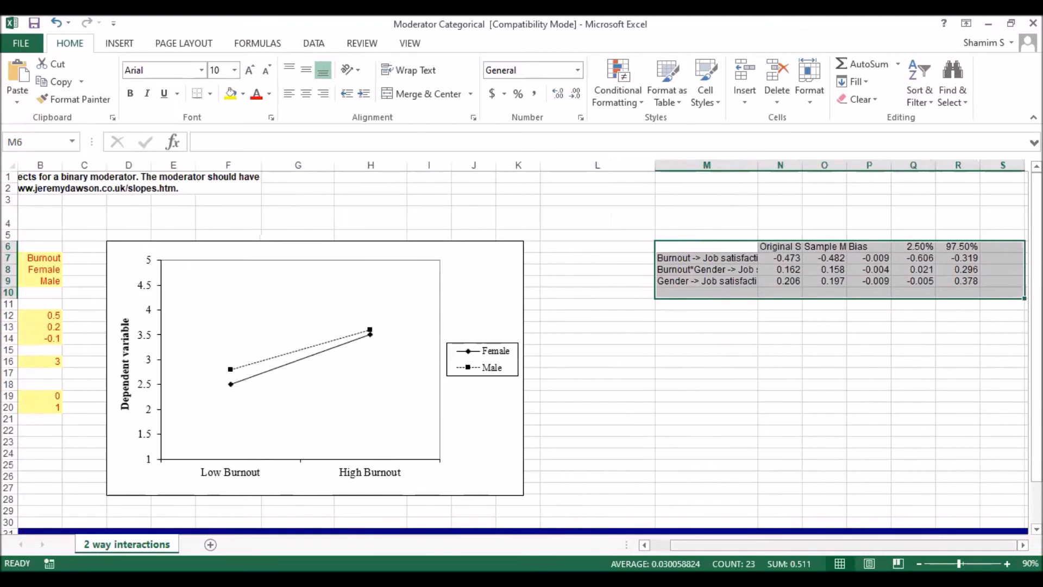
Copy the Burnout -> Job satisfaction original sample value of -0.473 into the independent variable coefficient cell B12.
{"action": "scroll", "coordinate": [217, 367], "scroll_direction": "left", "scroll_amount": 2}
{"action": "left_click", "coordinate": [238, 316]}
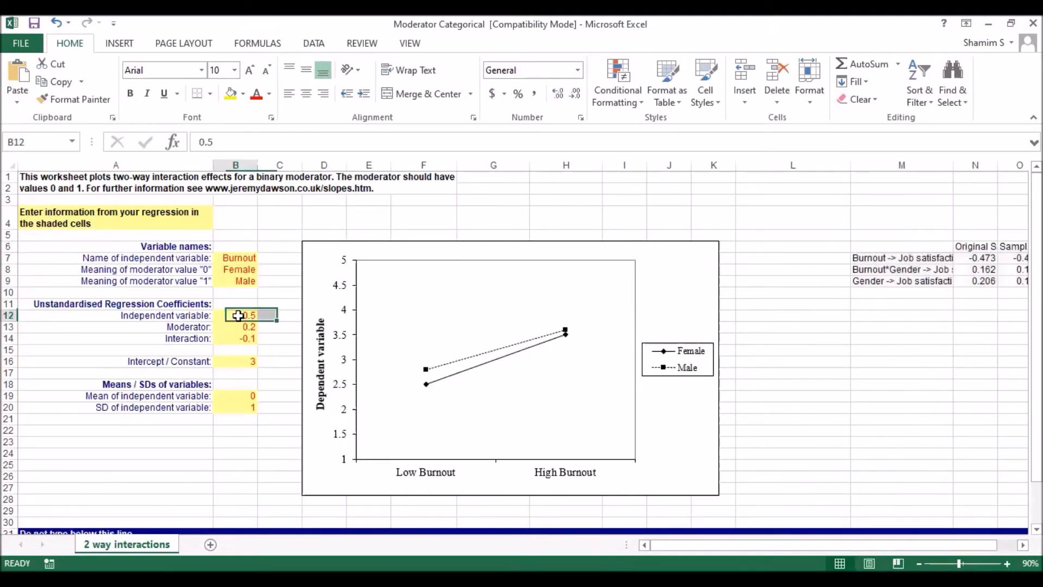
{"action": "left_click", "coordinate": [893, 259]}
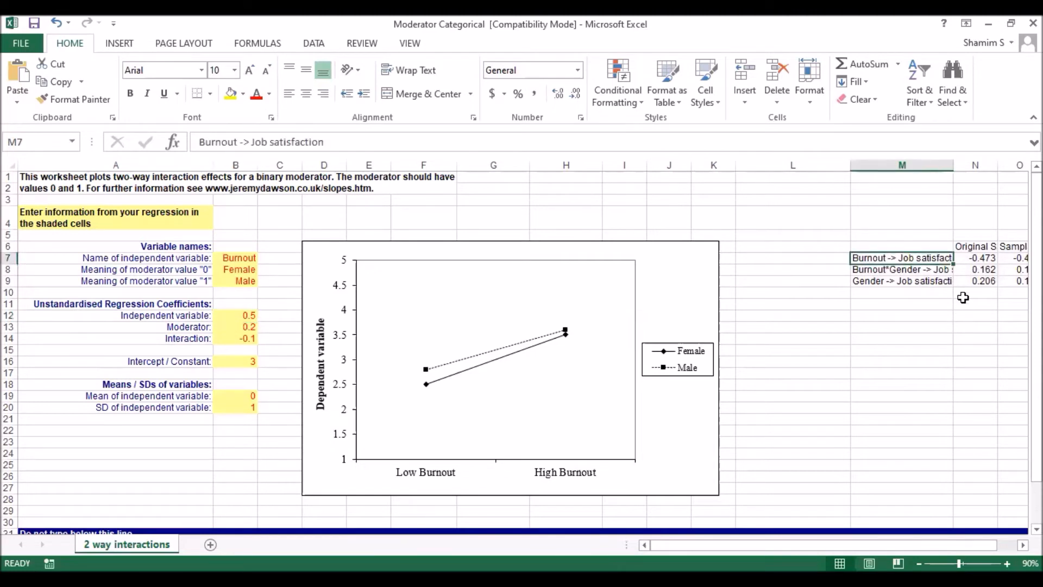
{"action": "left_click", "coordinate": [985, 258]}
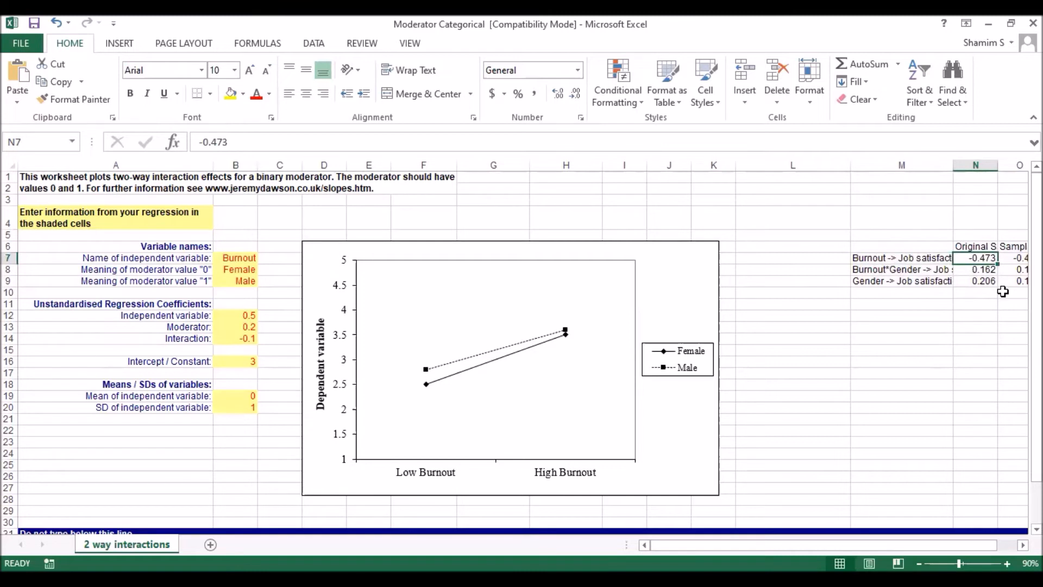
{"action": "key", "text": "ctrl+c"}
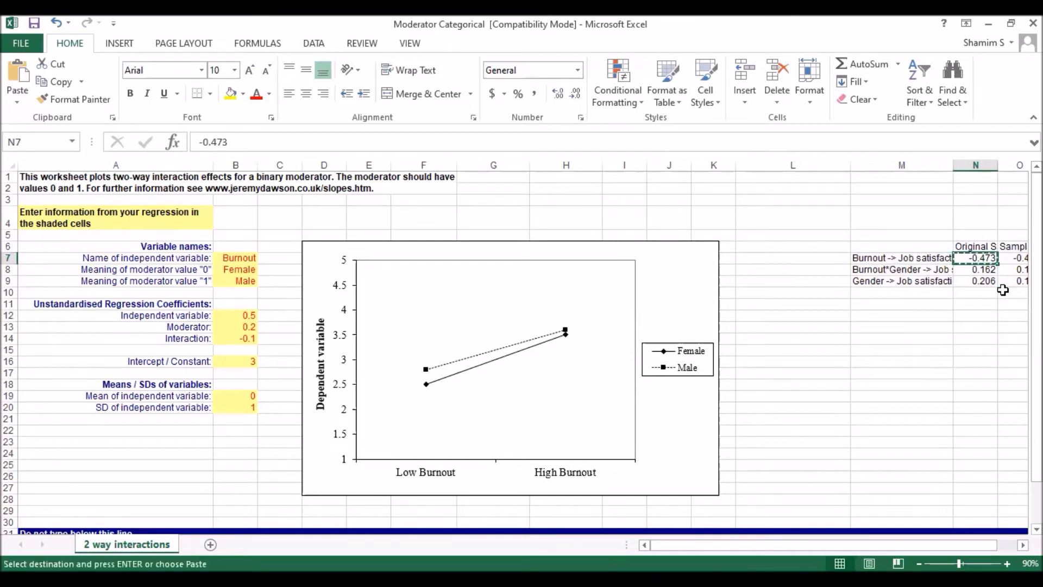
{"action": "left_click", "coordinate": [245, 317]}
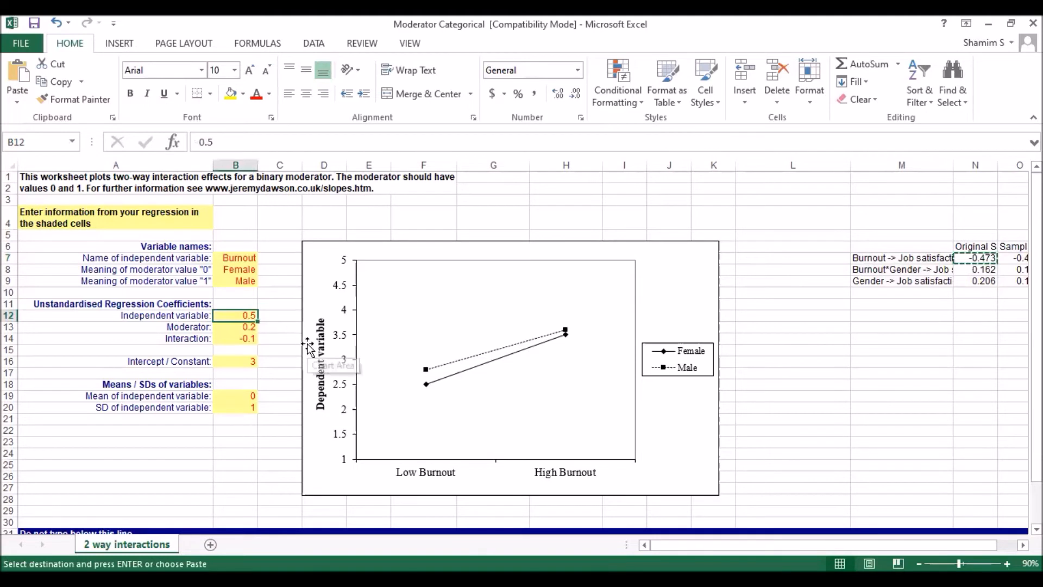
{"action": "key", "text": "ctrl+v"}
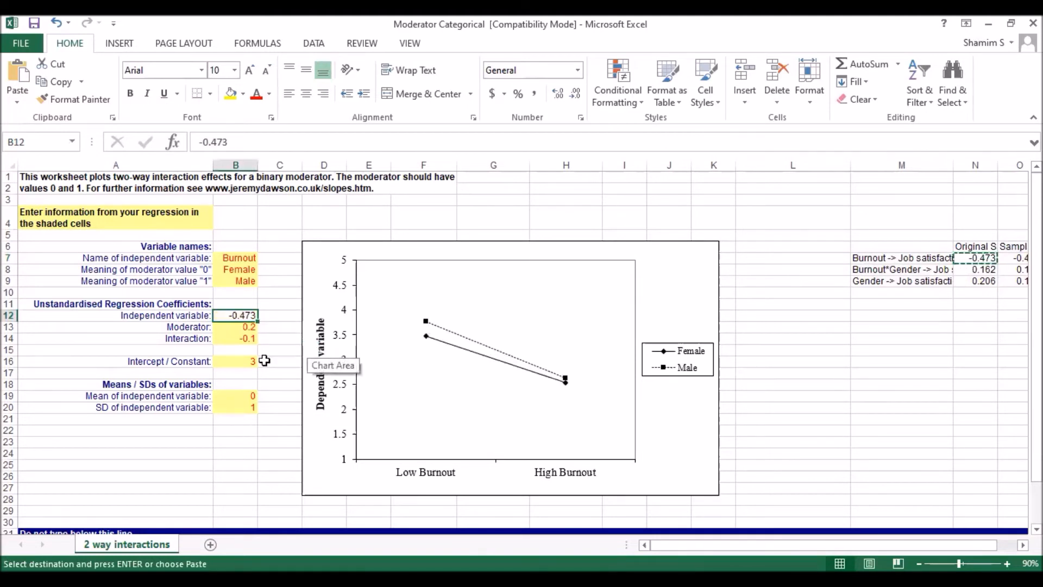
Copy the Gender -> Job satisfaction original sample value of 0.206 into the moderator coefficient cell B13.
{"action": "left_click", "coordinate": [247, 328]}
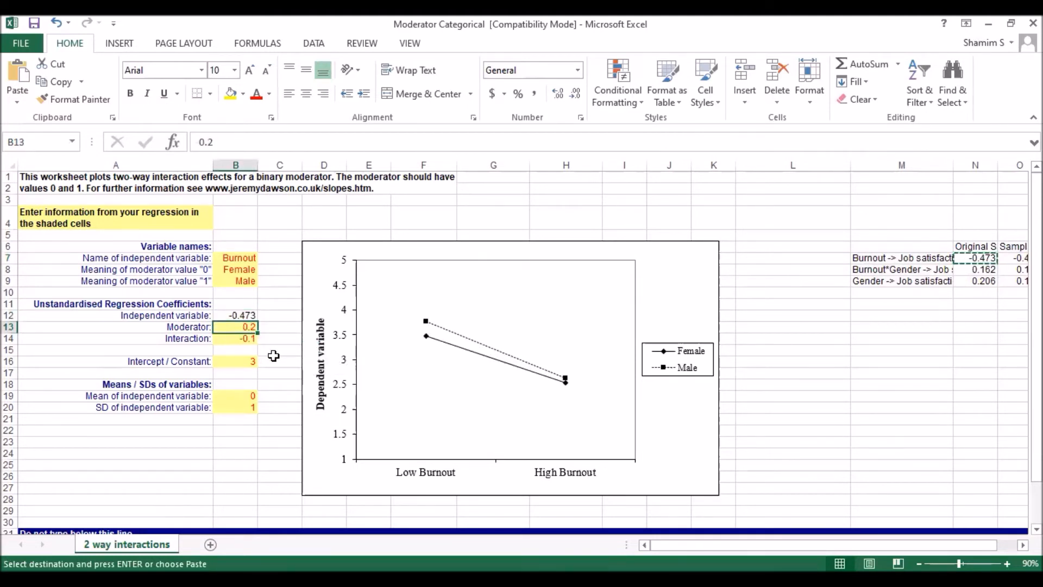
{"action": "left_click", "coordinate": [875, 283]}
{"action": "left_click", "coordinate": [986, 281]}
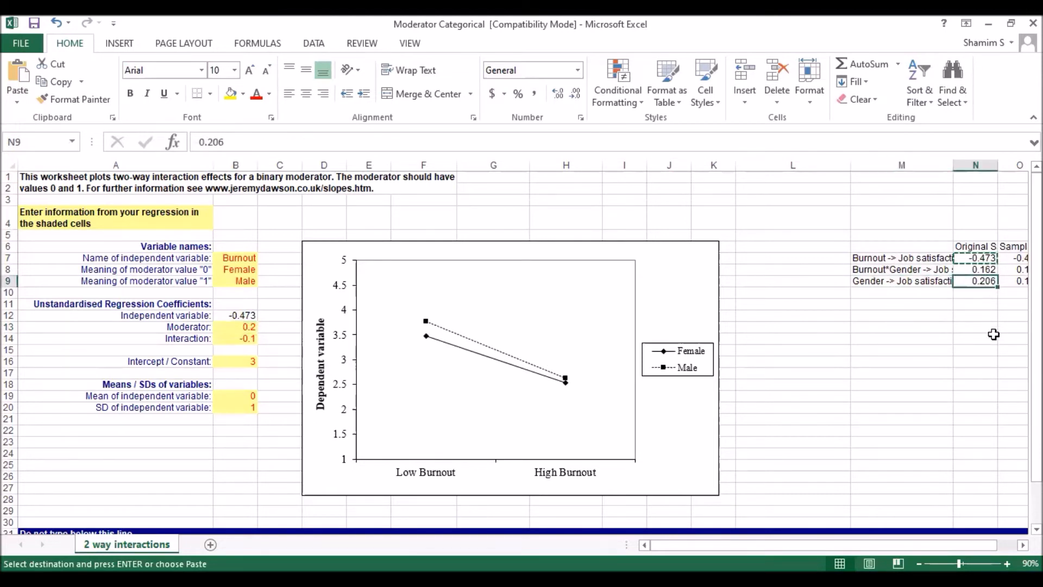
{"action": "key", "text": "ctrl+c"}
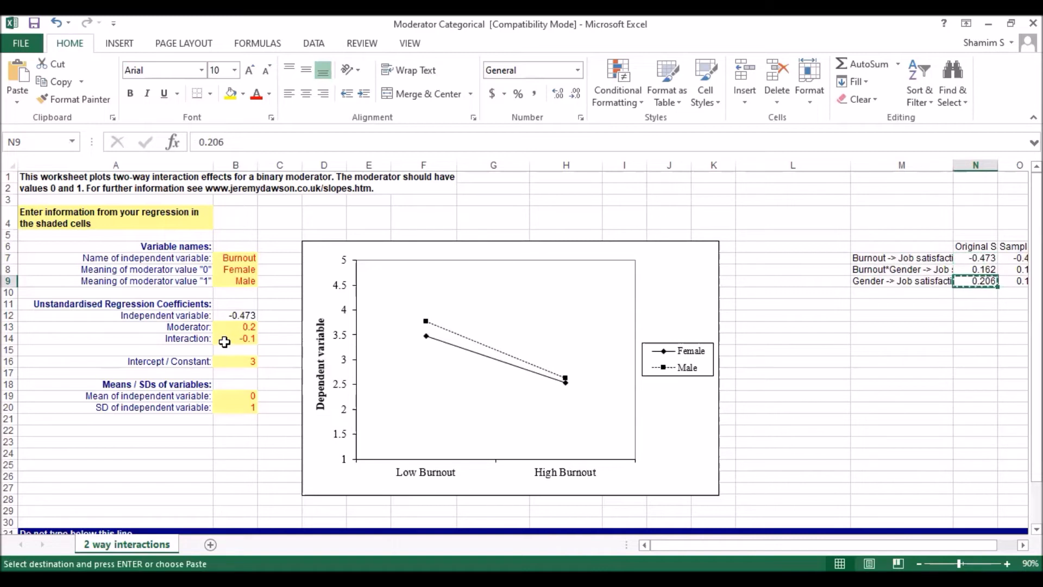
{"action": "left_click", "coordinate": [233, 326]}
{"action": "key", "text": "ctrl+v"}
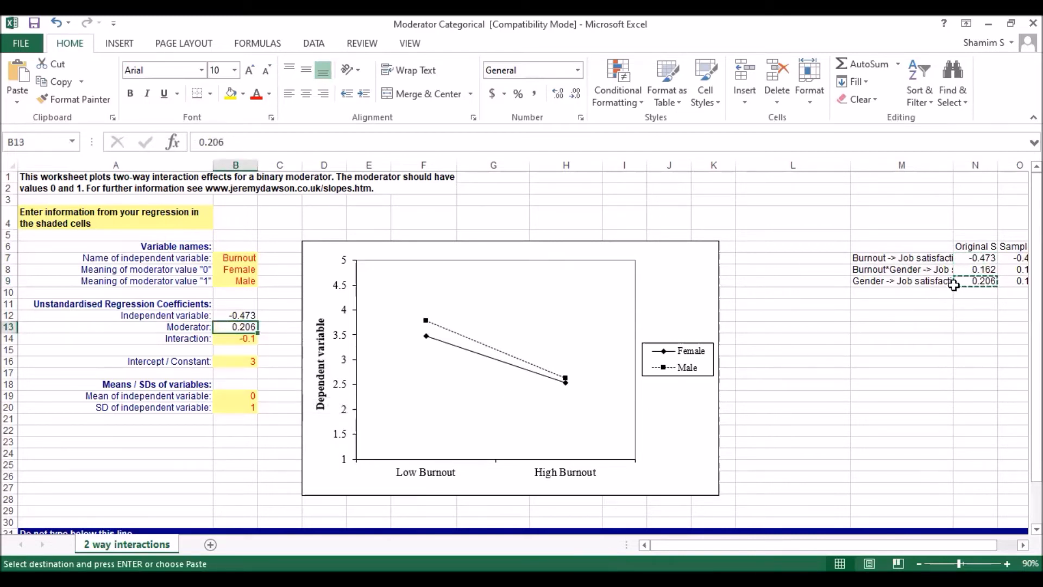
Copy the Burnout*Gender original sample value of 0.162 into the interaction coefficient cell B14 and end the copy mode.
{"action": "left_click", "coordinate": [971, 269]}
{"action": "key", "text": "ctrl+c"}
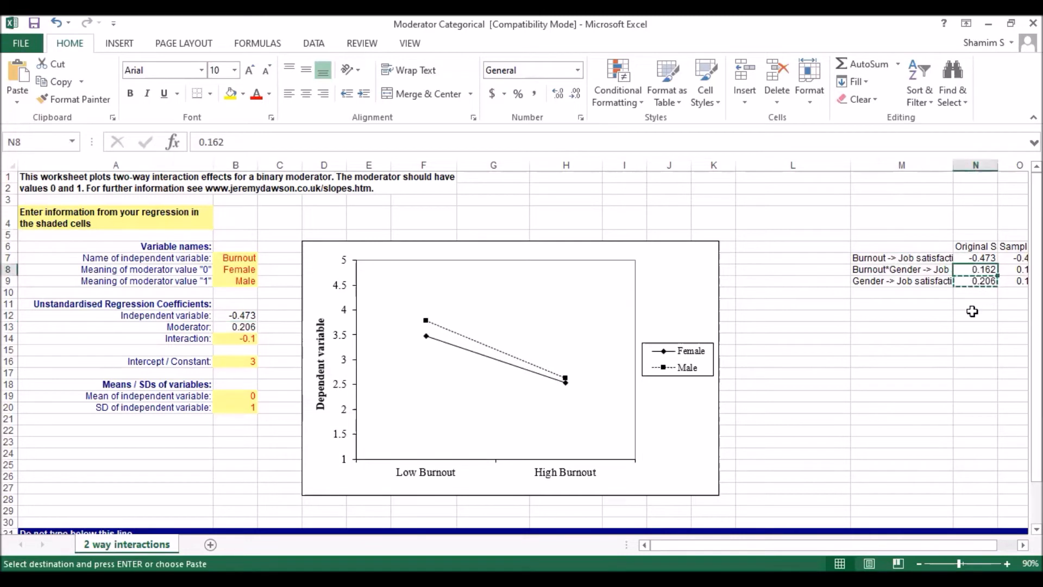
{"action": "left_click", "coordinate": [239, 338]}
{"action": "key", "text": "ctrl+v"}
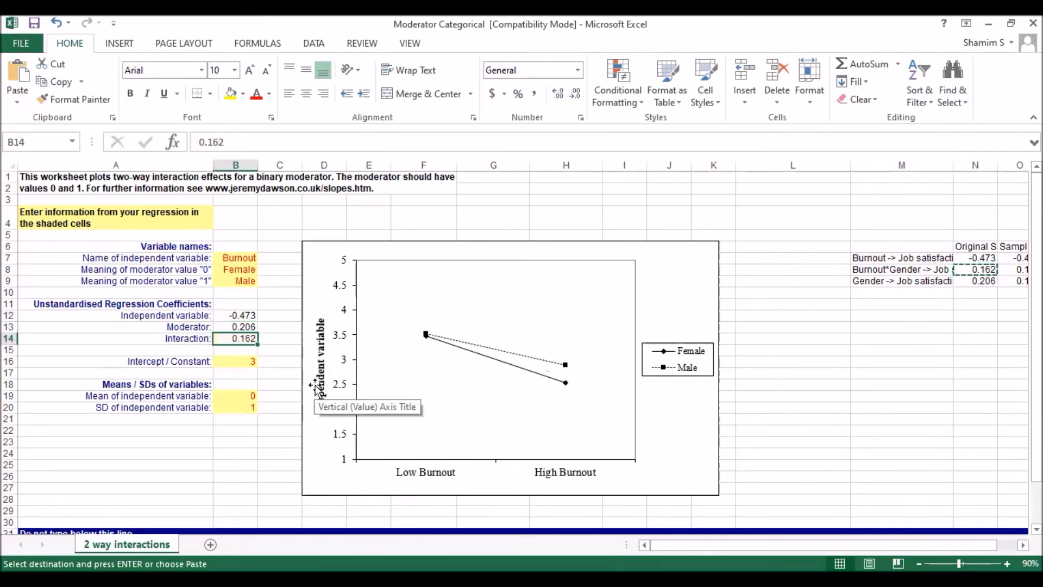
{"action": "key", "text": "Escape"}
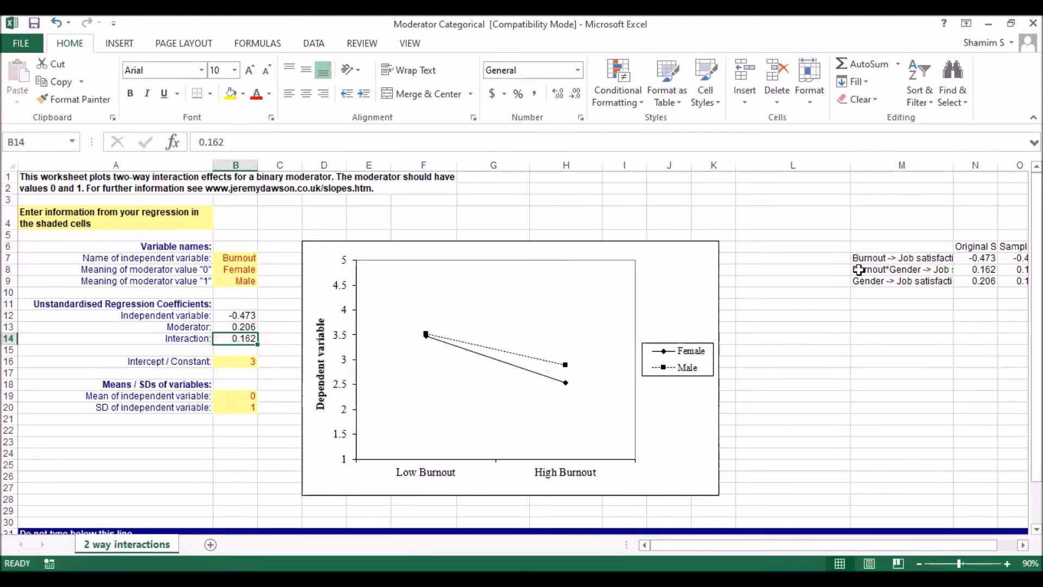
Delete the pasted path coefficients table from the area starting at cell M6.
{"action": "left_click", "coordinate": [842, 224]}
{"action": "left_click_drag", "start_coordinate": [841, 224], "coordinate": [986, 311]}
{"action": "key", "text": "Delete"}
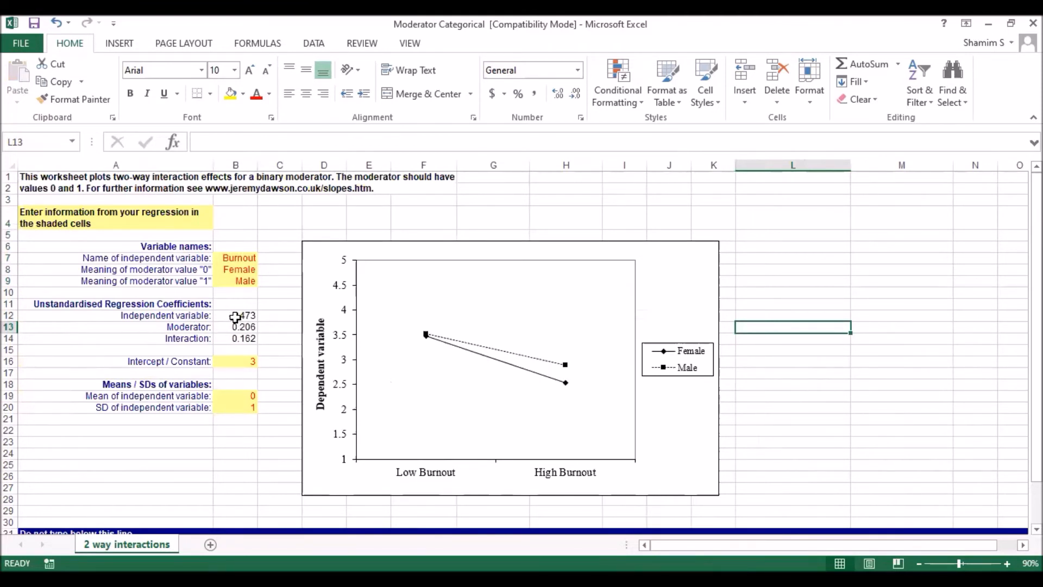
Review the regression coefficients in B12:B14 and the intercept, mean and SD inputs in B16:B20.
{"action": "left_click_drag", "start_coordinate": [235, 318], "coordinate": [242, 334]}
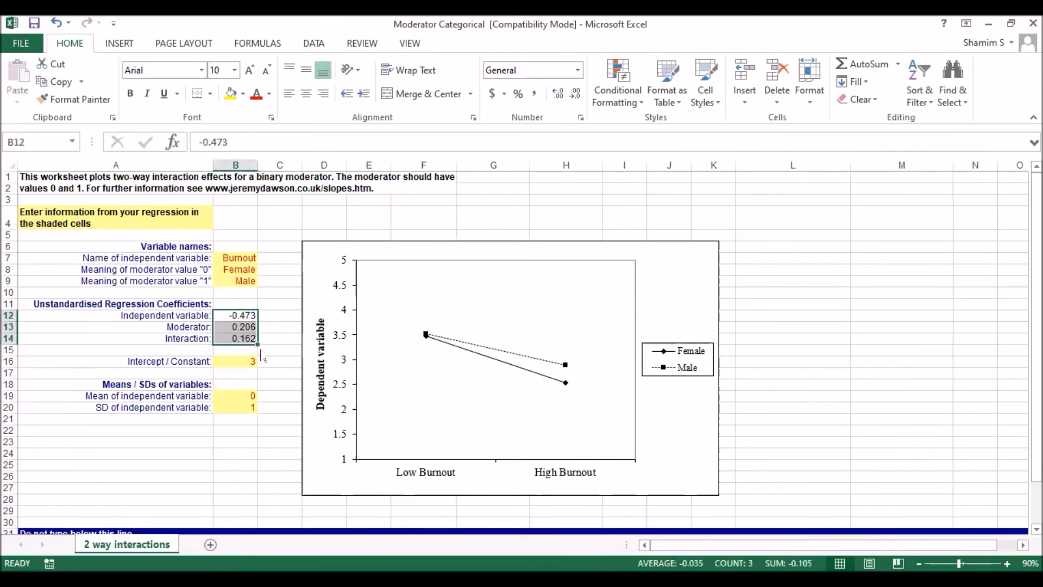
{"action": "left_click", "coordinate": [275, 304]}
{"action": "left_click_drag", "start_coordinate": [234, 363], "coordinate": [232, 407]}
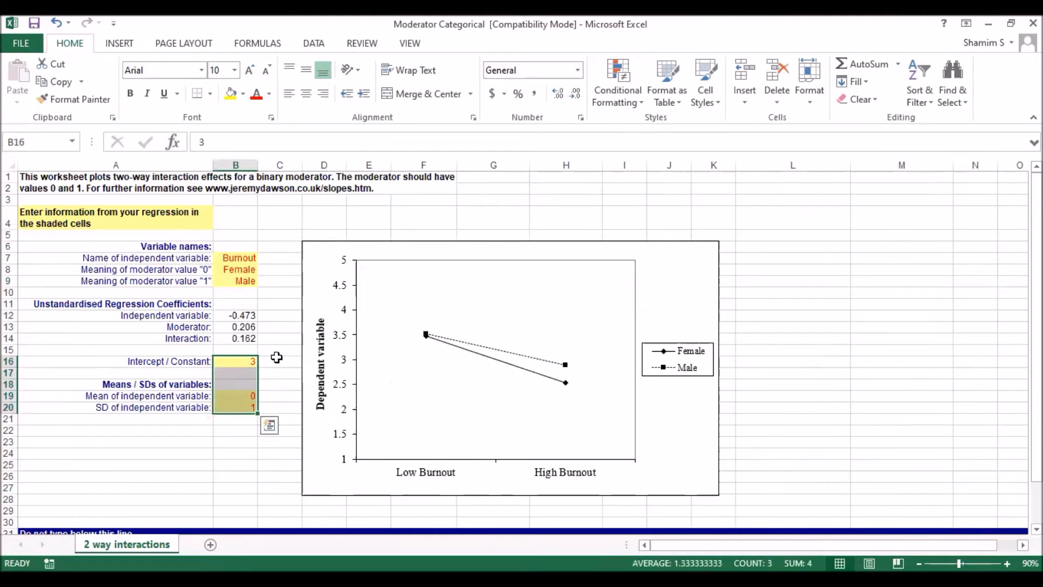
{"action": "left_click", "coordinate": [275, 358]}
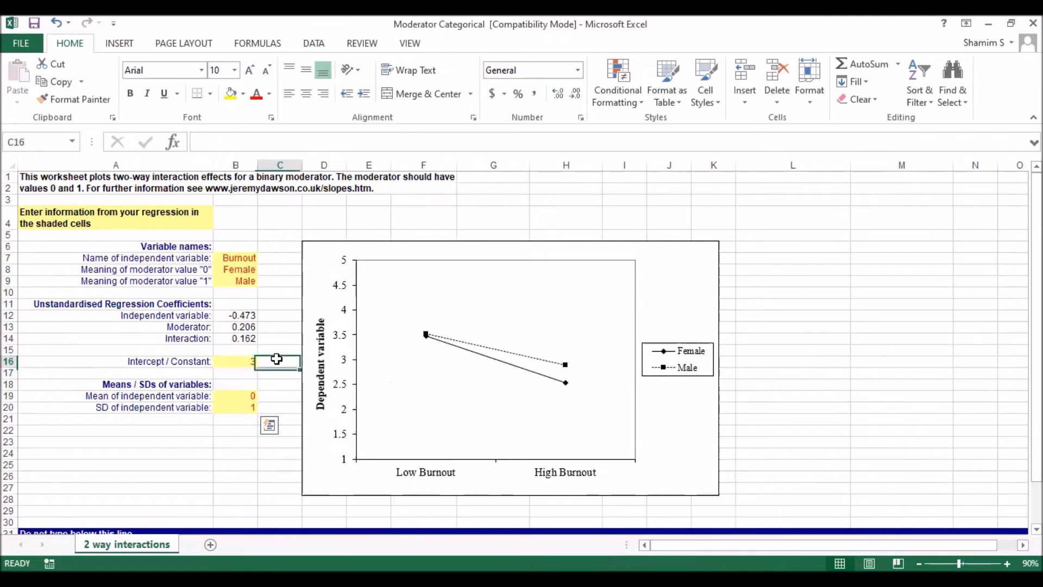
{"action": "left_click", "coordinate": [239, 361]}
{"action": "left_click_drag", "start_coordinate": [235, 362], "coordinate": [233, 408]}
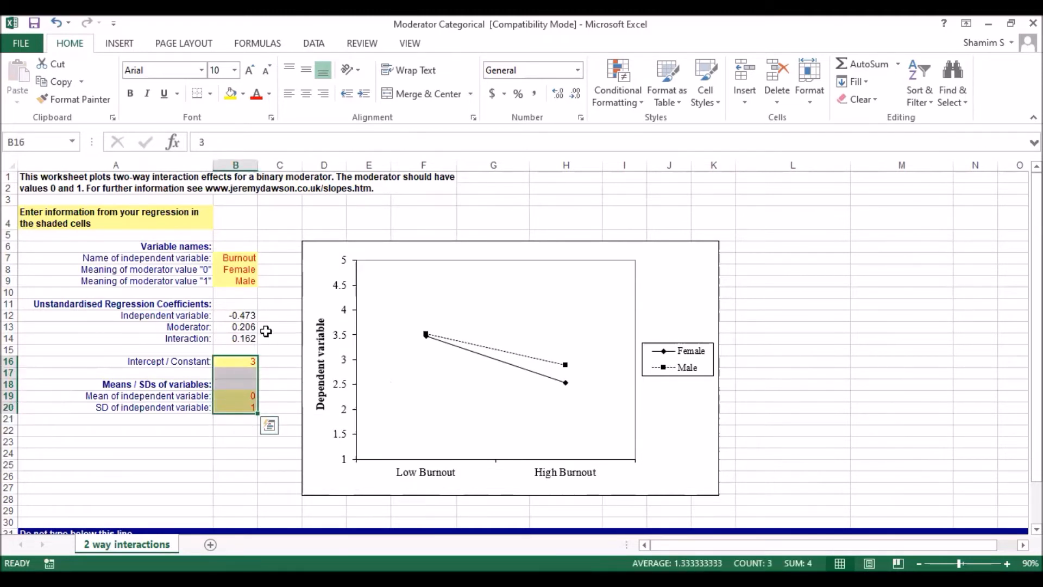
{"action": "left_click", "coordinate": [286, 327]}
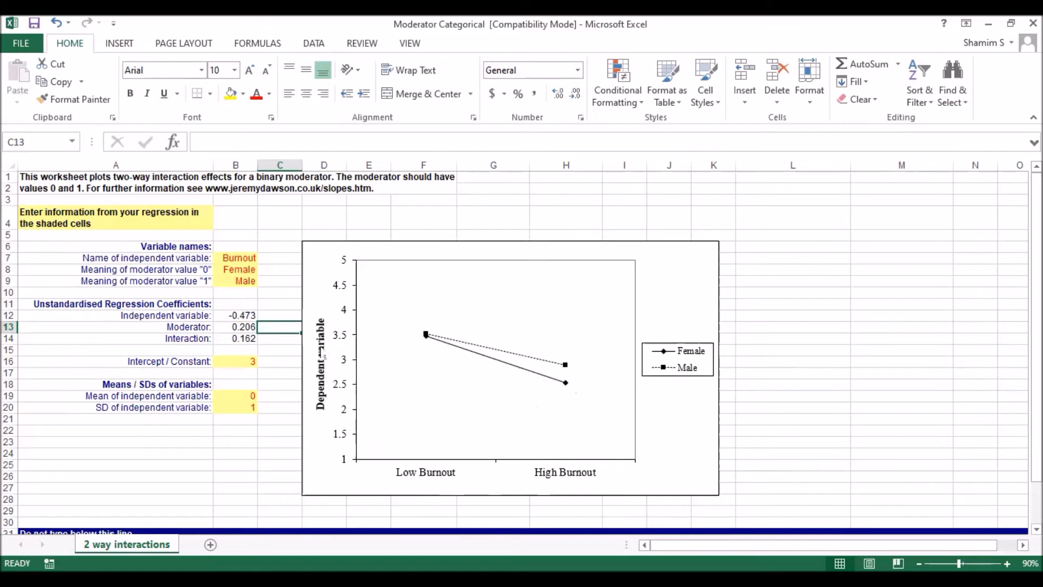
Examine the interaction plot's dependent variable axis and compare the female and male lines at low and high burnout.
{"action": "left_click", "coordinate": [321, 368]}
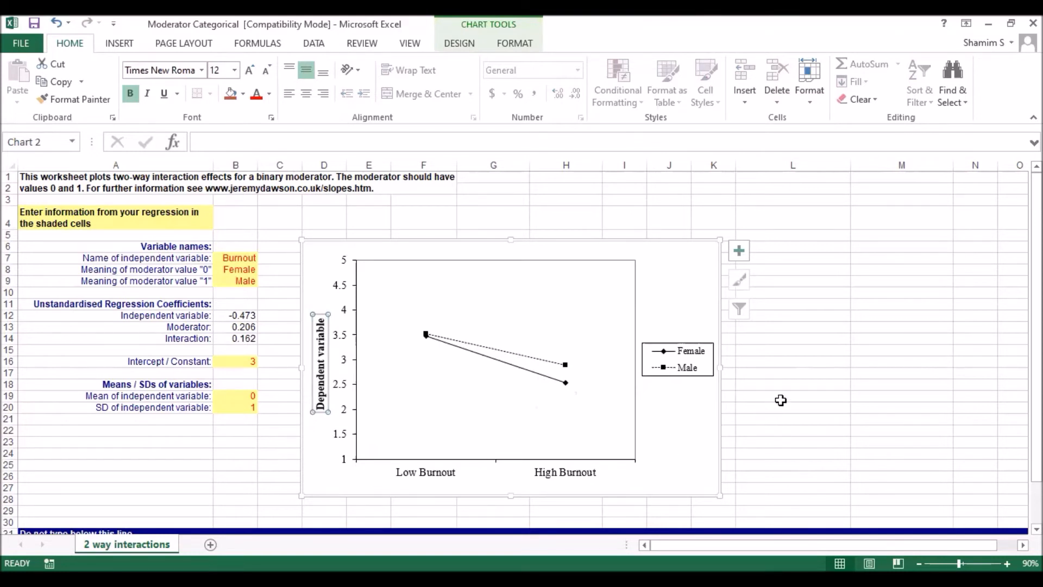
{"action": "left_click", "coordinate": [431, 478]}
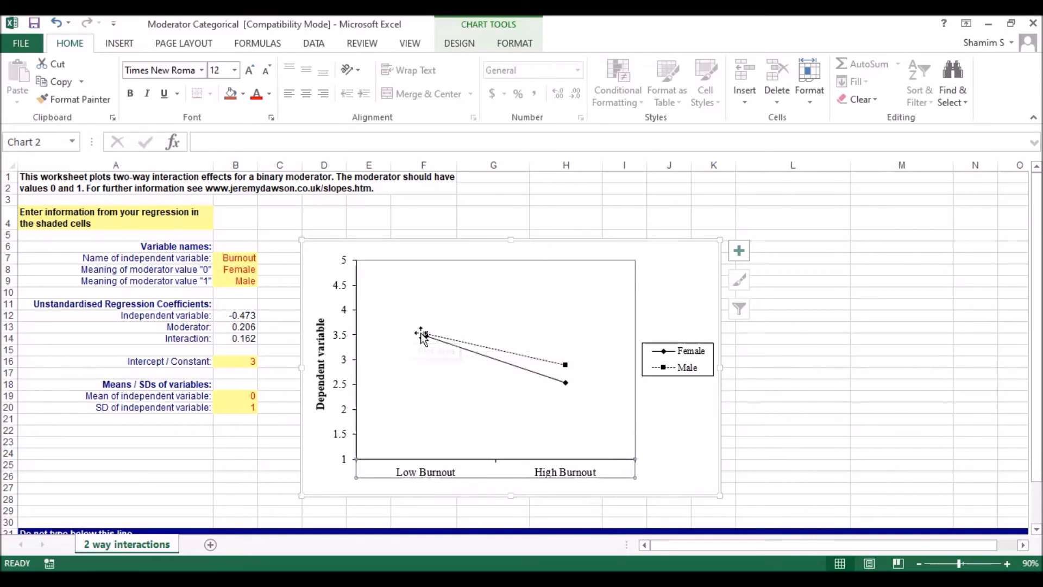
{"action": "mouse_move", "coordinate": [427, 338]}
{"action": "mouse_move", "coordinate": [570, 374]}
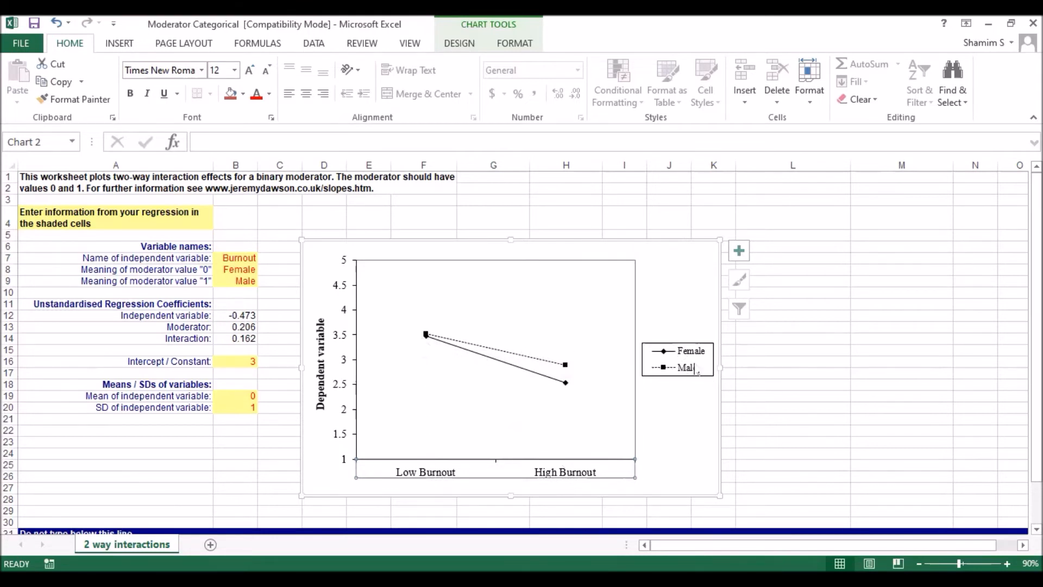
{"action": "mouse_move", "coordinate": [425, 333]}
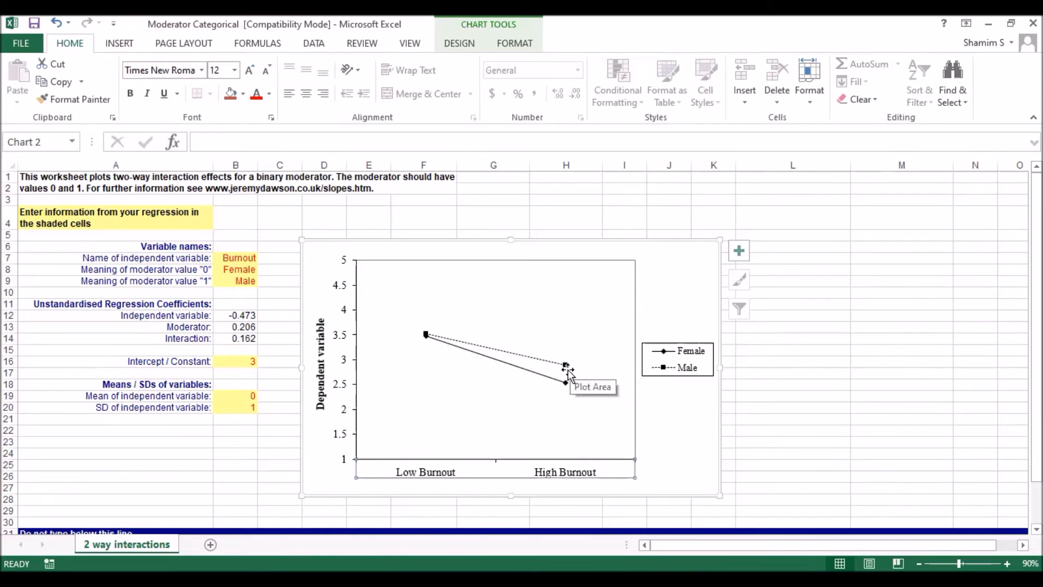
{"action": "mouse_move", "coordinate": [569, 390]}
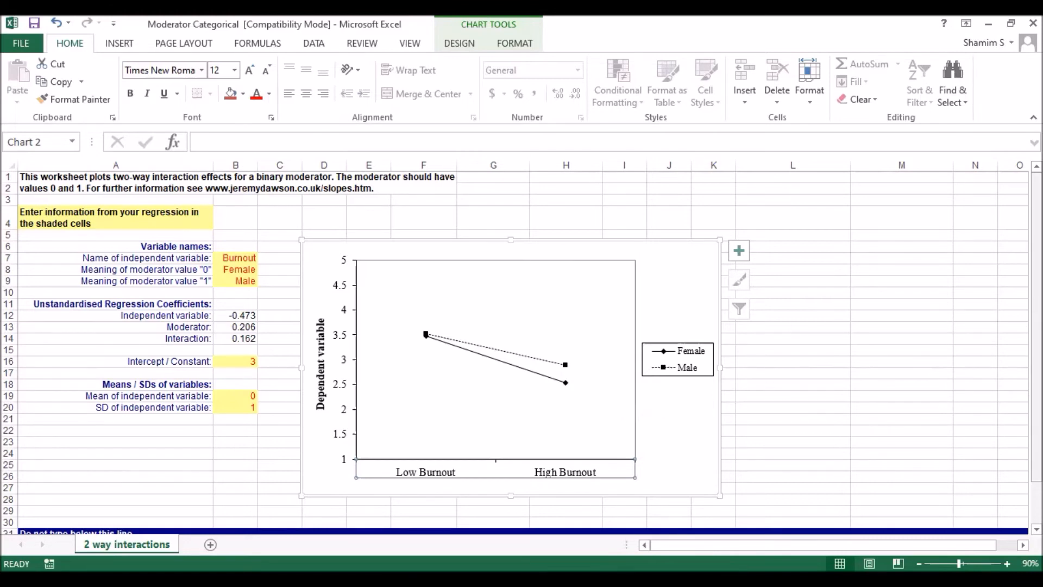
{"action": "scroll", "coordinate": [515, 353], "scroll_direction": "down", "scroll_amount": 2}
{"action": "scroll", "coordinate": [515, 353], "scroll_direction": "up", "scroll_amount": 2}
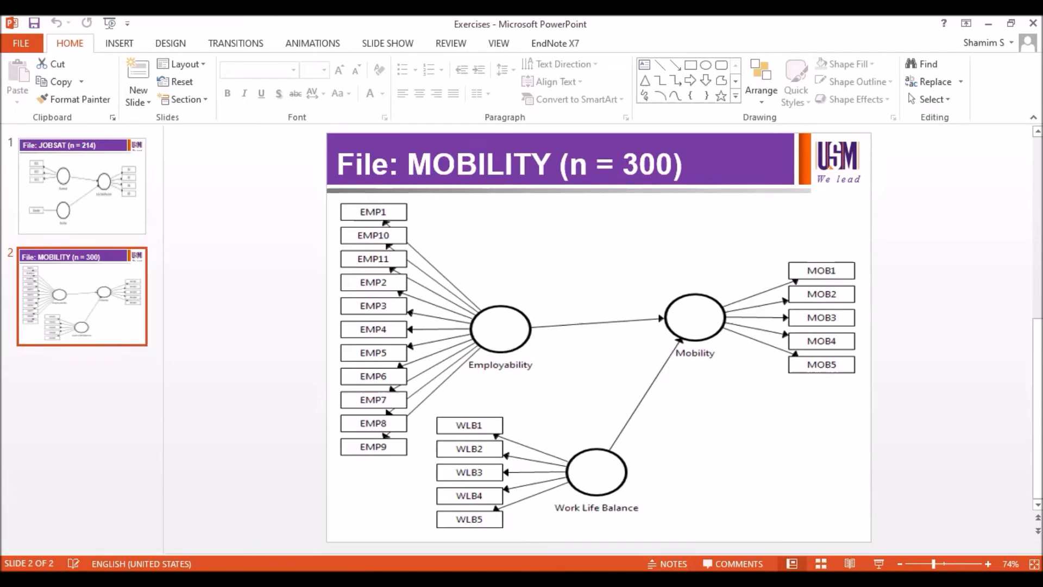
Switch to the JSSH 2016 Moderating PDF in Adobe Acrobat Reader, highlight the article title and view the abstract.
{"action": "key", "text": "alt+Tab"}
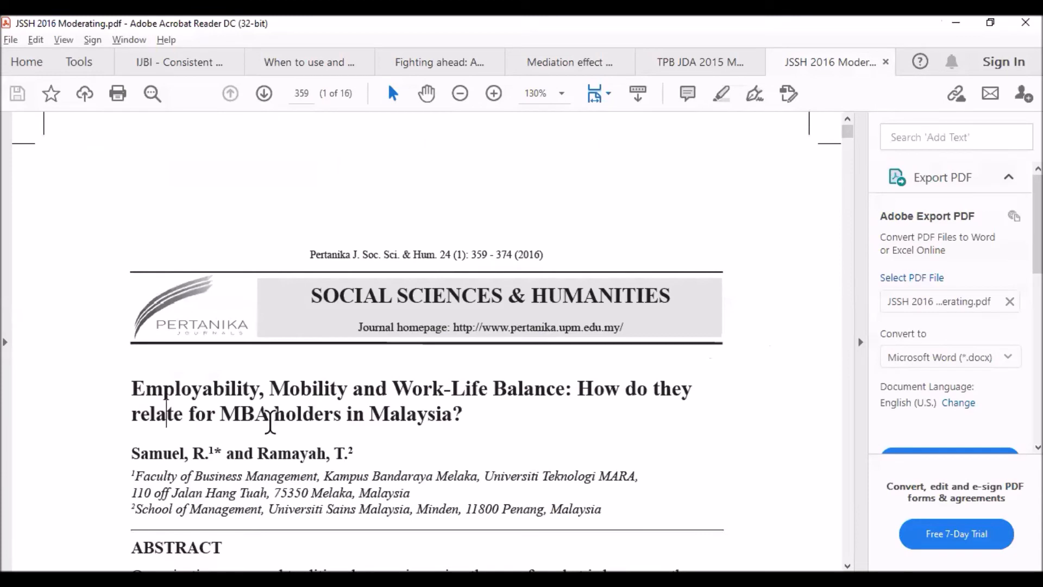
{"action": "left_click_drag", "start_coordinate": [132, 387], "coordinate": [472, 419]}
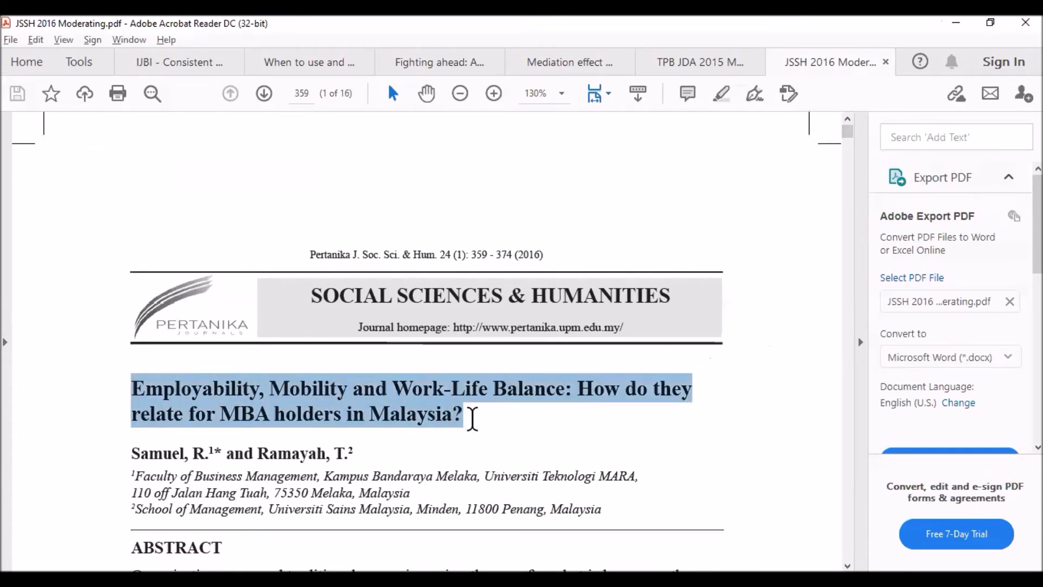
{"action": "scroll", "coordinate": [394, 473], "scroll_direction": "down", "scroll_amount": 3}
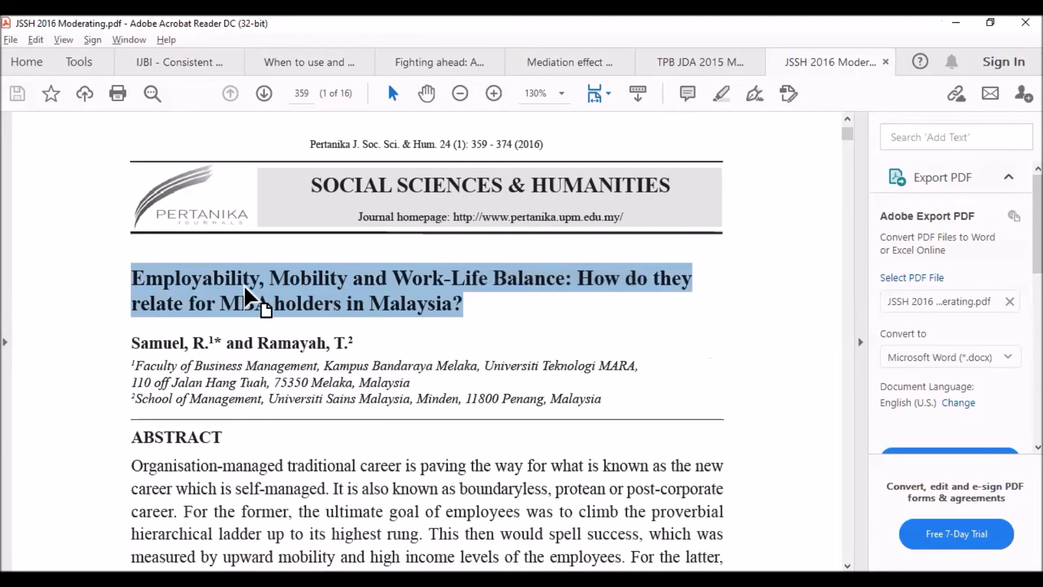
Select the word "Employability" in the article title to point out the first construct.
{"action": "left_click", "coordinate": [271, 281]}
{"action": "left_click_drag", "start_coordinate": [260, 279], "coordinate": [133, 277]}
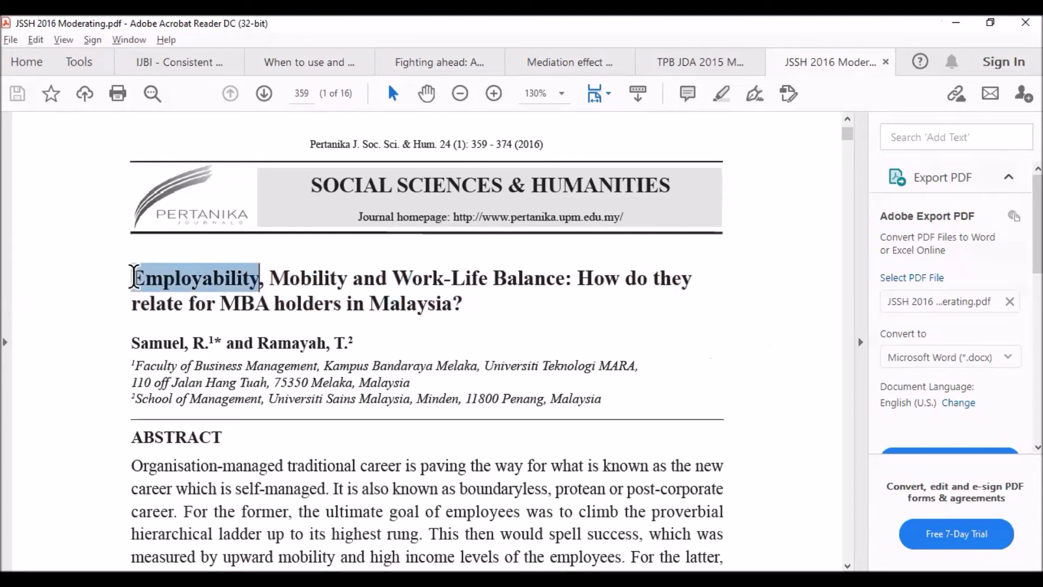
{"action": "left_click", "coordinate": [135, 277]}
{"action": "left_click_drag", "start_coordinate": [134, 279], "coordinate": [261, 278]}
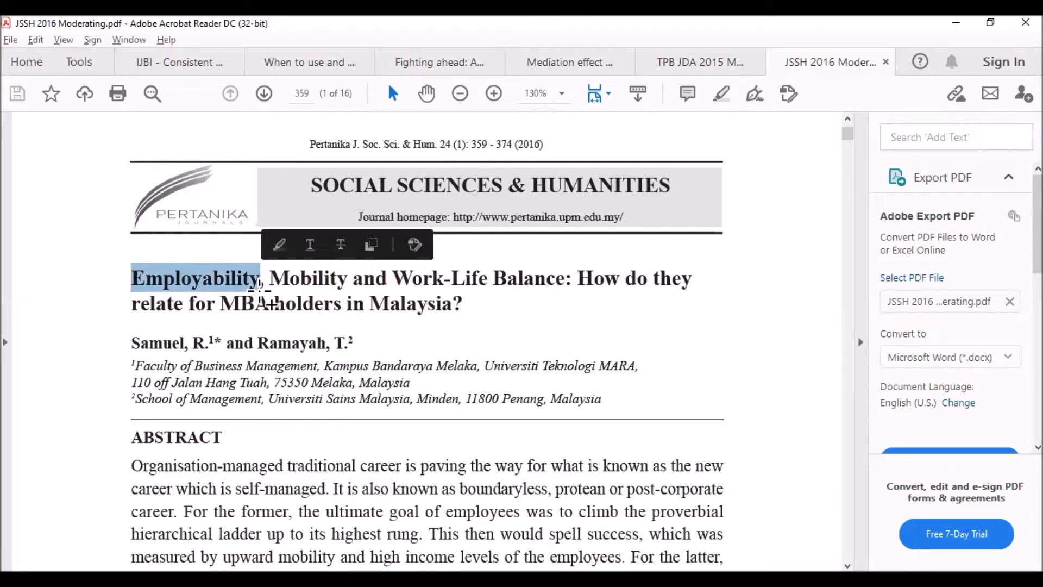
{"action": "double_click", "coordinate": [254, 283]}
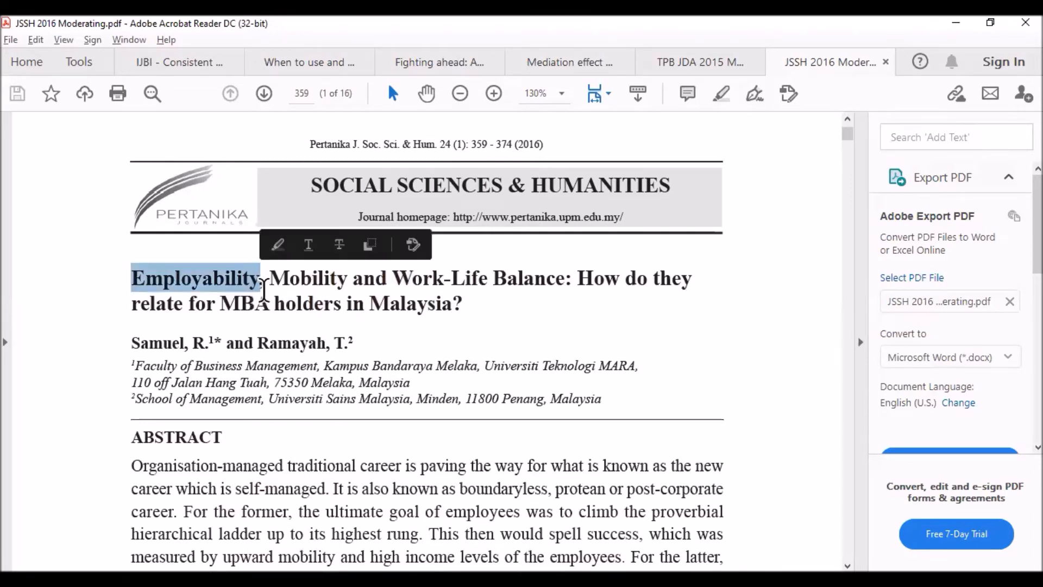
{"action": "left_click", "coordinate": [260, 283]}
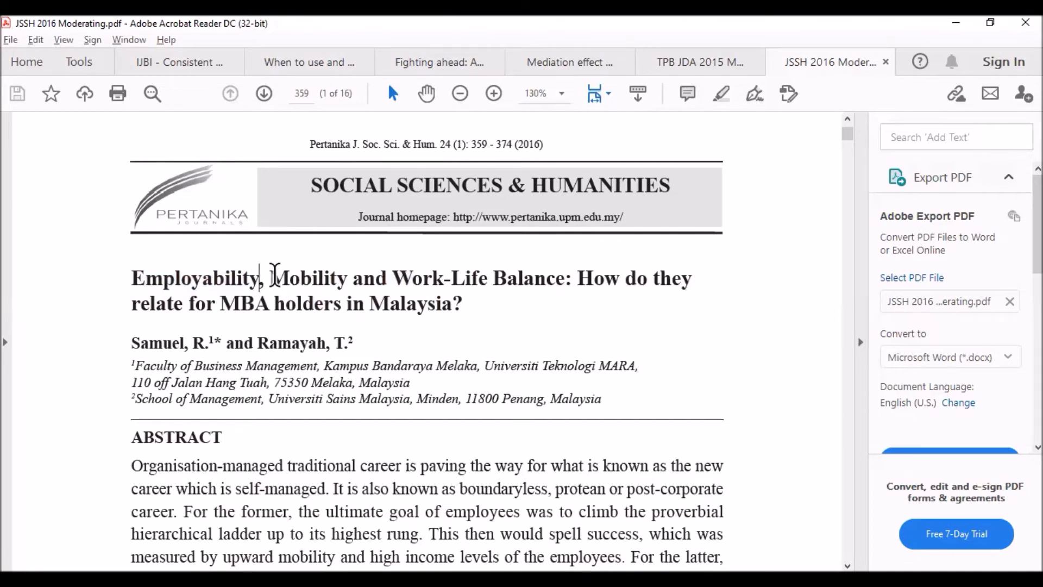
Select the word "Mobility" in the article title to point out the second construct.
{"action": "left_click_drag", "start_coordinate": [270, 279], "coordinate": [347, 278]}
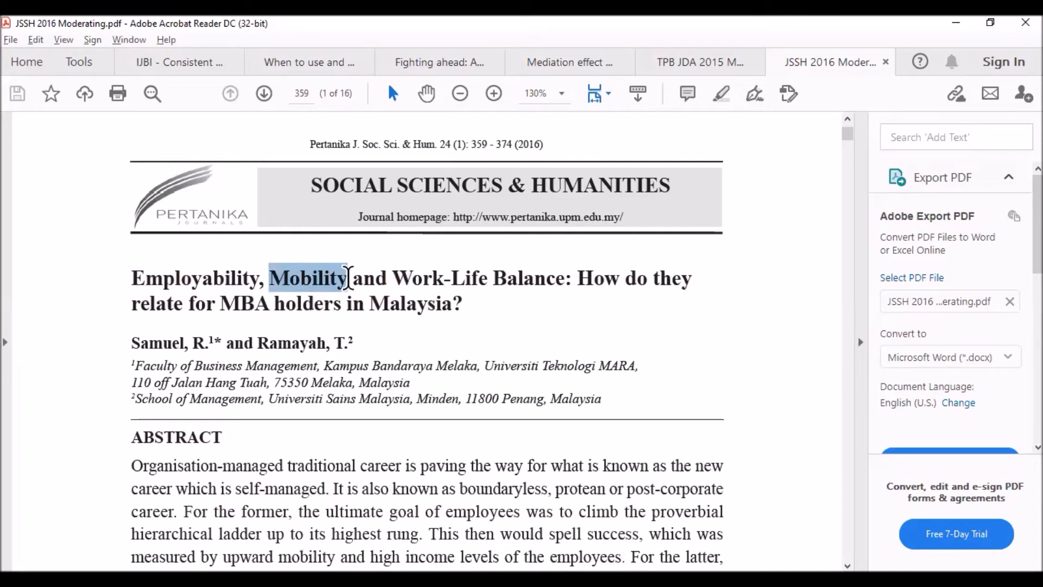
{"action": "left_click_drag", "start_coordinate": [348, 278], "coordinate": [352, 278]}
{"action": "left_click_drag", "start_coordinate": [350, 279], "coordinate": [350, 280]}
{"action": "left_click", "coordinate": [274, 278]}
{"action": "left_click_drag", "start_coordinate": [348, 277], "coordinate": [269, 277]}
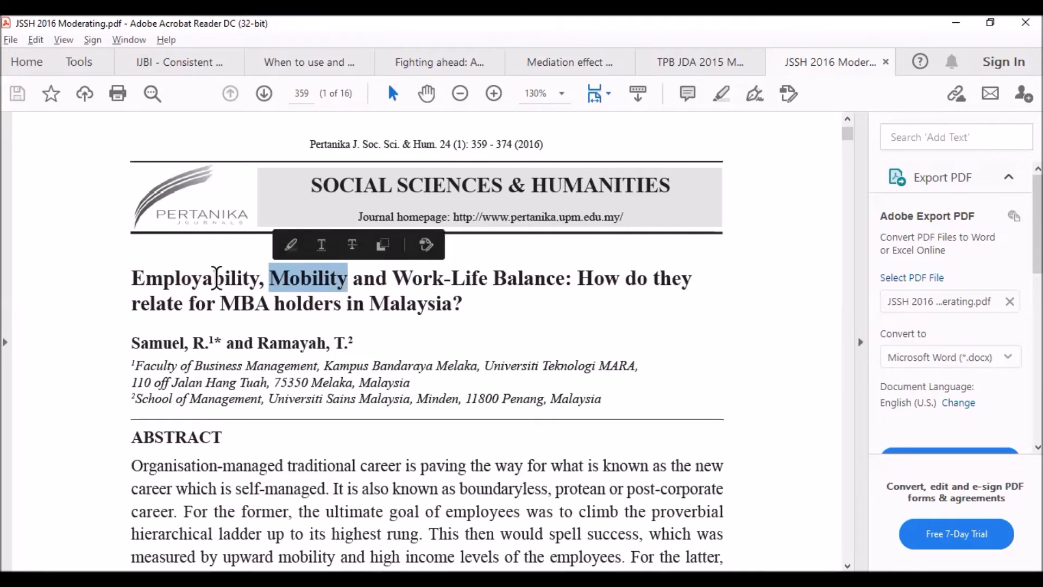
{"action": "triple_click", "coordinate": [183, 285]}
{"action": "left_click", "coordinate": [182, 286]}
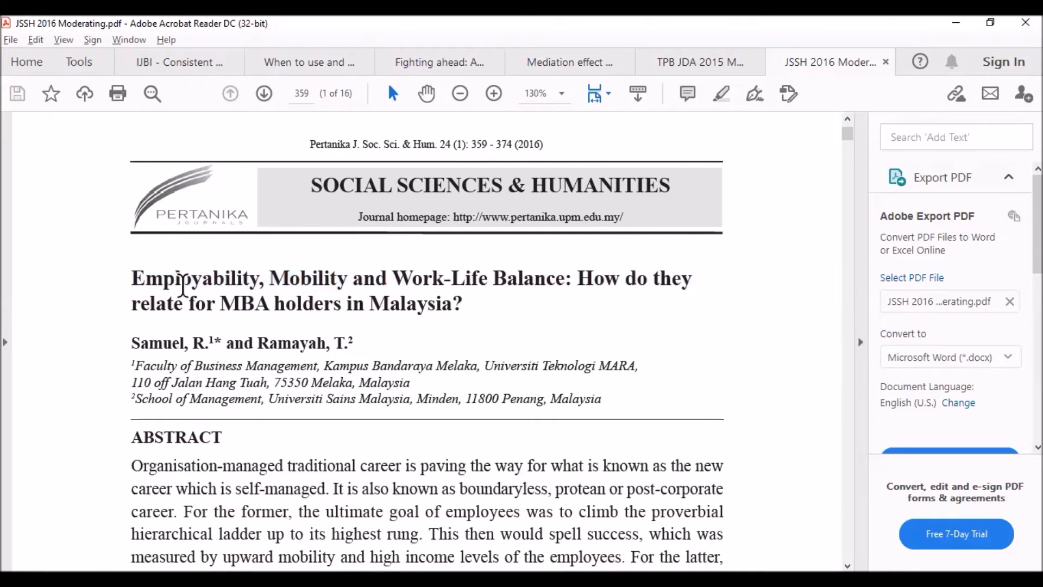
{"action": "left_click_drag", "start_coordinate": [269, 277], "coordinate": [346, 287]}
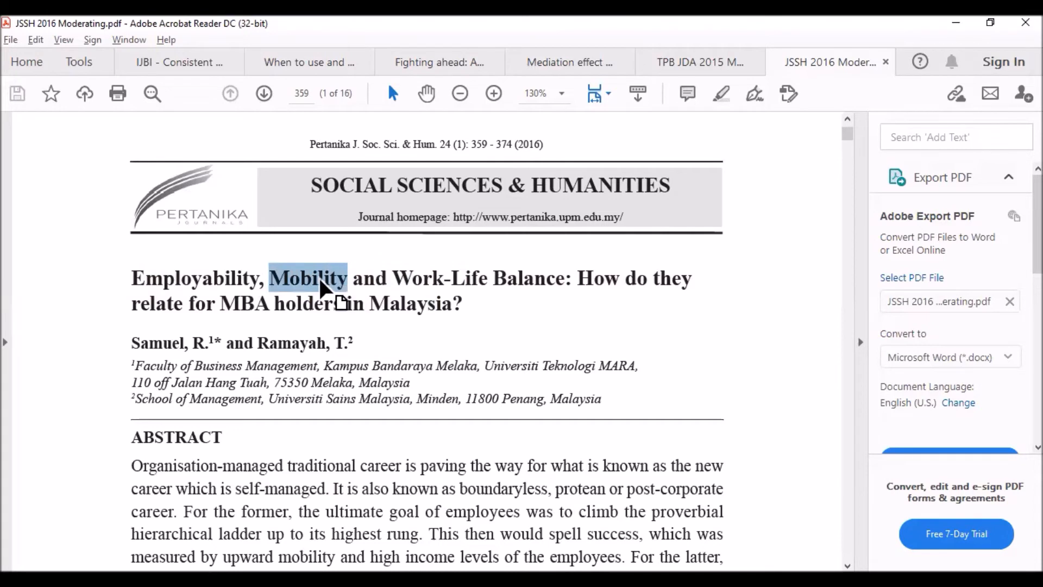
Select "Work-Life Balance" in the article title to point out the third construct.
{"action": "left_click", "coordinate": [324, 278]}
{"action": "mouse_move", "coordinate": [393, 279]}
{"action": "left_mouse_down"}
{"action": "mouse_move", "coordinate": [552, 282]}
{"action": "mouse_move", "coordinate": [562, 290]}
{"action": "left_mouse_up"}
{"action": "left_click", "coordinate": [483, 297]}
{"action": "left_click_drag", "start_coordinate": [393, 278], "coordinate": [545, 284]}
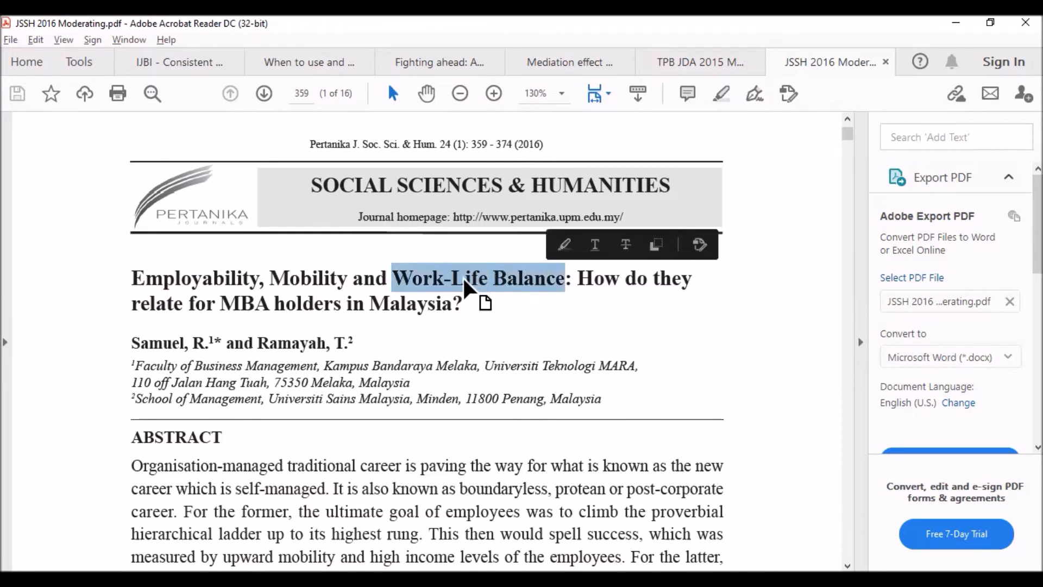
{"action": "left_click", "coordinate": [492, 287]}
{"action": "left_click_drag", "start_coordinate": [394, 278], "coordinate": [545, 279]}
{"action": "left_click", "coordinate": [493, 280]}
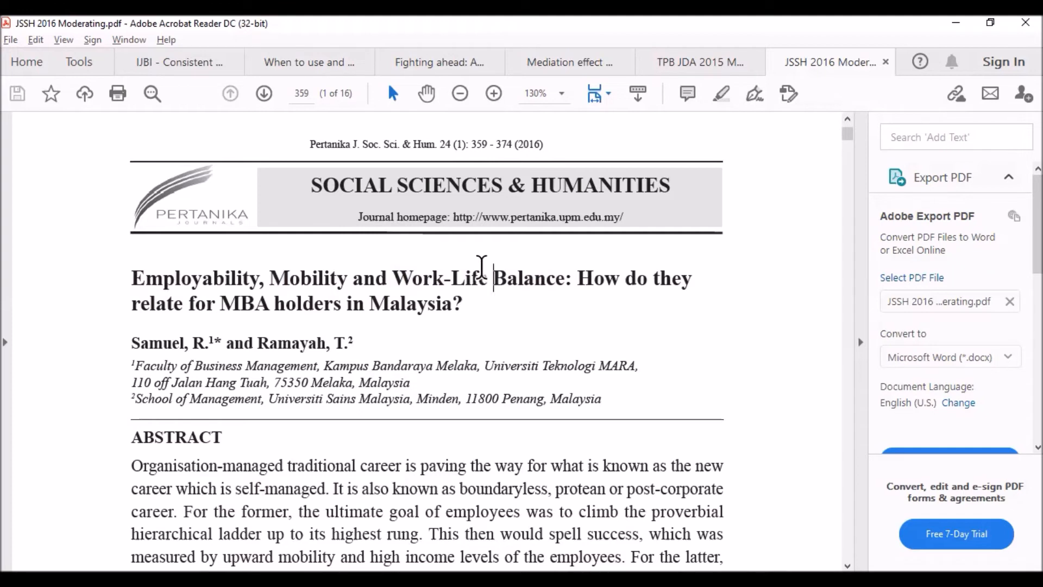
{"action": "left_click_drag", "start_coordinate": [393, 278], "coordinate": [428, 282]}
{"action": "left_click", "coordinate": [493, 279]}
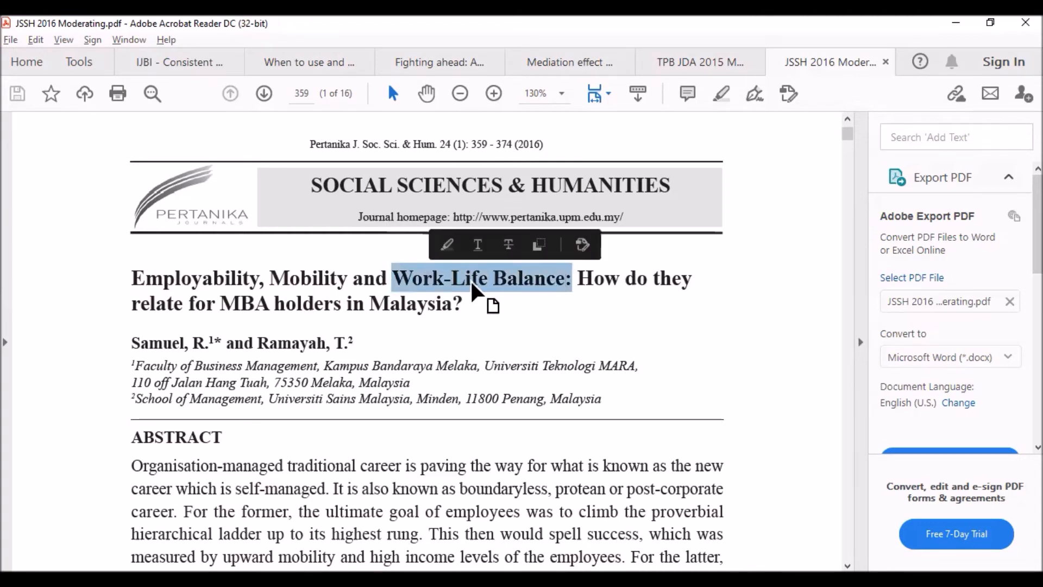
Select the opening words of the article title and examine the MOBILITY (n = 300) model slide in PowerPoint.
{"action": "left_click", "coordinate": [439, 307]}
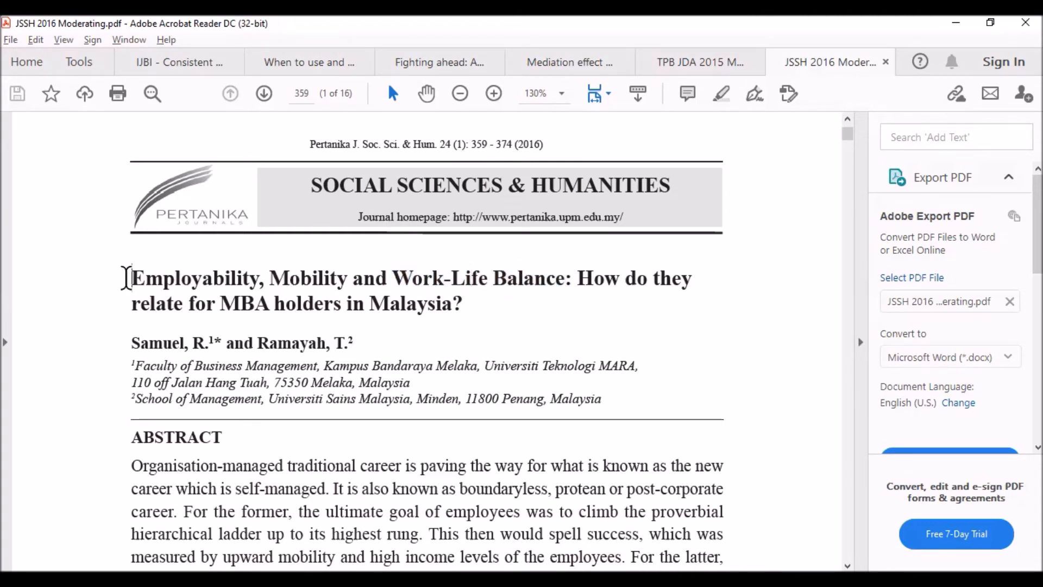
{"action": "left_click_drag", "start_coordinate": [130, 278], "coordinate": [319, 287]}
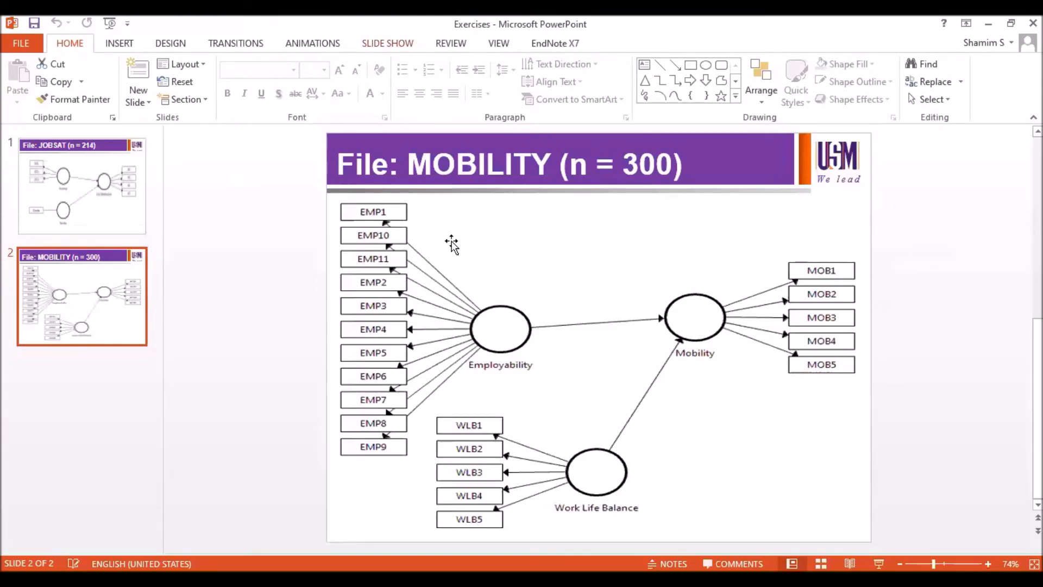
{"action": "key", "text": "alt+Tab"}
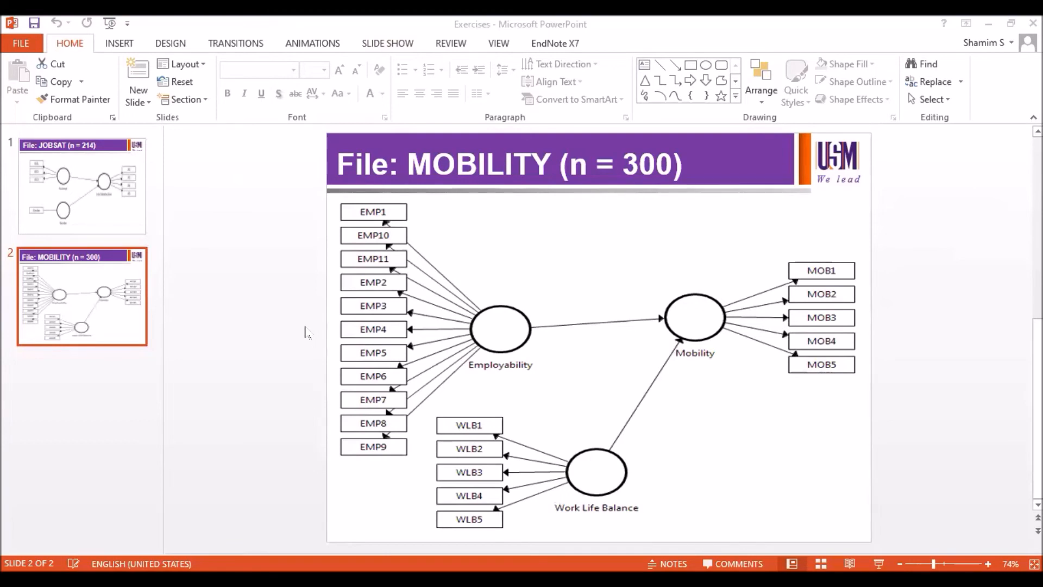
Switch to SmartPLS and create a new project named mod_Cat.
{"action": "key", "text": "alt+Tab"}
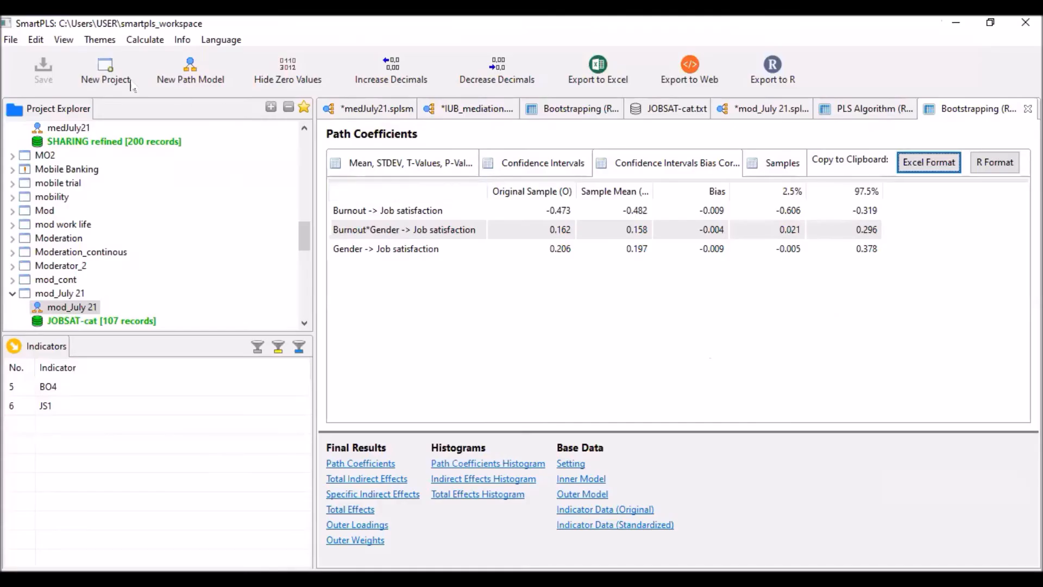
{"action": "left_click", "coordinate": [104, 68]}
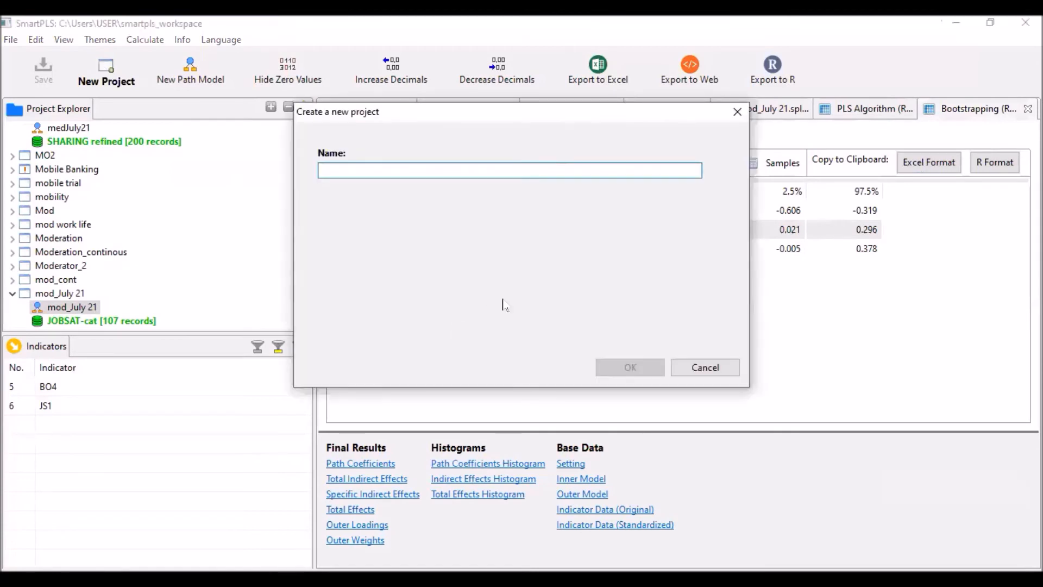
{"action": "type", "text": "mo"}
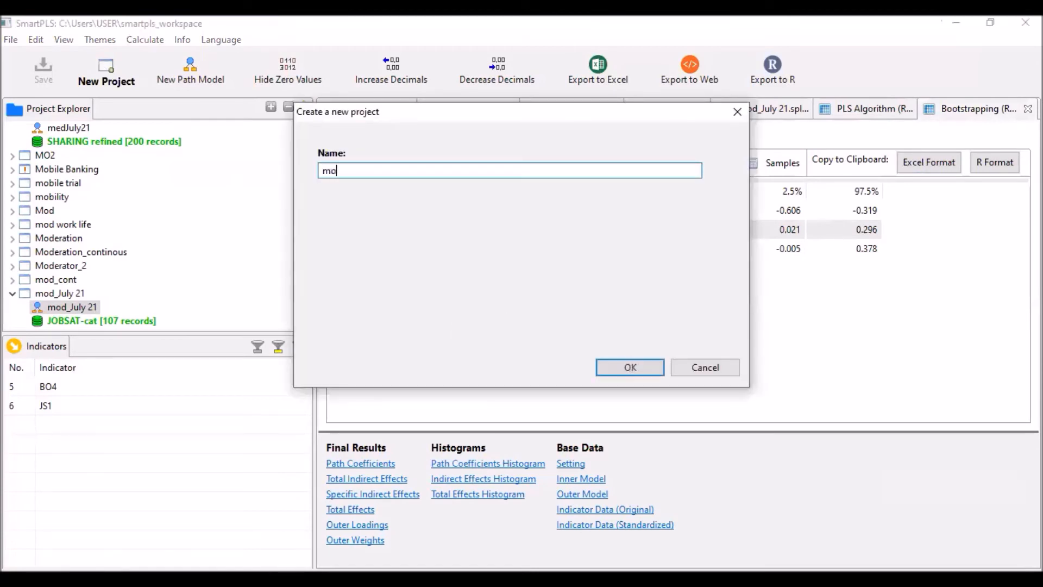
{"action": "type", "text": "d_Cat"}
{"action": "left_click", "coordinate": [623, 368]}
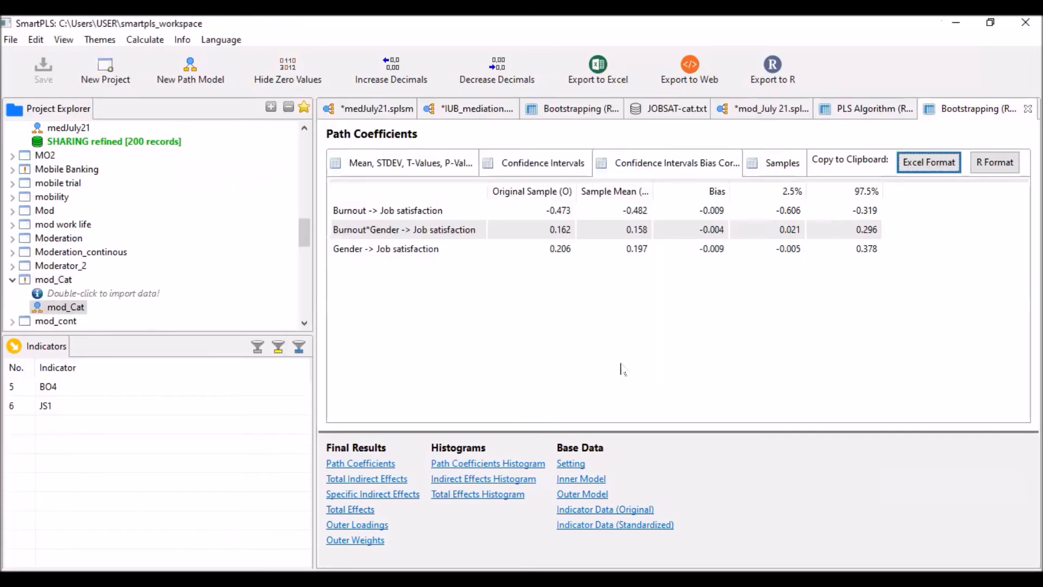
Import the MOBILITY-cont data file from the moderator folder into the mod_Cat project, keeping its suggested name.
{"action": "left_click", "coordinate": [108, 295]}
{"action": "double_click", "coordinate": [108, 295]}
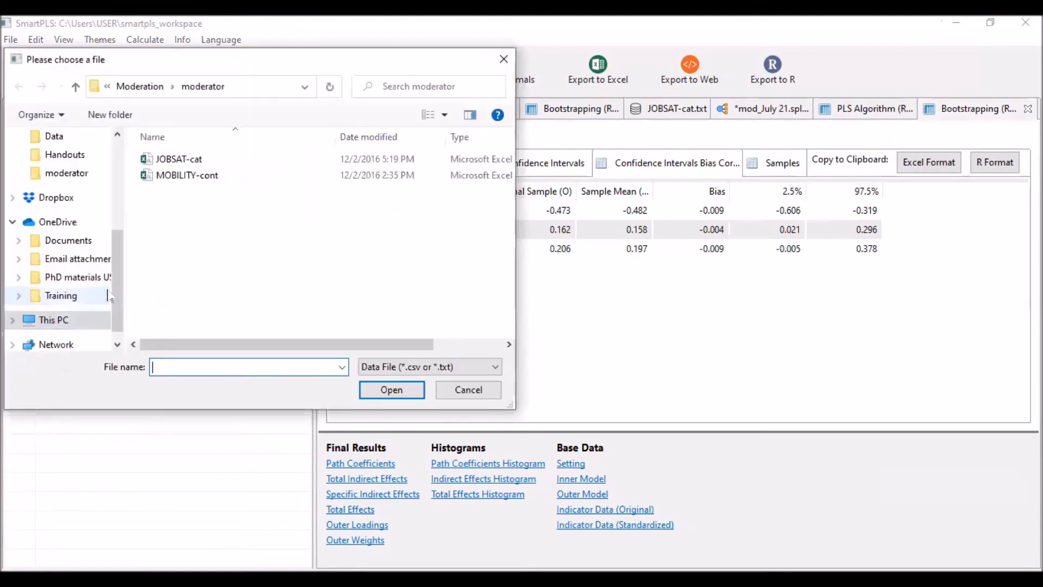
{"action": "left_click", "coordinate": [203, 180]}
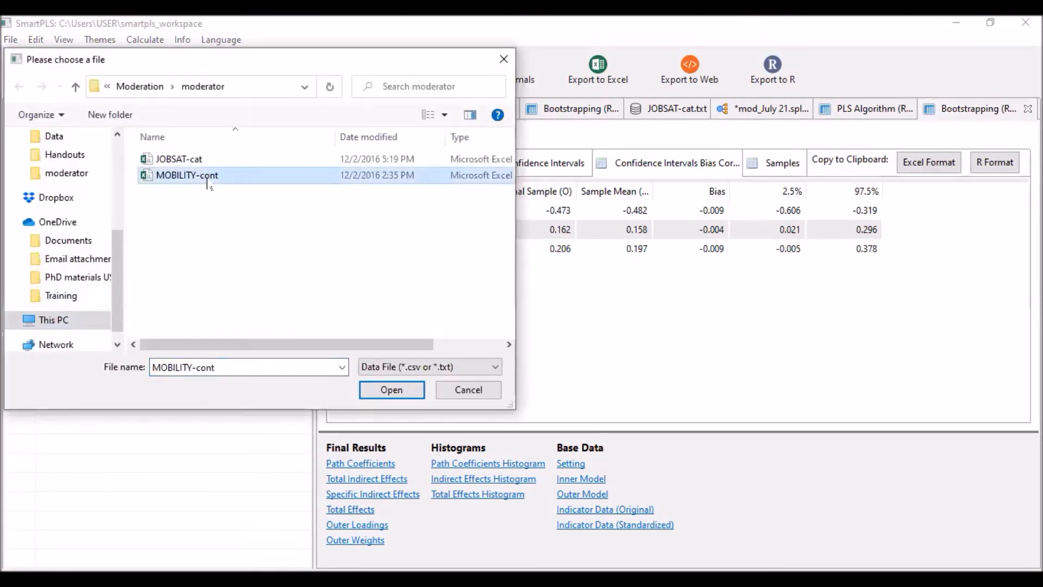
{"action": "left_click", "coordinate": [395, 395]}
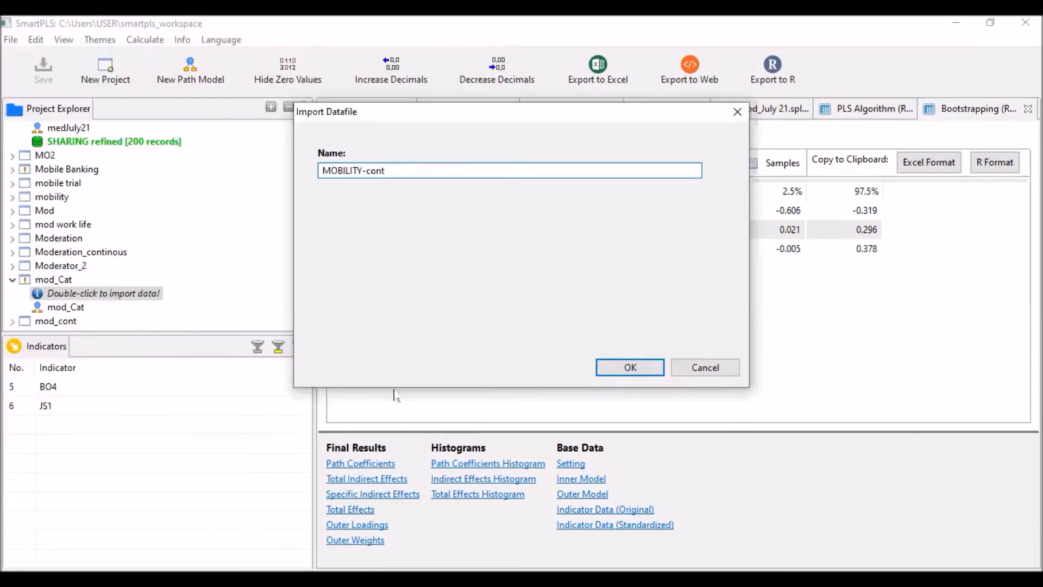
{"action": "left_click", "coordinate": [630, 368]}
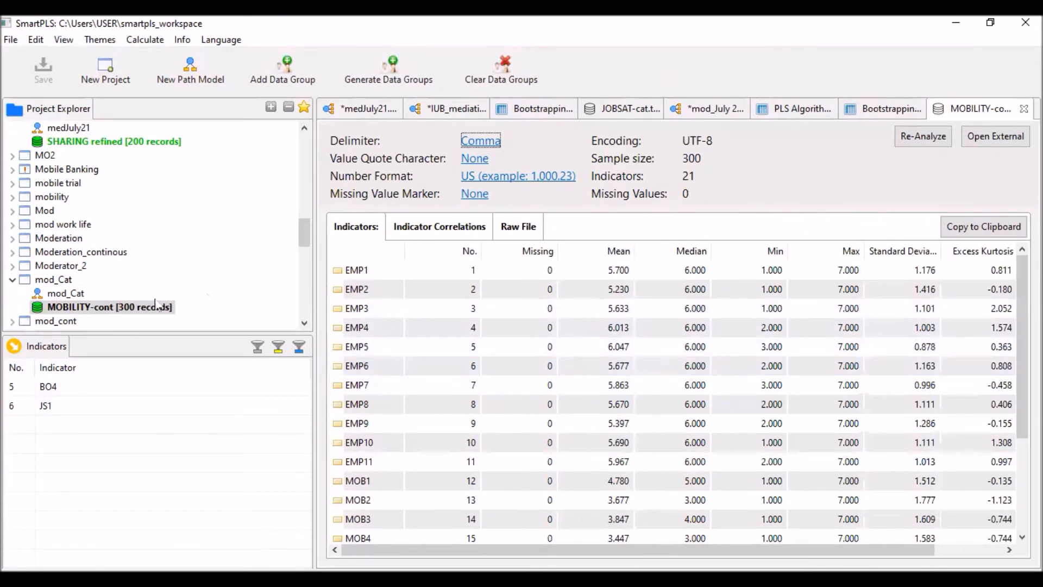
Open the mod_Cat path model and create a latent variable from indicators EMP1 to EMP11 on the left of the canvas.
{"action": "left_click", "coordinate": [71, 295]}
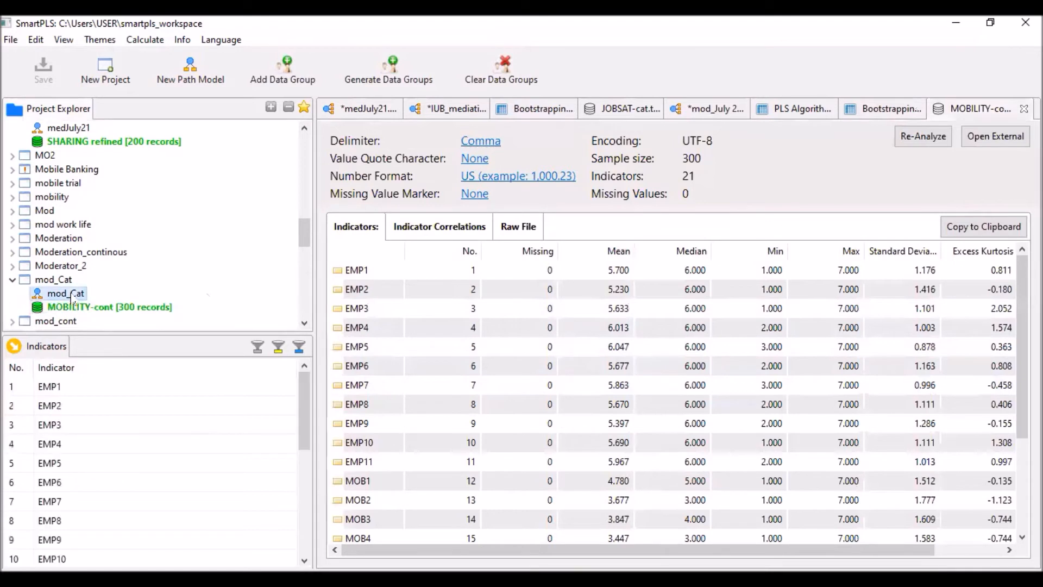
{"action": "double_click", "coordinate": [73, 296]}
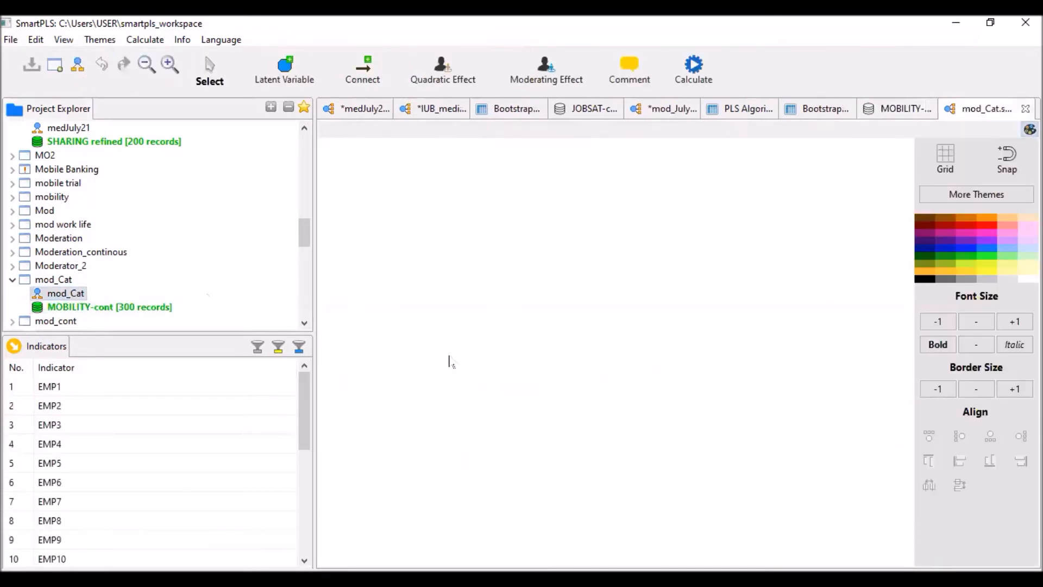
{"action": "left_click", "coordinate": [63, 388]}
{"action": "scroll", "coordinate": [74, 496], "scroll_direction": "down", "scroll_amount": 1}
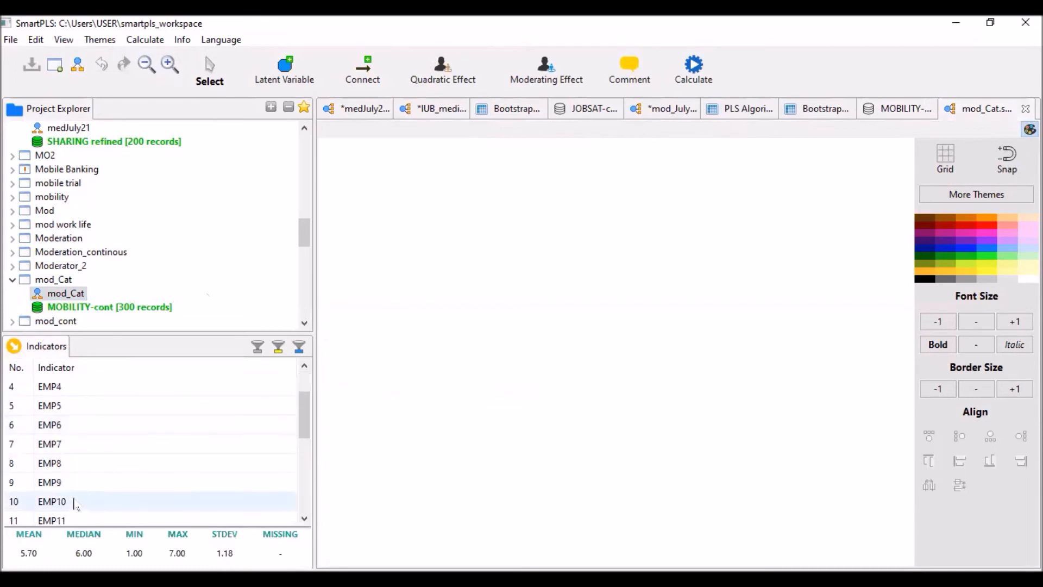
{"action": "scroll", "coordinate": [71, 505], "scroll_direction": "down", "scroll_amount": 1}
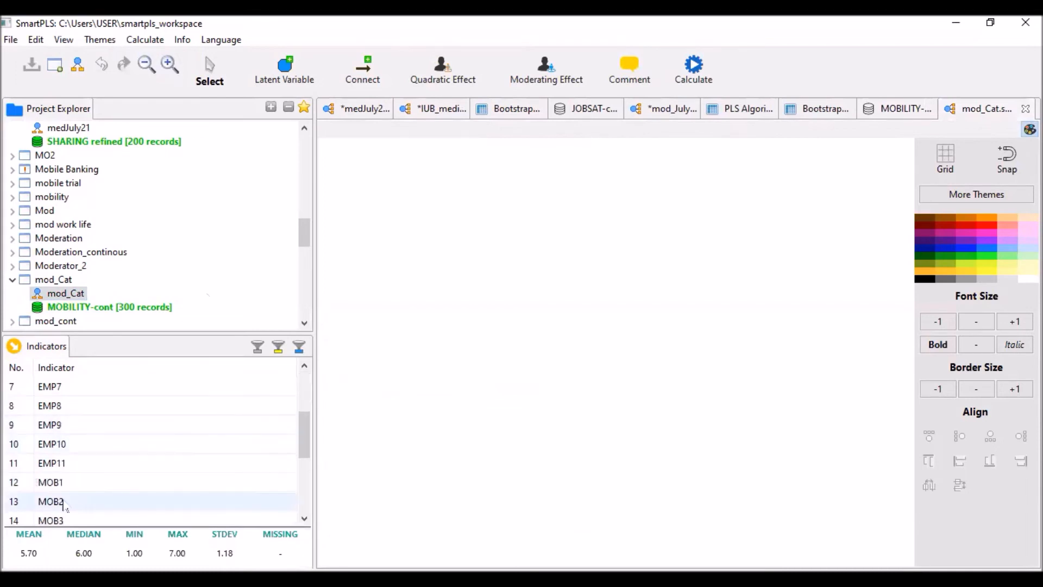
{"action": "left_click", "coordinate": [50, 464], "text": "shift"}
{"action": "left_click_drag", "start_coordinate": [59, 463], "coordinate": [424, 250]}
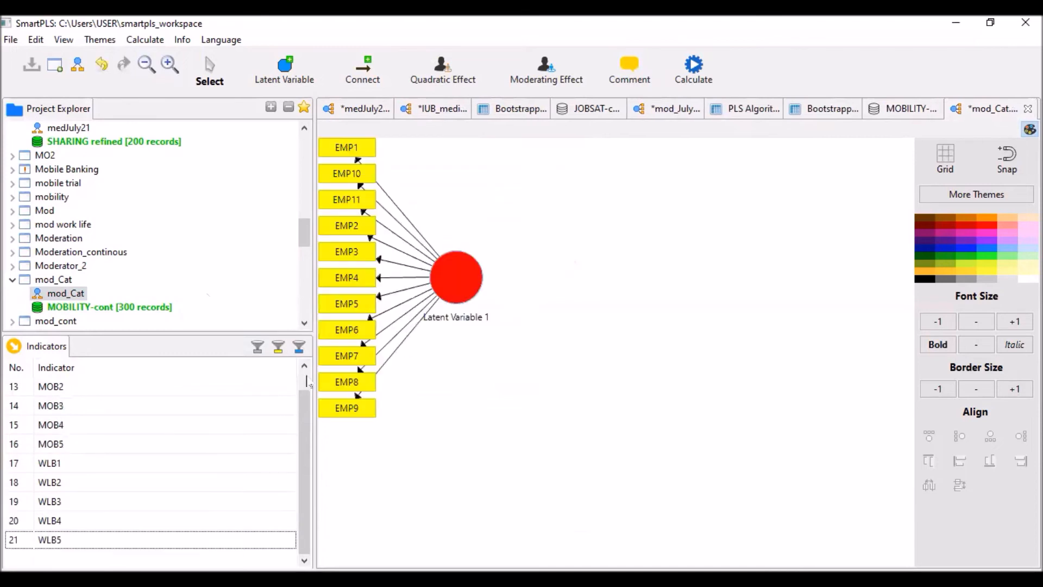
Create a second latent variable from indicators MOB1 to MOB5 on the right side of the canvas.
{"action": "scroll", "coordinate": [82, 398], "scroll_direction": "up", "scroll_amount": 1}
{"action": "left_click", "coordinate": [69, 391]}
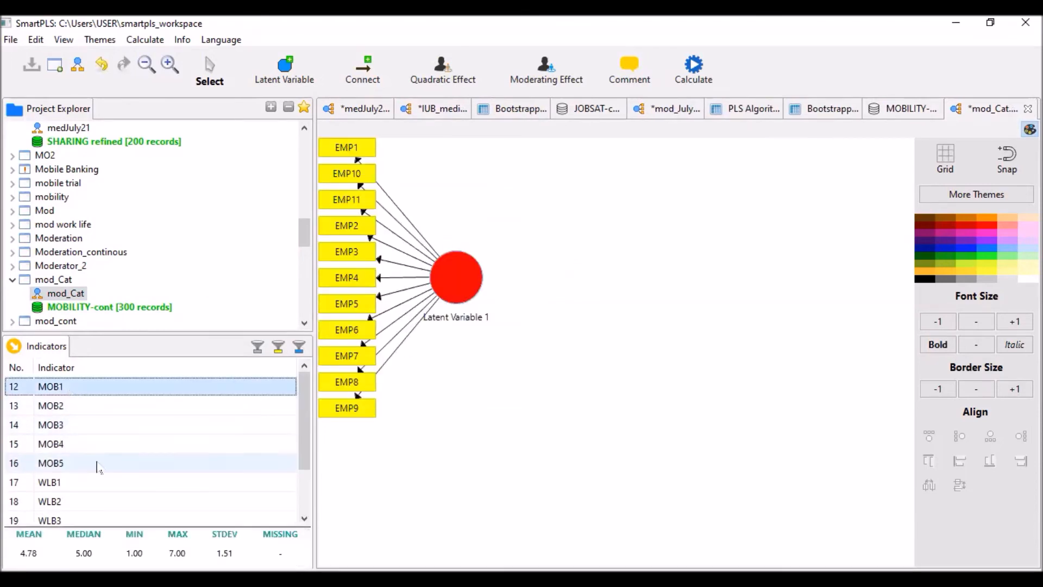
{"action": "left_click", "coordinate": [71, 464], "text": "shift"}
{"action": "left_click_drag", "start_coordinate": [75, 464], "coordinate": [738, 266]}
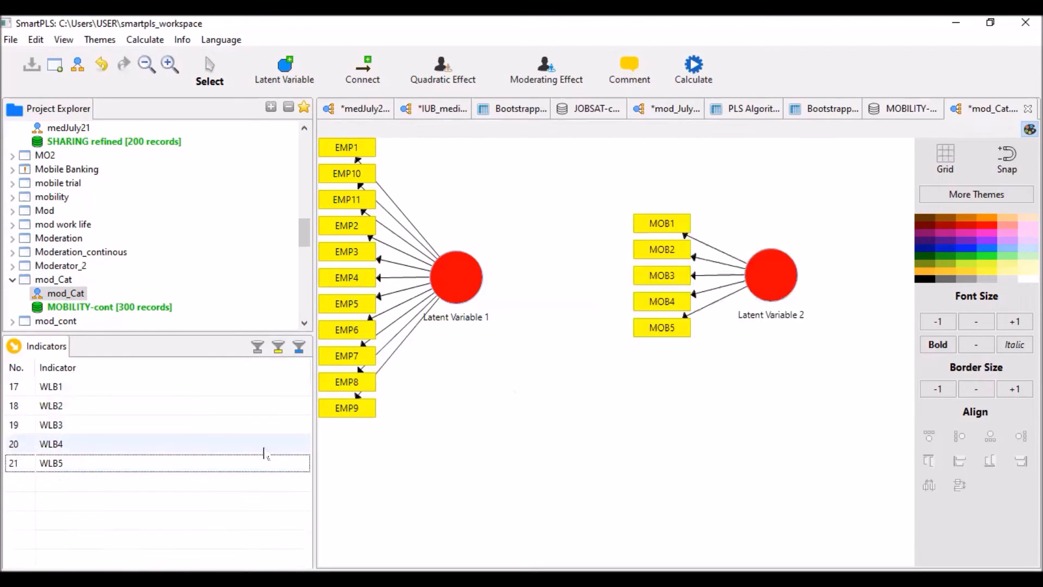
Create a third latent variable from indicators WLB1 to WLB5 below and between the other two constructs.
{"action": "left_click", "coordinate": [91, 387]}
{"action": "left_click", "coordinate": [91, 464], "text": "shift"}
{"action": "left_click_drag", "start_coordinate": [102, 435], "coordinate": [576, 471]}
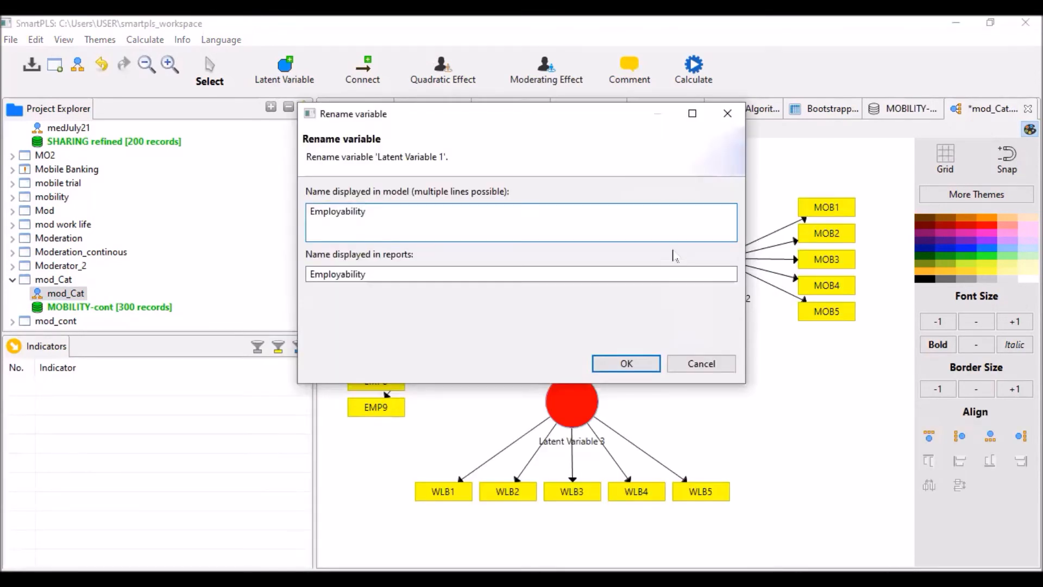
Rename the construct with the EMP indicators as Employability and the one with the MOB indicators as Mobility.
{"action": "left_click", "coordinate": [625, 364]}
{"action": "mouse_move", "coordinate": [499, 281]}
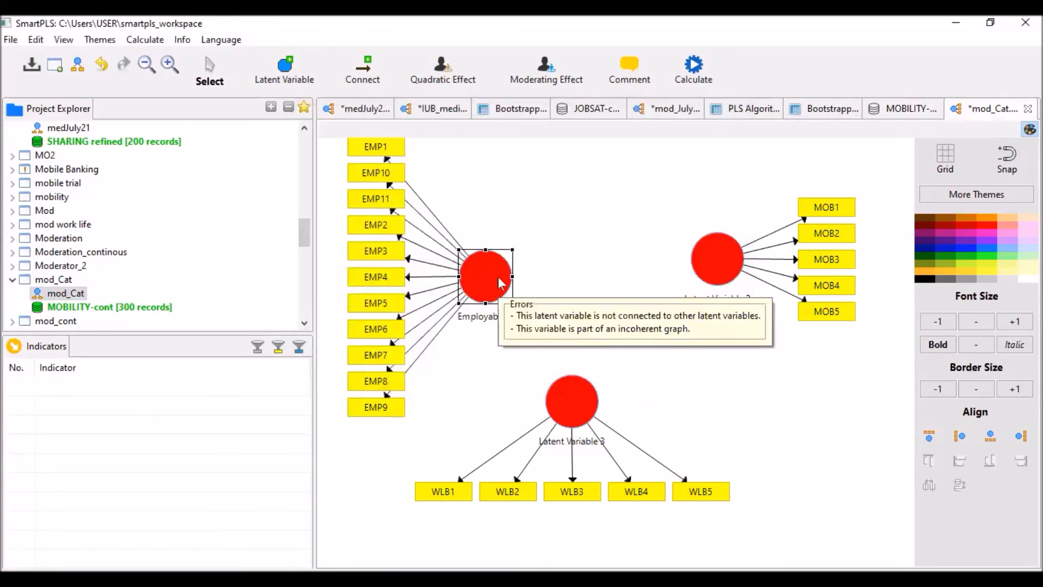
{"action": "left_click", "coordinate": [712, 260]}
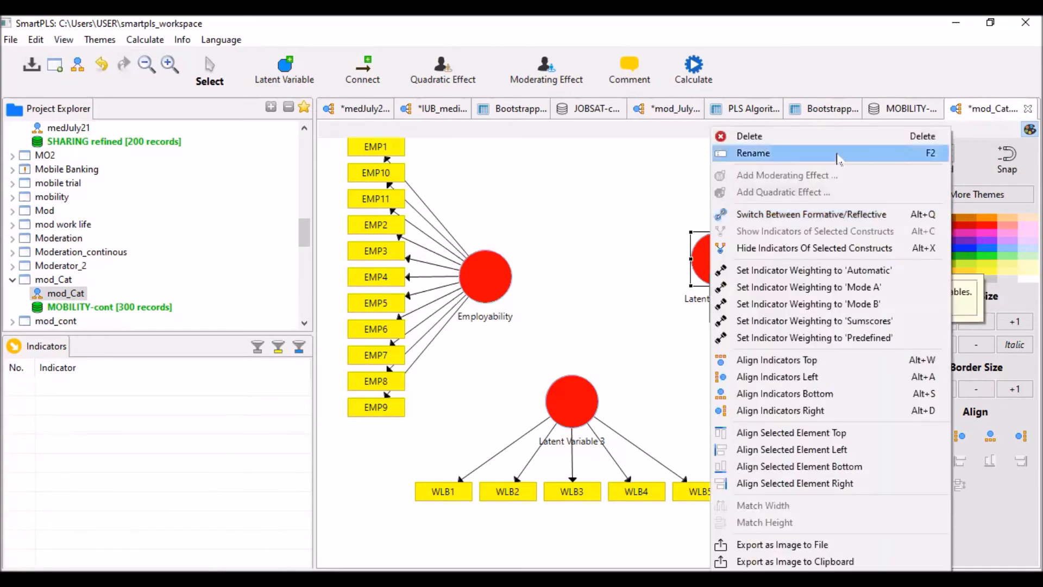
{"action": "key", "text": "Return"}
{"action": "type", "text": "M"}
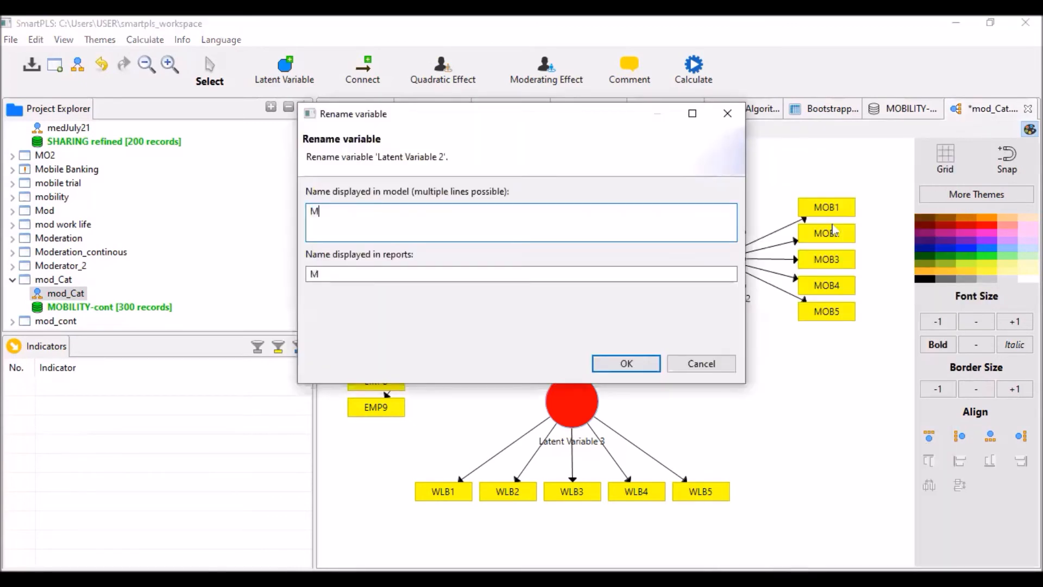
{"action": "type", "text": "obility"}
{"action": "left_click", "coordinate": [627, 368]}
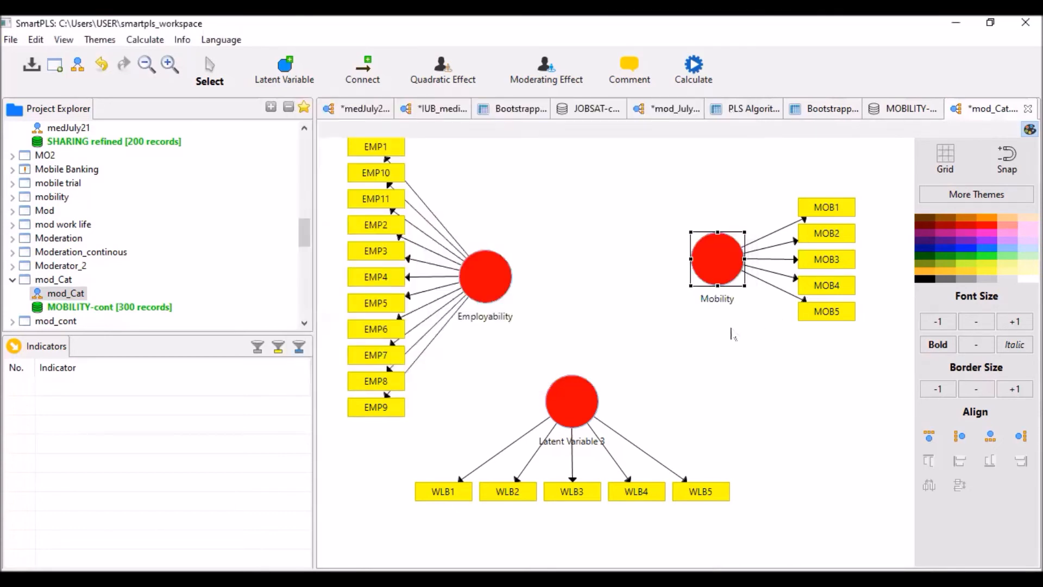
Move the WLB construct slightly right and up, and lower the Mobility construct level with Employability.
{"action": "left_click", "coordinate": [562, 402]}
{"action": "left_click_drag", "start_coordinate": [562, 402], "coordinate": [606, 390]}
{"action": "left_click_drag", "start_coordinate": [725, 265], "coordinate": [724, 295]}
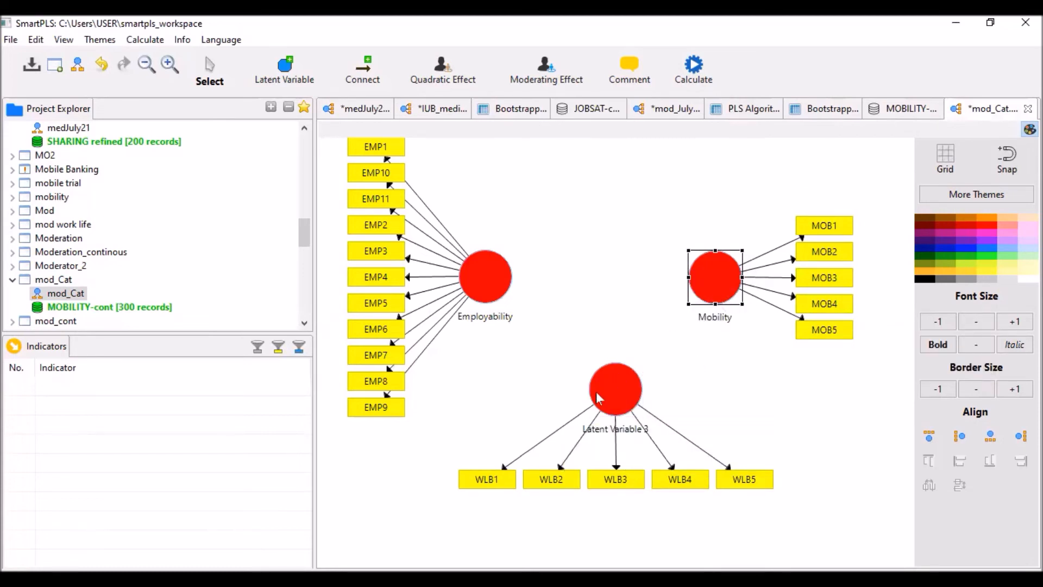
Rename the construct with the WLB indicators as Work life balance.
{"action": "left_click", "coordinate": [613, 389]}
{"action": "right_click", "coordinate": [613, 387]}
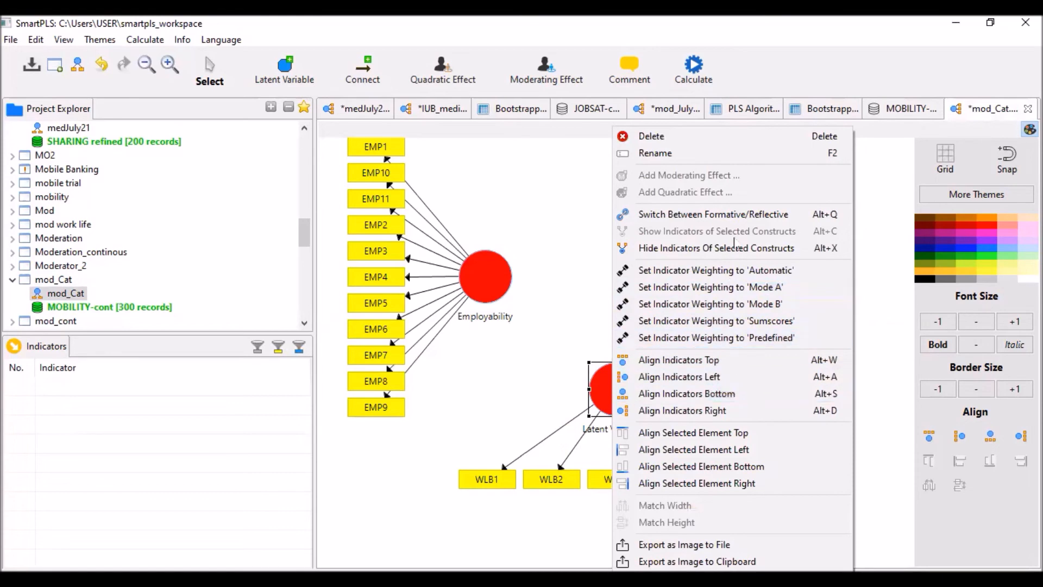
{"action": "left_click", "coordinate": [751, 157]}
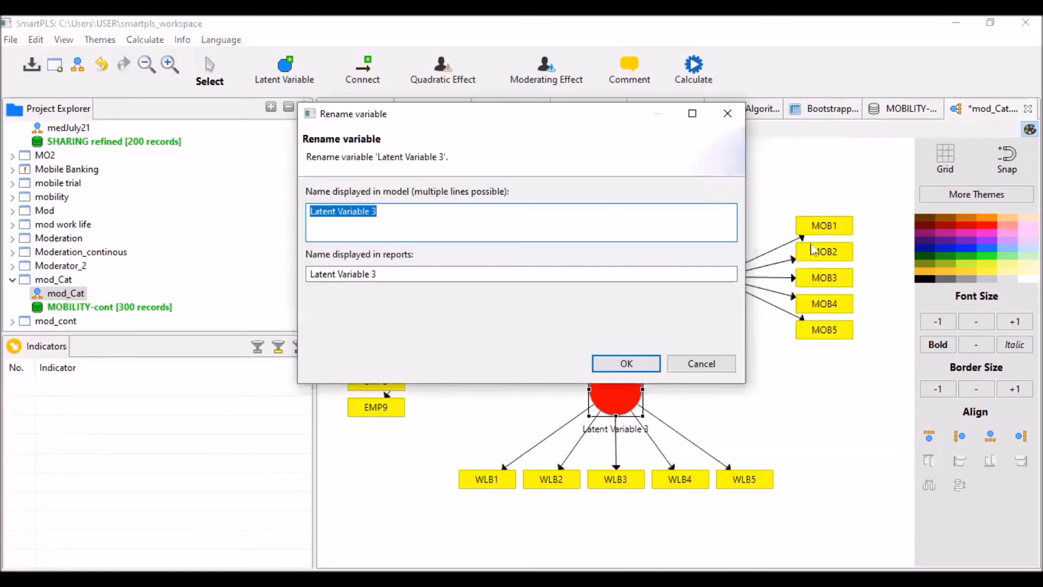
{"action": "type", "text": "Work life "}
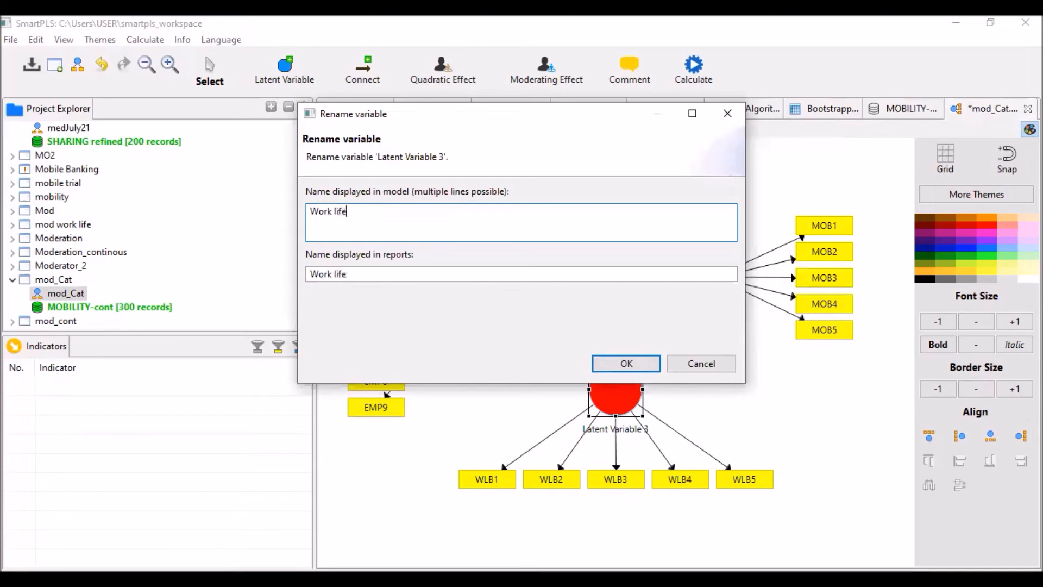
{"action": "type", "text": "balance"}
{"action": "left_click", "coordinate": [626, 364]}
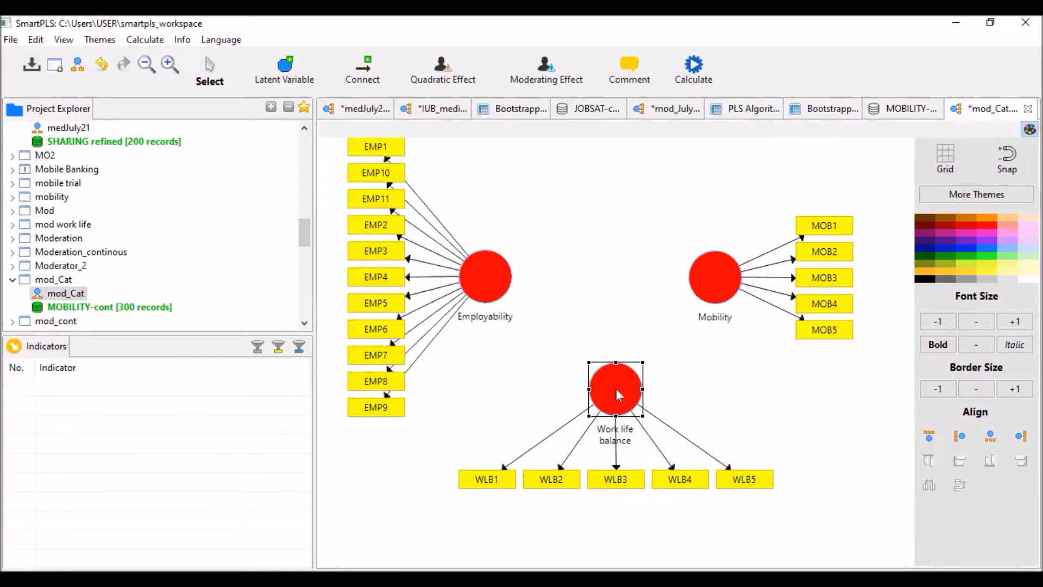
Connect Employability to Mobility and Work life balance to Mobility with structural paths.
{"action": "mouse_move", "coordinate": [616, 389]}
{"action": "left_click", "coordinate": [363, 68]}
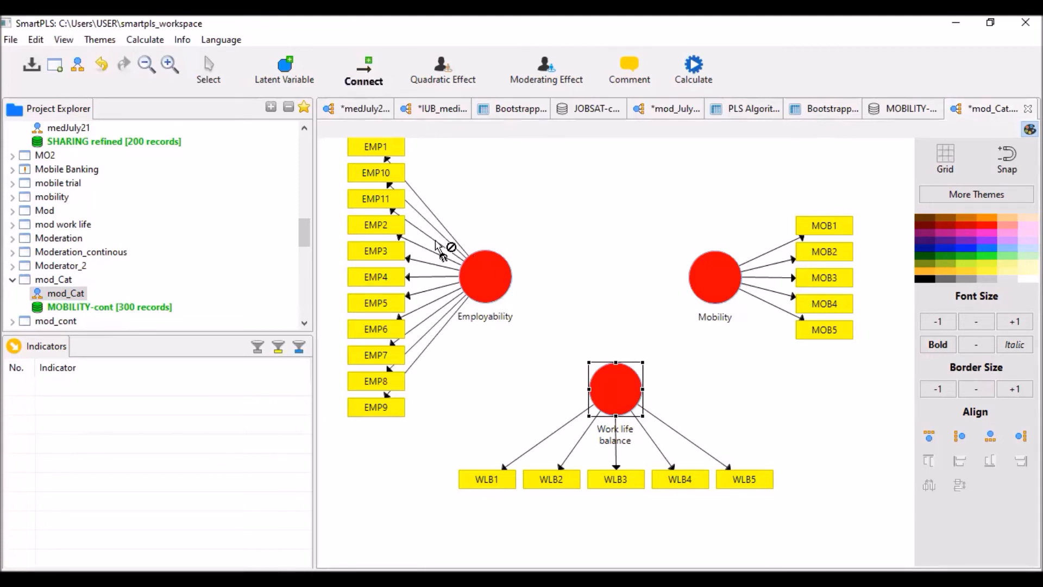
{"action": "left_click", "coordinate": [468, 280]}
{"action": "left_click", "coordinate": [698, 283]}
{"action": "left_click", "coordinate": [624, 394]}
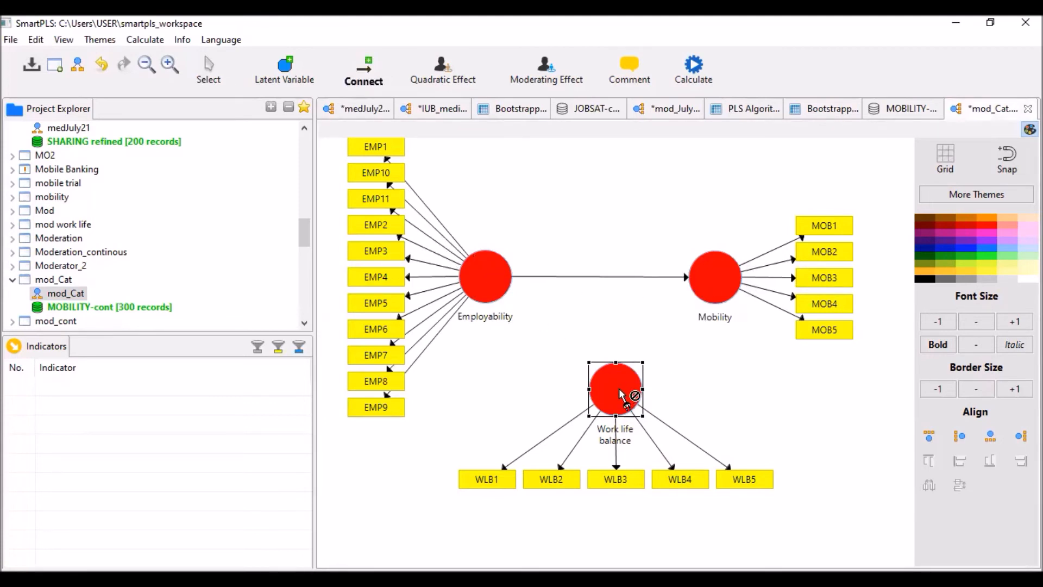
{"action": "left_click", "coordinate": [723, 280]}
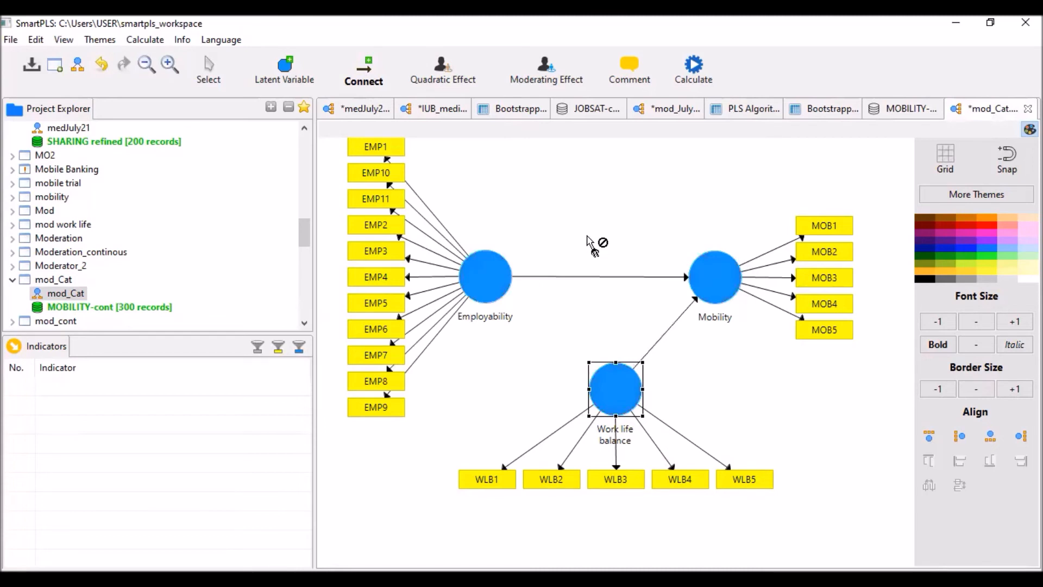
{"action": "left_click", "coordinate": [210, 67]}
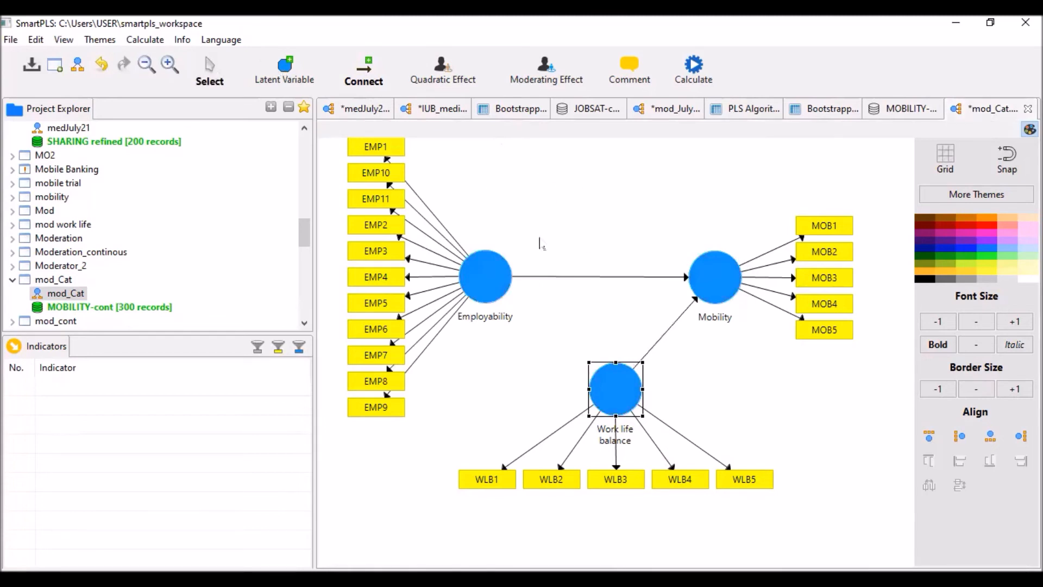
Add a two-stage moderating effect on Mobility with Work life balance as moderator and Employability as independent variable.
{"action": "right_click", "coordinate": [710, 276]}
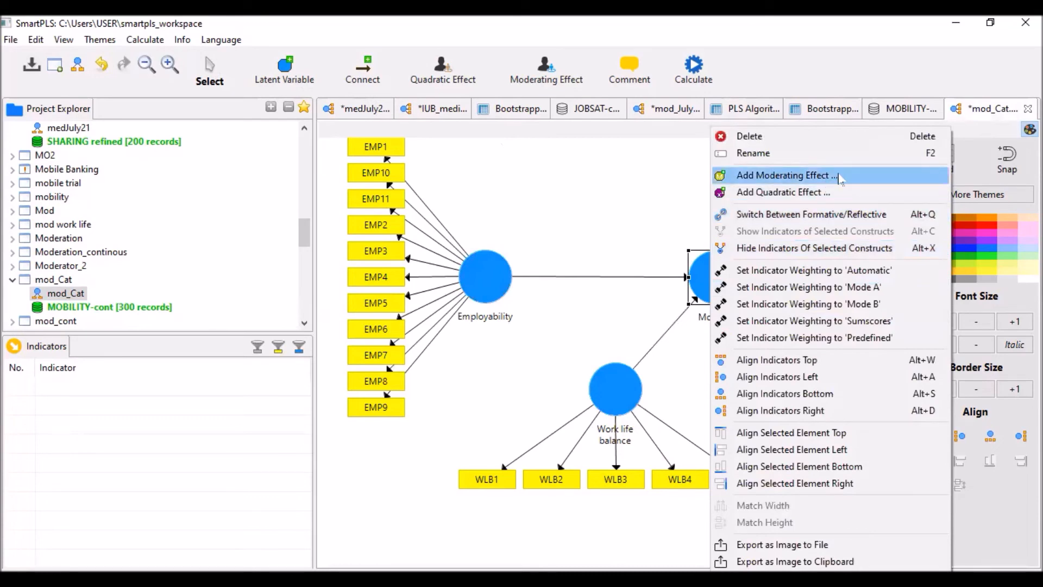
{"action": "left_click", "coordinate": [788, 175]}
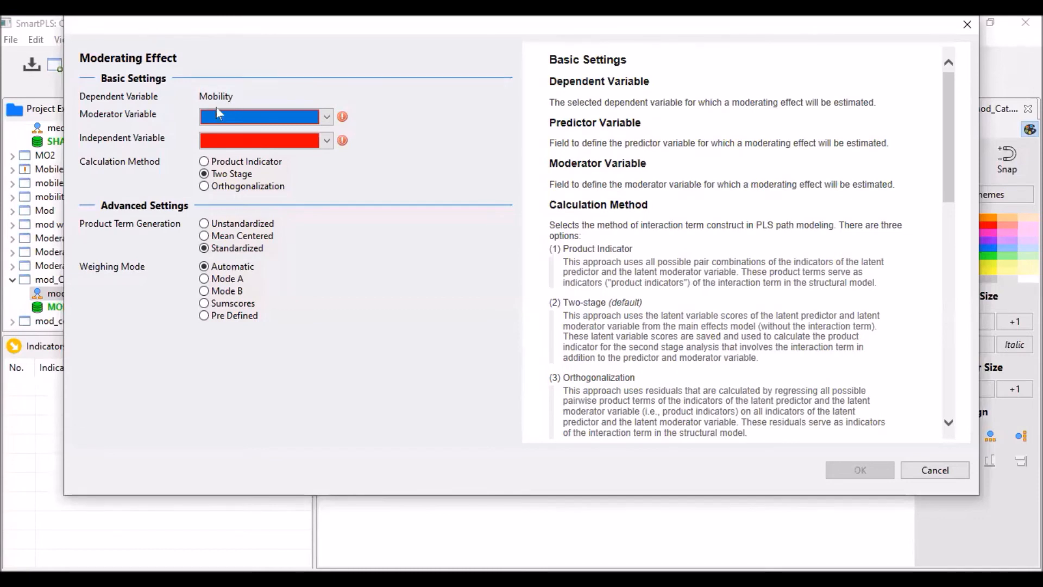
{"action": "left_click", "coordinate": [327, 118]}
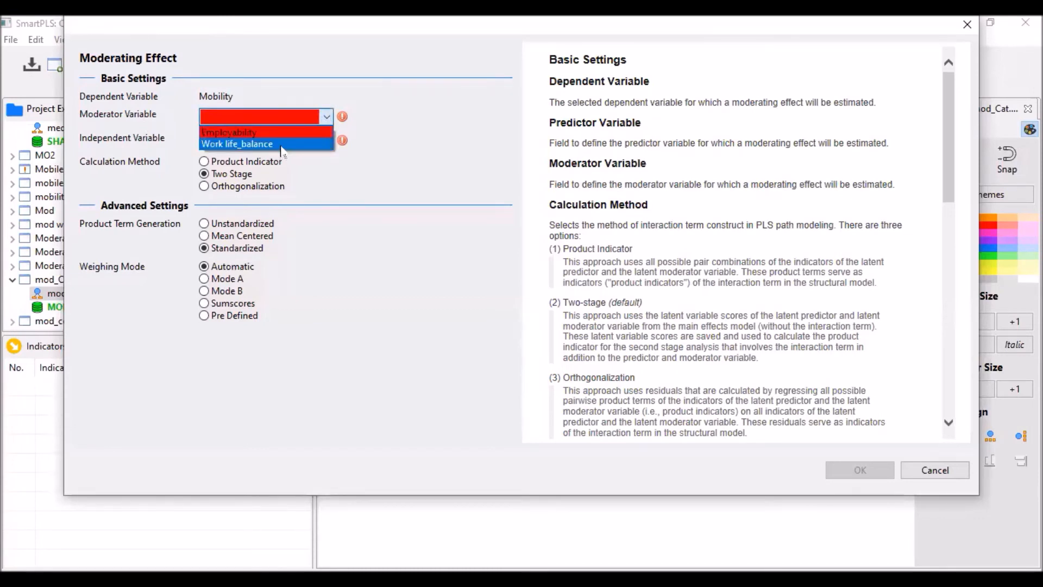
{"action": "left_click", "coordinate": [266, 144]}
{"action": "left_click", "coordinate": [326, 141]}
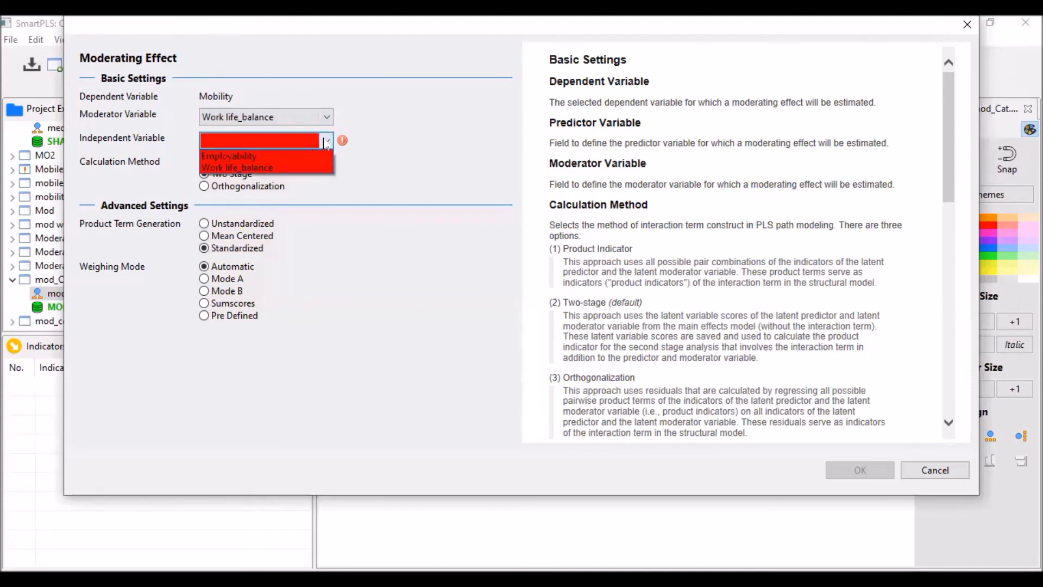
{"action": "left_click", "coordinate": [284, 157]}
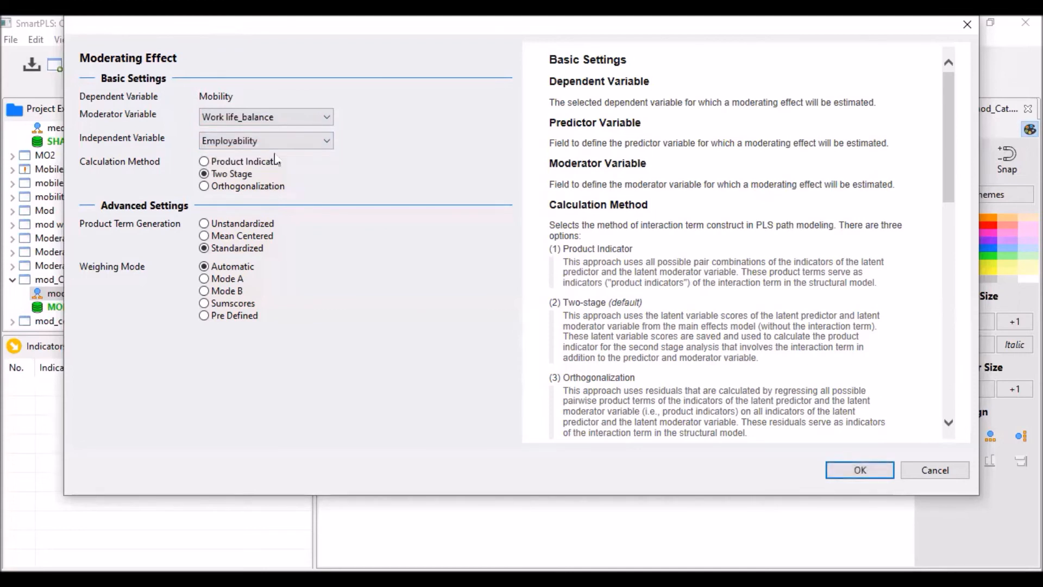
{"action": "left_click", "coordinate": [205, 174]}
{"action": "left_click", "coordinate": [858, 470]}
Place the moderating effect construct below Mobility and shift the Employability construct slightly down and right.
{"action": "left_click_drag", "start_coordinate": [682, 380], "coordinate": [755, 386]}
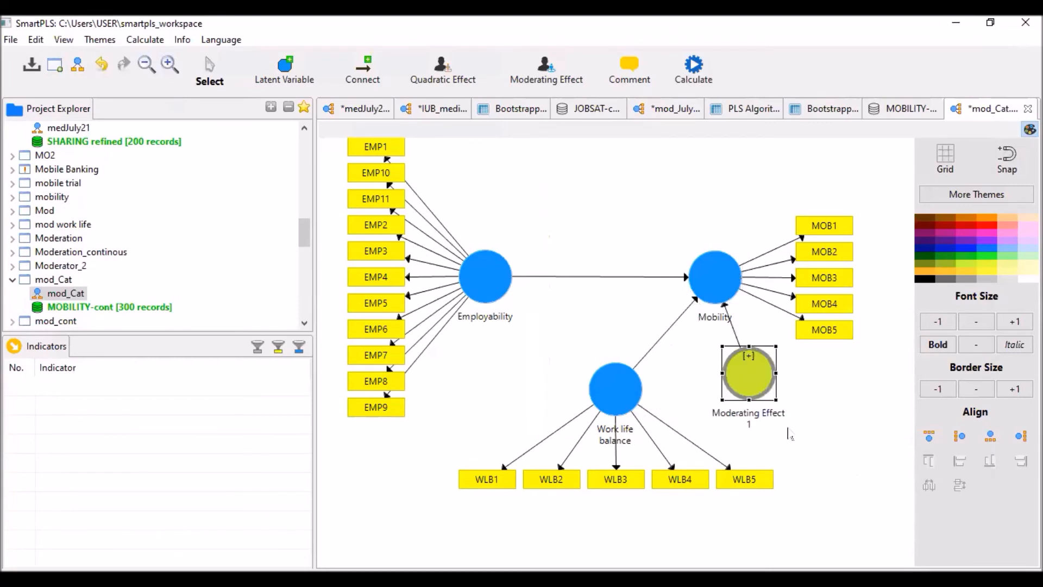
{"action": "mouse_move", "coordinate": [741, 375]}
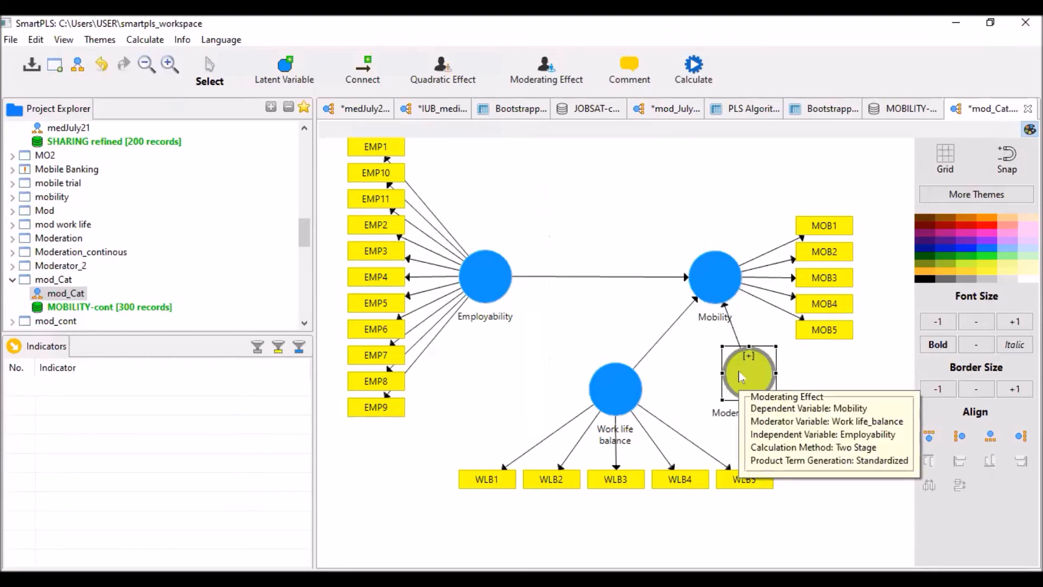
{"action": "left_click", "coordinate": [610, 228]}
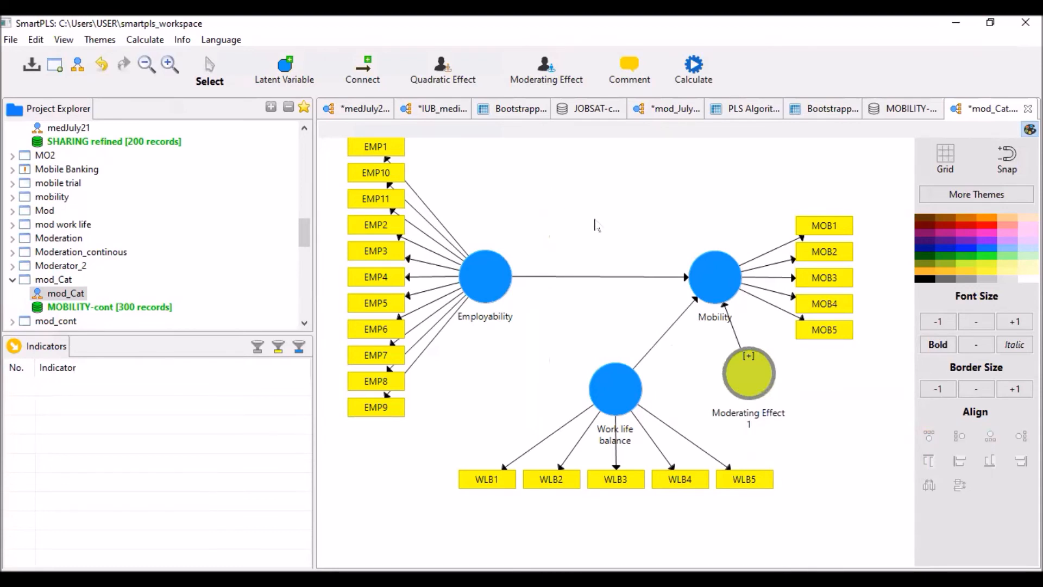
{"action": "left_click_drag", "start_coordinate": [480, 285], "coordinate": [492, 303]}
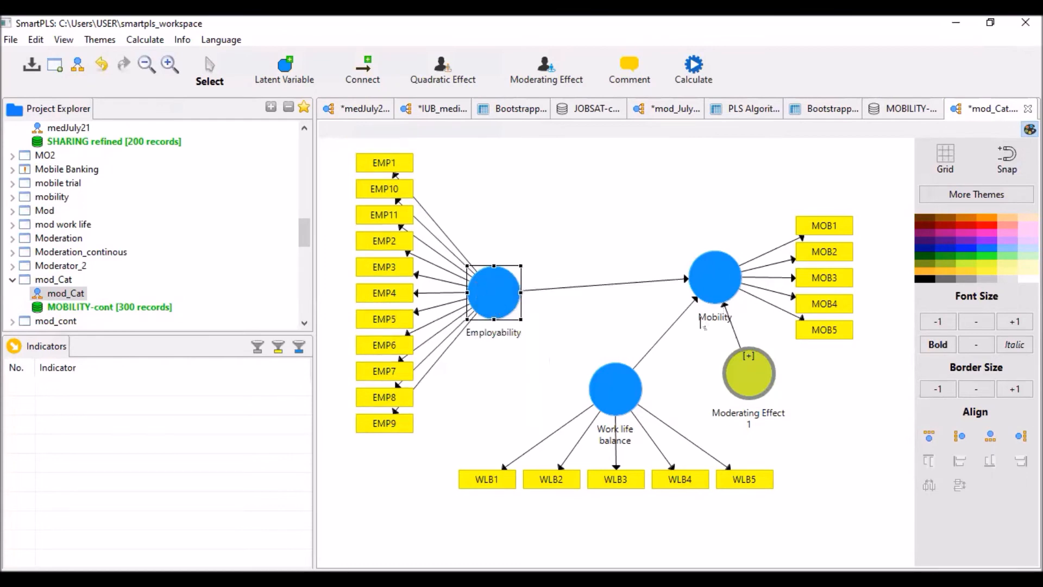
Run the PLS Algorithm on the moderation model and open the full report.
{"action": "left_click", "coordinate": [695, 68]}
{"action": "left_click", "coordinate": [773, 76]}
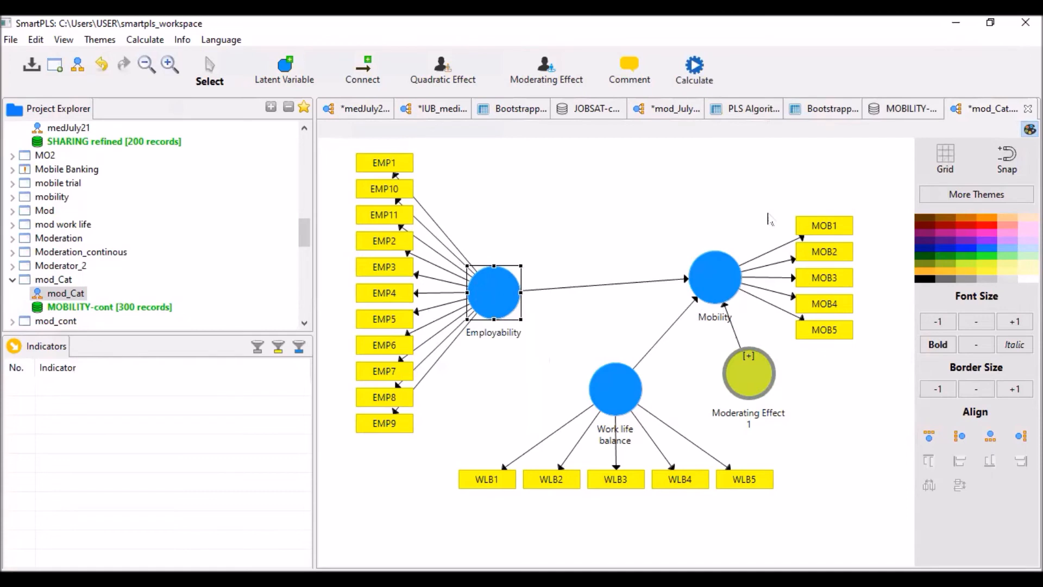
{"action": "left_click", "coordinate": [878, 476]}
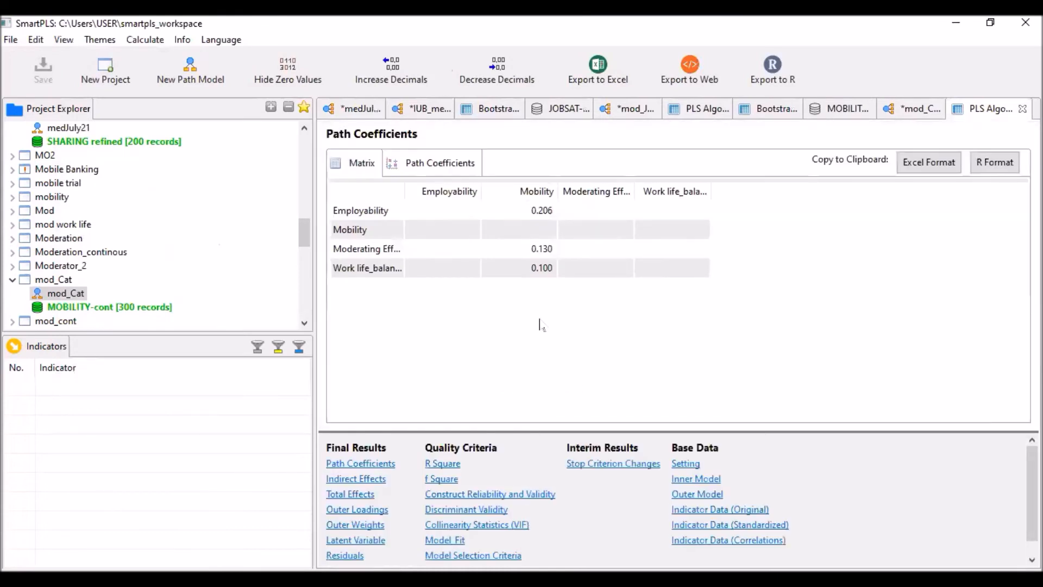
Examine the outer weights and the outer loadings of all indicators in the PLS report.
{"action": "left_click", "coordinate": [371, 525]}
{"action": "scroll", "coordinate": [572, 314], "scroll_direction": "down", "scroll_amount": 4}
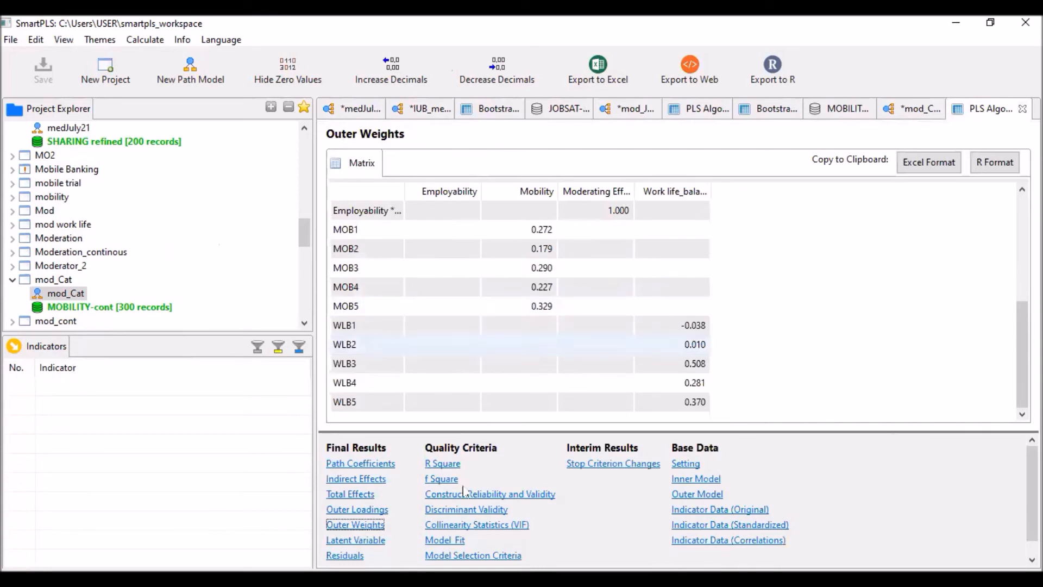
{"action": "scroll", "coordinate": [529, 333], "scroll_direction": "up", "scroll_amount": 4}
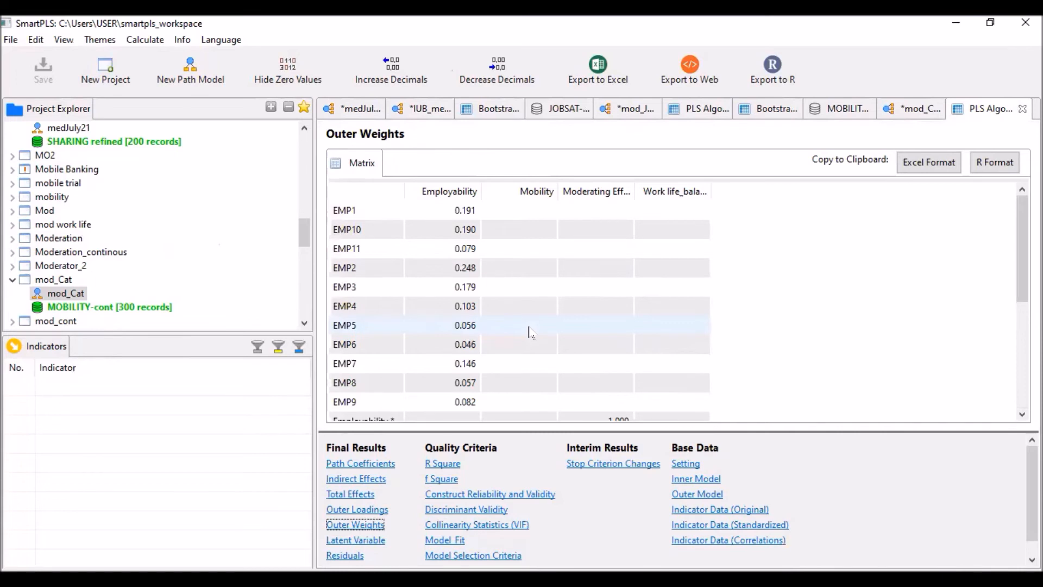
{"action": "scroll", "coordinate": [530, 333], "scroll_direction": "down", "scroll_amount": 4}
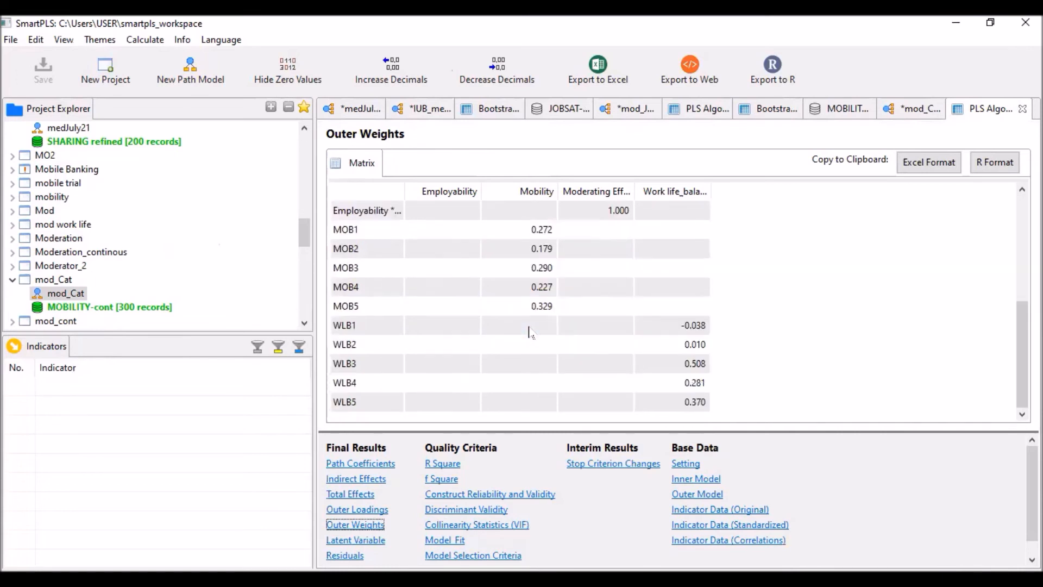
{"action": "left_click", "coordinate": [374, 510]}
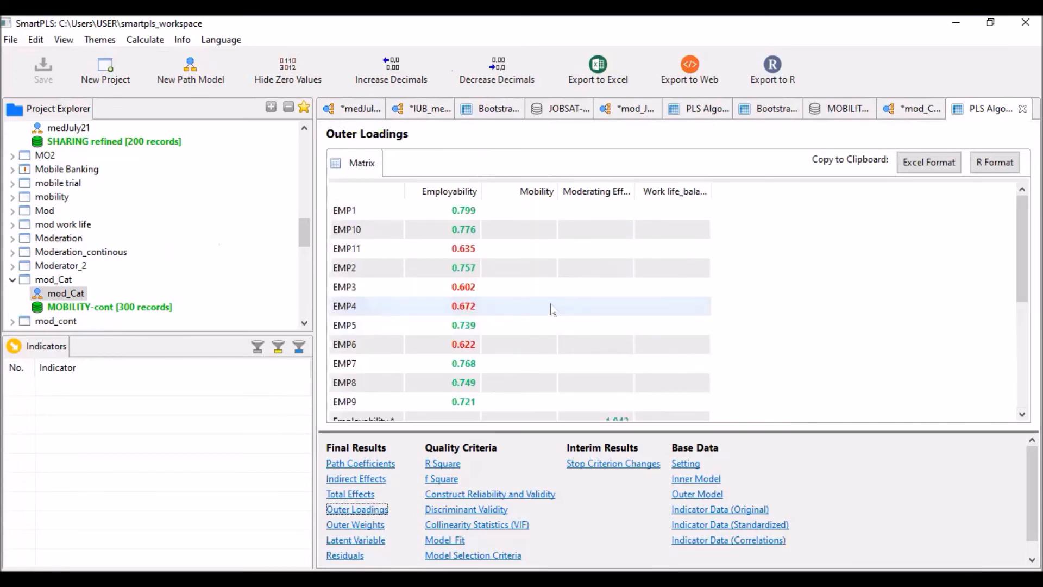
{"action": "scroll", "coordinate": [543, 320], "scroll_direction": "down", "scroll_amount": 4}
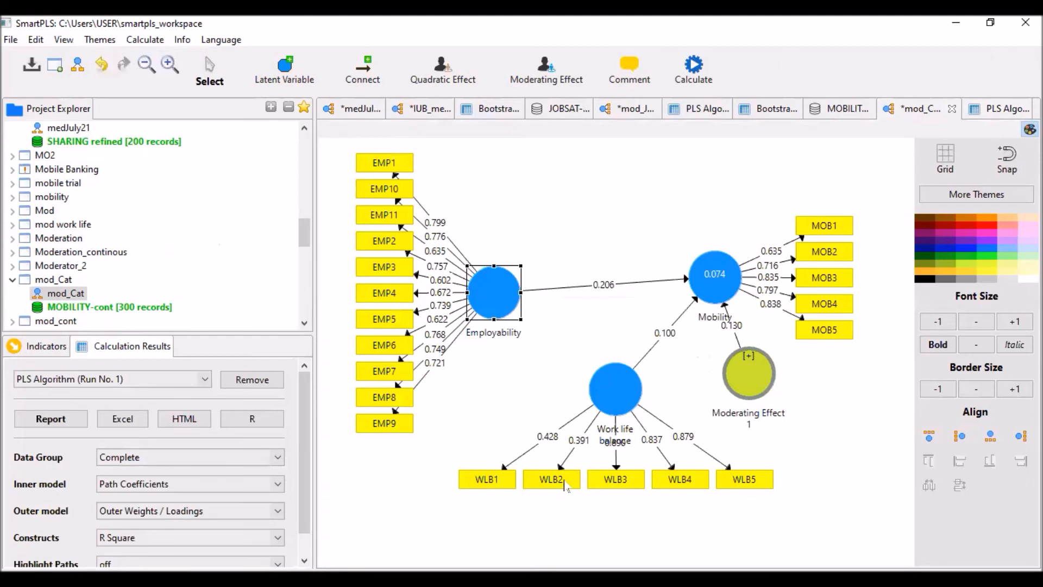
Delete indicator WLB2 from the Work life balance construct and rerun the PLS Algorithm.
{"action": "left_click", "coordinate": [558, 484]}
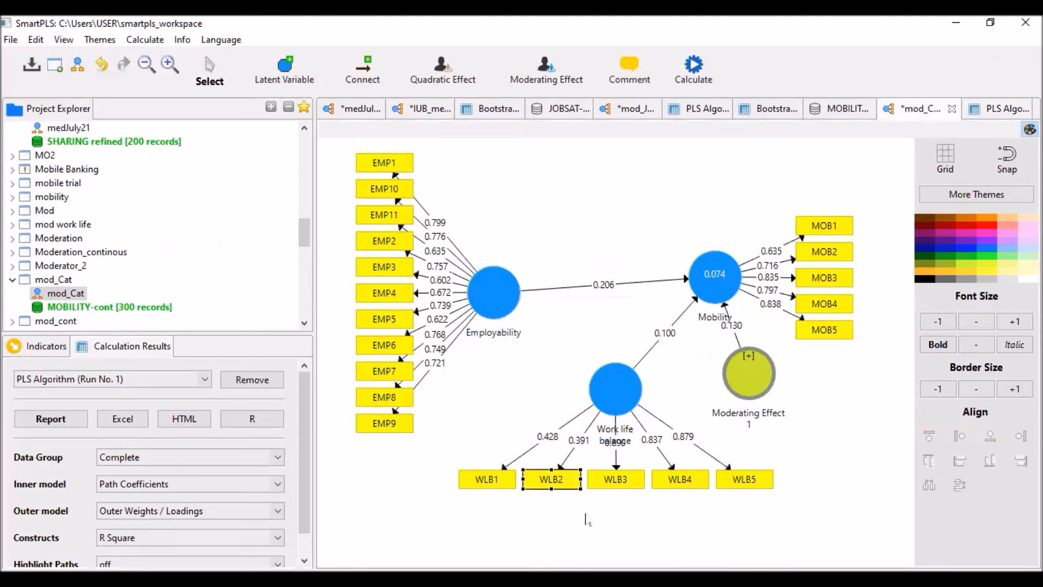
{"action": "key", "text": "Delete"}
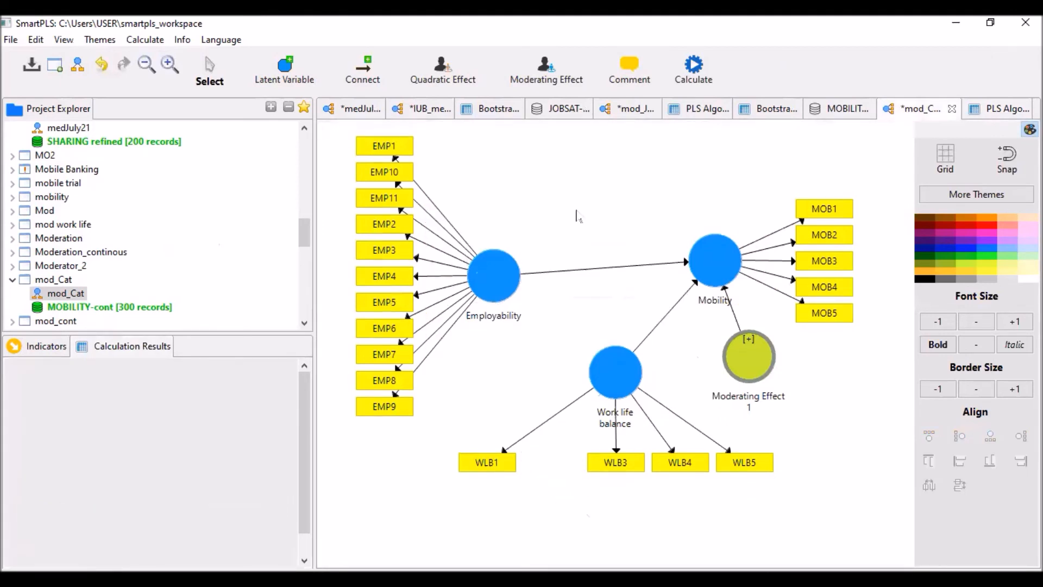
{"action": "left_click", "coordinate": [700, 64]}
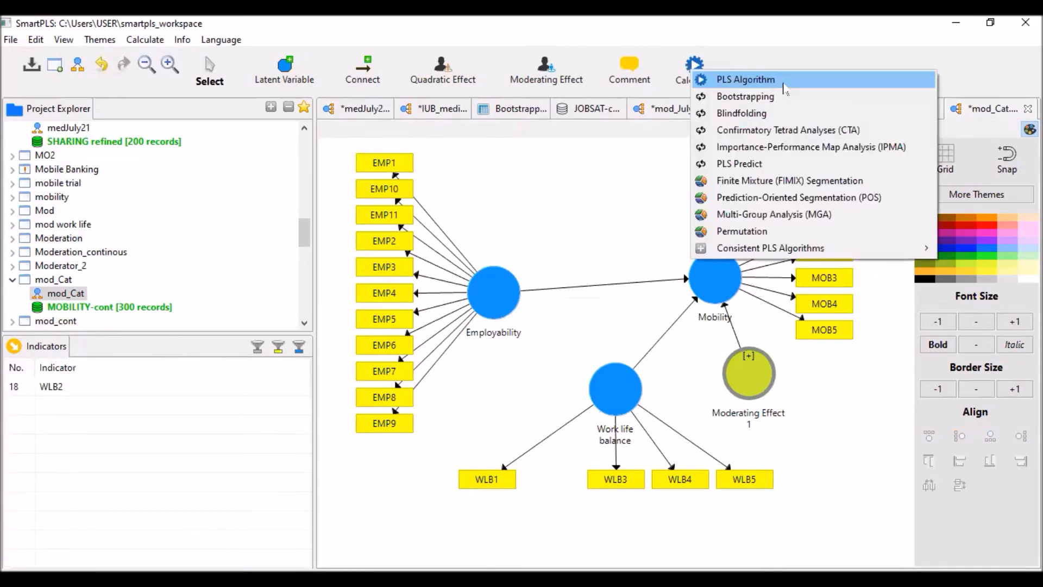
{"action": "left_click", "coordinate": [784, 84]}
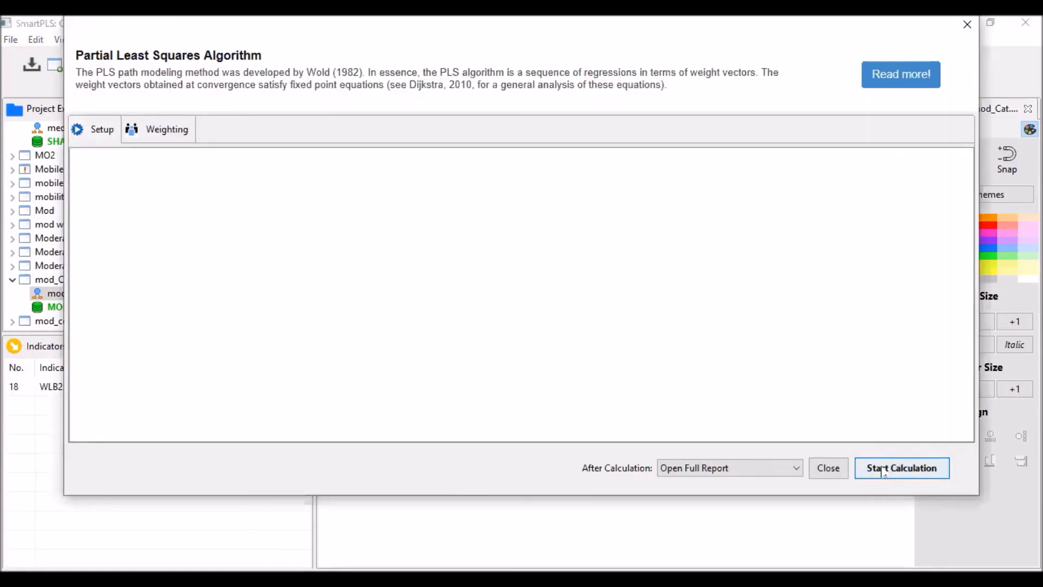
{"action": "left_click", "coordinate": [883, 470]}
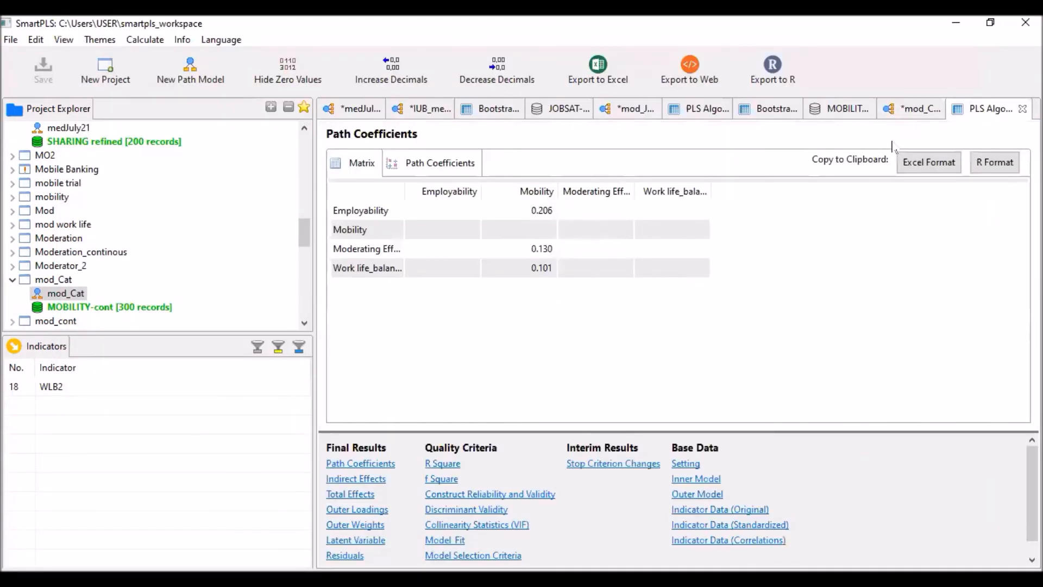
Delete indicator WLB1 from the Work life balance construct, rerun the PLS Algorithm and return to the model diagram.
{"action": "left_click", "coordinate": [904, 112]}
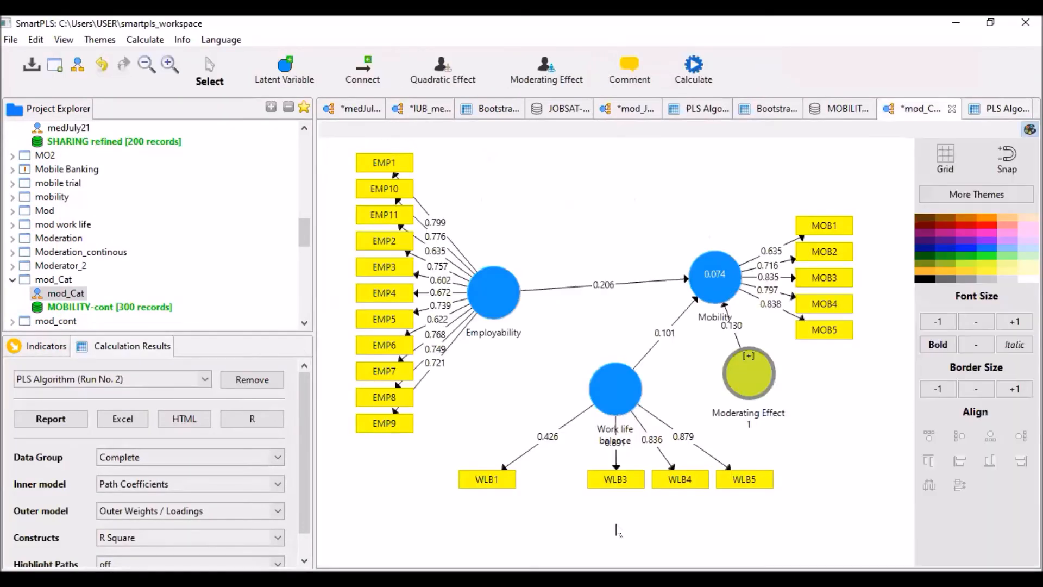
{"action": "left_click", "coordinate": [487, 484]}
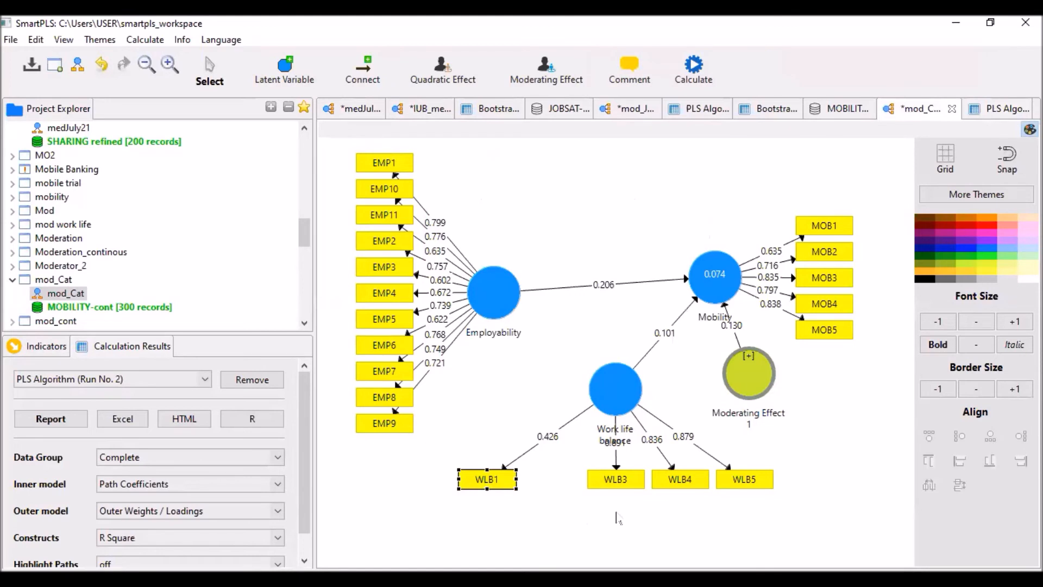
{"action": "key", "text": "Delete"}
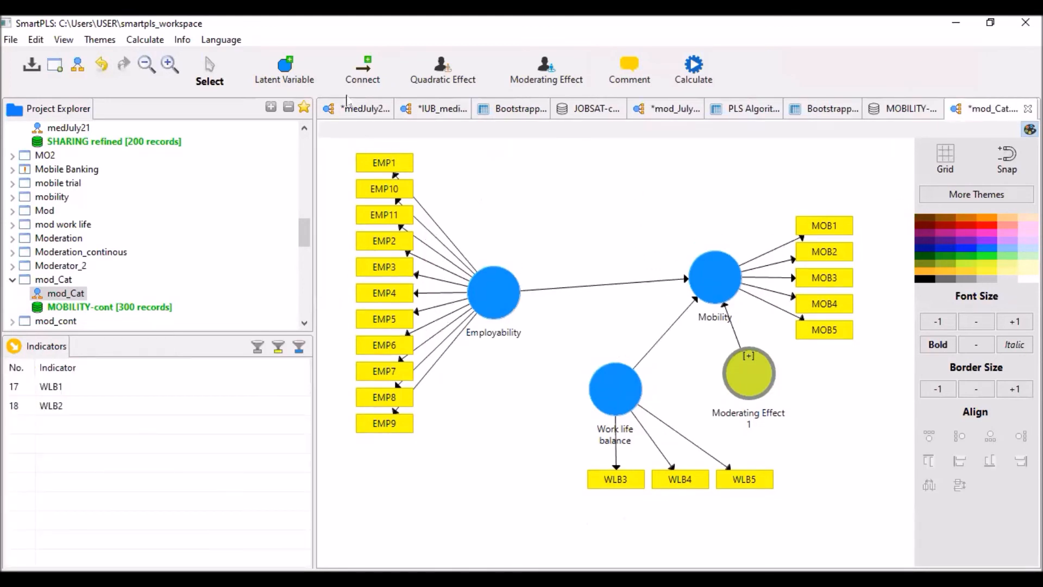
{"action": "left_click", "coordinate": [695, 68]}
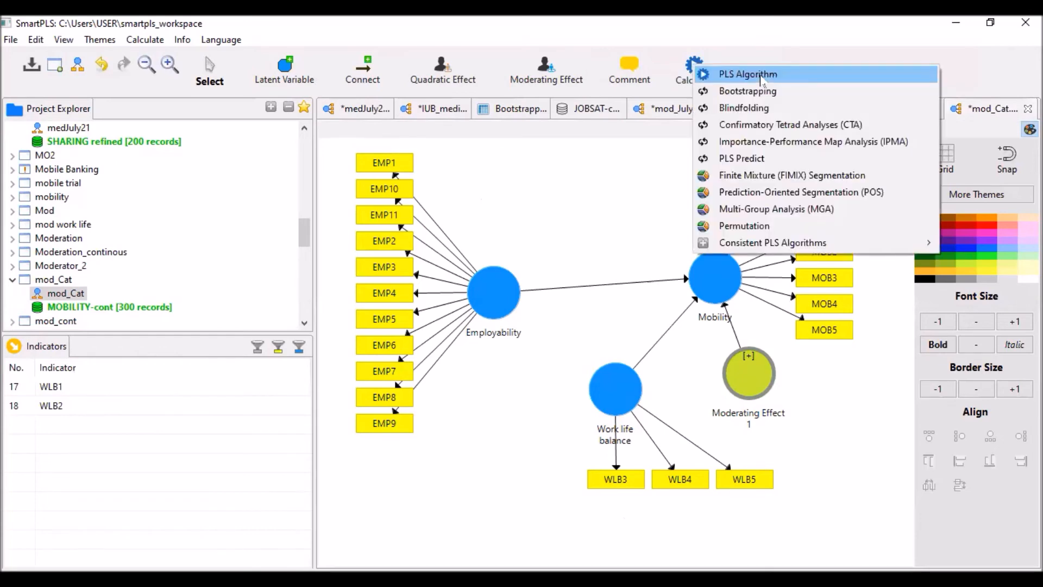
{"action": "left_click", "coordinate": [760, 76]}
{"action": "left_click", "coordinate": [891, 468]}
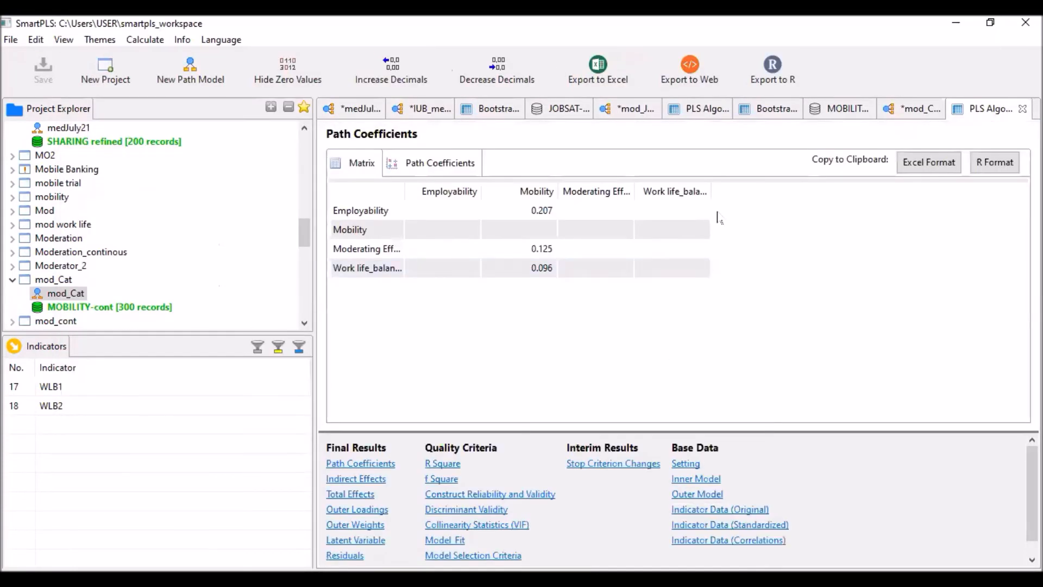
{"action": "left_click", "coordinate": [918, 107]}
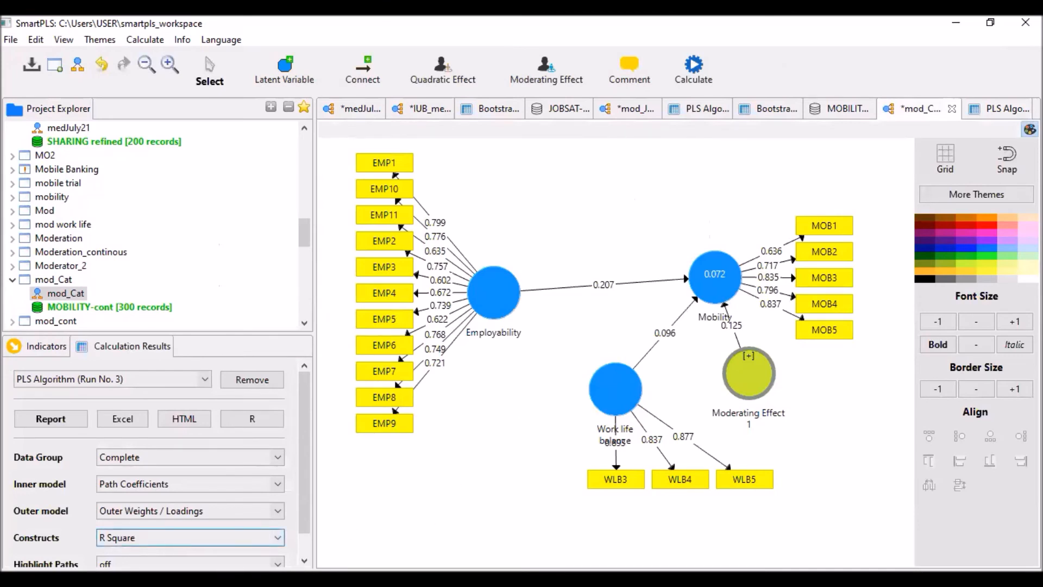
Display the Average Variance Extracted (AVE) for the constructs in the mod_Cat model diagram.
{"action": "left_click", "coordinate": [151, 541]}
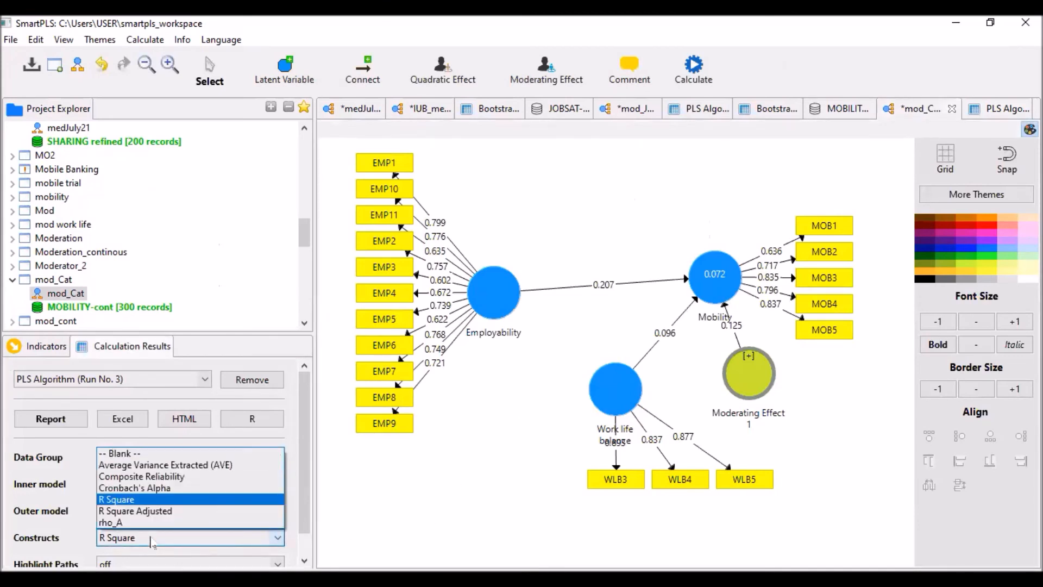
{"action": "left_click", "coordinate": [201, 465]}
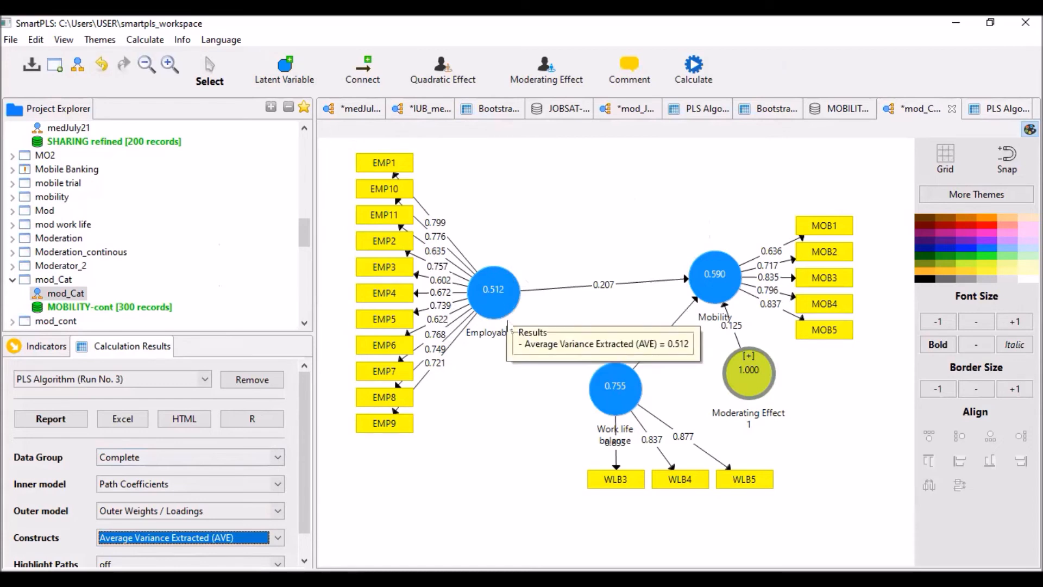
{"action": "mouse_move", "coordinate": [500, 325]}
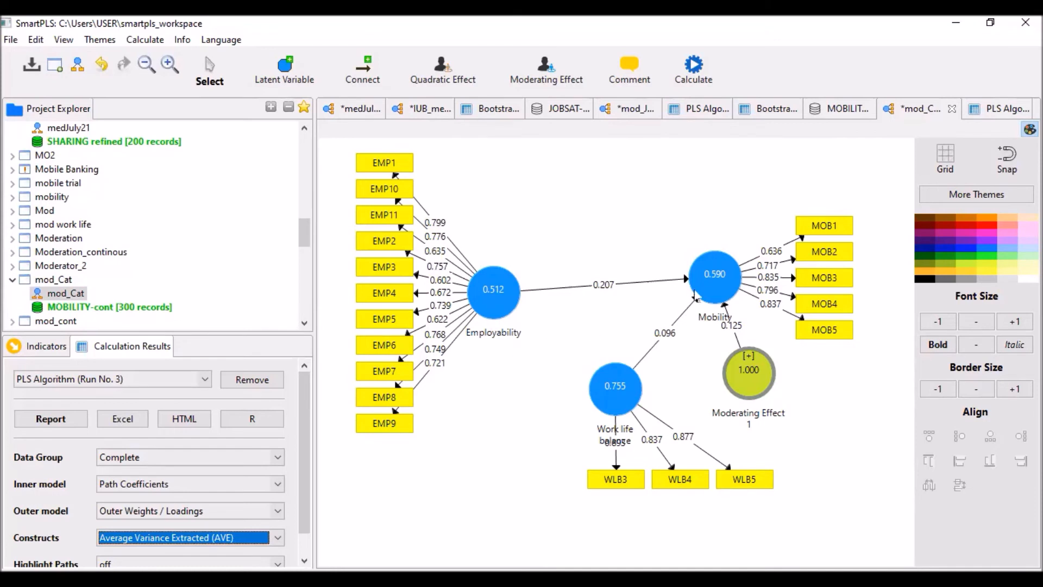
Reposition the Work life balance, Moderating Effect 1, Mobility and Employability constructs slightly to tidy the model layout.
{"action": "left_click_drag", "start_coordinate": [617, 397], "coordinate": [630, 420]}
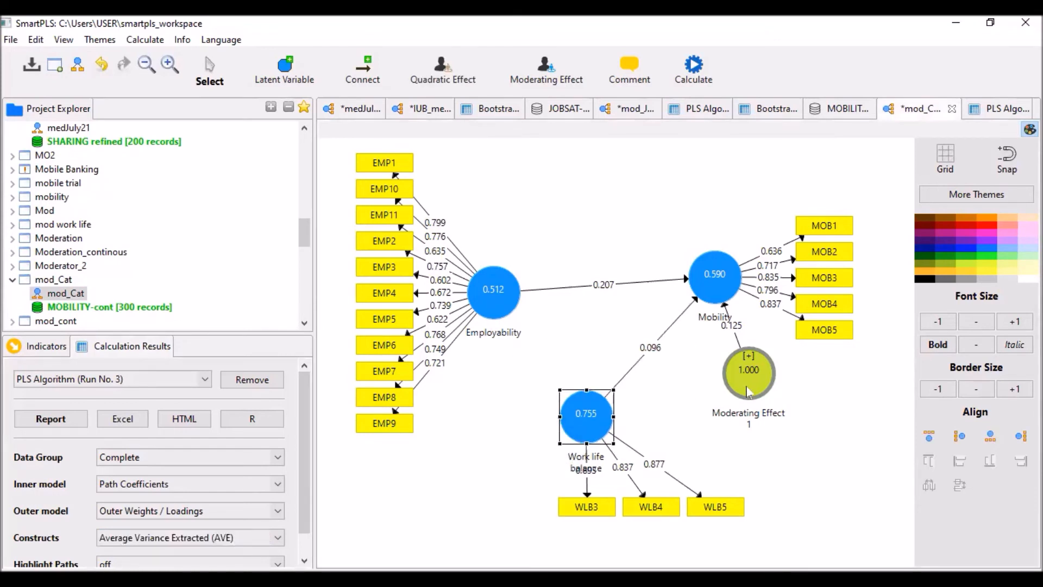
{"action": "left_click_drag", "start_coordinate": [749, 388], "coordinate": [736, 388]}
{"action": "left_click_drag", "start_coordinate": [725, 286], "coordinate": [713, 282]}
{"action": "left_click", "coordinate": [597, 416]}
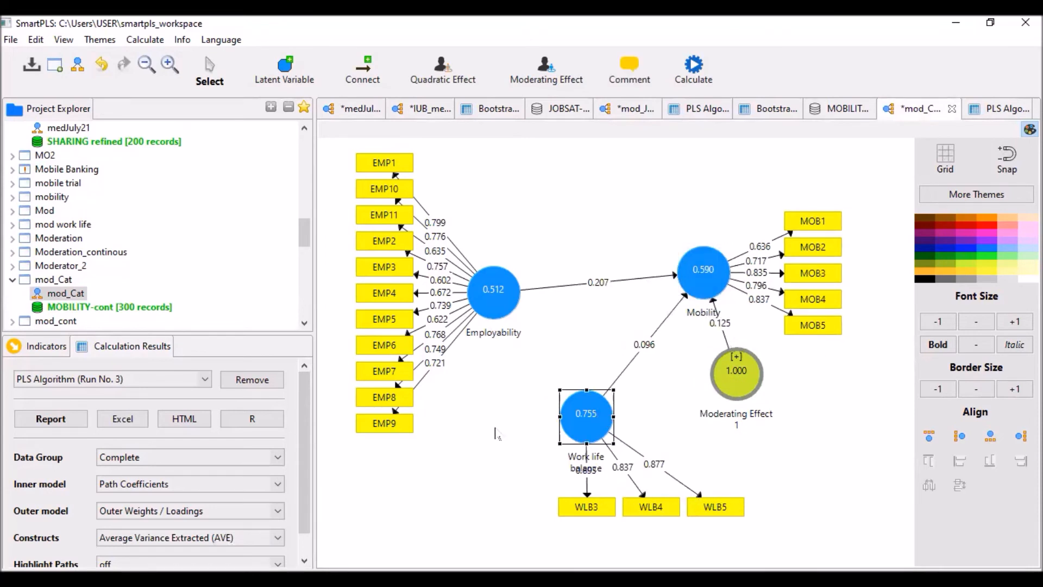
{"action": "left_click_drag", "start_coordinate": [496, 298], "coordinate": [508, 294]}
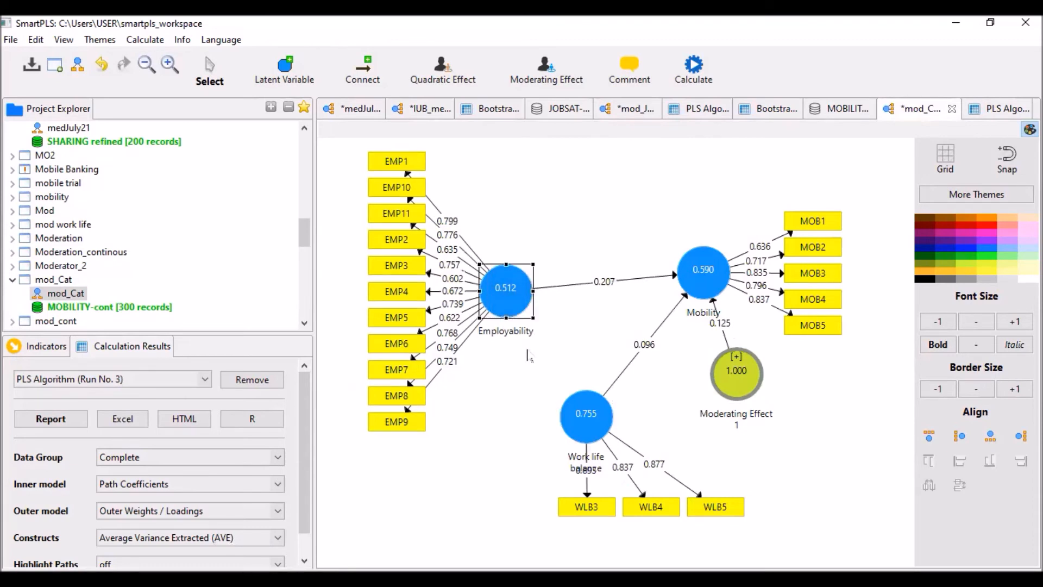
{"action": "left_click", "coordinate": [525, 382]}
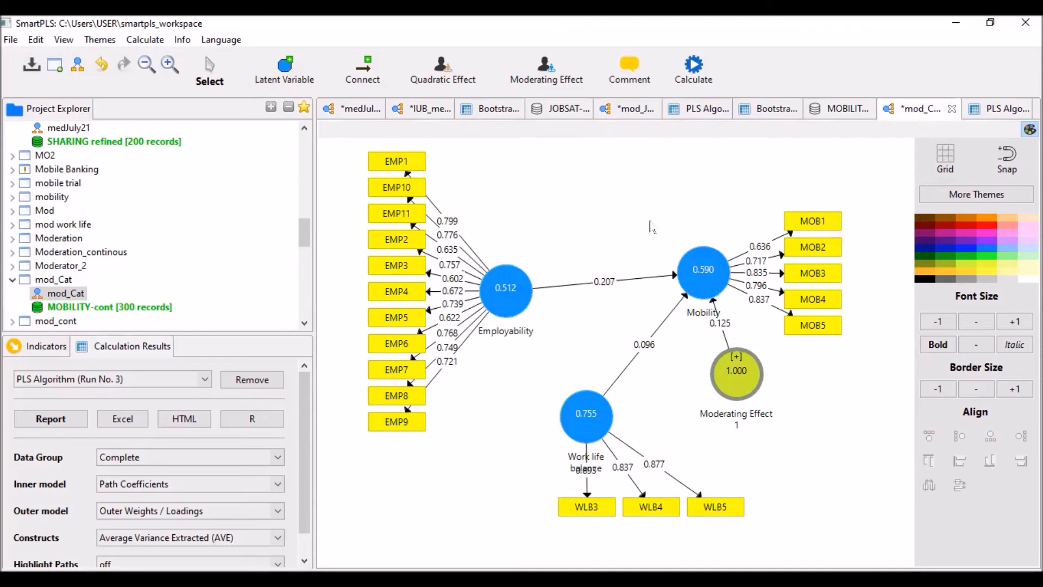
Run basic two-tailed Bootstrapping with 500 subsamples and highlight the Moderating Effect 1 -> Mobility path in the full report.
{"action": "left_click", "coordinate": [695, 67]}
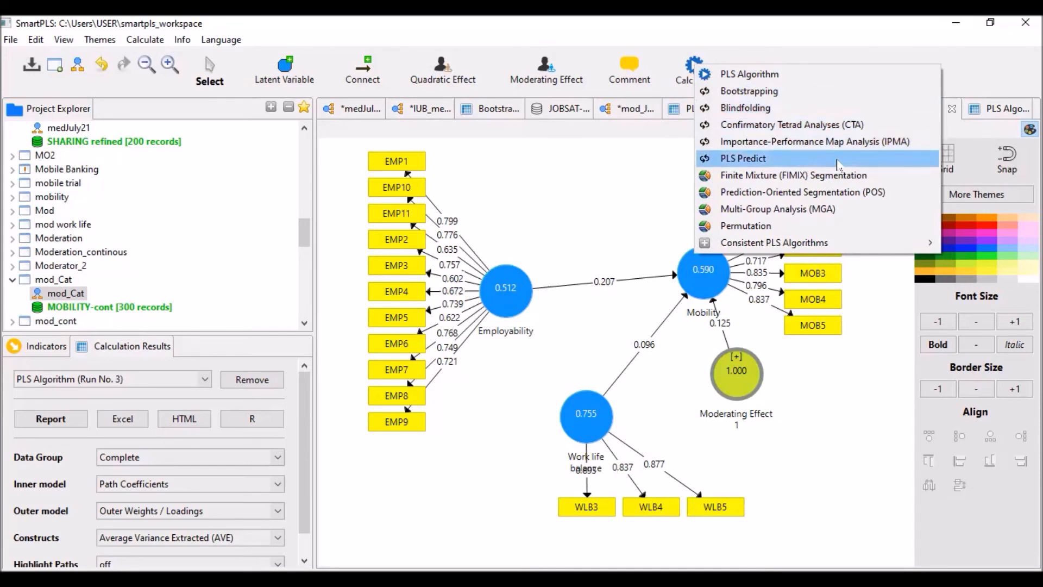
{"action": "left_click", "coordinate": [826, 94]}
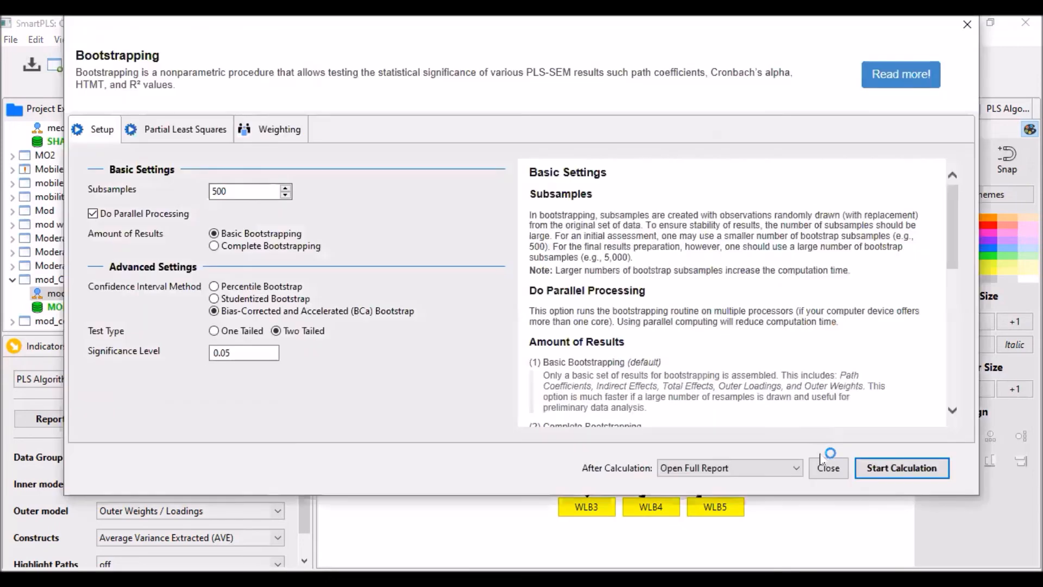
{"action": "left_click", "coordinate": [894, 471]}
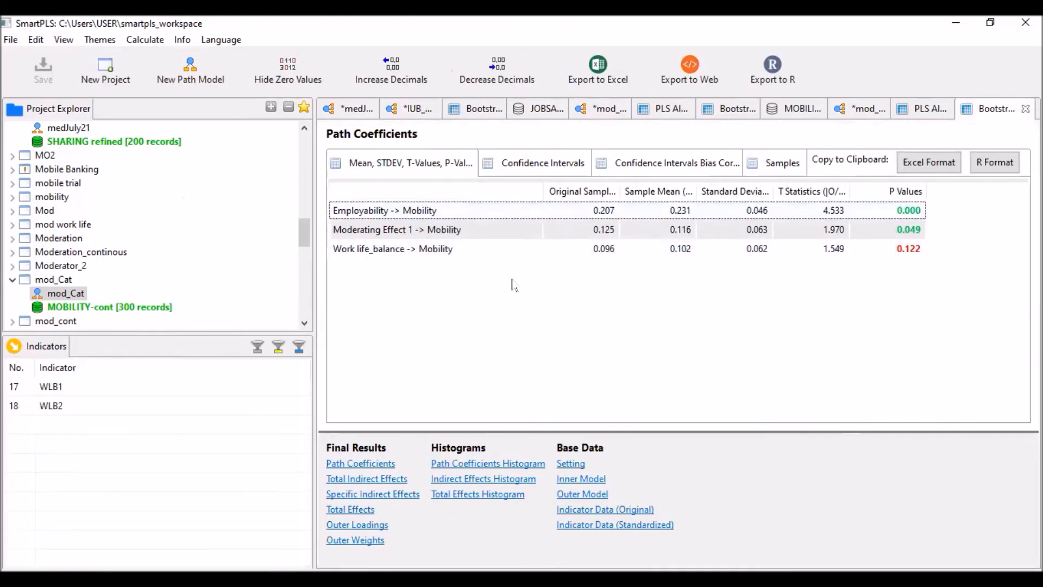
{"action": "left_click", "coordinate": [387, 230]}
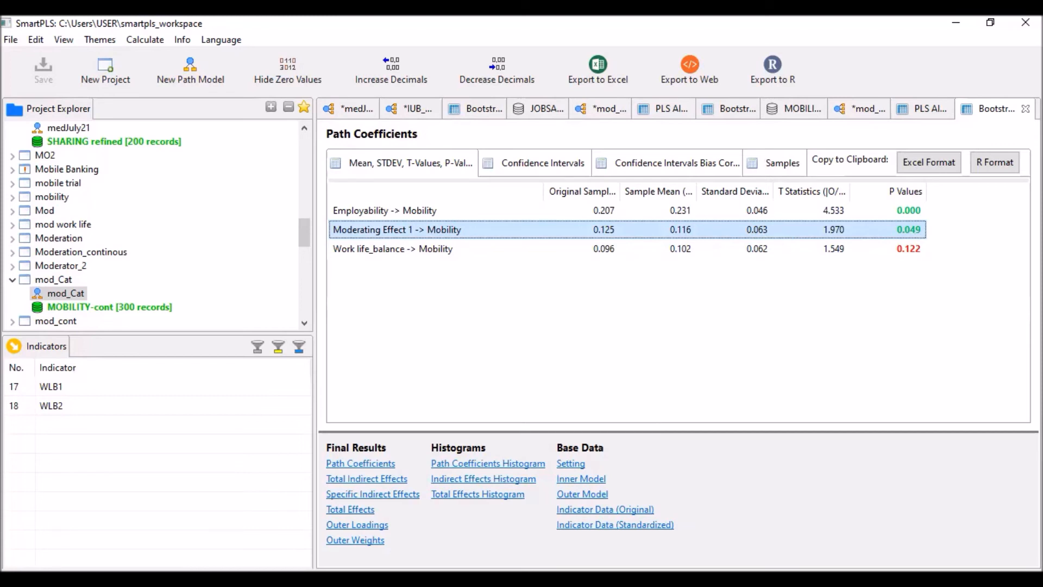
Switch to the Moderator Continuous workbook in Excel and look over the two-way interaction worksheet.
{"action": "key", "text": "alt+Tab"}
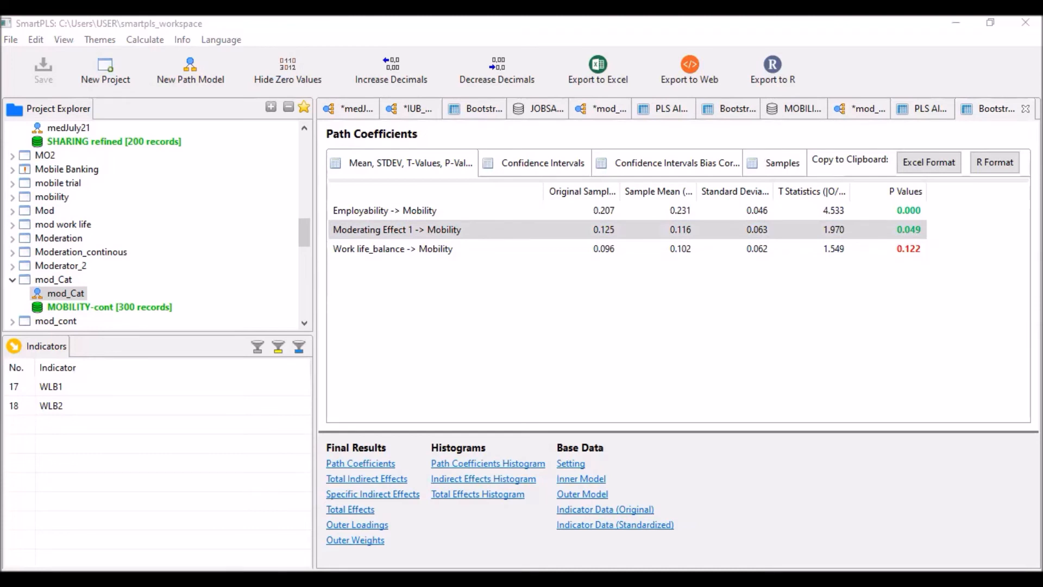
{"action": "key", "text": "alt+Tab"}
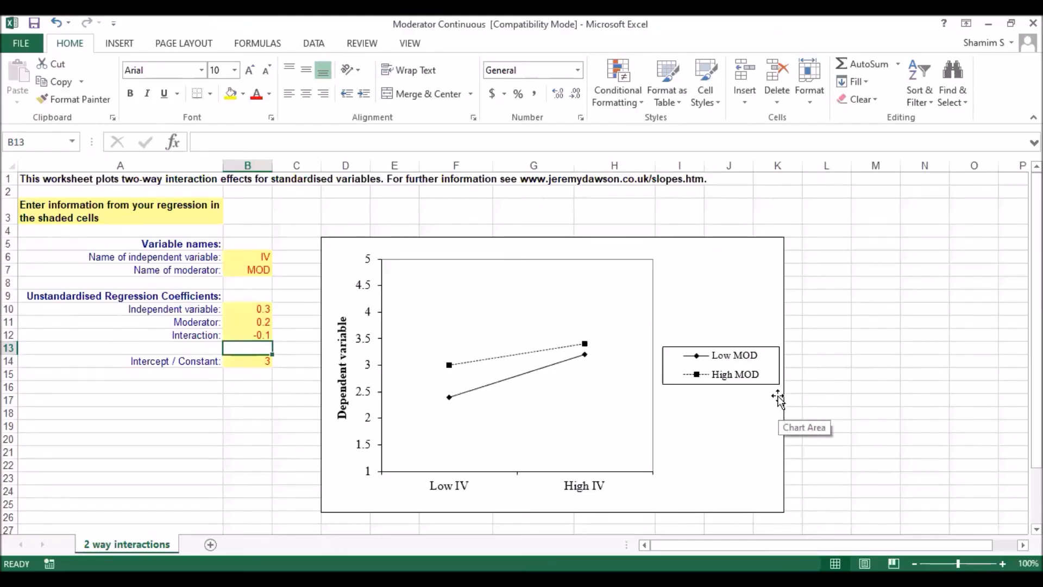
{"action": "scroll", "coordinate": [855, 357], "scroll_direction": "down", "scroll_amount": 2}
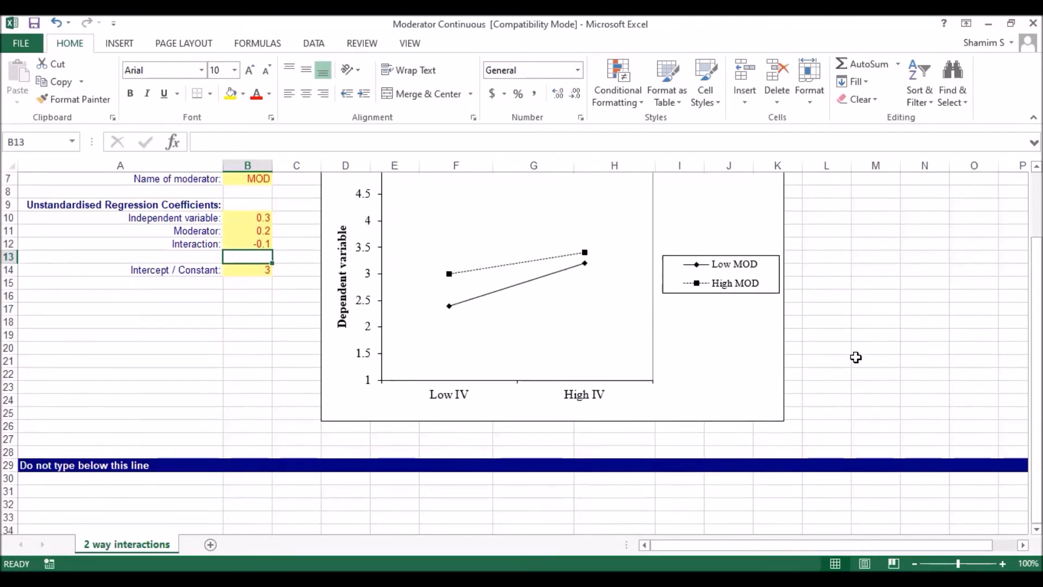
{"action": "scroll", "coordinate": [856, 357], "scroll_direction": "up", "scroll_amount": 2}
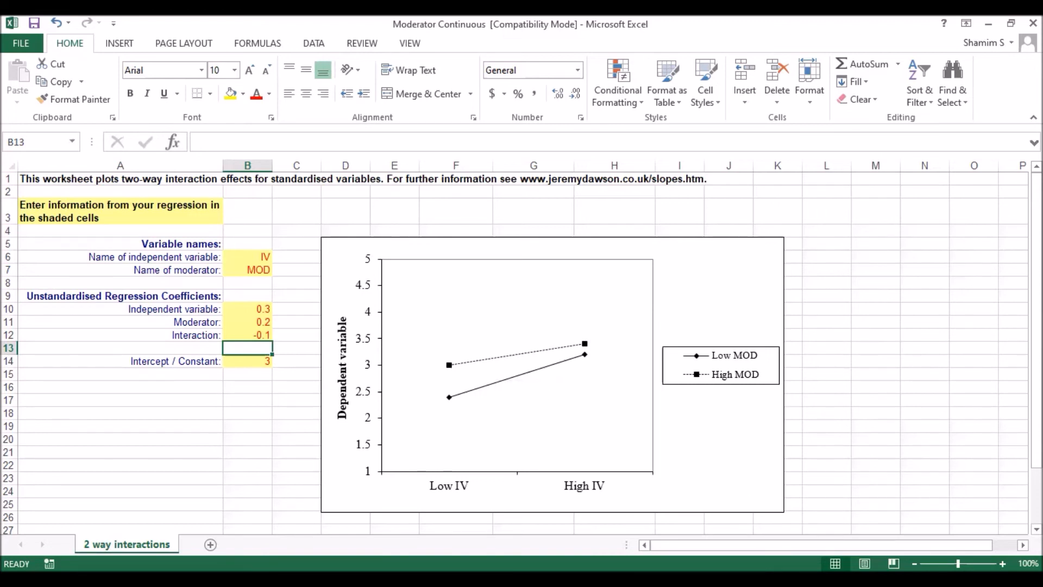
Switch to the JSSH 2016 Moderating PDF in Acrobat Reader and find Fig. 2 with the path coefficients.
{"action": "key", "text": "alt+Tab"}
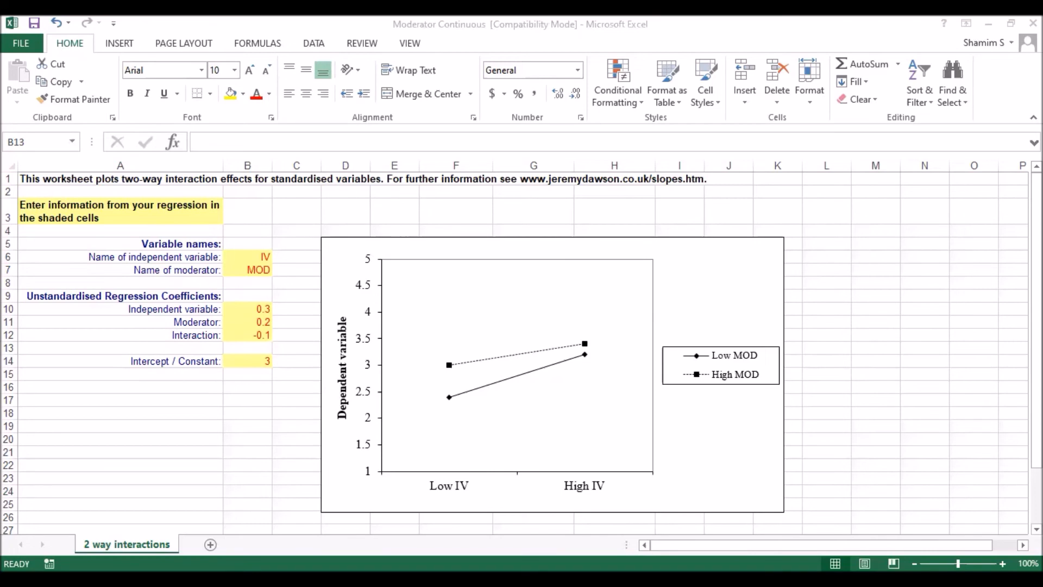
{"action": "key", "text": "alt+Tab"}
{"action": "scroll", "coordinate": [617, 396], "scroll_direction": "down", "scroll_amount": 10}
{"action": "left_click_drag", "start_coordinate": [844, 146], "coordinate": [849, 407]}
{"action": "scroll", "coordinate": [691, 319], "scroll_direction": "up", "scroll_amount": 3}
{"action": "scroll", "coordinate": [691, 319], "scroll_direction": "up", "scroll_amount": 2}
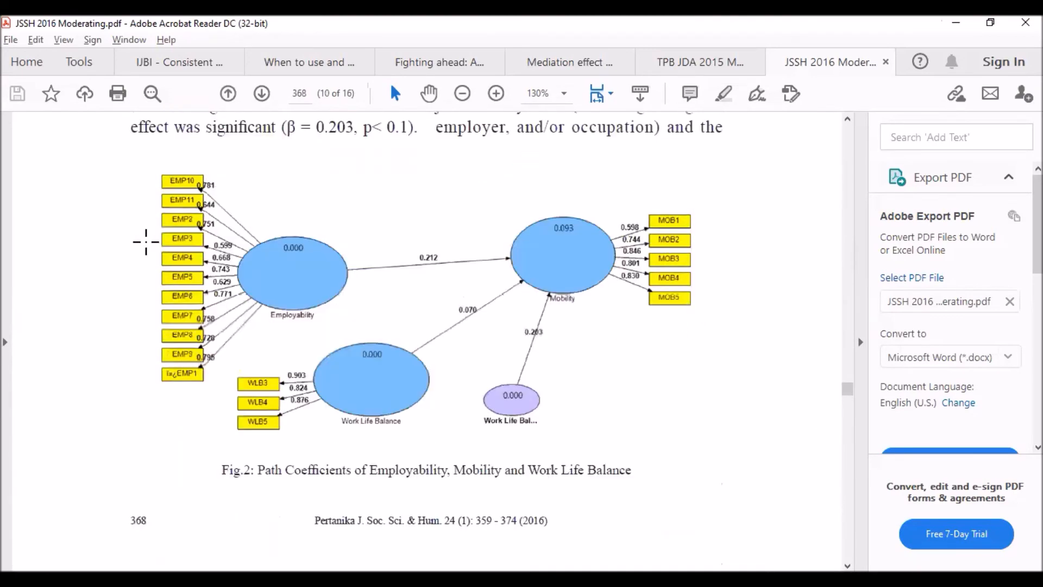
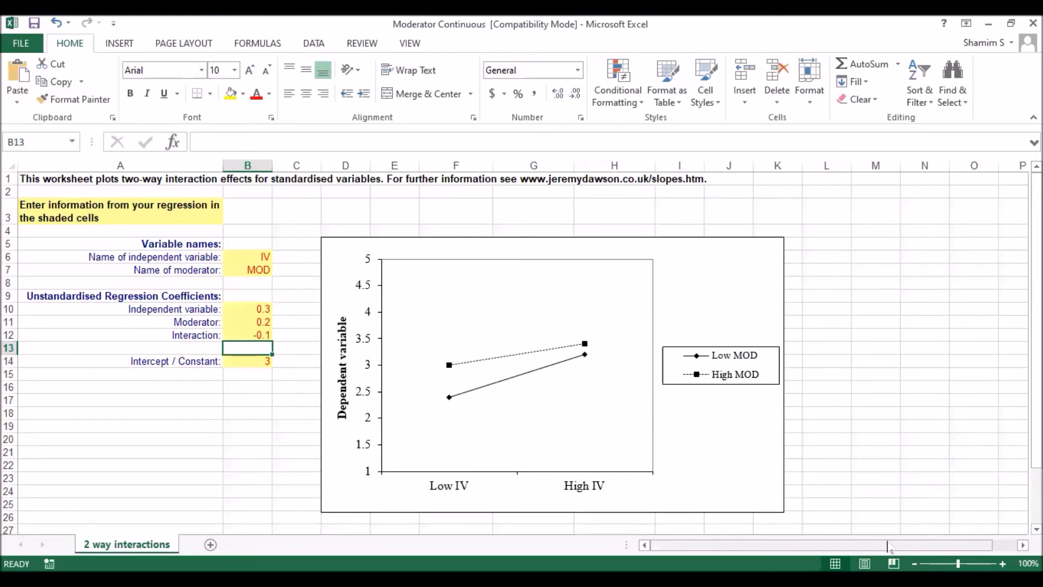
Paste the bootstrapping path coefficients table at cell N7 of the Excel interaction worksheet and widen column N.
{"action": "type", "text": "Original Sa\tSample M\tStandard D\tT Statistic\tP Values Employabi\t0.207\t0.231\t0.046\t4.533\t0 Moderating\t0.125\t0.116\t0.063\t1.97\t0.049 Work life_\t0.096\t0.102\t0.062\t1.549\t0.122"}
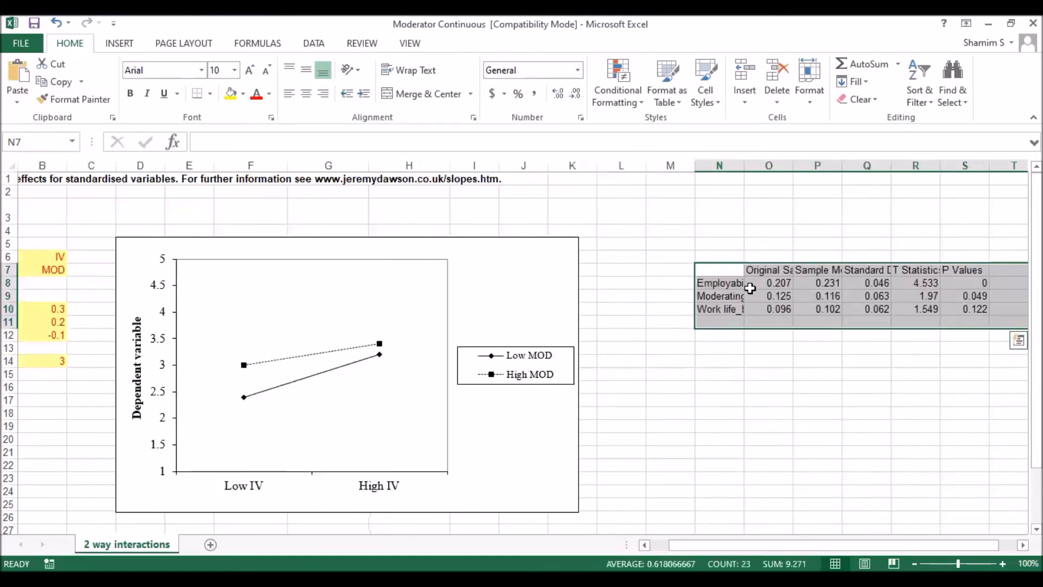
{"action": "left_click_drag", "start_coordinate": [744, 161], "coordinate": [794, 163]}
Copy the Employability -> Mobility original sample coefficient, 0.207, into the independent variable coefficient cell B10.
{"action": "left_click", "coordinate": [839, 288]}
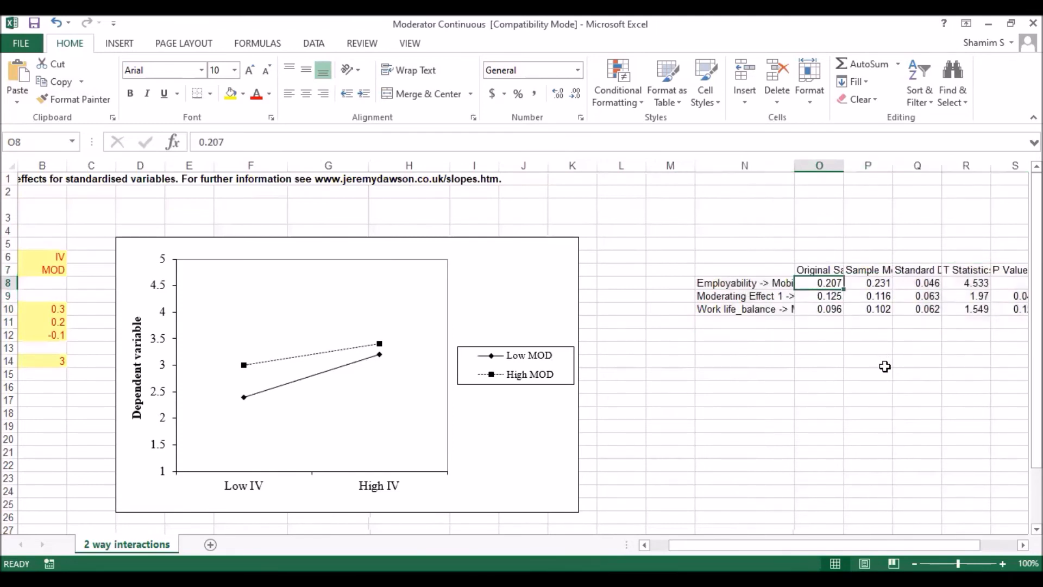
{"action": "key", "text": "ctrl+c"}
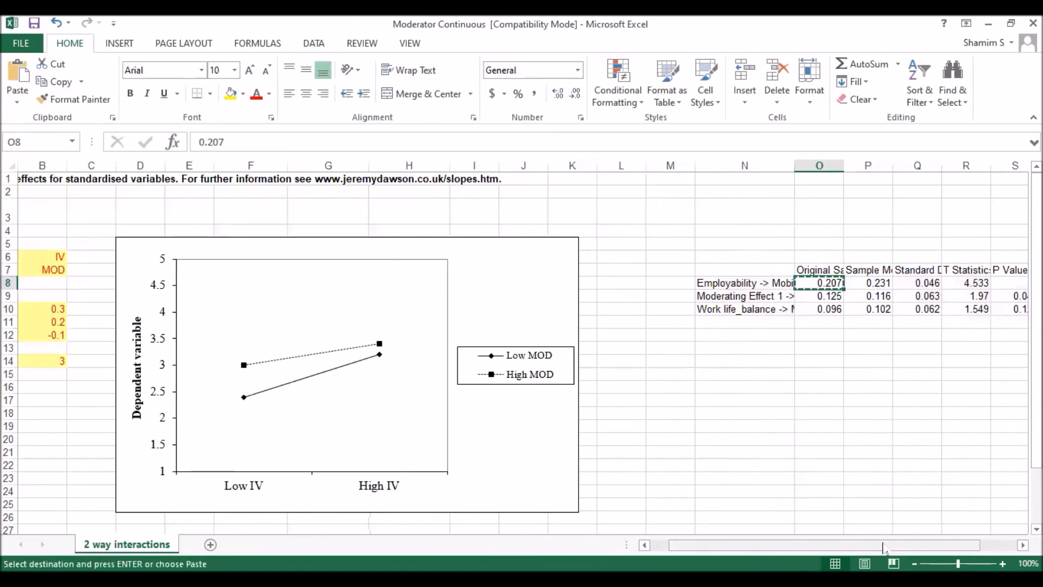
{"action": "left_click_drag", "start_coordinate": [883, 546], "coordinate": [856, 546]}
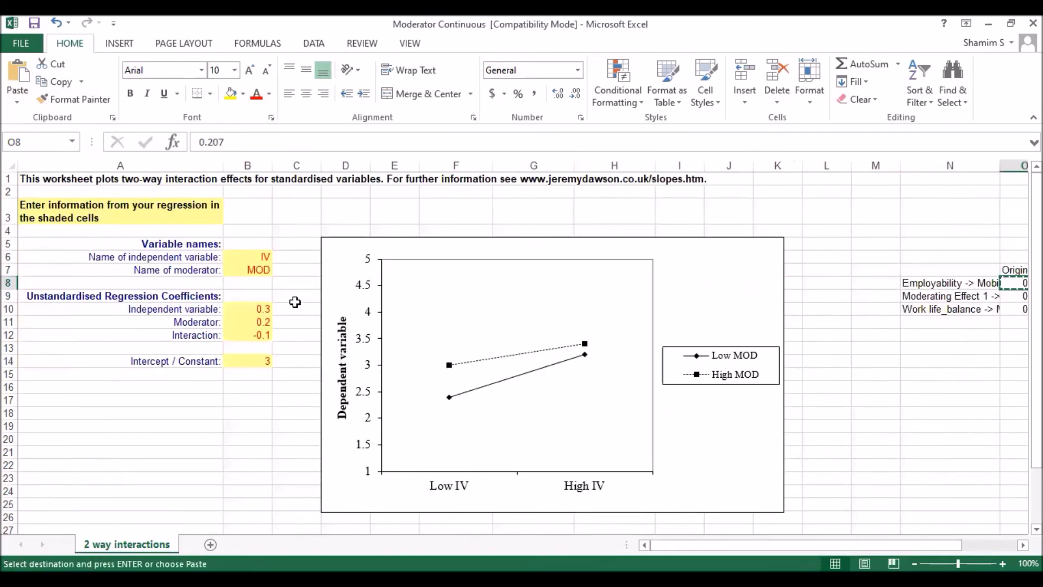
{"action": "left_click", "coordinate": [254, 308]}
{"action": "key", "text": "ctrl+v"}
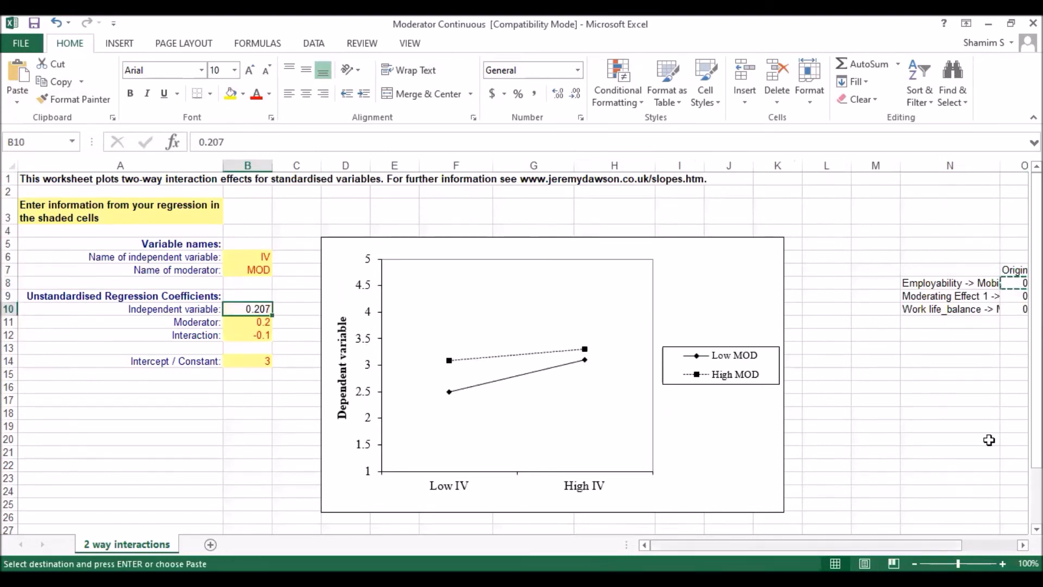
Copy the Moderating Effect 1 original sample coefficient, 0.125, into the interaction coefficient cell B12.
{"action": "left_click", "coordinate": [1023, 545]}
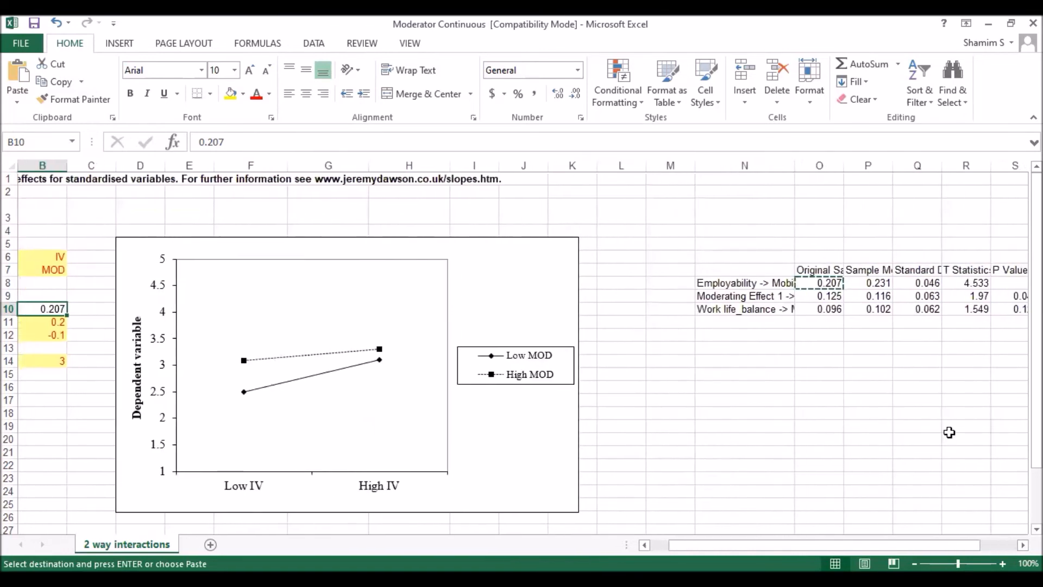
{"action": "left_click", "coordinate": [834, 297]}
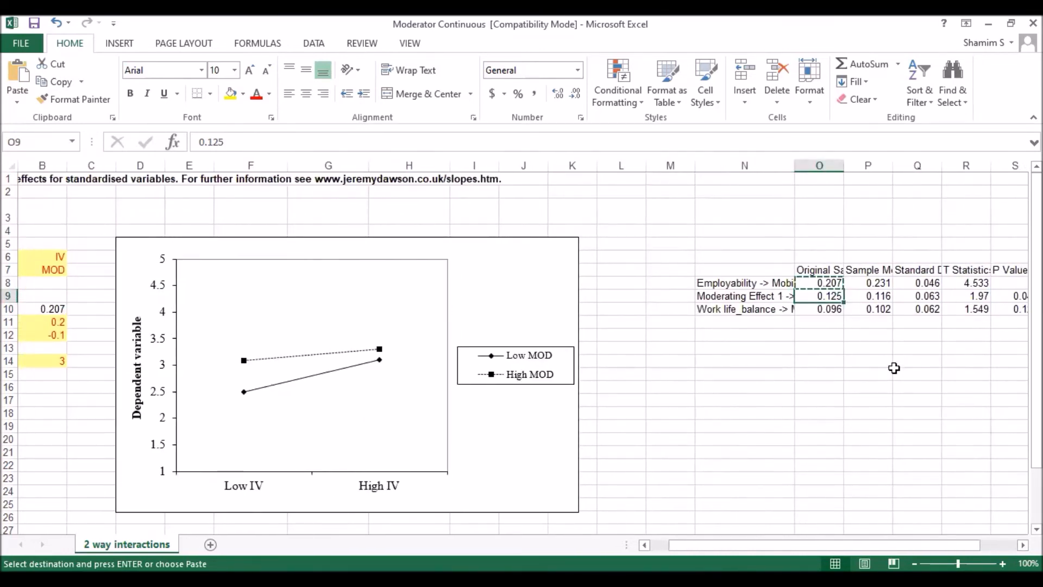
{"action": "key", "text": "ctrl+c"}
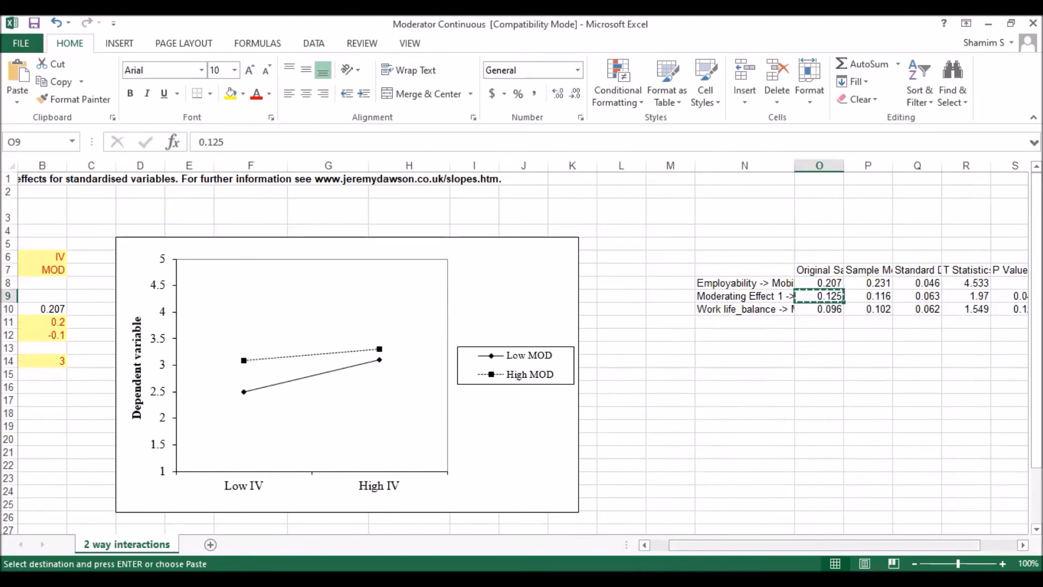
{"action": "left_click_drag", "start_coordinate": [815, 545], "coordinate": [796, 545]}
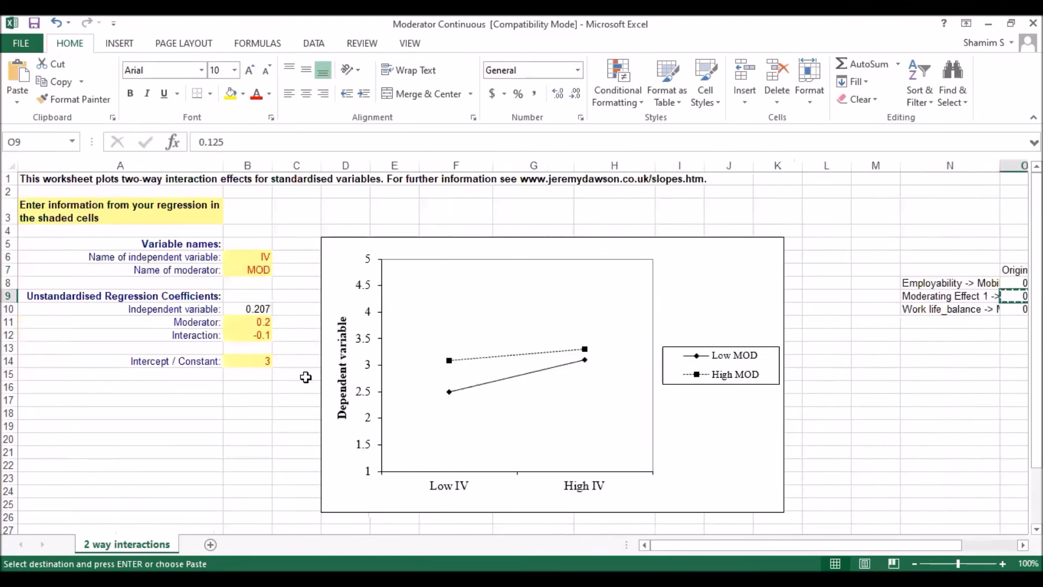
{"action": "left_click", "coordinate": [256, 334]}
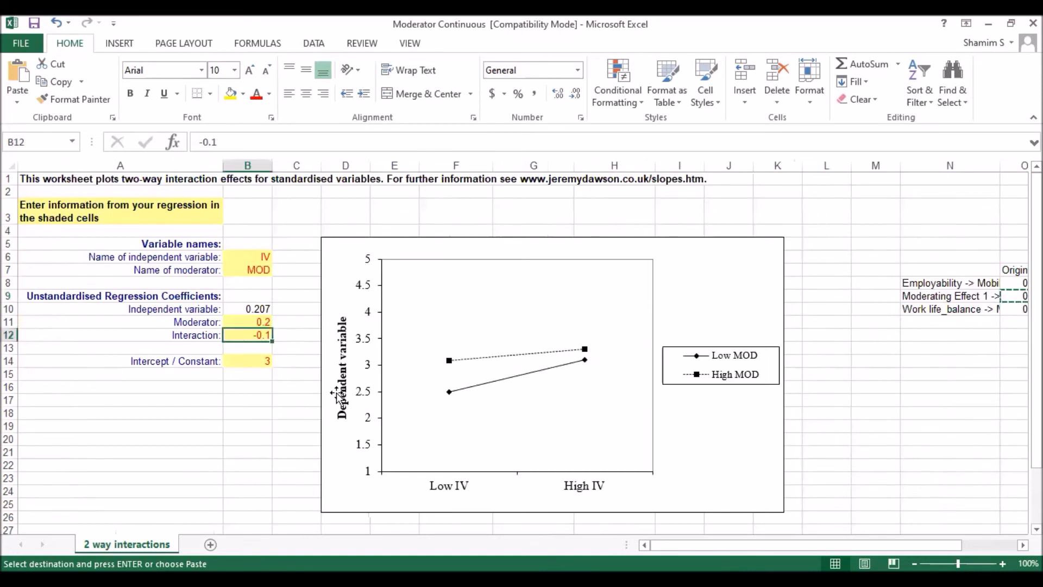
{"action": "key", "text": "ctrl+v"}
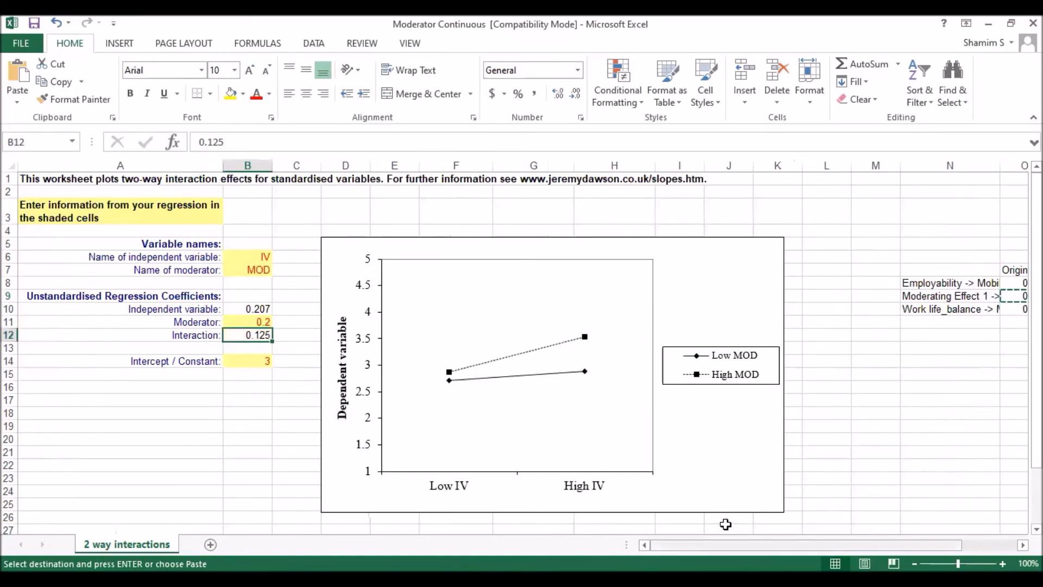
Copy the Work life_balance -> Mobility original sample coefficient, 0.096, into the moderator coefficient cell B11.
{"action": "scroll", "coordinate": [701, 316], "scroll_direction": "right", "scroll_amount": 2}
{"action": "left_click", "coordinate": [711, 308]}
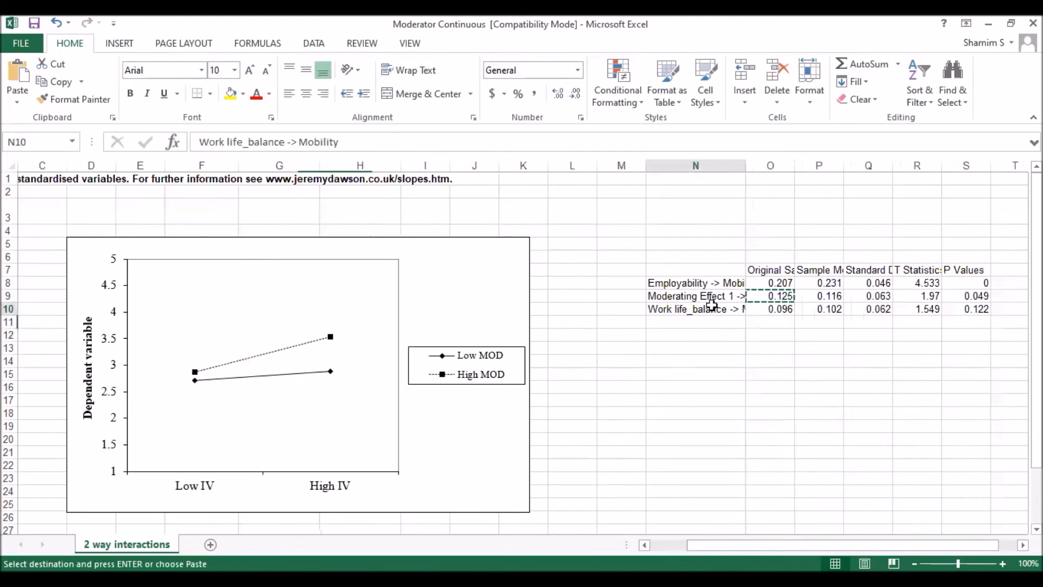
{"action": "left_click", "coordinate": [764, 307]}
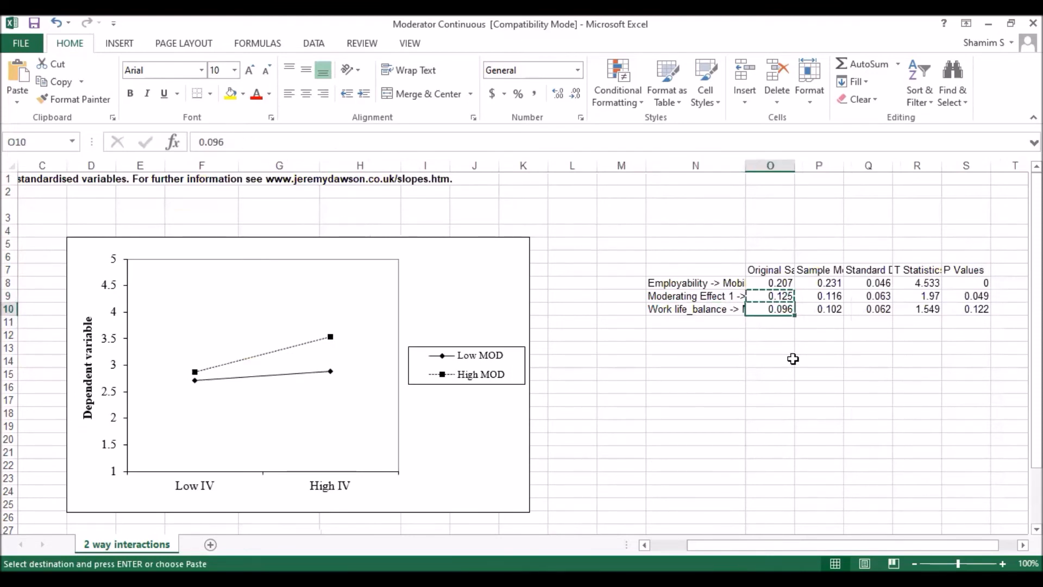
{"action": "key", "text": "ctrl+c"}
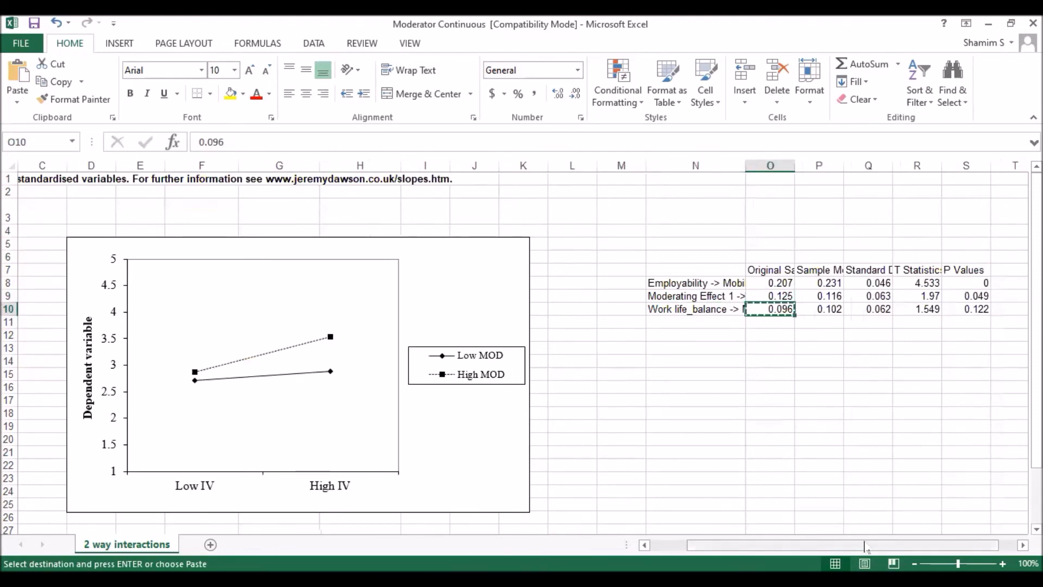
{"action": "scroll", "coordinate": [620, 515], "scroll_direction": "left", "scroll_amount": 2}
{"action": "left_click", "coordinate": [261, 321]}
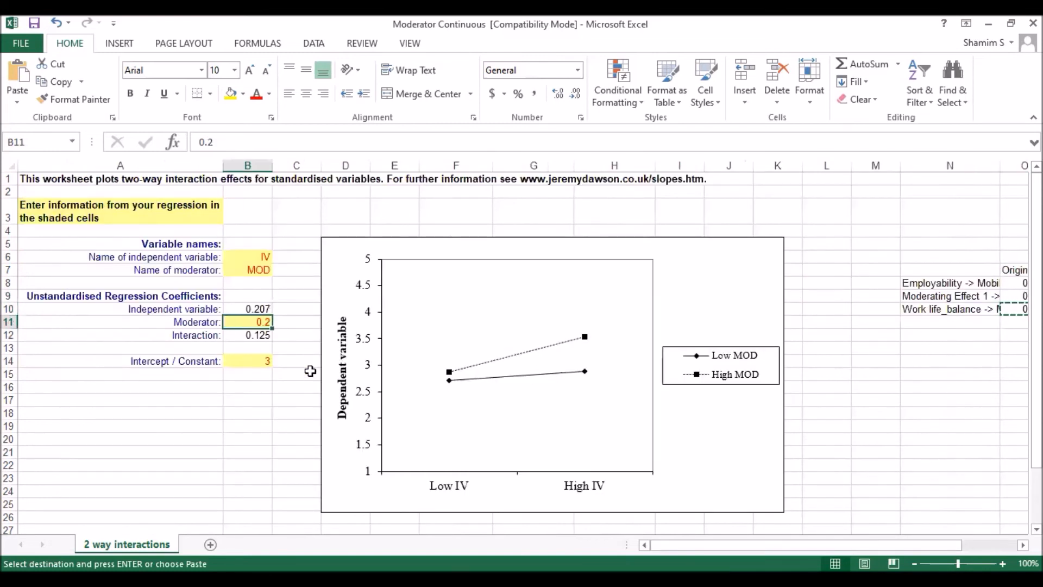
{"action": "key", "text": "ctrl+v"}
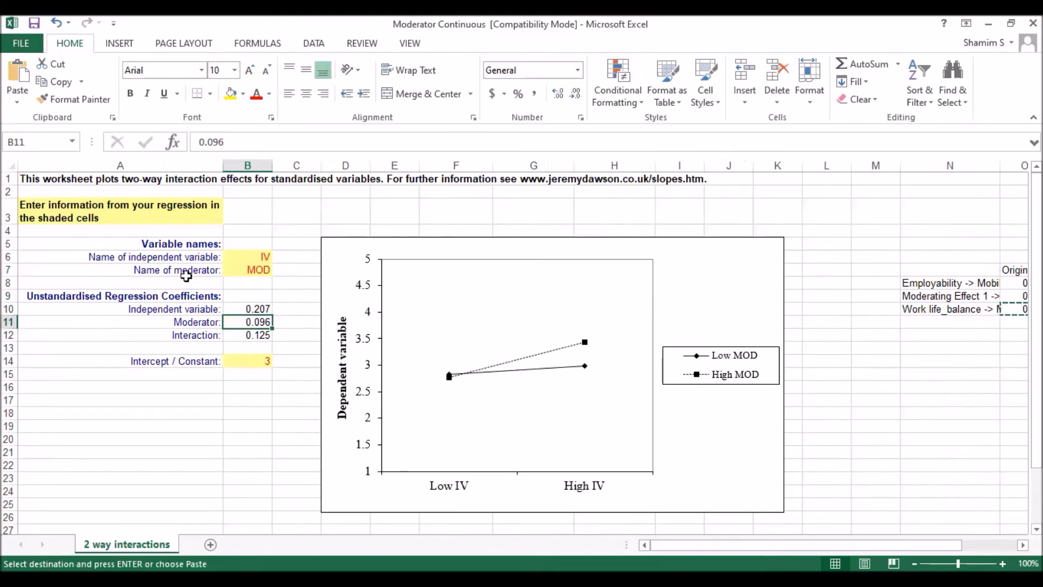
Name the independent variable Employability in cell B6 and the moderator WLB in cell B7.
{"action": "left_click", "coordinate": [262, 256]}
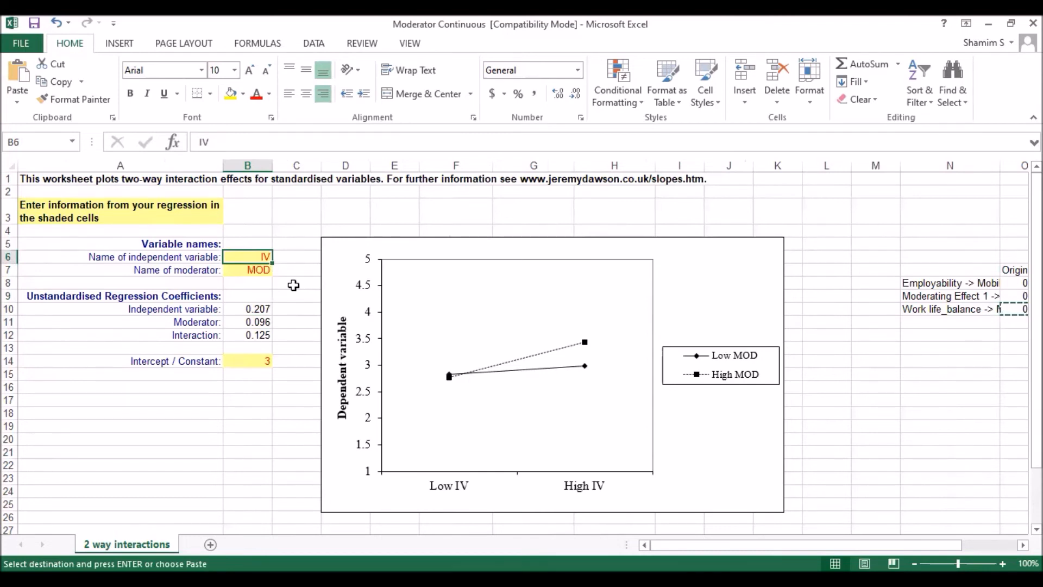
{"action": "type", "text": "Employabil"}
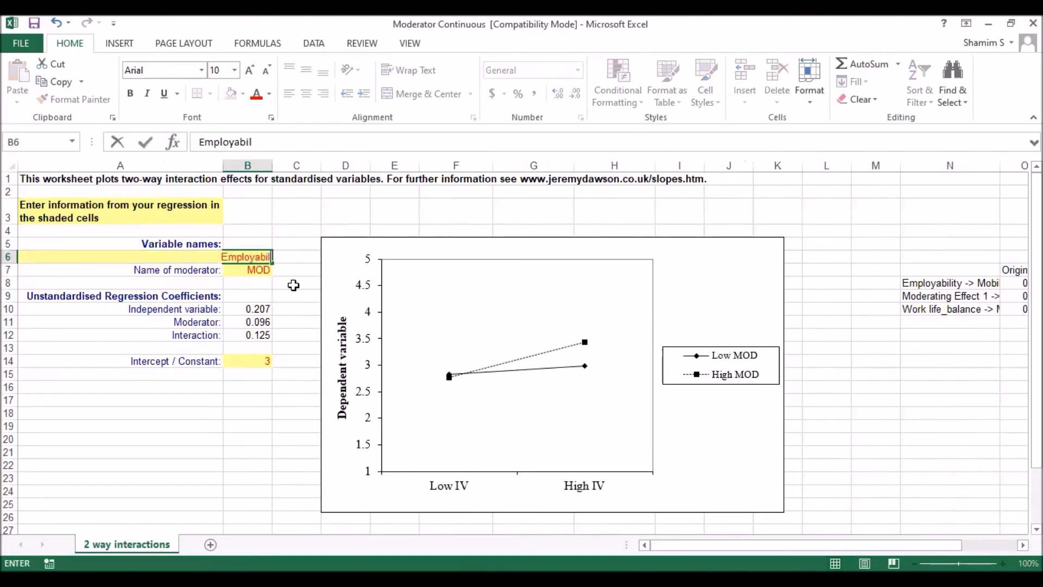
{"action": "type", "text": "ity"}
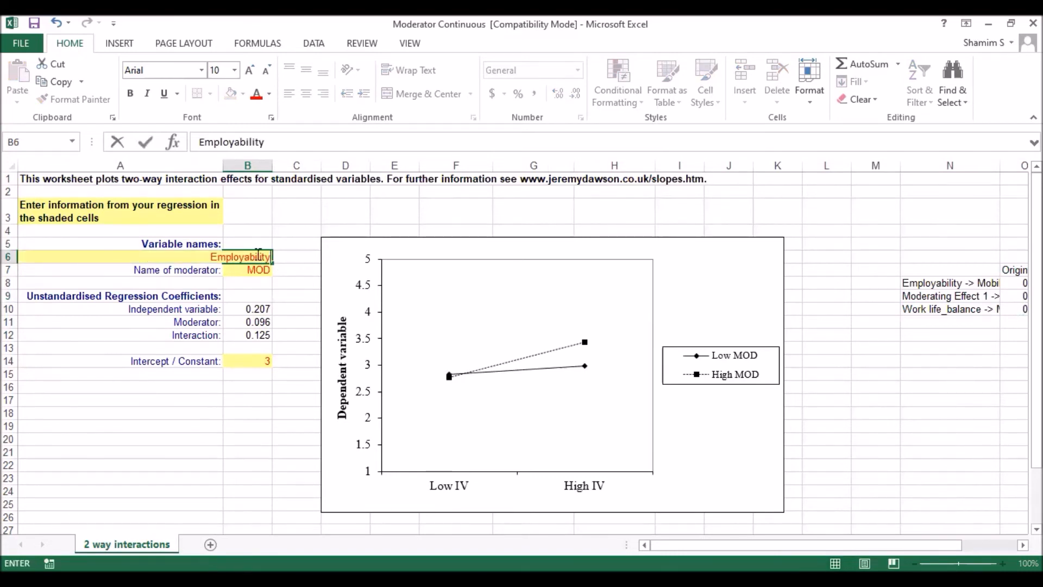
{"action": "left_click", "coordinate": [249, 283]}
{"action": "left_click", "coordinate": [256, 270]}
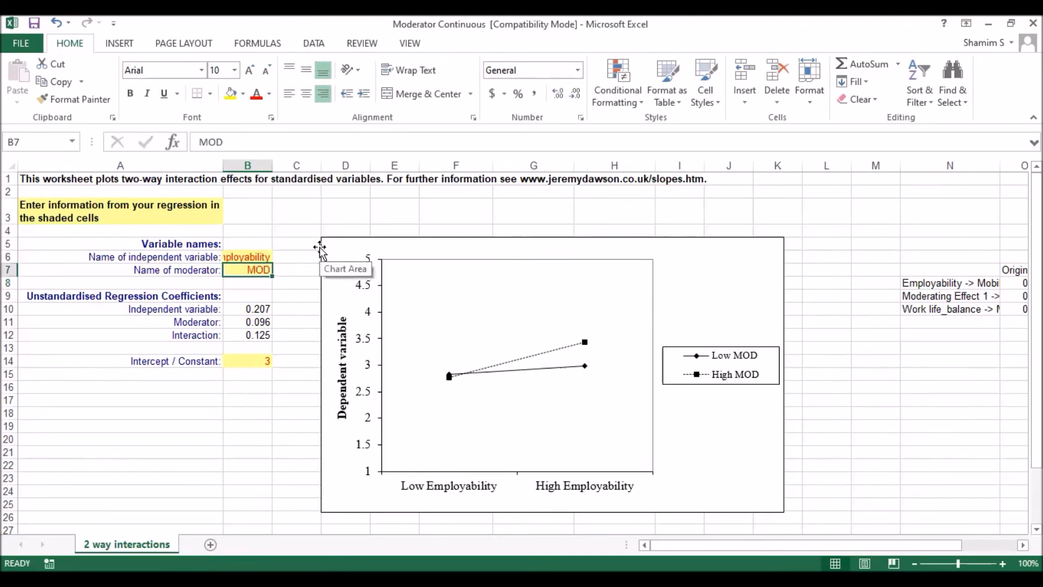
{"action": "type", "text": "W"}
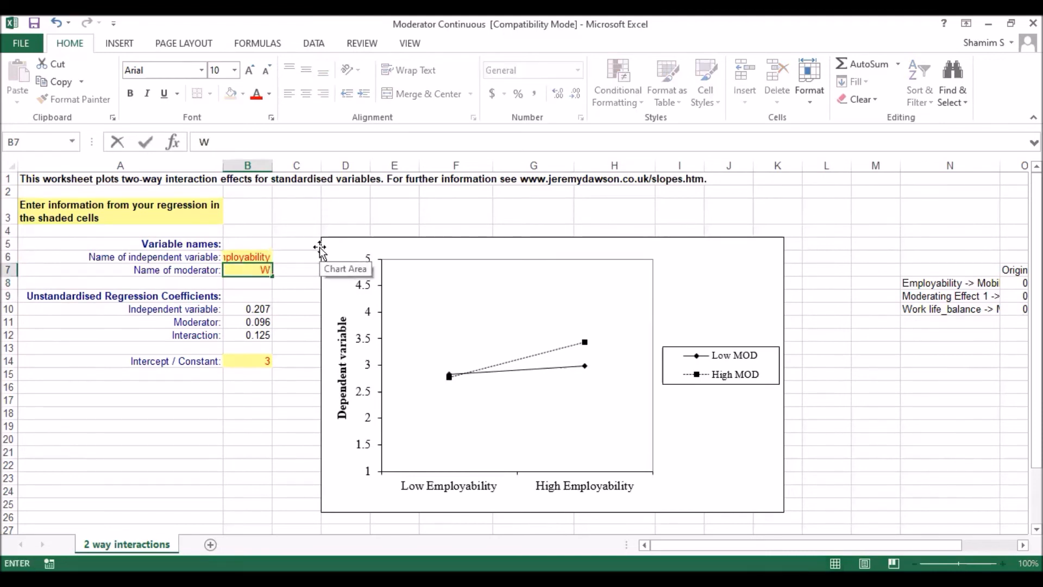
{"action": "type", "text": "LB"}
{"action": "left_click", "coordinate": [263, 441]}
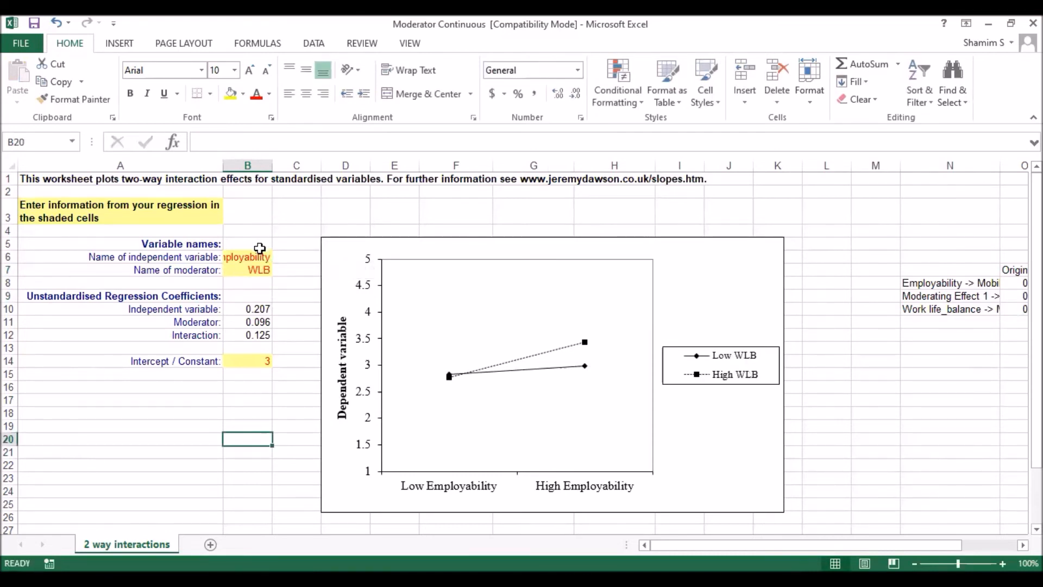
Examine the interaction plot, comparing the Low WLB and High WLB lines across low and high Employability.
{"action": "left_click", "coordinate": [252, 255]}
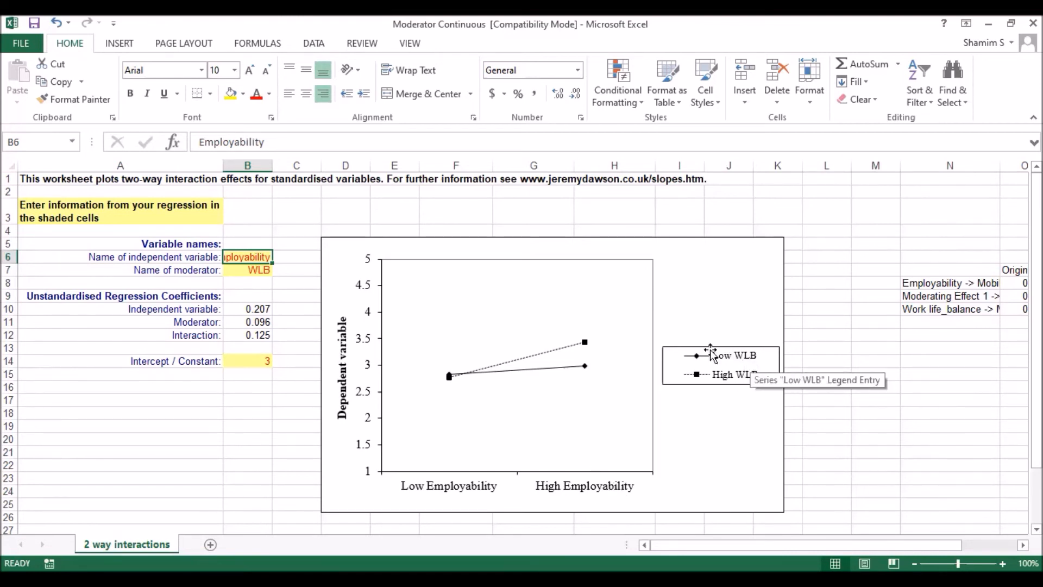
{"action": "mouse_move", "coordinate": [552, 355]}
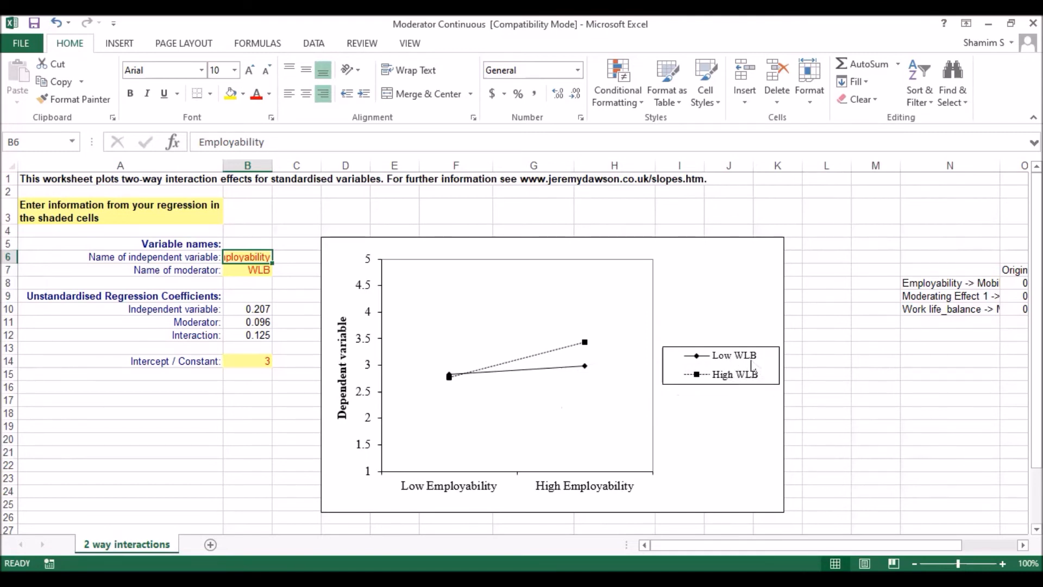
{"action": "left_click", "coordinate": [346, 383]}
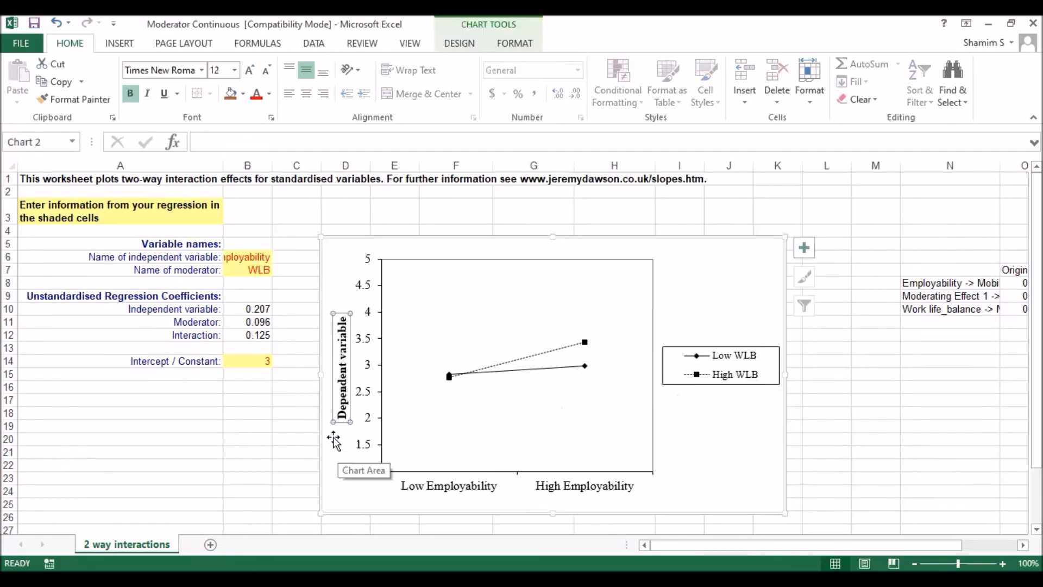
{"action": "left_click", "coordinate": [700, 256]}
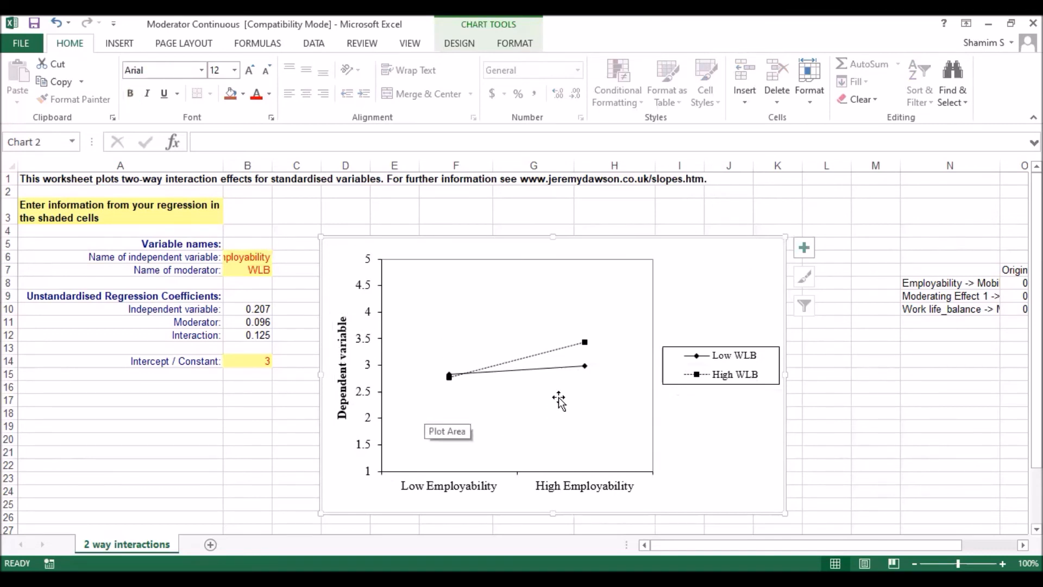
{"action": "mouse_move", "coordinate": [562, 374]}
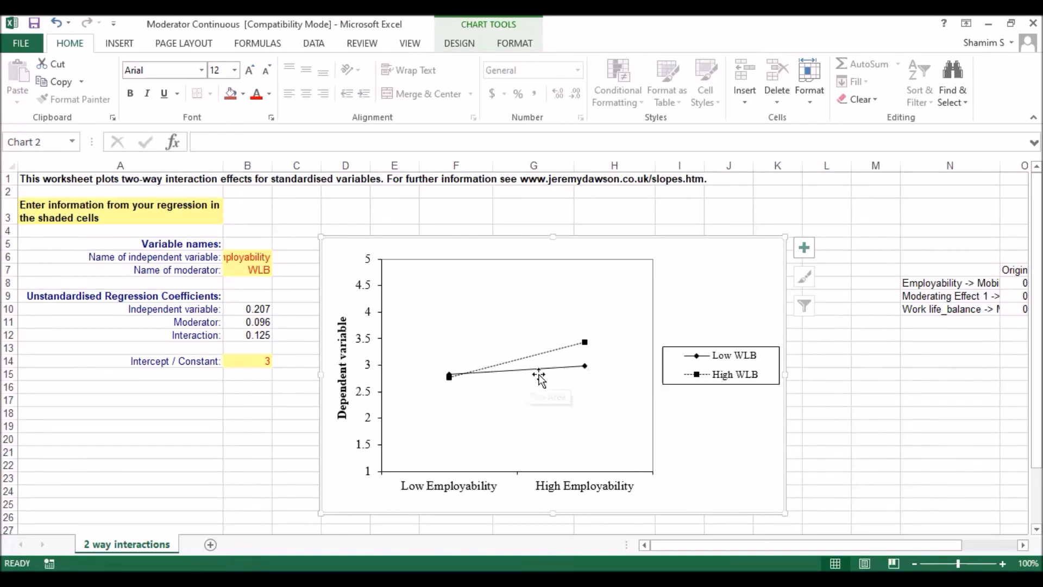
{"action": "left_click", "coordinate": [583, 367]}
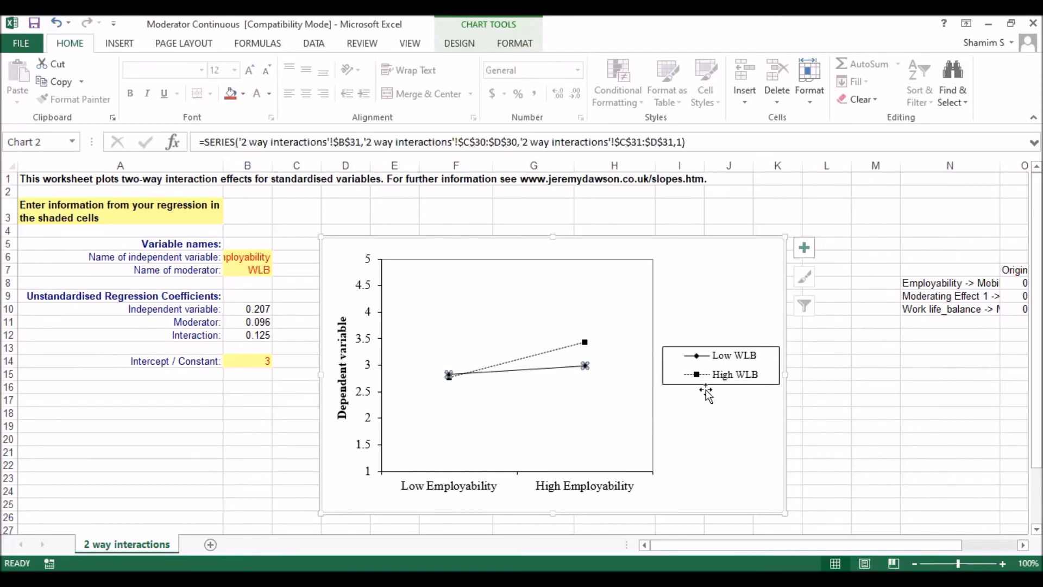
{"action": "left_click", "coordinate": [732, 380]}
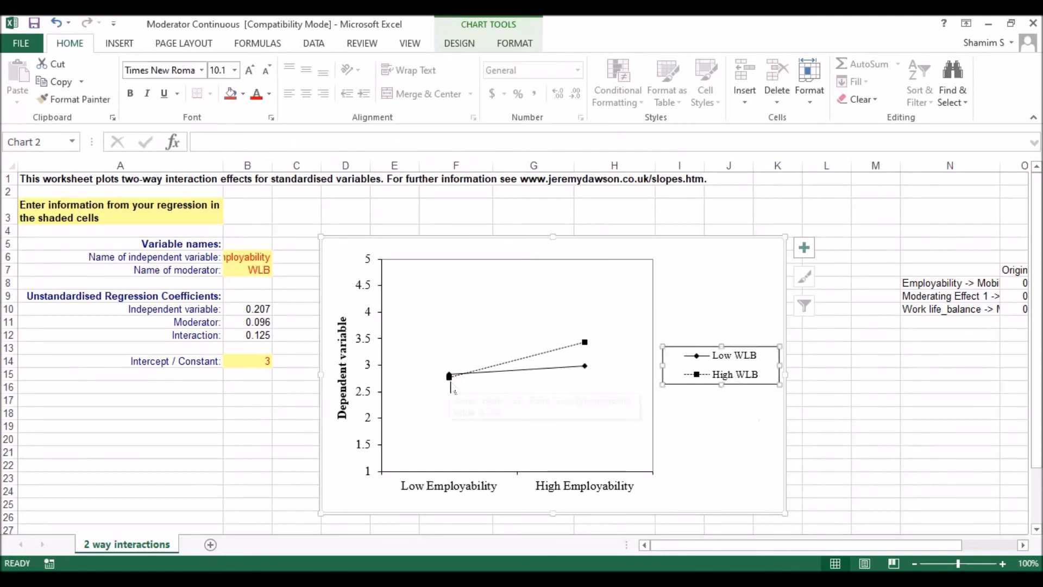
{"action": "mouse_move", "coordinate": [582, 342]}
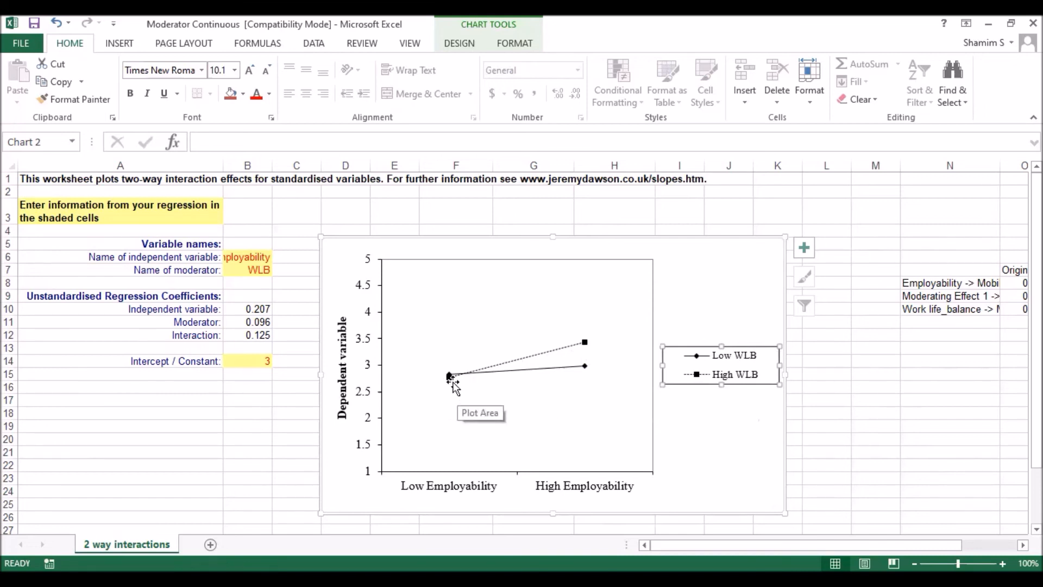
{"action": "mouse_move", "coordinate": [457, 390]}
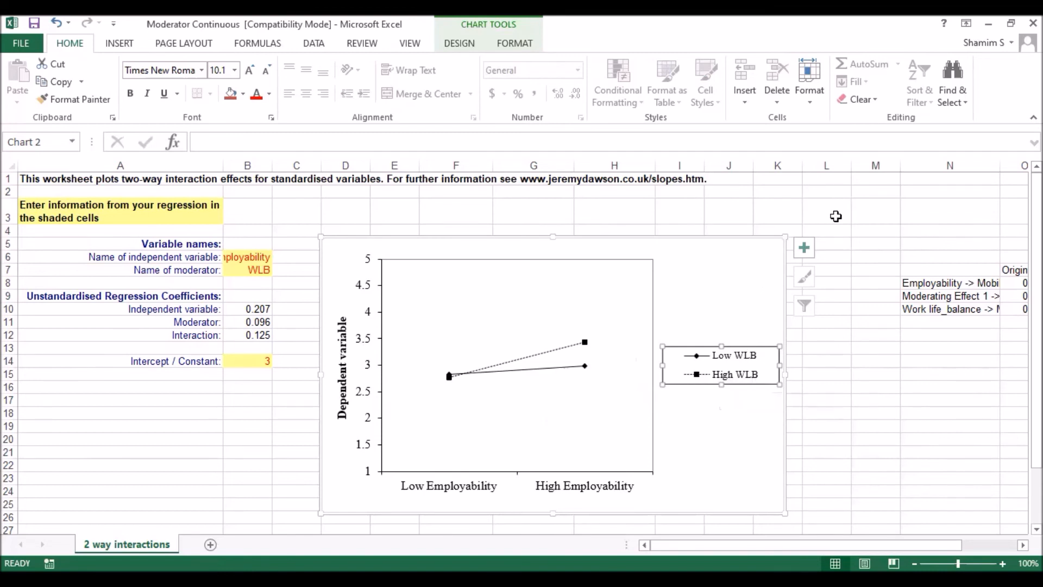
{"action": "left_click", "coordinate": [778, 256]}
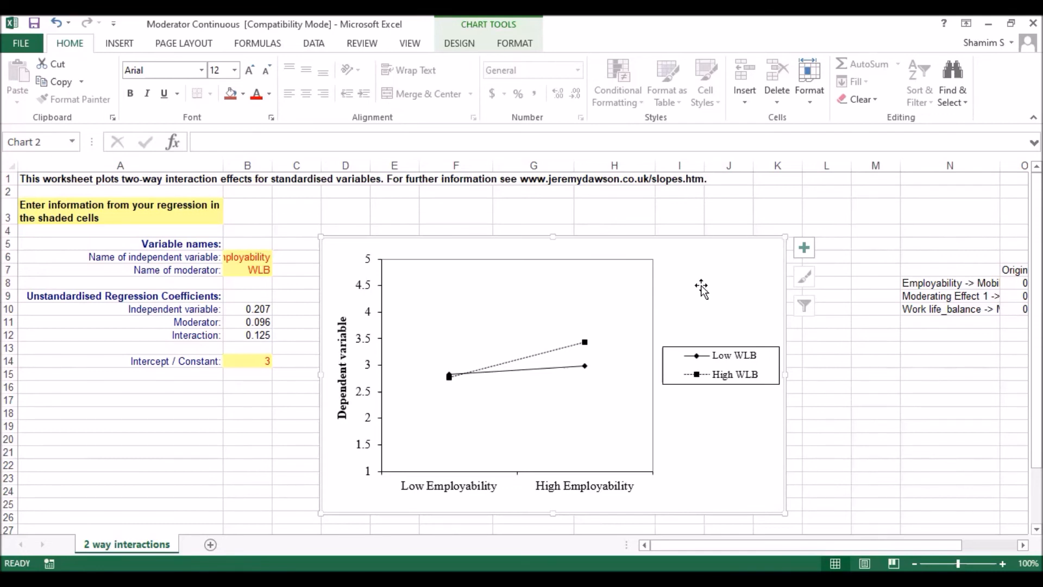
{"action": "left_click", "coordinate": [860, 361]}
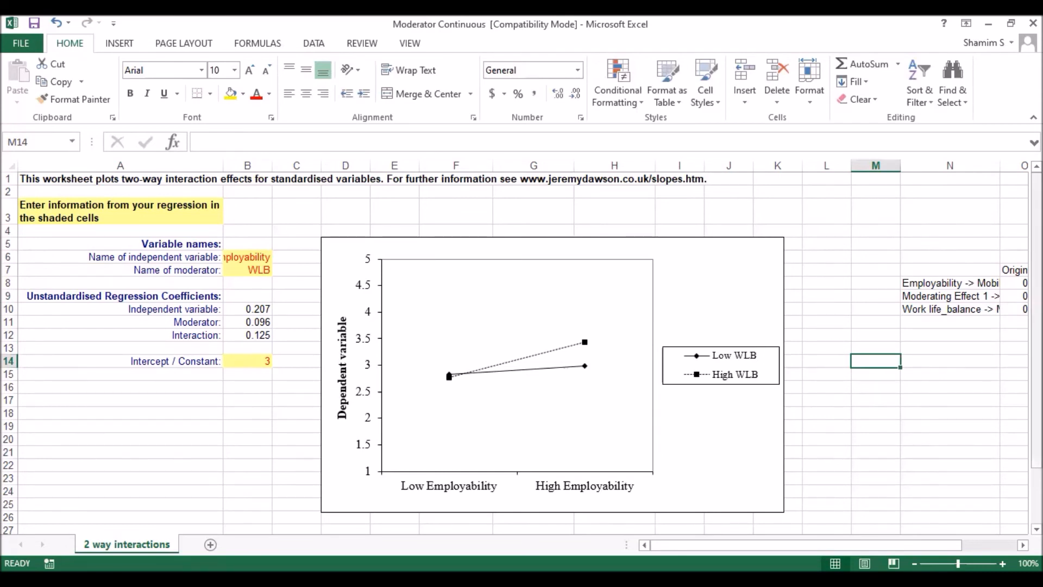
{"action": "scroll", "coordinate": [522, 352], "scroll_direction": "down", "scroll_amount": 1}
{"action": "scroll", "coordinate": [522, 352], "scroll_direction": "up", "scroll_amount": 1}
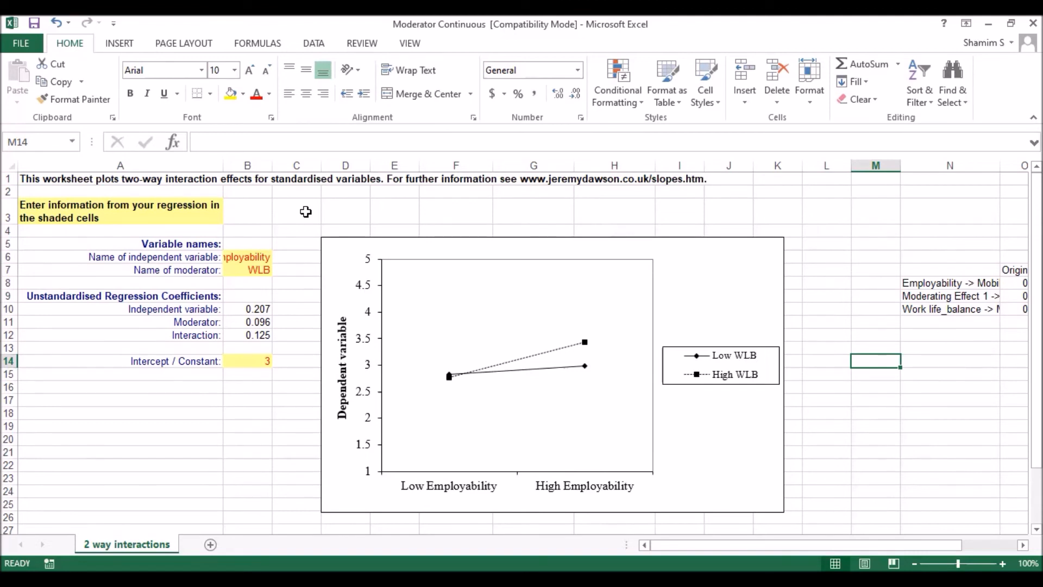
{"action": "left_click", "coordinate": [839, 308]}
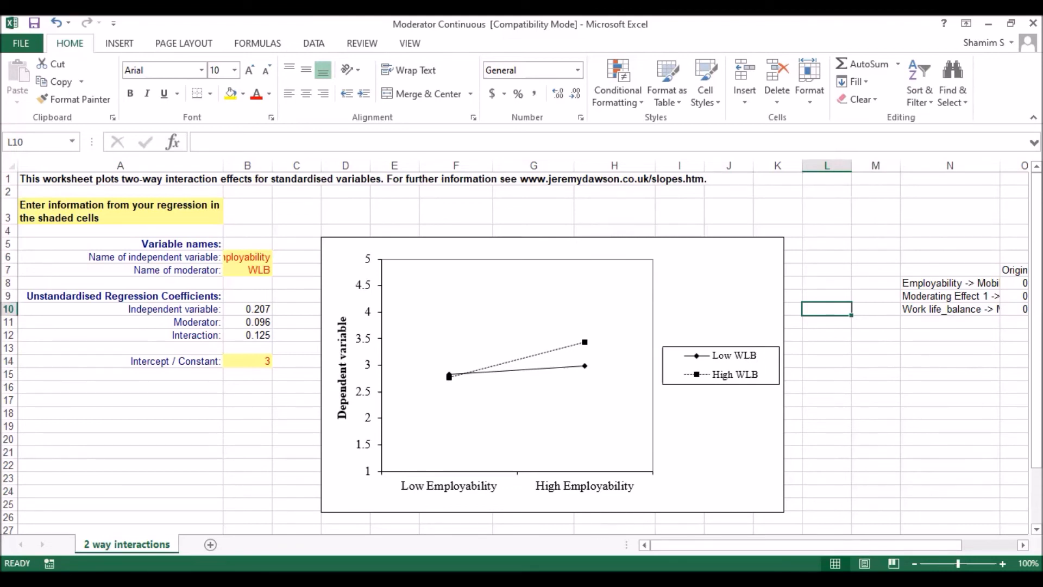
Switch to Adobe Acrobat Reader and find the reflective measurement model guidelines in Table I of the "When to use and how to report the results of PLS-SEM" PDF.
{"action": "key", "text": "alt+Tab"}
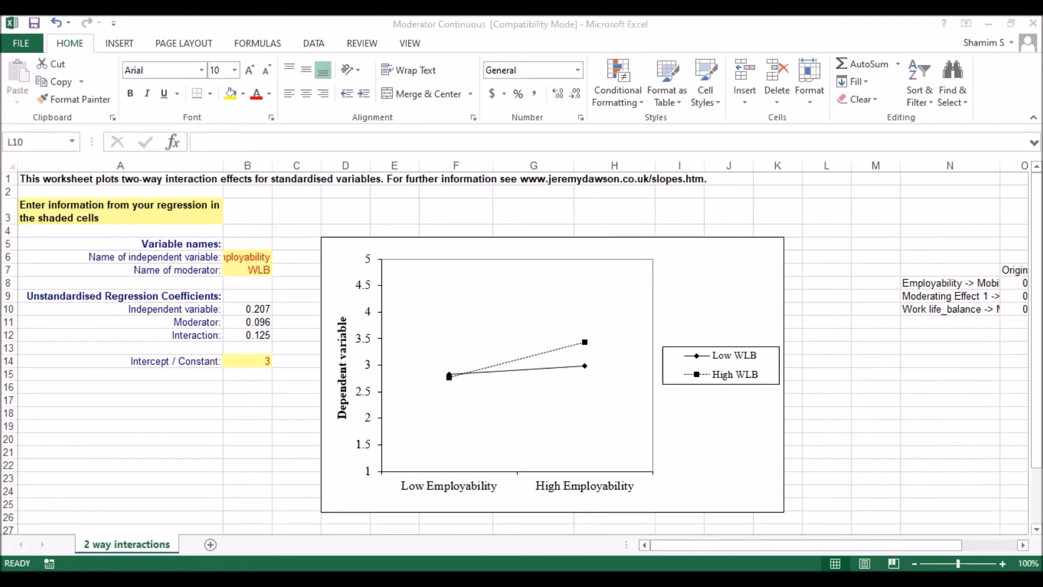
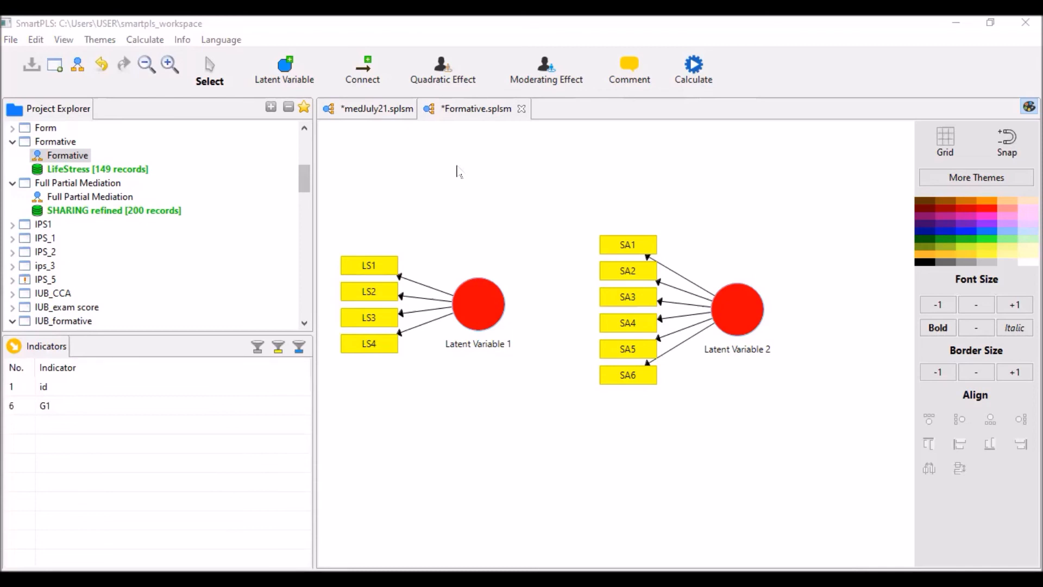
{"action": "key", "text": "alt+Tab"}
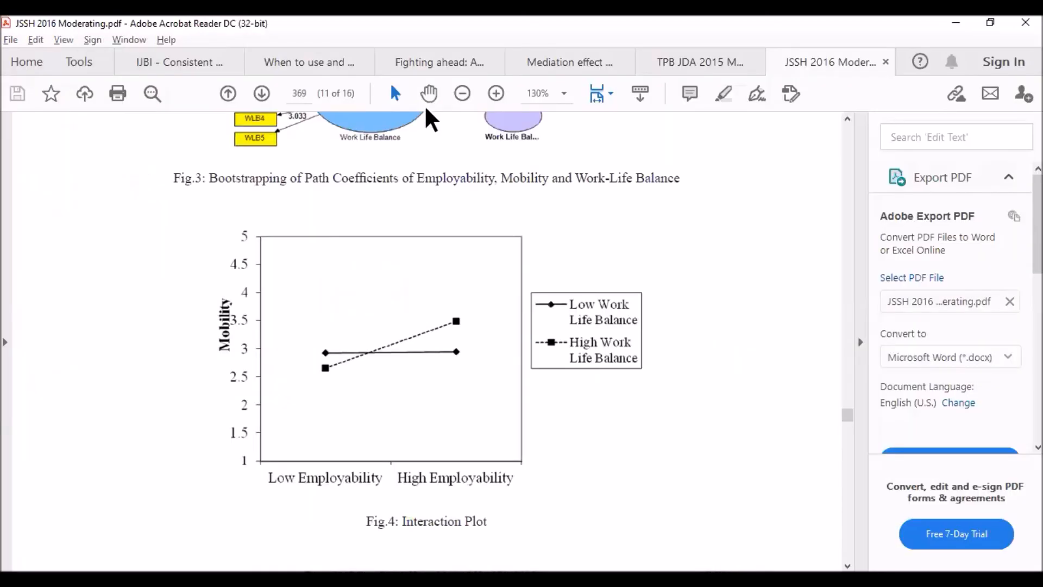
{"action": "left_click", "coordinate": [311, 58]}
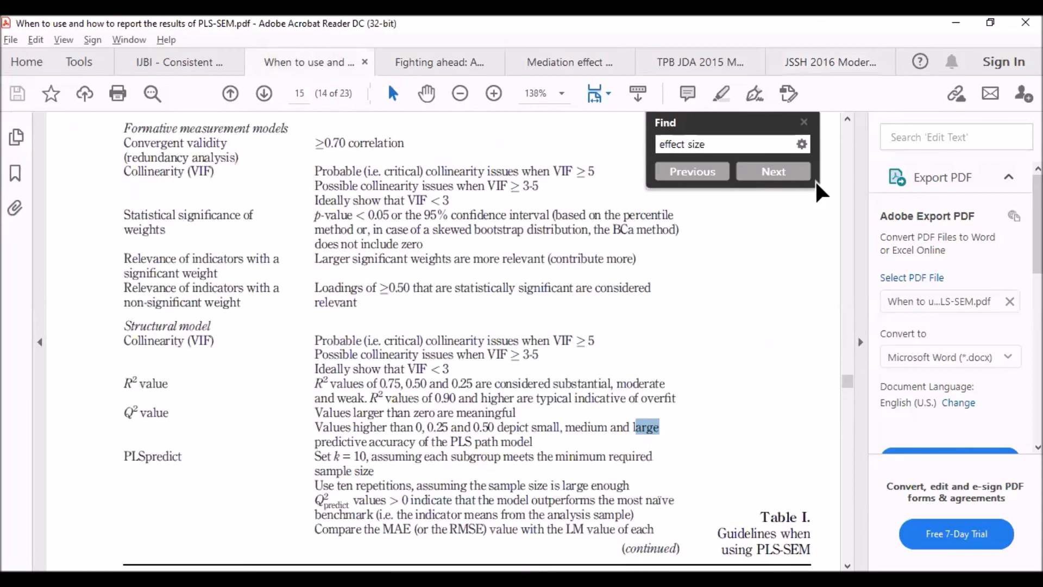
{"action": "left_click", "coordinate": [804, 123]}
{"action": "scroll", "coordinate": [222, 312], "scroll_direction": "up", "scroll_amount": 1}
{"action": "scroll", "coordinate": [223, 312], "scroll_direction": "up", "scroll_amount": 5}
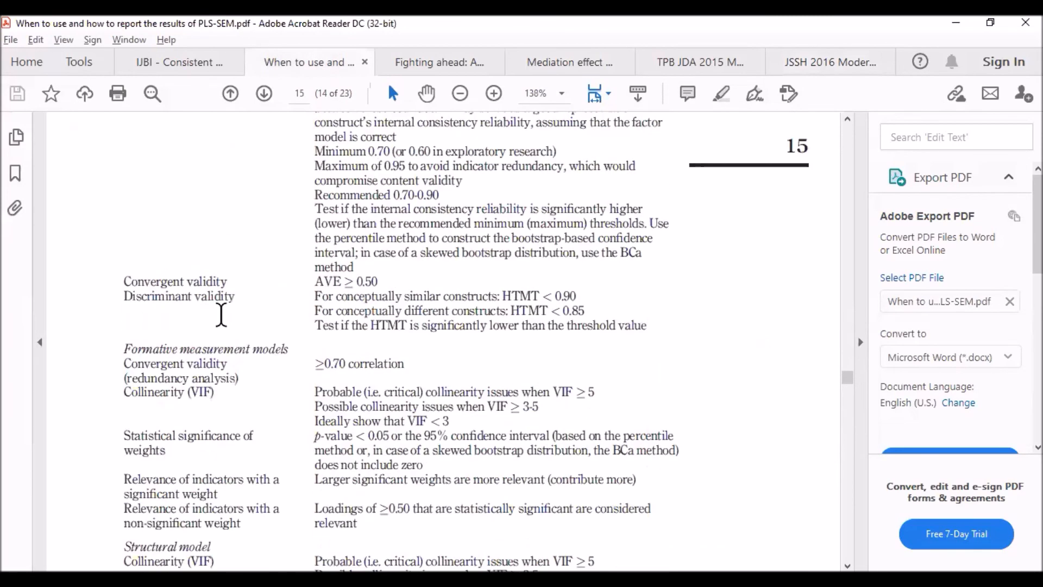
{"action": "scroll", "coordinate": [224, 339], "scroll_direction": "up", "scroll_amount": 6}
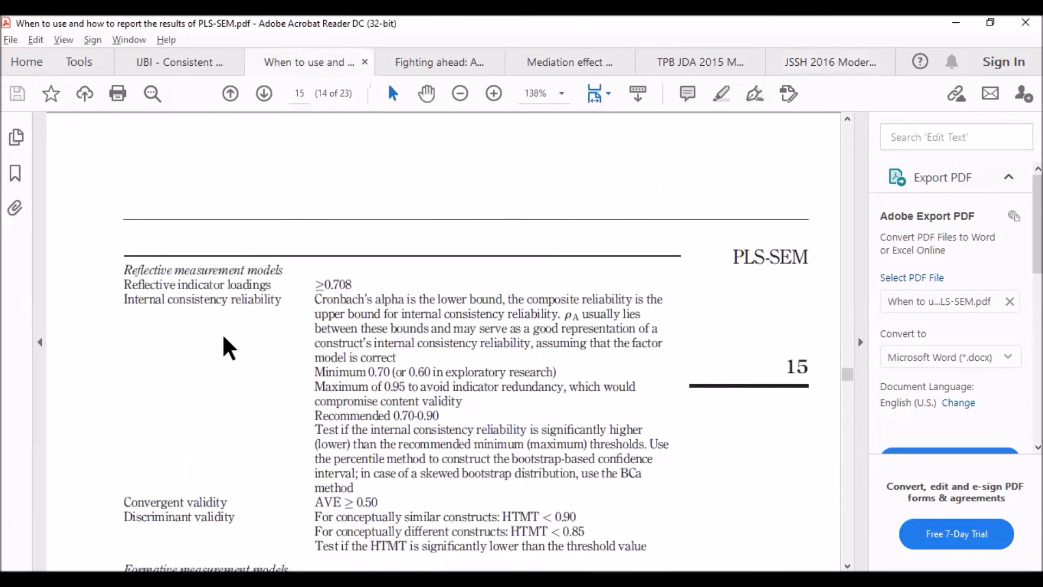
{"action": "left_click_drag", "start_coordinate": [125, 270], "coordinate": [282, 269]}
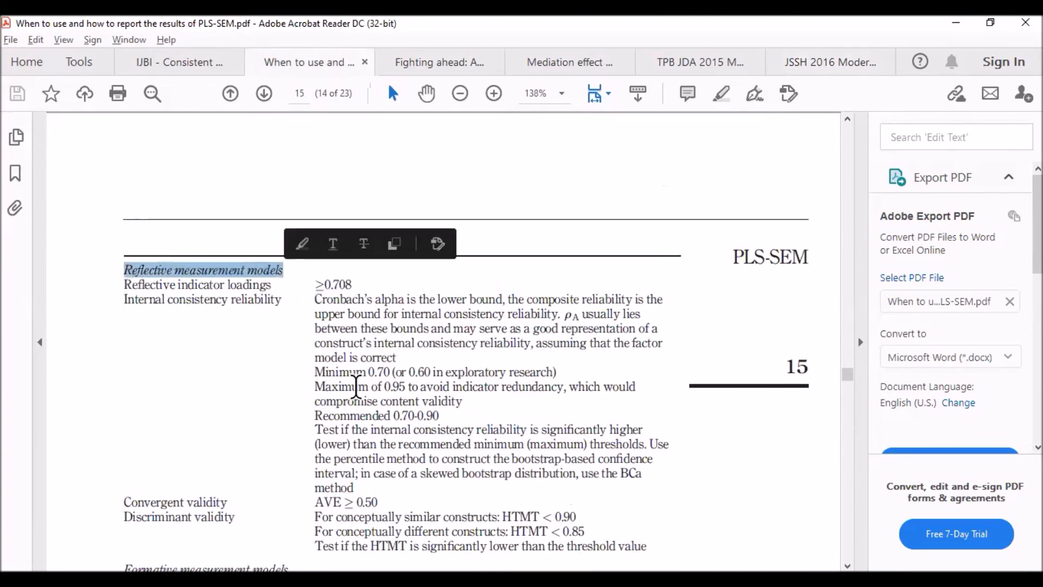
Review the formative measurement model guidelines in Table I, highlighting the convergent validity (redundancy analysis) criterion and its correlation threshold.
{"action": "scroll", "coordinate": [348, 380], "scroll_direction": "down", "scroll_amount": 6}
{"action": "left_click", "coordinate": [127, 348]}
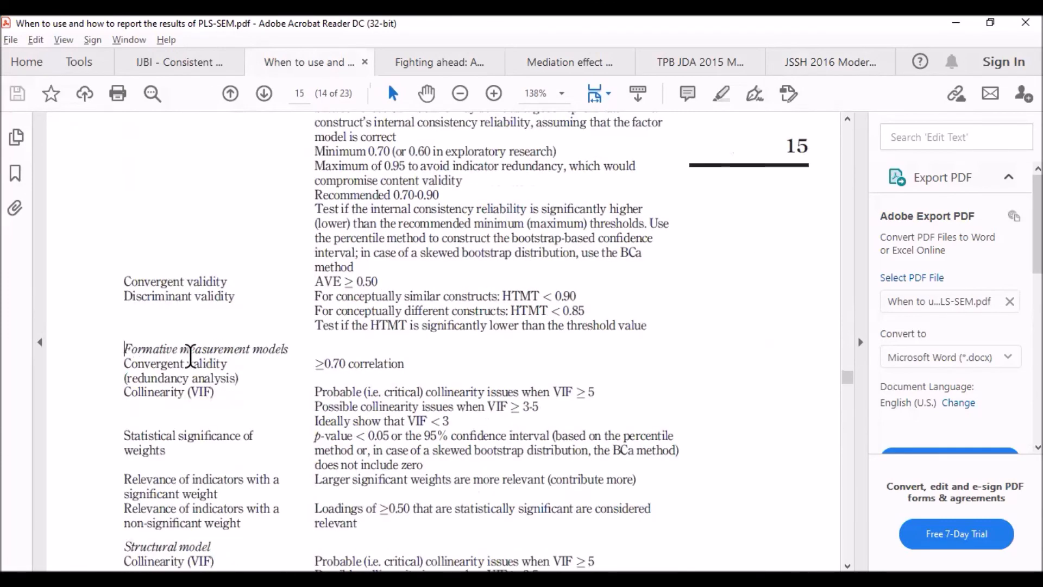
{"action": "left_click_drag", "start_coordinate": [190, 356], "coordinate": [291, 351]}
{"action": "scroll", "coordinate": [333, 407], "scroll_direction": "down", "scroll_amount": 2}
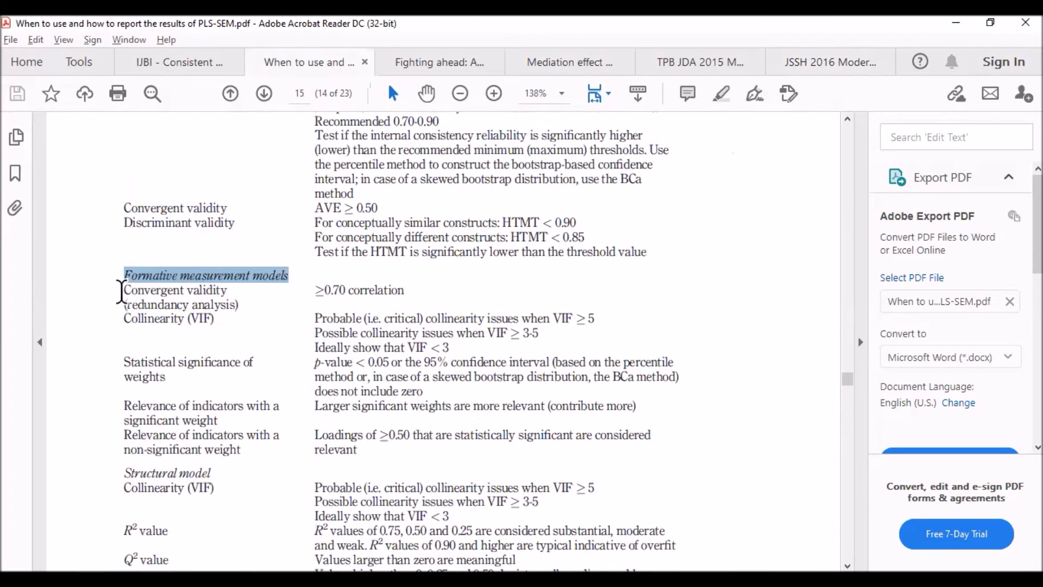
{"action": "left_click_drag", "start_coordinate": [124, 291], "coordinate": [230, 288]}
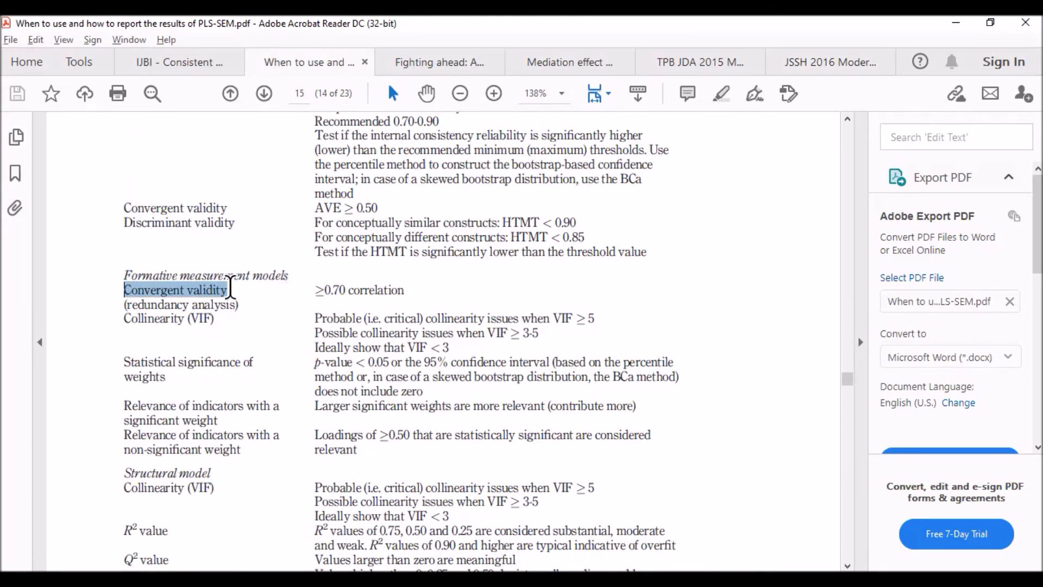
{"action": "left_click_drag", "start_coordinate": [241, 304], "coordinate": [124, 310]}
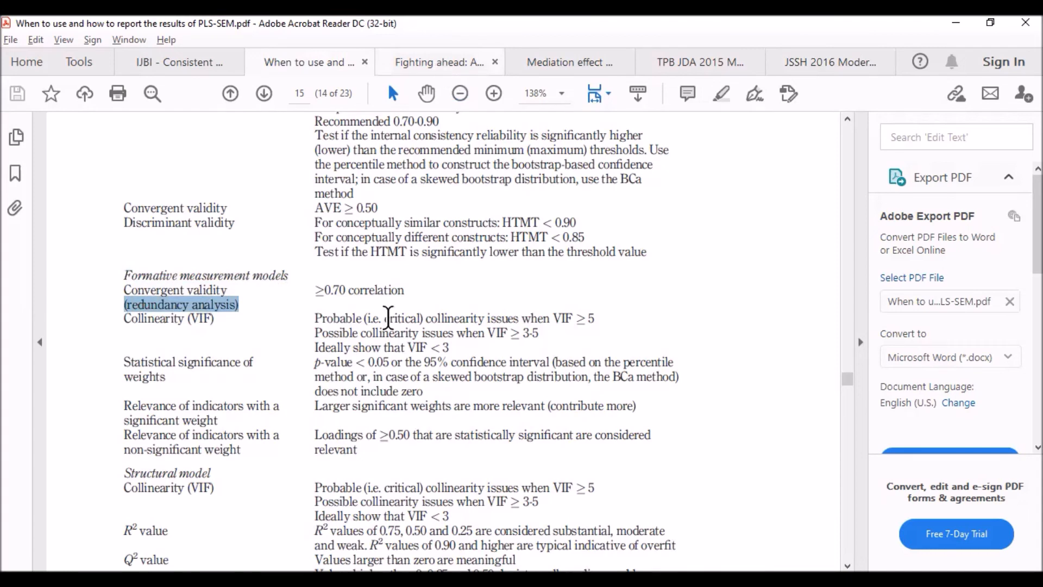
{"action": "left_click_drag", "start_coordinate": [326, 290], "coordinate": [404, 291]}
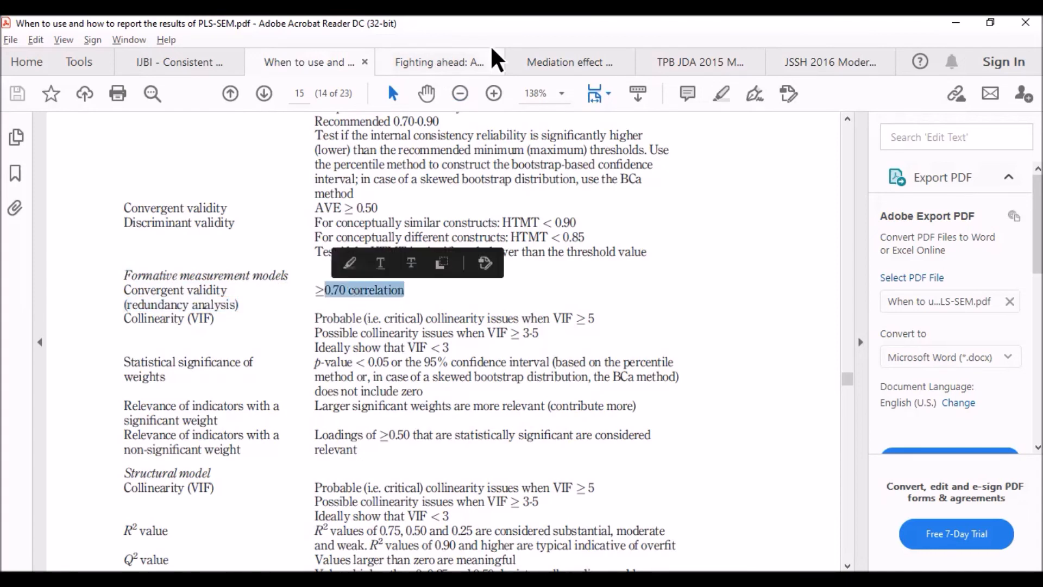
{"action": "left_click", "coordinate": [360, 291]}
{"action": "left_click_drag", "start_coordinate": [410, 291], "coordinate": [324, 294]}
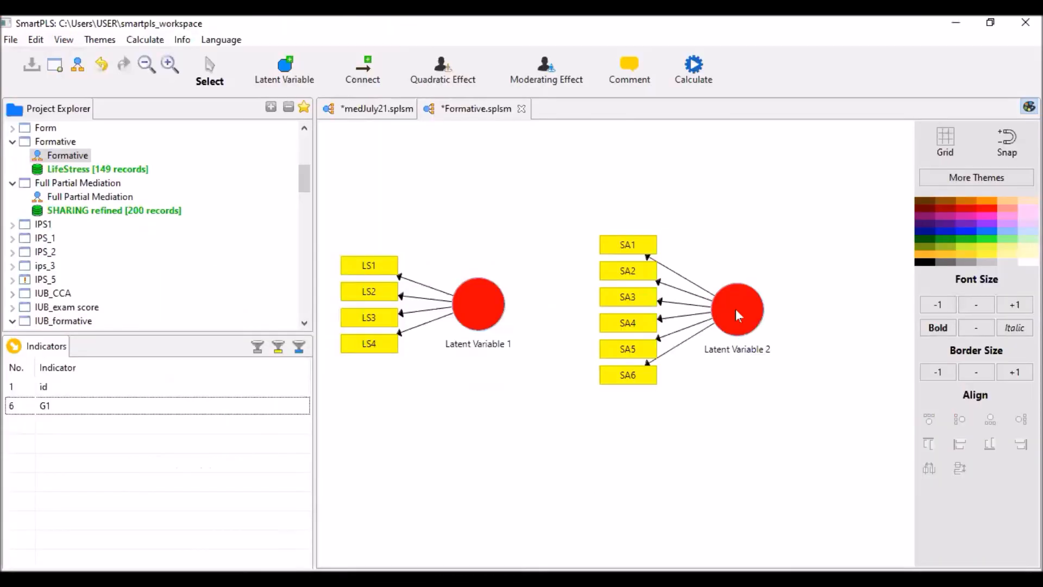
Switch to SmartPLS, align the indicators of Latent Variable 2 to its right and shift the construct slightly toward Latent Variable 1.
{"action": "left_click", "coordinate": [737, 302]}
{"action": "right_click", "coordinate": [736, 302]}
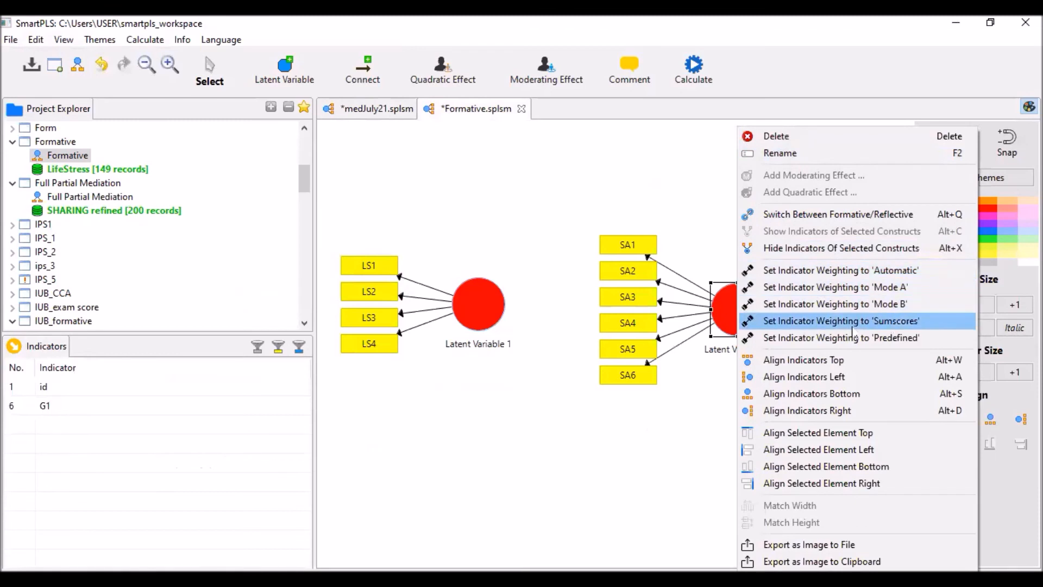
{"action": "left_click", "coordinate": [857, 410]}
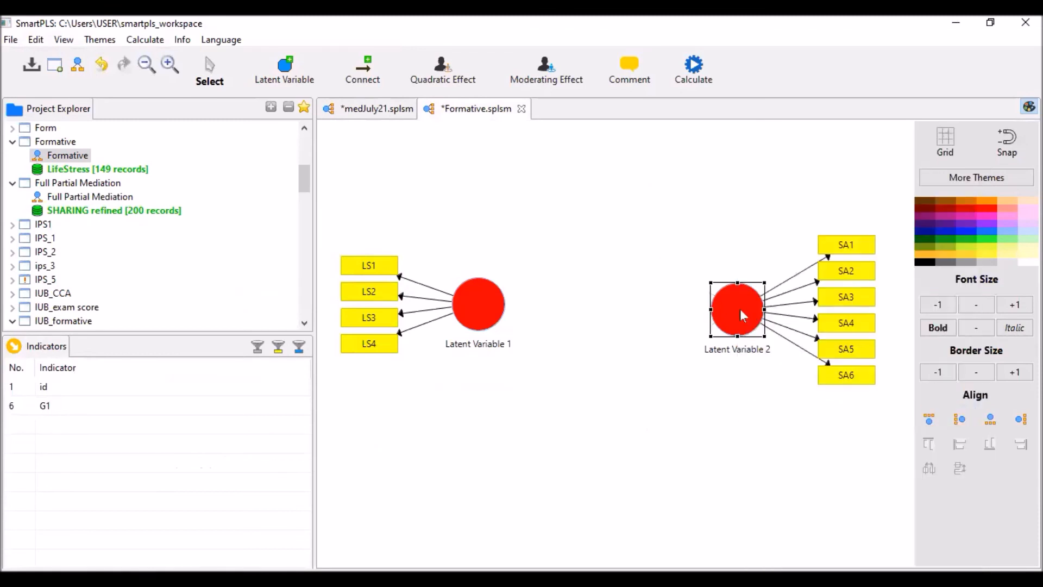
{"action": "left_click_drag", "start_coordinate": [715, 304], "coordinate": [718, 299]}
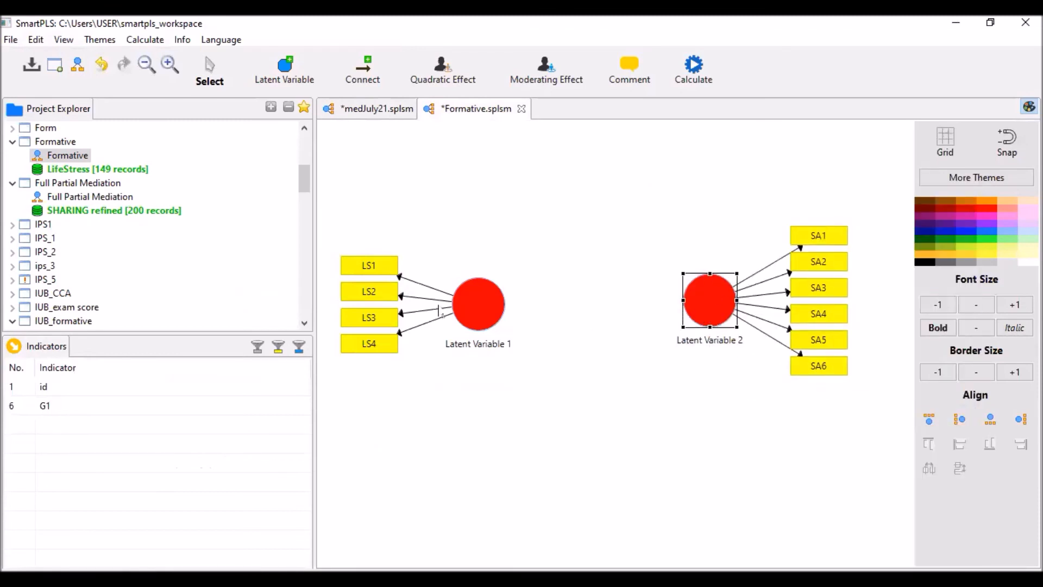
Switch the measurement of Latent Variable 1 with indicators LS1 to LS4 from reflective to formative.
{"action": "left_click", "coordinate": [483, 301]}
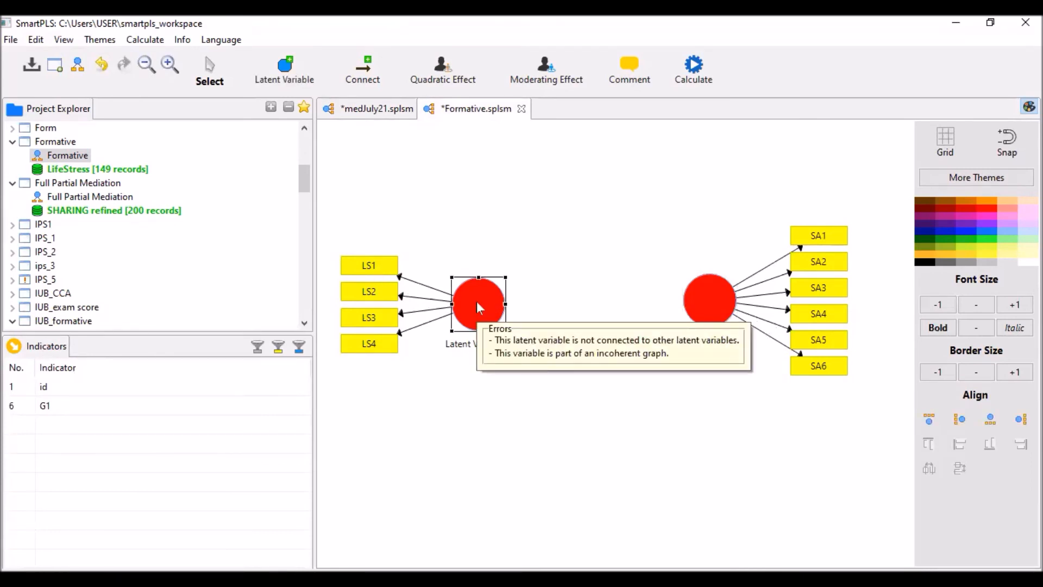
{"action": "right_click", "coordinate": [477, 301]}
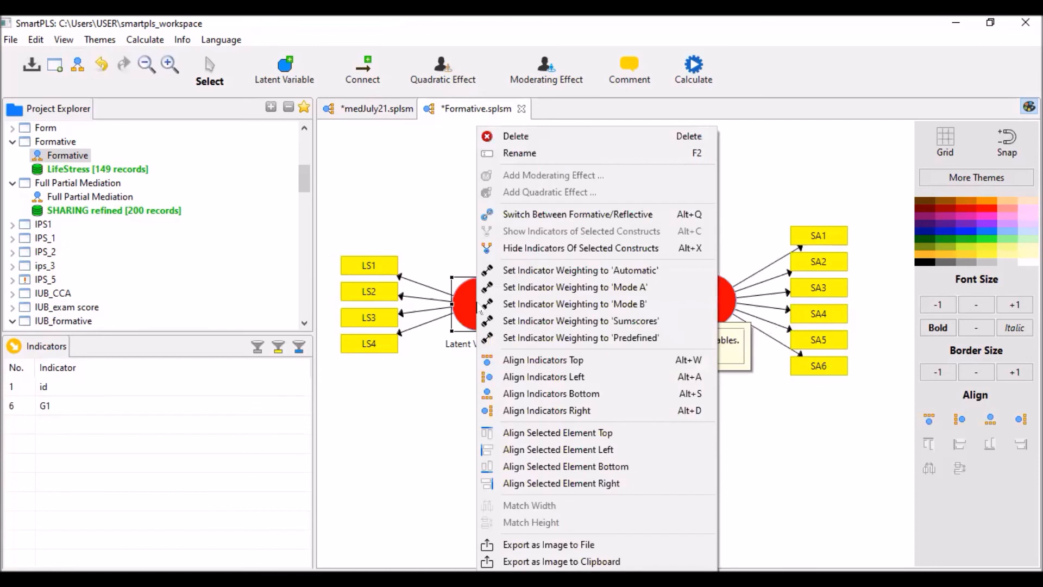
{"action": "left_click", "coordinate": [593, 215]}
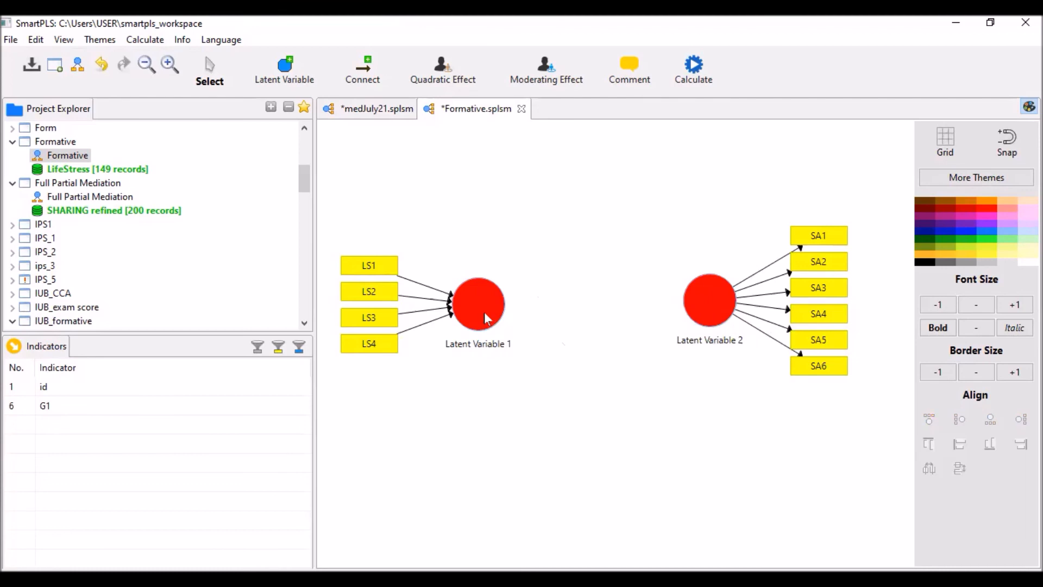
{"action": "mouse_move", "coordinate": [484, 312]}
Shift Latent Variable 2 and its SA indicators slightly farther from Latent Variable 1.
{"action": "left_click", "coordinate": [713, 307]}
{"action": "mouse_move", "coordinate": [712, 301]}
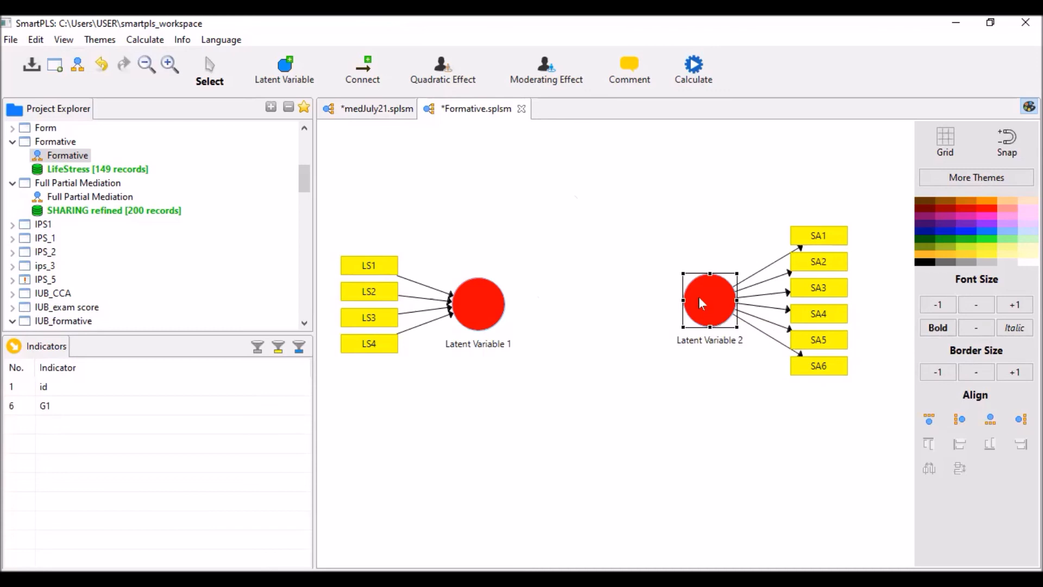
{"action": "left_click", "coordinate": [479, 314]}
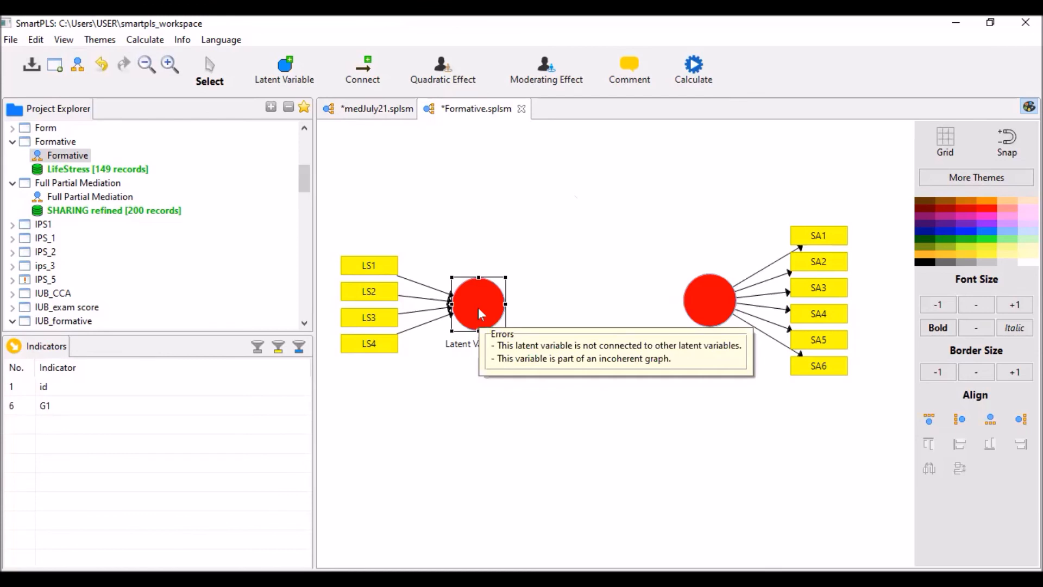
{"action": "left_click", "coordinate": [547, 313]}
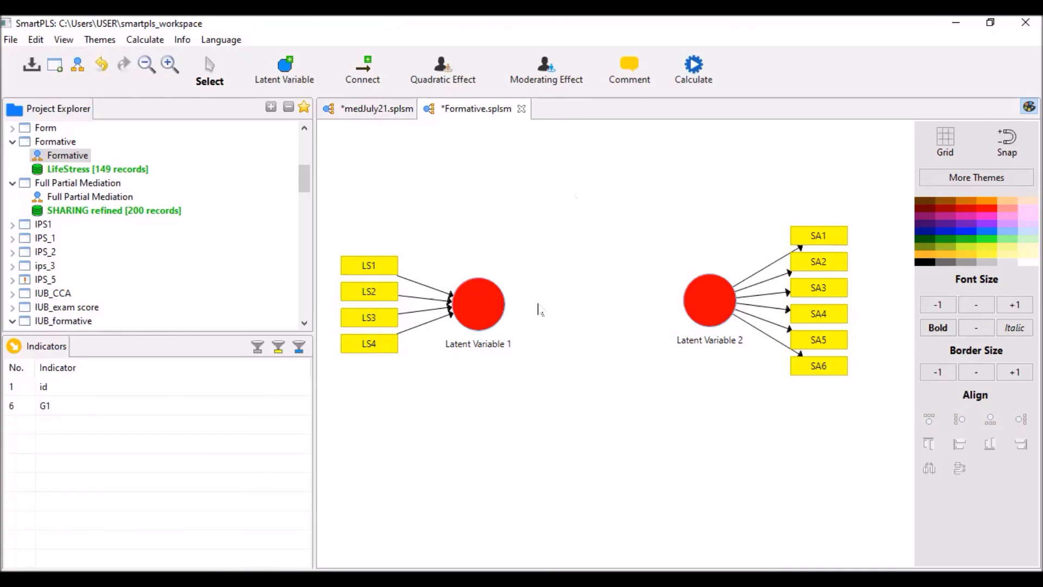
{"action": "left_click", "coordinate": [478, 308]}
{"action": "left_click", "coordinate": [710, 308]}
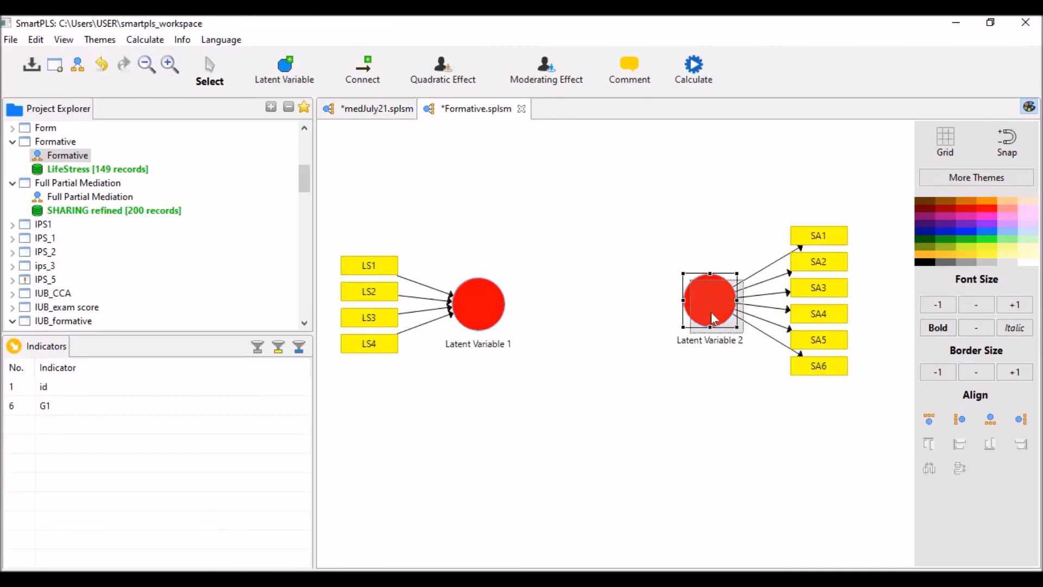
{"action": "left_click_drag", "start_coordinate": [710, 312], "coordinate": [717, 318]}
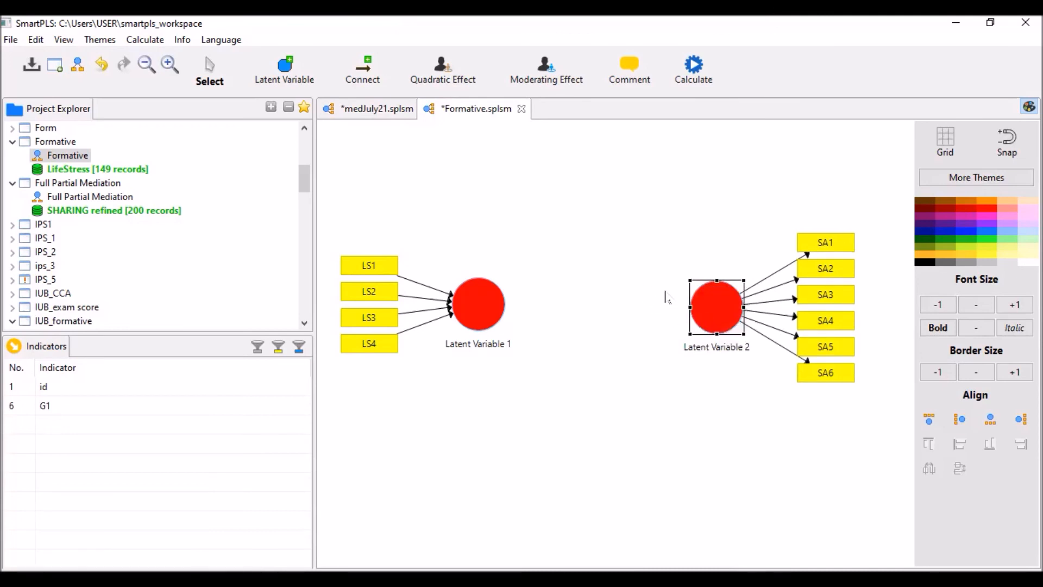
Rename Latent Variable 1 as "Life stress" for both the model and the reports.
{"action": "left_click", "coordinate": [483, 294]}
{"action": "right_click", "coordinate": [475, 300]}
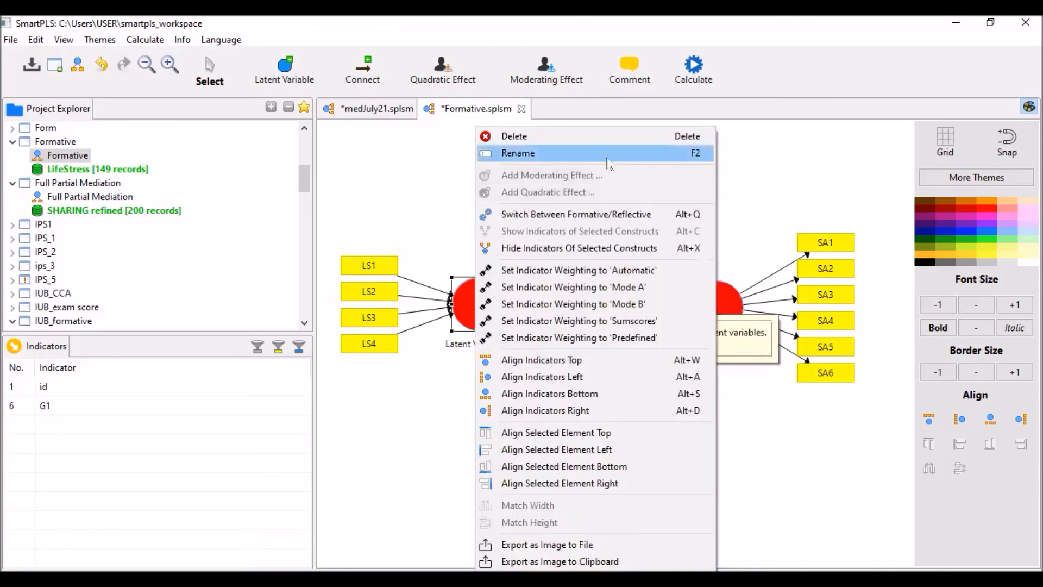
{"action": "left_click", "coordinate": [607, 154]}
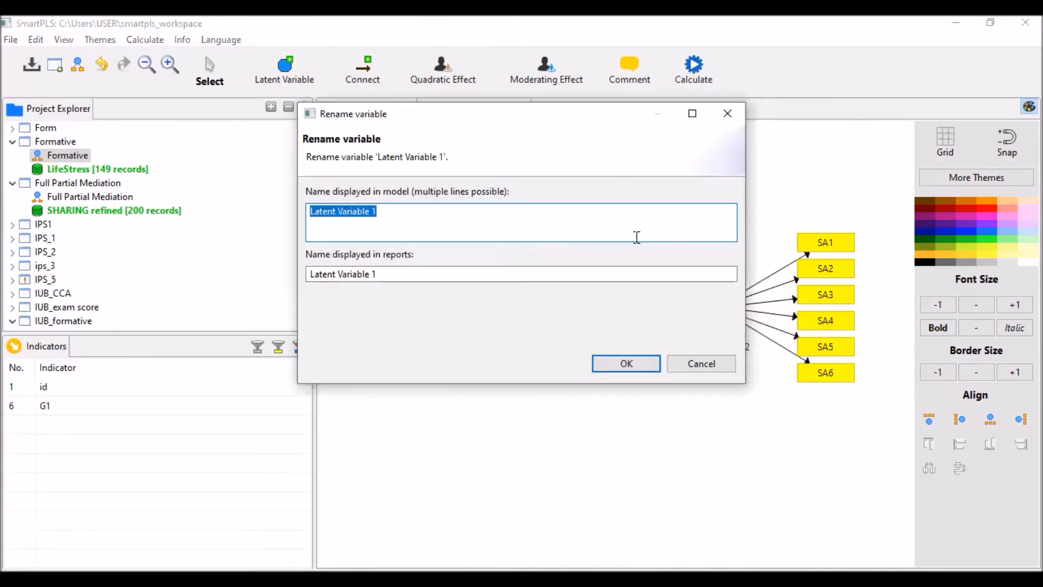
{"action": "type", "text": "Life"}
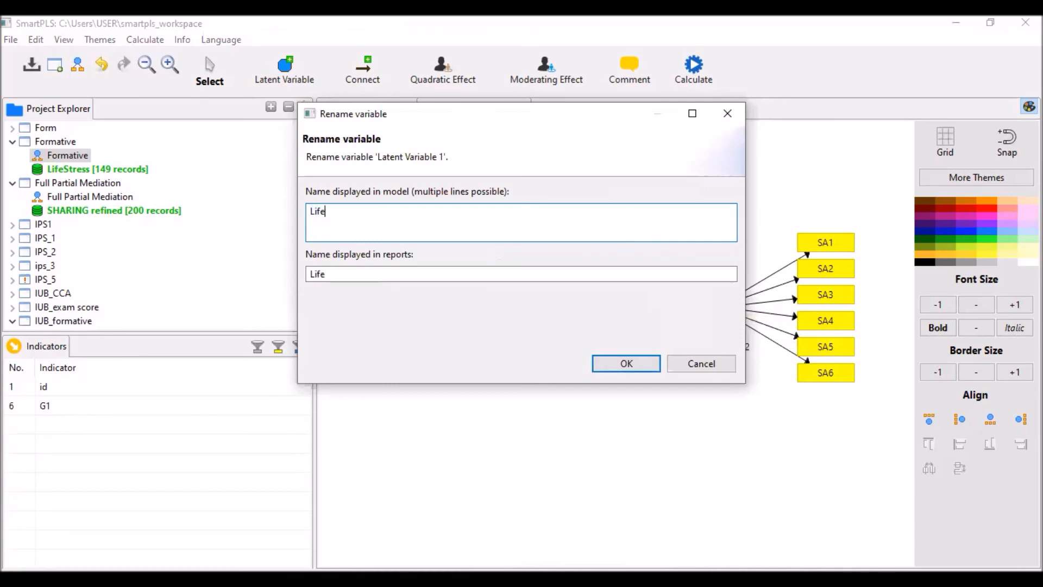
{"action": "type", "text": " stress"}
{"action": "left_click", "coordinate": [609, 361]}
Delete Latent Variable 2 together with its indicators SA1 to SA6 from the model.
{"action": "left_click", "coordinate": [713, 307]}
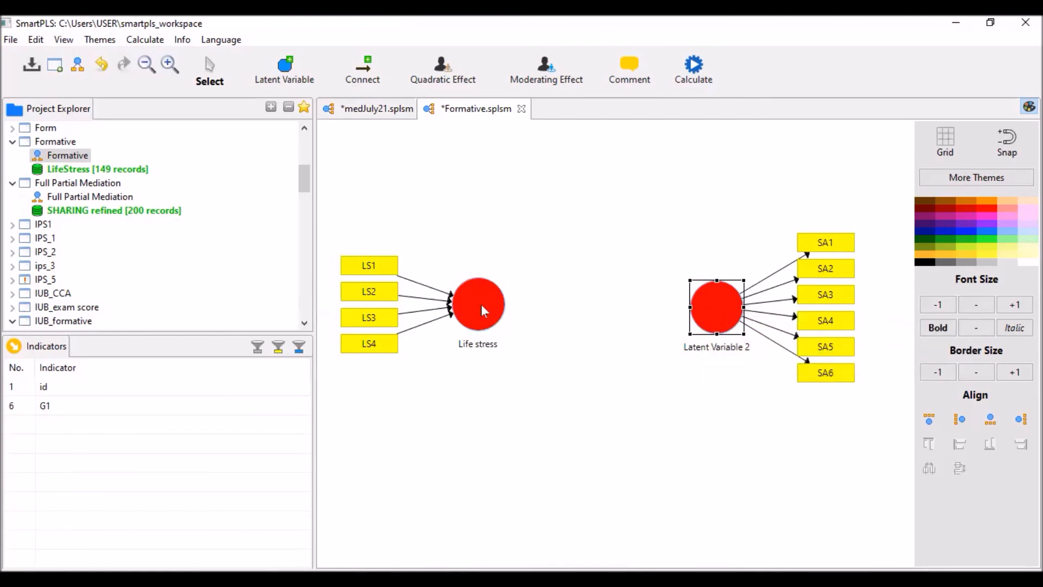
{"action": "left_click_drag", "start_coordinate": [647, 224], "coordinate": [880, 441]}
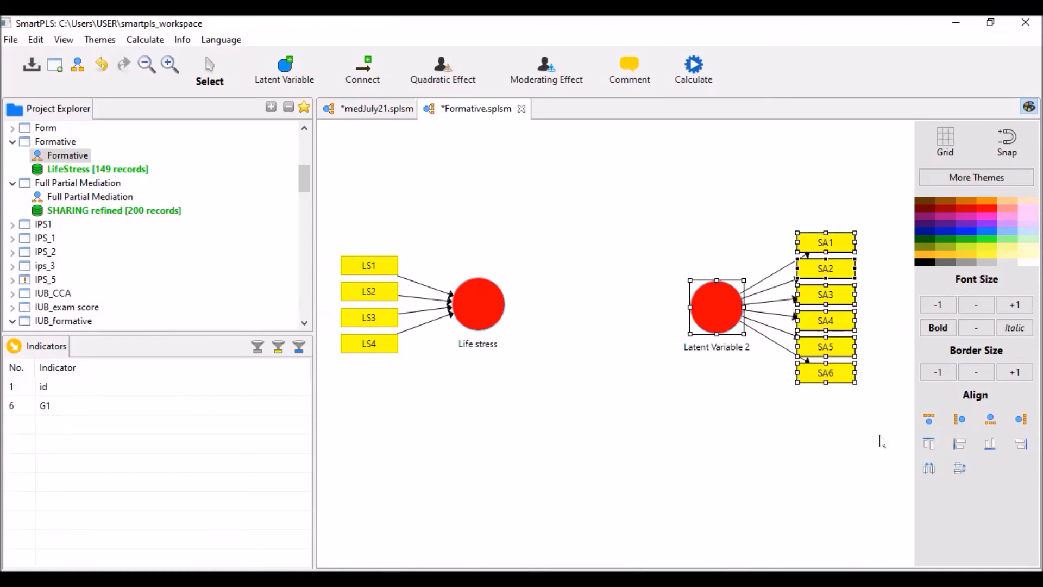
{"action": "key", "text": "Delete"}
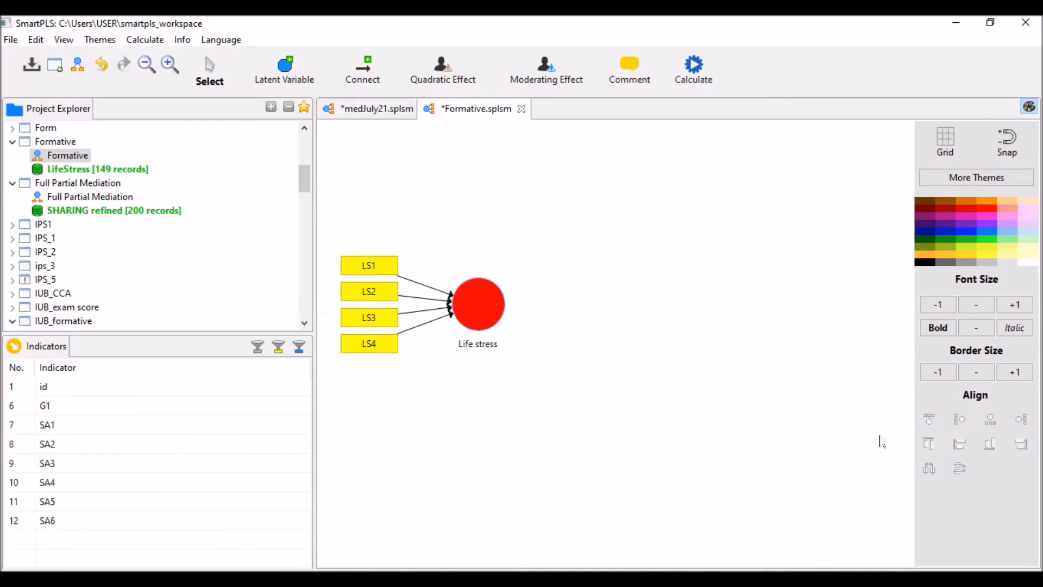
{"action": "left_click", "coordinate": [483, 304]}
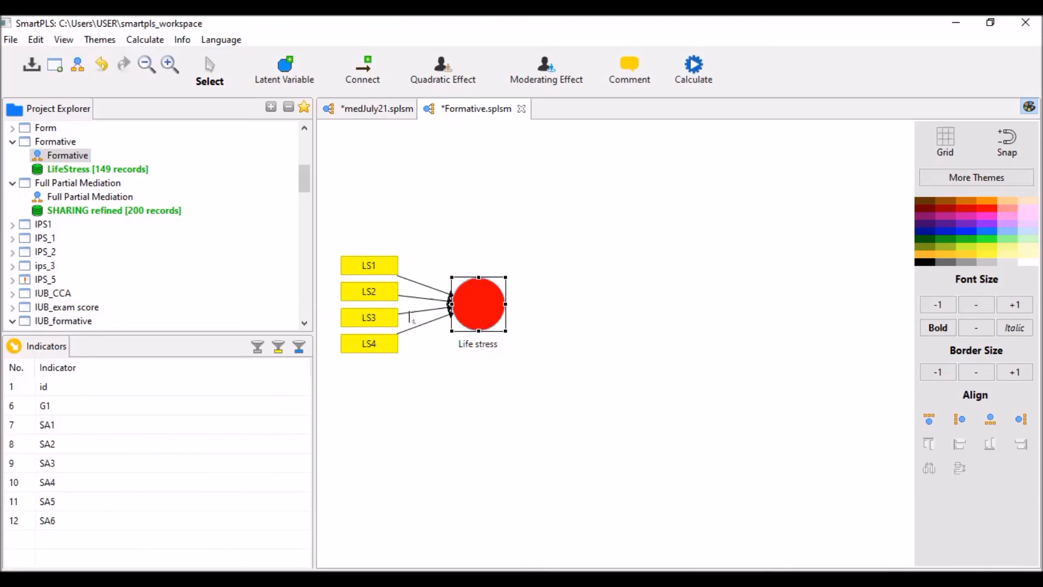
{"action": "left_click_drag", "start_coordinate": [332, 229], "coordinate": [566, 425]}
{"action": "left_click", "coordinate": [539, 337]}
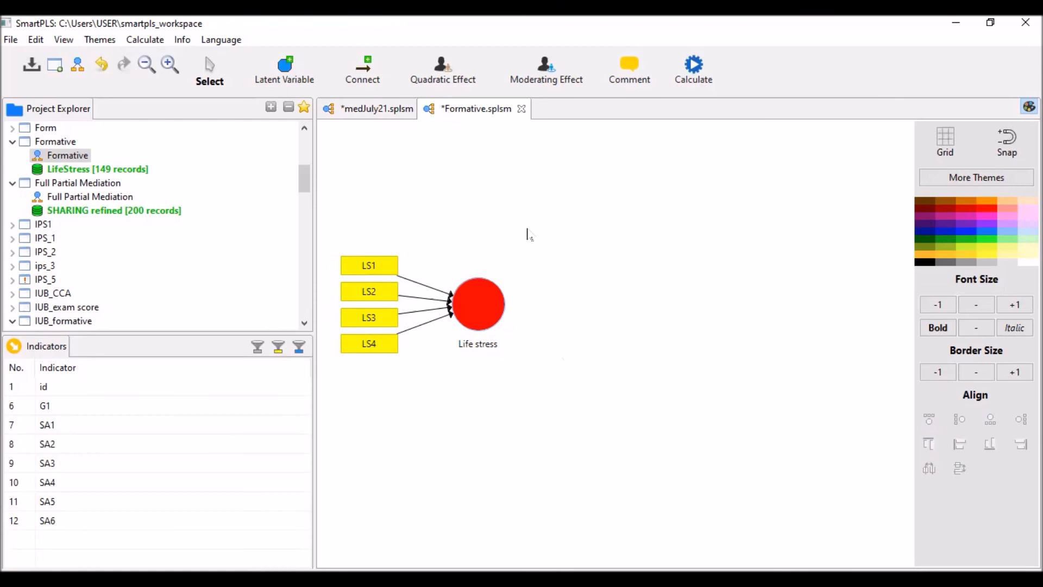
{"action": "left_click_drag", "start_coordinate": [538, 230], "coordinate": [352, 413]}
{"action": "left_click", "coordinate": [396, 401]}
{"action": "left_click_drag", "start_coordinate": [548, 231], "coordinate": [326, 389]}
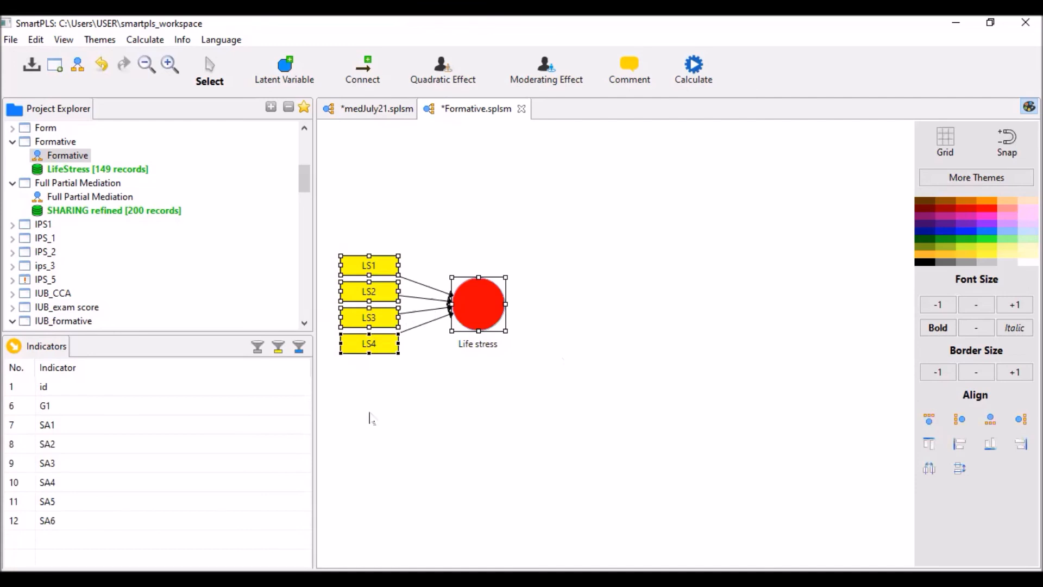
{"action": "left_click", "coordinate": [396, 402]}
{"action": "left_click_drag", "start_coordinate": [537, 217], "coordinate": [328, 409]}
{"action": "left_click", "coordinate": [379, 448]}
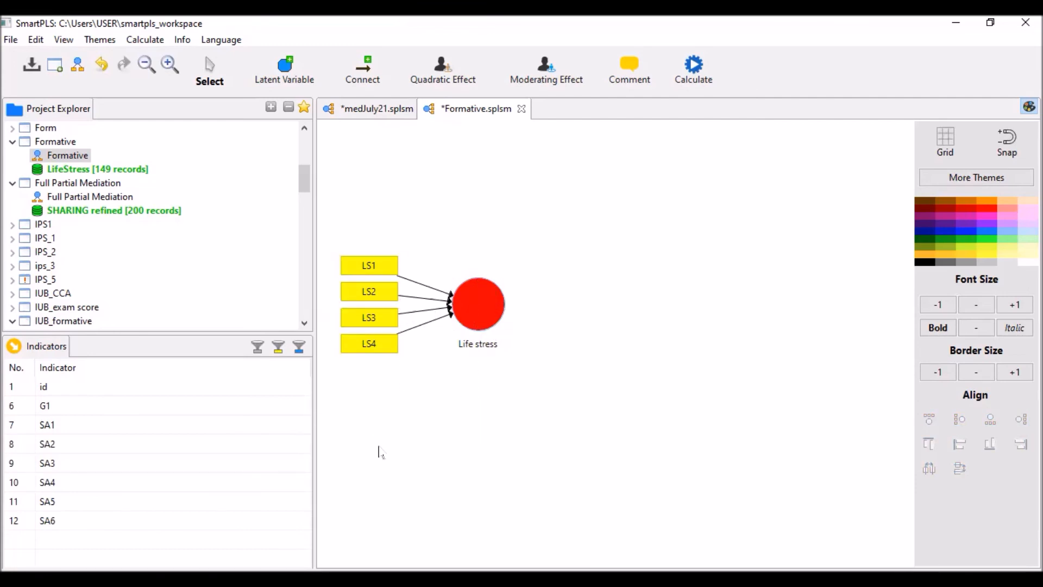
{"action": "left_click_drag", "start_coordinate": [537, 215], "coordinate": [328, 413]}
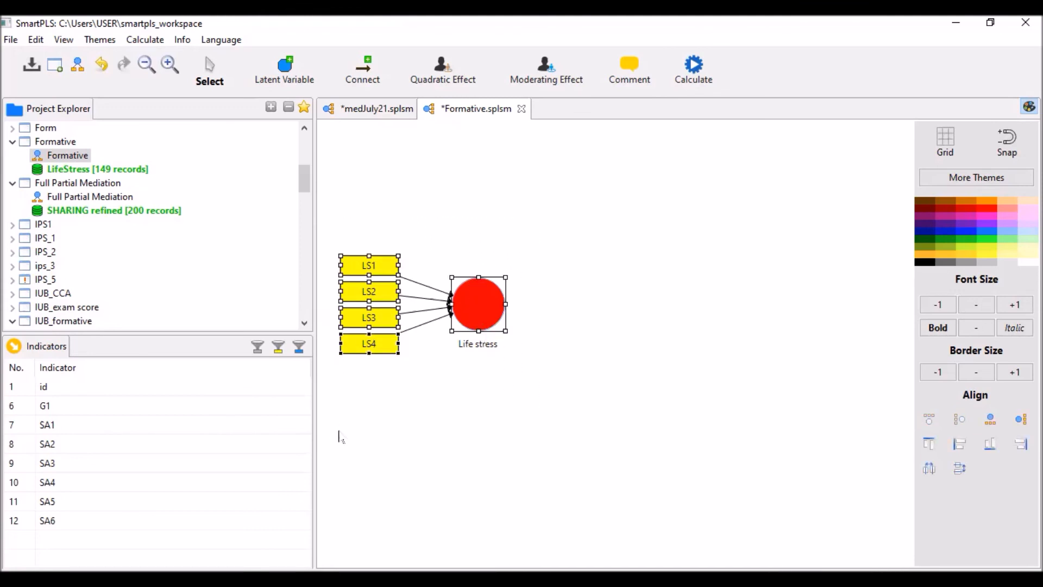
{"action": "left_click", "coordinate": [338, 437]}
{"action": "left_click", "coordinate": [485, 310]}
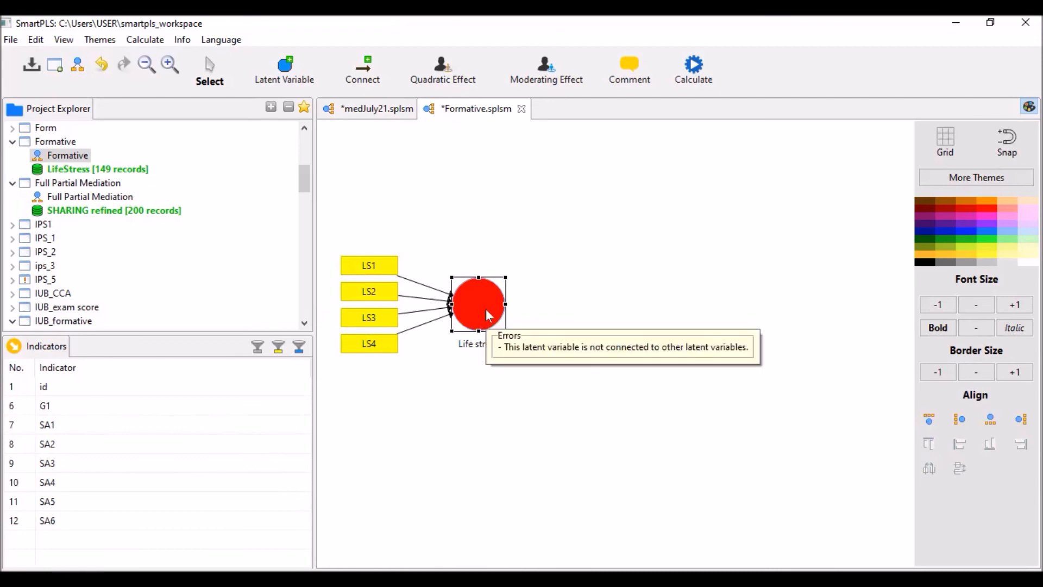
{"action": "left_click", "coordinate": [618, 321]}
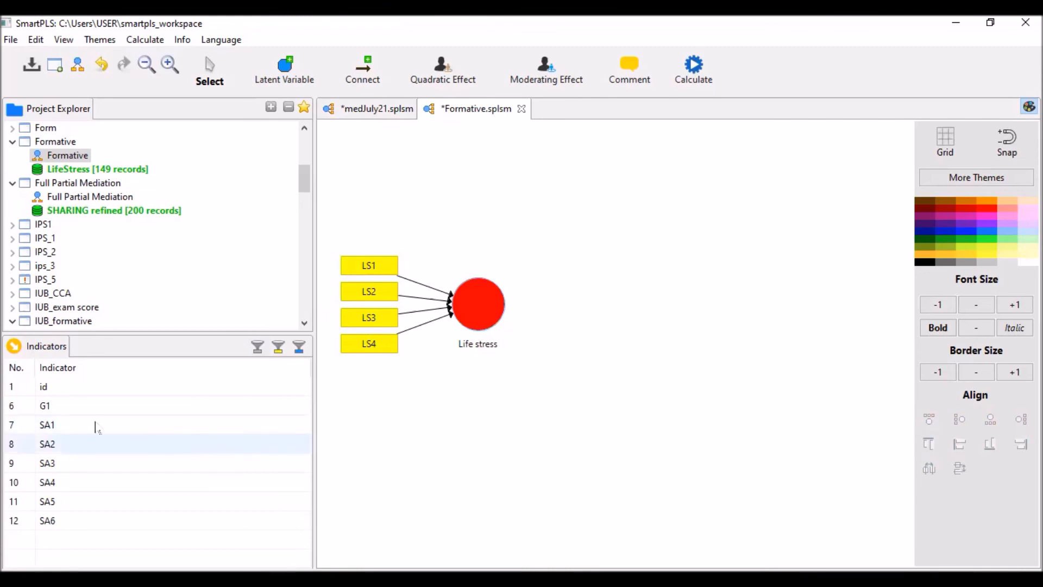
Create a single-item construct from the G1 indicator to the right of Life stress.
{"action": "left_click", "coordinate": [101, 408]}
{"action": "left_click_drag", "start_coordinate": [101, 407], "coordinate": [677, 301]}
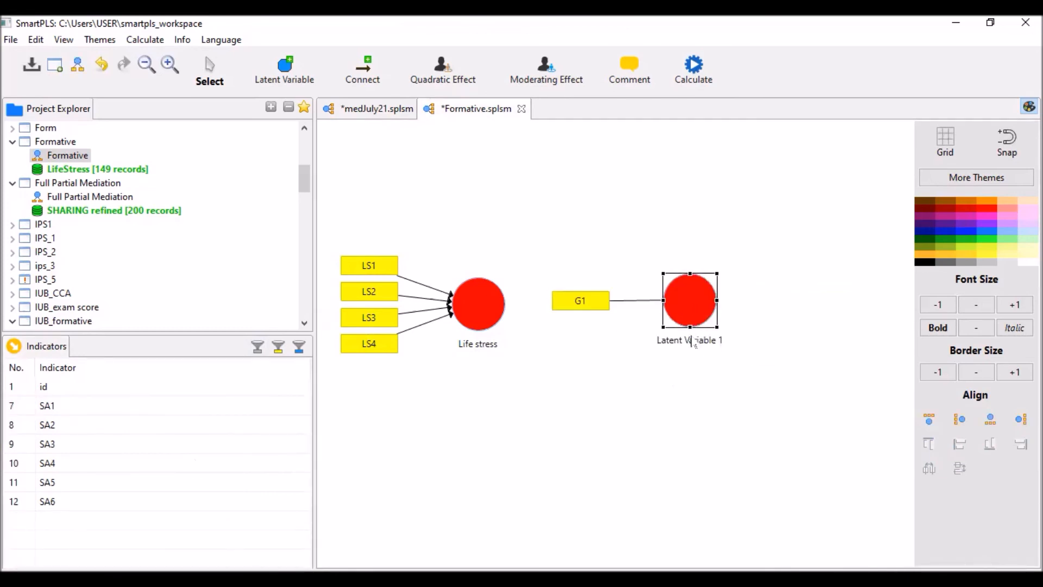
{"action": "left_click", "coordinate": [481, 321]}
Rename the G1 construct as "Overall life stress" and align its indicator to its right.
{"action": "left_click", "coordinate": [684, 303]}
{"action": "right_click", "coordinate": [685, 302]}
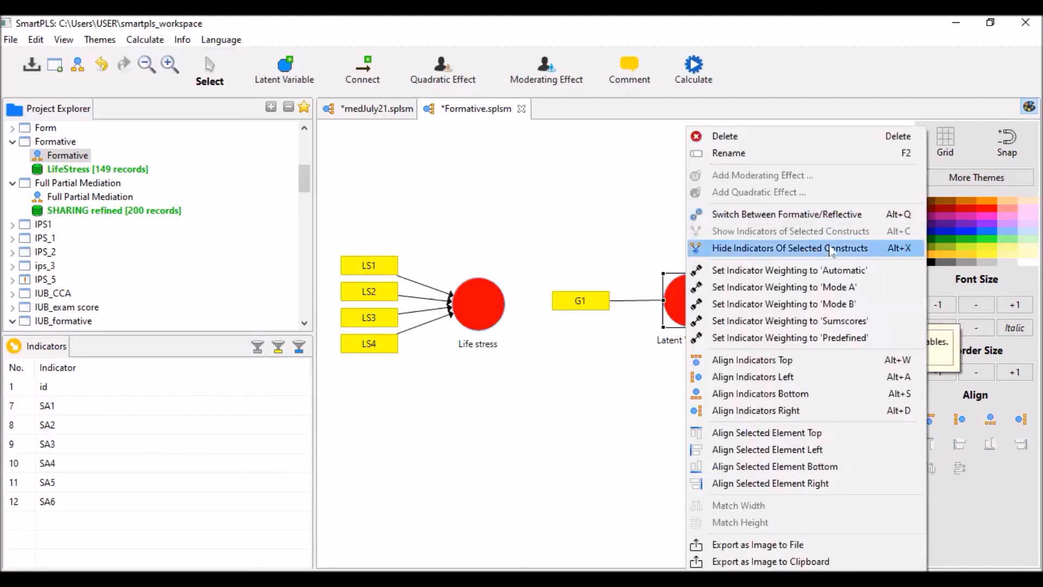
{"action": "left_click", "coordinate": [844, 158]}
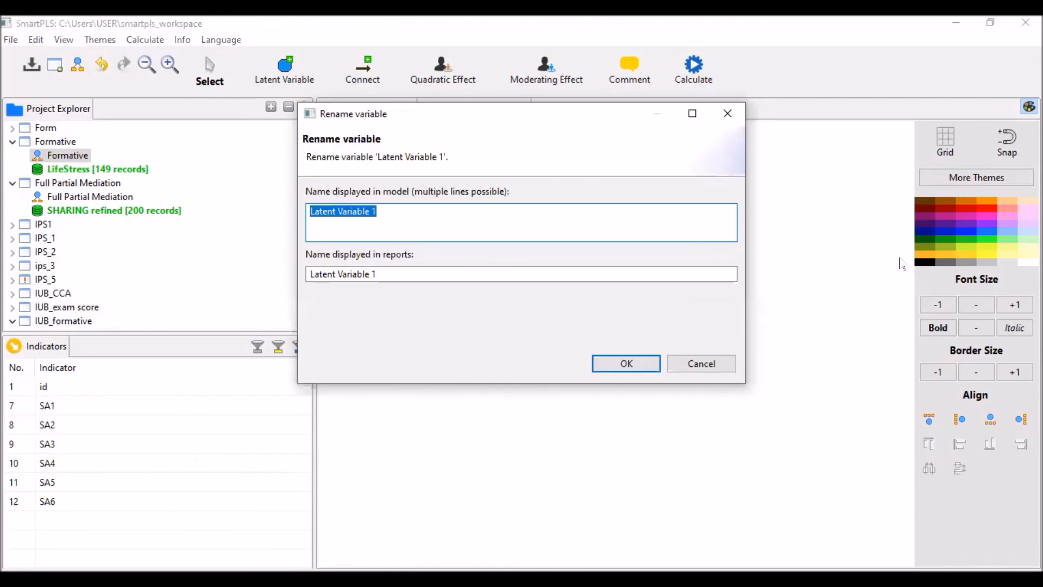
{"action": "type", "text": "Over"}
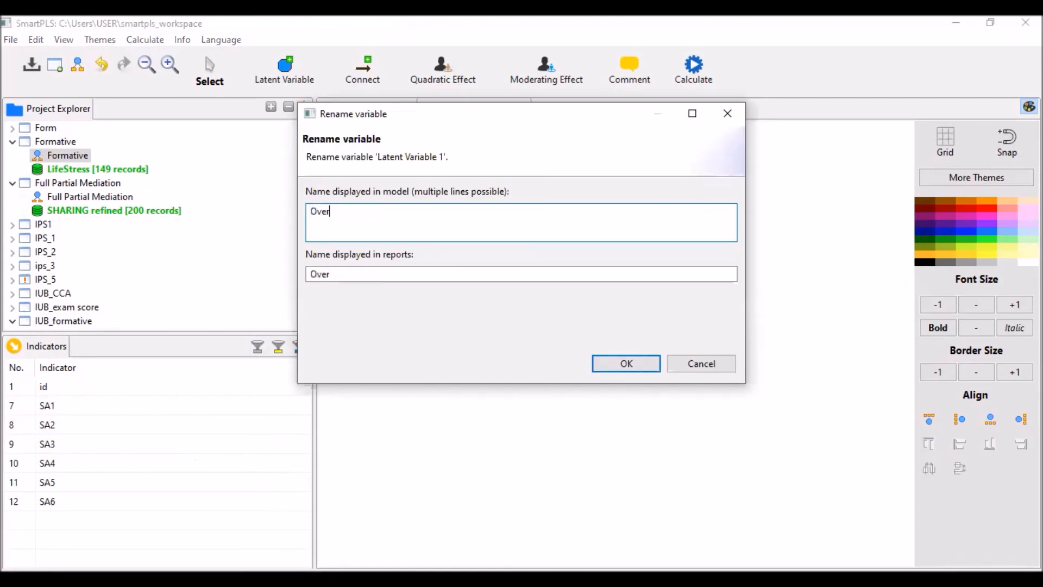
{"action": "type", "text": "all slife"}
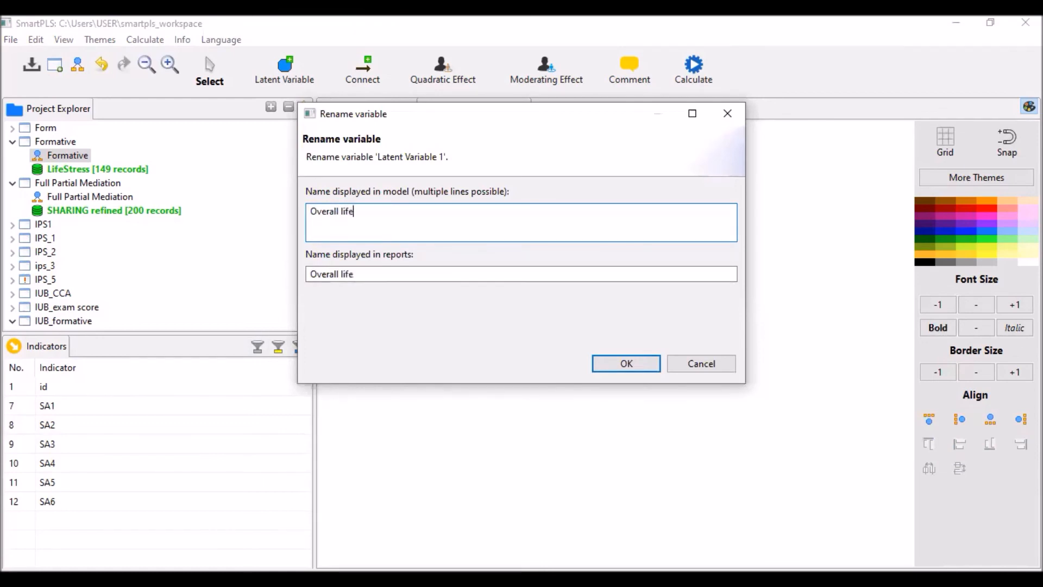
{"action": "type", "text": " stress"}
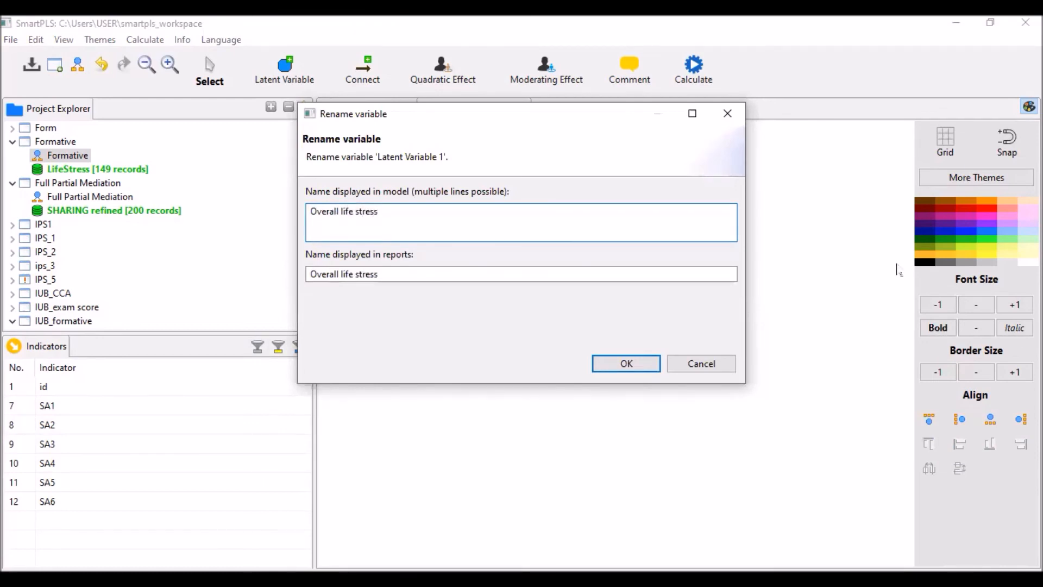
{"action": "left_click", "coordinate": [625, 363]}
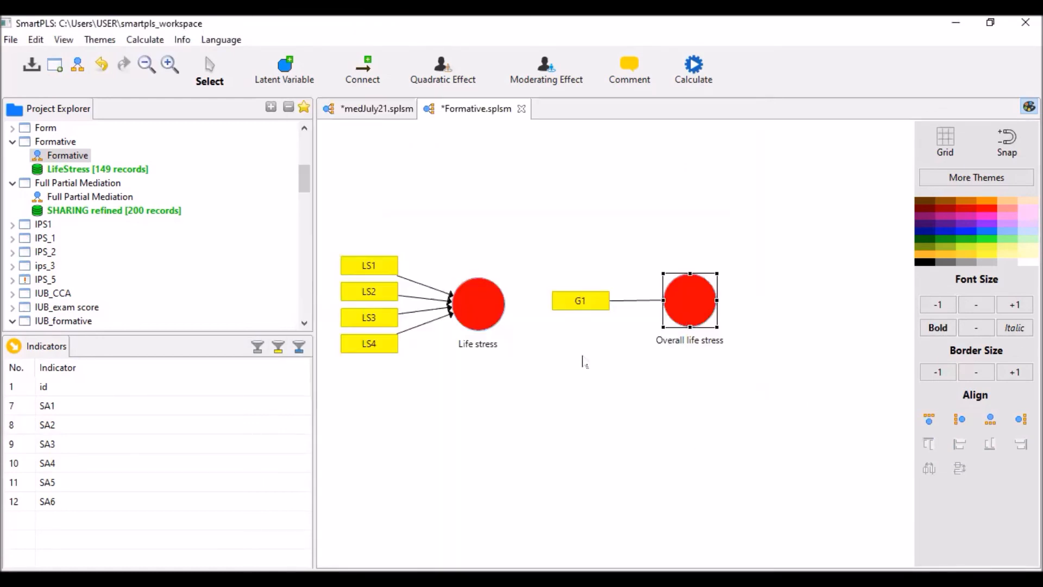
{"action": "right_click", "coordinate": [703, 301]}
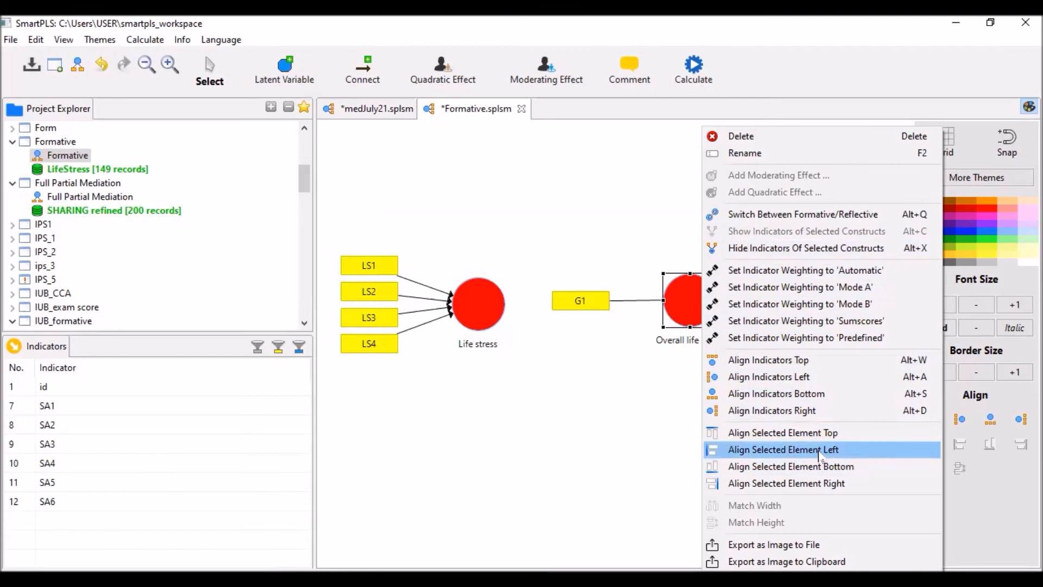
{"action": "left_click", "coordinate": [836, 411]}
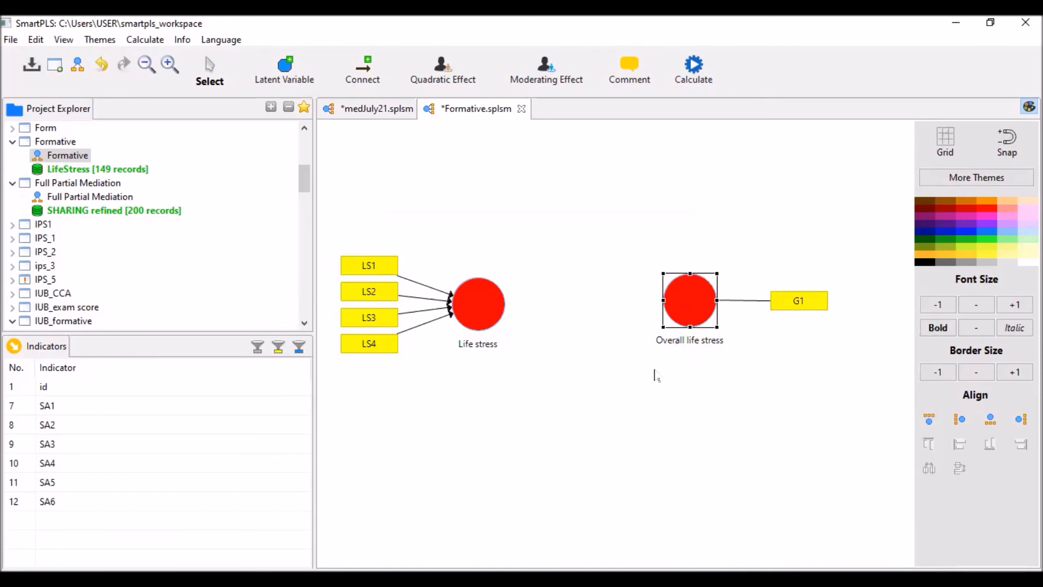
{"action": "left_click", "coordinate": [419, 284]}
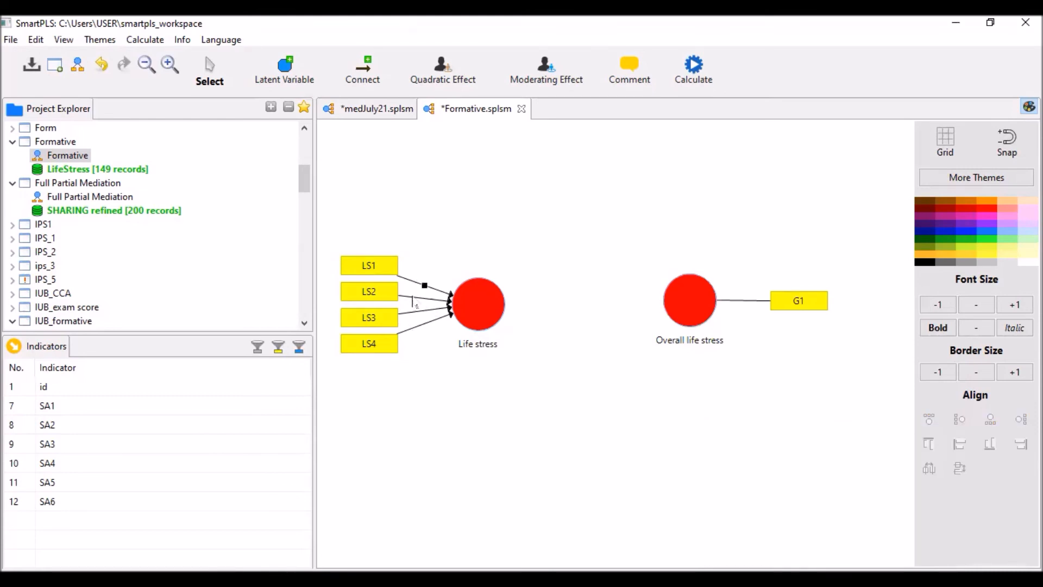
{"action": "left_click", "coordinate": [377, 271]}
{"action": "left_click", "coordinate": [375, 294]}
{"action": "left_click", "coordinate": [372, 317]}
{"action": "left_click_drag", "start_coordinate": [331, 233], "coordinate": [404, 377]}
{"action": "left_click", "coordinate": [417, 387]}
{"action": "left_click_drag", "start_coordinate": [327, 228], "coordinate": [549, 384]}
{"action": "left_click", "coordinate": [535, 280]}
{"action": "left_click_drag", "start_coordinate": [535, 217], "coordinate": [400, 424]}
{"action": "left_click", "coordinate": [371, 253]}
{"action": "left_click_drag", "start_coordinate": [329, 223], "coordinate": [535, 379]}
{"action": "left_click", "coordinate": [508, 414]}
Move the Overall life stress construct with its G1 indicator slightly closer to Life stress.
{"action": "left_click_drag", "start_coordinate": [688, 307], "coordinate": [674, 310]}
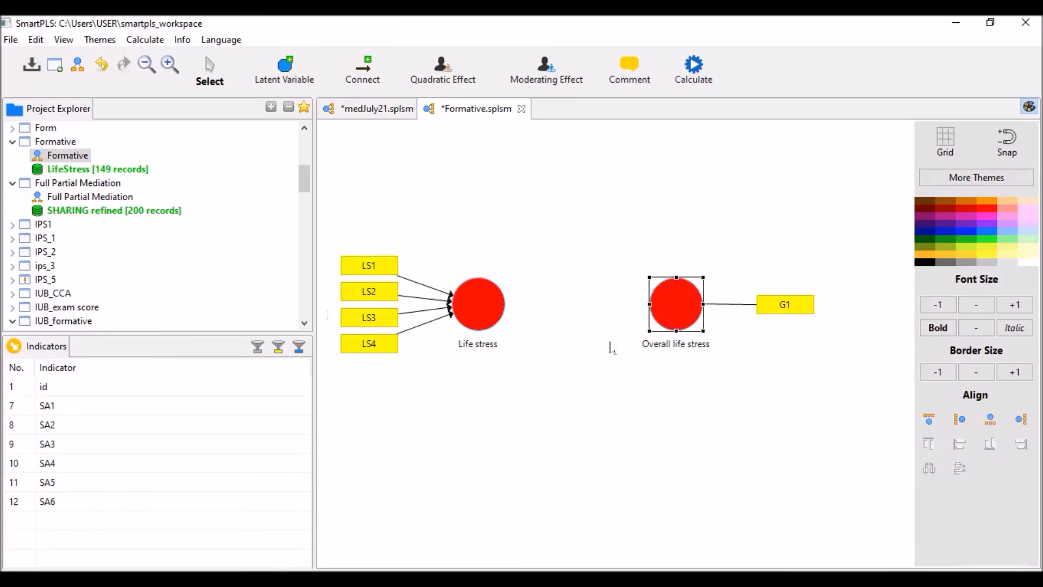
{"action": "left_click", "coordinate": [540, 223]}
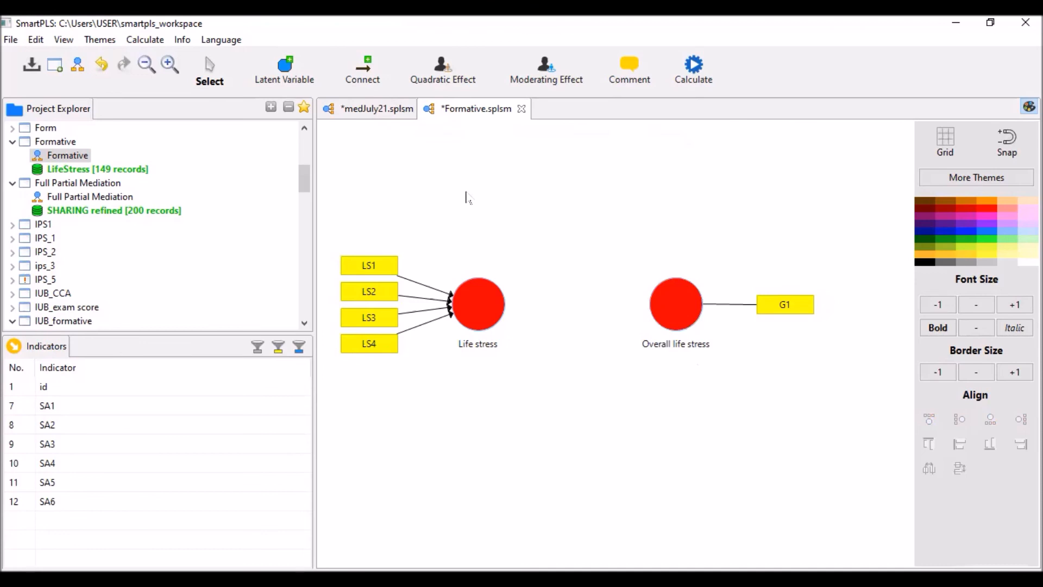
{"action": "left_click_drag", "start_coordinate": [679, 307], "coordinate": [669, 302]}
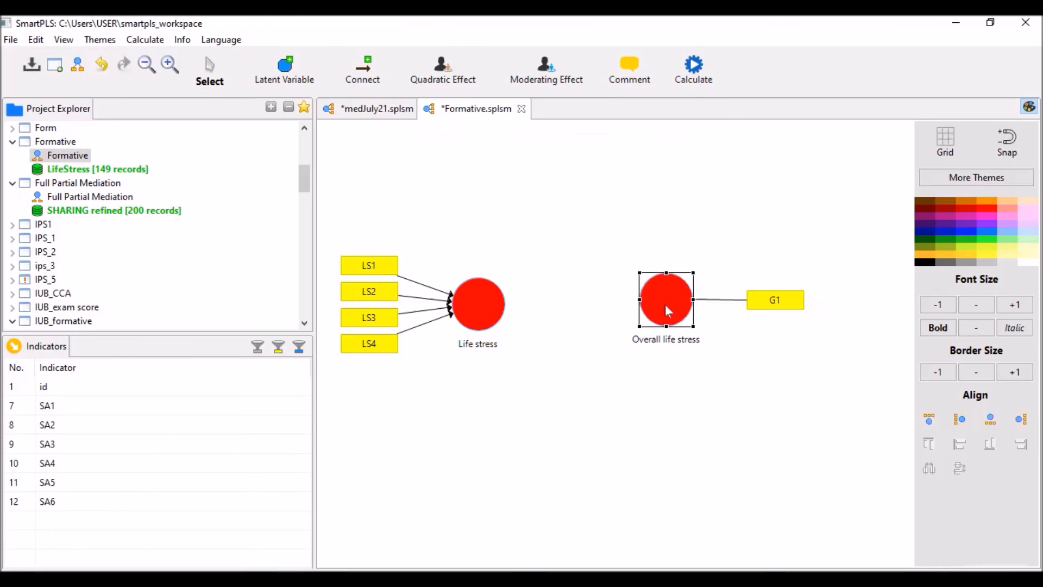
{"action": "left_click", "coordinate": [618, 231]}
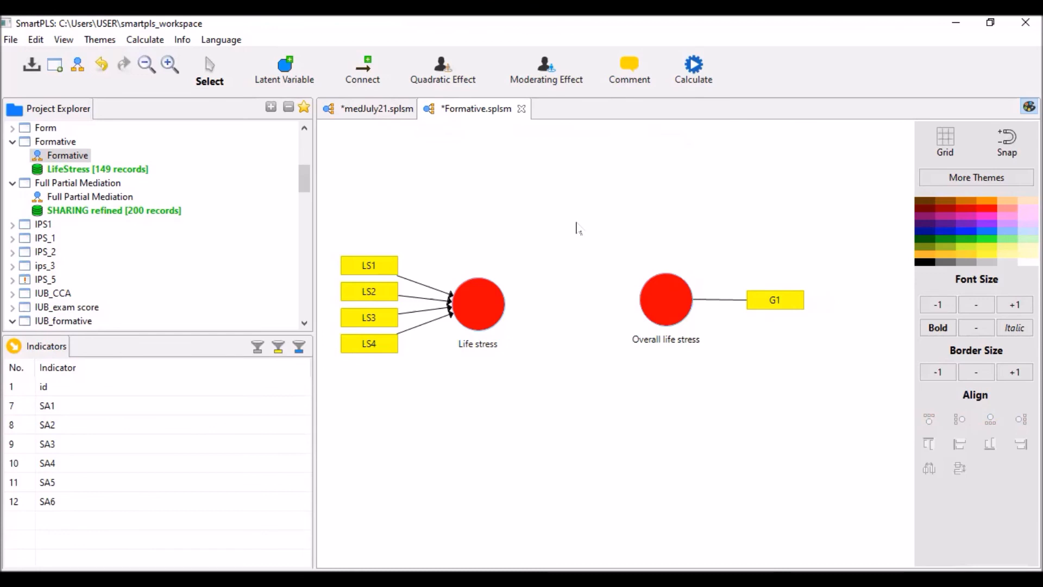
Move the Overall life stress construct with its G1 indicator slightly down, roughly level with Life stress.
{"action": "left_click_drag", "start_coordinate": [670, 305], "coordinate": [672, 313]}
{"action": "left_click", "coordinate": [596, 213]}
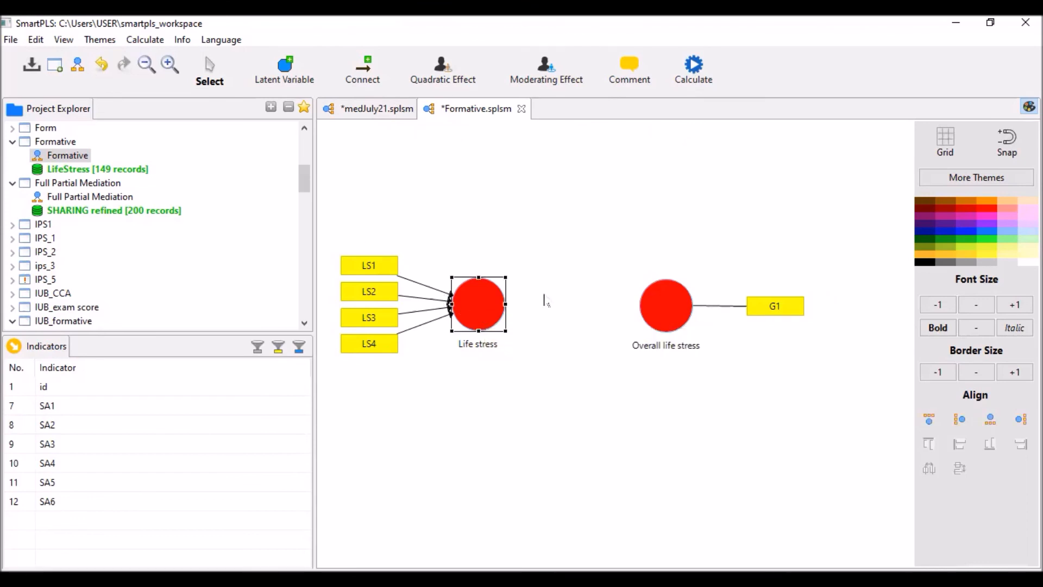
{"action": "left_click", "coordinate": [491, 307]}
{"action": "left_click", "coordinate": [526, 242]}
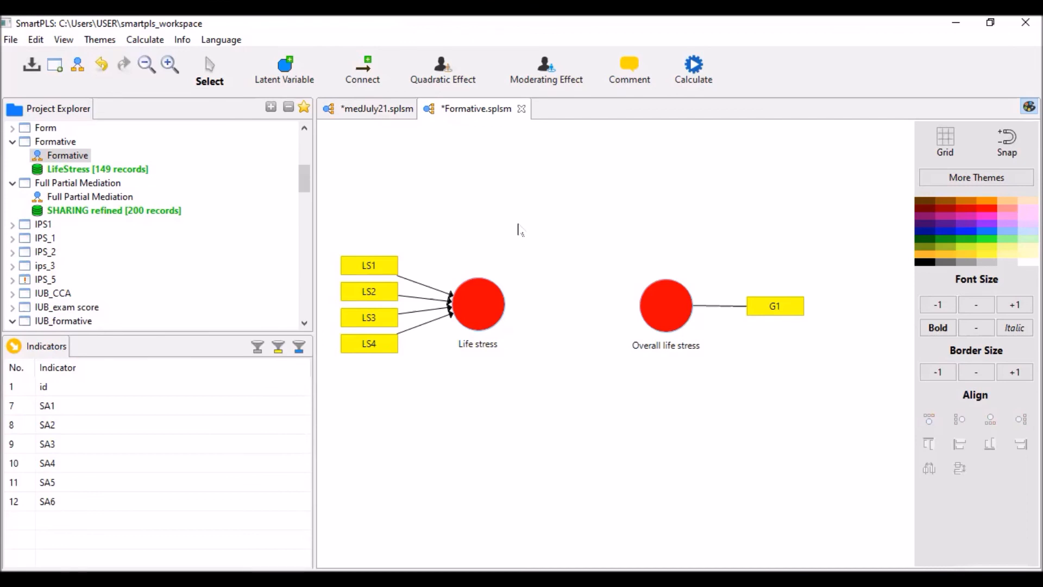
{"action": "left_click_drag", "start_coordinate": [330, 207], "coordinate": [575, 433]}
{"action": "left_click", "coordinate": [575, 433]}
{"action": "left_click", "coordinate": [480, 308]}
{"action": "left_click", "coordinate": [661, 301]}
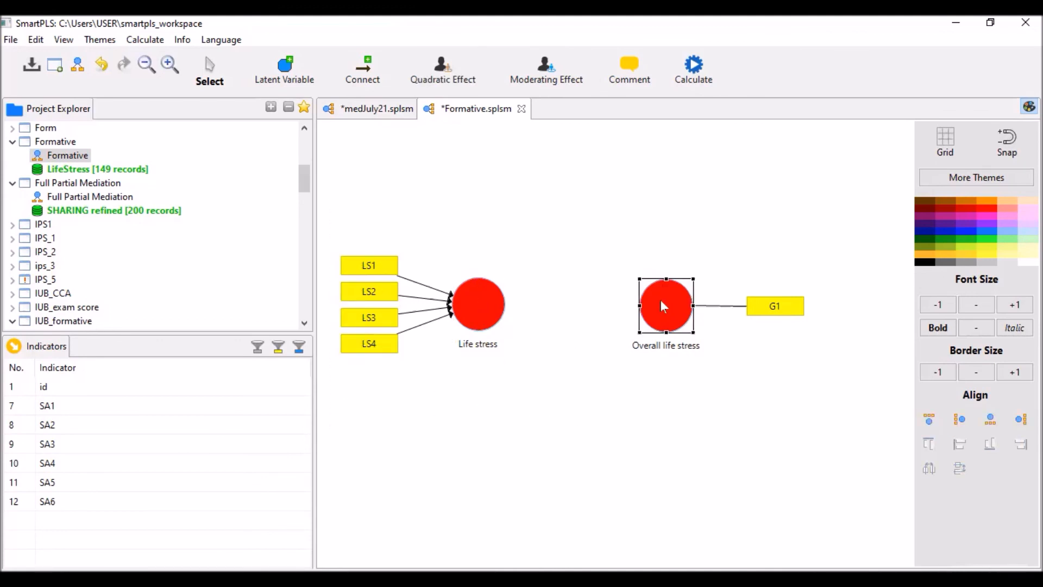
{"action": "left_click_drag", "start_coordinate": [610, 242], "coordinate": [825, 380]}
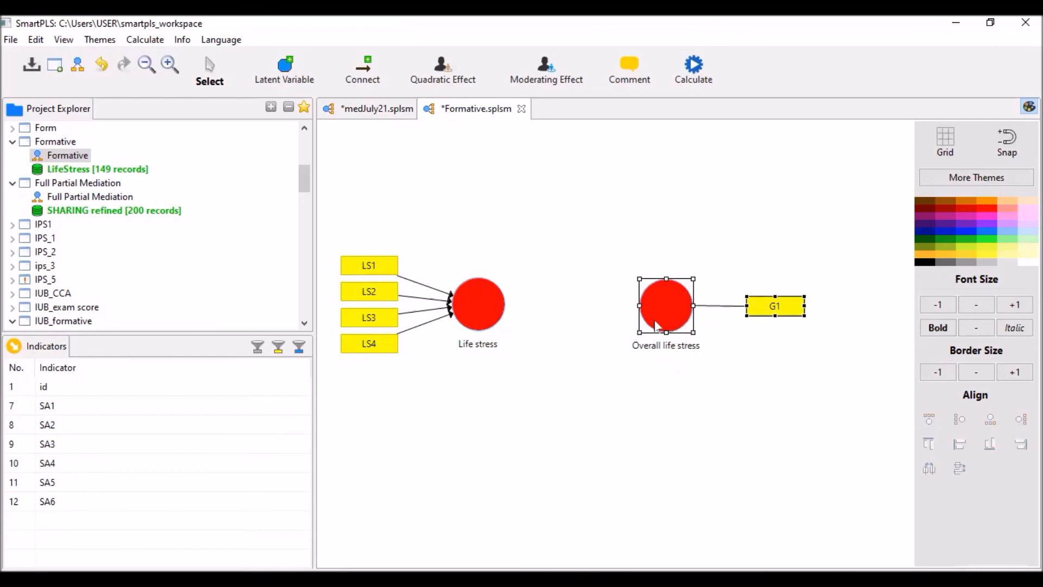
{"action": "left_click", "coordinate": [651, 302]}
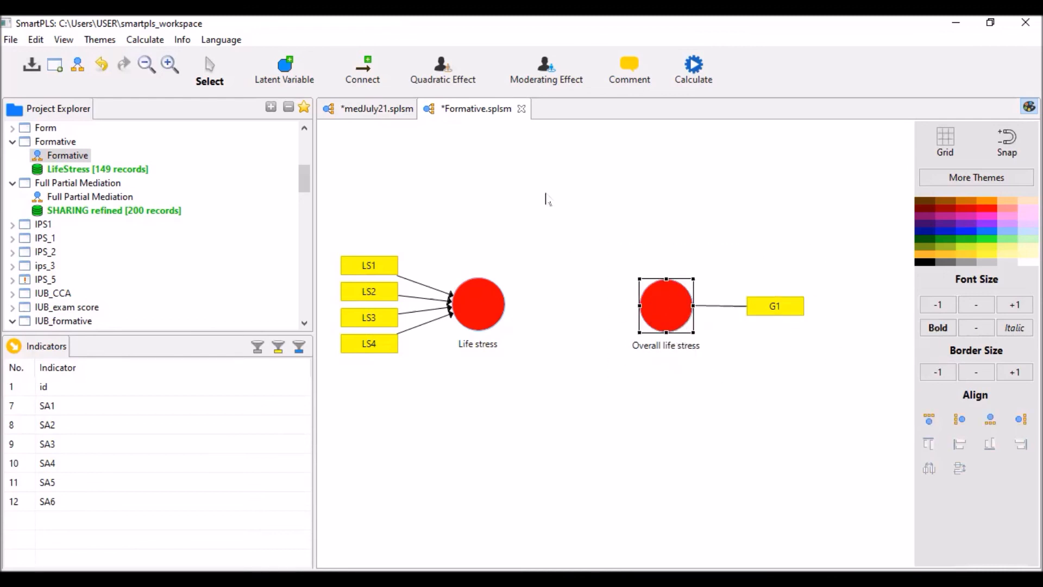
Connect the Life stress construct to the Overall life stress construct with a path.
{"action": "left_click", "coordinate": [358, 73]}
{"action": "left_click", "coordinate": [474, 308]}
{"action": "left_click", "coordinate": [667, 303]}
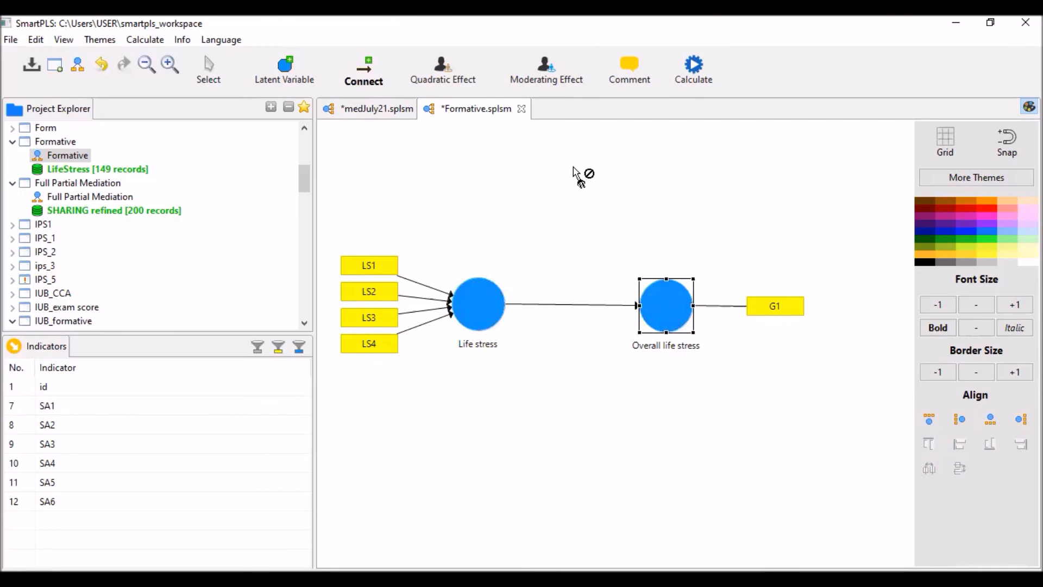
Run the PLS Algorithm with the Path weighting scheme, 300 maximum iterations and a full report, and check the Life stress path coefficient.
{"action": "left_click", "coordinate": [694, 65]}
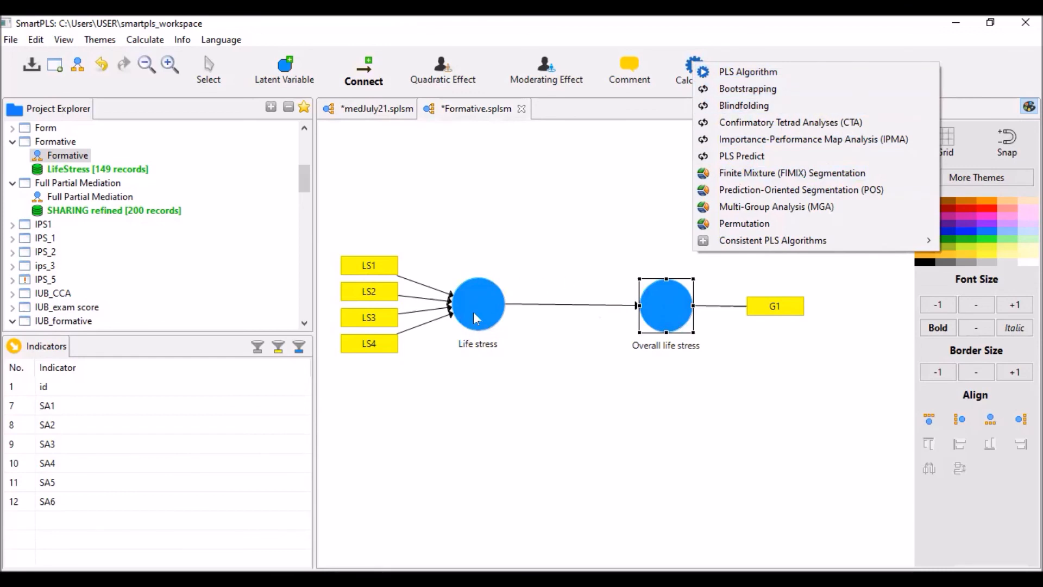
{"action": "left_click", "coordinate": [790, 73]}
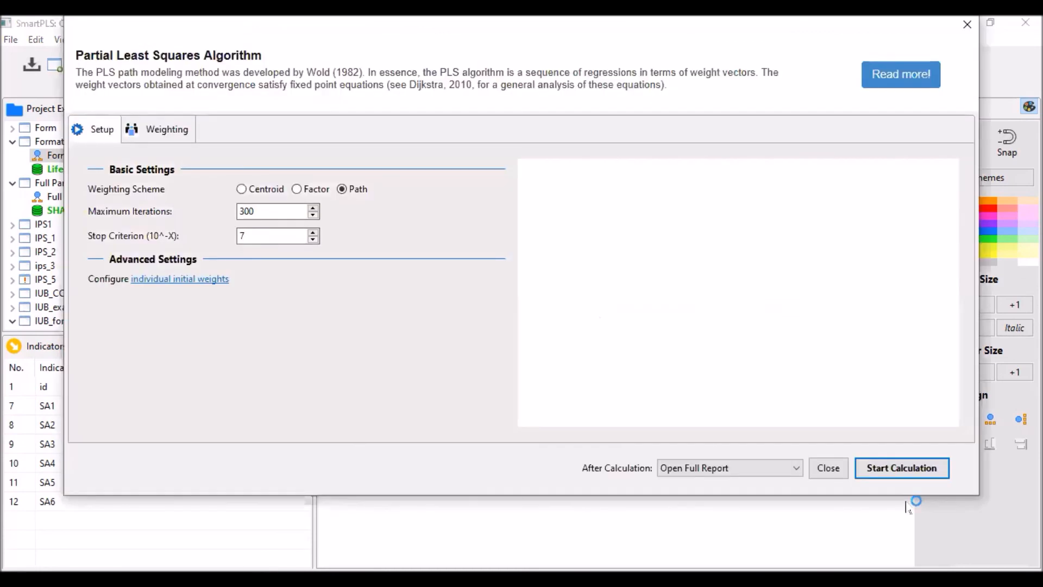
{"action": "left_click", "coordinate": [899, 468]}
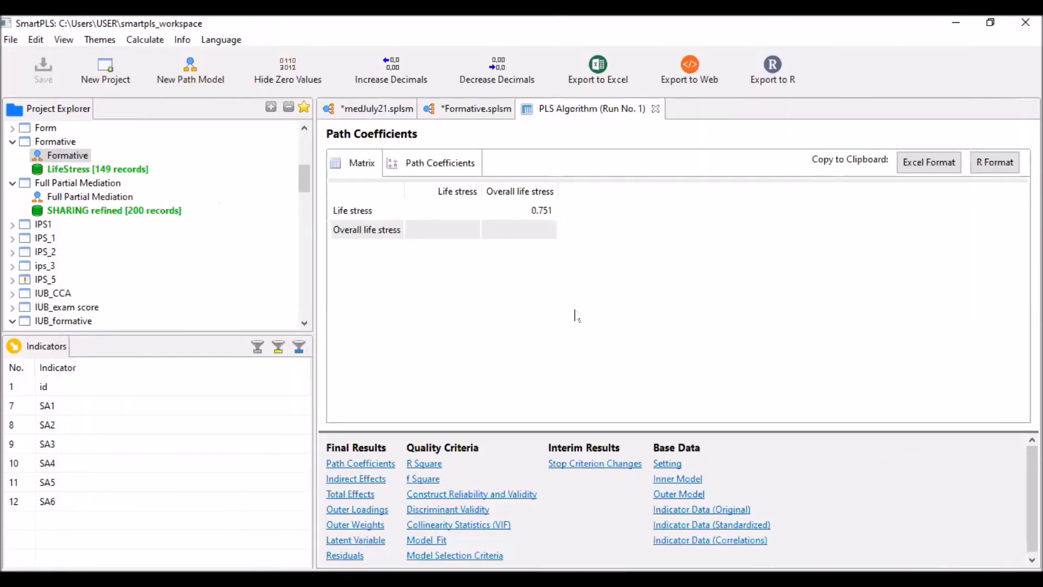
{"action": "left_click", "coordinate": [530, 218]}
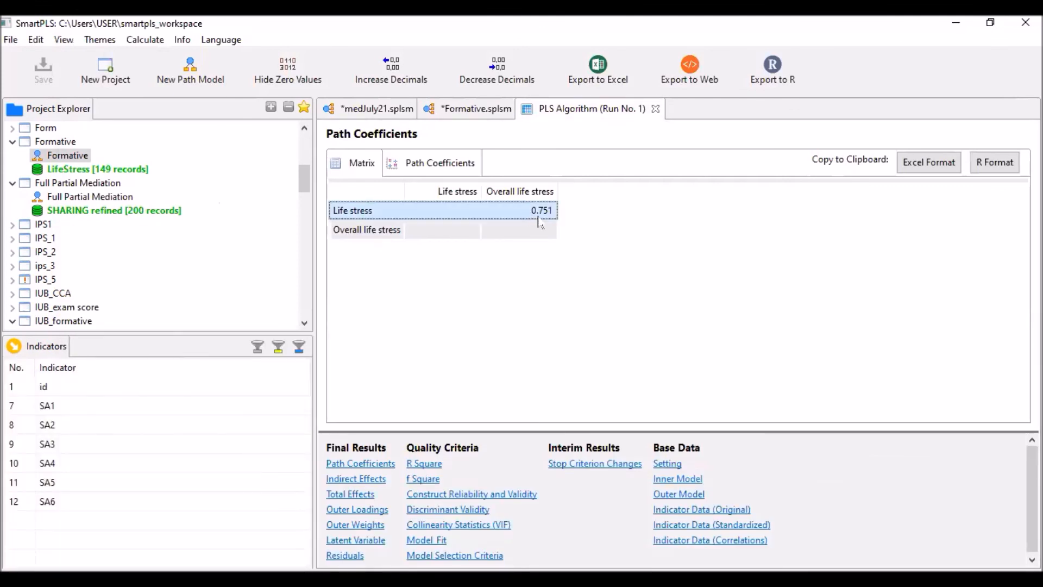
Nudge the Overall life stress construct back in line with Life stress in the Formative model and save the model.
{"action": "left_click", "coordinate": [467, 111]}
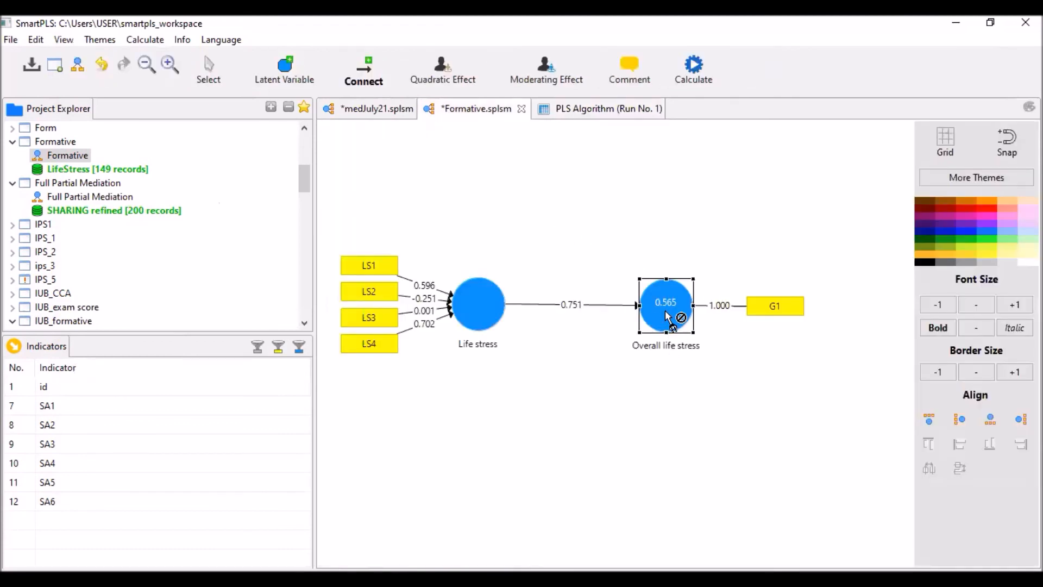
{"action": "left_click", "coordinate": [209, 69]}
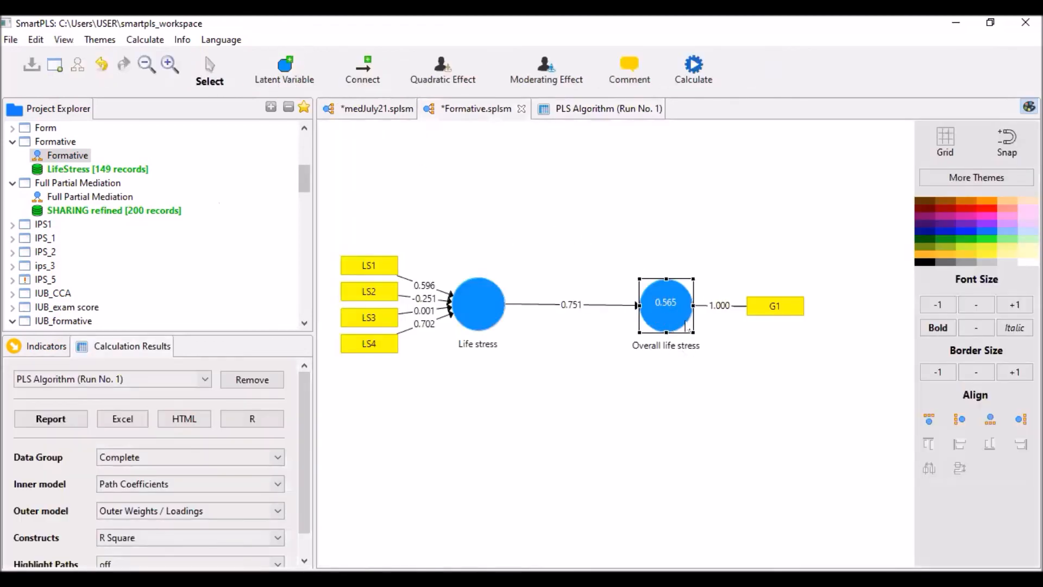
{"action": "left_click_drag", "start_coordinate": [671, 305], "coordinate": [666, 299]}
{"action": "left_click", "coordinate": [472, 314]}
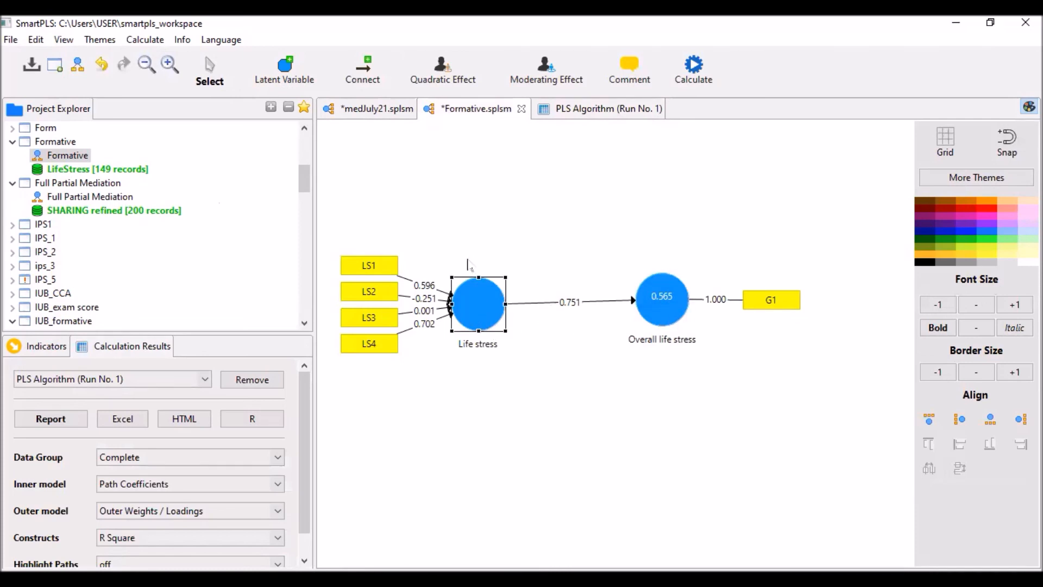
{"action": "left_click", "coordinate": [660, 305]}
{"action": "left_click_drag", "start_coordinate": [661, 314], "coordinate": [661, 321]}
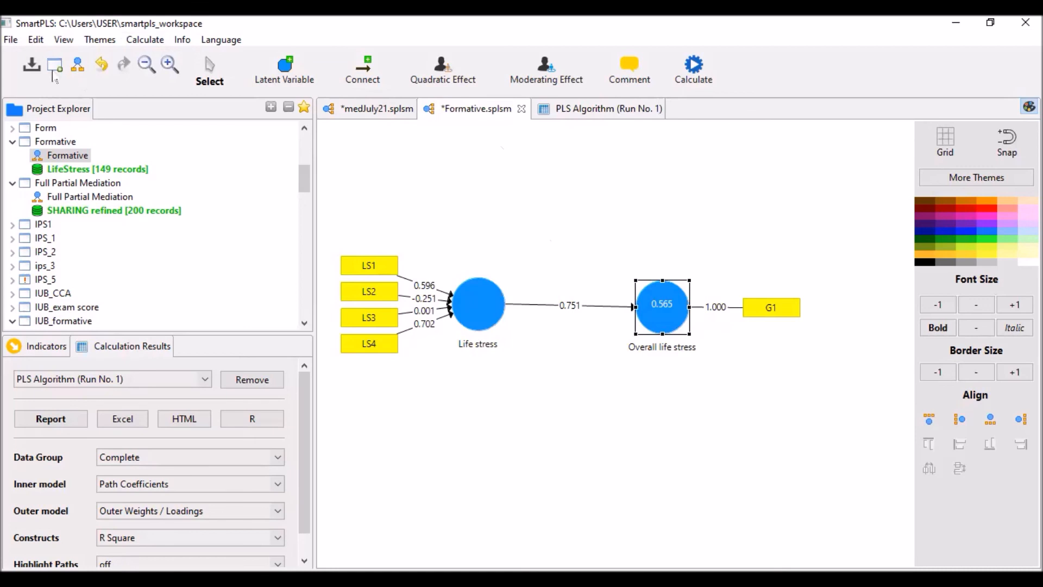
{"action": "left_click", "coordinate": [33, 67]}
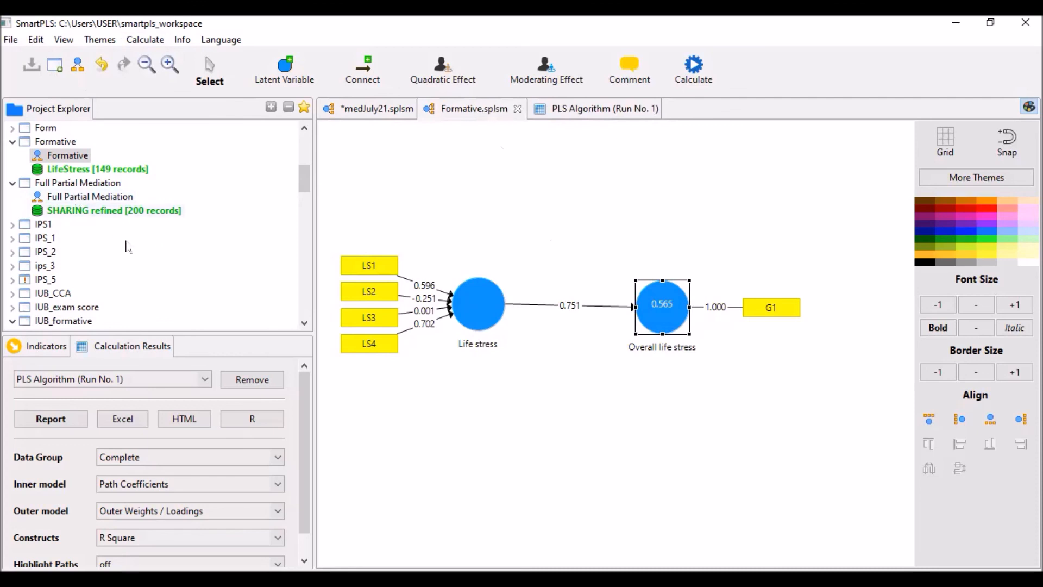
Duplicate the Formative model within its project under the name "Final model".
{"action": "right_click", "coordinate": [66, 162]}
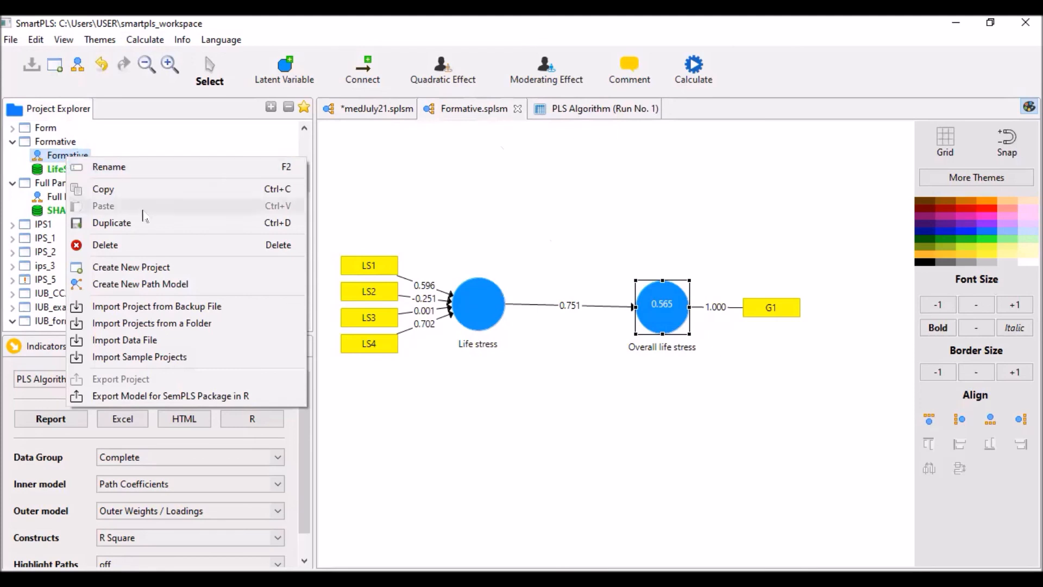
{"action": "left_click", "coordinate": [178, 228]}
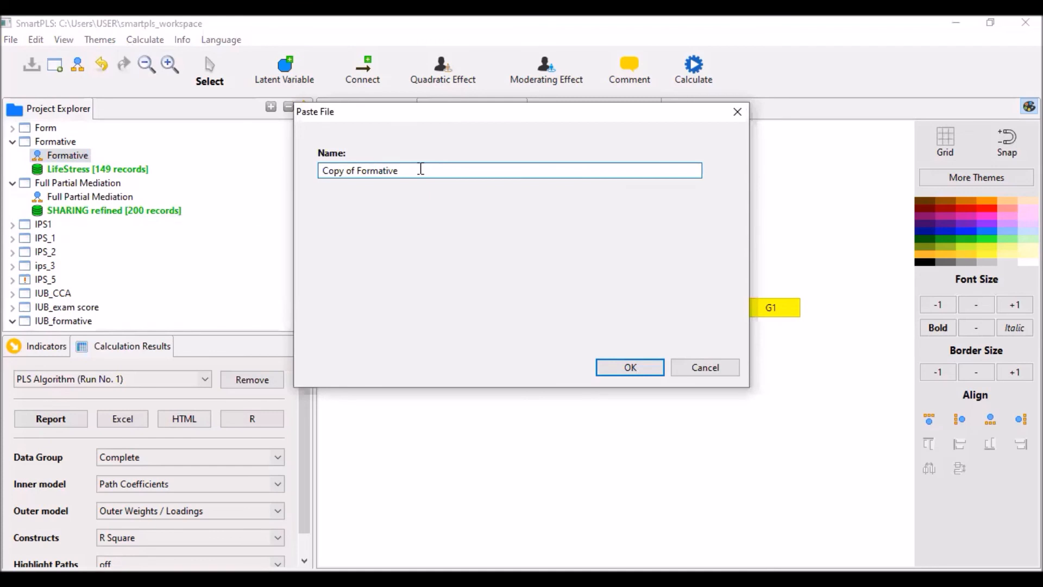
{"action": "left_click_drag", "start_coordinate": [421, 169], "coordinate": [319, 180]}
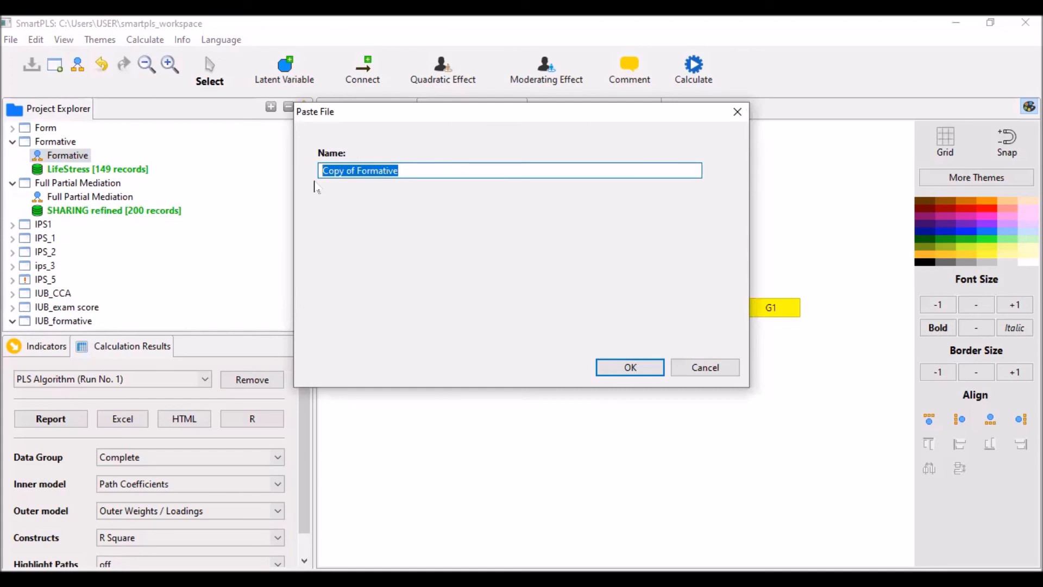
{"action": "type", "text": "Final model"}
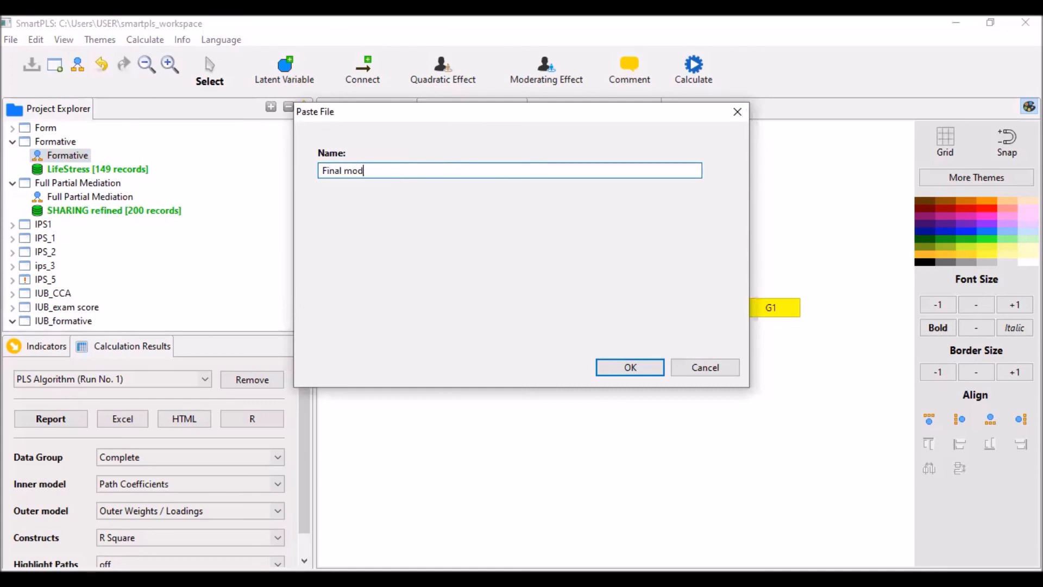
{"action": "left_click", "coordinate": [630, 367]}
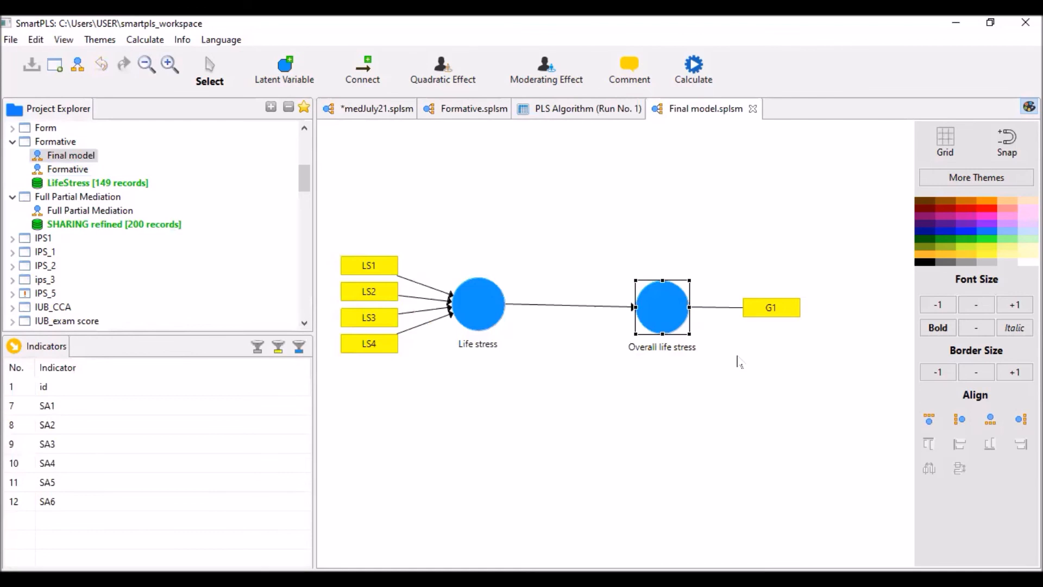
Replace the Overall life stress construct in Final model with a new construct built from indicators SA1 to SA4.
{"action": "key", "text": "Delete"}
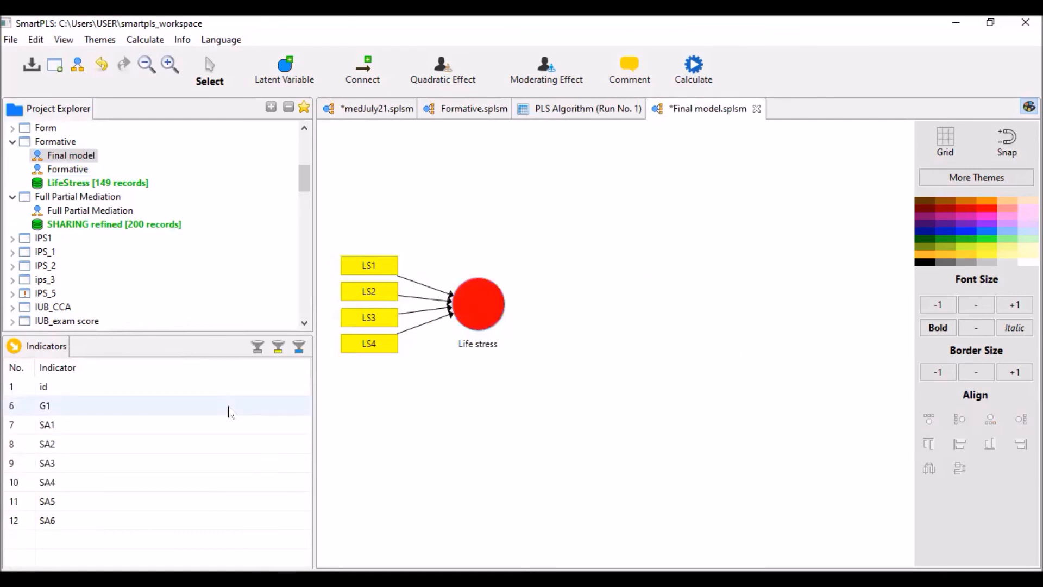
{"action": "left_click", "coordinate": [65, 429]}
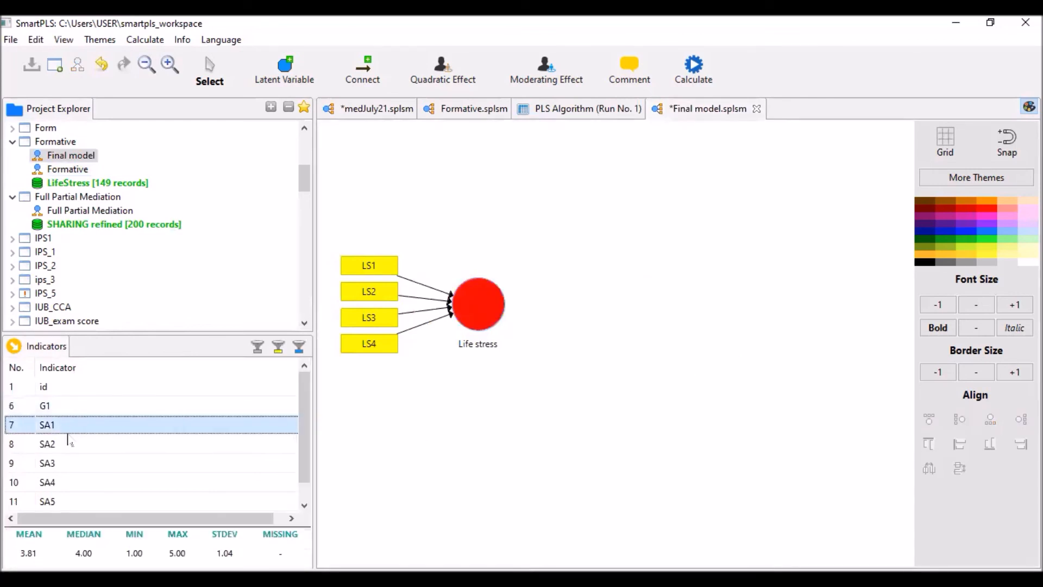
{"action": "scroll", "coordinate": [68, 438], "scroll_direction": "down", "scroll_amount": 1}
{"action": "scroll", "coordinate": [69, 441], "scroll_direction": "up", "scroll_amount": 1}
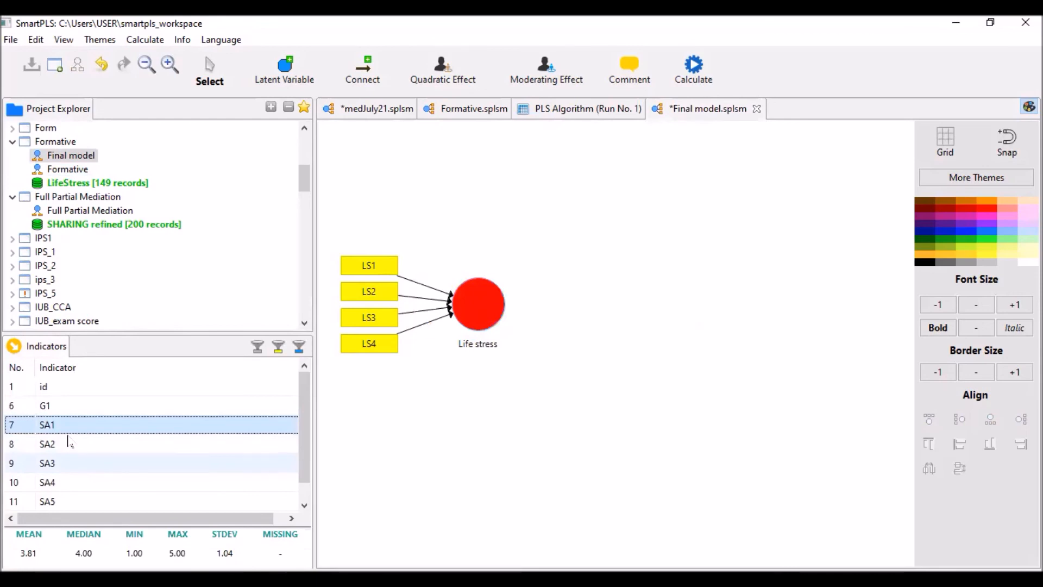
{"action": "scroll", "coordinate": [68, 442], "scroll_direction": "down", "scroll_amount": 1}
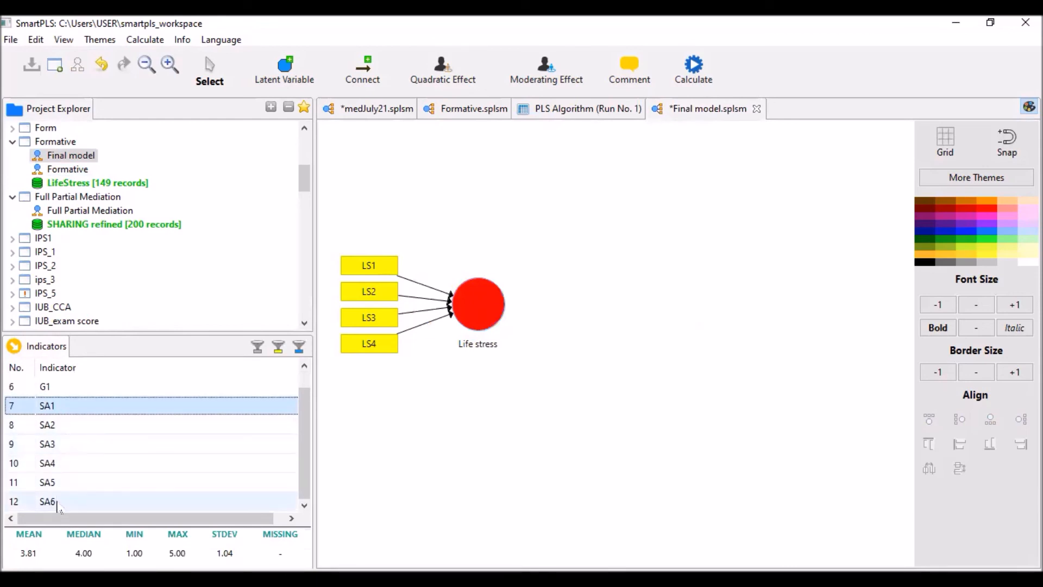
{"action": "left_click", "coordinate": [73, 462], "text": "shift"}
{"action": "left_click_drag", "start_coordinate": [73, 462], "coordinate": [706, 319]}
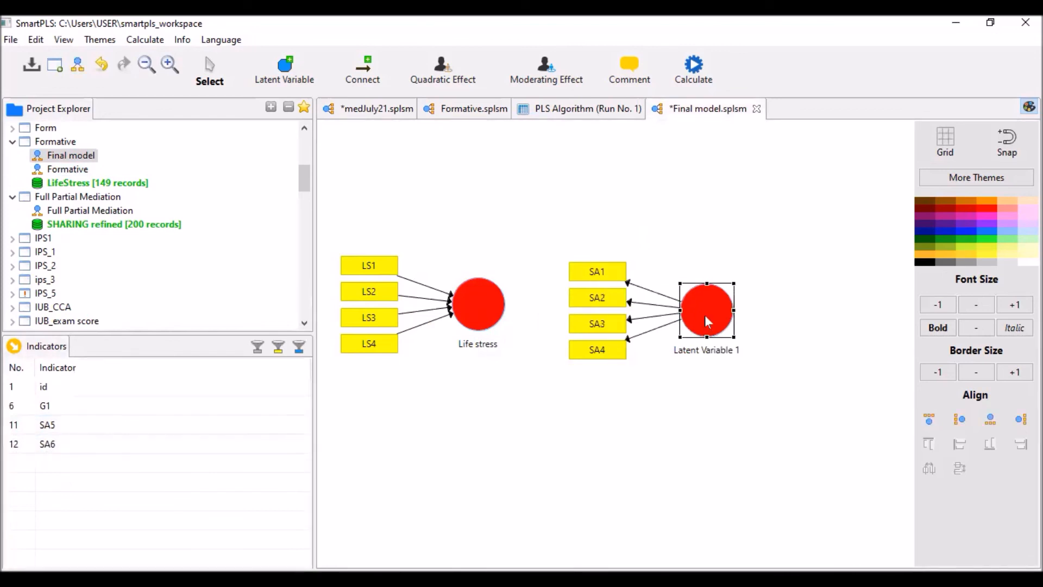
Align the SA1 to SA4 indicators to the right of their construct and connect Life stress to it.
{"action": "right_click", "coordinate": [706, 316]}
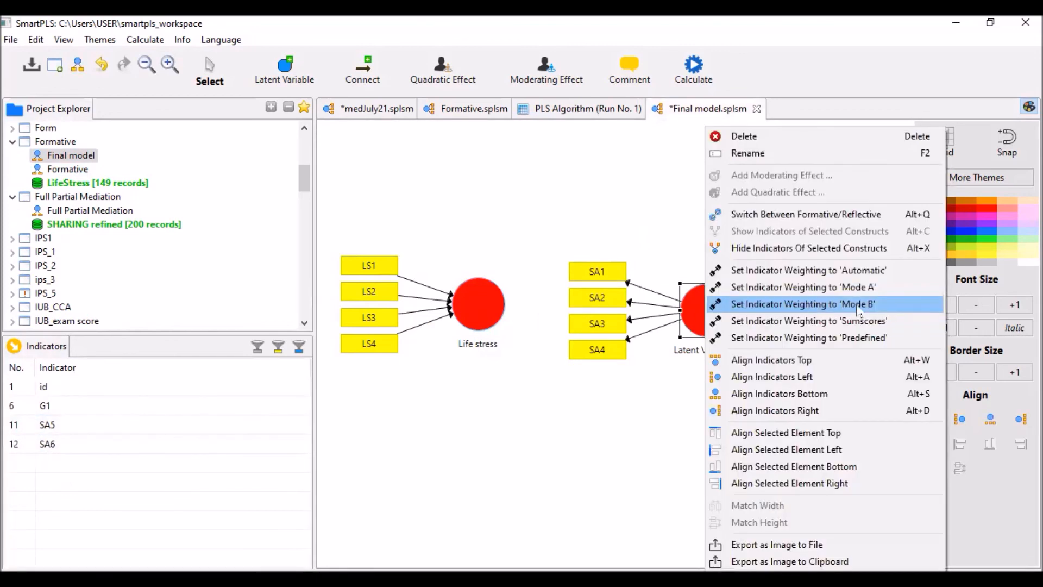
{"action": "left_click", "coordinate": [841, 412]}
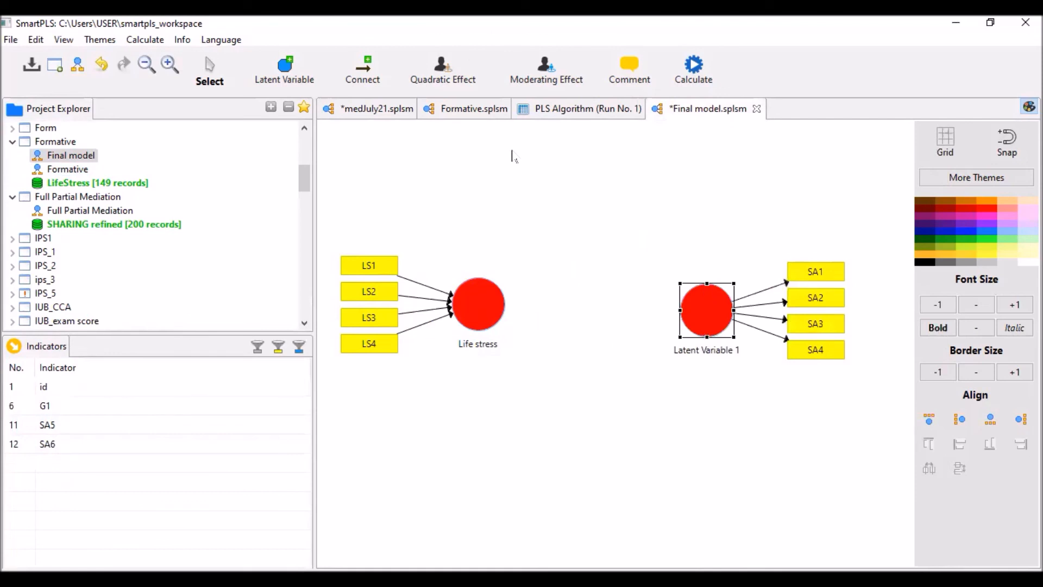
{"action": "left_click", "coordinate": [363, 69]}
{"action": "left_click", "coordinate": [472, 301]}
{"action": "left_click", "coordinate": [682, 325]}
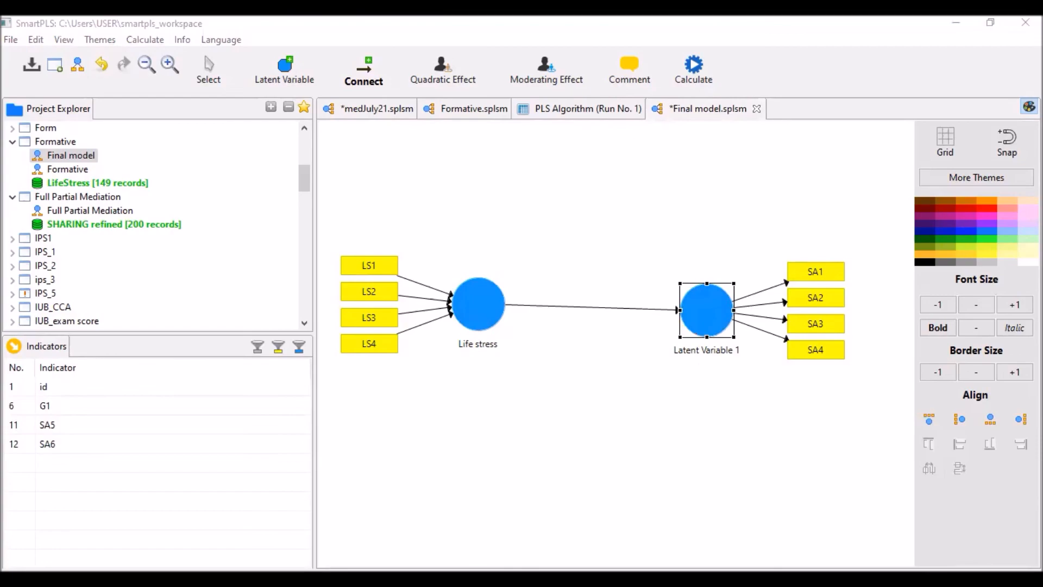
Switch to the PLS-SEM reporting PDF in Adobe Acrobat Reader and review the redundancy analysis and collinearity (VIF) criteria for formative measurement models.
{"action": "key", "text": "alt+Tab"}
{"action": "left_click", "coordinate": [417, 295]}
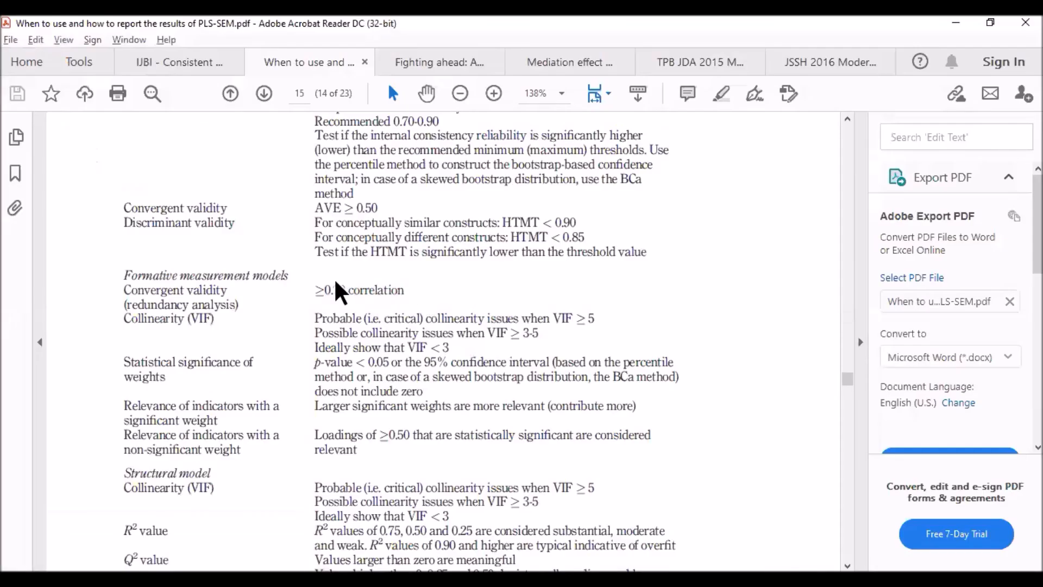
{"action": "triple_click", "coordinate": [339, 294]}
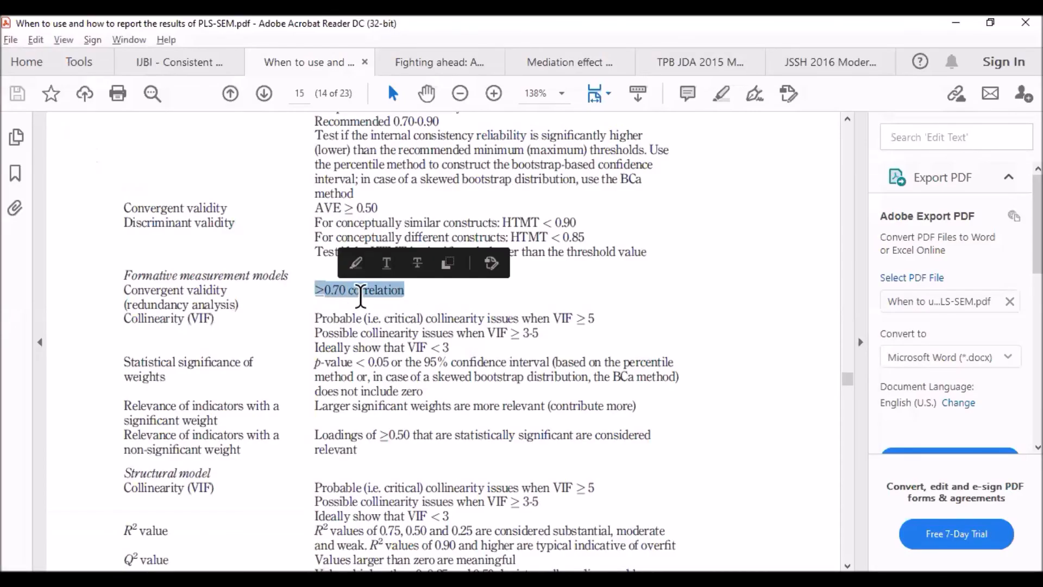
{"action": "left_click", "coordinate": [360, 294]}
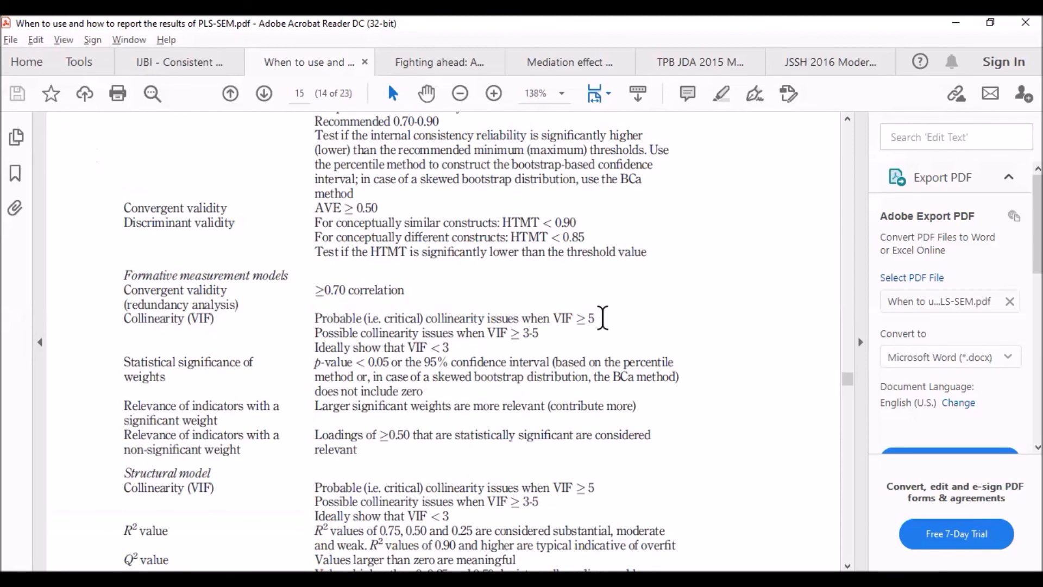
{"action": "left_click_drag", "start_coordinate": [599, 318], "coordinate": [553, 319]}
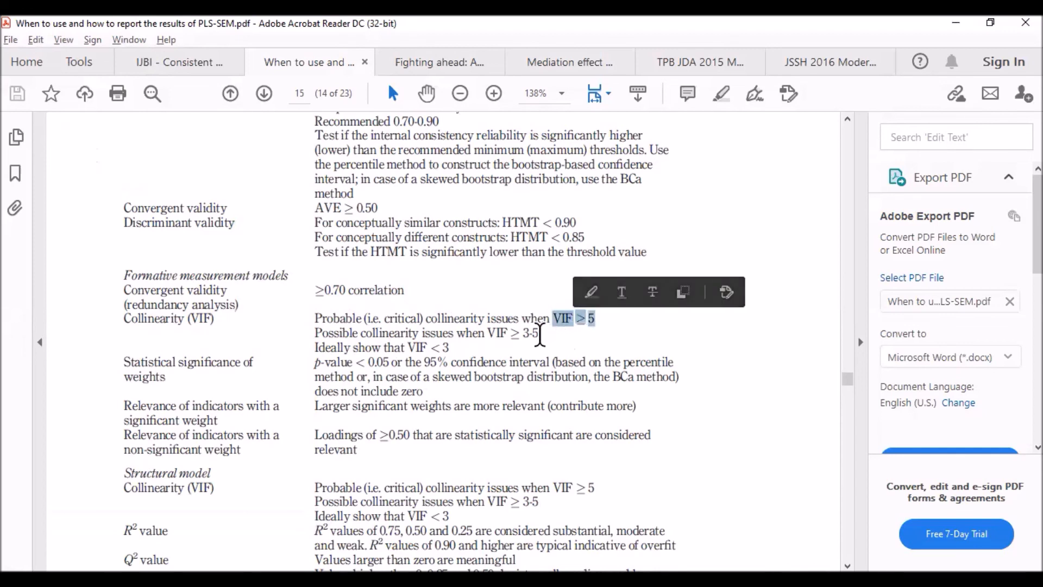
{"action": "left_click_drag", "start_coordinate": [462, 347], "coordinate": [336, 319]}
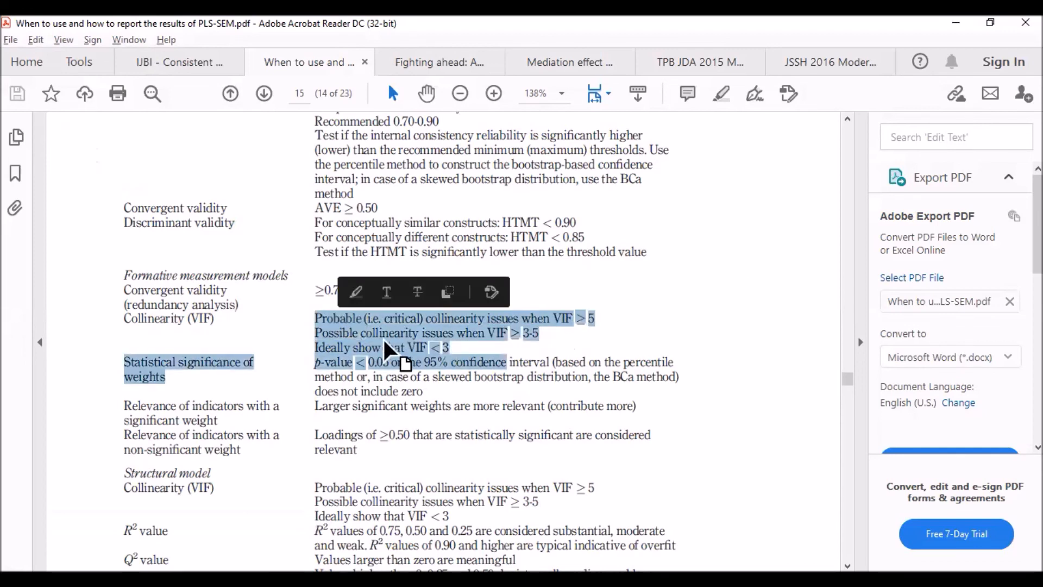
{"action": "left_click", "coordinate": [405, 350]}
{"action": "left_click_drag", "start_coordinate": [454, 333], "coordinate": [342, 320]}
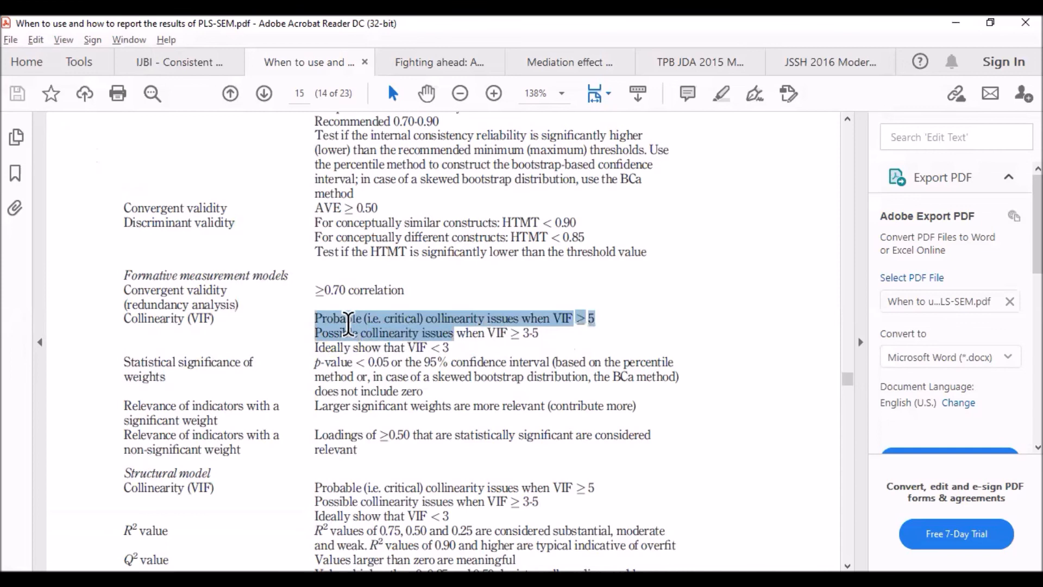
{"action": "left_click", "coordinate": [371, 334]}
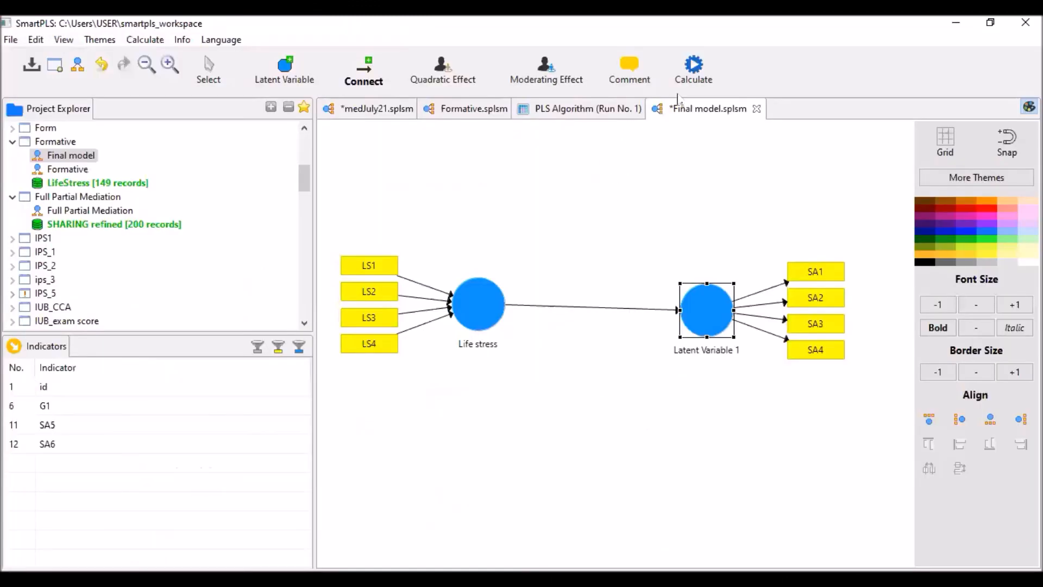
Run the PLS Algorithm on Final model with the Path weighting scheme and show its outer and inner collinearity statistics (VIF).
{"action": "left_click", "coordinate": [695, 69]}
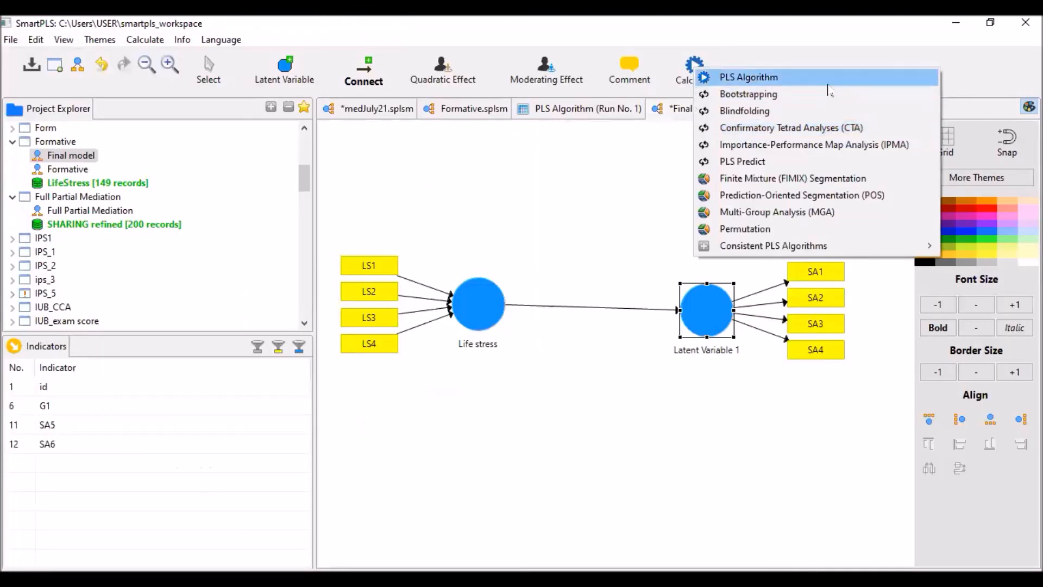
{"action": "left_click", "coordinate": [828, 81]}
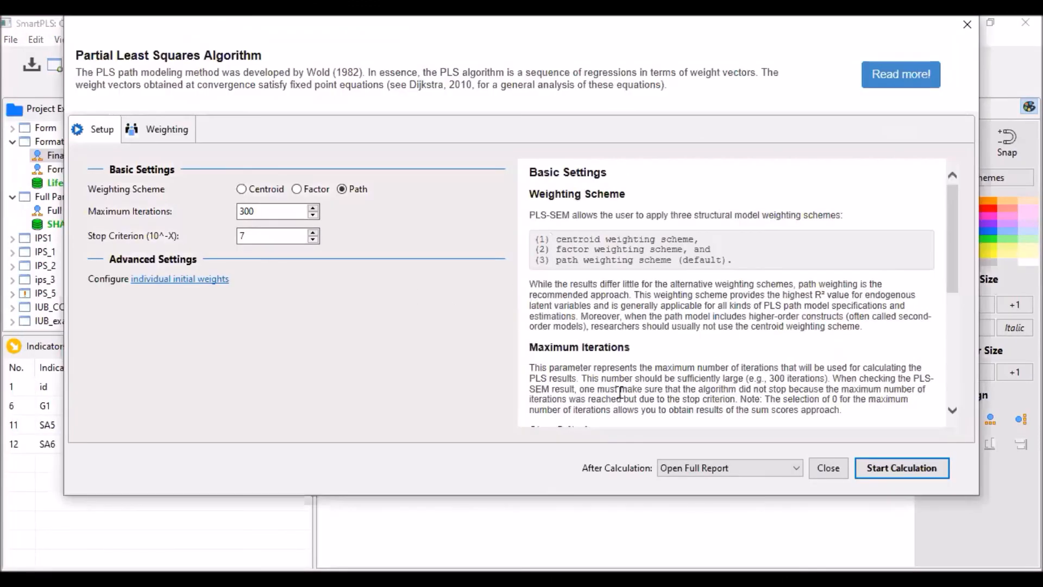
{"action": "left_click", "coordinate": [894, 473]}
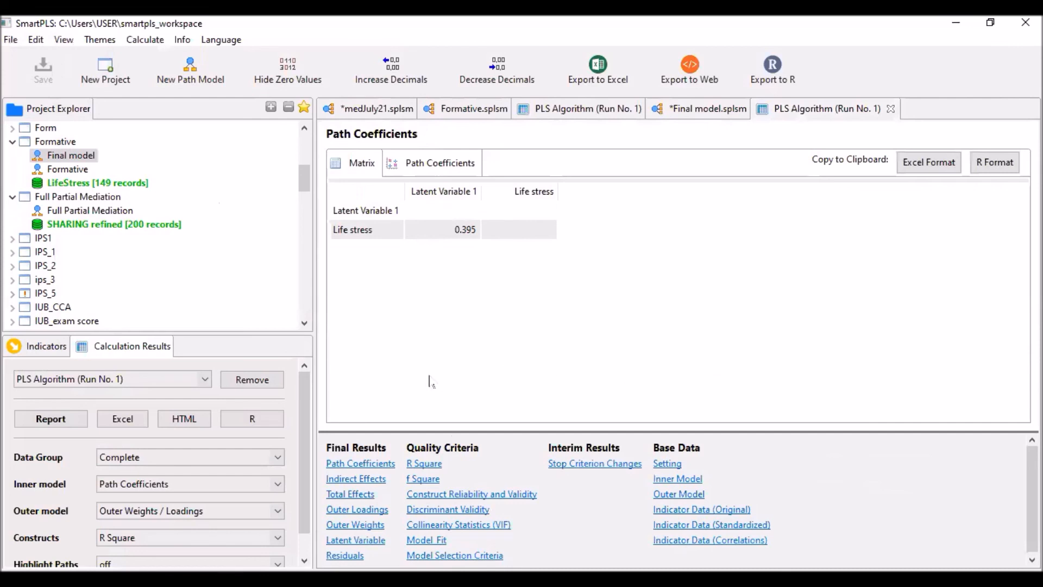
{"action": "left_click", "coordinate": [465, 529]}
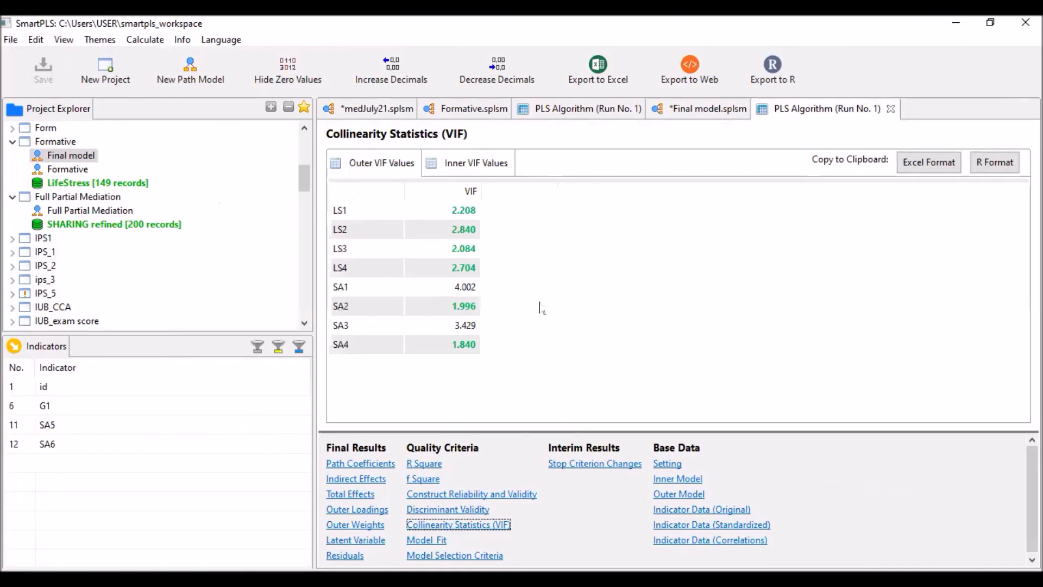
{"action": "left_click", "coordinate": [489, 173]}
{"action": "left_click", "coordinate": [367, 166]}
Return to the Final model diagram and examine the formative indicators LS1 to LS4 of Life stress.
{"action": "left_click", "coordinate": [719, 114]}
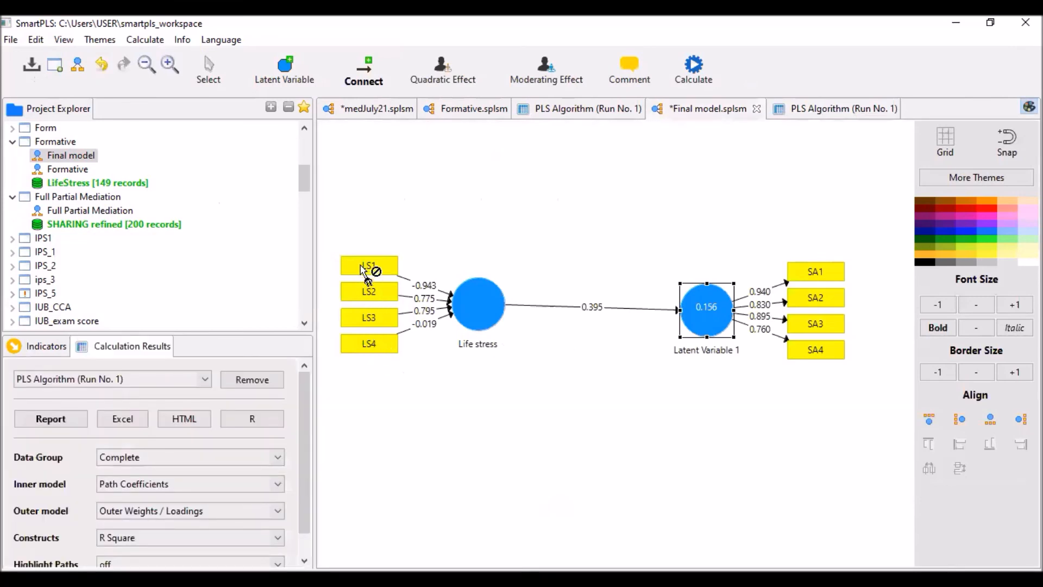
{"action": "left_click", "coordinate": [378, 268]}
{"action": "left_click", "coordinate": [366, 296]}
{"action": "left_click", "coordinate": [375, 322]}
{"action": "left_click", "coordinate": [379, 345]}
{"action": "left_click", "coordinate": [370, 270]}
{"action": "left_click", "coordinate": [376, 296]}
{"action": "left_click", "coordinate": [380, 320]}
{"action": "left_click", "coordinate": [380, 346]}
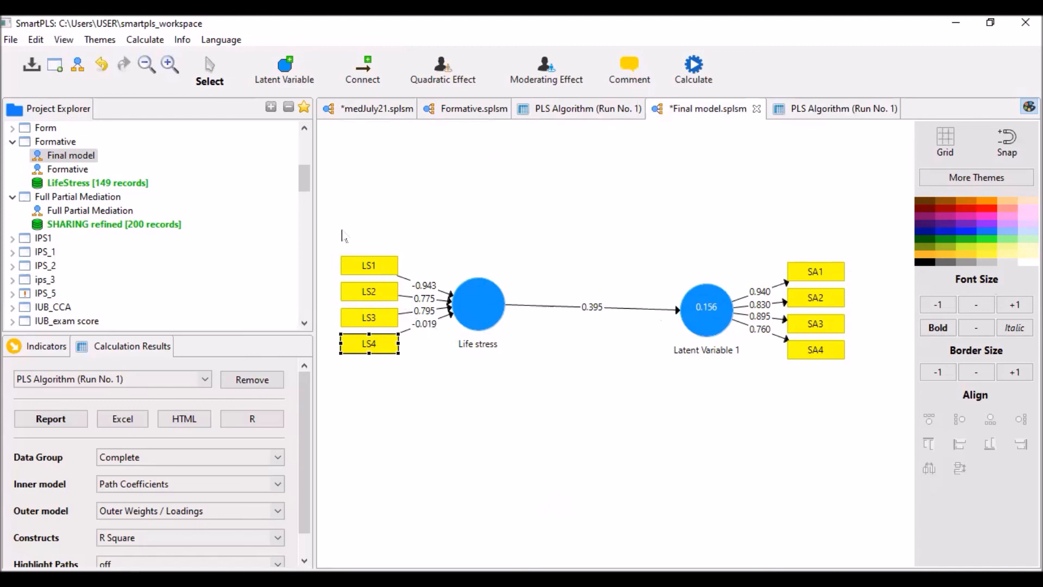
Examine the outer weights on the paths from LS1 to LS4 into Life stress.
{"action": "left_click_drag", "start_coordinate": [337, 235], "coordinate": [512, 383]}
{"action": "left_click", "coordinate": [426, 284]}
{"action": "left_click", "coordinate": [425, 297]}
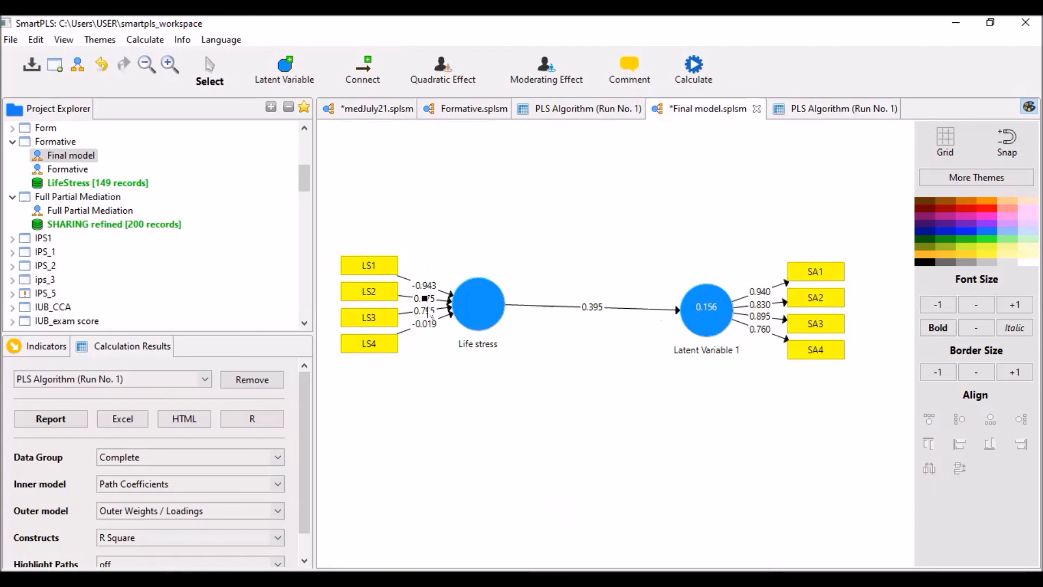
{"action": "left_click", "coordinate": [428, 325]}
{"action": "left_click", "coordinate": [425, 285]}
{"action": "left_click", "coordinate": [427, 300]}
{"action": "left_click", "coordinate": [425, 313]}
{"action": "left_click", "coordinate": [427, 325]}
{"action": "left_click_drag", "start_coordinate": [331, 232], "coordinate": [411, 386]}
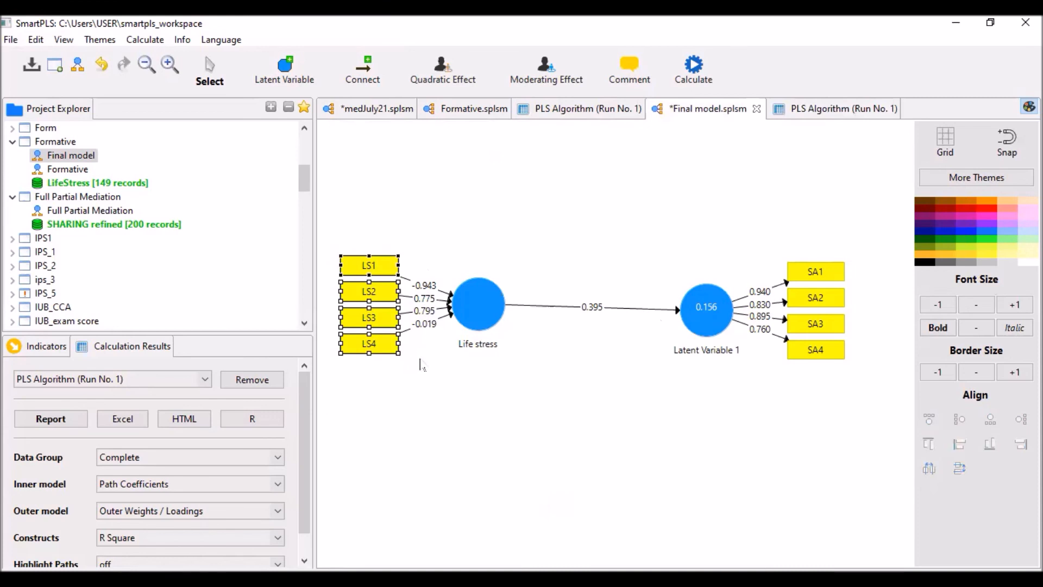
{"action": "left_click", "coordinate": [420, 361]}
{"action": "left_click_drag", "start_coordinate": [331, 228], "coordinate": [421, 392]}
{"action": "left_click", "coordinate": [409, 381]}
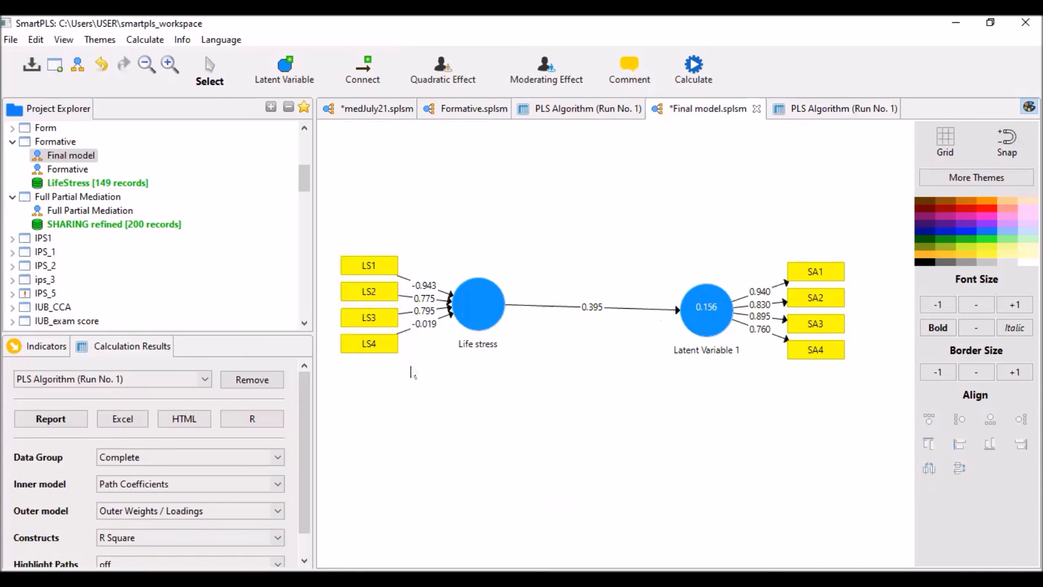
Recheck the Final model's VIF values, then review the collinearity and weight-significance criteria in the PLS-SEM reporting PDF in Adobe Acrobat Reader.
{"action": "left_click", "coordinate": [829, 115]}
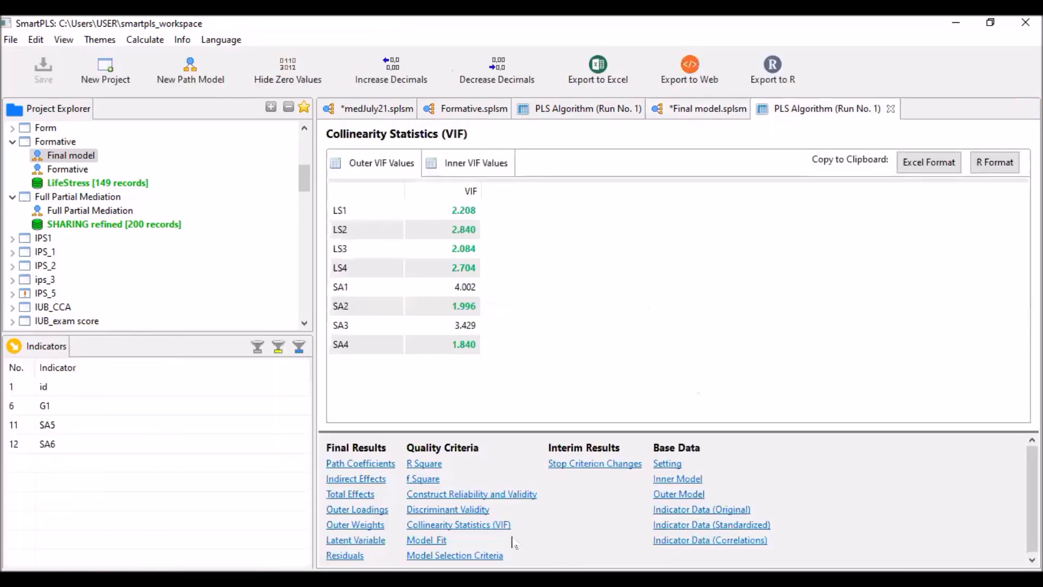
{"action": "left_click", "coordinate": [500, 526]}
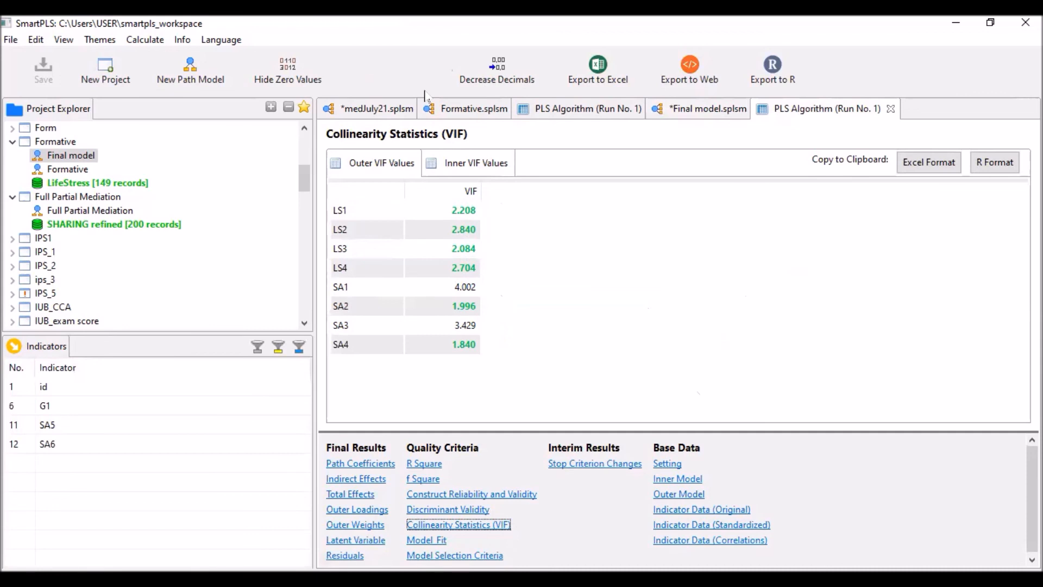
{"action": "key", "text": "alt+Tab"}
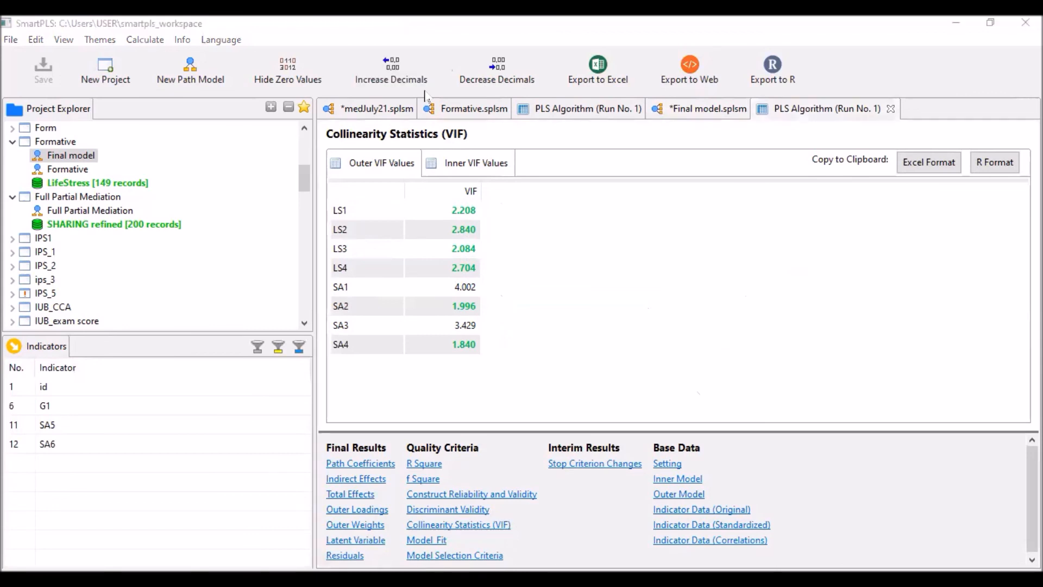
{"action": "left_click_drag", "start_coordinate": [315, 361], "coordinate": [430, 383]}
{"action": "left_click", "coordinate": [379, 347]}
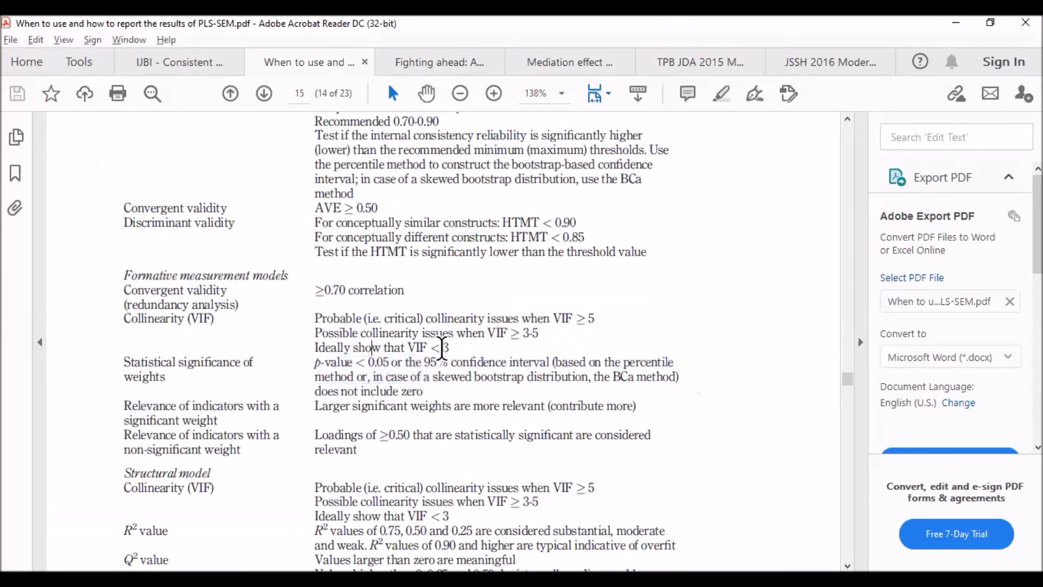
{"action": "left_click_drag", "start_coordinate": [457, 332], "coordinate": [316, 319]}
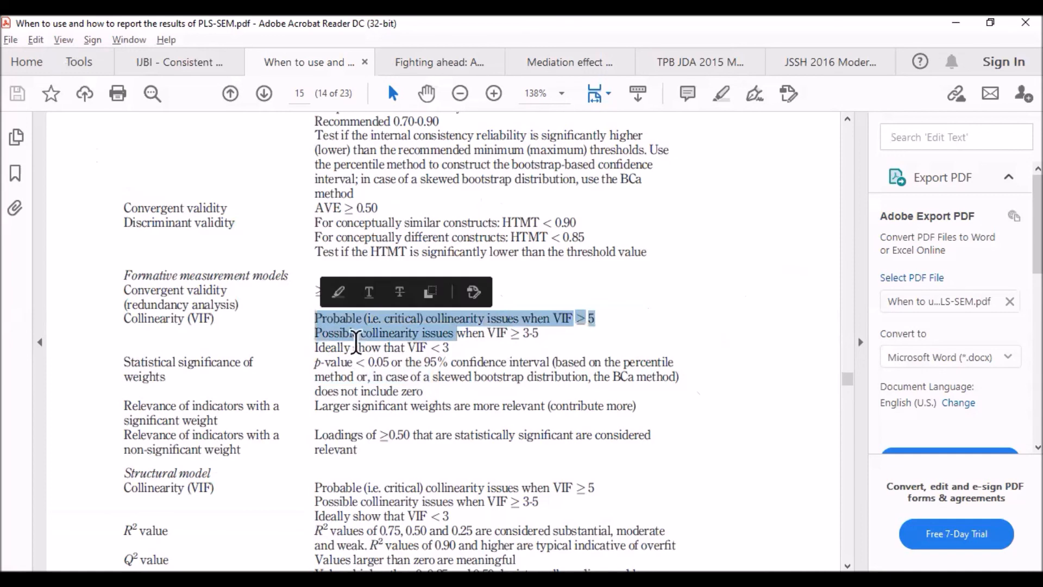
{"action": "left_click", "coordinate": [356, 341]}
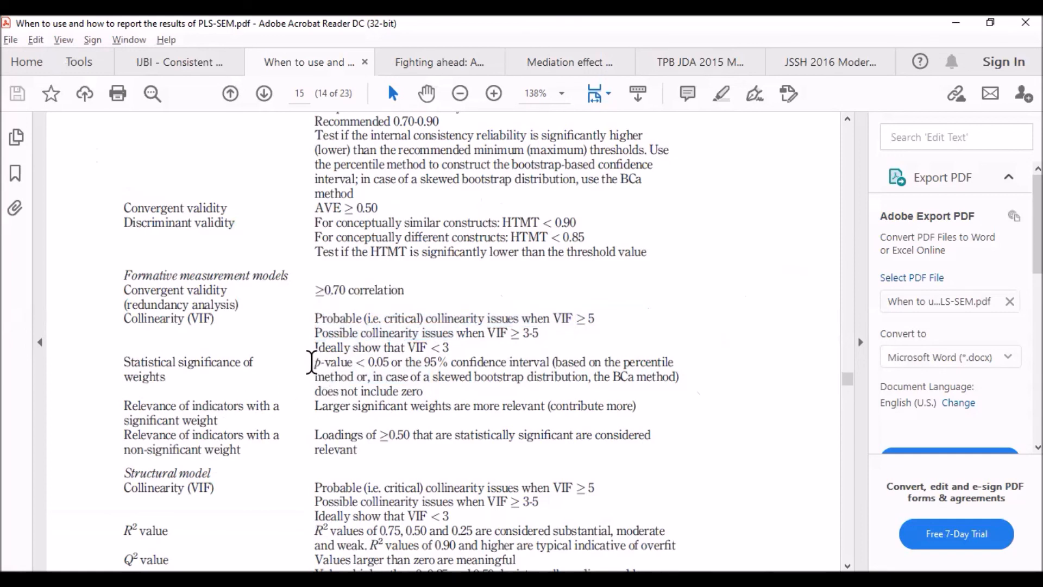
{"action": "left_click_drag", "start_coordinate": [314, 362], "coordinate": [425, 390]}
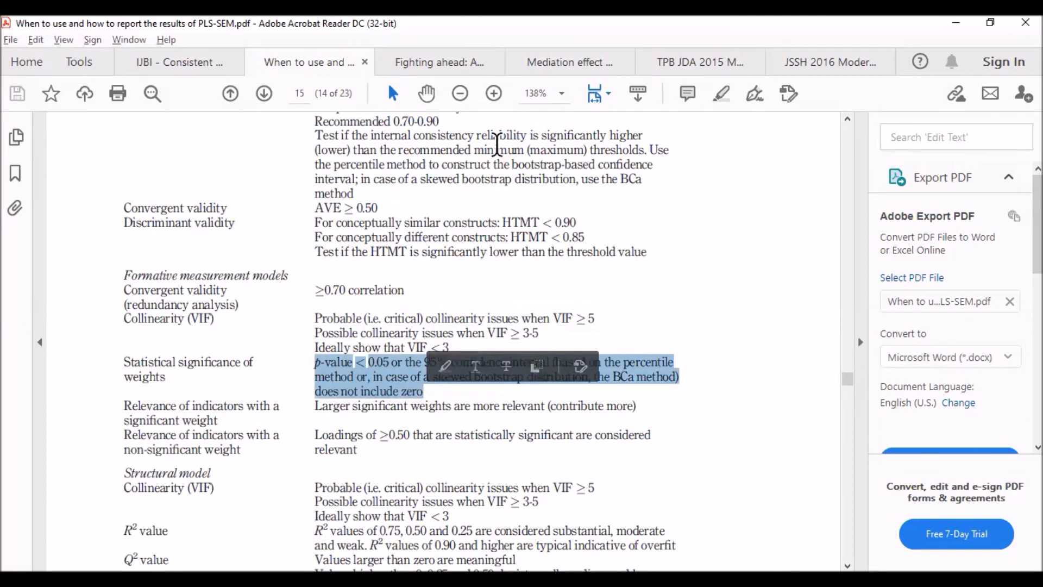
Switch back to SmartPLS and bootstrap Final model with 500 subsamples, basic results, BCa intervals and a two-tailed test at 0.05.
{"action": "key", "text": "alt+Tab"}
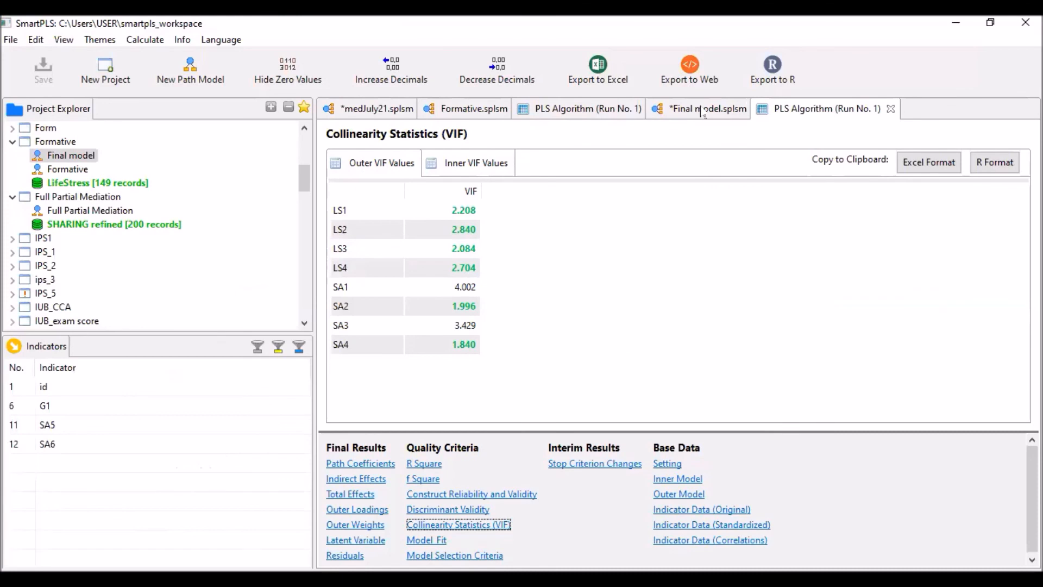
{"action": "left_click", "coordinate": [704, 110]}
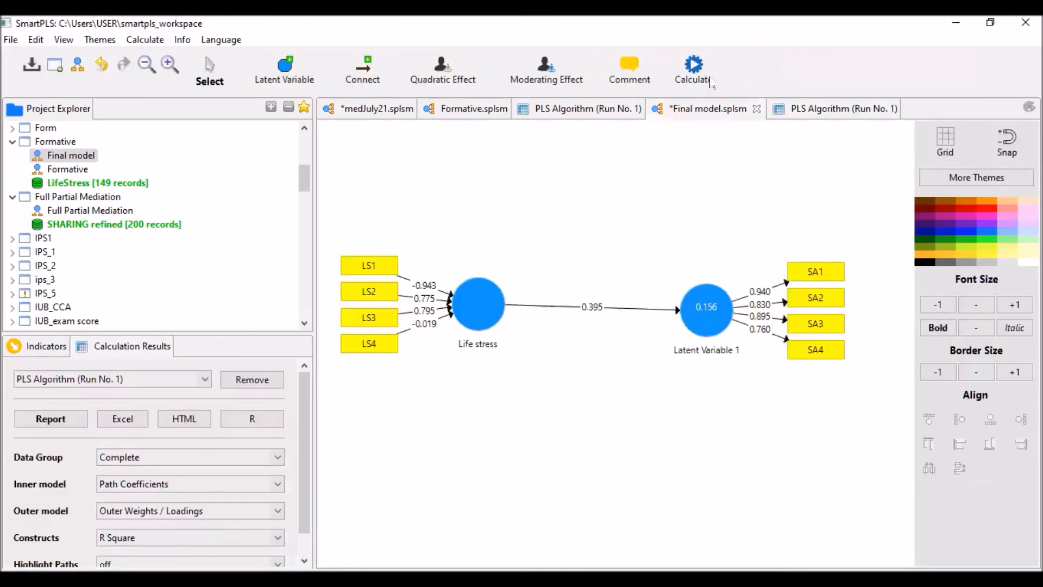
{"action": "left_click", "coordinate": [694, 66]}
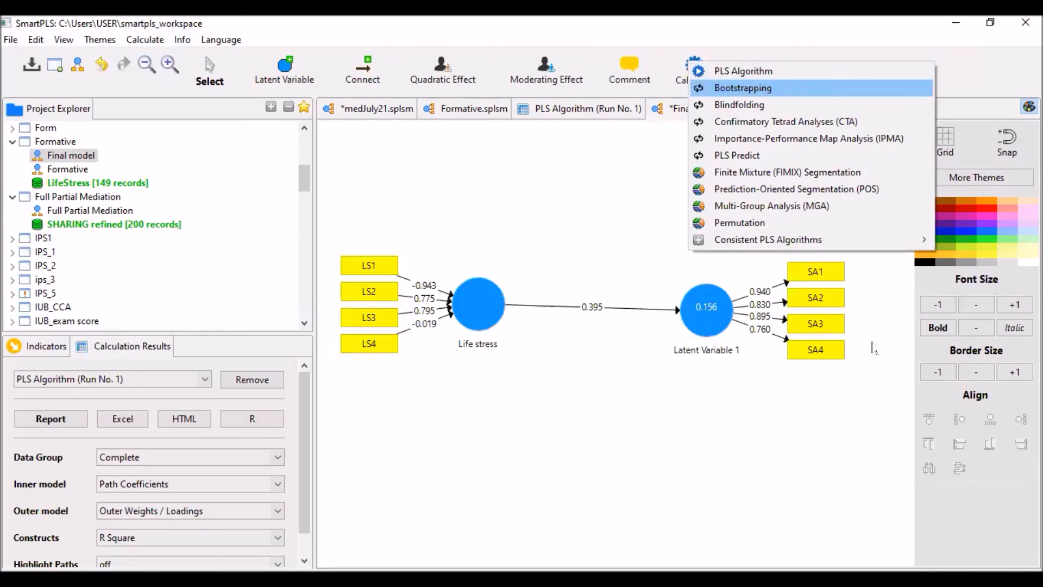
{"action": "left_click", "coordinate": [766, 90]}
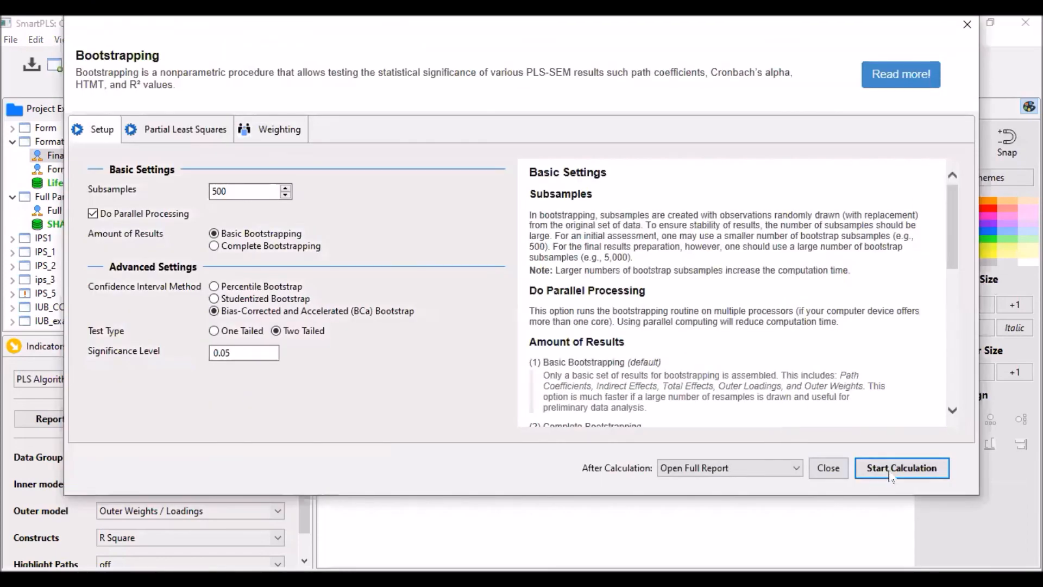
{"action": "left_click", "coordinate": [896, 473]}
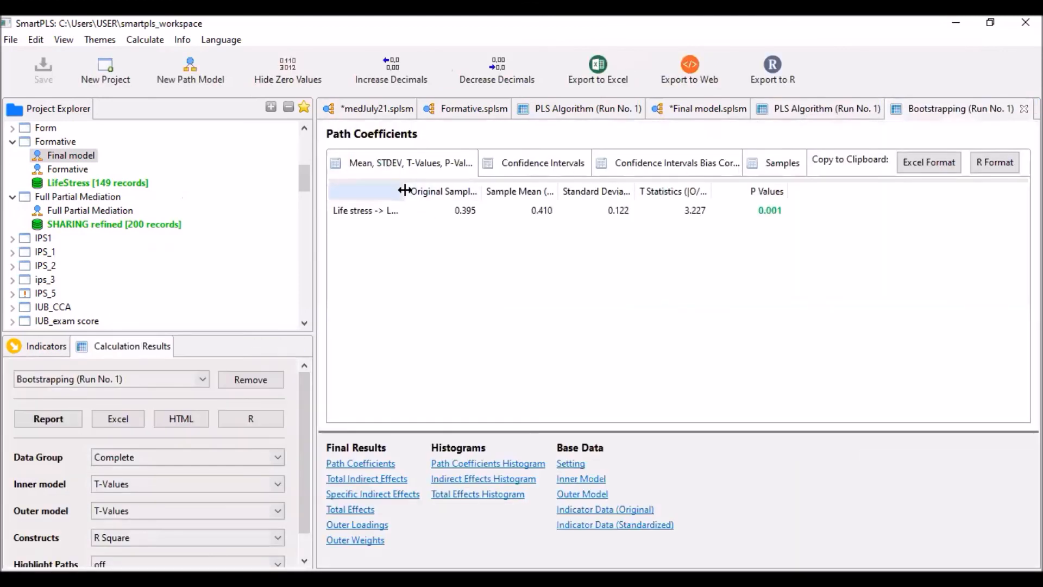
Review the bootstrapped path coefficient and the outer weights table, widening the label columns to read the full path names.
{"action": "left_click_drag", "start_coordinate": [451, 201], "coordinate": [499, 202]}
{"action": "left_click", "coordinate": [439, 217]}
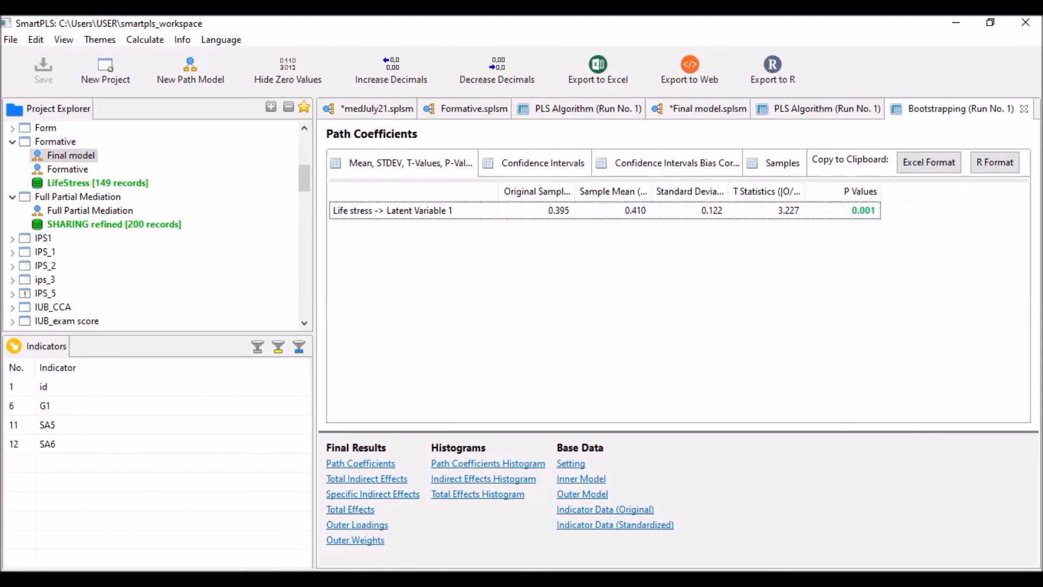
{"action": "left_click", "coordinate": [356, 540]}
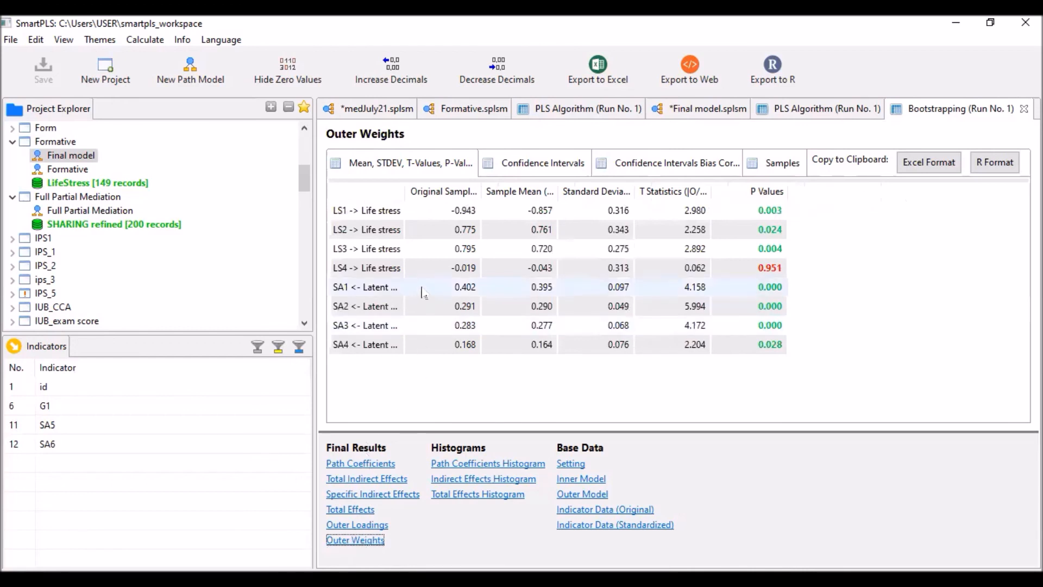
{"action": "left_click_drag", "start_coordinate": [405, 192], "coordinate": [478, 192]}
{"action": "left_click", "coordinate": [416, 211]}
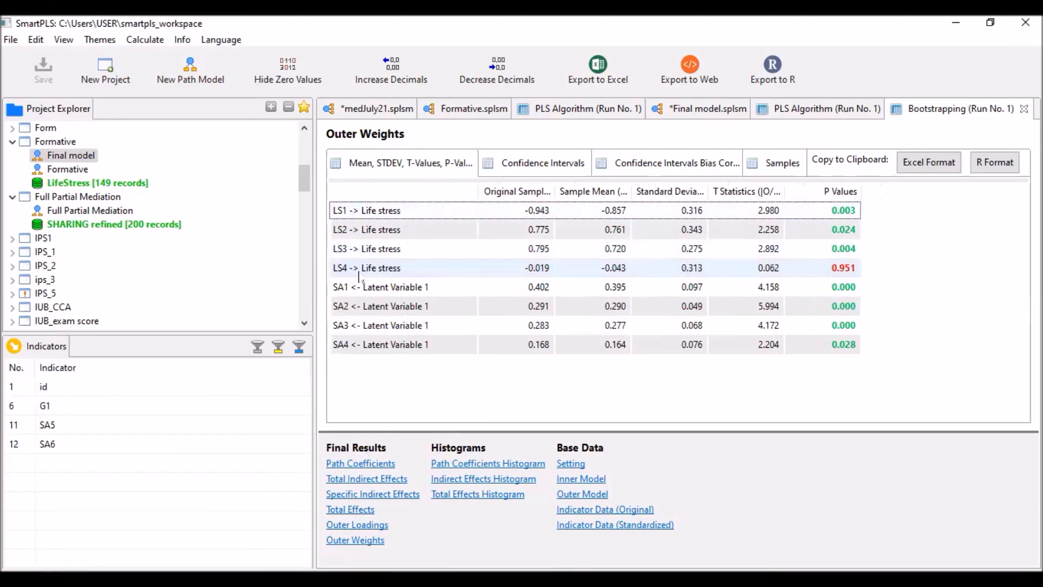
Copy the bootstrapped outer weights table in Excel format and paste it into Book1 in Microsoft Excel at cell C63.
{"action": "left_click", "coordinate": [931, 171]}
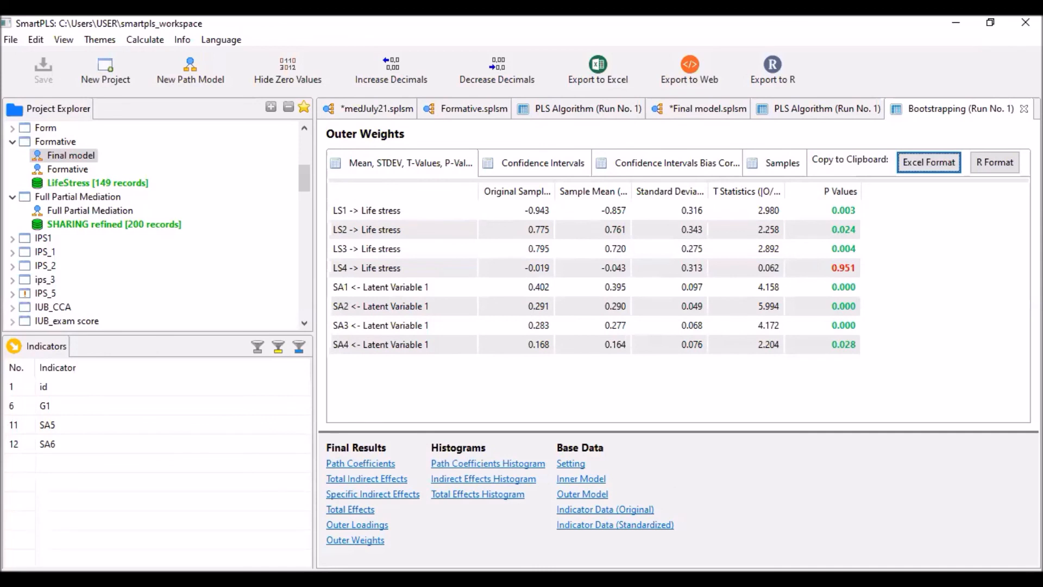
{"action": "key", "text": "alt+Tab"}
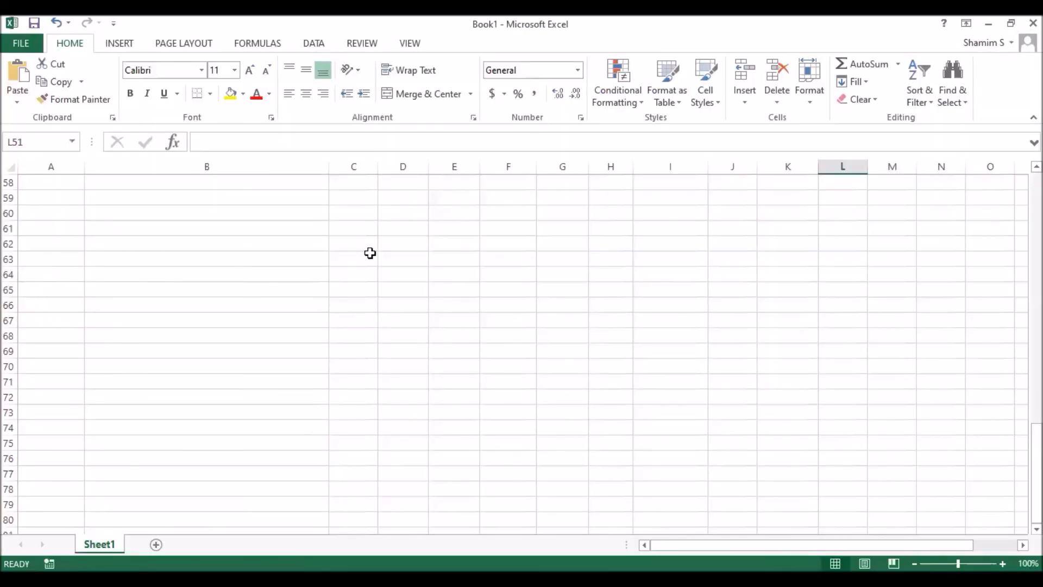
{"action": "left_click", "coordinate": [352, 256]}
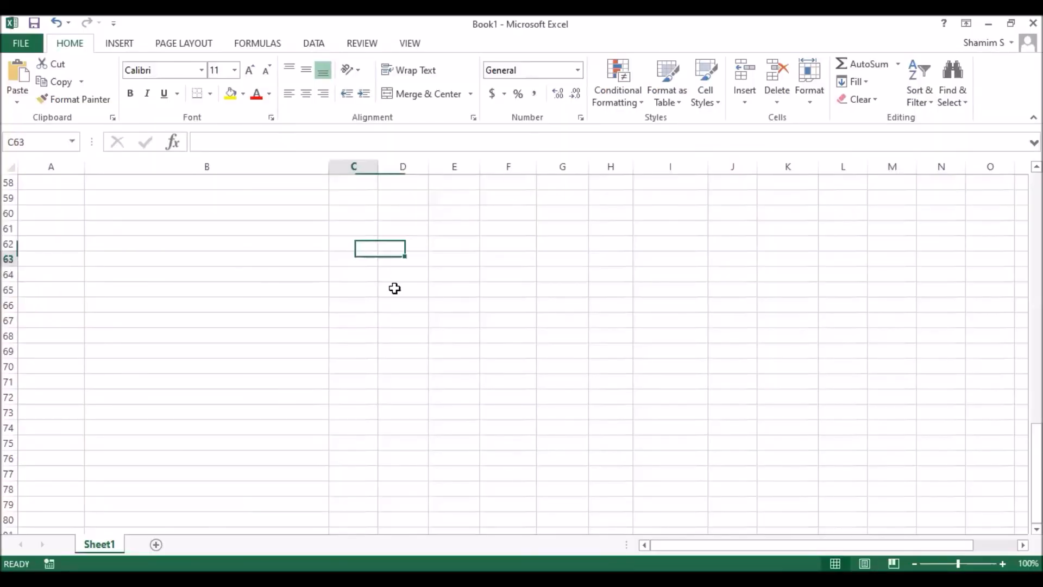
{"action": "type", "text": "Original Sa\tSample Me\tStandard De\tT Statistics\tP Values LS1 -> Life\t-0.943\t-0.857\t0.316\t2.98\t0.003 LS2 -> Life\t0.775\t0.761\t0.343\t2.258\t0.024 LS3 -> Life\t0.795\t0.72\t0.275\t2.892\t0.004 LS4 -> Life\t-0.019\t-0.043\t0.313\t0.062\t0.951 SA1 <- Lat\t0.402\t0.395\t0.097\t4.158\t0 SA2 <- Lat\t0.291\t0.29\t0.049\t5.994\t0 SA3 <- Lat\t0.283\t0.277\t0.068\t4.172\t0 SA4 <- Lat\t0.168\t0.164\t0.076\t2.204\t0.028"}
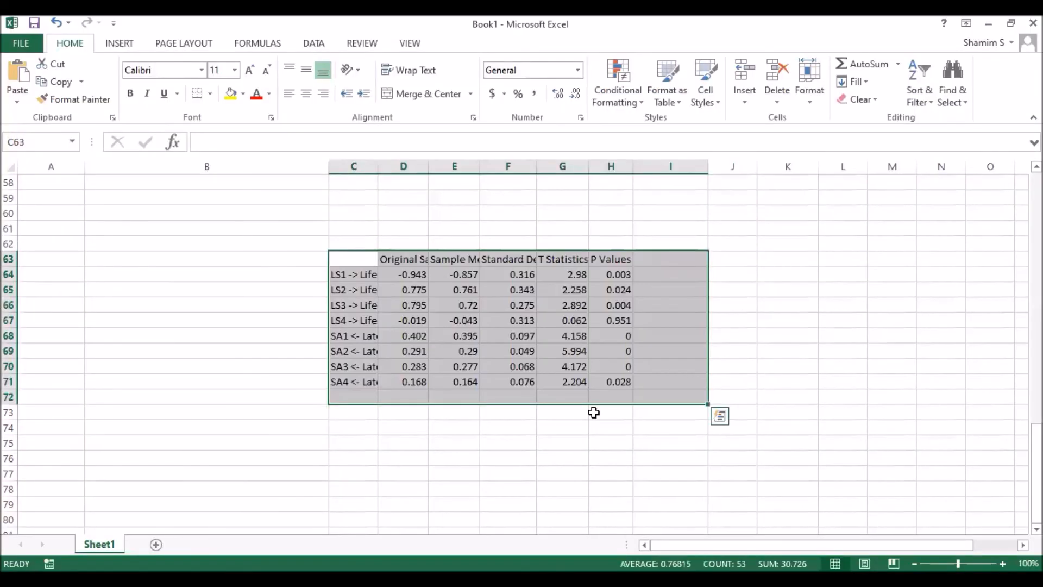
Widen column C to fit the path names and clear the SA1 to SA4 rows from the pasted table.
{"action": "left_click_drag", "start_coordinate": [379, 170], "coordinate": [503, 174]}
{"action": "left_click_drag", "start_coordinate": [337, 337], "coordinate": [763, 381]}
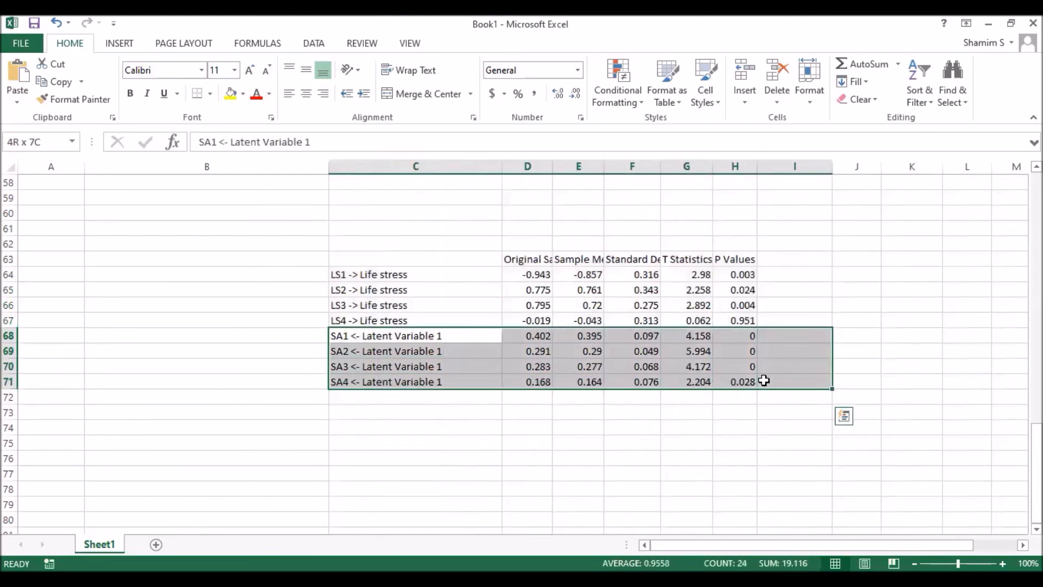
{"action": "key", "text": "Delete"}
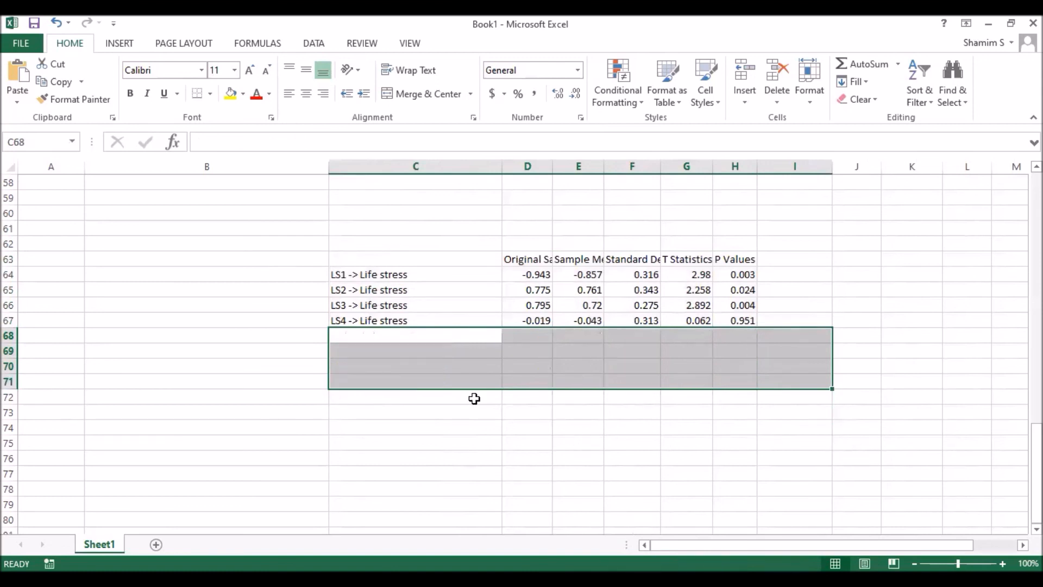
Delete the Sample Mean and Standard Deviation cells from the Life stress weights table, shifting the remaining cells left.
{"action": "left_click", "coordinate": [406, 277]}
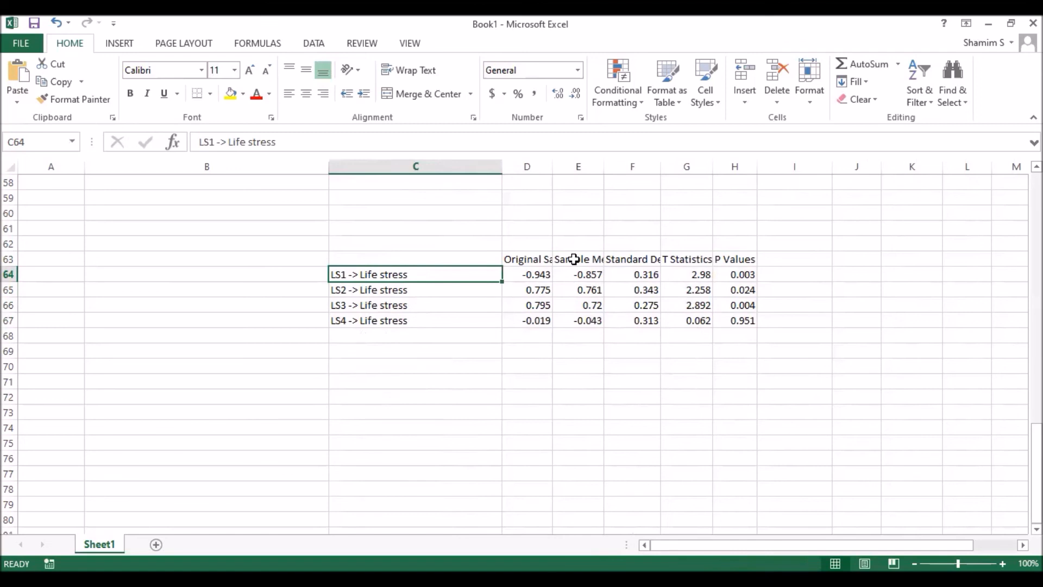
{"action": "left_click_drag", "start_coordinate": [574, 260], "coordinate": [628, 322]}
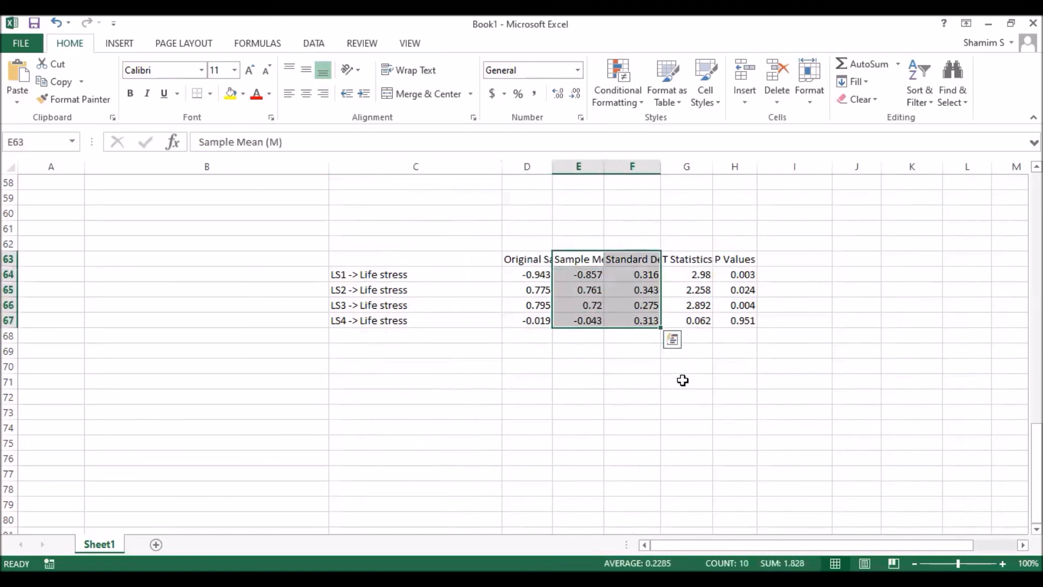
{"action": "right_click", "coordinate": [613, 283]}
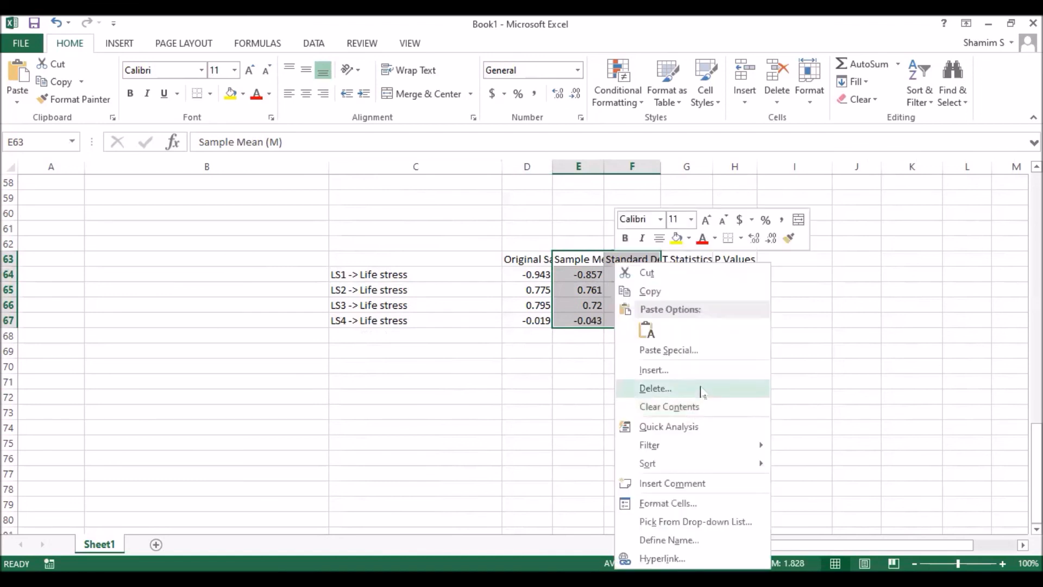
{"action": "left_click", "coordinate": [691, 387]}
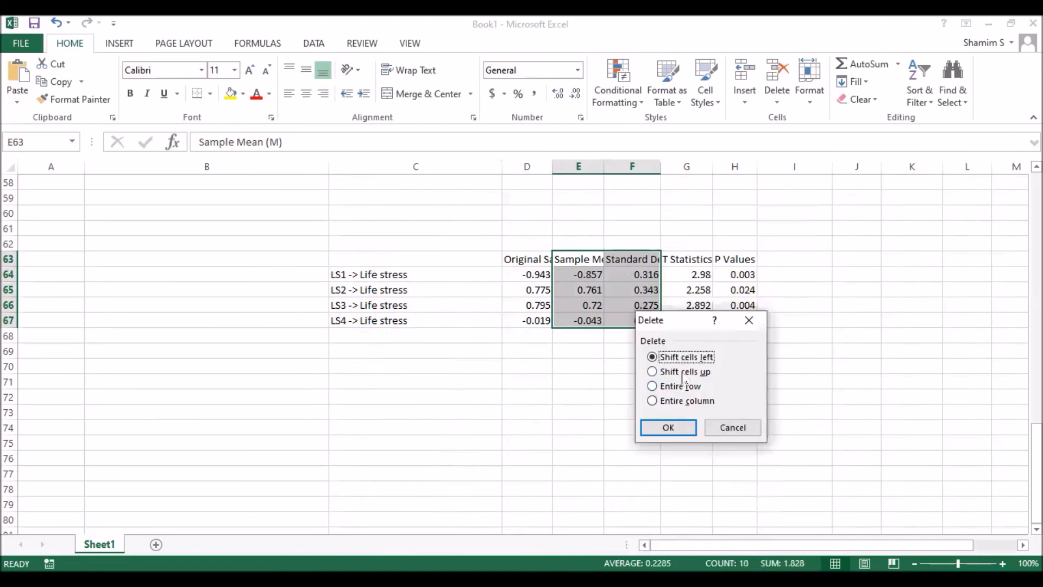
{"action": "left_click", "coordinate": [667, 427]}
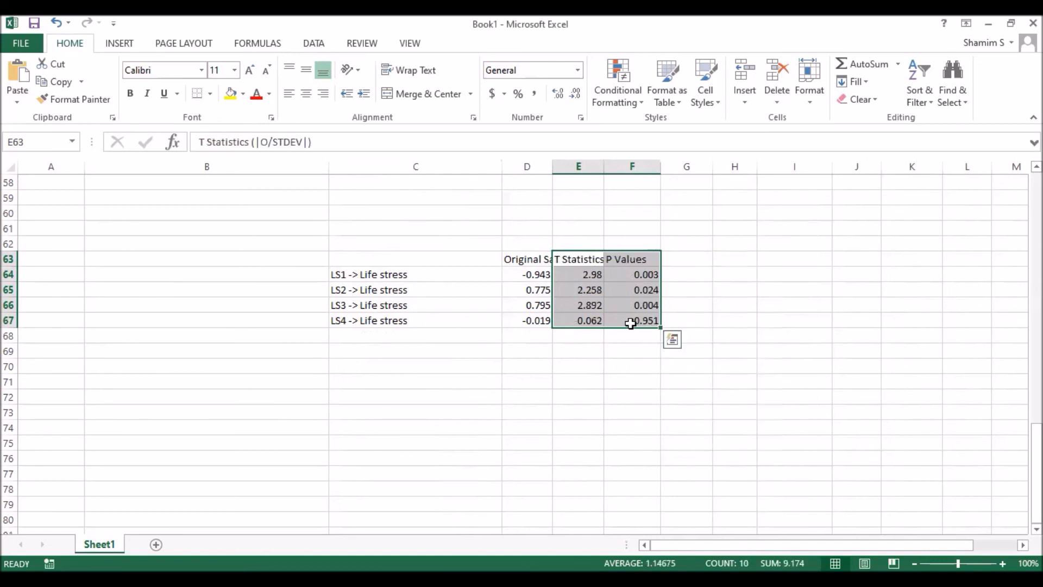
Color the LS4 row of the Life stress weights table (C67:F67) red.
{"action": "left_click", "coordinate": [634, 322]}
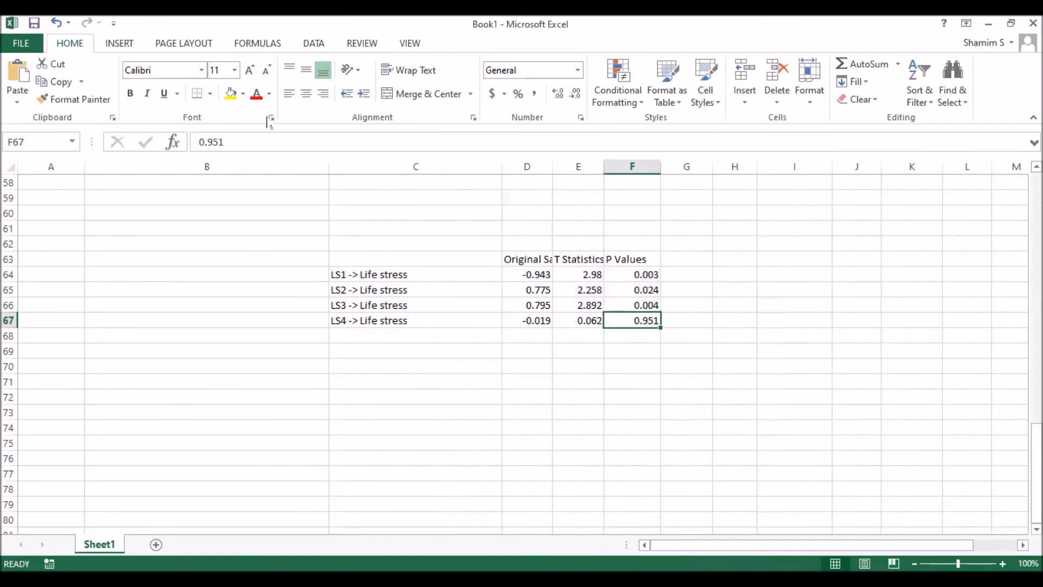
{"action": "left_click", "coordinate": [361, 320]}
{"action": "left_click_drag", "start_coordinate": [361, 320], "coordinate": [634, 321]}
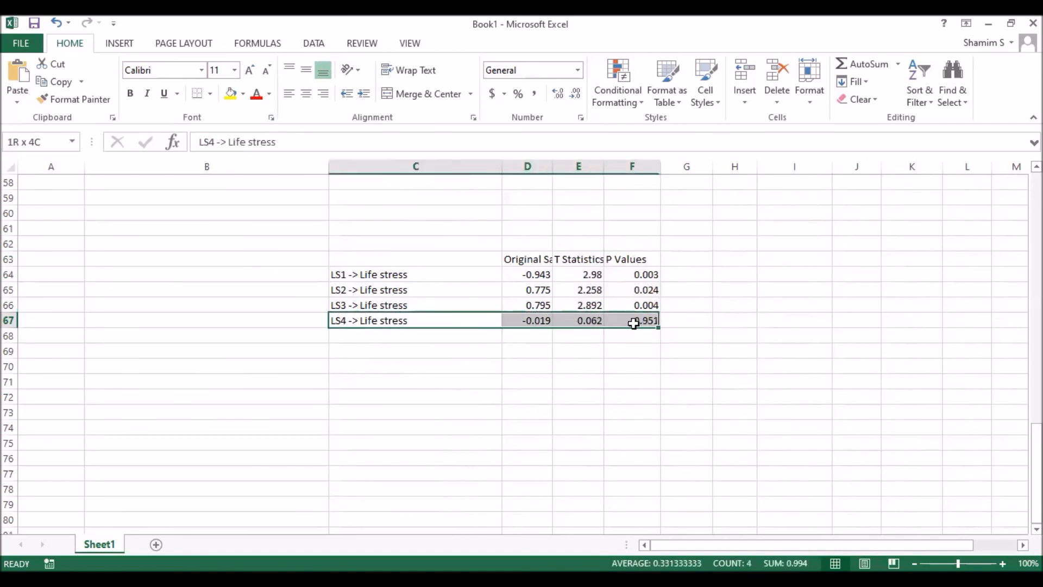
{"action": "left_click", "coordinate": [256, 93]}
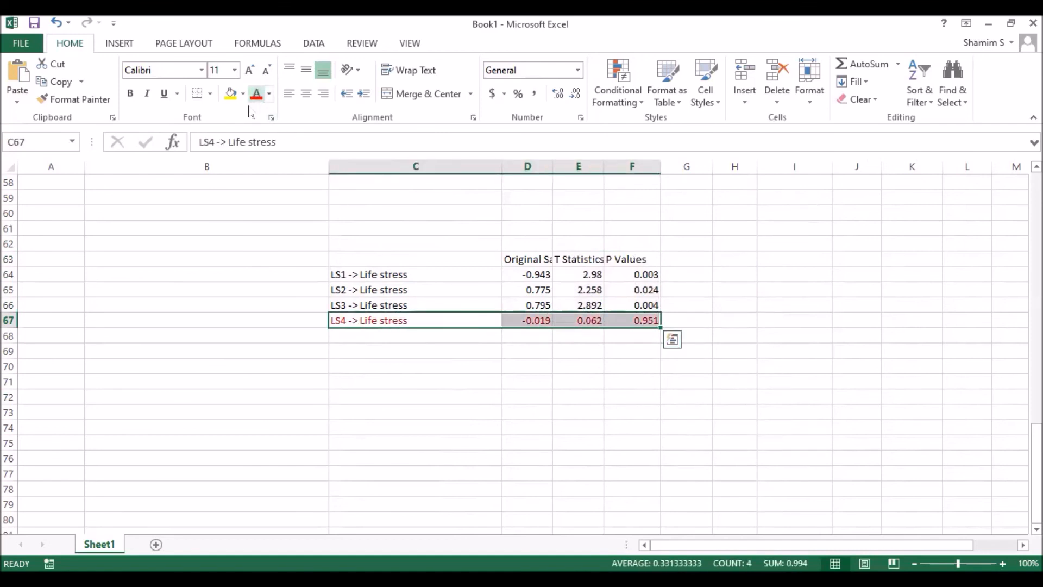
{"action": "left_click", "coordinate": [620, 382]}
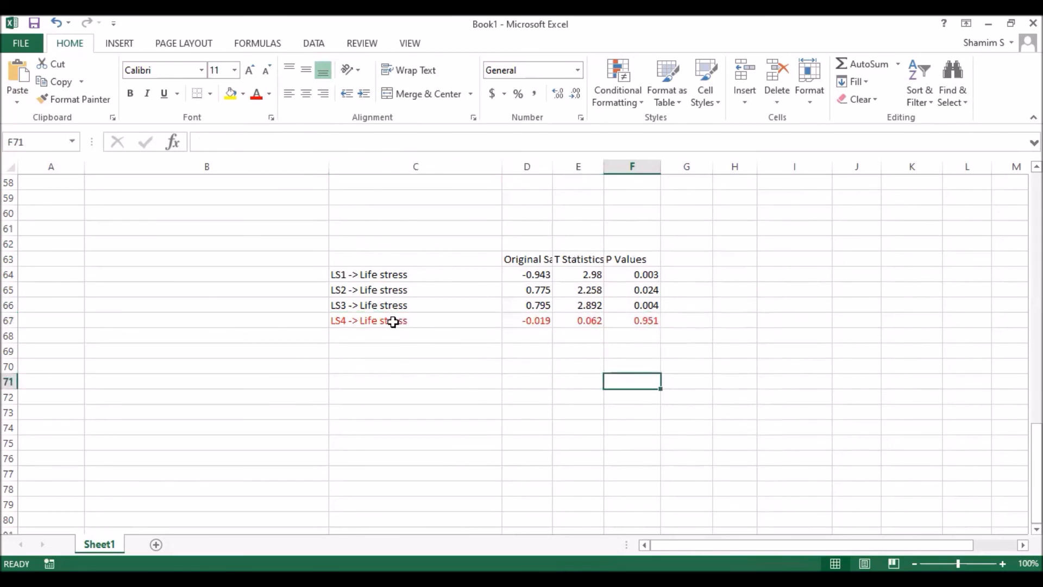
Examine the LS4 weight, T statistic and P value against the other Life stress indicators.
{"action": "left_click_drag", "start_coordinate": [342, 321], "coordinate": [642, 315]}
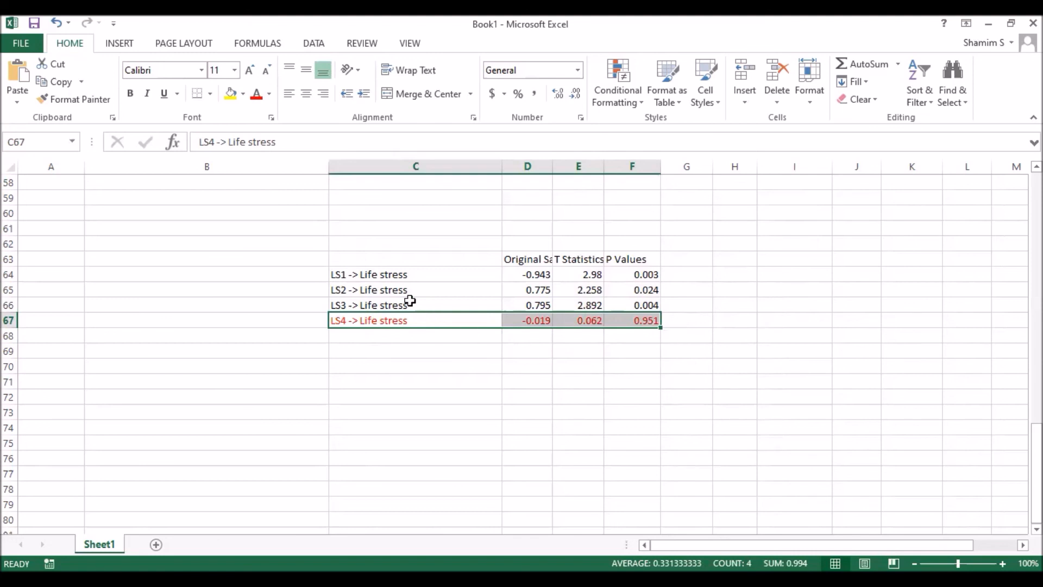
{"action": "left_click_drag", "start_coordinate": [394, 275], "coordinate": [391, 321]}
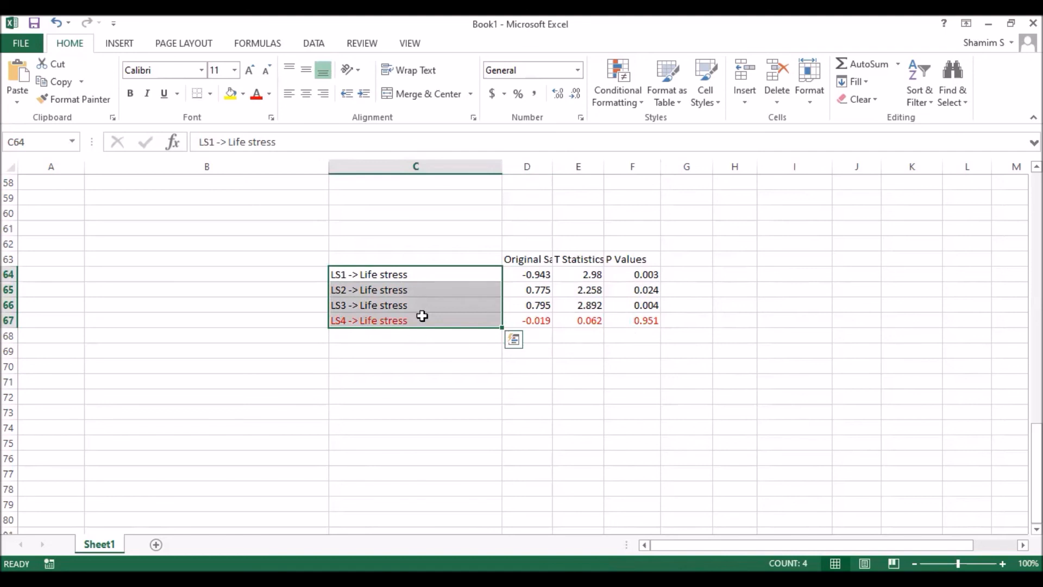
{"action": "left_click_drag", "start_coordinate": [419, 275], "coordinate": [421, 315]}
{"action": "left_click", "coordinate": [435, 365]}
{"action": "left_click_drag", "start_coordinate": [419, 320], "coordinate": [641, 320]}
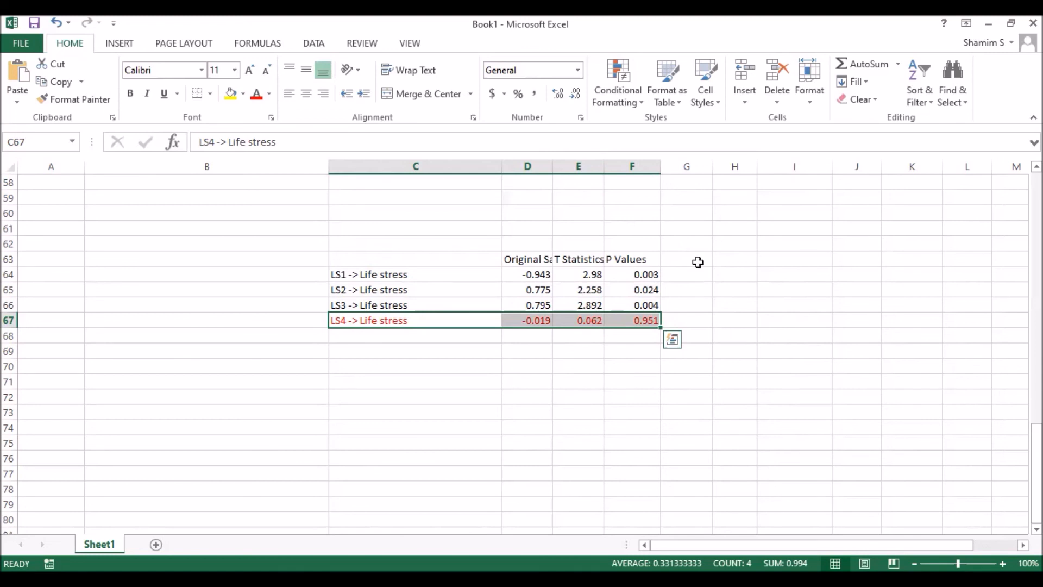
{"action": "left_click", "coordinate": [375, 322]}
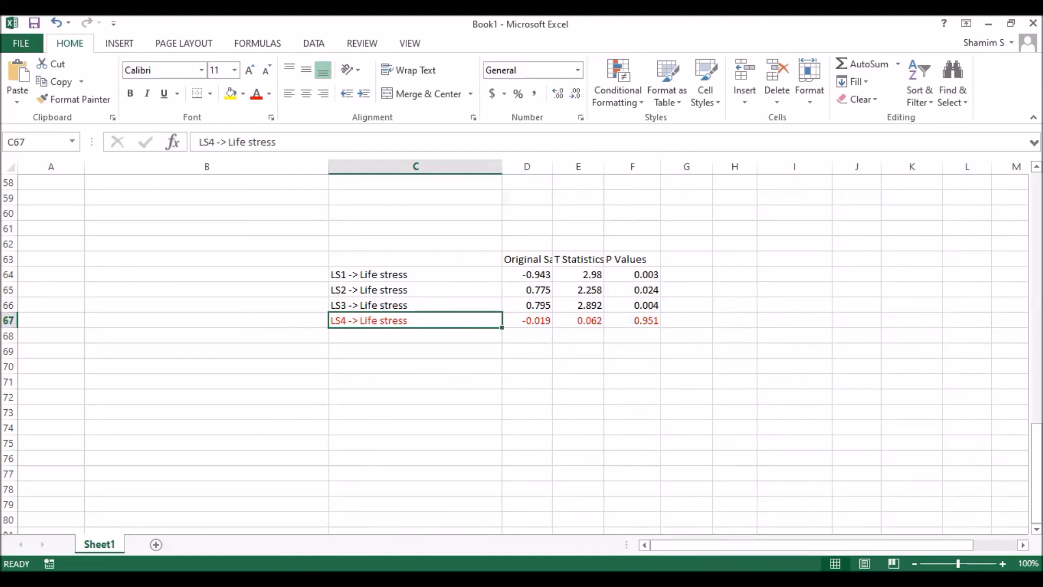
{"action": "left_click", "coordinate": [498, 50]}
Switch to SmartPLS, copy the bootstrapped outer loadings table in Excel format and paste it into Book1 in Microsoft Excel at cell G63.
{"action": "key", "text": "alt+Tab"}
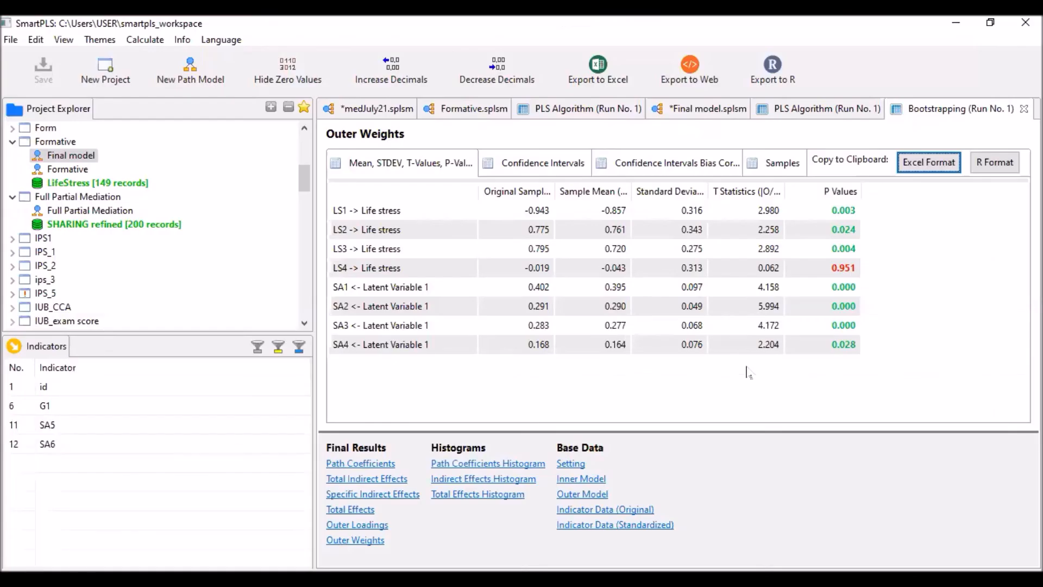
{"action": "left_click", "coordinate": [374, 526]}
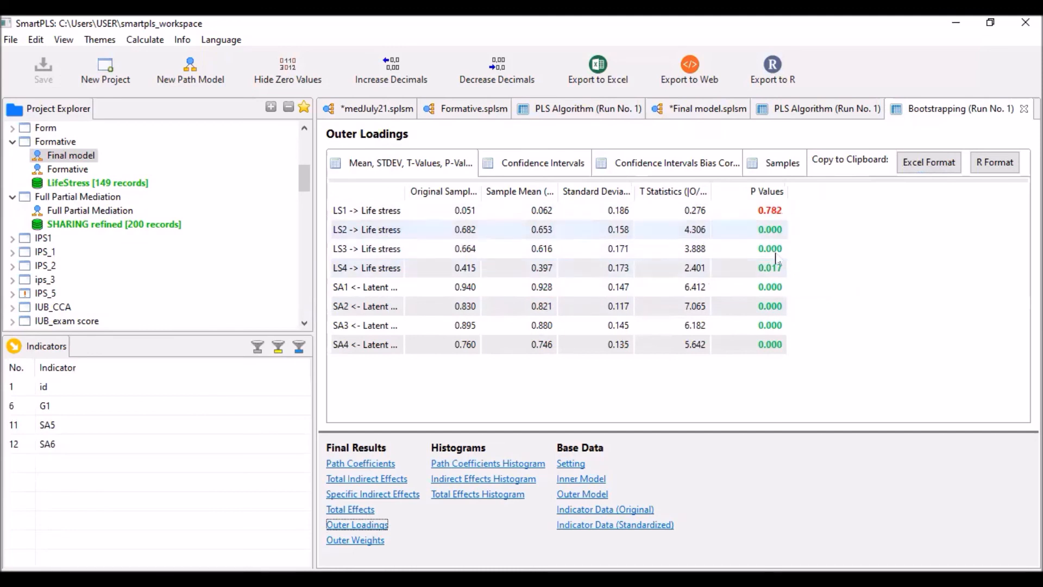
{"action": "left_click", "coordinate": [936, 168]}
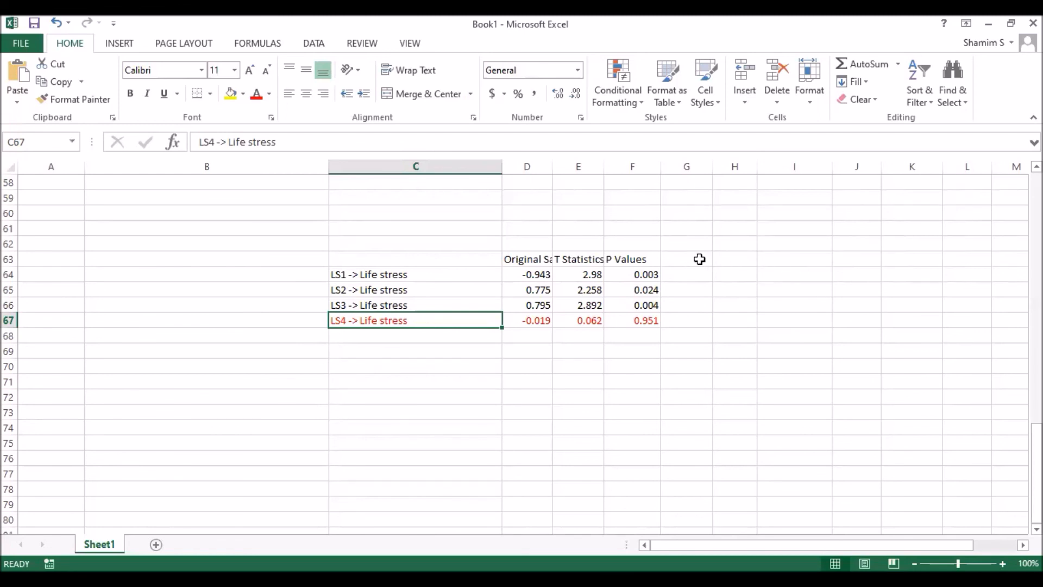
{"action": "left_click", "coordinate": [699, 259]}
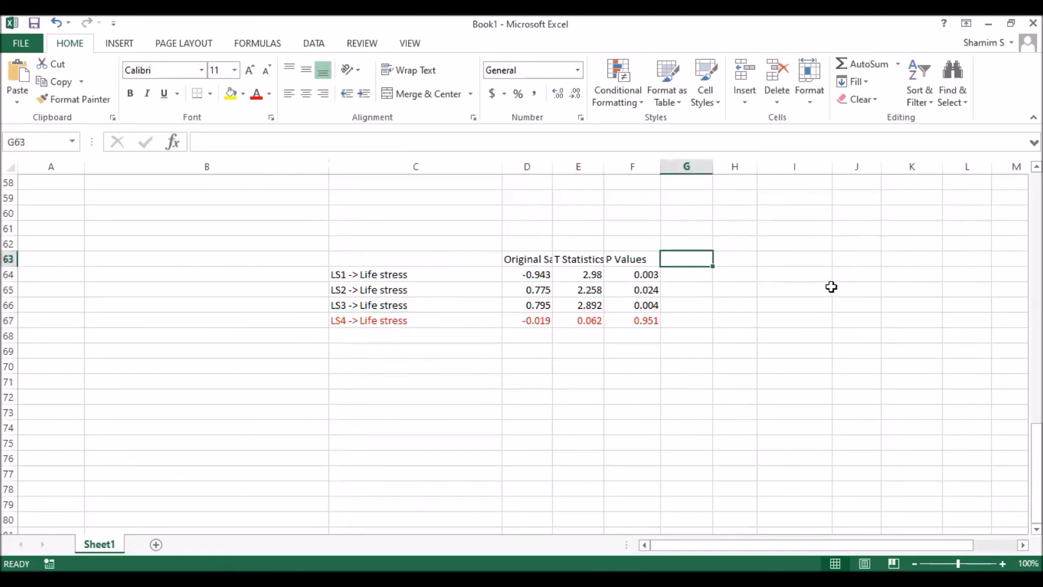
{"action": "key", "text": "ctrl+v"}
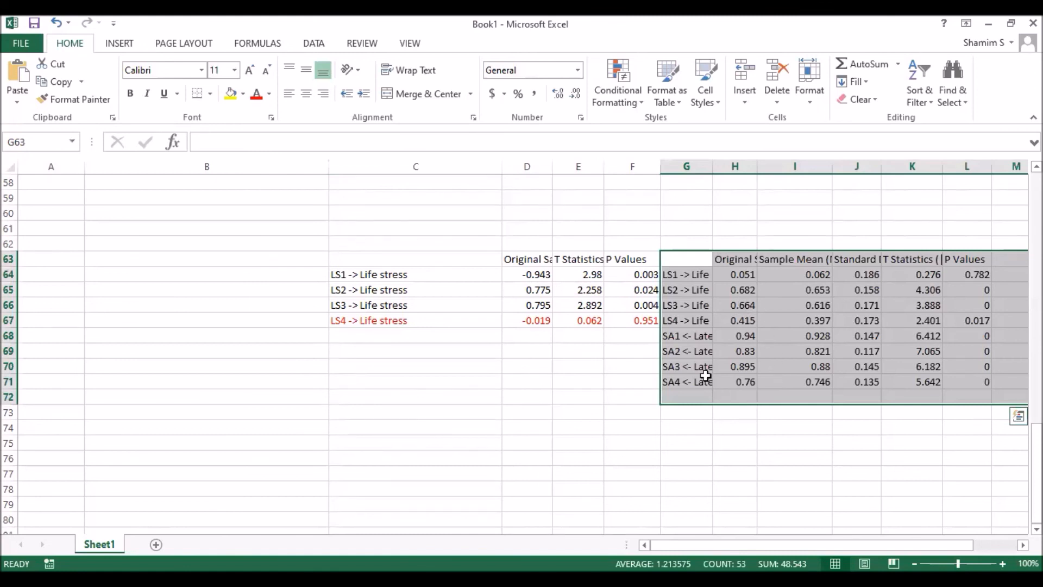
Clear the SA1 to SA4 rows and the Sample Mean through P Values cells from the pasted loadings table.
{"action": "left_click_drag", "start_coordinate": [693, 336], "coordinate": [997, 380]}
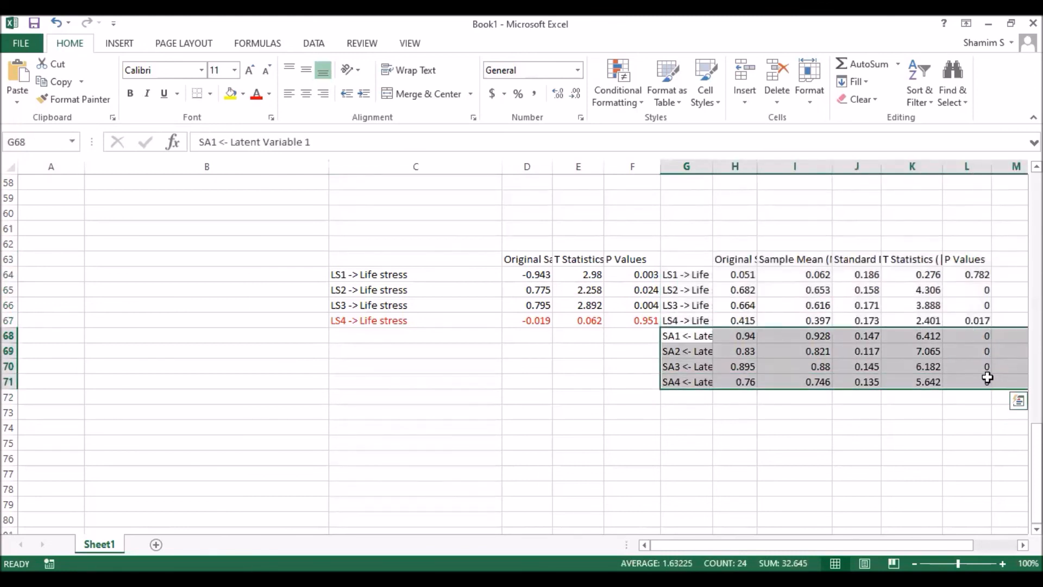
{"action": "key", "text": "Delete"}
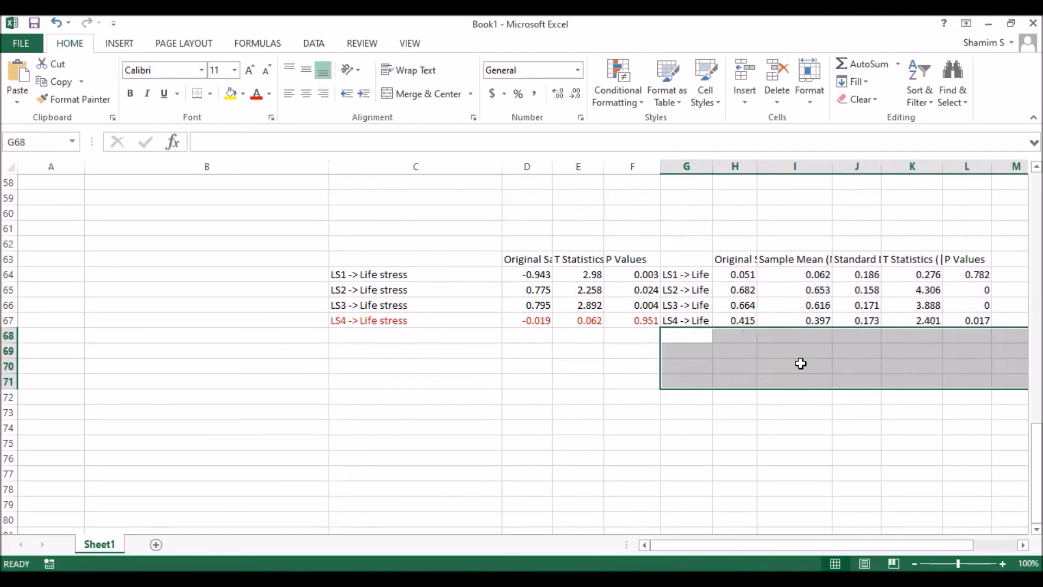
{"action": "left_click", "coordinate": [798, 491]}
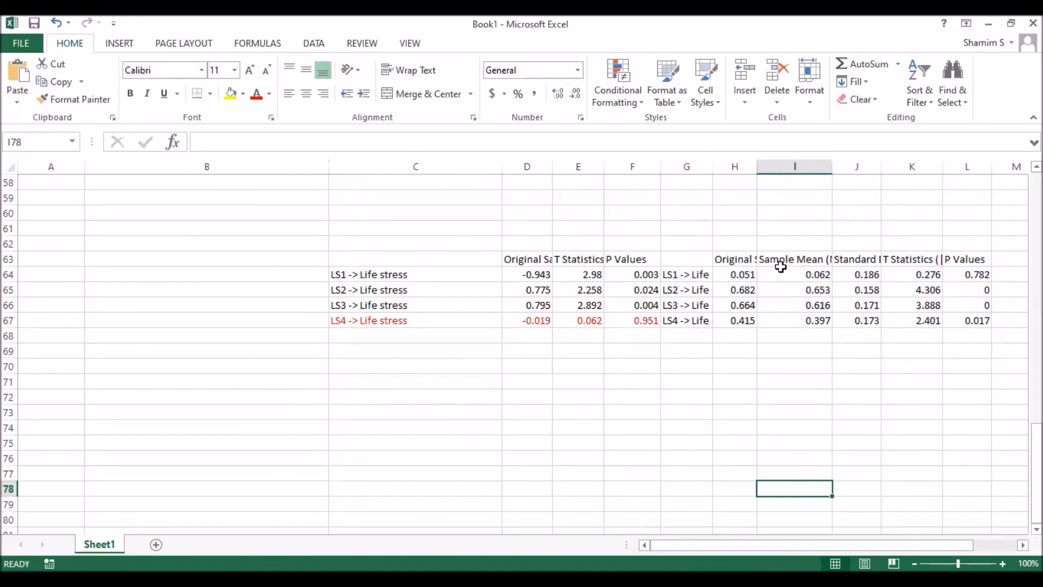
{"action": "left_click_drag", "start_coordinate": [779, 262], "coordinate": [963, 321]}
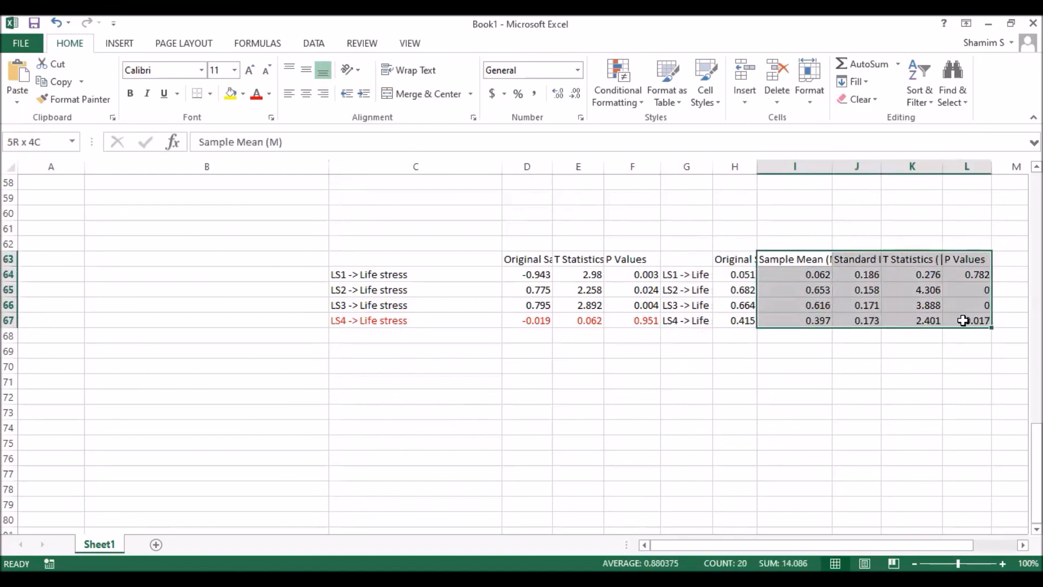
{"action": "key", "text": "Delete"}
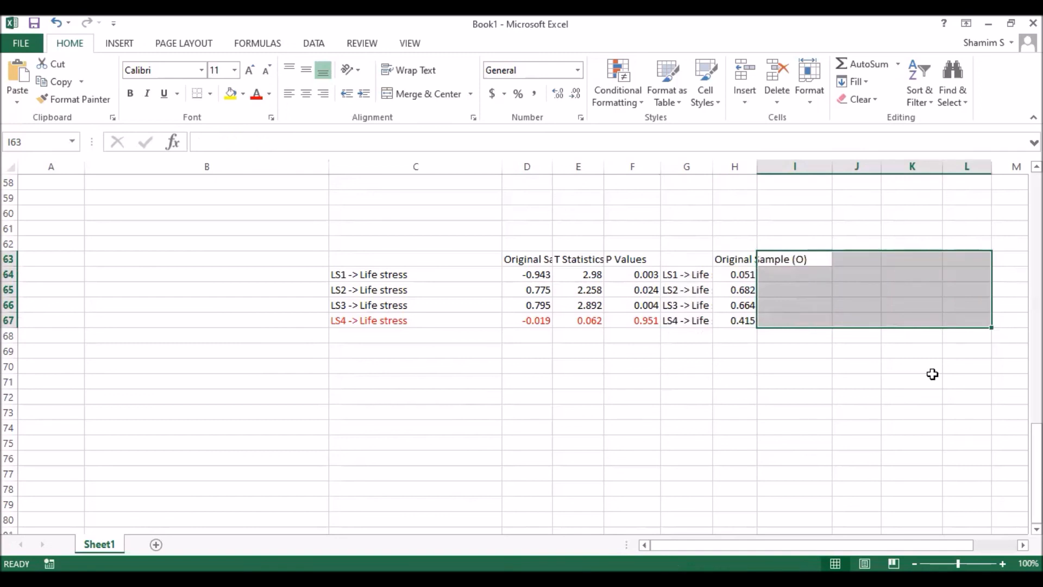
{"action": "left_click", "coordinate": [814, 421]}
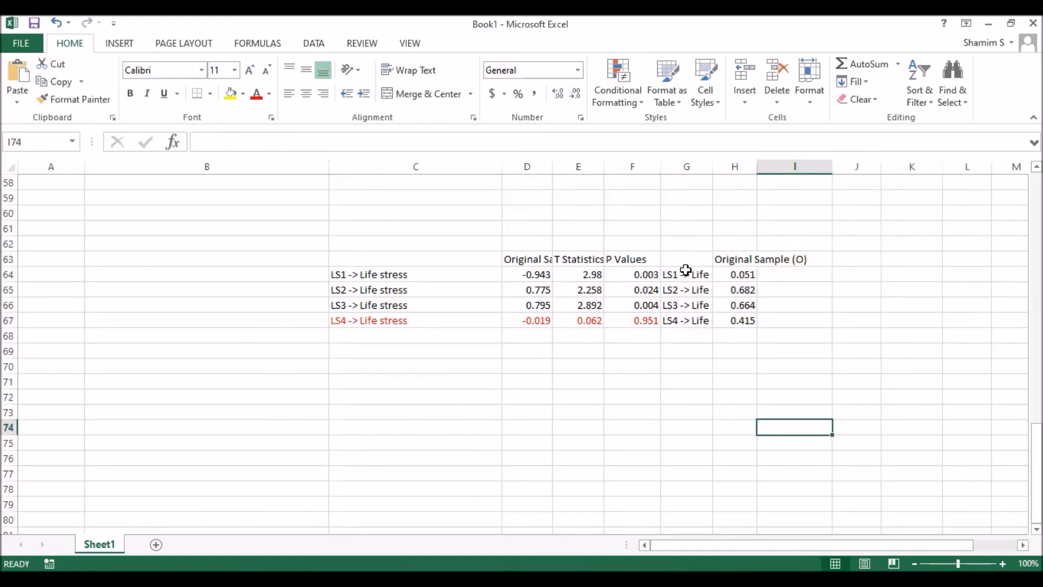
Rename the Original Sample header of the loadings table in H63 as Loadings.
{"action": "left_click", "coordinate": [728, 260]}
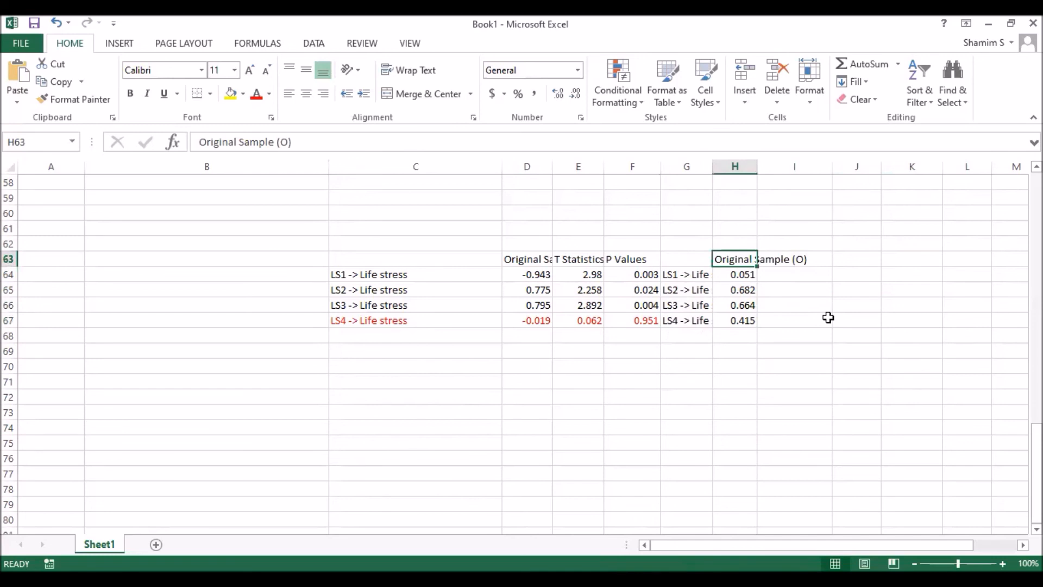
{"action": "type", "text": "LOadings"}
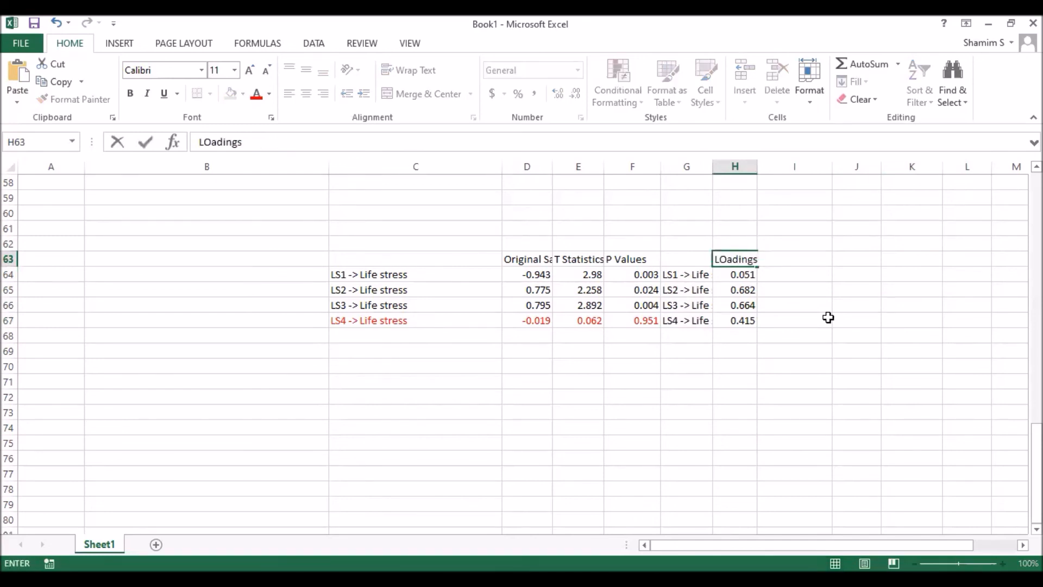
{"action": "left_click", "coordinate": [778, 380]}
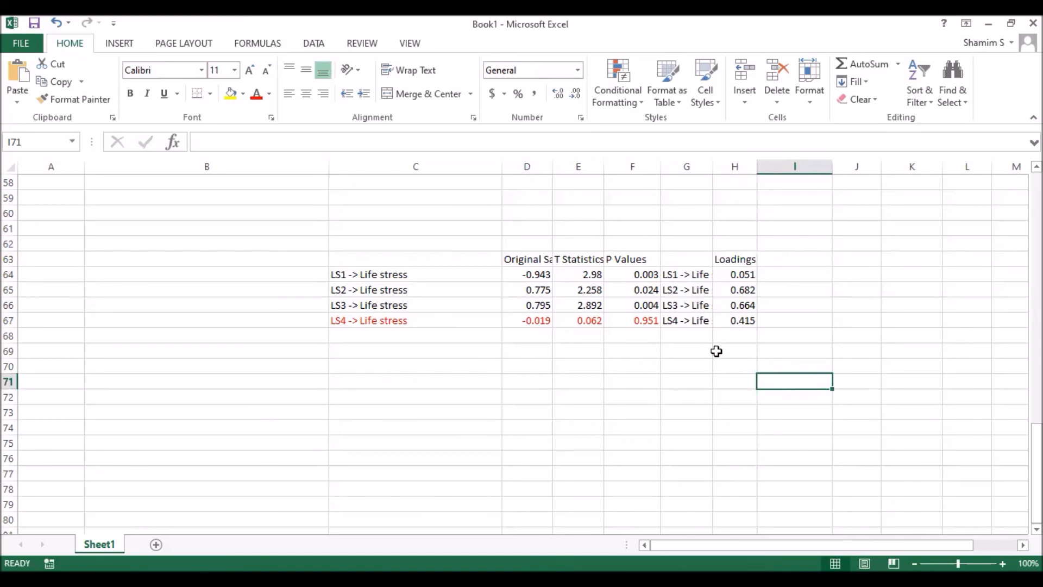
Color the LS4 label and its loading in G67:H67 red and review the whole LS4 row across weights and loadings.
{"action": "left_click", "coordinate": [742, 325]}
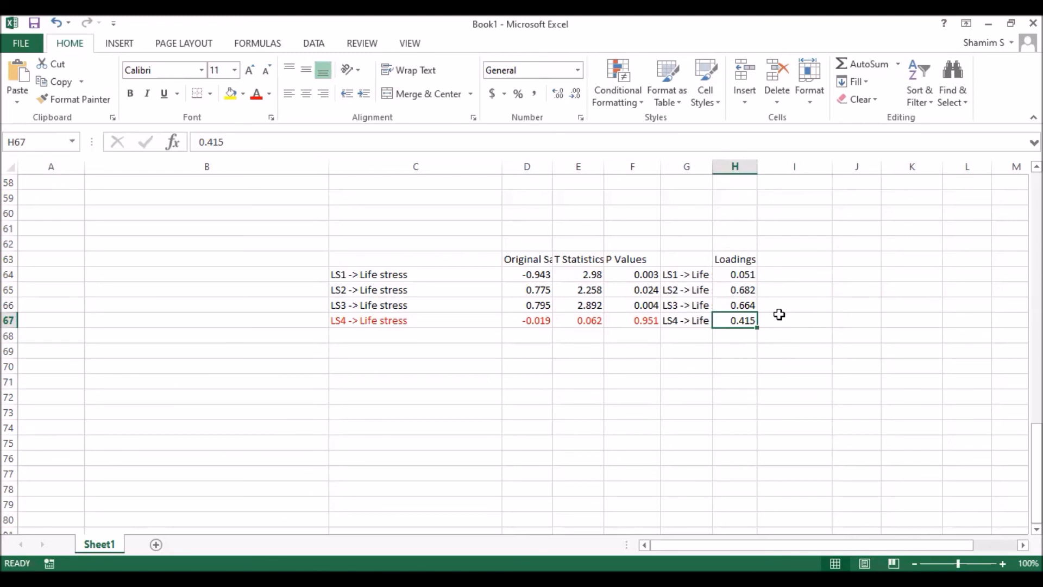
{"action": "left_click", "coordinate": [361, 319]}
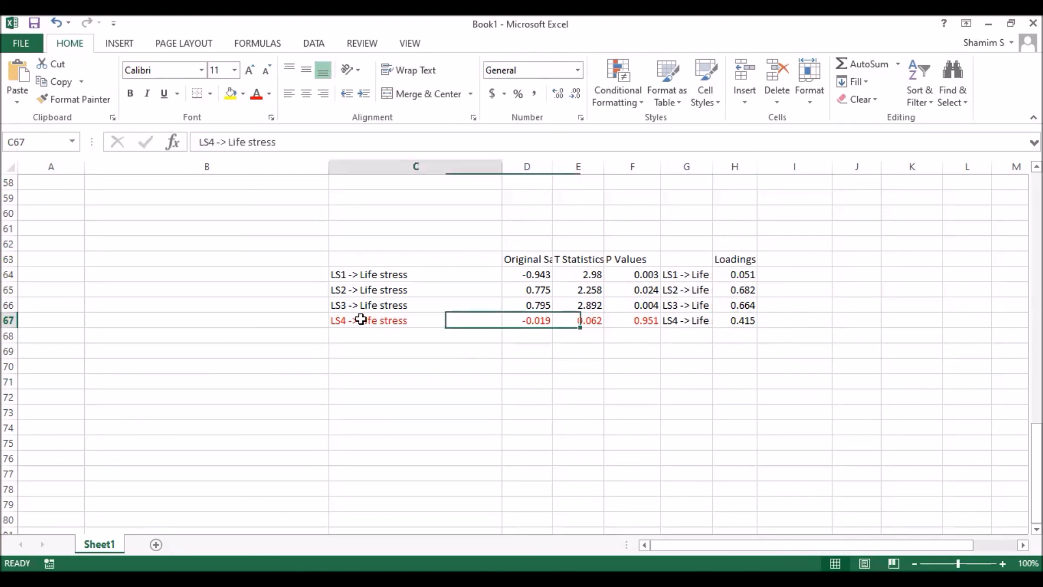
{"action": "left_click", "coordinate": [744, 320]}
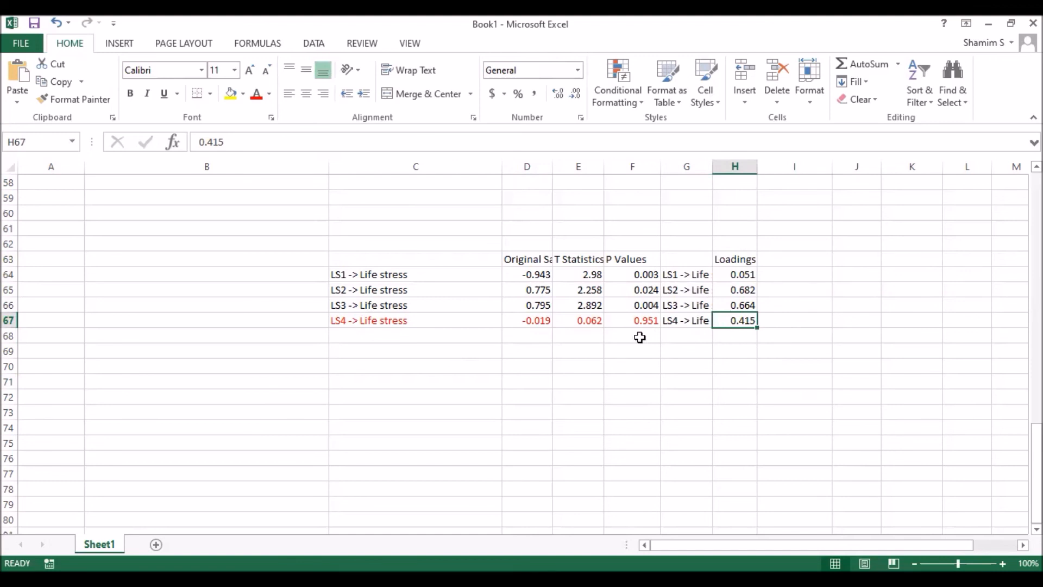
{"action": "left_click", "coordinate": [357, 319]}
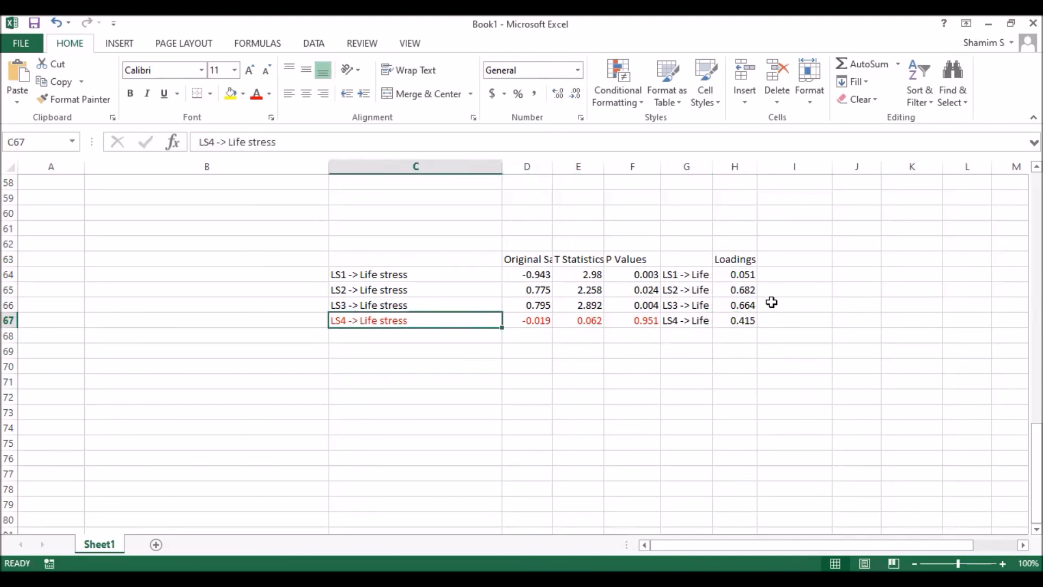
{"action": "left_click", "coordinate": [732, 321]}
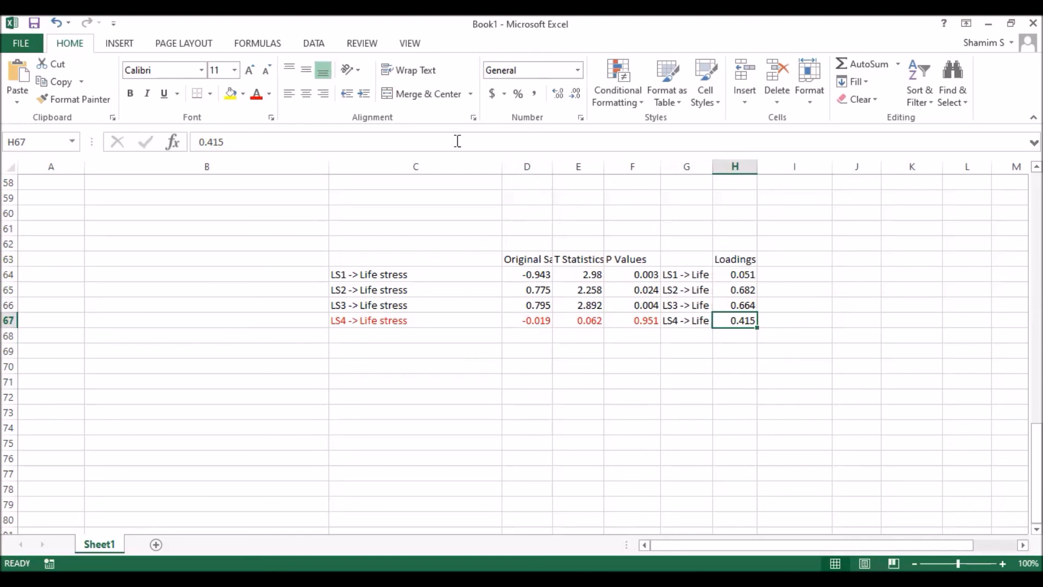
{"action": "left_click", "coordinate": [257, 100]}
{"action": "left_click_drag", "start_coordinate": [670, 319], "coordinate": [750, 322]}
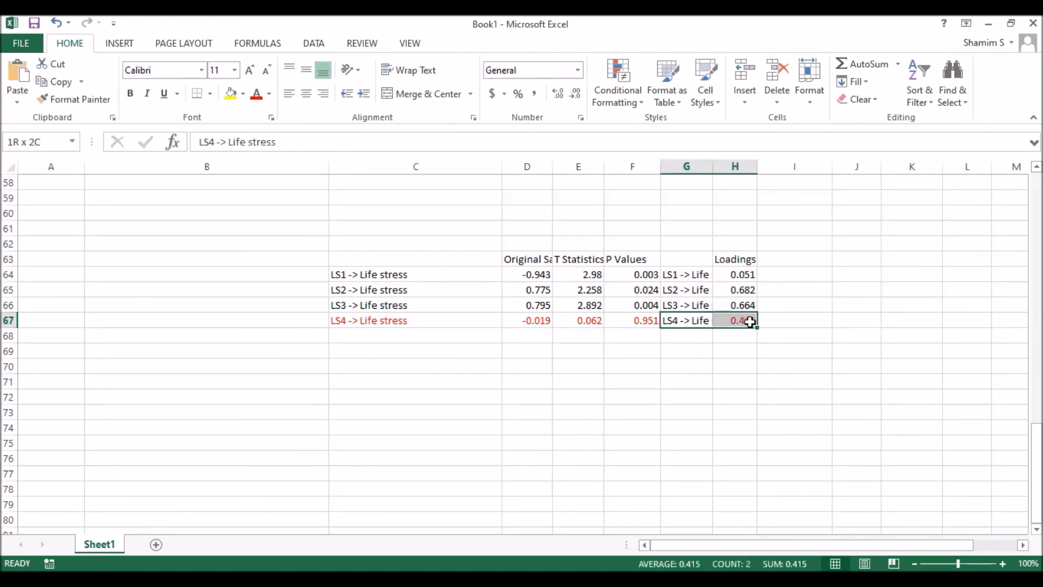
{"action": "left_click_drag", "start_coordinate": [382, 321], "coordinate": [738, 321]}
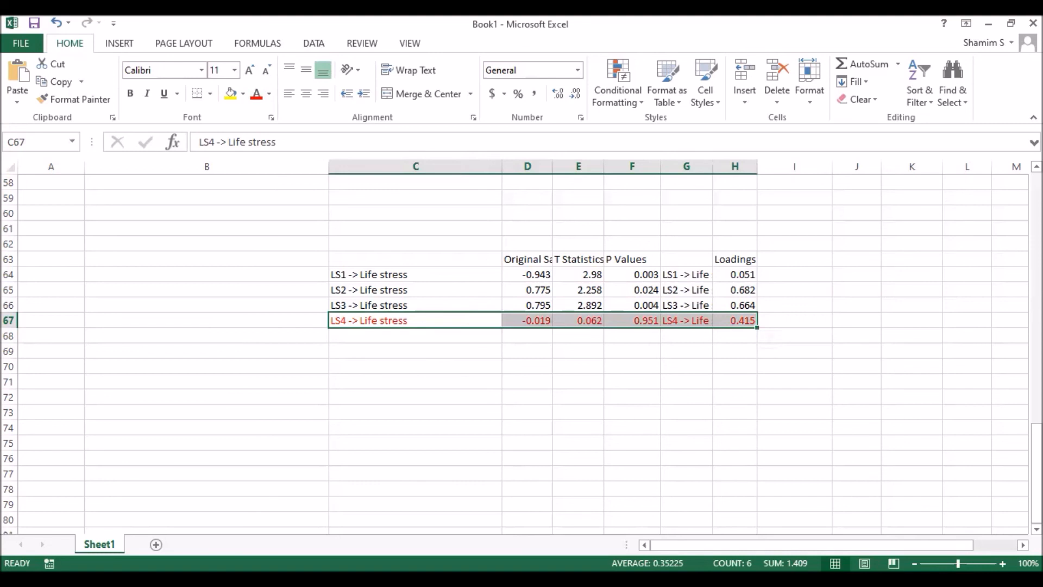
{"action": "left_click", "coordinate": [790, 351]}
{"action": "left_click_drag", "start_coordinate": [360, 322], "coordinate": [758, 322]}
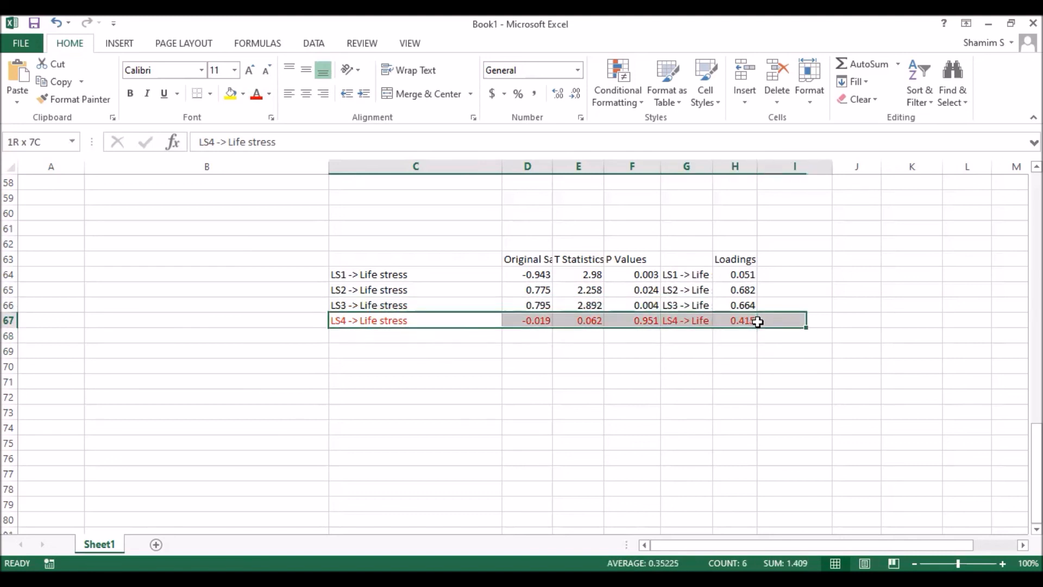
{"action": "left_click", "coordinate": [663, 425]}
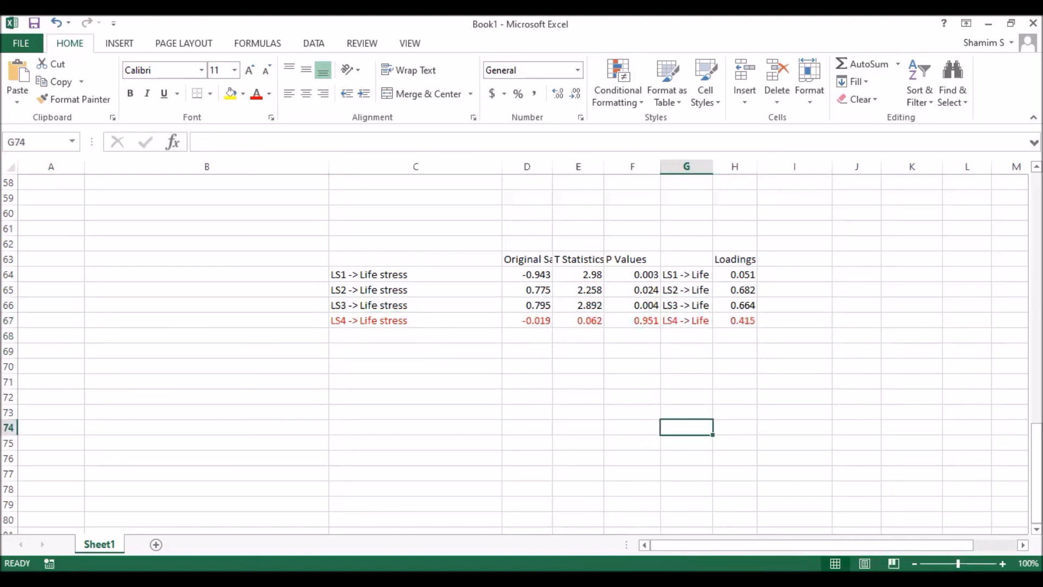
Switch to SmartPLS and delete the LS4 indicator from the Life stress construct in the Final model.
{"action": "key", "text": "alt+Tab"}
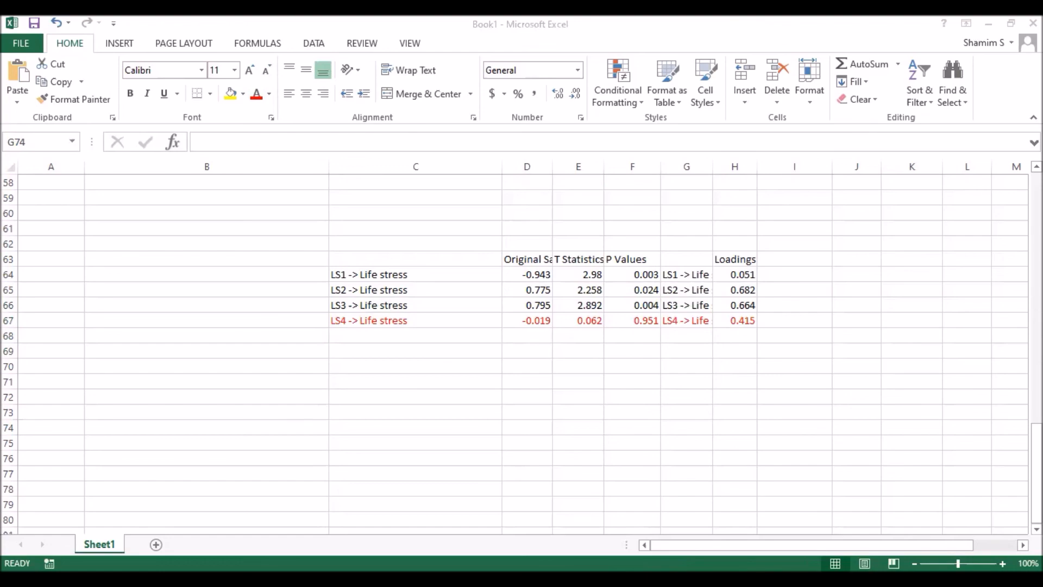
{"action": "key", "text": "alt+Tab"}
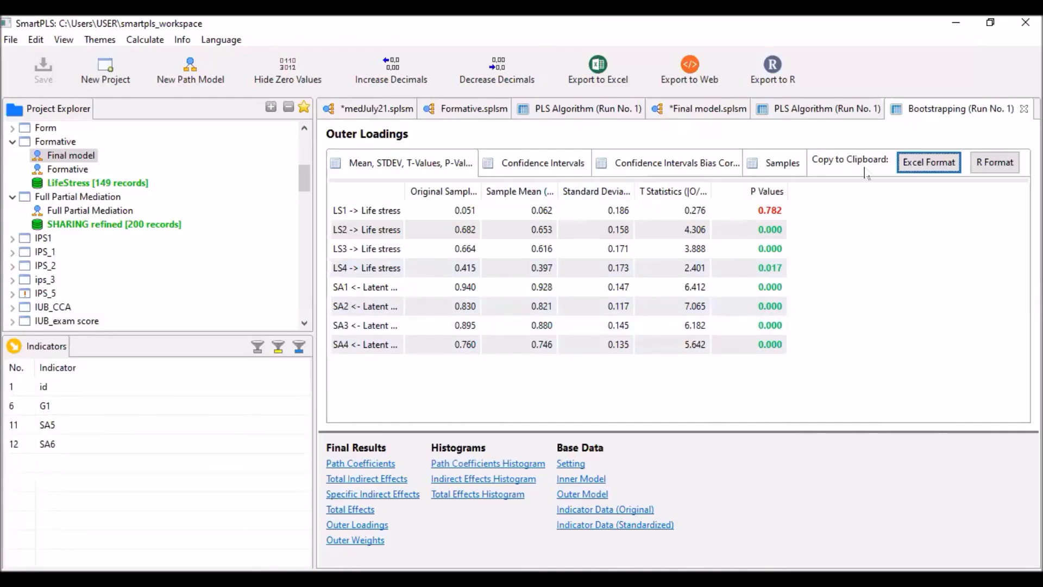
{"action": "left_click", "coordinate": [716, 112]}
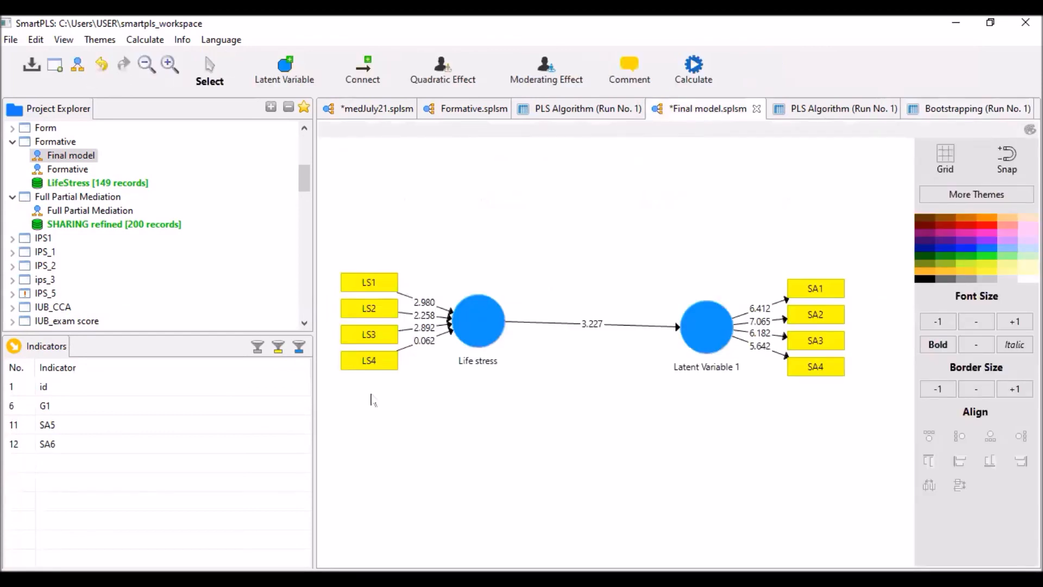
{"action": "left_click", "coordinate": [365, 361]}
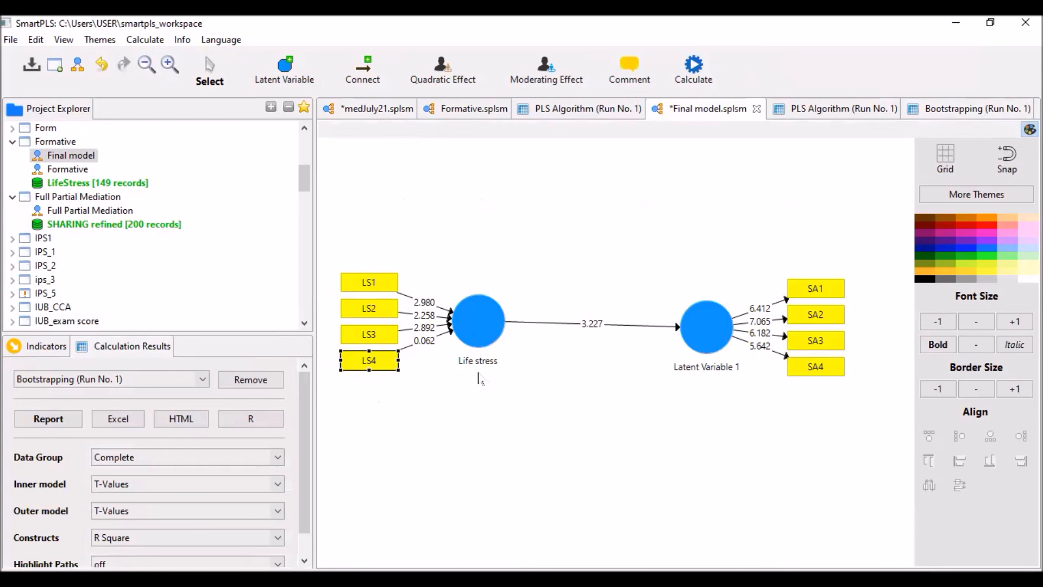
{"action": "key", "text": "Delete"}
Rename Latent Variable 1 as Smartphone addiction, with the name split over two lines, and move the construct level with Life stress.
{"action": "left_click_drag", "start_coordinate": [714, 310], "coordinate": [682, 301]}
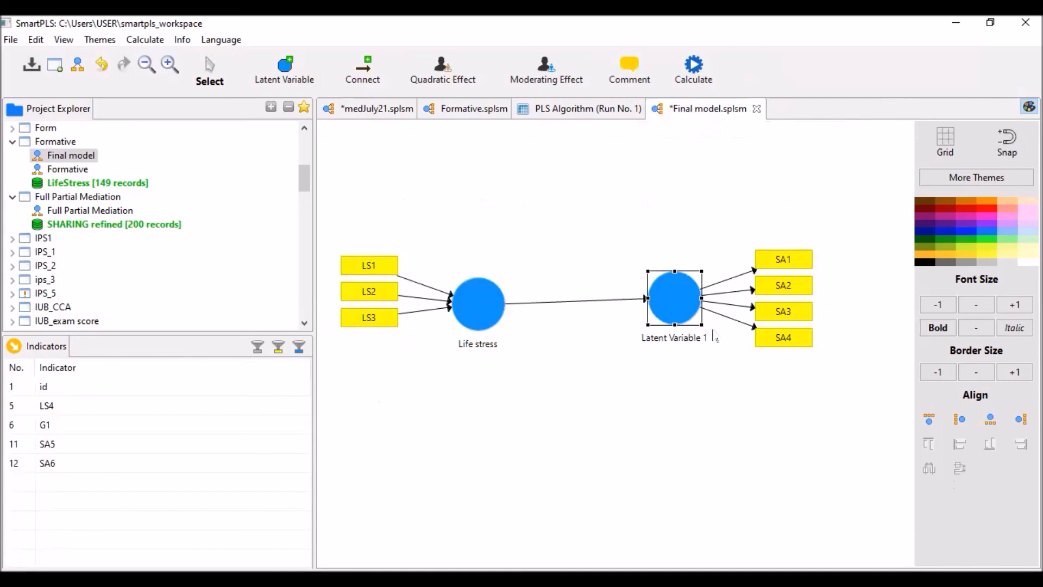
{"action": "right_click", "coordinate": [675, 304]}
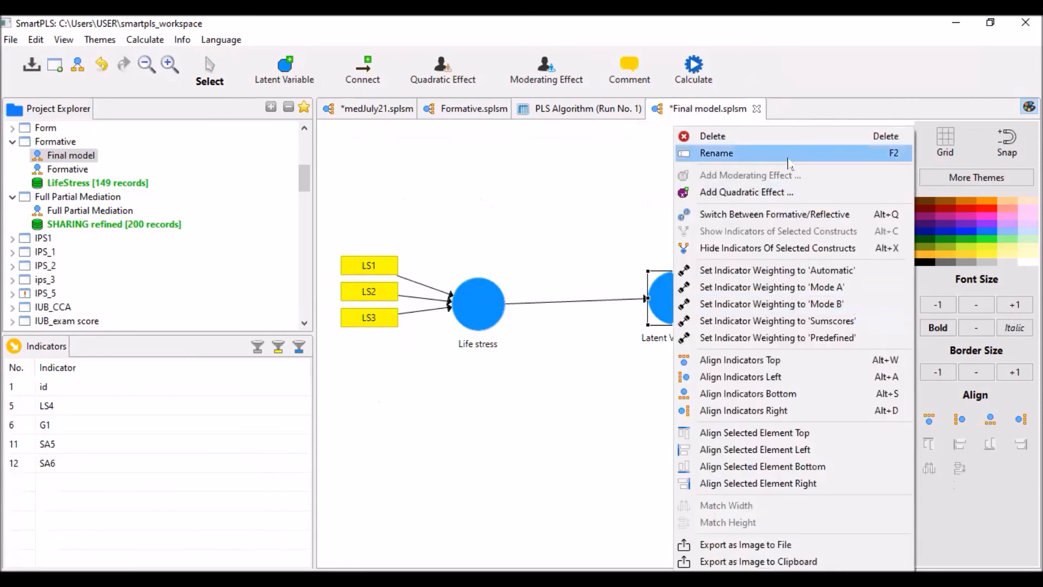
{"action": "left_click", "coordinate": [788, 158]}
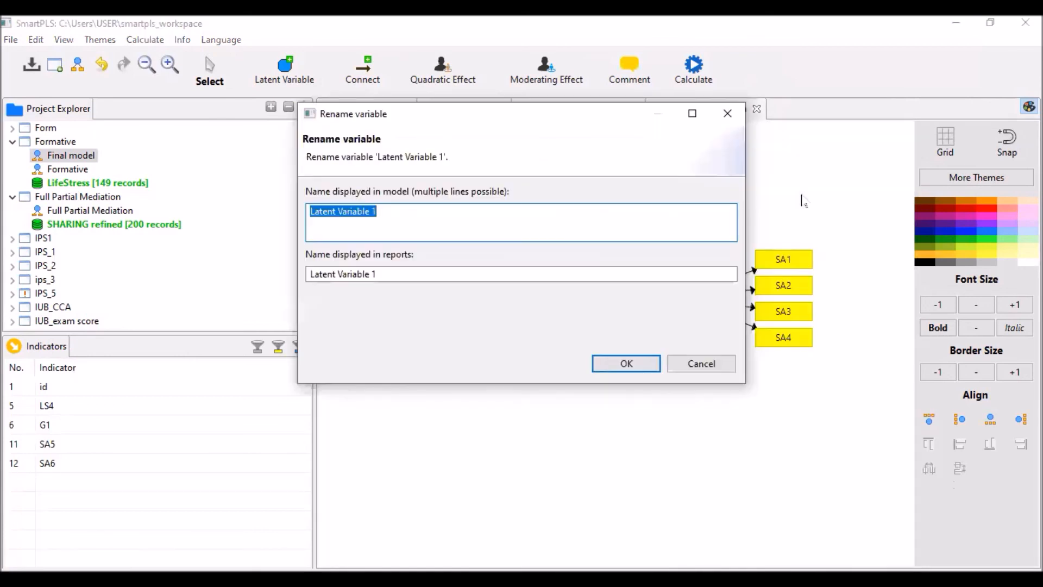
{"action": "type", "text": "Smartph"}
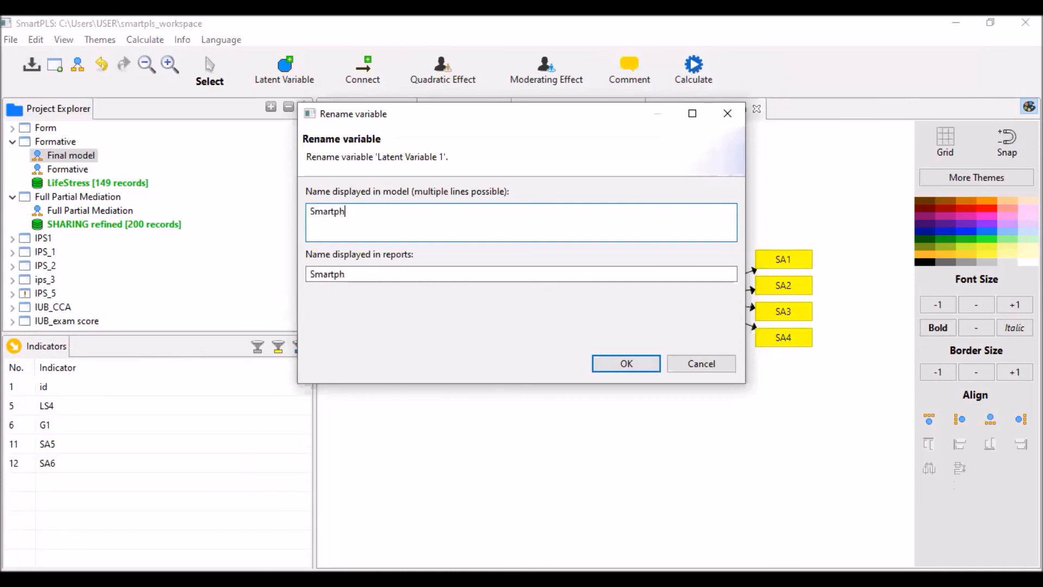
{"action": "type", "text": "one addiction"}
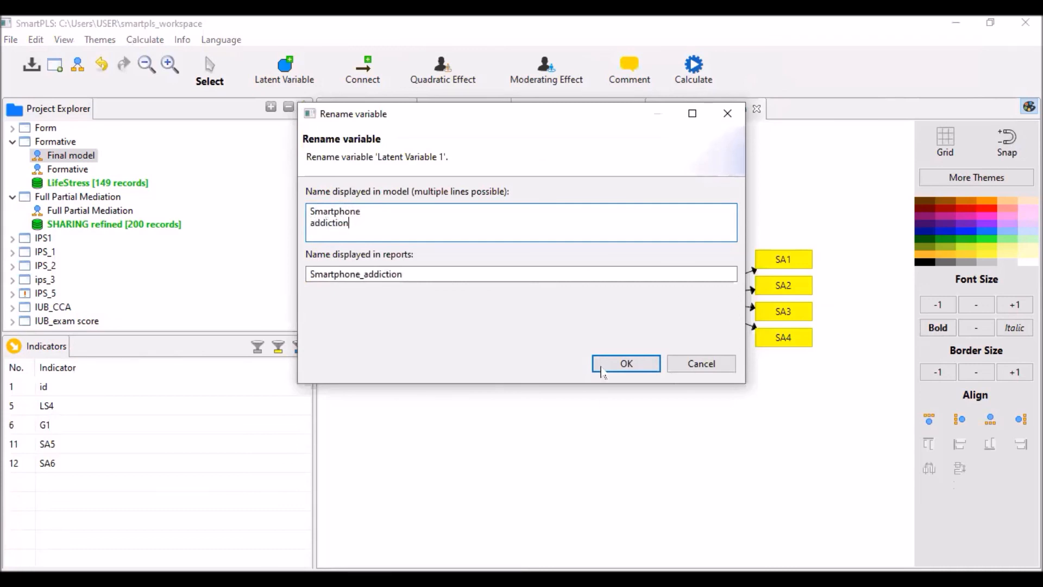
{"action": "left_click", "coordinate": [625, 364]}
{"action": "left_click_drag", "start_coordinate": [676, 304], "coordinate": [660, 310]}
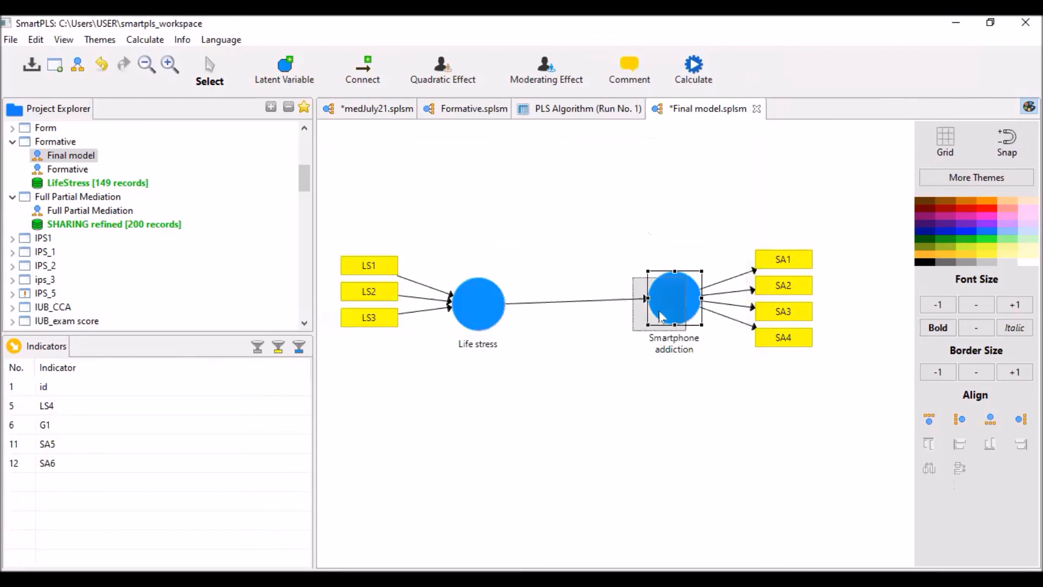
Run basic bootstrapping on the Final model with 500 subsamples, two-tailed at 0.05, and open the path coefficients results.
{"action": "left_click", "coordinate": [694, 68]}
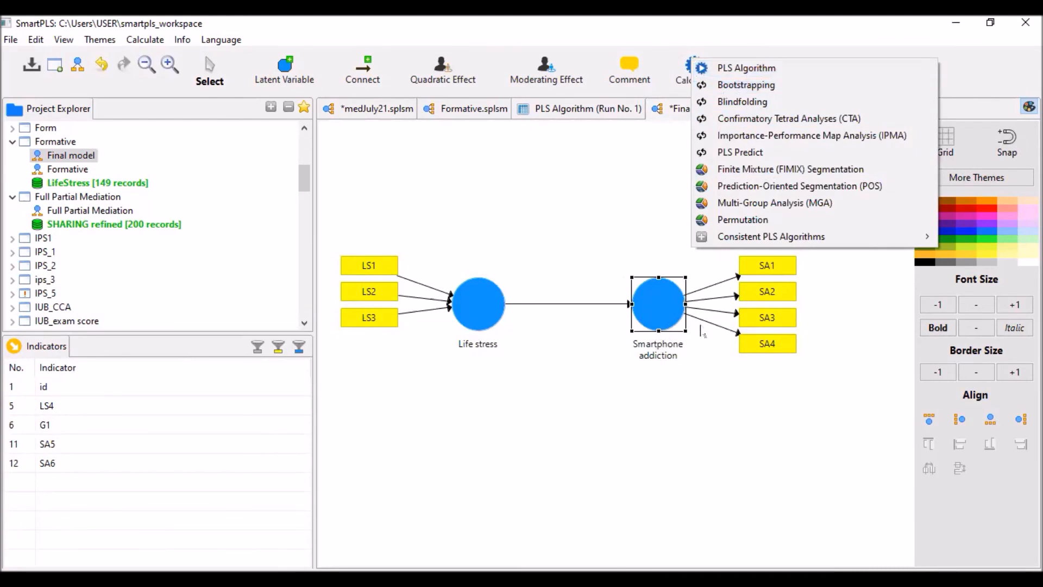
{"action": "left_click", "coordinate": [780, 93]}
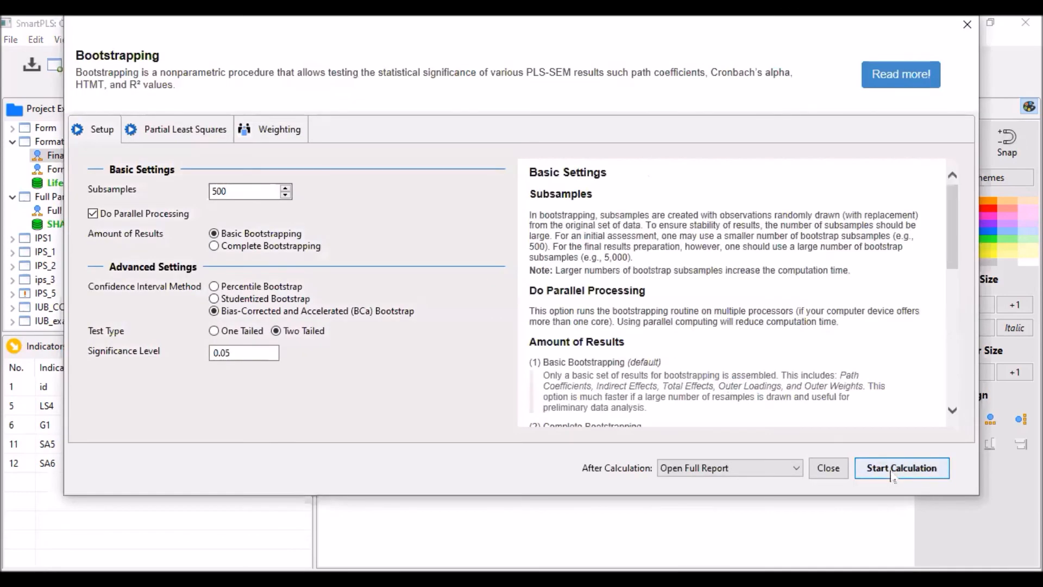
{"action": "left_click", "coordinate": [891, 468]}
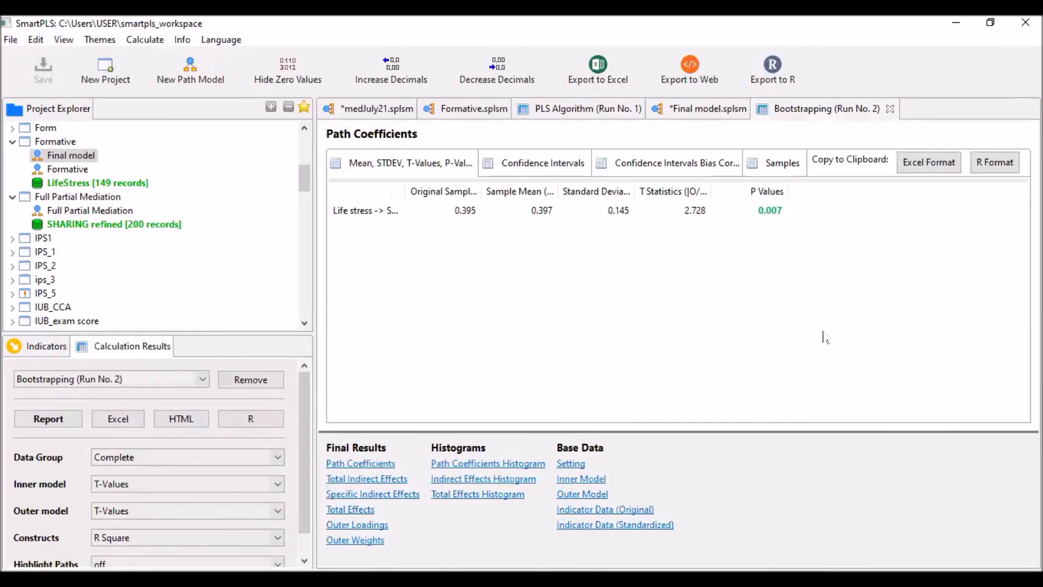
{"action": "left_click", "coordinate": [360, 463]}
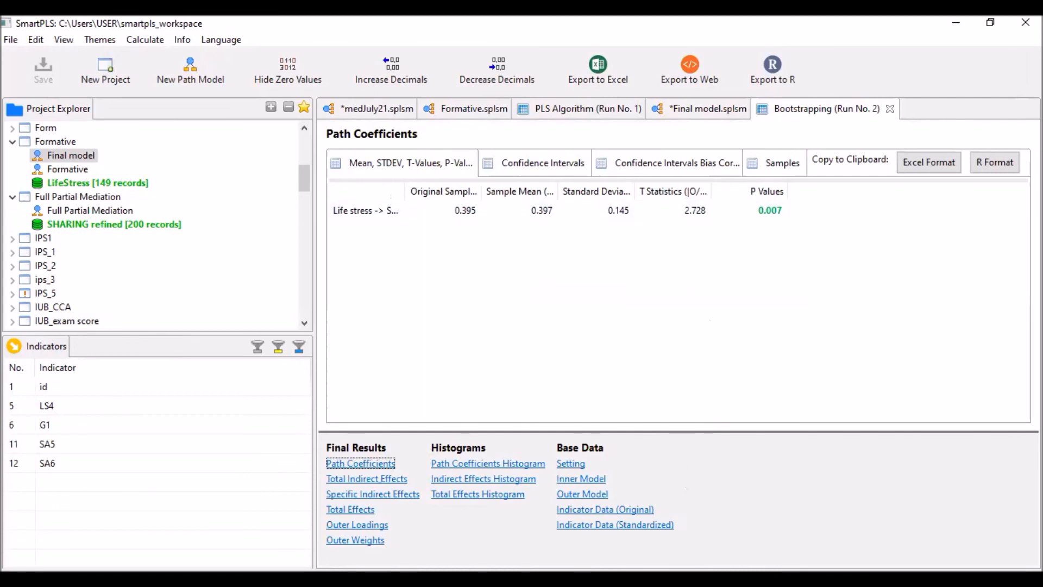
Switch to the Green IT 2013 I&M Formative PDF in Adobe Acrobat Reader and locate Table 3, Factor loadings and reliability, on page 435.
{"action": "key", "text": "alt+Tab"}
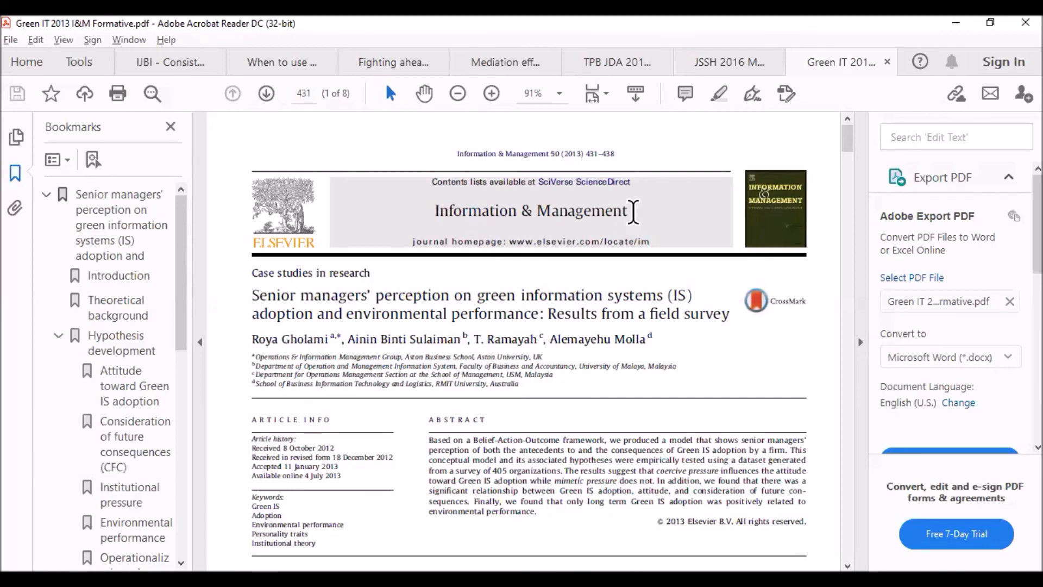
{"action": "left_click_drag", "start_coordinate": [631, 210], "coordinate": [491, 230]}
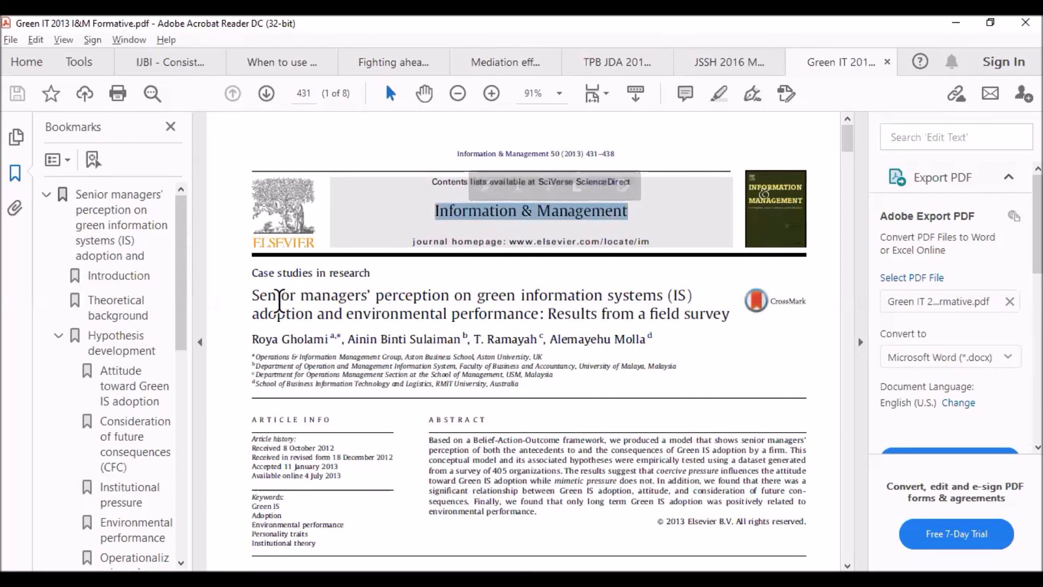
{"action": "left_click_drag", "start_coordinate": [478, 296], "coordinate": [692, 300]}
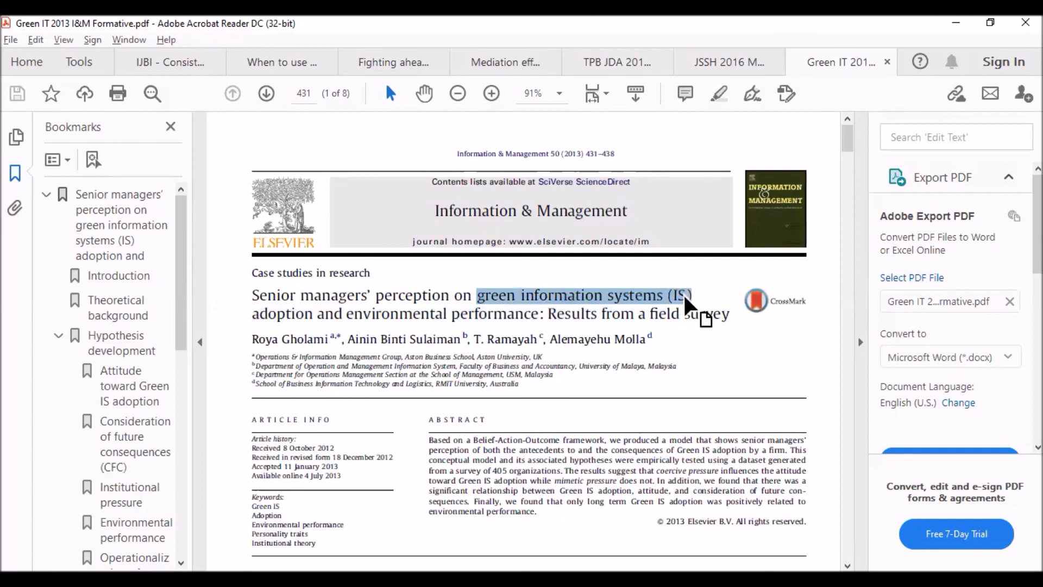
{"action": "left_click_drag", "start_coordinate": [850, 146], "coordinate": [849, 320]}
{"action": "scroll", "coordinate": [615, 293], "scroll_direction": "up", "scroll_amount": 2}
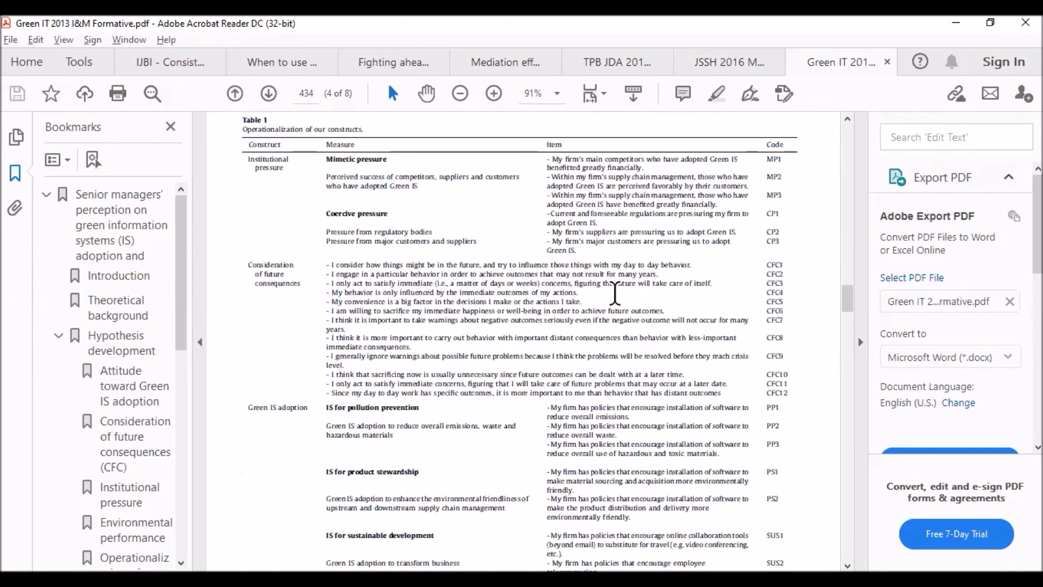
{"action": "scroll", "coordinate": [615, 293], "scroll_direction": "down", "scroll_amount": 5}
{"action": "scroll", "coordinate": [678, 393], "scroll_direction": "down", "scroll_amount": 8}
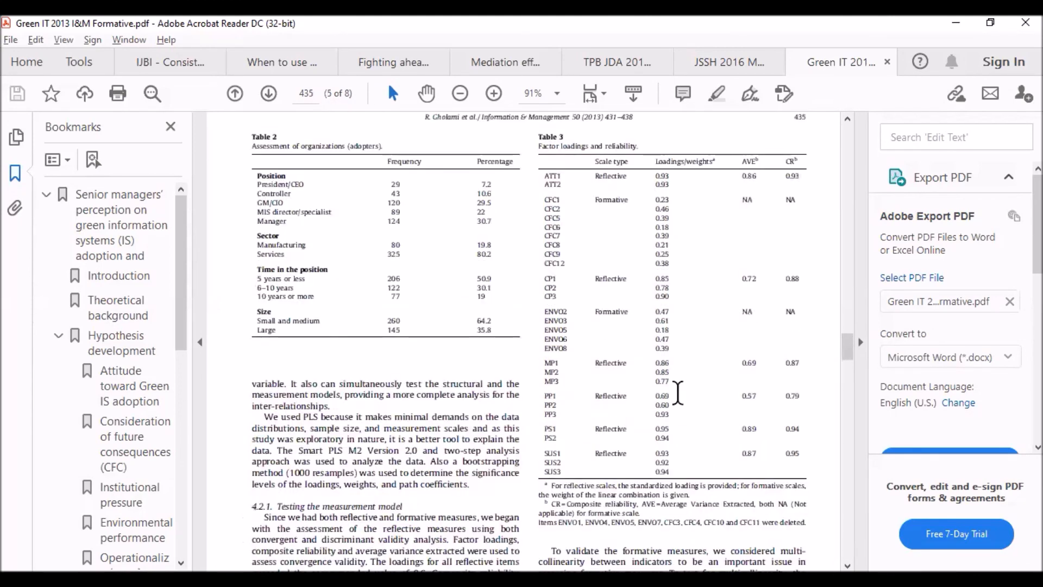
{"action": "scroll", "coordinate": [678, 393], "scroll_direction": "up", "scroll_amount": 1}
{"action": "left_click_drag", "start_coordinate": [541, 157], "coordinate": [644, 154]}
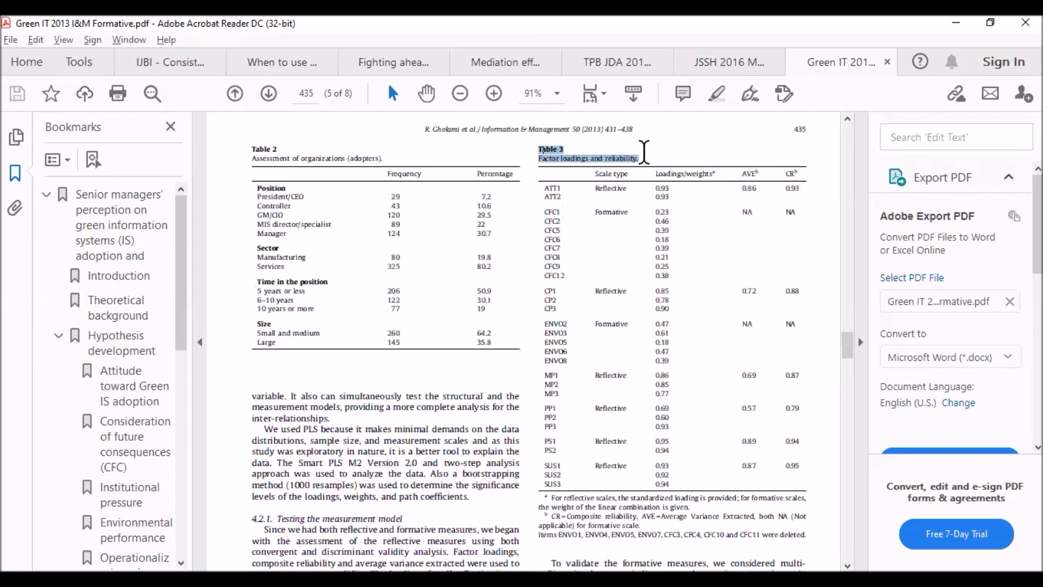
Hide the tools and bookmarks panes and show Table 3 at 125% zoom.
{"action": "left_click", "coordinate": [863, 343]}
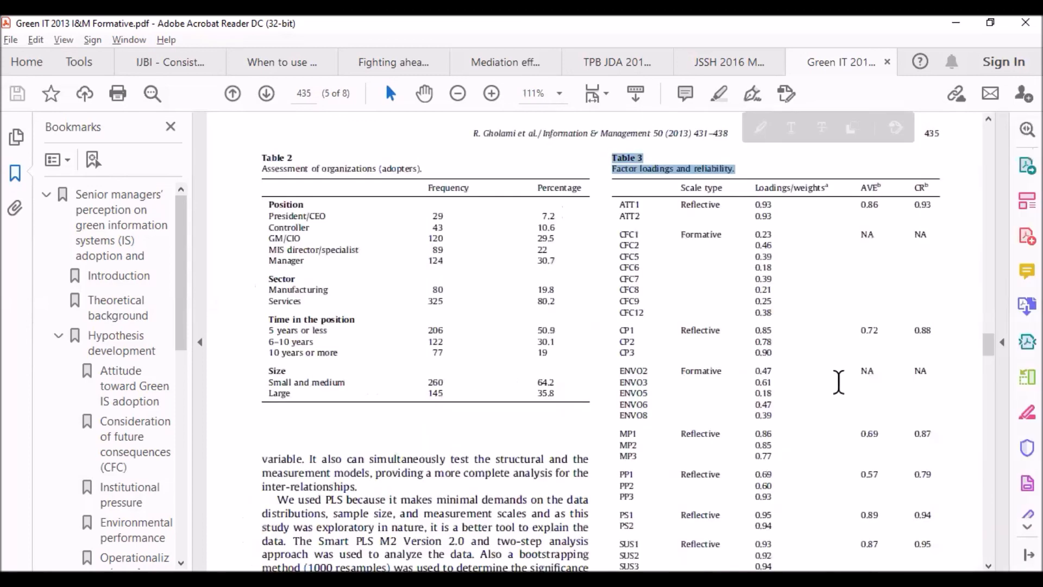
{"action": "scroll", "coordinate": [794, 372], "scroll_direction": "down", "scroll_amount": 5}
{"action": "scroll", "coordinate": [798, 371], "scroll_direction": "up", "scroll_amount": 1}
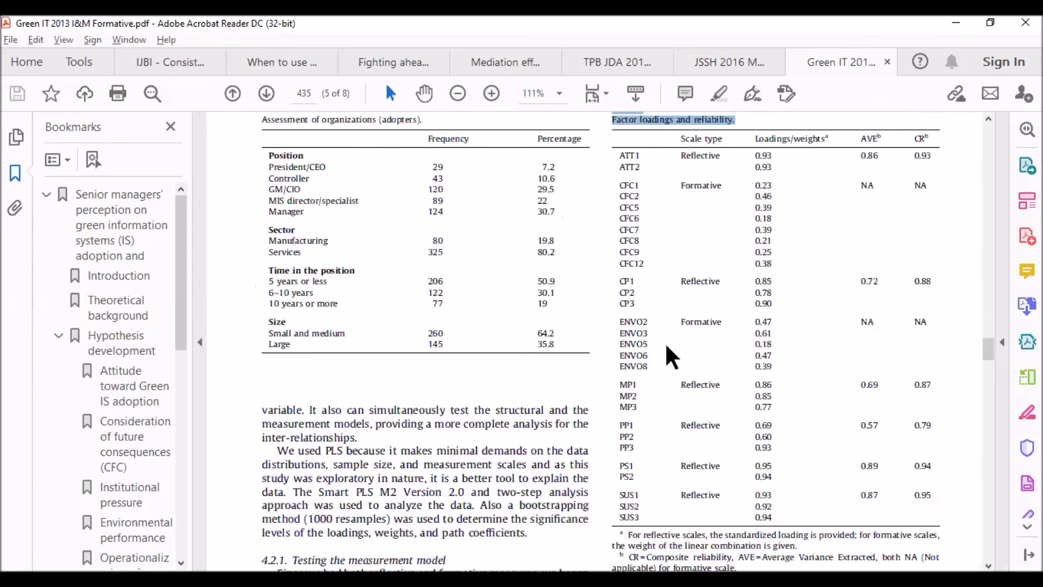
{"action": "left_click", "coordinate": [200, 342]}
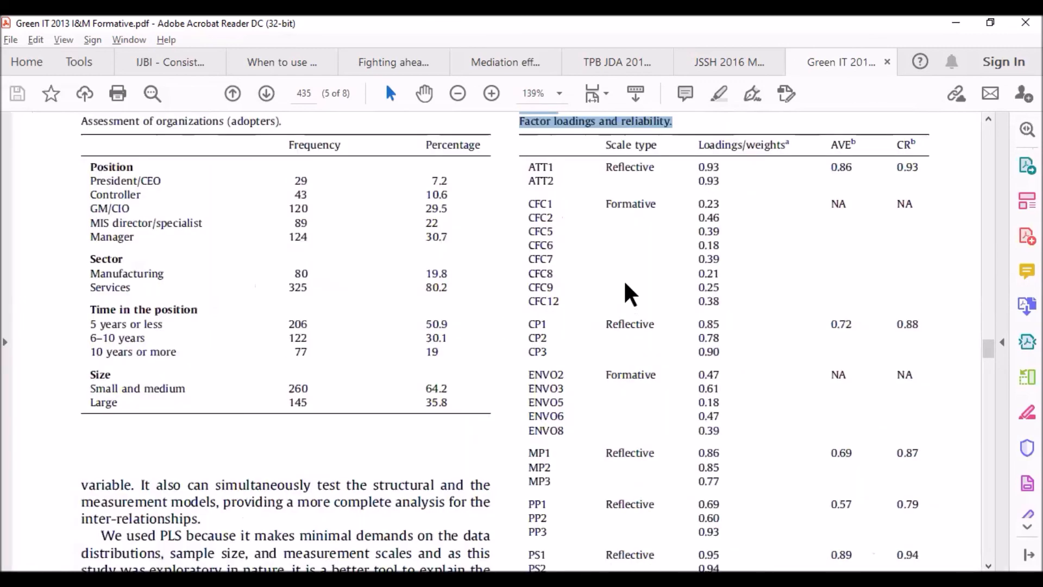
{"action": "scroll", "coordinate": [624, 285], "scroll_direction": "down", "scroll_amount": 1, "text": "ctrl"}
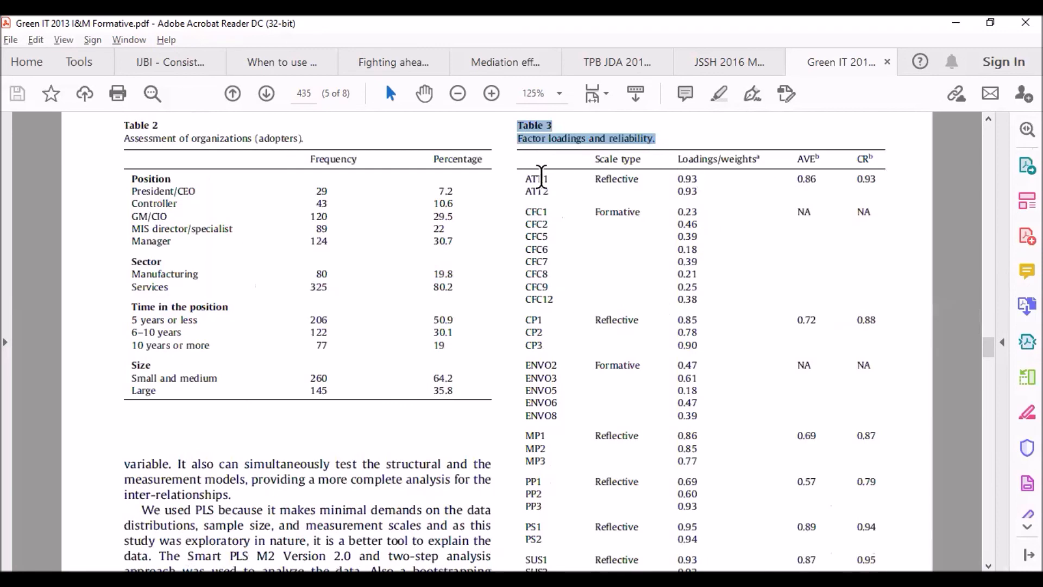
Examine Table 3's scale types, loadings or weights, AVE and CR entries for the reflective ATT and formative CFC items.
{"action": "left_click_drag", "start_coordinate": [538, 189], "coordinate": [545, 239]}
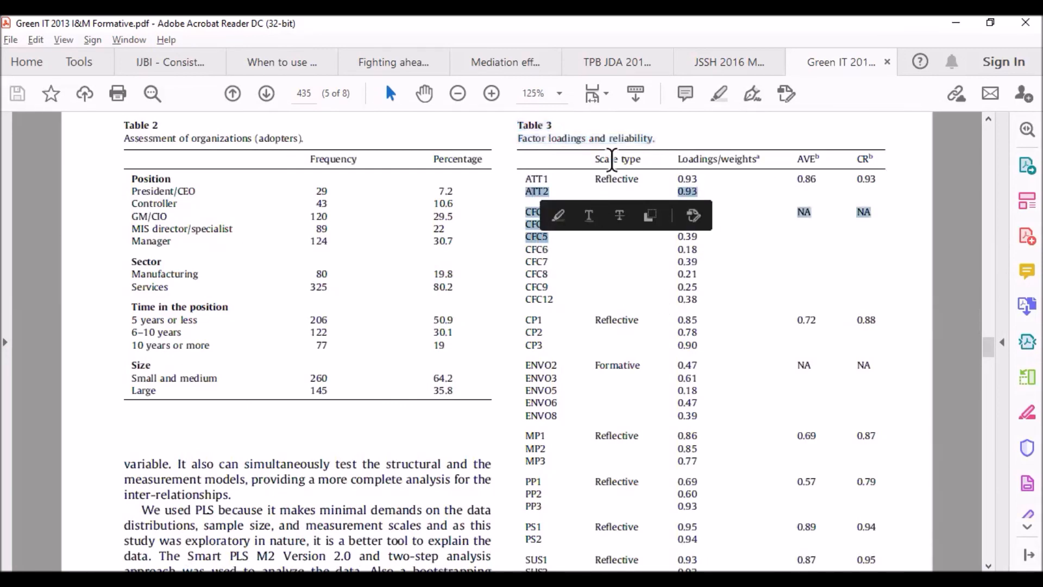
{"action": "left_click_drag", "start_coordinate": [595, 159], "coordinate": [641, 157]}
{"action": "left_click", "coordinate": [619, 179]}
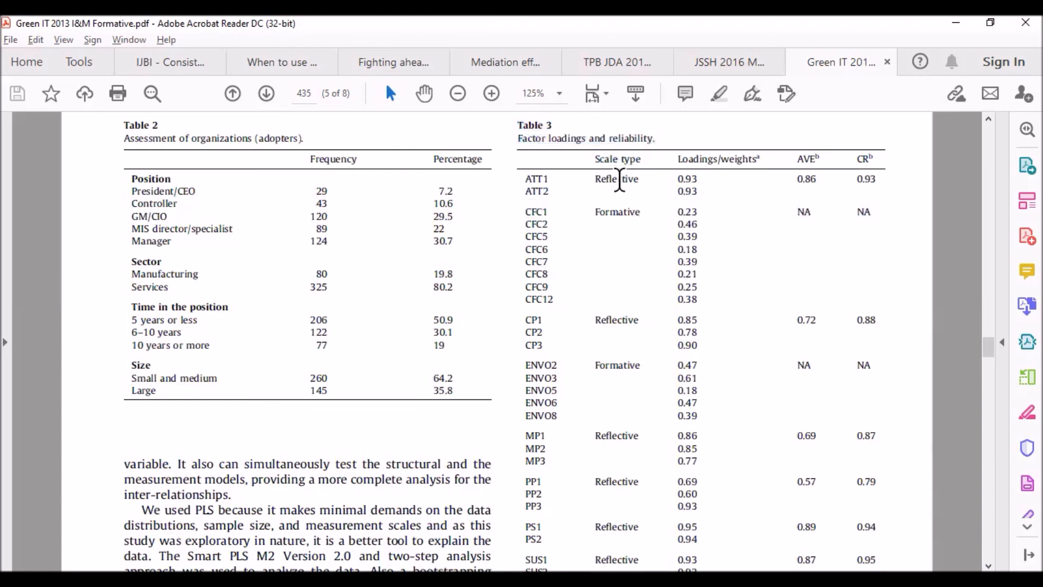
{"action": "left_click", "coordinate": [626, 211]}
{"action": "left_click_drag", "start_coordinate": [761, 158], "coordinate": [678, 162]}
{"action": "left_click", "coordinate": [618, 182]}
{"action": "left_click_drag", "start_coordinate": [698, 191], "coordinate": [678, 179]}
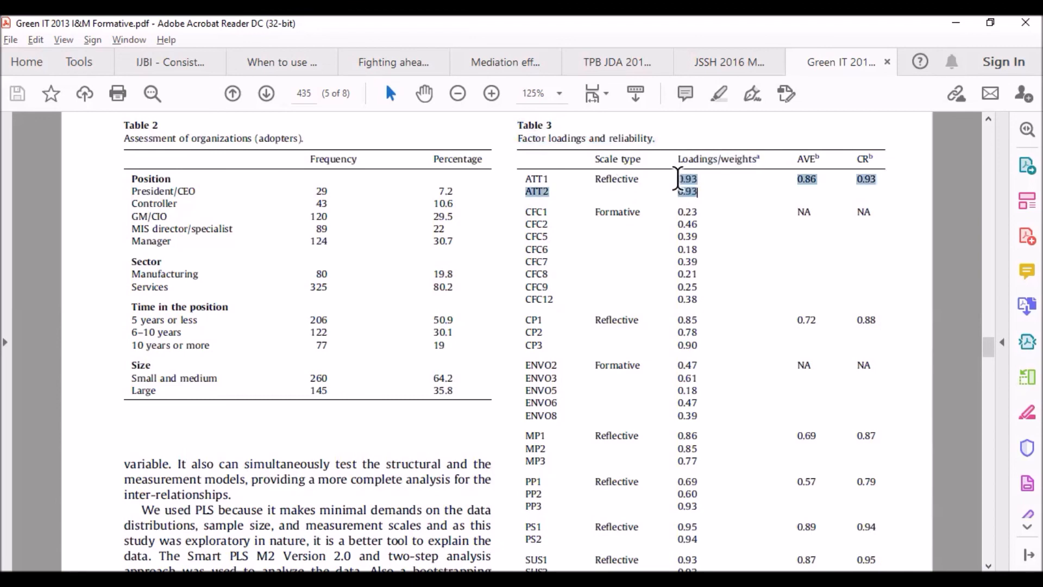
{"action": "left_click_drag", "start_coordinate": [678, 179], "coordinate": [678, 179]}
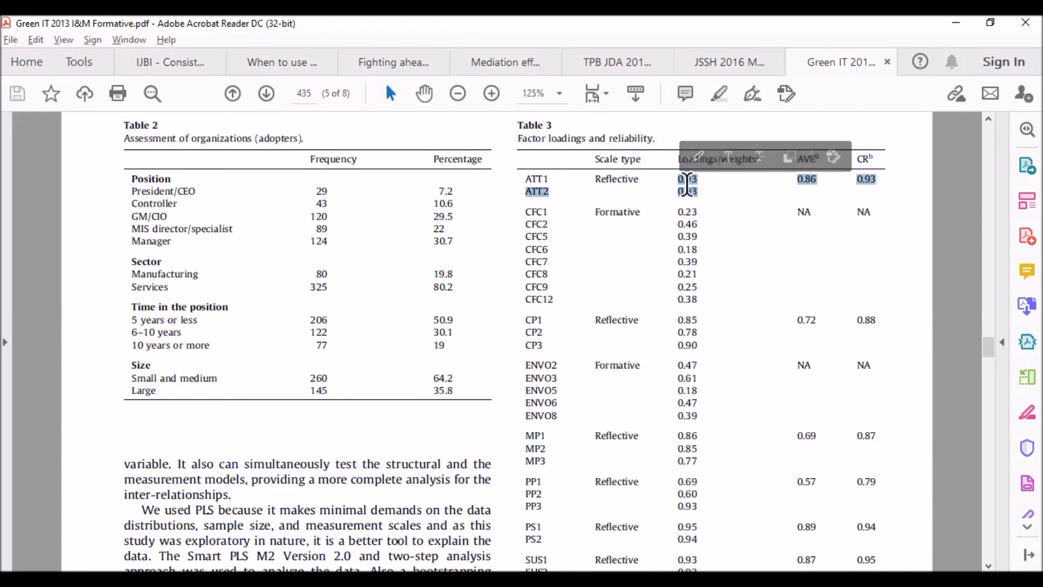
{"action": "left_click", "coordinate": [685, 183]}
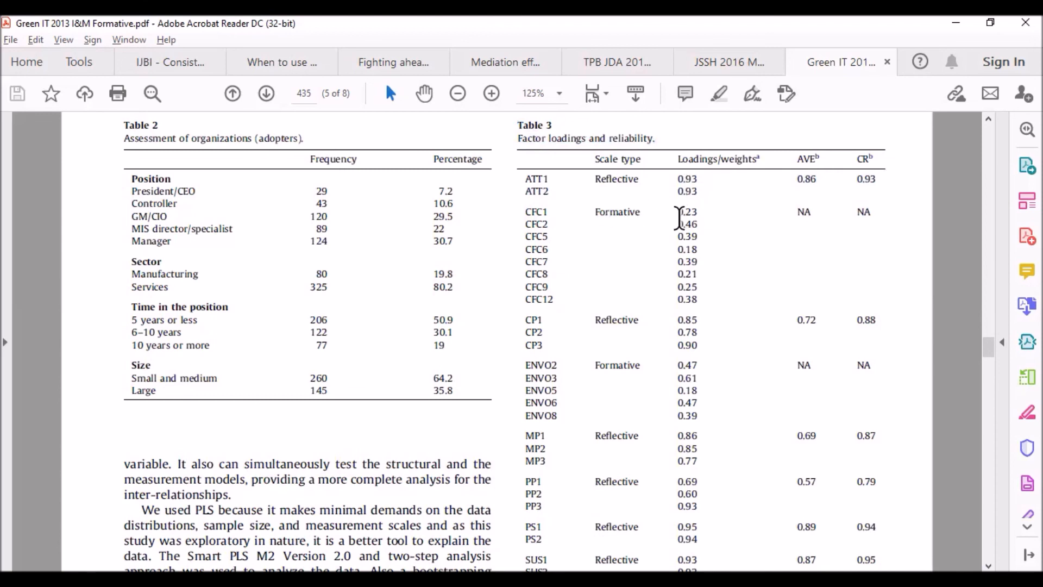
{"action": "left_click_drag", "start_coordinate": [677, 207], "coordinate": [693, 302]}
{"action": "left_click", "coordinate": [687, 229]}
{"action": "left_click_drag", "start_coordinate": [796, 211], "coordinate": [871, 213]}
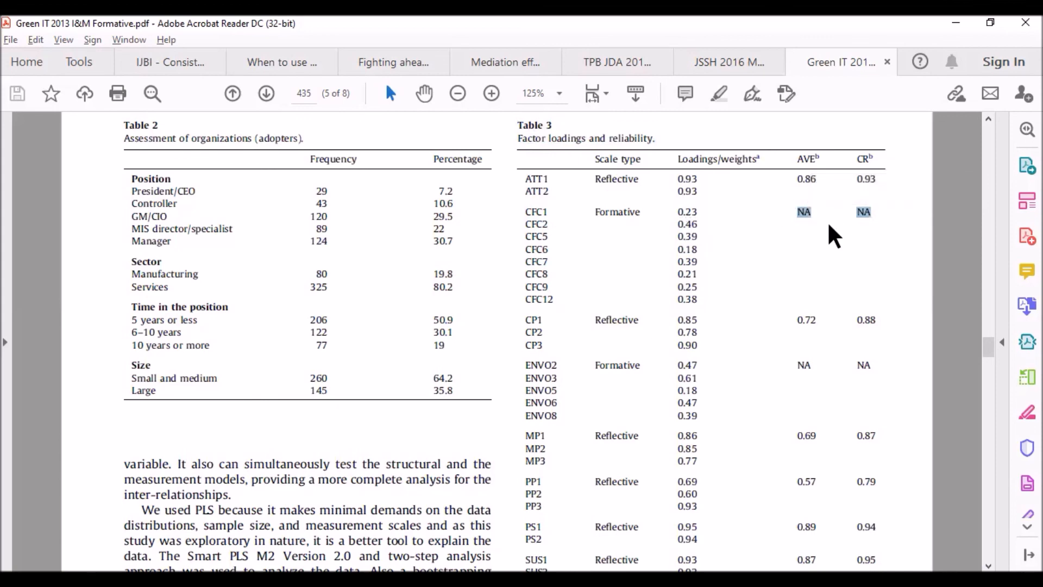
Read the footnotes under Table 3 on formative weights, CR and AVE applicability, and the deleted items.
{"action": "scroll", "coordinate": [735, 314], "scroll_direction": "down", "scroll_amount": 4}
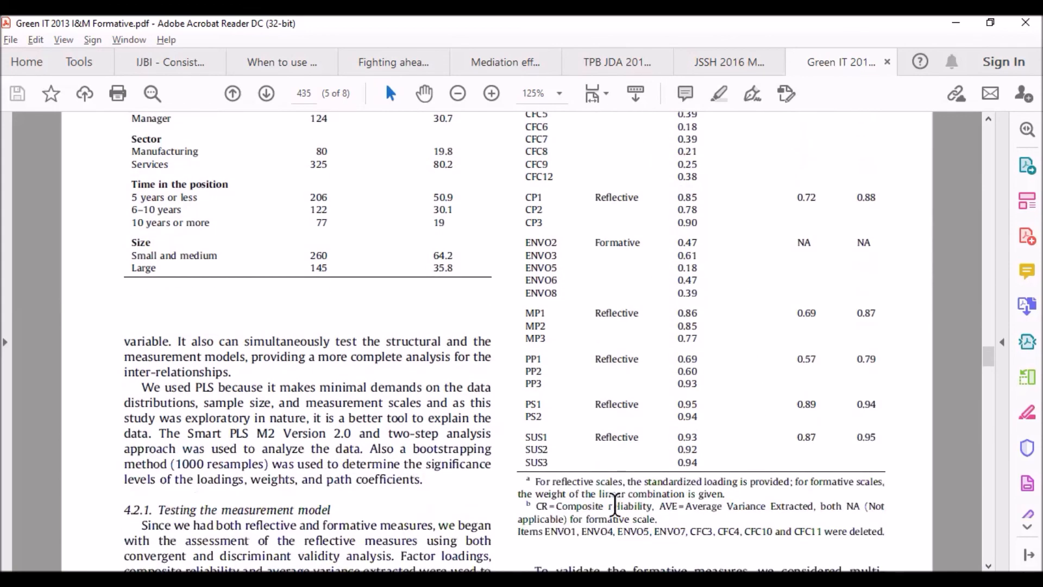
{"action": "left_click_drag", "start_coordinate": [535, 482], "coordinate": [721, 488]}
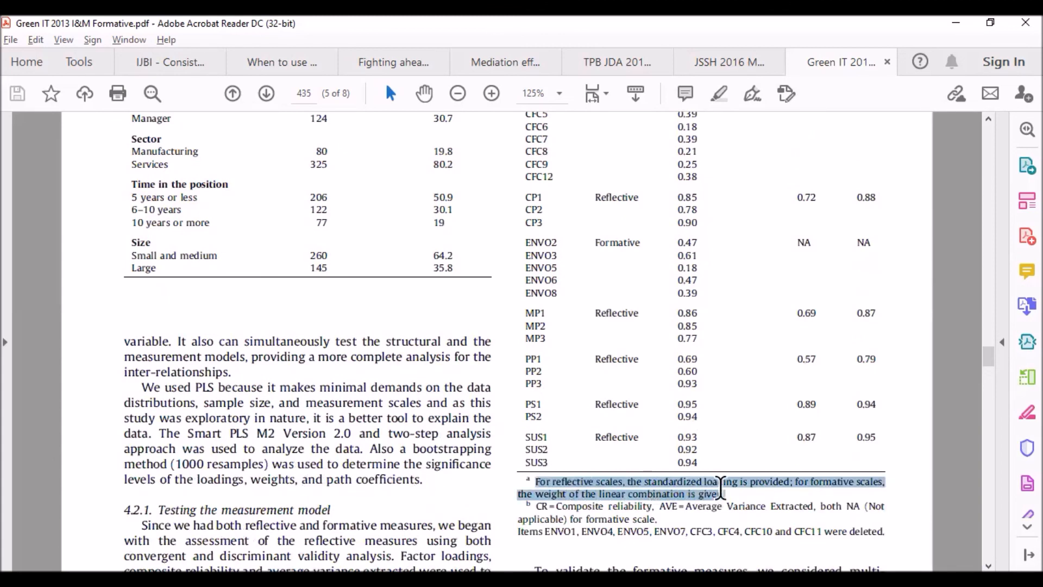
{"action": "left_click", "coordinate": [602, 482]}
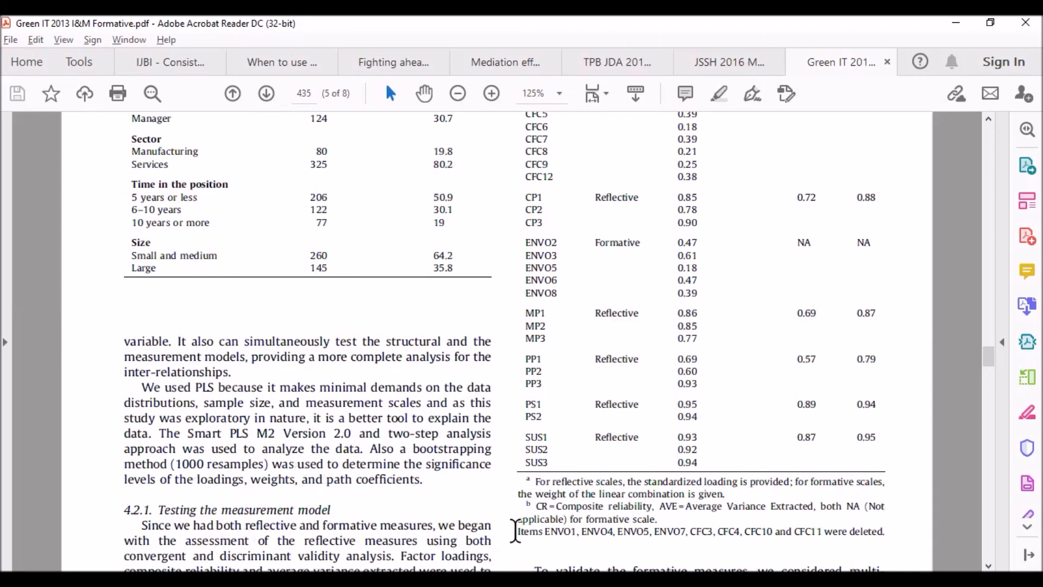
{"action": "left_click_drag", "start_coordinate": [520, 533], "coordinate": [884, 530]}
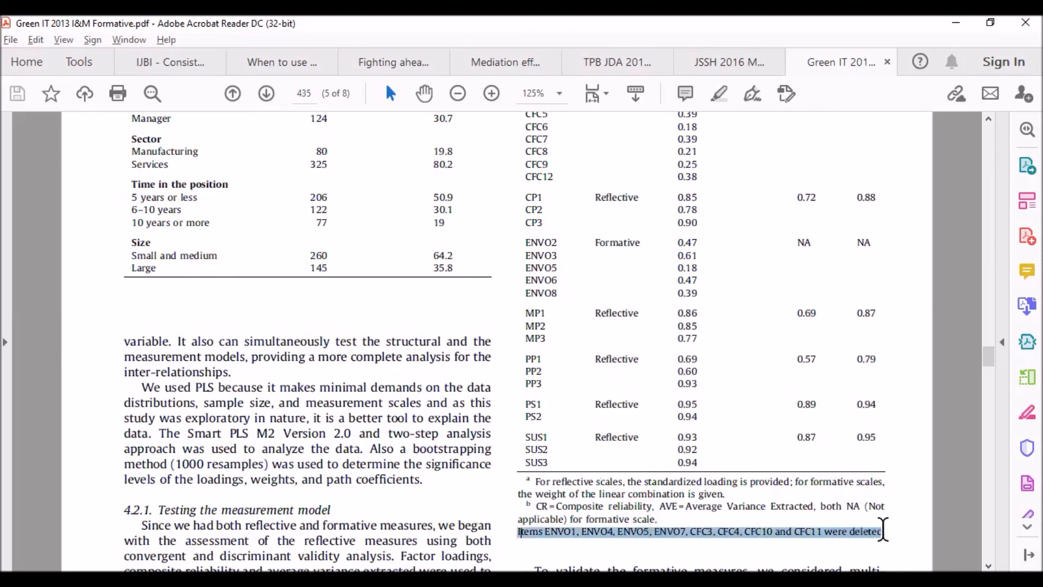
{"action": "left_click", "coordinate": [883, 530]}
{"action": "left_click_drag", "start_coordinate": [884, 531], "coordinate": [531, 480]}
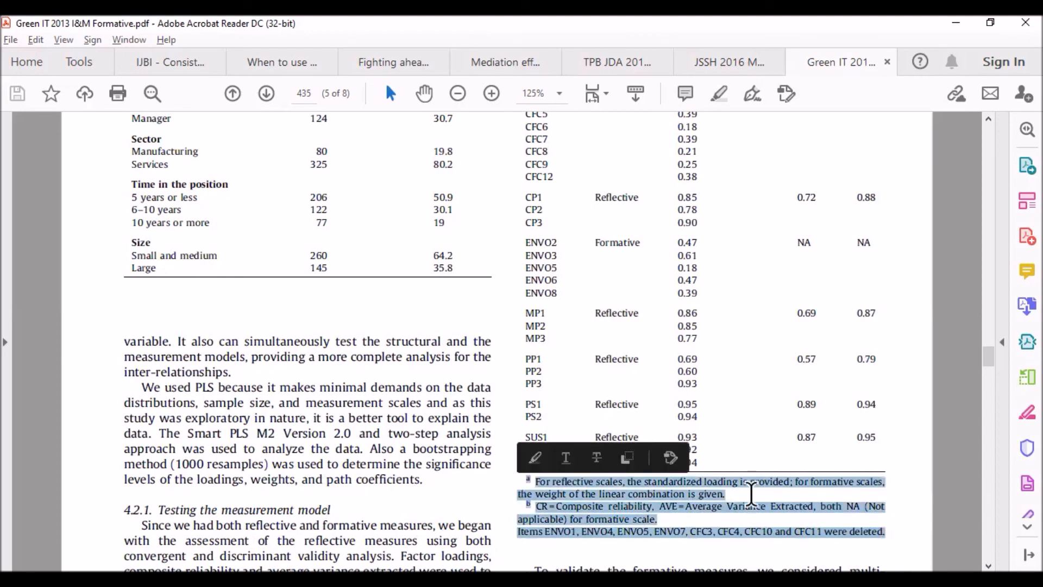
Review Table 3 once more, return to the article's first page and examine its title, authors and affiliations.
{"action": "scroll", "coordinate": [708, 265], "scroll_direction": "up", "scroll_amount": 3}
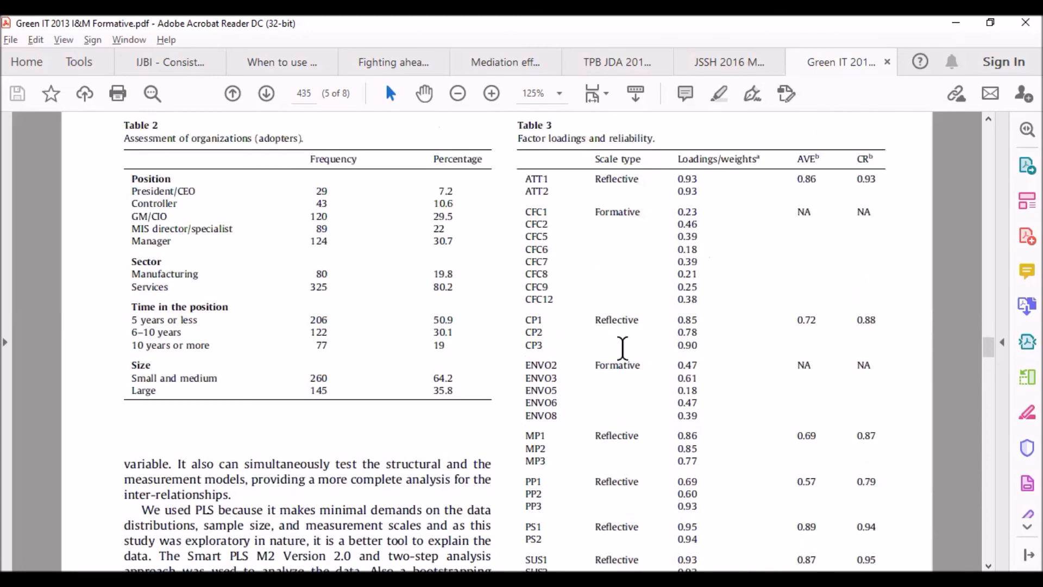
{"action": "scroll", "coordinate": [602, 303], "scroll_direction": "up", "scroll_amount": 2}
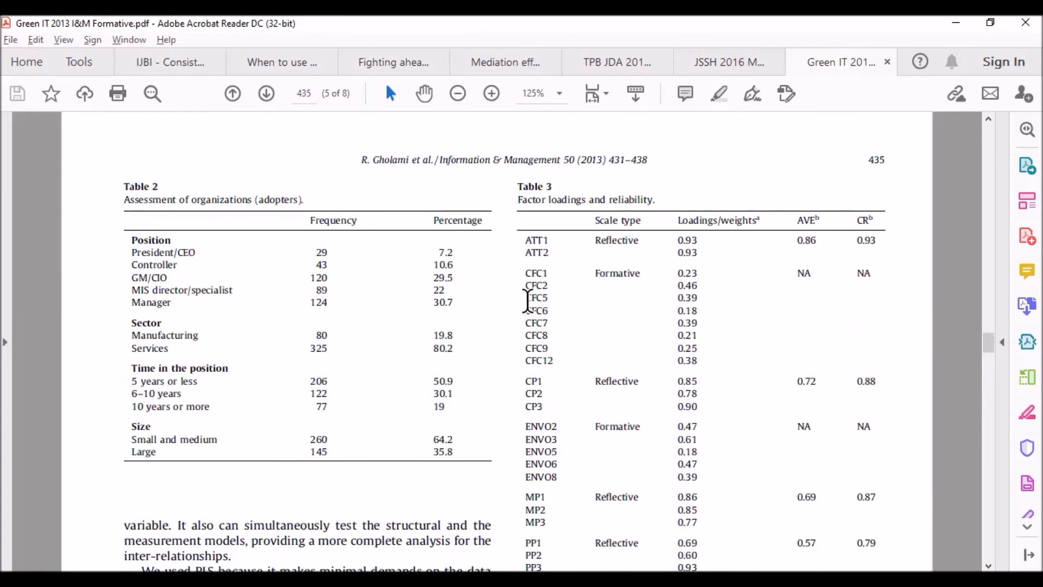
{"action": "left_click_drag", "start_coordinate": [988, 343], "coordinate": [984, 122]}
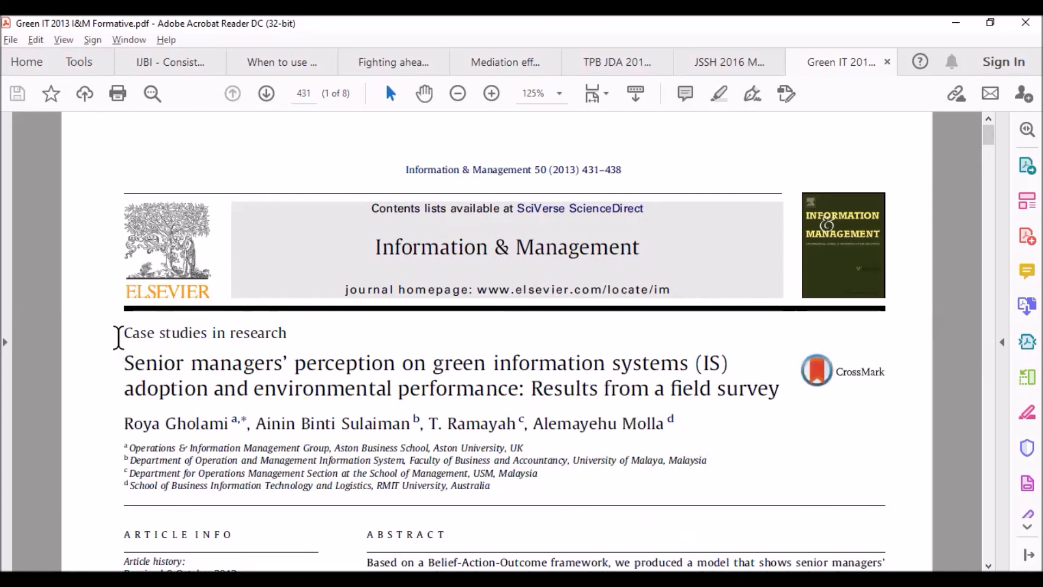
{"action": "left_click_drag", "start_coordinate": [116, 333], "coordinate": [499, 485]}
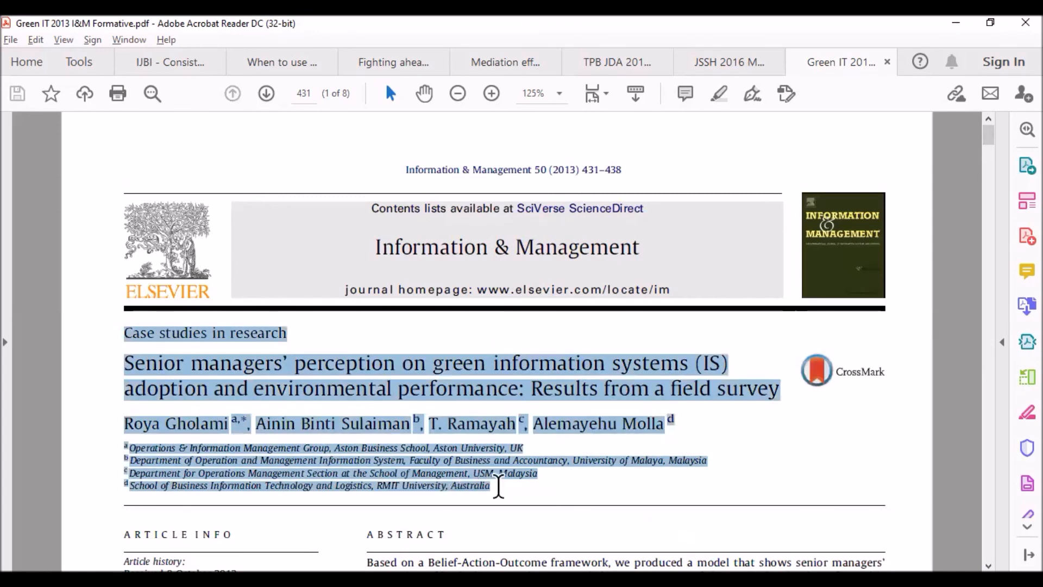
{"action": "left_click", "coordinate": [474, 448]}
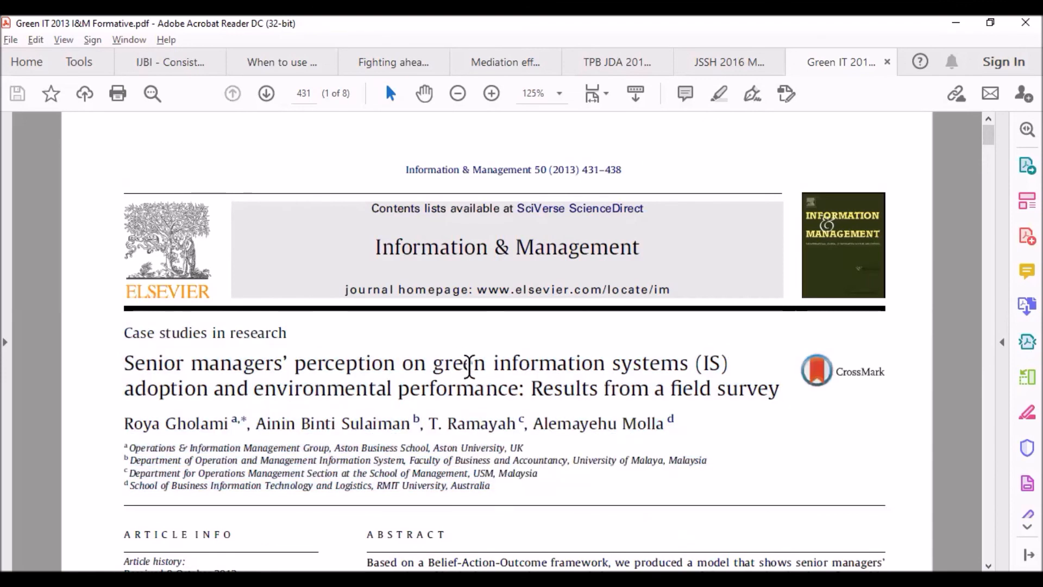